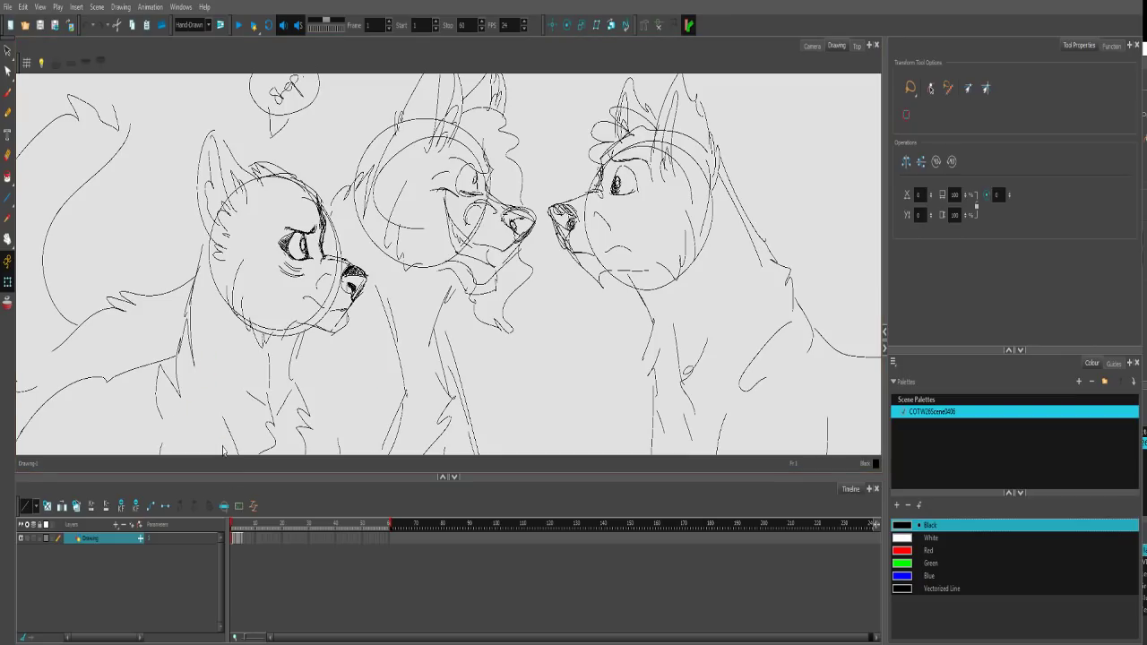
# Add a drawing layer named Line above the sketch layer and turn on the light table to show the sketch.
pyautogui.hotkey('ctrl', 'r')
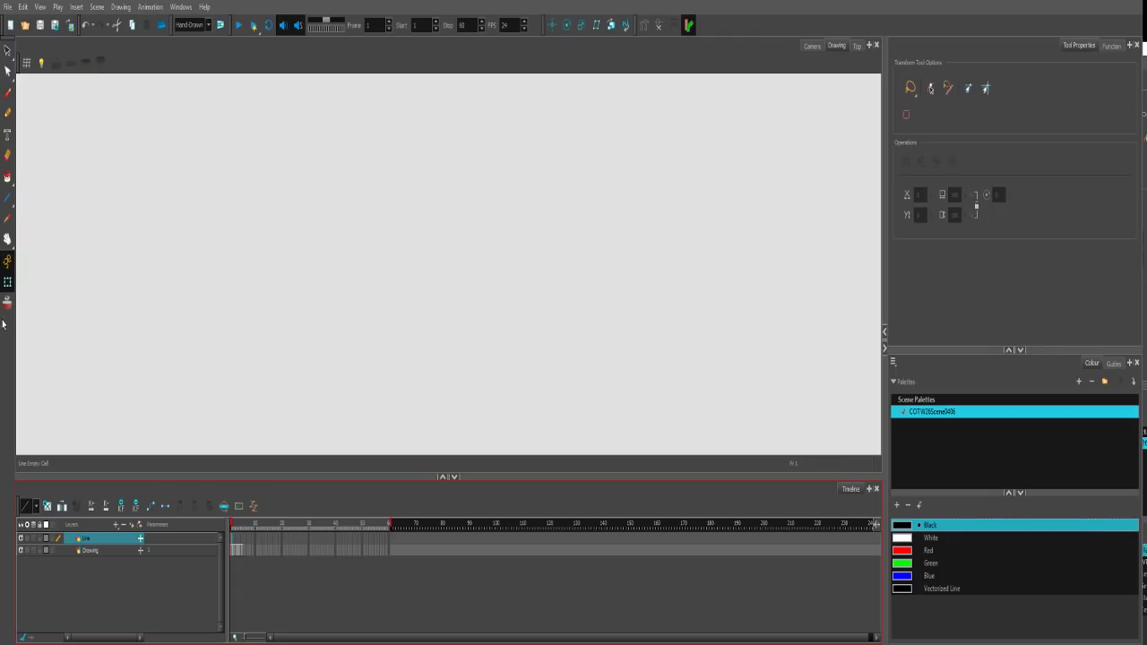
pyautogui.click(41, 61)
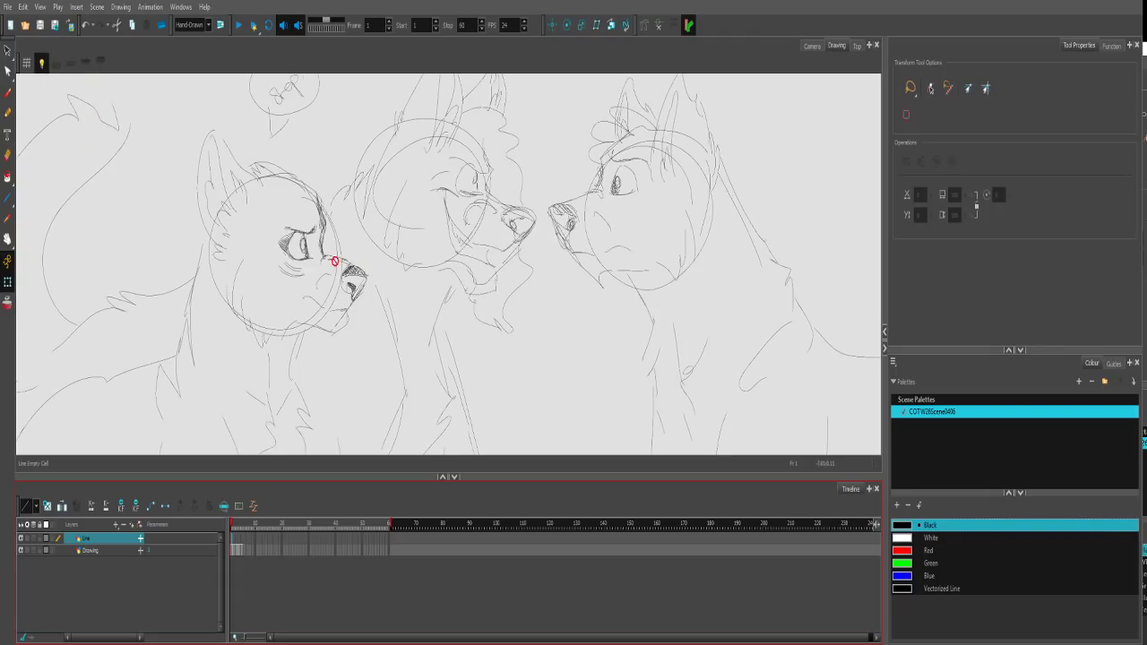
pyautogui.moveTo(540, 242)
pyautogui.mouseDown()
pyautogui.moveTo(389, 308)
pyautogui.moveTo(400, 298)
pyautogui.mouseUp()
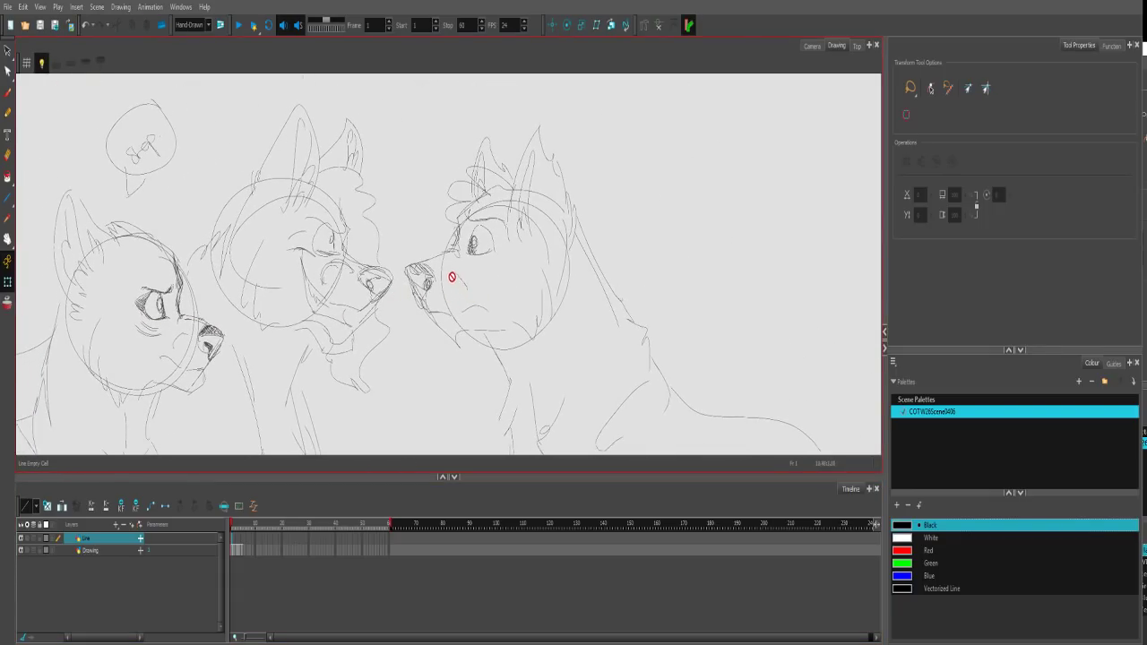
pyautogui.scroll(5, 478, 253)
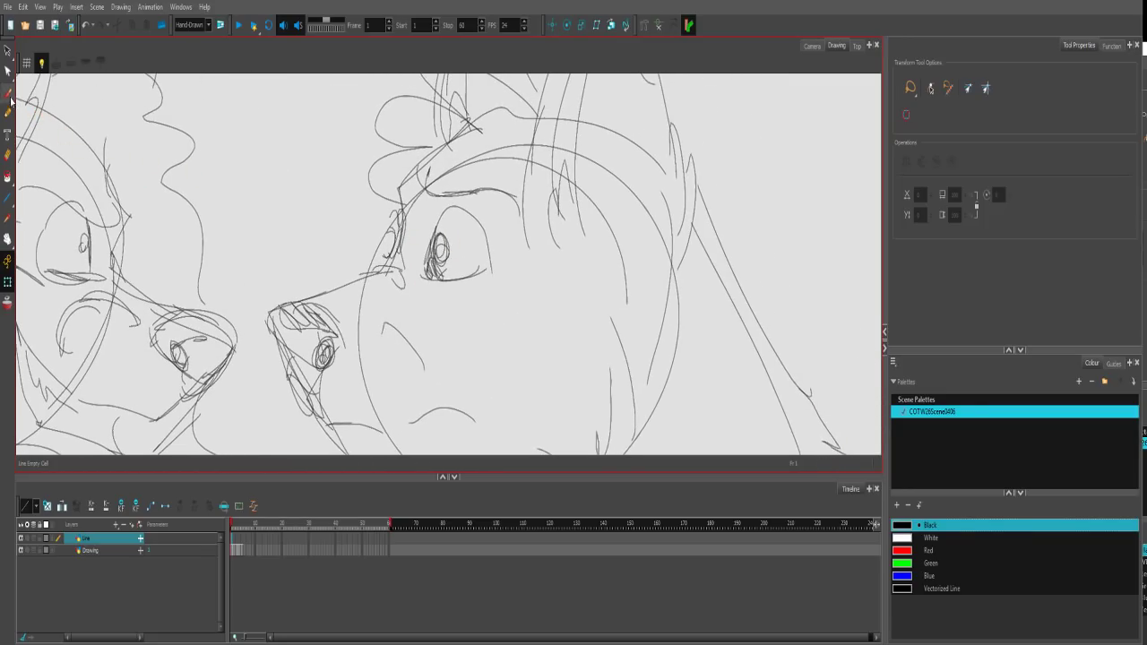
# Activate the Brush, load LunaPalette, LupisPallete and RockPalette into the scene, and choose the Lineart colour of LupisPallete.
pyautogui.click(8, 93)
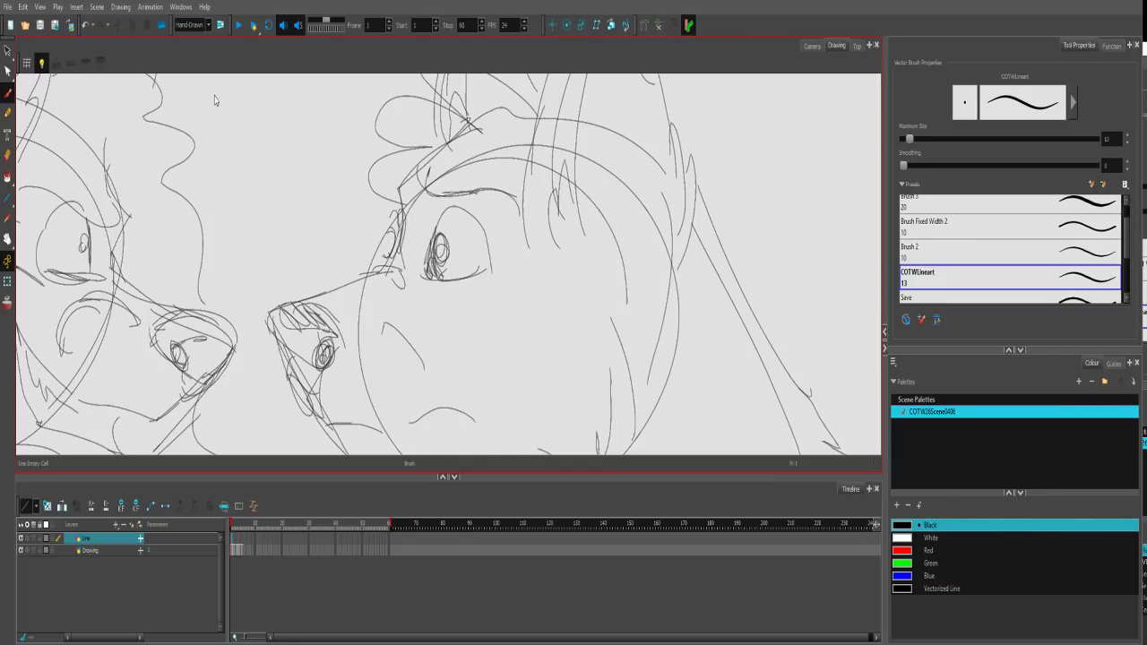
pyautogui.click(466, 325)
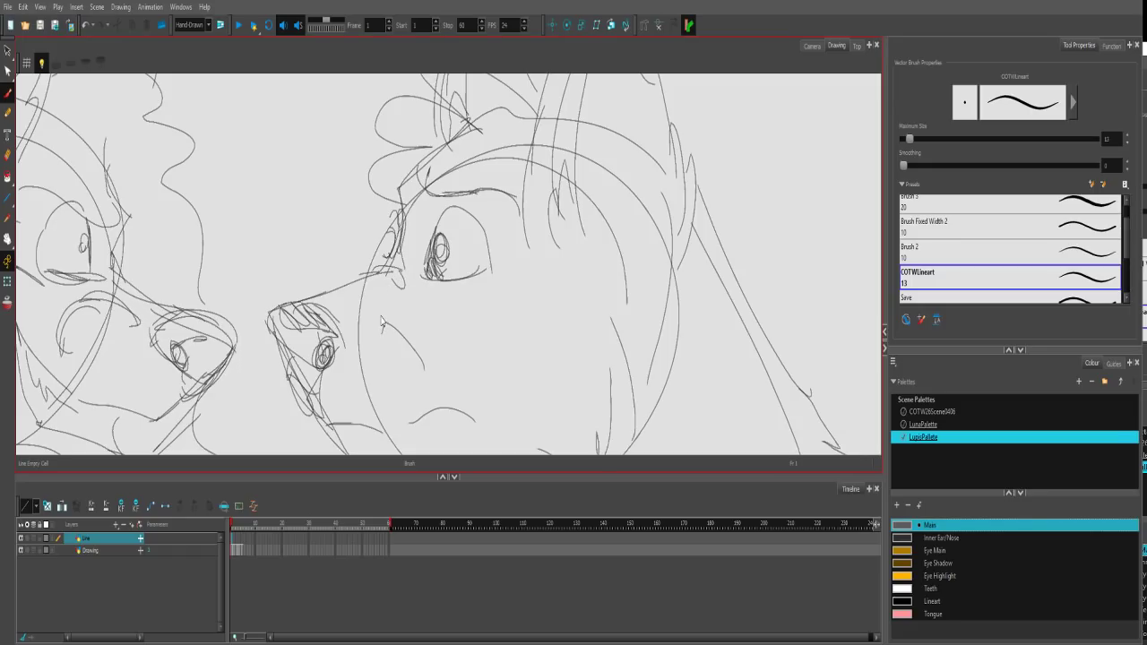
pyautogui.click(460, 321)
pyautogui.click(938, 437)
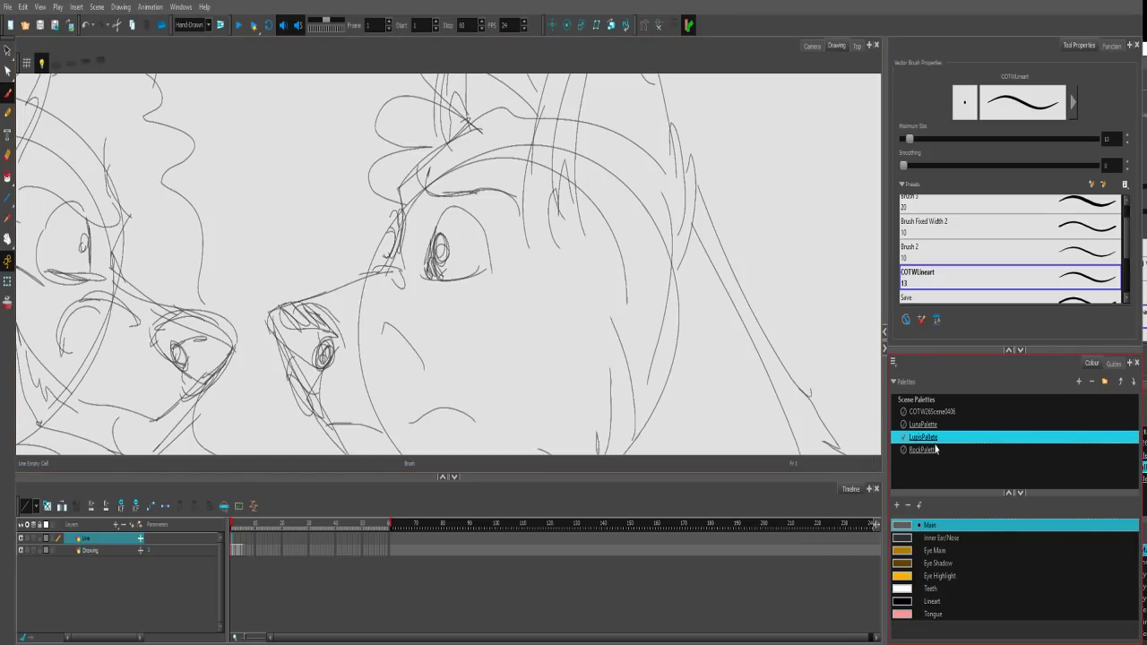
pyautogui.click(932, 602)
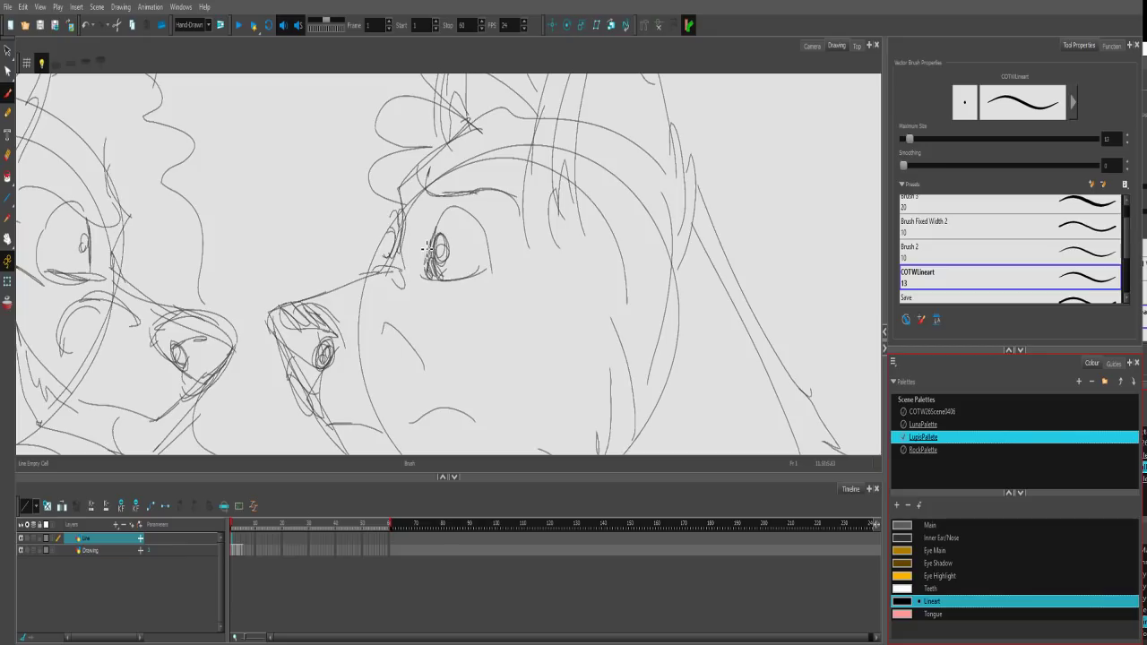
pyautogui.scroll(2, 435, 254)
pyautogui.moveTo(428, 240); pyautogui.dragTo(484, 276)
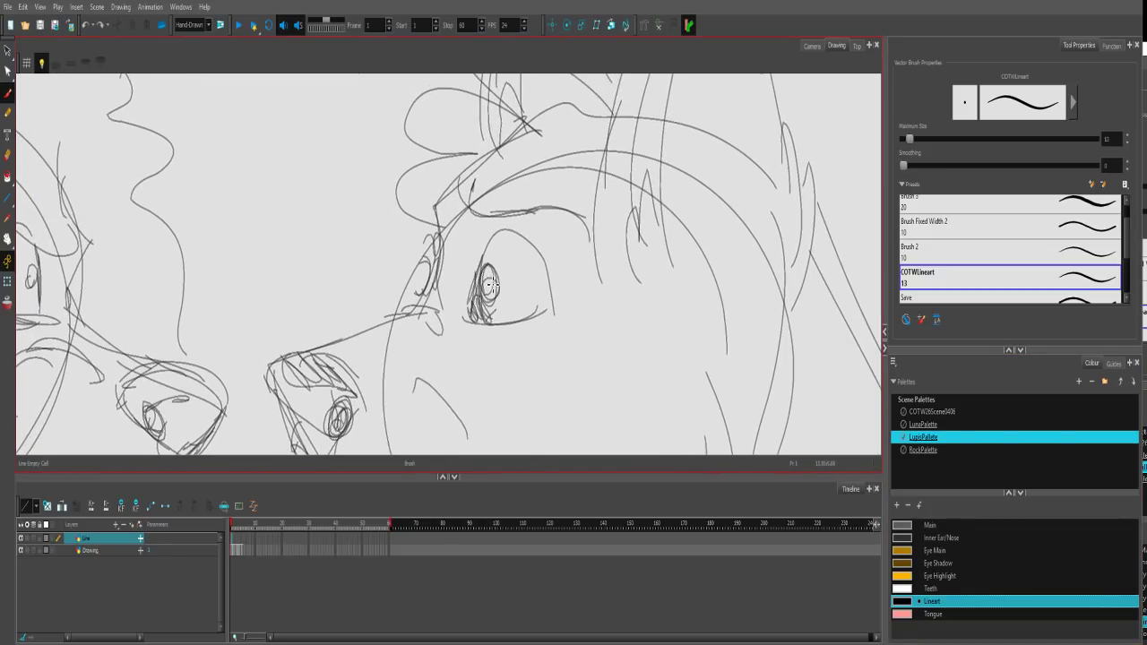
pyautogui.scroll(2, 488, 285)
pyautogui.moveTo(535, 206); pyautogui.dragTo(518, 413)
pyautogui.hotkey('ctrl', 'z')
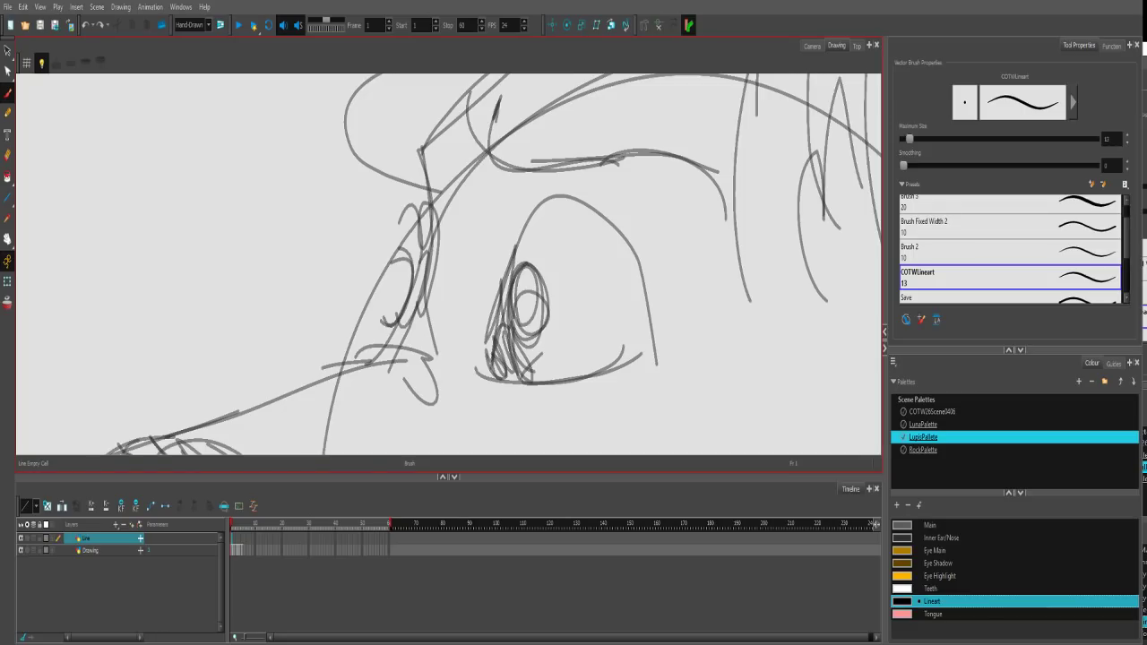
pyautogui.moveTo(530, 218)
pyautogui.mouseDown()
pyautogui.moveTo(514, 344)
pyautogui.moveTo(537, 395)
pyautogui.mouseUp()
pyautogui.hotkey('ctrl', 'z')
# Switch to the Brush 2 preset and ink the front curve and upper lid of the right-hand wolf's eye.
pyautogui.click(932, 253)
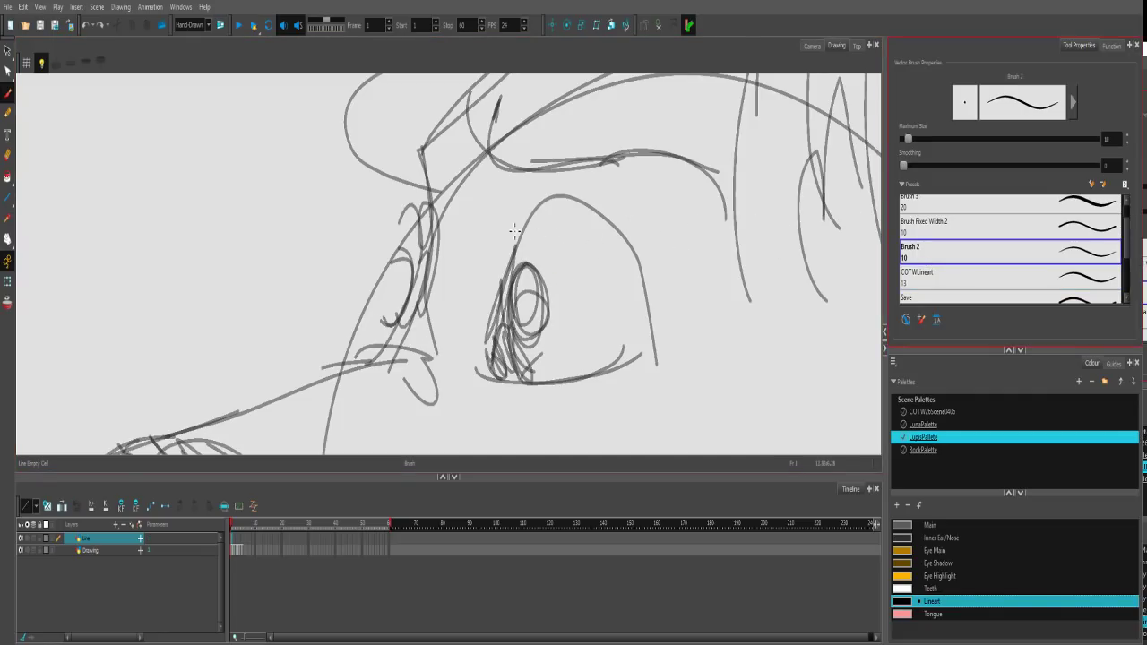
pyautogui.moveTo(545, 212)
pyautogui.mouseDown()
pyautogui.moveTo(511, 320)
pyautogui.moveTo(517, 367)
pyautogui.mouseUp()
pyautogui.hotkey('ctrl', 'z')
pyautogui.moveTo(550, 209)
pyautogui.mouseDown()
pyautogui.moveTo(525, 269)
pyautogui.moveTo(527, 363)
pyautogui.mouseUp()
pyautogui.hotkey('ctrl', 'z')
pyautogui.moveTo(548, 199)
pyautogui.mouseDown()
pyautogui.moveTo(520, 247)
pyautogui.moveTo(517, 374)
pyautogui.mouseUp()
pyautogui.hotkey('ctrl', 'z')
pyautogui.moveTo(552, 195)
pyautogui.mouseDown()
pyautogui.moveTo(512, 279)
pyautogui.moveTo(518, 369)
pyautogui.mouseUp()
pyautogui.moveTo(556, 193)
pyautogui.mouseDown()
pyautogui.moveTo(645, 298)
pyautogui.moveTo(649, 333)
pyautogui.moveTo(642, 357)
pyautogui.moveTo(522, 366)
pyautogui.mouseUp()
pyautogui.hotkey('ctrl', 'z')
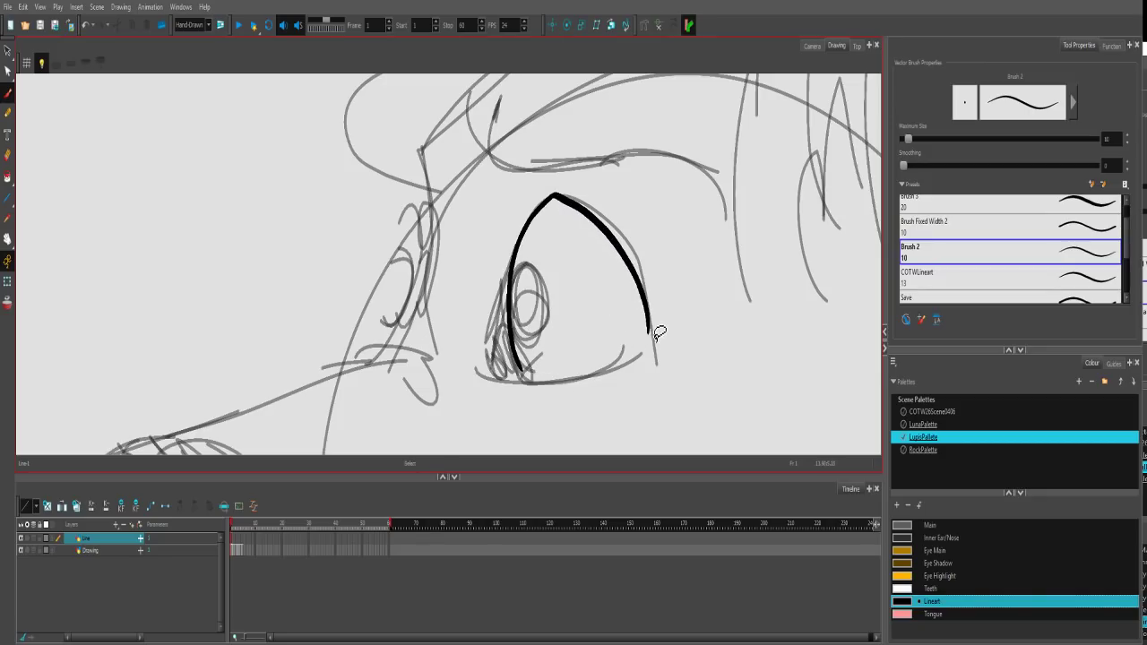
# Ink the lower lid and inner corner to close the outline of the right-hand wolf's eye.
pyautogui.moveTo(650, 334)
pyautogui.mouseDown()
pyautogui.moveTo(601, 366)
pyautogui.moveTo(511, 375)
pyautogui.mouseUp()
pyautogui.hotkey('ctrl', 'z')
pyautogui.moveTo(651, 334)
pyautogui.mouseDown()
pyautogui.moveTo(581, 375)
pyautogui.moveTo(529, 383)
pyautogui.moveTo(513, 360)
pyautogui.mouseUp()
pyautogui.hotkey('ctrl', 'z')
pyautogui.moveTo(652, 334)
pyautogui.mouseDown()
pyautogui.moveTo(628, 355)
pyautogui.moveTo(544, 379)
pyautogui.moveTo(521, 370)
pyautogui.moveTo(512, 347)
pyautogui.moveTo(504, 391)
pyautogui.moveTo(532, 381)
pyautogui.moveTo(531, 361)
pyautogui.moveTo(500, 365)
pyautogui.moveTo(508, 384)
pyautogui.moveTo(536, 377)
pyautogui.mouseUp()
pyautogui.hotkey('ctrl', 'z')
# Ink the lowered brow line above the right-hand wolf's eye.
pyautogui.moveTo(656, 224)
pyautogui.mouseDown()
pyautogui.moveTo(603, 186)
pyautogui.moveTo(513, 155)
pyautogui.mouseUp()
pyautogui.hotkey('ctrl', 'z')
pyautogui.moveTo(695, 168)
pyautogui.mouseDown()
pyautogui.moveTo(669, 155)
pyautogui.moveTo(502, 182)
pyautogui.mouseUp()
pyautogui.hotkey('ctrl', 'z')
pyautogui.moveTo(705, 167); pyautogui.dragTo(493, 154)
# Ink the forehead profile, the wrinkles between the brows and the top line of the right-hand wolf's muzzle.
pyautogui.moveTo(404, 347)
pyautogui.mouseDown()
pyautogui.moveTo(431, 289)
pyautogui.moveTo(428, 148)
pyautogui.moveTo(434, 221)
pyautogui.moveTo(420, 182)
pyautogui.moveTo(432, 117)
pyautogui.mouseUp()
pyautogui.moveTo(439, 186); pyautogui.dragTo(440, 149)
pyautogui.moveTo(484, 114)
pyautogui.mouseDown()
pyautogui.moveTo(451, 329)
pyautogui.moveTo(422, 330)
pyautogui.moveTo(542, 251)
pyautogui.moveTo(587, 289)
pyautogui.mouseUp()
pyautogui.moveTo(537, 245)
pyautogui.mouseDown()
pyautogui.moveTo(479, 250)
pyautogui.moveTo(504, 277)
pyautogui.moveTo(618, 235)
pyautogui.moveTo(469, 275)
pyautogui.mouseUp()
pyautogui.hotkey('ctrl', 'z')
pyautogui.moveTo(627, 196)
pyautogui.mouseDown()
pyautogui.moveTo(432, 274)
pyautogui.moveTo(445, 272)
pyautogui.moveTo(538, 363)
pyautogui.mouseUp()
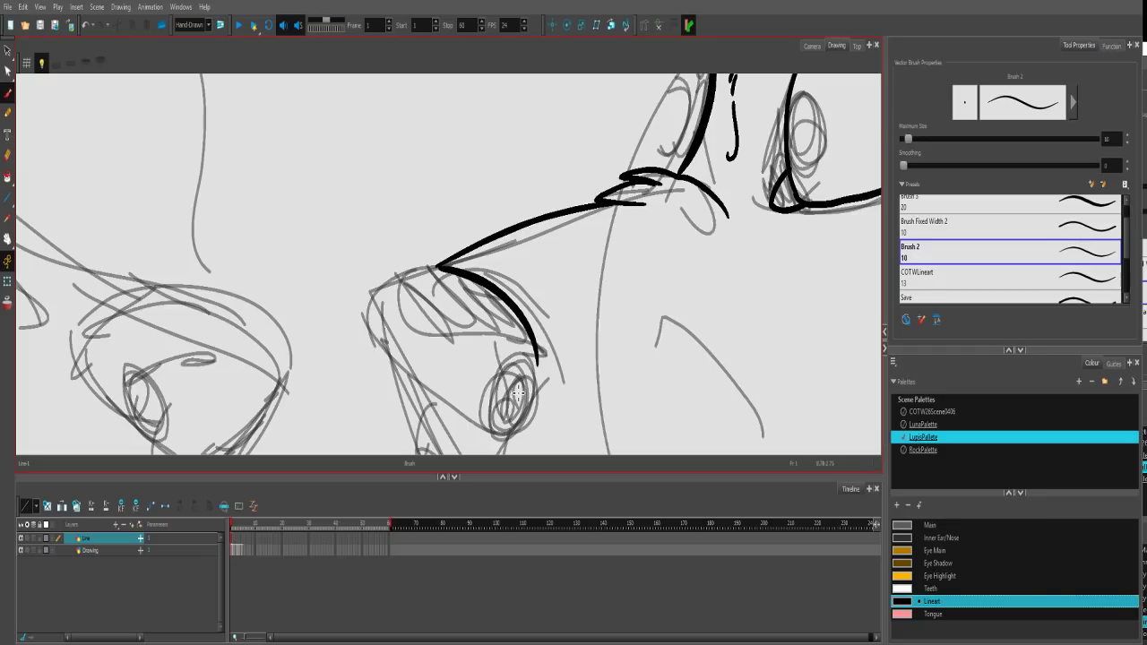
# Ink the outline of the right-hand wolf's nose and the curve of its nostril over the sketch.
pyautogui.hotkey('ctrl', 'z')
pyautogui.moveTo(439, 267)
pyautogui.mouseDown()
pyautogui.moveTo(514, 293)
pyautogui.moveTo(550, 346)
pyautogui.mouseUp()
pyautogui.hotkey('ctrl', 'z')
pyautogui.moveTo(438, 267)
pyautogui.mouseDown()
pyautogui.moveTo(542, 362)
pyautogui.moveTo(534, 373)
pyautogui.moveTo(543, 355)
pyautogui.moveTo(512, 420)
pyautogui.moveTo(522, 396)
pyautogui.moveTo(518, 409)
pyautogui.moveTo(491, 358)
pyautogui.mouseUp()
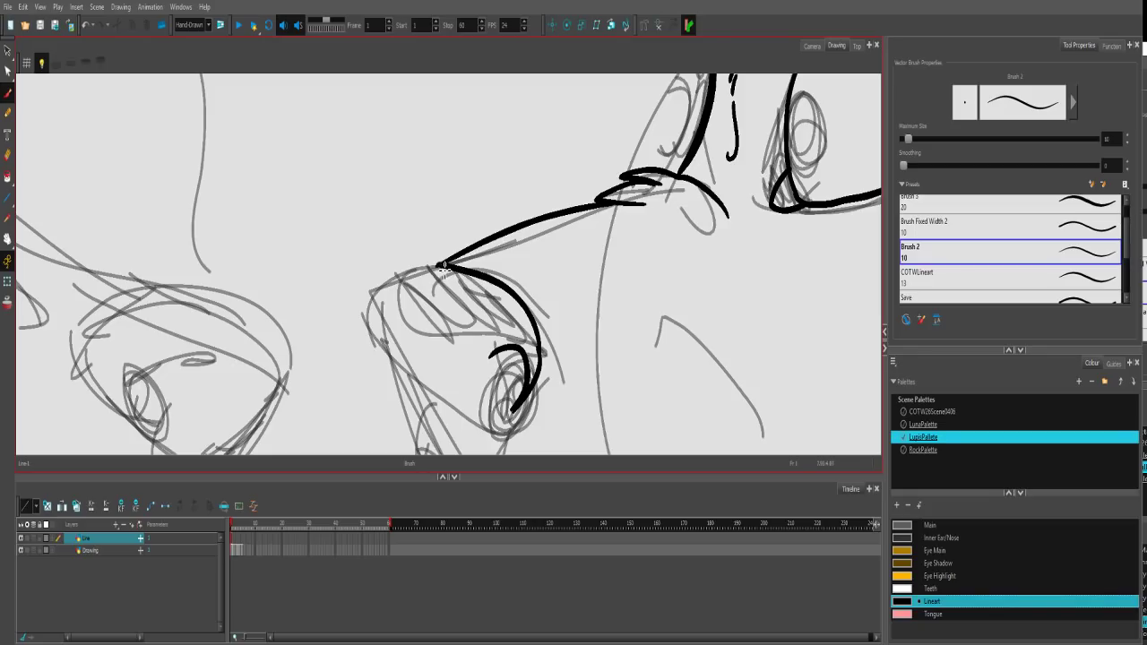
pyautogui.moveTo(441, 265); pyautogui.dragTo(382, 308)
pyautogui.moveTo(383, 308)
pyautogui.mouseDown()
pyautogui.moveTo(439, 436)
pyautogui.moveTo(404, 282)
pyautogui.mouseUp()
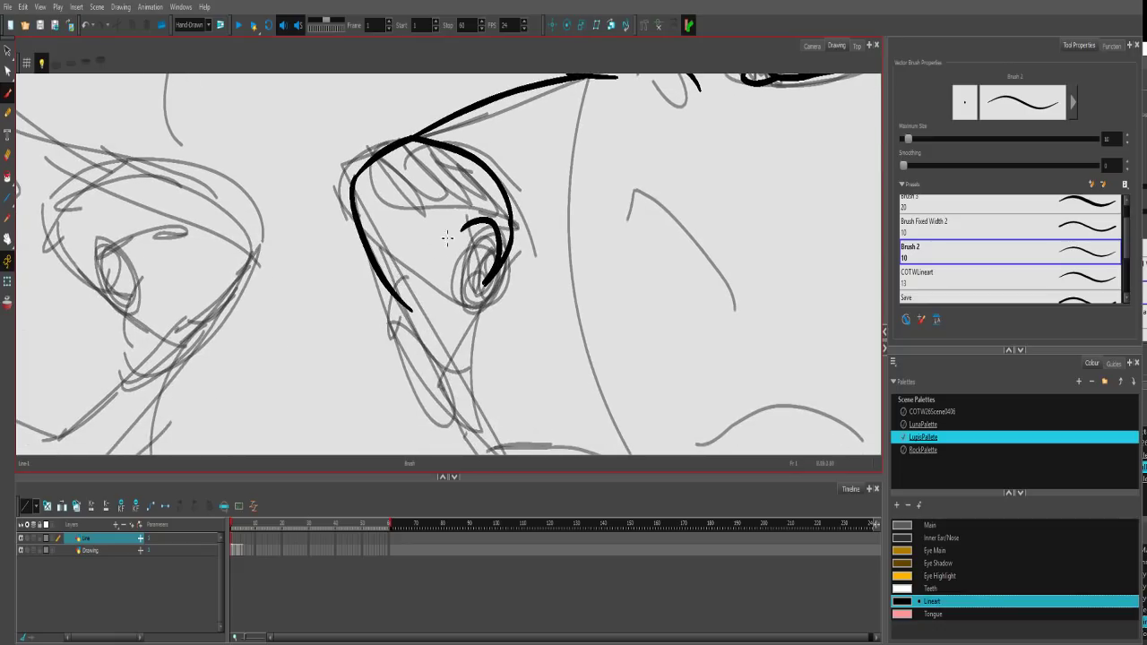
pyautogui.moveTo(468, 229)
pyautogui.mouseDown()
pyautogui.moveTo(490, 313)
pyautogui.moveTo(475, 295)
pyautogui.moveTo(448, 329)
pyautogui.moveTo(397, 319)
pyautogui.moveTo(406, 311)
pyautogui.moveTo(432, 332)
pyautogui.mouseUp()
pyautogui.moveTo(437, 196); pyautogui.dragTo(446, 250)
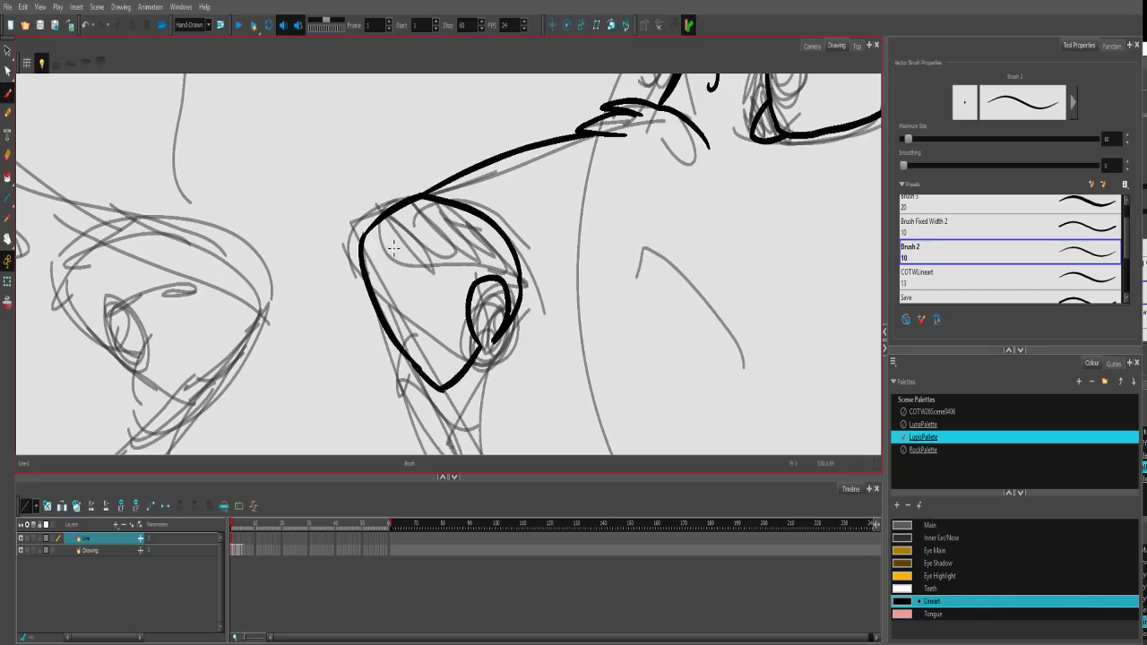
# Ink the dividing line across the nose, the inner nostril, the front of the muzzle and the start of the mouth.
pyautogui.moveTo(368, 237)
pyautogui.mouseDown()
pyautogui.moveTo(477, 234)
pyautogui.moveTo(519, 261)
pyautogui.mouseUp()
pyautogui.hotkey('ctrl', 'z')
pyautogui.moveTo(366, 236)
pyautogui.mouseDown()
pyautogui.moveTo(371, 267)
pyautogui.moveTo(519, 269)
pyautogui.mouseUp()
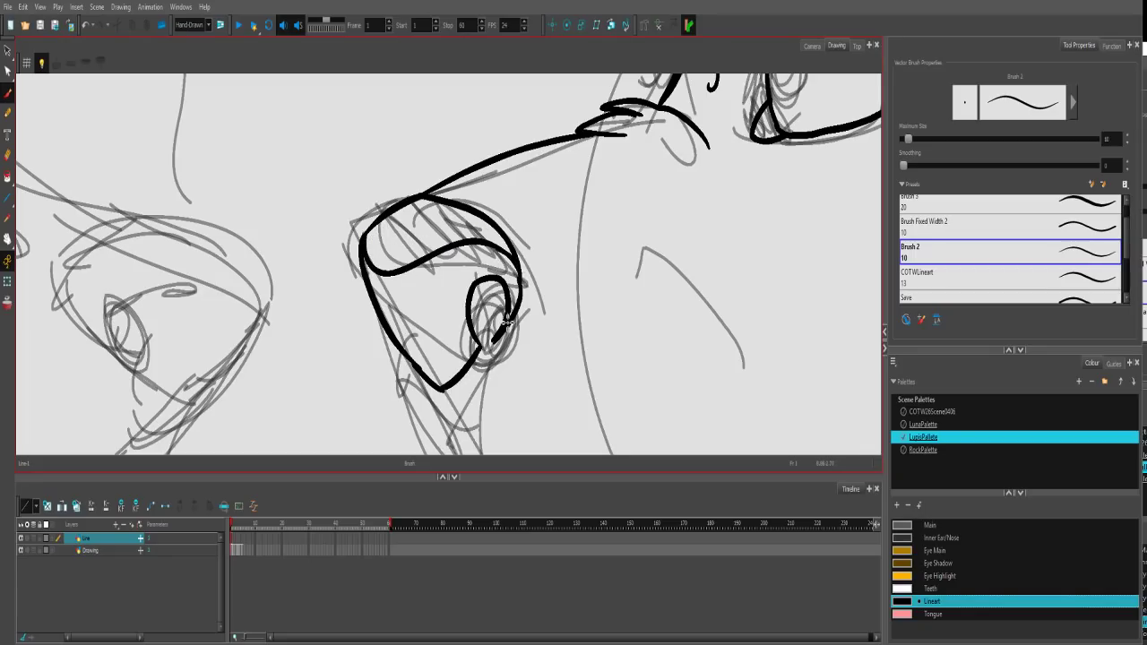
pyautogui.hotkey('ctrl', 'z')
pyautogui.moveTo(497, 336)
pyautogui.mouseDown()
pyautogui.moveTo(482, 344)
pyautogui.moveTo(480, 313)
pyautogui.moveTo(467, 425)
pyautogui.moveTo(463, 365)
pyautogui.mouseUp()
pyautogui.hotkey('ctrl', 'z')
pyautogui.moveTo(372, 265)
pyautogui.mouseDown()
pyautogui.moveTo(416, 364)
pyautogui.moveTo(511, 425)
pyautogui.moveTo(473, 411)
pyautogui.moveTo(469, 380)
pyautogui.moveTo(578, 390)
pyautogui.mouseUp()
pyautogui.press('2')
pyautogui.press('2')
pyautogui.press('2')
pyautogui.press('2')
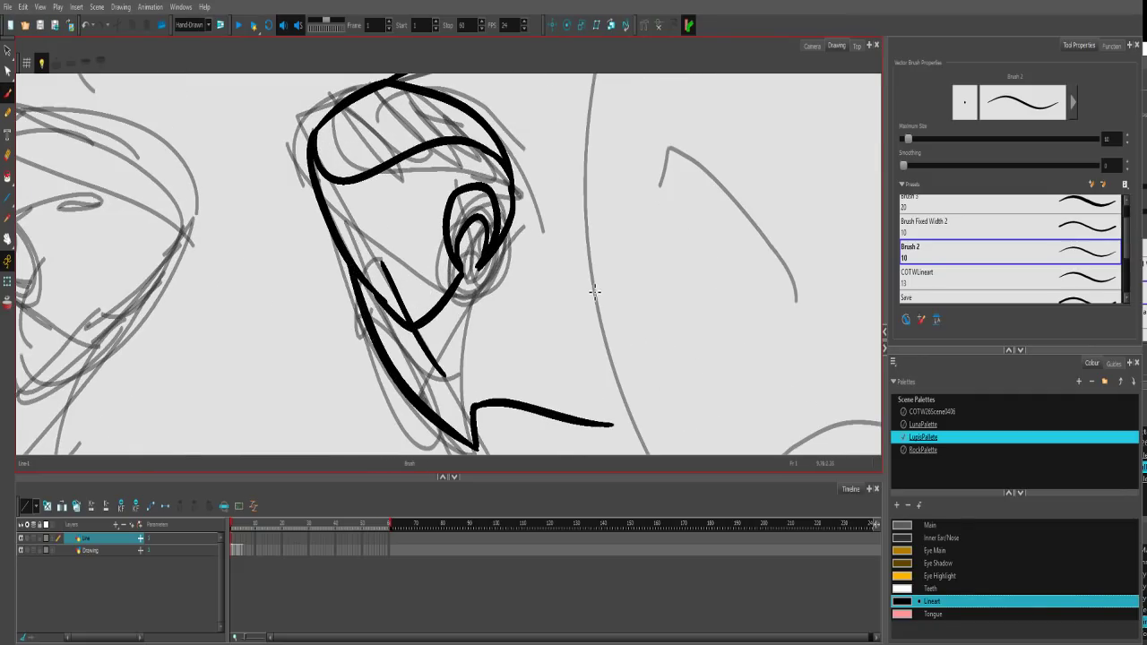
# Recolour the scene palette's Black swatch to blue for the sketch, and select the Lineart colour of RockPalette.
pyautogui.press('2')
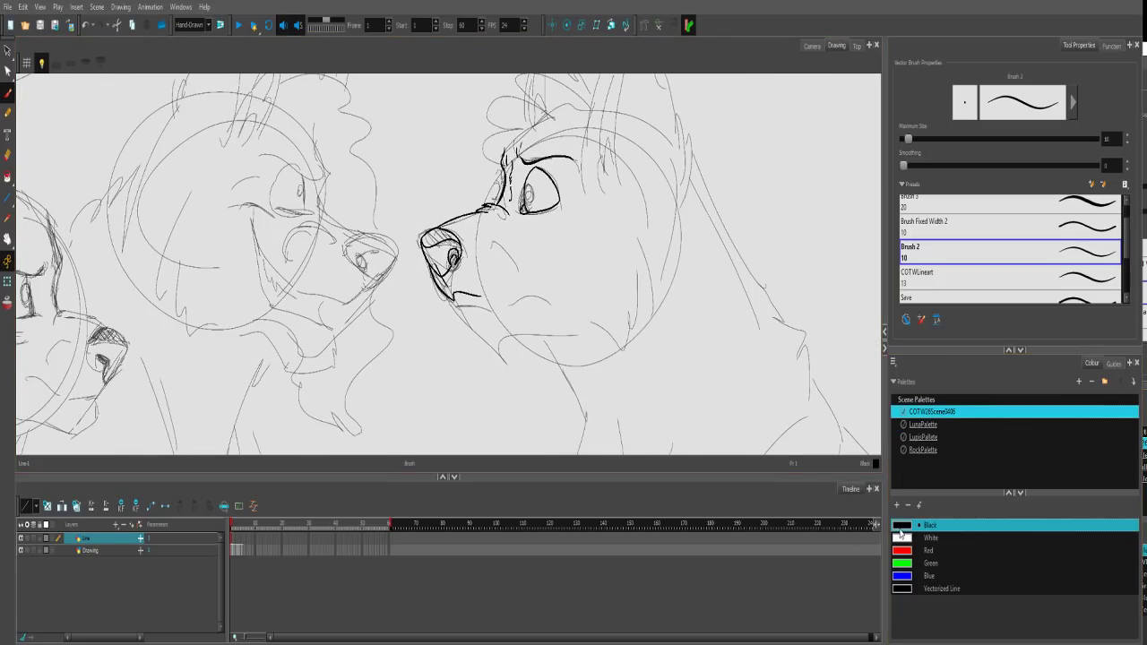
pyautogui.hotkey('ctrl', 'z')
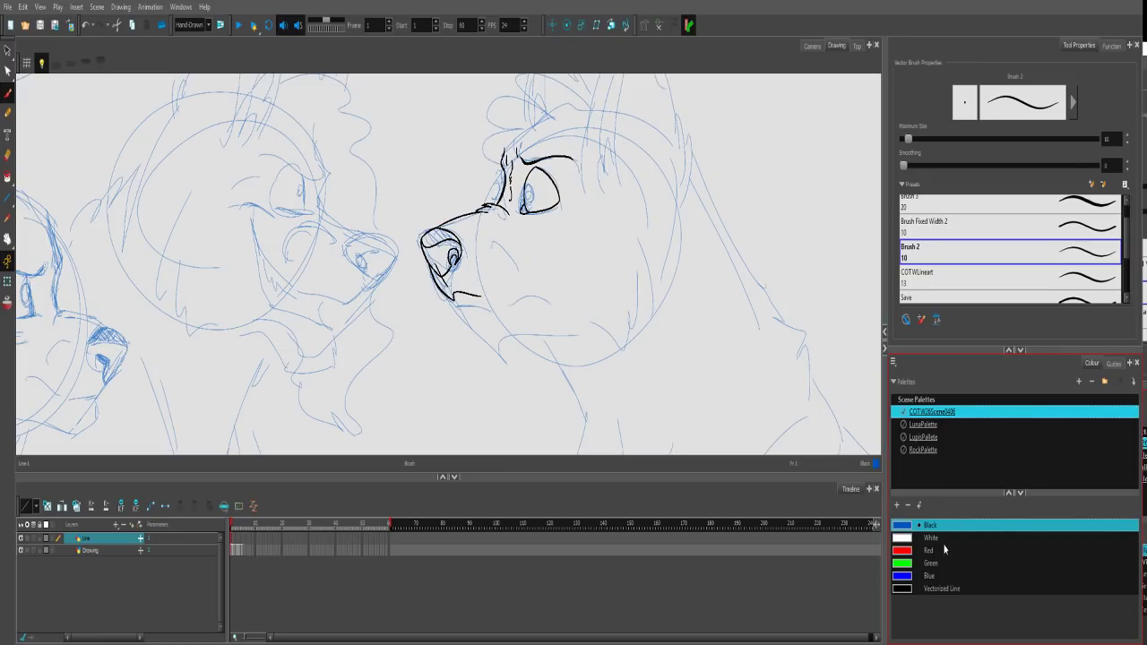
pyautogui.click(930, 451)
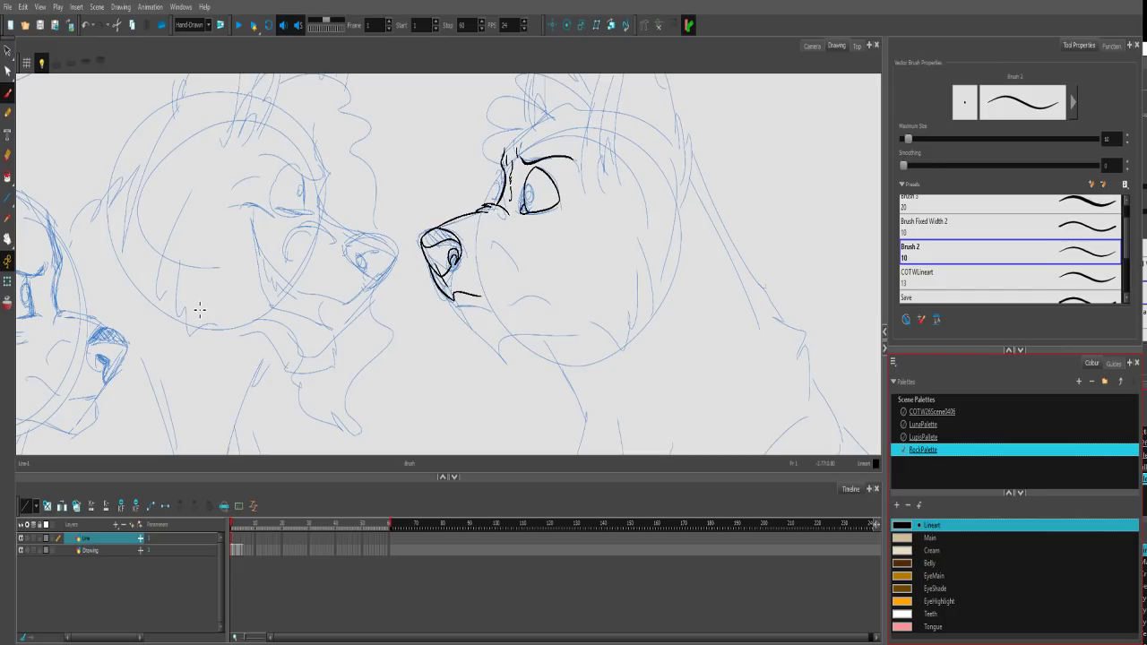
# Redraw the short line beneath the right-hand wolf's nose tip and thicken the inner nostril line.
pyautogui.moveTo(533, 260); pyautogui.dragTo(544, 315)
pyautogui.press('2')
pyautogui.press('2')
pyautogui.press('2')
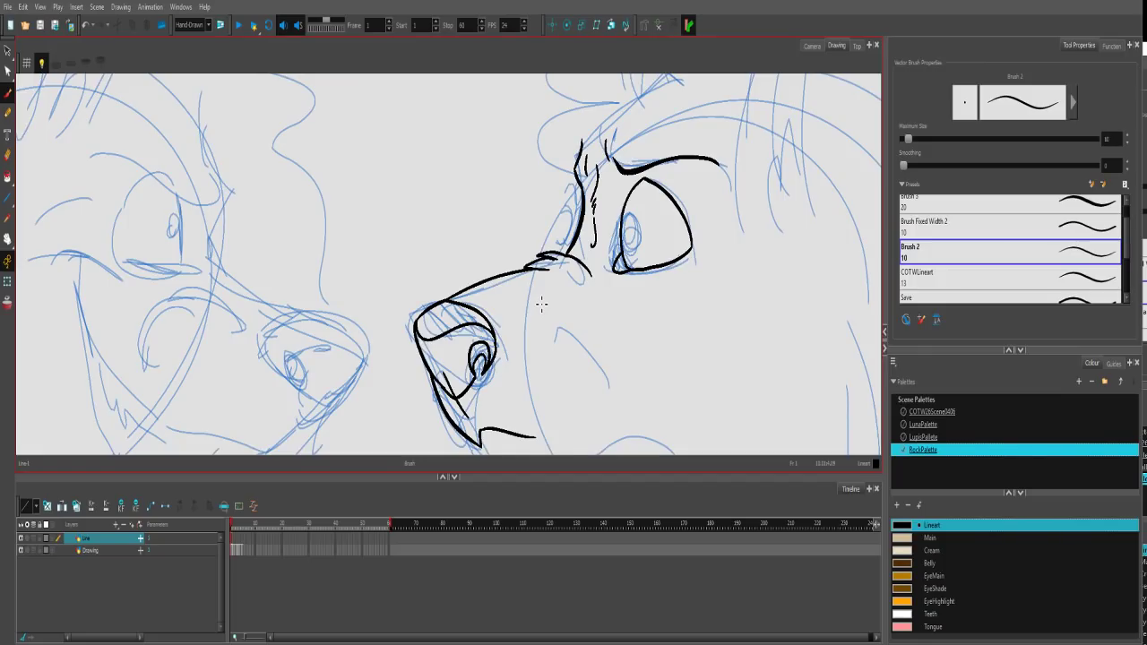
pyautogui.scroll(2, 541, 305)
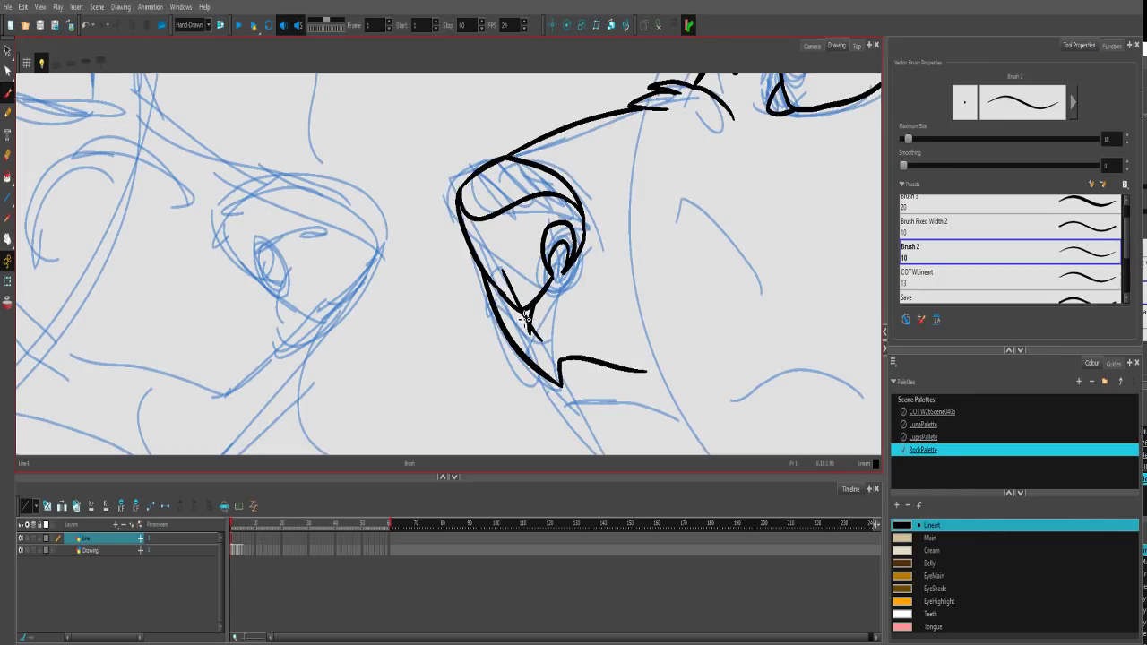
pyautogui.hotkey('ctrl', 'z')
pyautogui.moveTo(539, 301); pyautogui.dragTo(536, 337)
pyautogui.hotkey('ctrl', 'z')
pyautogui.hotkey('ctrl', 'z')
pyautogui.moveTo(549, 281); pyautogui.dragTo(567, 242)
pyautogui.moveTo(626, 371); pyautogui.dragTo(564, 301)
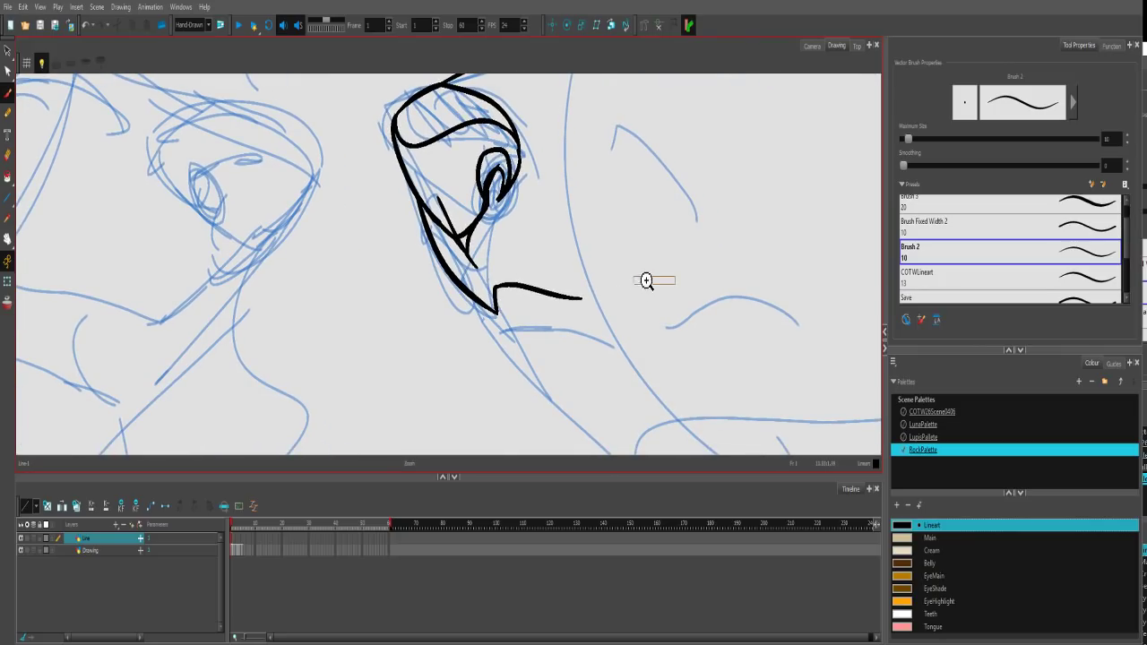
# Ink a short crease stroke on the muzzle below the inner corner of the right-hand wolf's eye.
pyautogui.moveTo(645, 284); pyautogui.dragTo(656, 265)
pyautogui.press('1')
pyautogui.press('1')
pyautogui.press('1')
pyautogui.press('1')
pyautogui.press('1')
pyautogui.press('1')
pyautogui.press('1')
pyautogui.press('1')
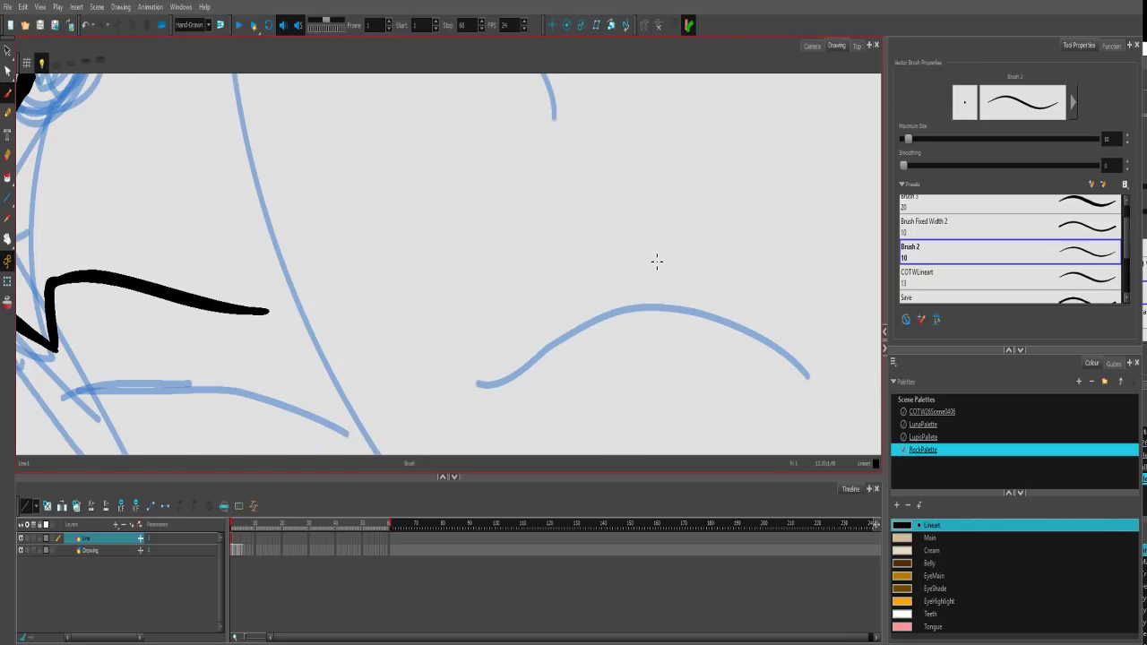
pyautogui.moveTo(510, 273); pyautogui.dragTo(641, 390)
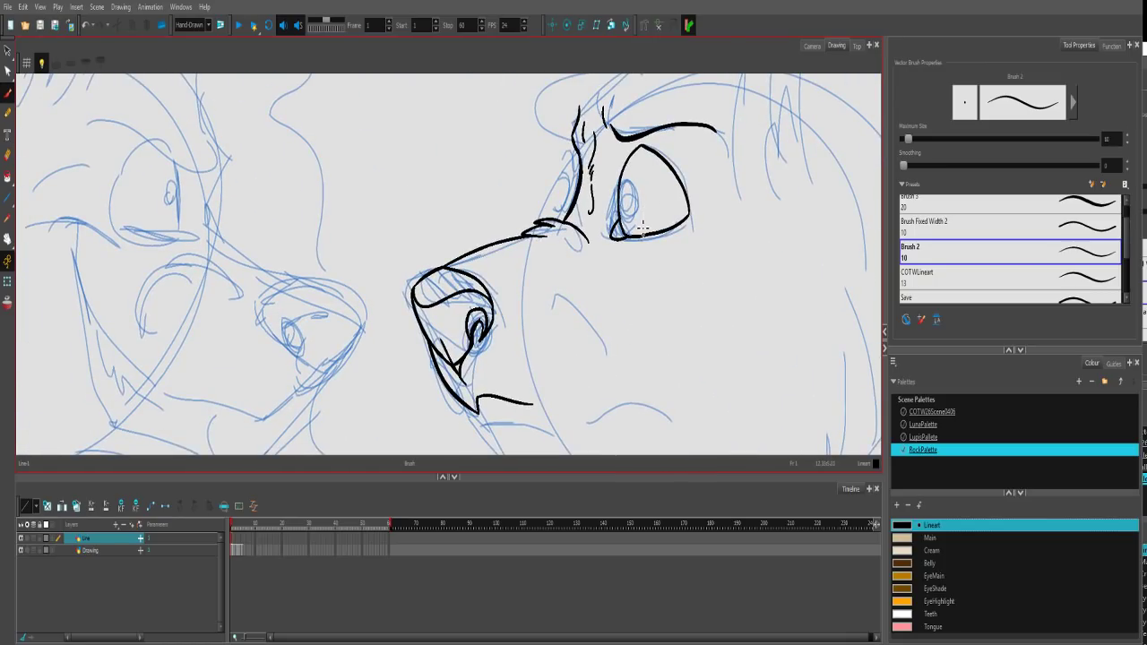
pyautogui.press('2')
pyautogui.press('2')
pyautogui.moveTo(697, 213)
pyautogui.mouseDown()
pyautogui.moveTo(604, 261)
pyautogui.moveTo(552, 312)
pyautogui.mouseUp()
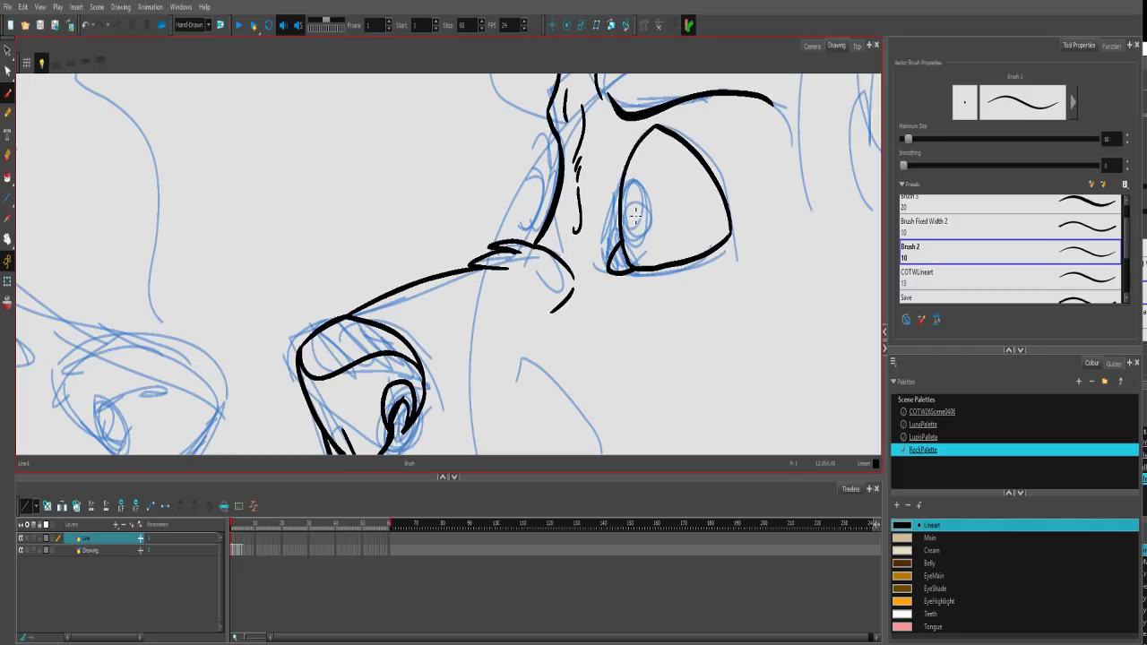
# Ink the narrow oval iris inside the right-hand wolf's eye.
pyautogui.moveTo(629, 190)
pyautogui.mouseDown()
pyautogui.moveTo(635, 244)
pyautogui.moveTo(642, 191)
pyautogui.moveTo(631, 191)
pyautogui.moveTo(653, 214)
pyautogui.moveTo(637, 251)
pyautogui.moveTo(636, 183)
pyautogui.moveTo(631, 212)
pyautogui.mouseUp()
pyautogui.hotkey('ctrl', 'z')
pyautogui.hotkey('ctrl', 'z')
pyautogui.scroll(-5, 630, 210)
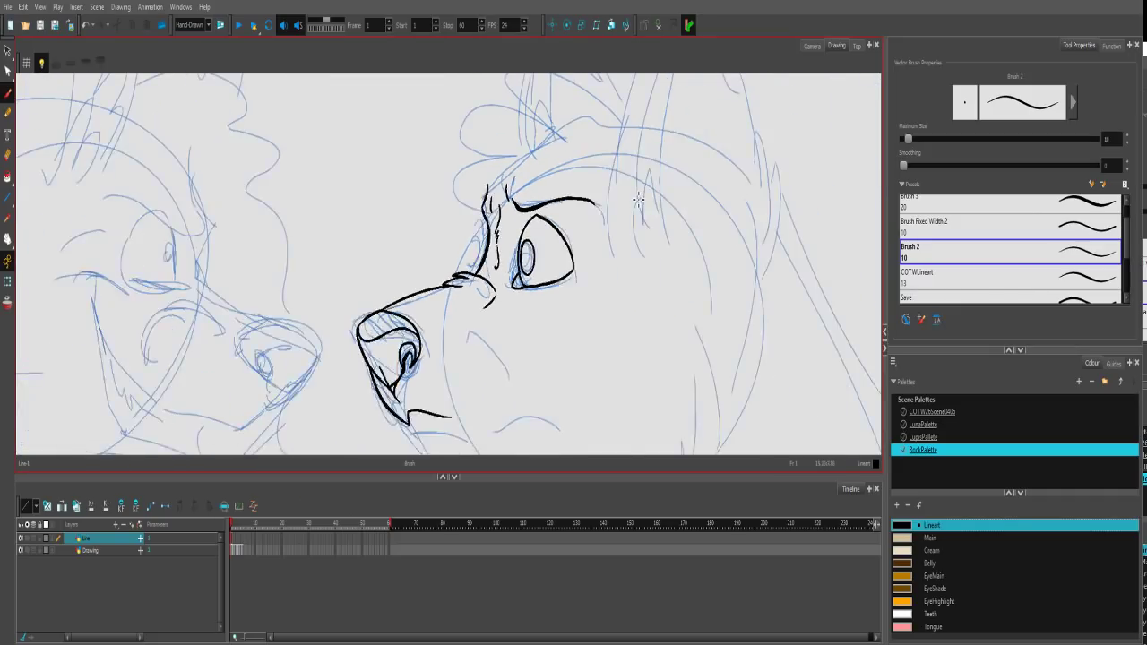
# Ink the rear part of the right-hand wolf's mouth up to its thickened corner and the curved snarl crease above.
pyautogui.moveTo(590, 335); pyautogui.dragTo(628, 279)
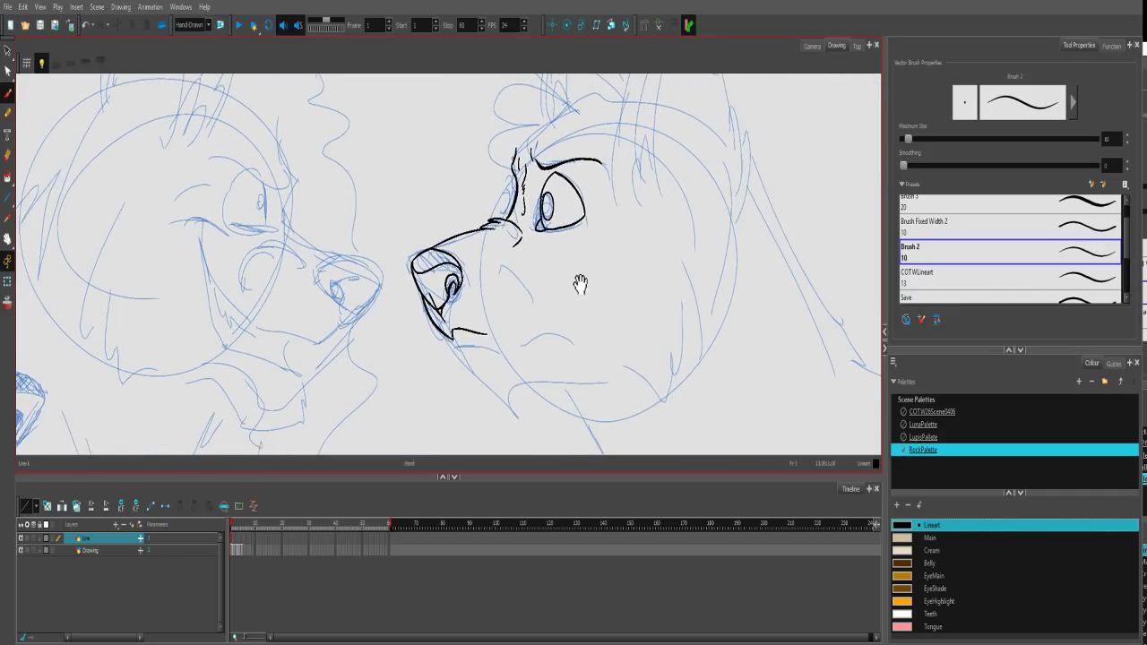
pyautogui.scroll(3, 582, 283)
pyautogui.moveTo(640, 359)
pyautogui.mouseDown()
pyautogui.moveTo(717, 310)
pyautogui.moveTo(762, 301)
pyautogui.mouseUp()
pyautogui.hotkey('ctrl', 'z')
pyautogui.moveTo(636, 359); pyautogui.dragTo(746, 310)
pyautogui.hotkey('ctrl', 'z')
pyautogui.moveTo(636, 358)
pyautogui.mouseDown()
pyautogui.moveTo(763, 308)
pyautogui.moveTo(654, 370)
pyautogui.moveTo(750, 321)
pyautogui.moveTo(684, 357)
pyautogui.moveTo(751, 308)
pyautogui.mouseUp()
pyautogui.hotkey('ctrl', 'z')
pyautogui.hotkey('ctrl', 'z')
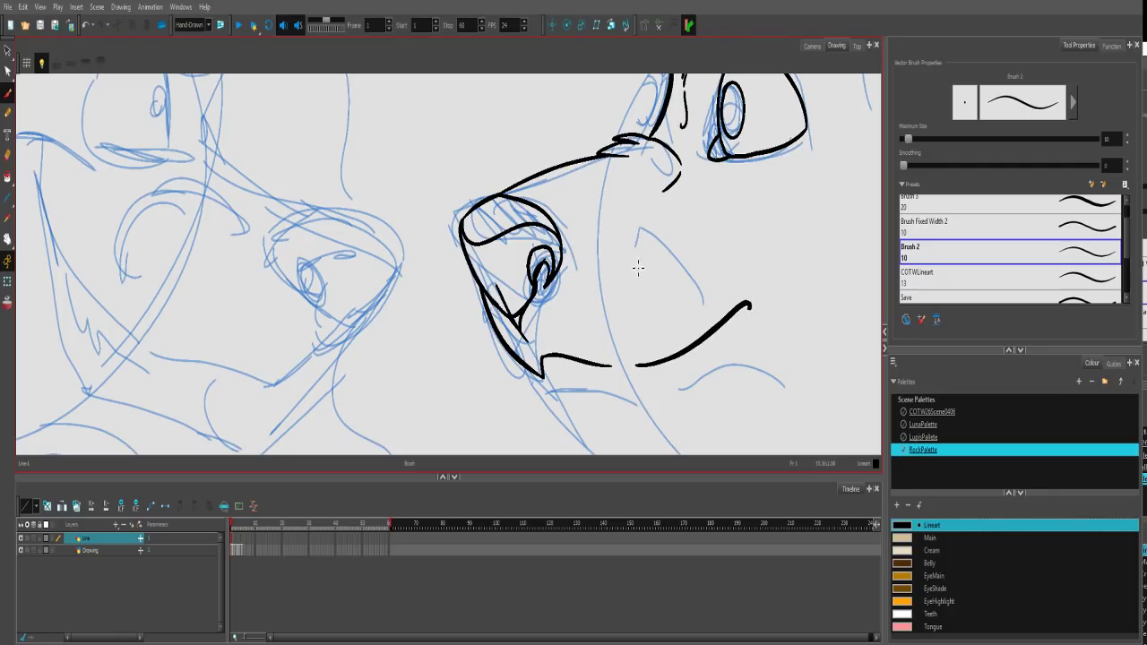
pyautogui.hotkey('ctrl', 'z')
pyautogui.moveTo(634, 366)
pyautogui.mouseDown()
pyautogui.moveTo(695, 346)
pyautogui.moveTo(735, 309)
pyautogui.moveTo(712, 331)
pyautogui.mouseUp()
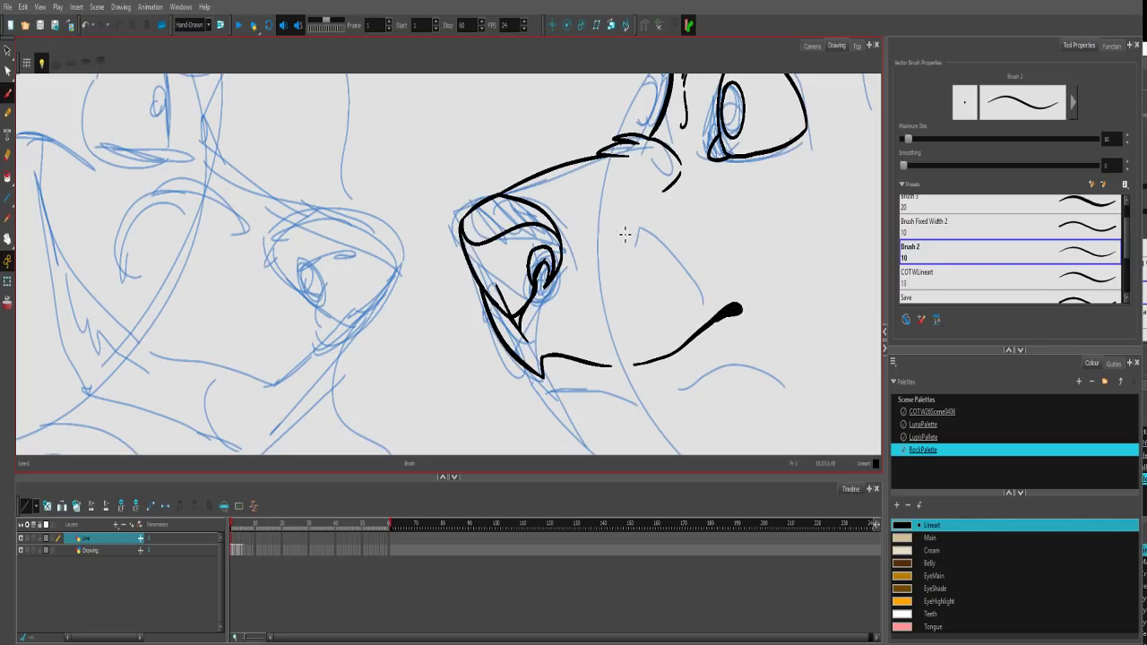
pyautogui.moveTo(617, 218); pyautogui.dragTo(680, 265)
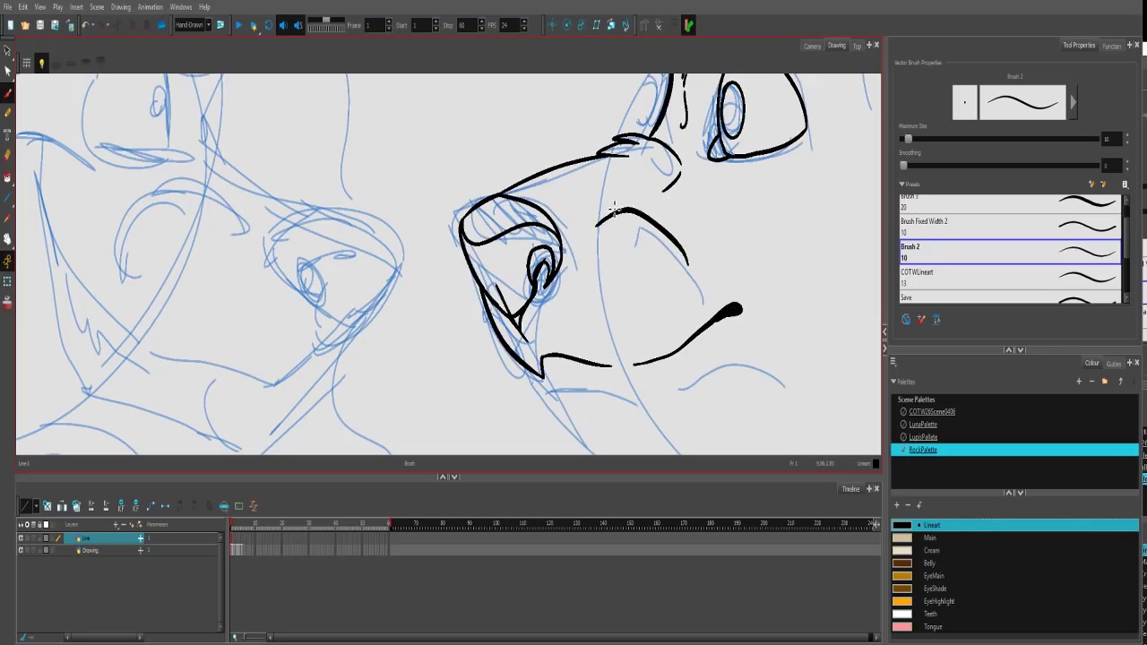
# Fill the upper part of the nose and the nostril with the Lineart colour, and return to the Brush.
pyautogui.moveTo(615, 376); pyautogui.dragTo(590, 350)
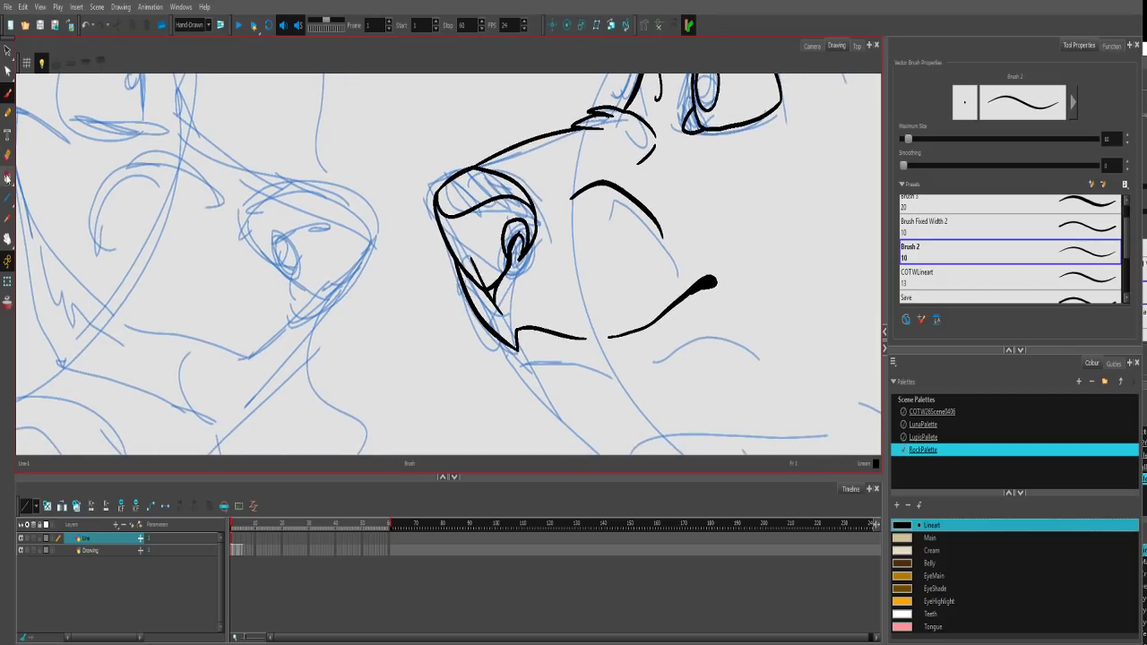
pyautogui.click(7, 177)
pyautogui.click(514, 237)
pyautogui.click(479, 203)
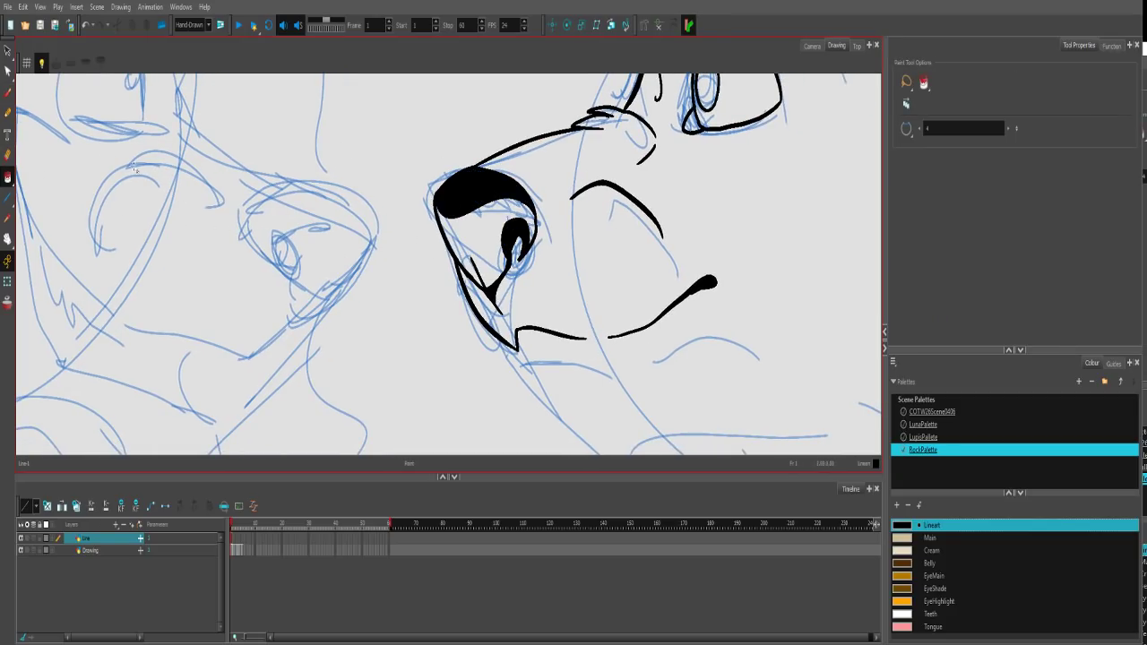
pyautogui.click(8, 93)
pyautogui.moveTo(555, 329); pyautogui.dragTo(507, 359)
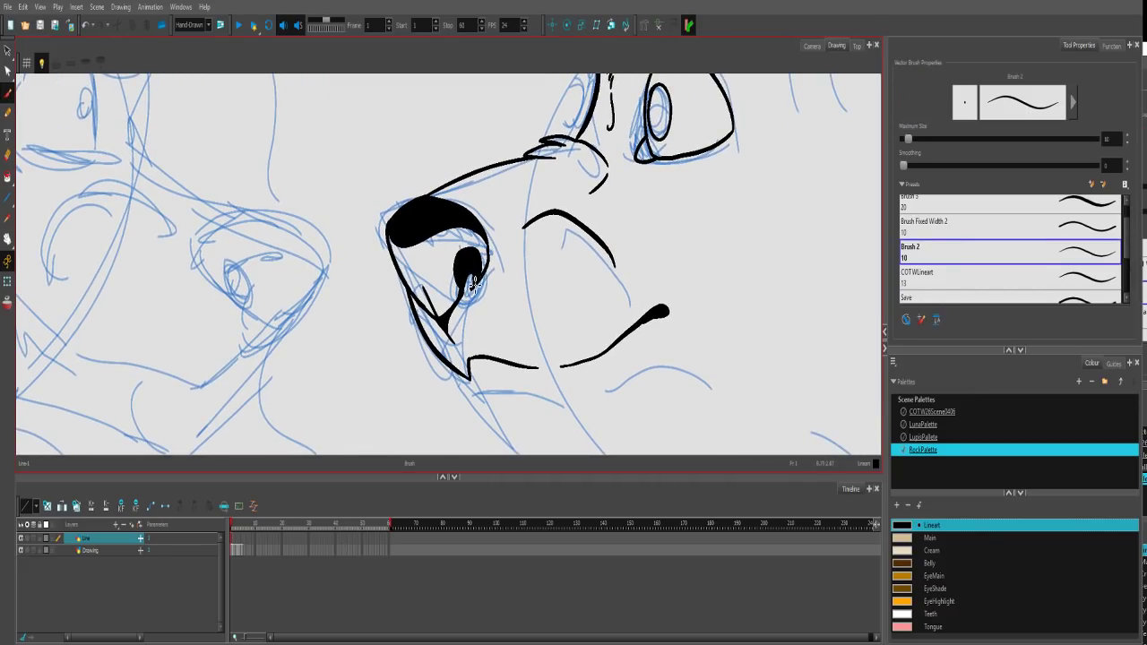
# Ink the right-hand wolf's chin and the front part of the lower jaw line.
pyautogui.moveTo(537, 349); pyautogui.dragTo(462, 267)
pyautogui.moveTo(396, 302)
pyautogui.mouseDown()
pyautogui.moveTo(387, 358)
pyautogui.moveTo(484, 389)
pyautogui.mouseUp()
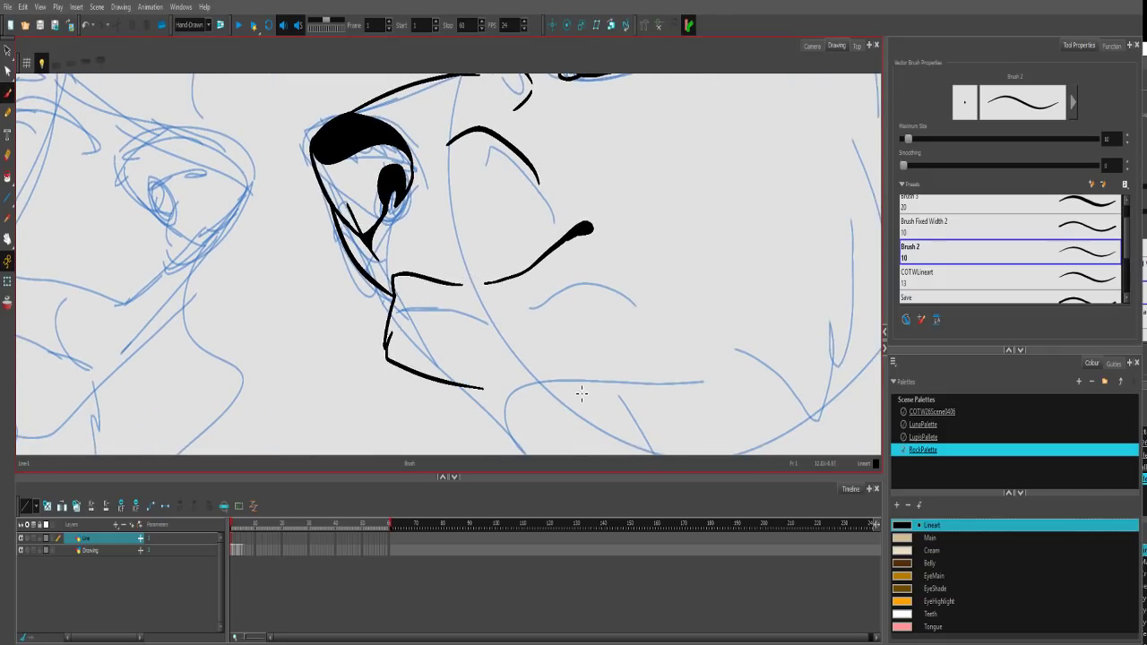
pyautogui.press('2')
pyautogui.moveTo(495, 215); pyautogui.dragTo(499, 326)
pyautogui.moveTo(658, 141); pyautogui.dragTo(523, 271)
pyautogui.moveTo(693, 363); pyautogui.dragTo(729, 275)
pyautogui.moveTo(730, 275)
pyautogui.mouseDown()
pyautogui.moveTo(709, 313)
pyautogui.moveTo(695, 226)
pyautogui.mouseUp()
pyautogui.moveTo(694, 226); pyautogui.dragTo(687, 303)
pyautogui.moveTo(718, 244); pyautogui.dragTo(715, 346)
pyautogui.hotkey('ctrl', 'z')
pyautogui.hotkey('ctrl', 'z')
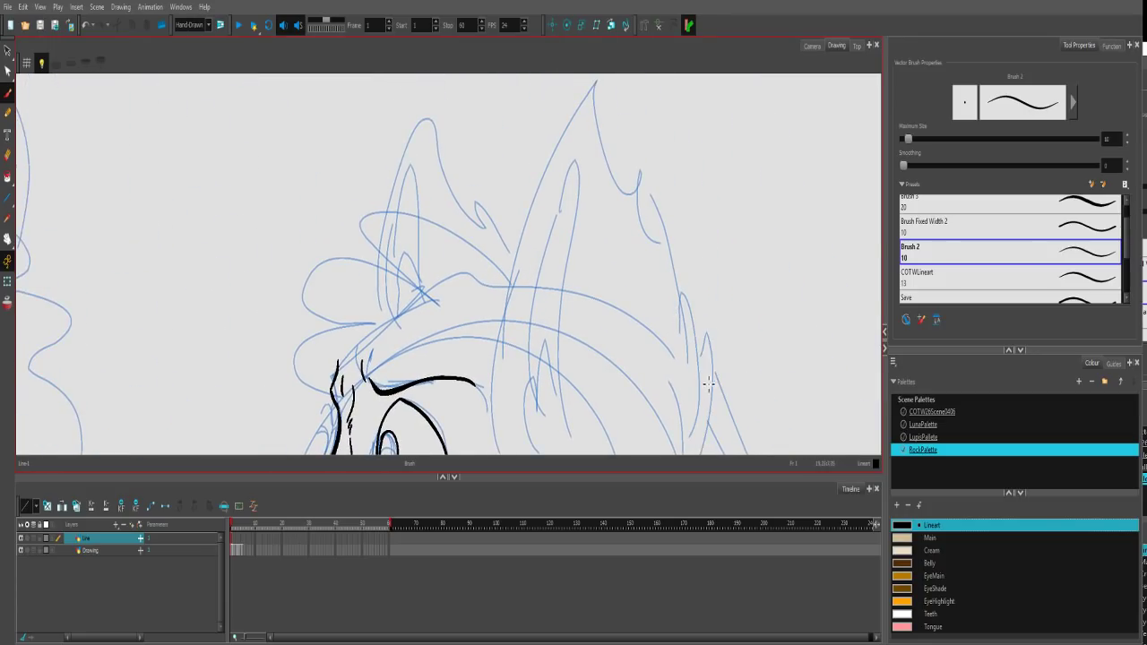
# Ink the outer outline of the right-hand wolf's near ear, with tapered fur strokes at its rear base.
pyautogui.scroll(-1, 708, 381)
pyautogui.moveTo(691, 385); pyautogui.dragTo(710, 267)
pyautogui.moveTo(689, 332)
pyautogui.mouseDown()
pyautogui.moveTo(695, 260)
pyautogui.moveTo(679, 219)
pyautogui.mouseUp()
pyautogui.hotkey('ctrl', 'z')
pyautogui.hotkey('ctrl', 'z')
pyautogui.moveTo(686, 376)
pyautogui.mouseDown()
pyautogui.moveTo(706, 346)
pyautogui.moveTo(691, 332)
pyautogui.moveTo(703, 315)
pyautogui.moveTo(615, 105)
pyautogui.moveTo(524, 426)
pyautogui.mouseUp()
pyautogui.scroll(1, 684, 310)
pyautogui.press('1')
pyautogui.press('1')
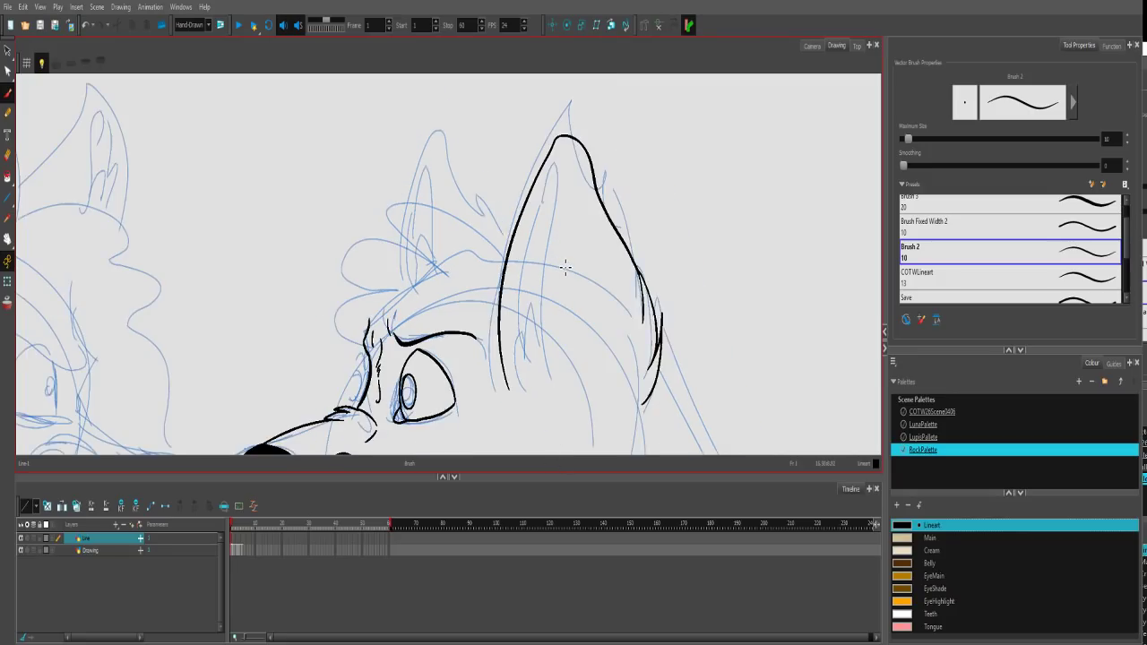
# Ink the inner rim of the near ear and the fold line with short fur strokes behind it.
pyautogui.moveTo(541, 281); pyautogui.dragTo(713, 222)
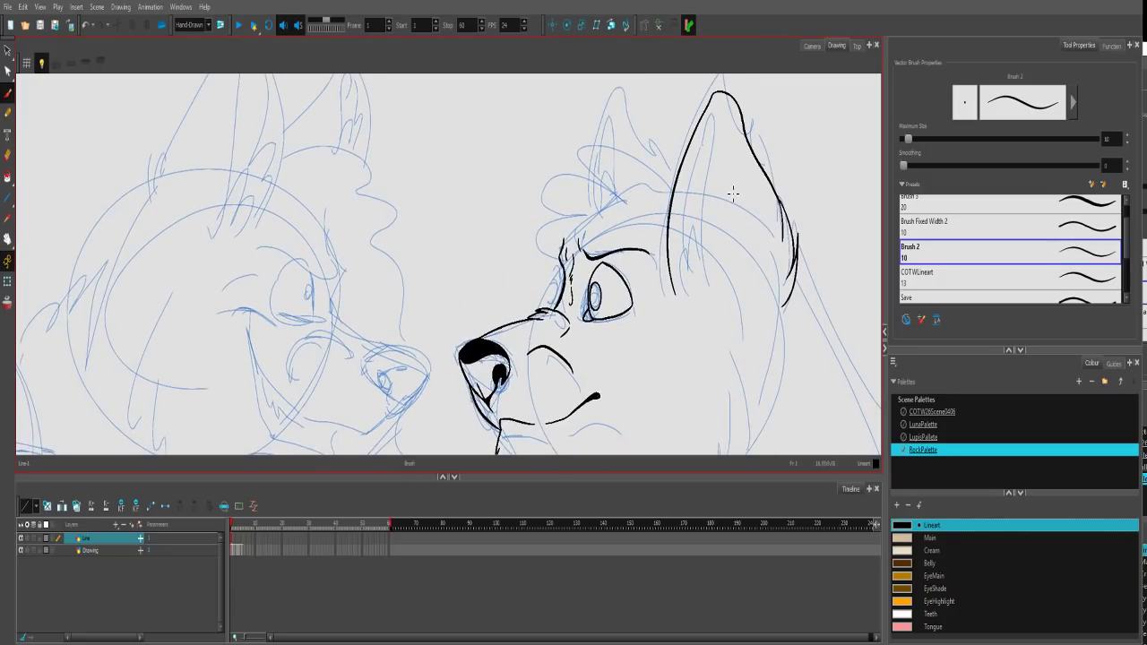
pyautogui.scroll(4, 610, 215)
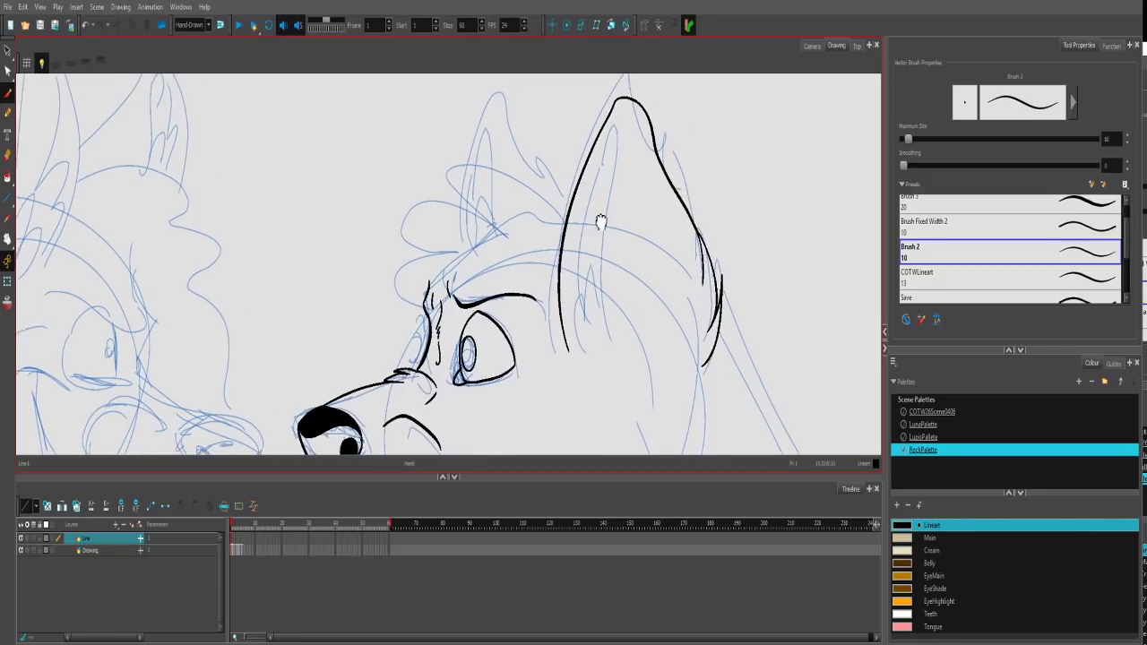
pyautogui.moveTo(619, 117)
pyautogui.mouseDown()
pyautogui.moveTo(634, 168)
pyautogui.moveTo(639, 403)
pyautogui.moveTo(653, 357)
pyautogui.moveTo(640, 366)
pyautogui.moveTo(650, 281)
pyautogui.moveTo(637, 333)
pyautogui.mouseUp()
pyautogui.moveTo(645, 271); pyautogui.dragTo(640, 197)
pyautogui.moveTo(654, 124); pyautogui.dragTo(647, 179)
pyautogui.moveTo(620, 108)
pyautogui.mouseDown()
pyautogui.moveTo(592, 169)
pyautogui.moveTo(579, 285)
pyautogui.mouseUp()
pyautogui.hotkey('ctrl', 'z')
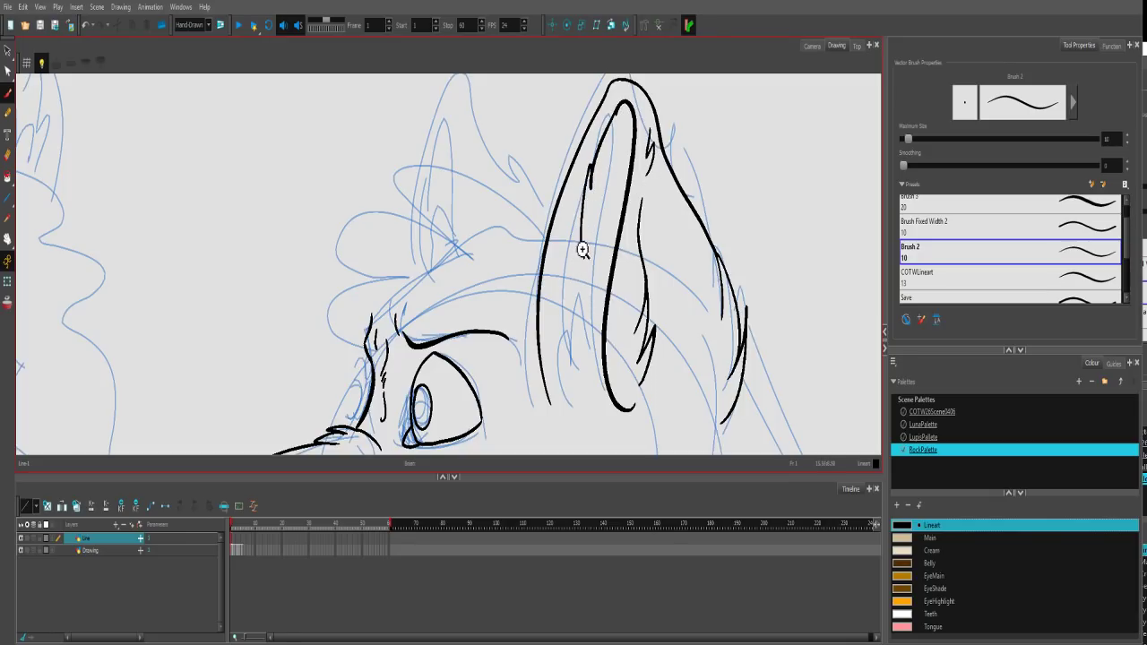
# Ink the jagged fur inside the near ear down to its base, with a small tuft below the inner rim.
pyautogui.moveTo(584, 228); pyautogui.dragTo(575, 319)
pyautogui.moveTo(573, 262)
pyautogui.mouseDown()
pyautogui.moveTo(588, 339)
pyautogui.moveTo(606, 250)
pyautogui.moveTo(583, 233)
pyautogui.moveTo(597, 278)
pyautogui.mouseUp()
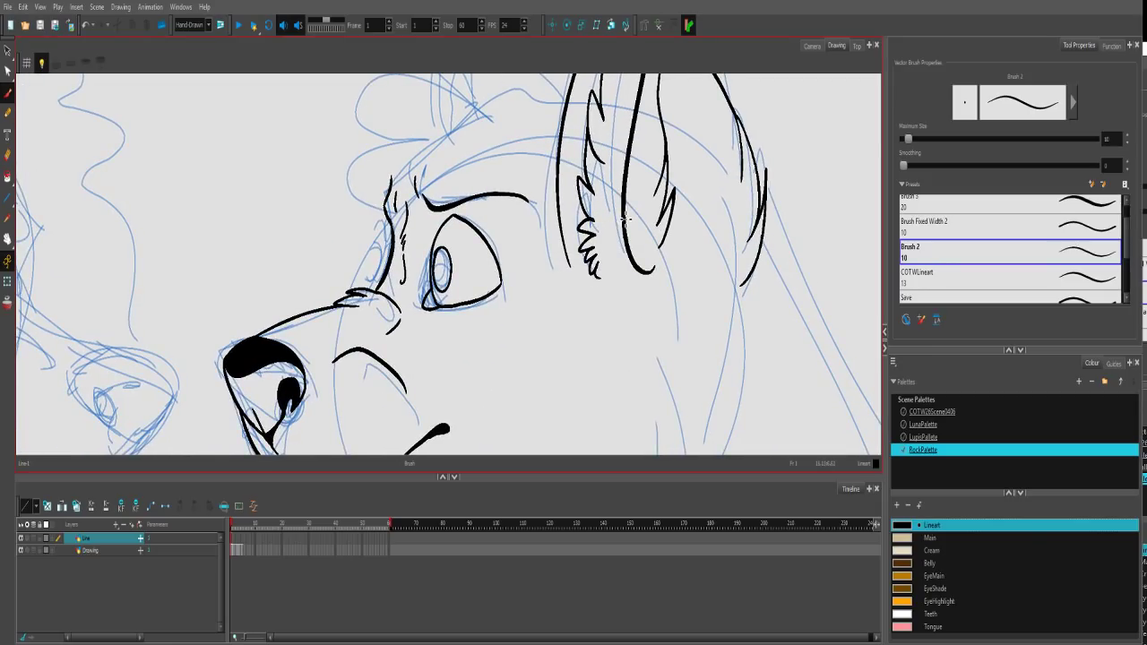
pyautogui.moveTo(630, 162)
pyautogui.mouseDown()
pyautogui.moveTo(606, 254)
pyautogui.moveTo(597, 224)
pyautogui.moveTo(597, 275)
pyautogui.mouseUp()
pyautogui.hotkey('ctrl', 'z')
pyautogui.moveTo(628, 163)
pyautogui.mouseDown()
pyautogui.moveTo(613, 249)
pyautogui.moveTo(602, 218)
pyautogui.moveTo(608, 267)
pyautogui.moveTo(593, 287)
pyautogui.moveTo(613, 305)
pyautogui.mouseUp()
pyautogui.hotkey('ctrl', 'z')
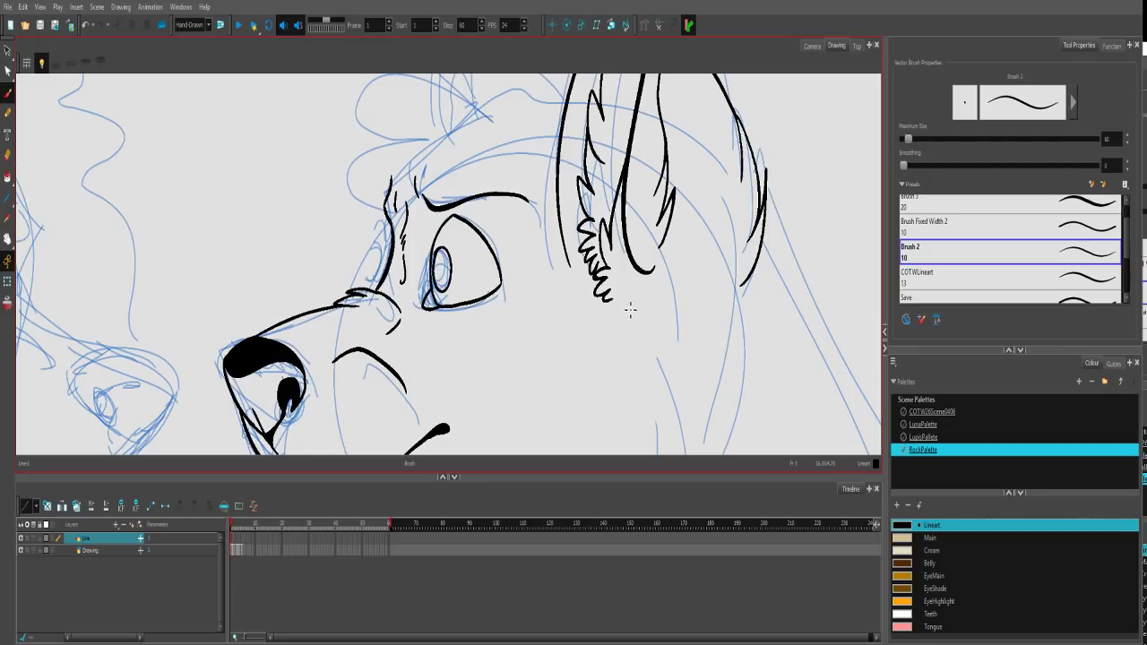
pyautogui.moveTo(656, 290); pyautogui.dragTo(651, 295)
# Ink the three pointed hair locks that fall over the right-hand wolf's forehead.
pyautogui.moveTo(571, 186); pyautogui.dragTo(669, 281)
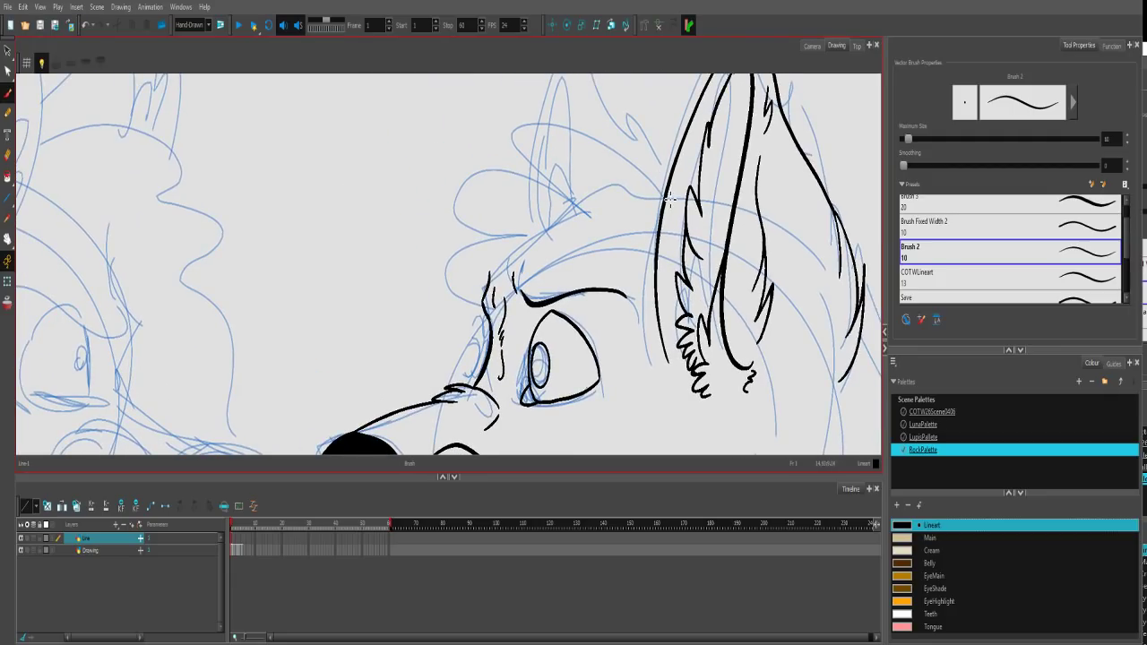
pyautogui.moveTo(654, 178)
pyautogui.mouseDown()
pyautogui.moveTo(614, 189)
pyautogui.moveTo(582, 180)
pyautogui.moveTo(578, 218)
pyautogui.moveTo(489, 305)
pyautogui.mouseUp()
pyautogui.press('2')
pyautogui.press('1')
pyautogui.press('1')
pyautogui.press('1')
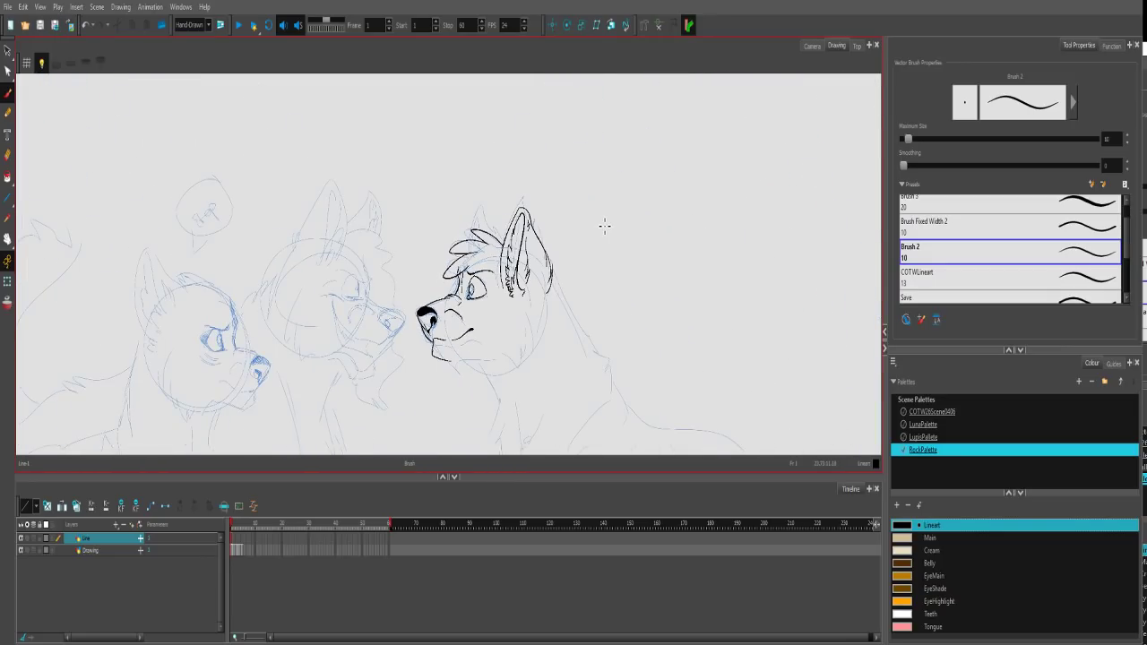
# Ink the underside of the right-hand wolf's jaw with a small chin tuft, and the cheek fur ending in a point.
pyautogui.moveTo(581, 239); pyautogui.dragTo(577, 228)
pyautogui.press('2')
pyautogui.press('2')
pyautogui.press('2')
pyautogui.press('2')
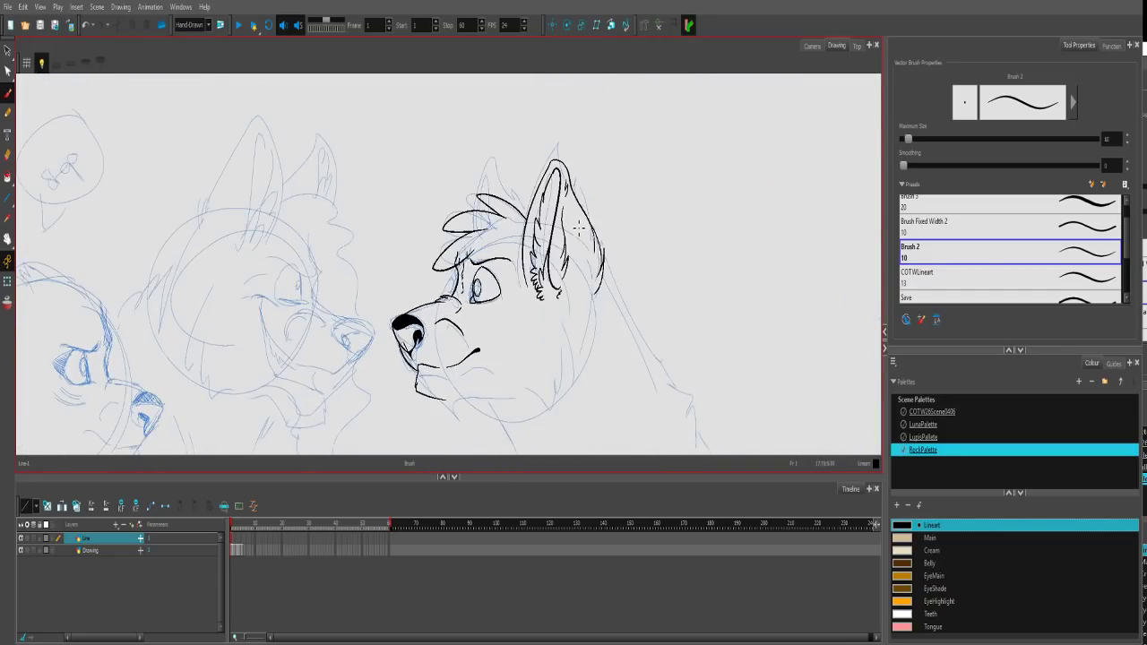
pyautogui.moveTo(531, 375); pyautogui.dragTo(543, 239)
pyautogui.press('2')
pyautogui.moveTo(467, 362); pyautogui.dragTo(578, 357)
pyautogui.hotkey('ctrl', 'z')
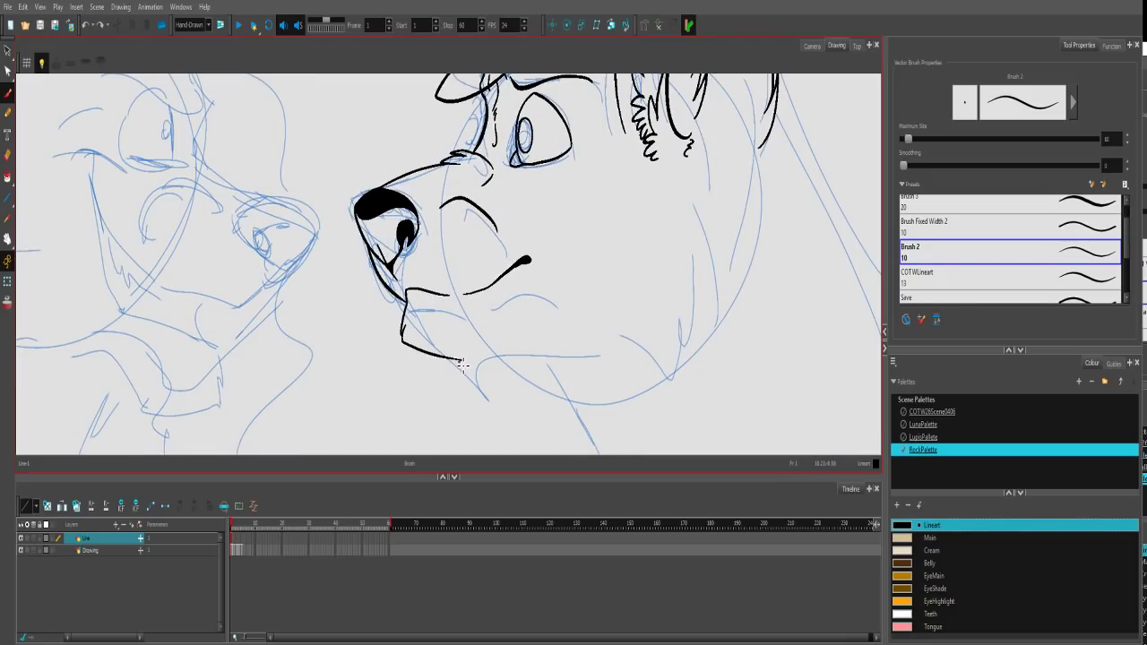
pyautogui.moveTo(456, 358)
pyautogui.mouseDown()
pyautogui.moveTo(480, 367)
pyautogui.moveTo(536, 346)
pyautogui.mouseUp()
pyautogui.moveTo(653, 238)
pyautogui.mouseDown()
pyautogui.moveTo(631, 333)
pyautogui.moveTo(606, 372)
pyautogui.moveTo(573, 349)
pyautogui.mouseUp()
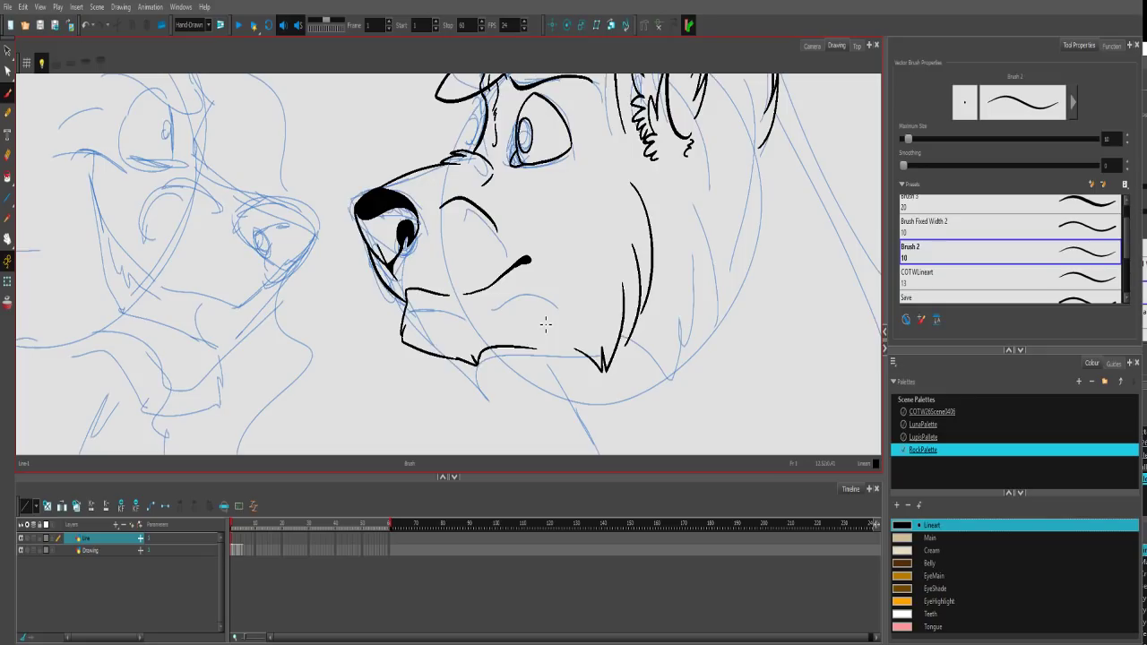
# Ink the outline of the far ear behind the hair locks, with fur tufts along its rear base.
pyautogui.press('space')
pyautogui.moveTo(599, 247); pyautogui.dragTo(474, 328)
pyautogui.moveTo(611, 311); pyautogui.dragTo(472, 345)
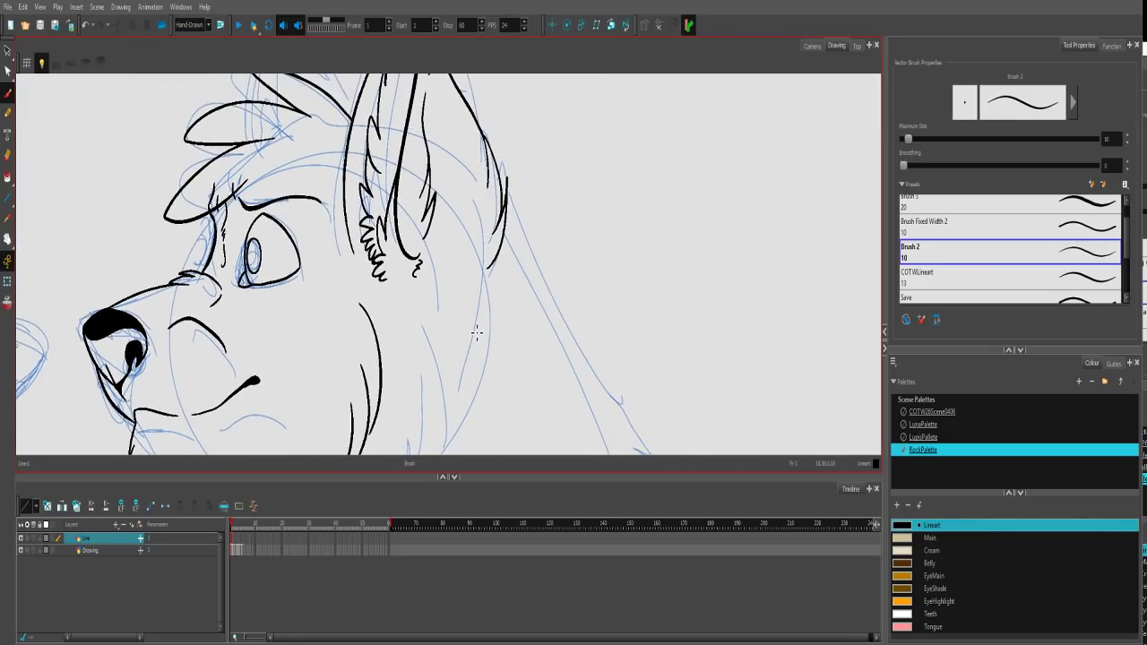
pyautogui.scroll(2, 476, 333)
pyautogui.hscroll(-2, 401, 189)
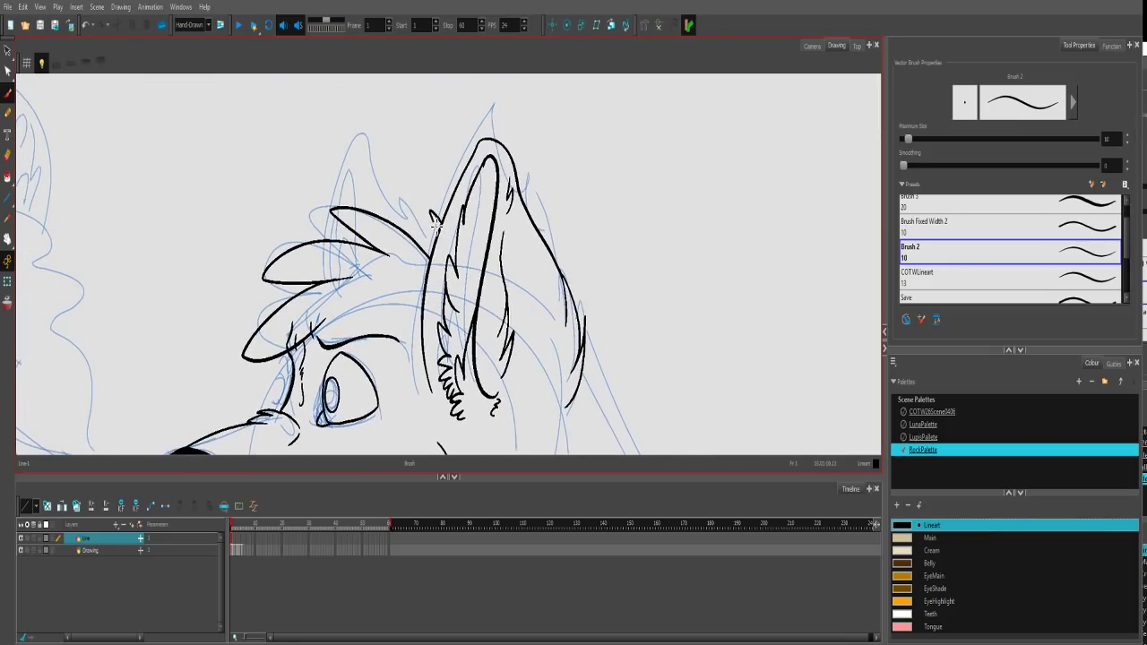
pyautogui.moveTo(418, 209)
pyautogui.mouseDown()
pyautogui.moveTo(393, 194)
pyautogui.moveTo(373, 142)
pyautogui.moveTo(356, 215)
pyautogui.mouseUp()
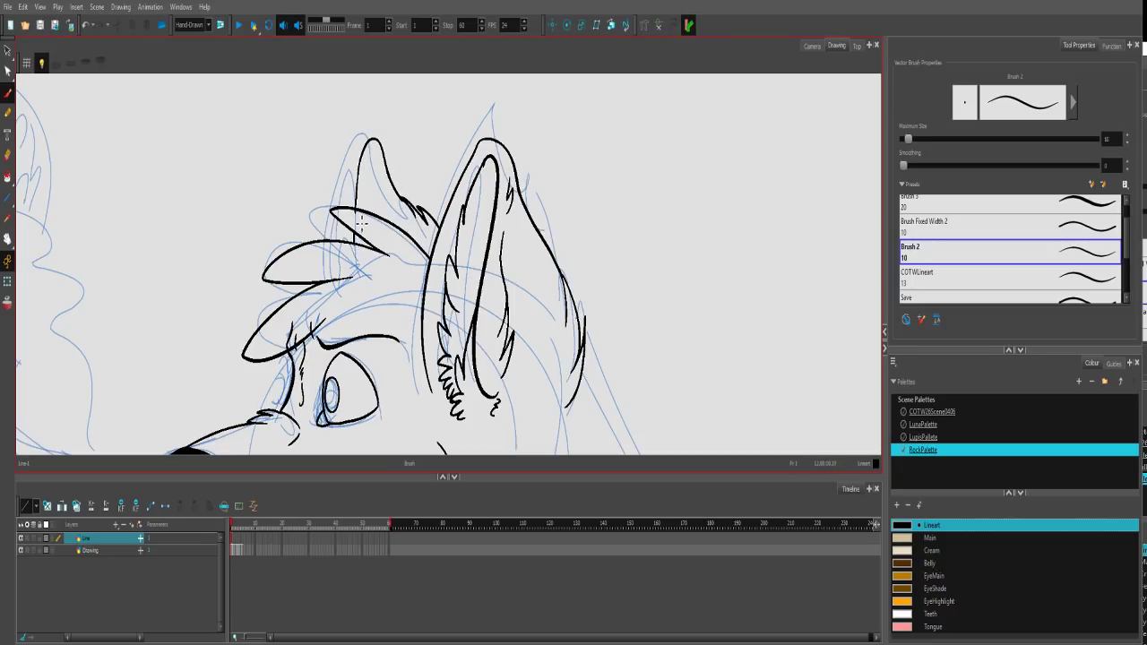
# Ink the far ear's inner rim and fur, and add a jagged fur line inside the near ear.
pyautogui.click(7, 154)
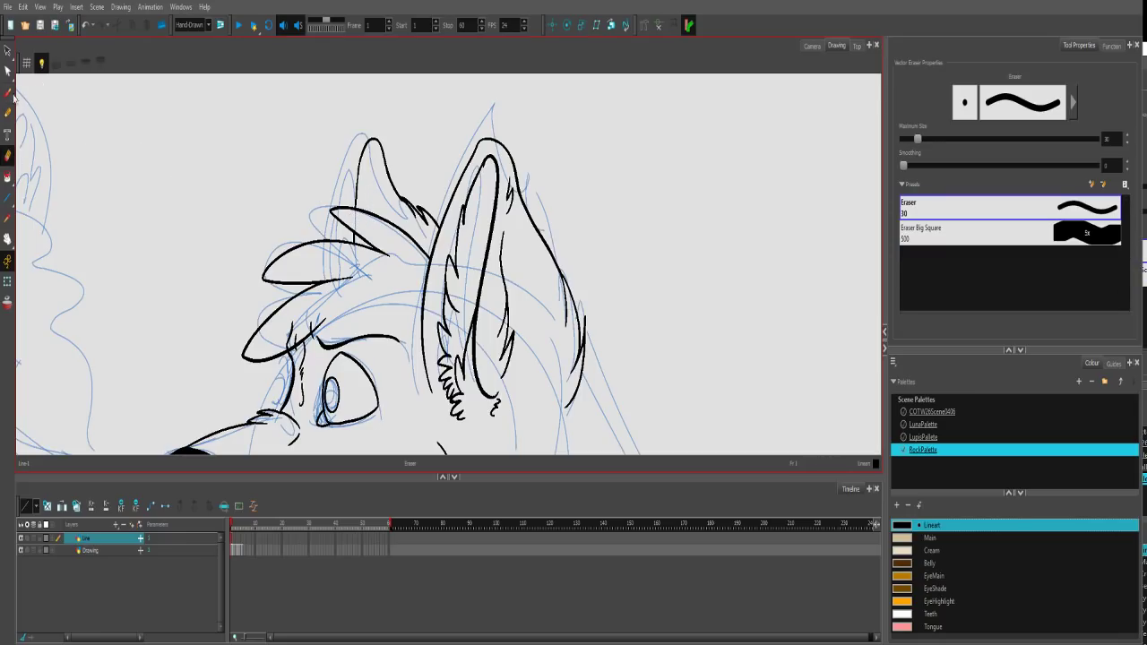
pyautogui.click(7, 93)
pyautogui.moveTo(373, 163); pyautogui.dragTo(384, 220)
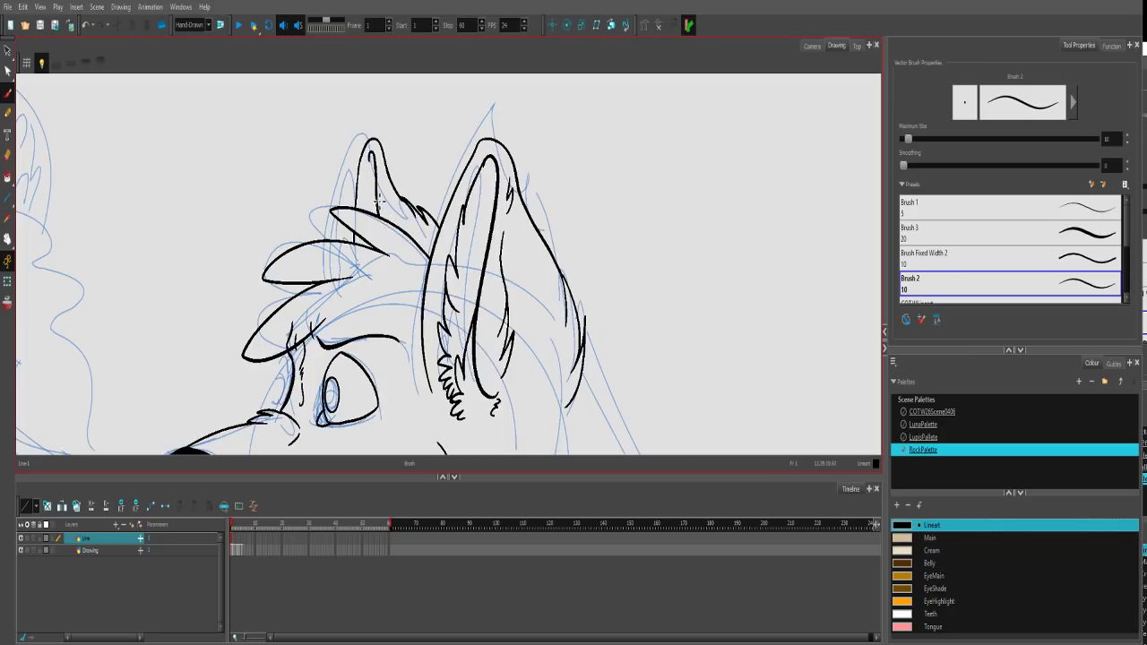
pyautogui.moveTo(374, 169); pyautogui.dragTo(368, 222)
pyautogui.moveTo(489, 201)
pyautogui.mouseDown()
pyautogui.moveTo(468, 306)
pyautogui.moveTo(488, 282)
pyautogui.mouseUp()
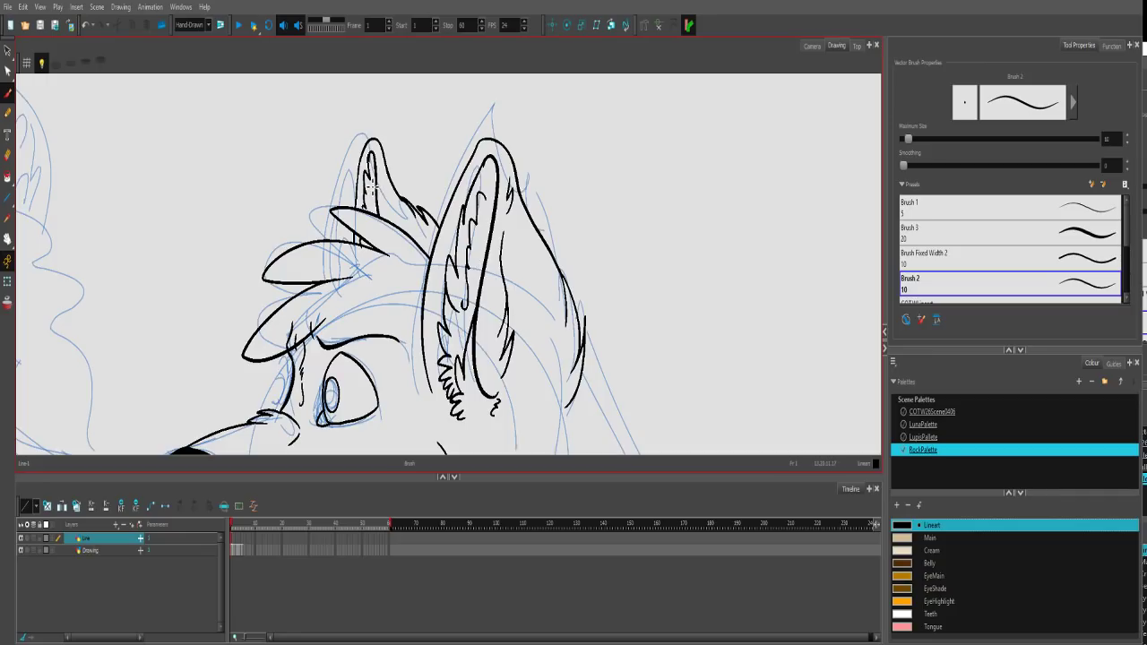
pyautogui.moveTo(601, 368); pyautogui.dragTo(521, 199)
pyautogui.press('1')
pyautogui.press('1')
pyautogui.moveTo(499, 348); pyautogui.dragTo(468, 266)
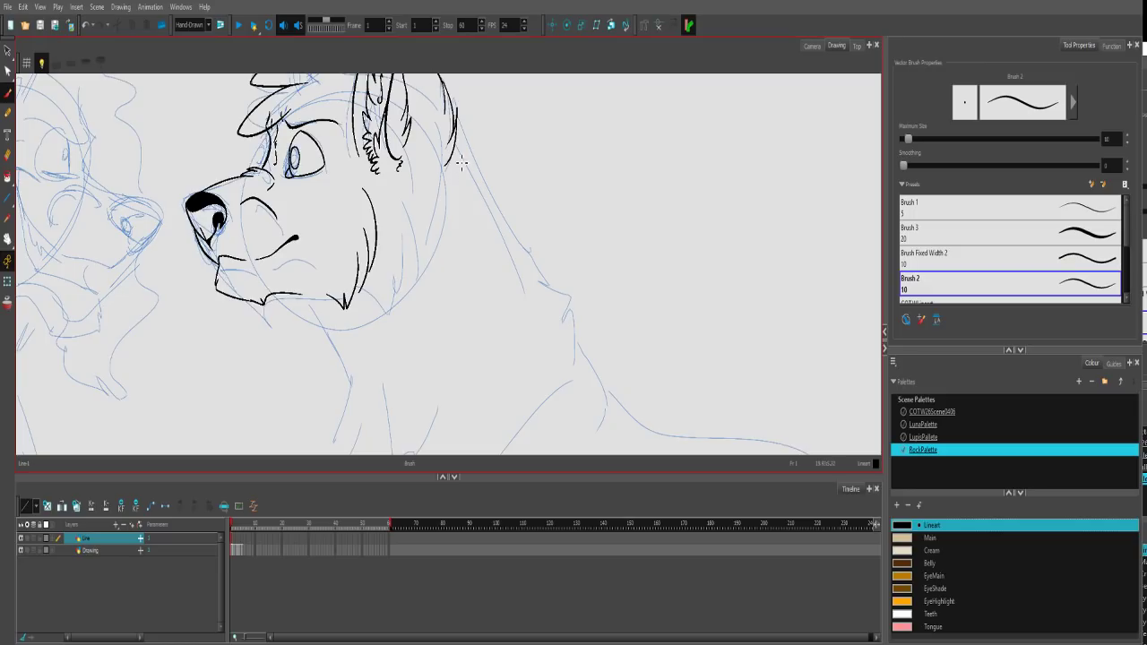
pyautogui.scroll(2, 460, 164)
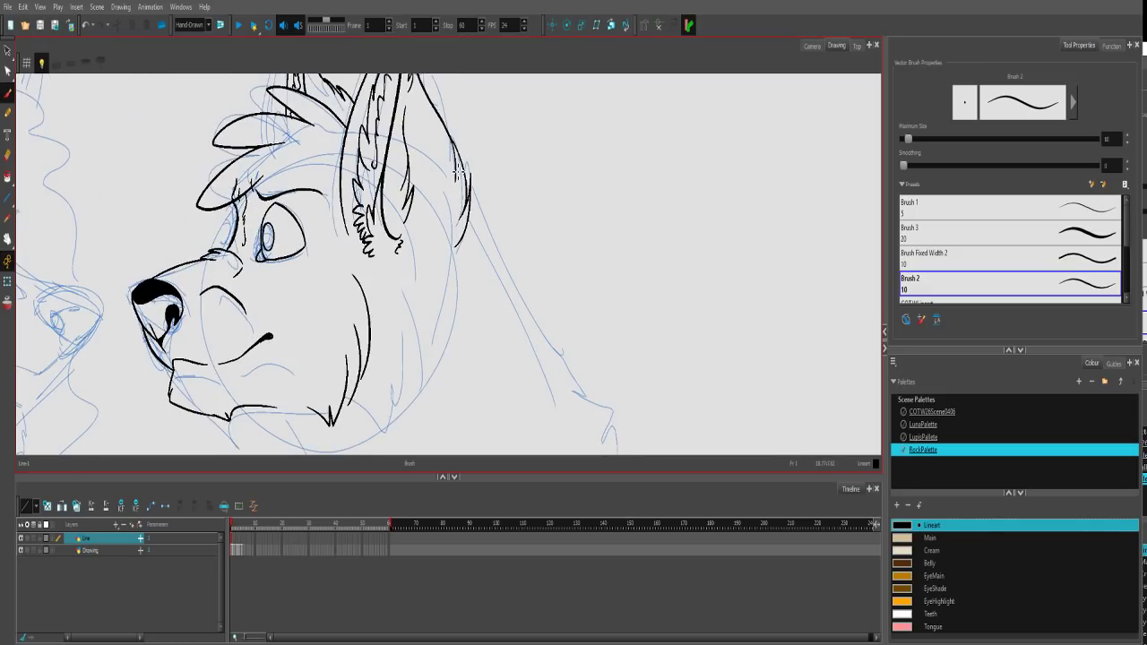
pyautogui.scroll(1, 453, 228)
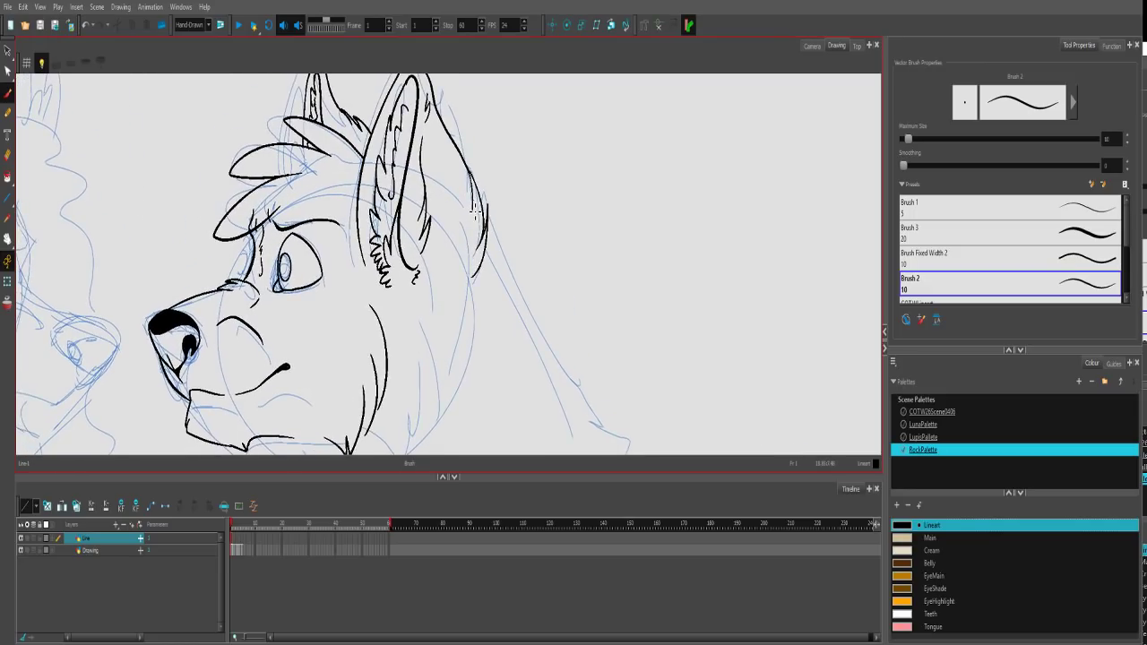
pyautogui.moveTo(454, 143); pyautogui.dragTo(460, 201)
pyautogui.hotkey('ctrl', 'z')
pyautogui.moveTo(454, 139); pyautogui.dragTo(462, 201)
pyautogui.moveTo(489, 252)
pyautogui.mouseDown()
pyautogui.moveTo(560, 358)
pyautogui.moveTo(468, 286)
pyautogui.mouseUp()
pyautogui.hotkey('ctrl', 'z')
pyautogui.scroll(-2, 560, 380)
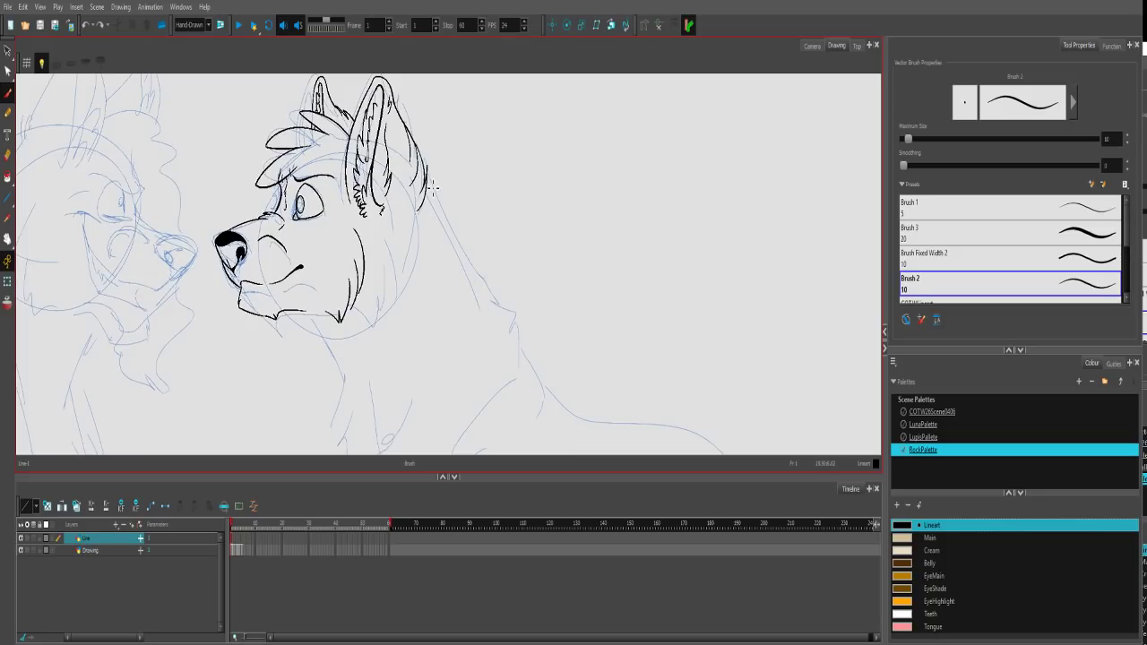
pyautogui.moveTo(435, 199); pyautogui.dragTo(503, 286)
pyautogui.hotkey('ctrl', 'z')
pyautogui.moveTo(428, 184); pyautogui.dragTo(464, 247)
pyautogui.hotkey('ctrl', 'z')
# Ink the back of the neck from the near ear to the shoulder with the COTWLineart brush preset, adding fur tufts near the shoulder.
pyautogui.click(915, 264)
pyautogui.click(916, 301)
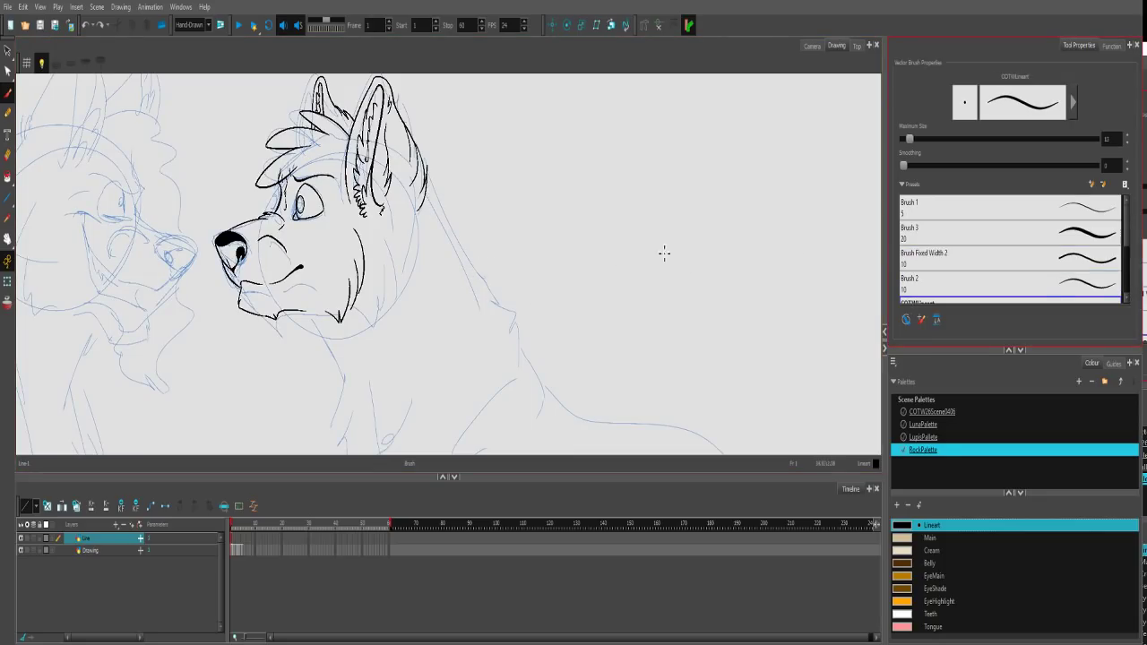
pyautogui.moveTo(430, 195); pyautogui.dragTo(489, 276)
pyautogui.hotkey('ctrl', 'z')
pyautogui.moveTo(427, 186)
pyautogui.mouseDown()
pyautogui.moveTo(475, 265)
pyautogui.moveTo(493, 273)
pyautogui.moveTo(512, 332)
pyautogui.mouseUp()
pyautogui.moveTo(551, 345)
pyautogui.mouseDown()
pyautogui.moveTo(511, 225)
pyautogui.moveTo(516, 305)
pyautogui.mouseUp()
pyautogui.moveTo(452, 239)
pyautogui.mouseDown()
pyautogui.moveTo(387, 369)
pyautogui.moveTo(526, 392)
pyautogui.moveTo(440, 213)
pyautogui.mouseUp()
# Ink the right-hand wolf's back from the shoulder to the rump, with fur tufts at the rump.
pyautogui.moveTo(499, 239); pyautogui.dragTo(704, 269)
pyautogui.hotkey('ctrl', 'z')
pyautogui.moveTo(500, 242)
pyautogui.mouseDown()
pyautogui.moveTo(554, 269)
pyautogui.moveTo(685, 266)
pyautogui.moveTo(712, 339)
pyautogui.mouseUp()
pyautogui.hotkey('ctrl', 'z')
pyautogui.hotkey('ctrl', 'z')
pyautogui.moveTo(498, 238)
pyautogui.mouseDown()
pyautogui.moveTo(674, 257)
pyautogui.moveTo(668, 269)
pyautogui.moveTo(699, 285)
pyautogui.moveTo(714, 326)
pyautogui.mouseUp()
pyautogui.hotkey('ctrl', 'z')
pyautogui.moveTo(693, 280)
pyautogui.mouseDown()
pyautogui.moveTo(719, 326)
pyautogui.moveTo(727, 227)
pyautogui.mouseUp()
# Ink the edges of the front and hind legs with fur on the front leg, and the curved base line beneath them.
pyautogui.moveTo(377, 254); pyautogui.dragTo(364, 371)
pyautogui.moveTo(502, 243); pyautogui.dragTo(475, 381)
pyautogui.moveTo(653, 248); pyautogui.dragTo(683, 367)
pyautogui.moveTo(723, 224)
pyautogui.mouseDown()
pyautogui.moveTo(742, 275)
pyautogui.moveTo(739, 357)
pyautogui.moveTo(746, 336)
pyautogui.moveTo(685, 360)
pyautogui.moveTo(687, 373)
pyautogui.moveTo(528, 408)
pyautogui.moveTo(357, 386)
pyautogui.mouseUp()
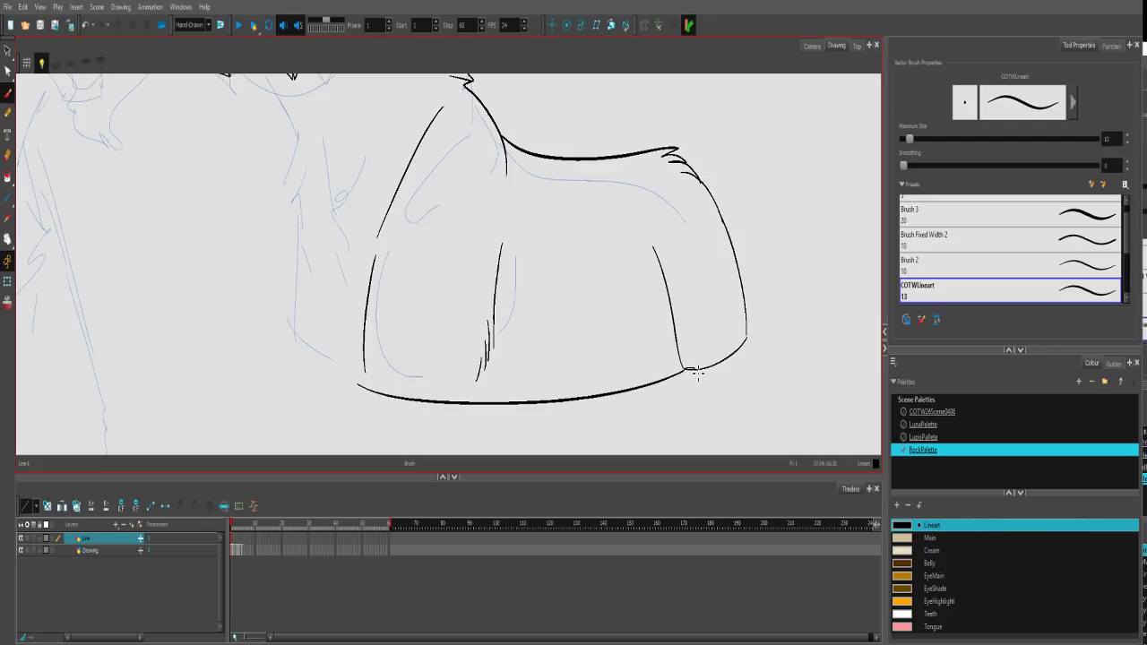
# Ink the front line of the throat from behind the chin down towards the chest.
pyautogui.moveTo(553, 286); pyautogui.dragTo(753, 321)
pyautogui.moveTo(541, 191); pyautogui.dragTo(584, 302)
pyautogui.press('2')
pyautogui.moveTo(506, 203); pyautogui.dragTo(554, 275)
pyautogui.hotkey('ctrl', 'z')
pyautogui.moveTo(505, 202)
pyautogui.mouseDown()
pyautogui.moveTo(571, 305)
pyautogui.moveTo(563, 287)
pyautogui.moveTo(557, 371)
pyautogui.mouseUp()
pyautogui.hotkey('ctrl', 'z')
pyautogui.moveTo(559, 326)
pyautogui.mouseDown()
pyautogui.moveTo(550, 354)
pyautogui.moveTo(566, 401)
pyautogui.moveTo(594, 250)
pyautogui.moveTo(571, 251)
pyautogui.moveTo(565, 308)
pyautogui.moveTo(576, 318)
pyautogui.mouseUp()
pyautogui.moveTo(574, 318)
pyautogui.mouseDown()
pyautogui.moveTo(614, 415)
pyautogui.moveTo(613, 306)
pyautogui.moveTo(620, 365)
pyautogui.mouseUp()
pyautogui.moveTo(537, 131)
pyautogui.mouseDown()
pyautogui.moveTo(524, 301)
pyautogui.moveTo(641, 361)
pyautogui.mouseUp()
# Ink the jagged fur along the front of the chest and the chest lines running into the front legs.
pyautogui.moveTo(637, 230); pyautogui.dragTo(607, 410)
pyautogui.moveTo(551, 236); pyautogui.dragTo(528, 344)
pyautogui.moveTo(539, 322); pyautogui.dragTo(533, 367)
pyautogui.moveTo(533, 349); pyautogui.dragTo(537, 385)
pyautogui.moveTo(521, 258); pyautogui.dragTo(530, 301)
pyautogui.moveTo(502, 157); pyautogui.dragTo(534, 241)
pyautogui.moveTo(534, 236); pyautogui.dragTo(533, 267)
pyautogui.moveTo(556, 161); pyautogui.dragTo(561, 295)
pyautogui.moveTo(612, 206); pyautogui.dragTo(579, 303)
pyautogui.moveTo(586, 294); pyautogui.dragTo(582, 325)
pyautogui.hotkey('ctrl', 'alt')
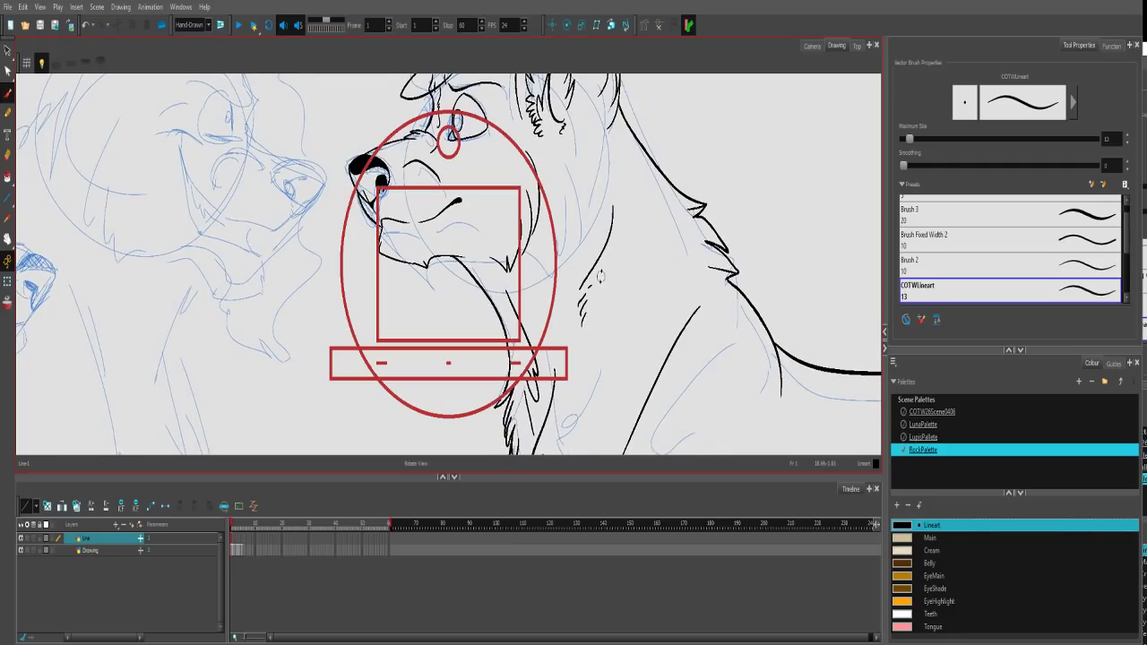
pyautogui.hotkey('ctrl', 'alt')
pyautogui.hotkey('ctrl', 'z')
pyautogui.hotkey('ctrl', 'z')
pyautogui.hotkey('ctrl', 'z')
pyautogui.hotkey('ctrl', 'z')
pyautogui.moveTo(602, 237); pyautogui.dragTo(557, 339)
pyautogui.hotkey('ctrl', 'alt')
pyautogui.hotkey('ctrl', 'z')
pyautogui.hotkey('ctrl', 'z')
# Ink the crease line inside the throat and the broken fur strokes down the side of the neck.
pyautogui.moveTo(516, 287)
pyautogui.mouseDown()
pyautogui.moveTo(536, 384)
pyautogui.moveTo(532, 344)
pyautogui.mouseUp()
pyautogui.moveTo(620, 226); pyautogui.dragTo(579, 338)
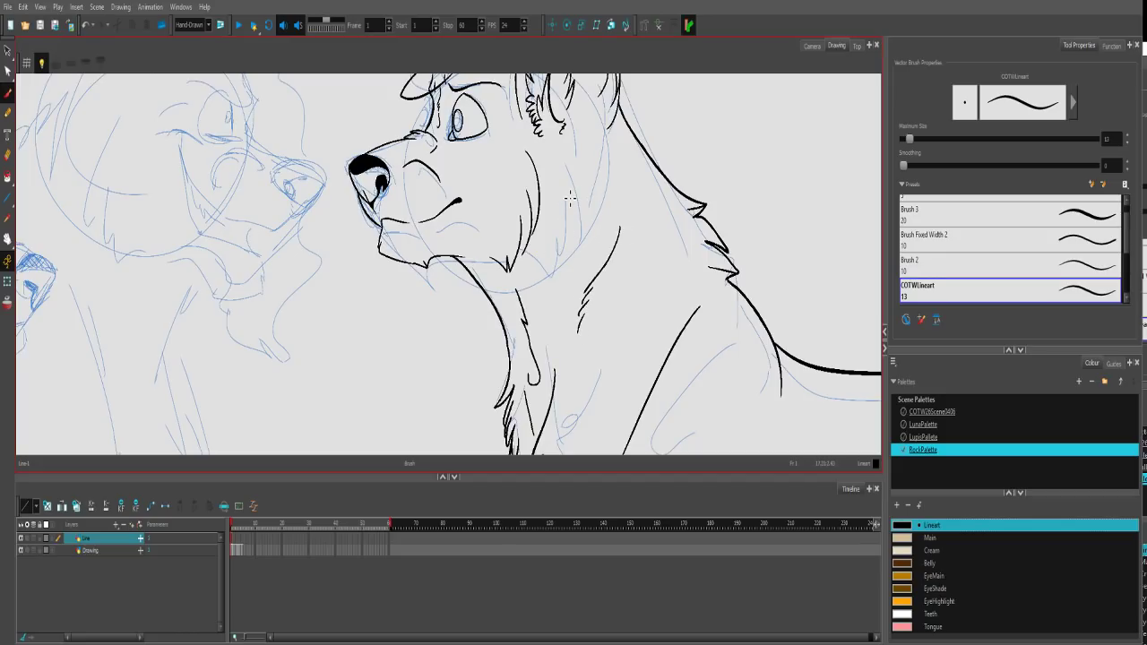
pyautogui.moveTo(568, 345); pyautogui.dragTo(563, 365)
pyautogui.moveTo(525, 135); pyautogui.dragTo(540, 173)
pyautogui.moveTo(609, 198); pyautogui.dragTo(582, 236)
# Ink the stem and rear edge of a narrow, pointed feather shape hanging on the chest.
pyautogui.press('1')
pyautogui.press('1')
pyautogui.moveTo(574, 320)
pyautogui.mouseDown()
pyautogui.moveTo(579, 167)
pyautogui.moveTo(599, 293)
pyautogui.moveTo(643, 353)
pyautogui.moveTo(607, 180)
pyautogui.mouseUp()
pyautogui.press('2')
pyautogui.press('2')
pyautogui.press('2')
pyautogui.moveTo(688, 273); pyautogui.dragTo(644, 268)
pyautogui.moveTo(643, 174); pyautogui.dragTo(638, 212)
pyautogui.moveTo(638, 195)
pyautogui.mouseDown()
pyautogui.moveTo(626, 244)
pyautogui.moveTo(648, 208)
pyautogui.moveTo(624, 387)
pyautogui.mouseUp()
pyautogui.hotkey('ctrl', 'z')
pyautogui.moveTo(643, 199); pyautogui.dragTo(632, 357)
# Ink the front edge and the centre line of the feather shape on the chest.
pyautogui.moveTo(629, 230)
pyautogui.mouseDown()
pyautogui.moveTo(623, 379)
pyautogui.moveTo(642, 349)
pyautogui.moveTo(621, 381)
pyautogui.mouseUp()
pyautogui.moveTo(636, 212); pyautogui.dragTo(621, 372)
pyautogui.hotkey('ctrl', 'z')
pyautogui.moveTo(646, 220); pyautogui.dragTo(628, 331)
pyautogui.hotkey('ctrl', 'z')
pyautogui.moveTo(637, 213); pyautogui.dragTo(629, 305)
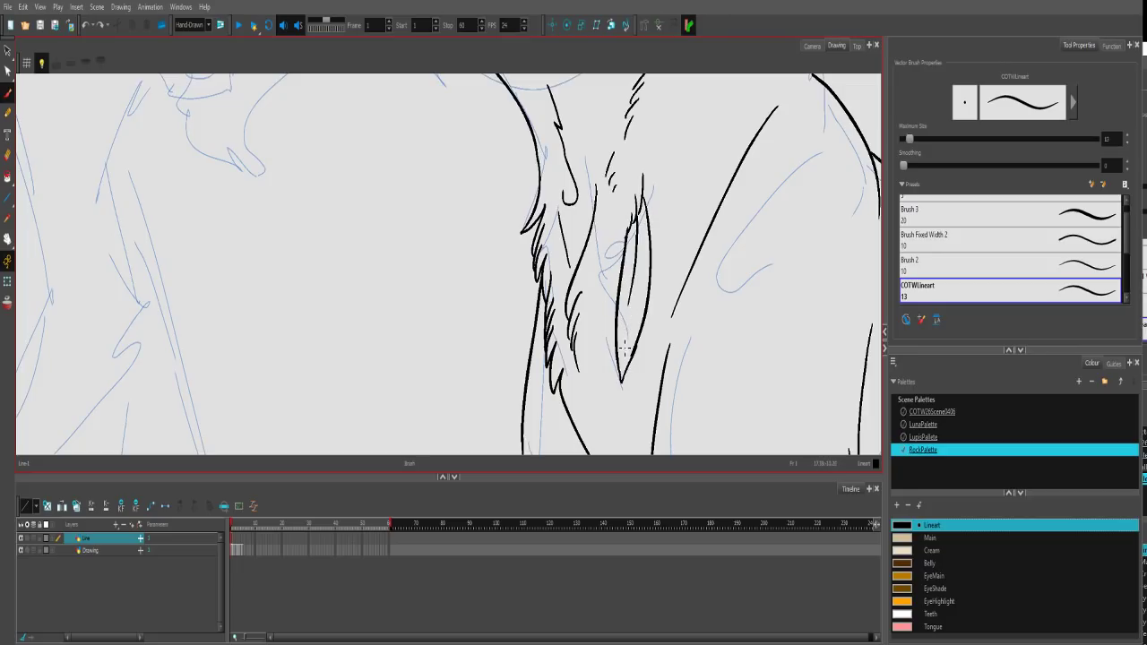
# Ink a second feather shape in front of the first one, and curved bands near both tips.
pyautogui.moveTo(637, 213); pyautogui.dragTo(618, 251)
pyautogui.moveTo(629, 212)
pyautogui.mouseDown()
pyautogui.moveTo(602, 400)
pyautogui.moveTo(618, 369)
pyautogui.mouseUp()
pyautogui.moveTo(618, 329)
pyautogui.mouseDown()
pyautogui.moveTo(642, 340)
pyautogui.moveTo(614, 338)
pyautogui.mouseUp()
pyautogui.hotkey('ctrl', 'z')
pyautogui.hotkey('ctrl', 'z')
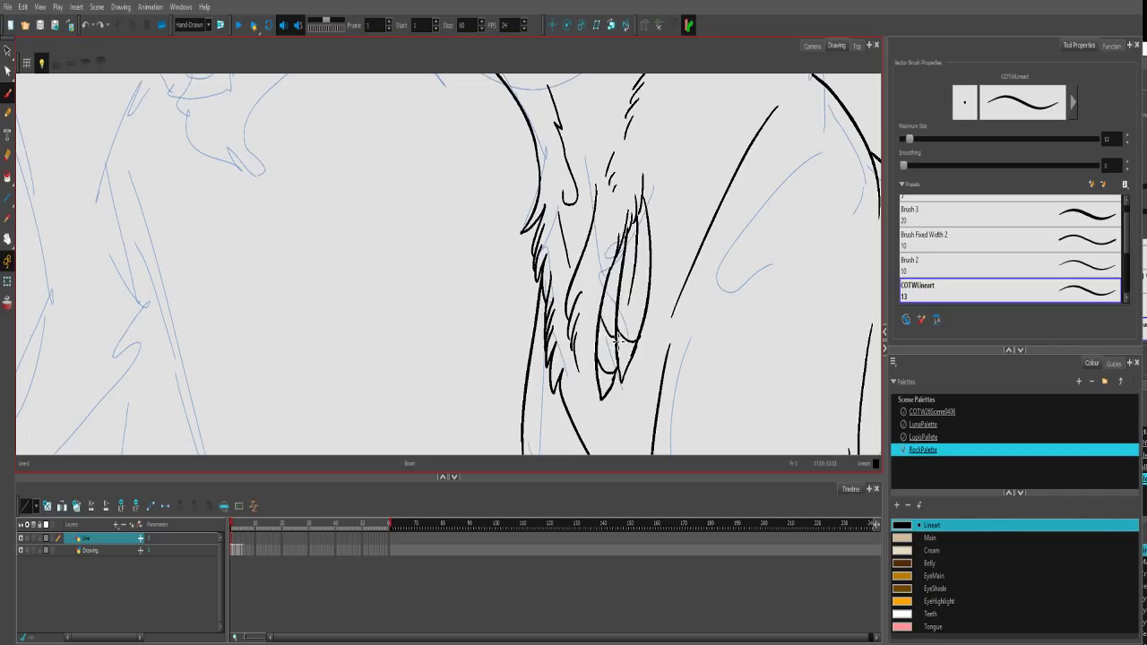
# Ink curved bands across the rear feather and fill alternate bands and both feather tips with black.
pyautogui.moveTo(603, 297); pyautogui.dragTo(615, 321)
pyautogui.moveTo(608, 273)
pyautogui.mouseDown()
pyautogui.moveTo(619, 292)
pyautogui.moveTo(620, 278)
pyautogui.mouseUp()
pyautogui.hotkey('ctrl', 'z')
pyautogui.click(8, 177)
pyautogui.click(604, 381)
pyautogui.click(605, 318)
pyautogui.click(616, 280)
pyautogui.click(622, 357)
pyautogui.hotkey('alt', 'b')
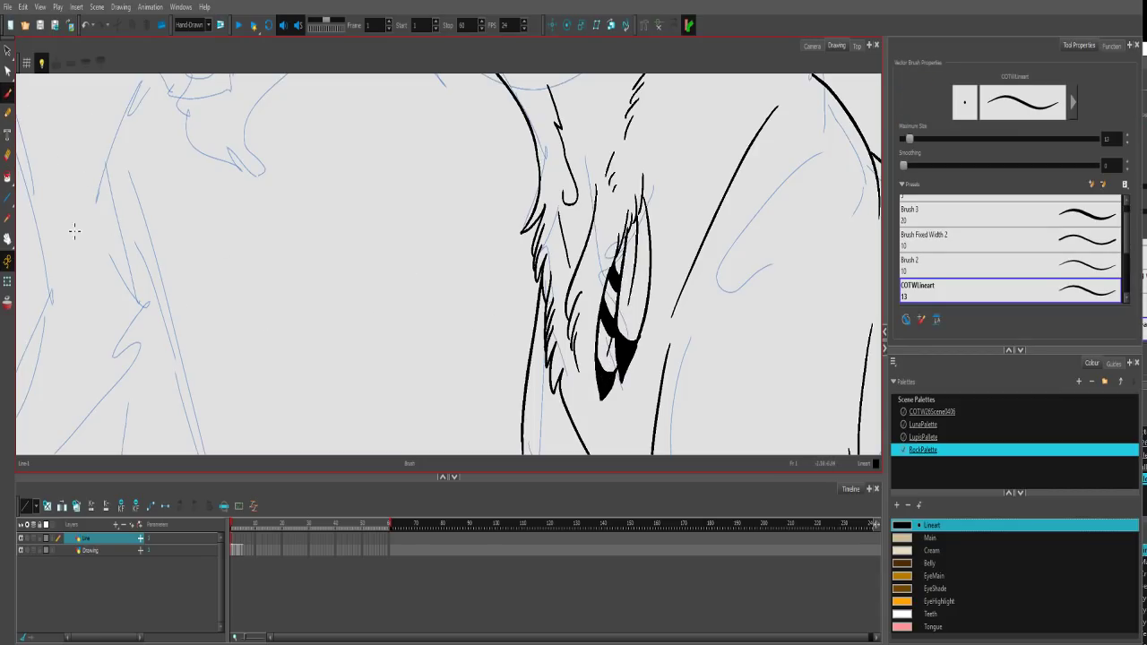
# Add a dark red colour to RockPalette and paint the front feather with it.
pyautogui.hotkey('alt', 'p')
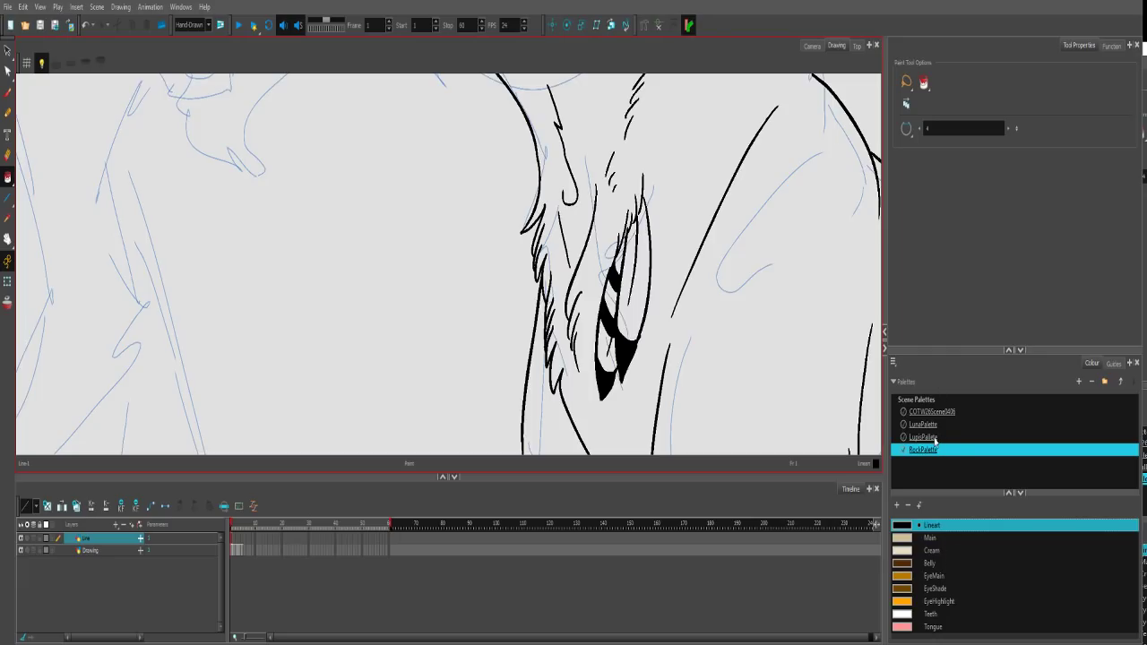
pyautogui.click(896, 504)
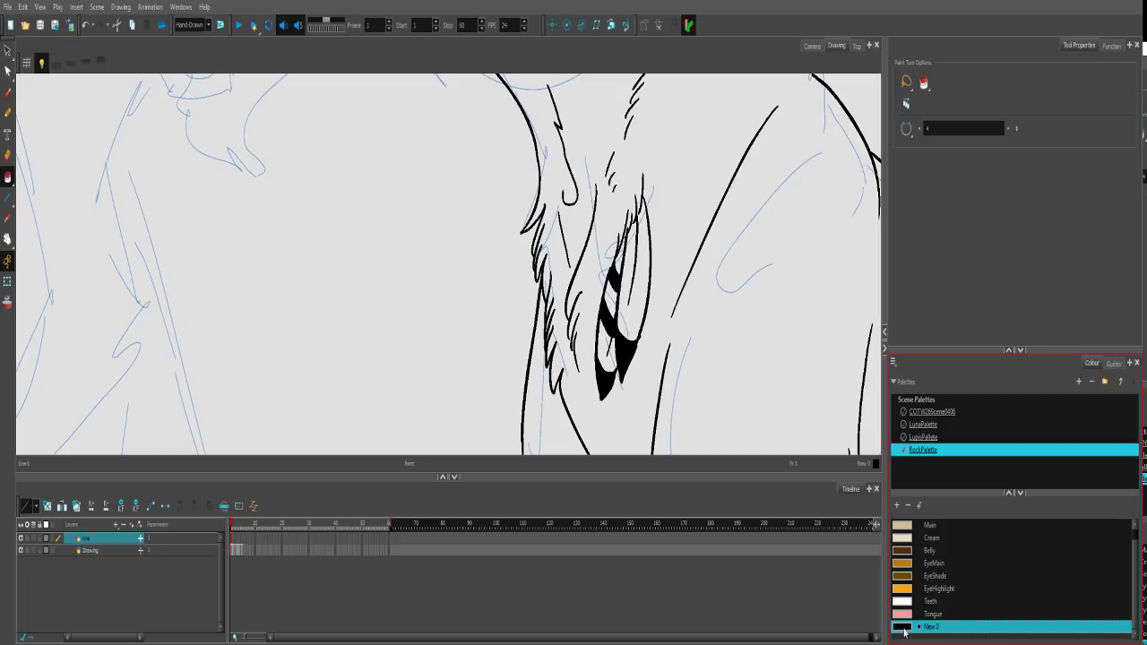
pyautogui.moveTo(576, 258); pyautogui.dragTo(579, 311)
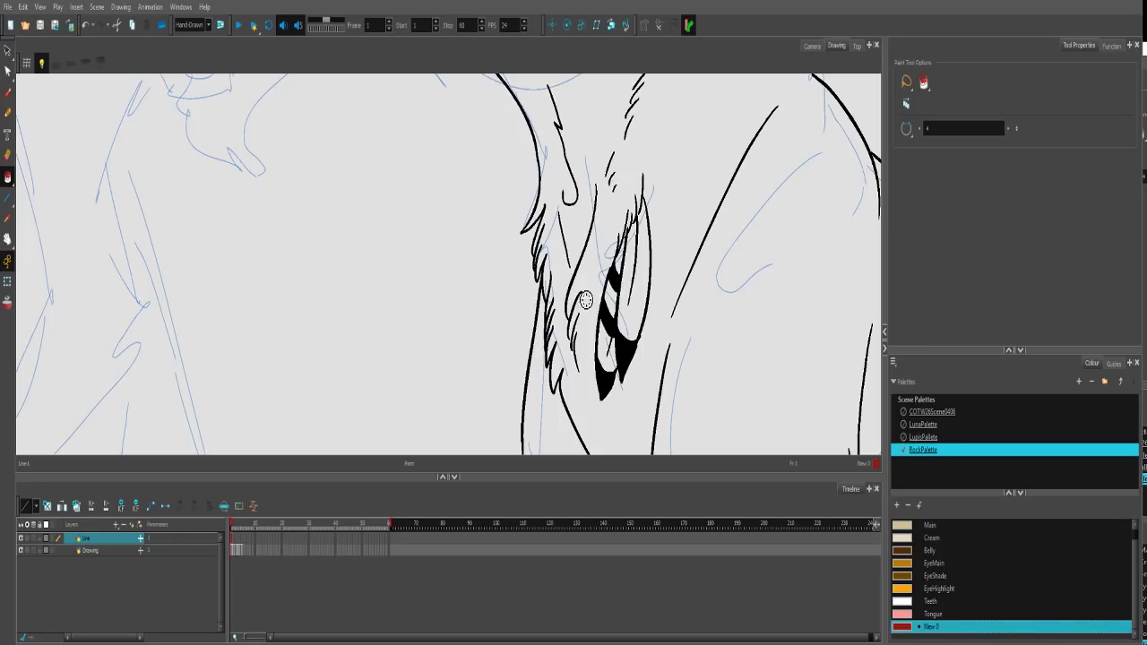
pyautogui.click(638, 322)
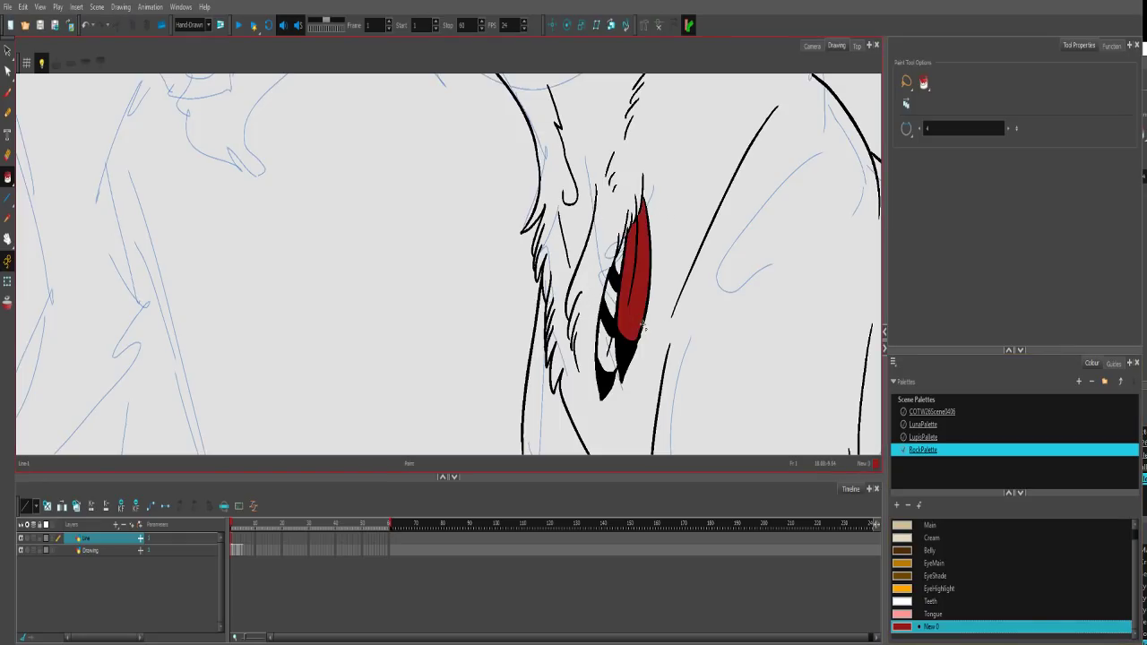
# Add a bright blue colour to RockPalette and paint the open sections of the rear feather with it.
pyautogui.click(896, 506)
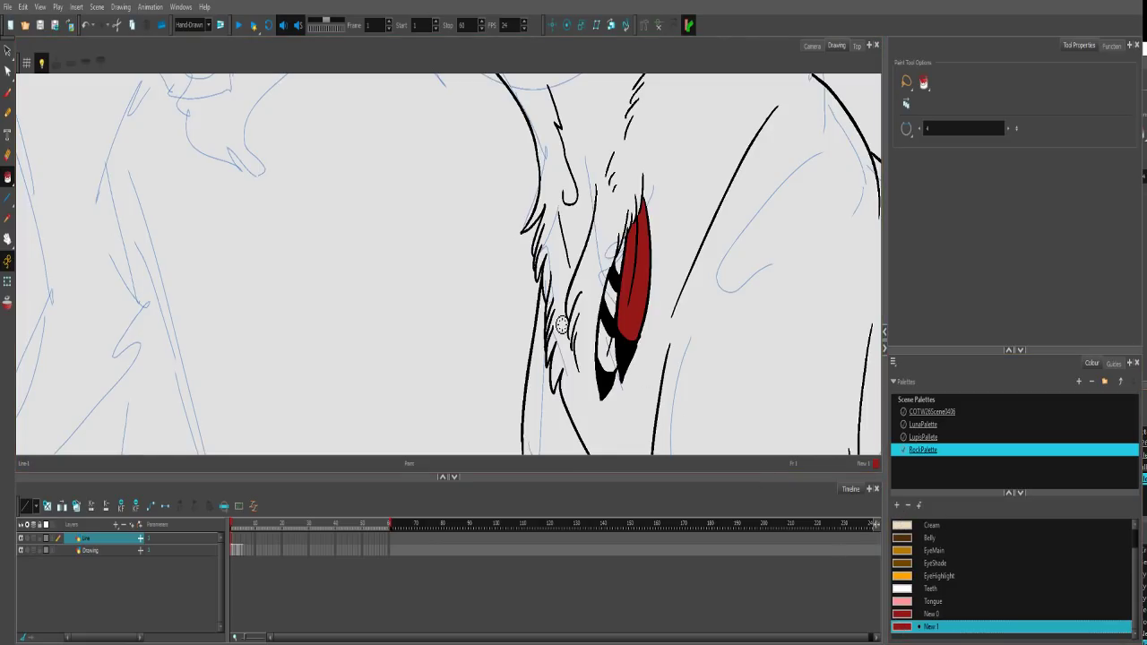
pyautogui.click(547, 230)
pyautogui.click(564, 256)
pyautogui.click(666, 207)
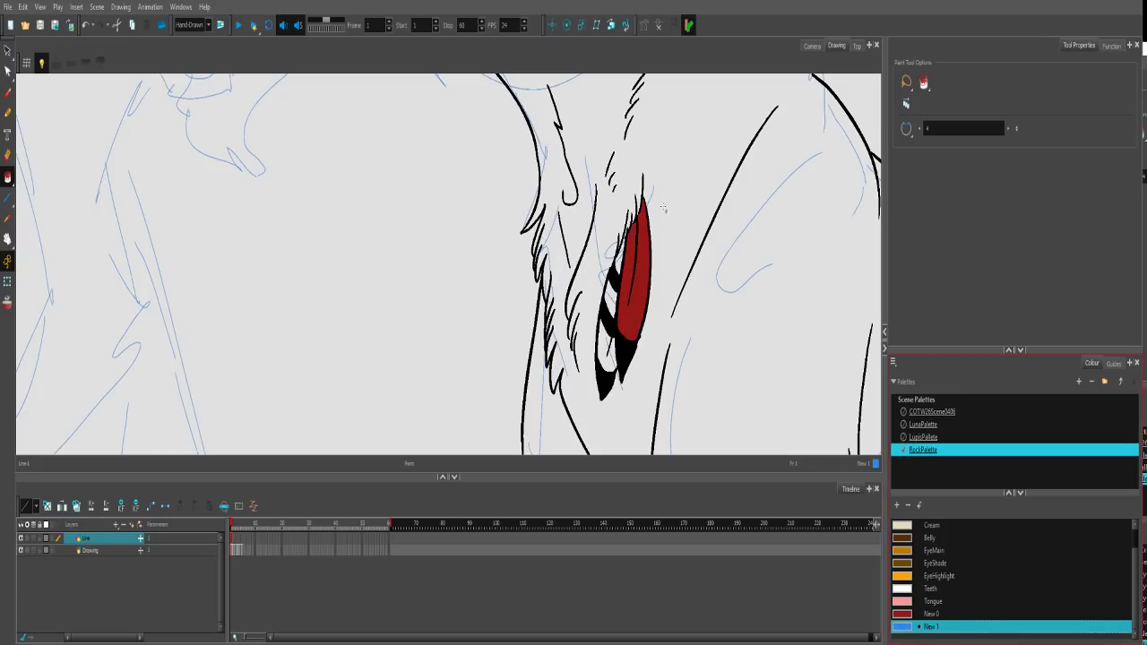
pyautogui.moveTo(620, 345)
pyautogui.mouseDown()
pyautogui.moveTo(604, 350)
pyautogui.moveTo(619, 269)
pyautogui.mouseUp()
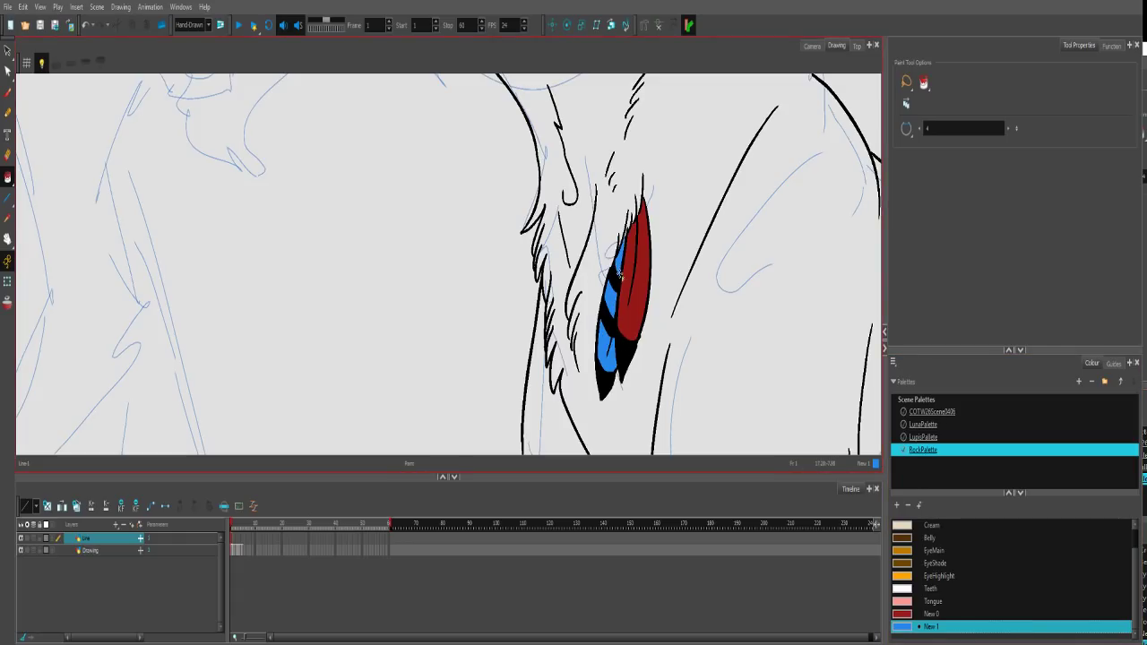
# Fill the right-hand wolf's pupil and inner eye corner with the black Lineart colour.
pyautogui.press('2')
pyautogui.press('2')
pyautogui.press('2')
pyautogui.press('2')
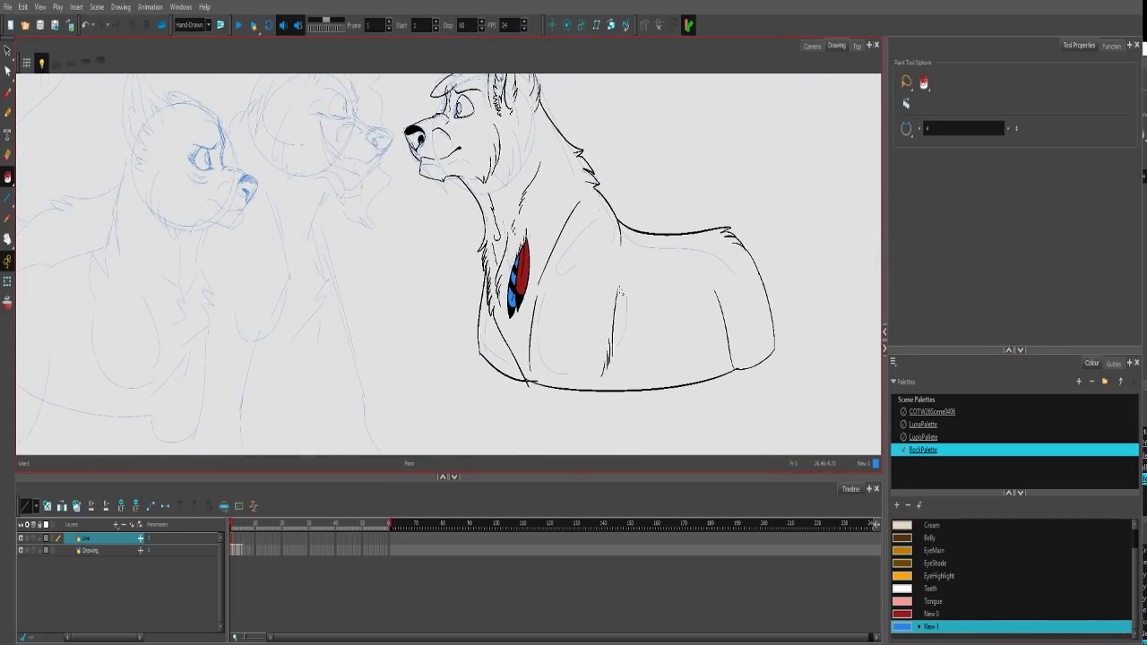
pyautogui.moveTo(580, 228); pyautogui.dragTo(661, 332)
pyautogui.press('2')
pyautogui.press('2')
pyautogui.press('2')
pyautogui.press('2')
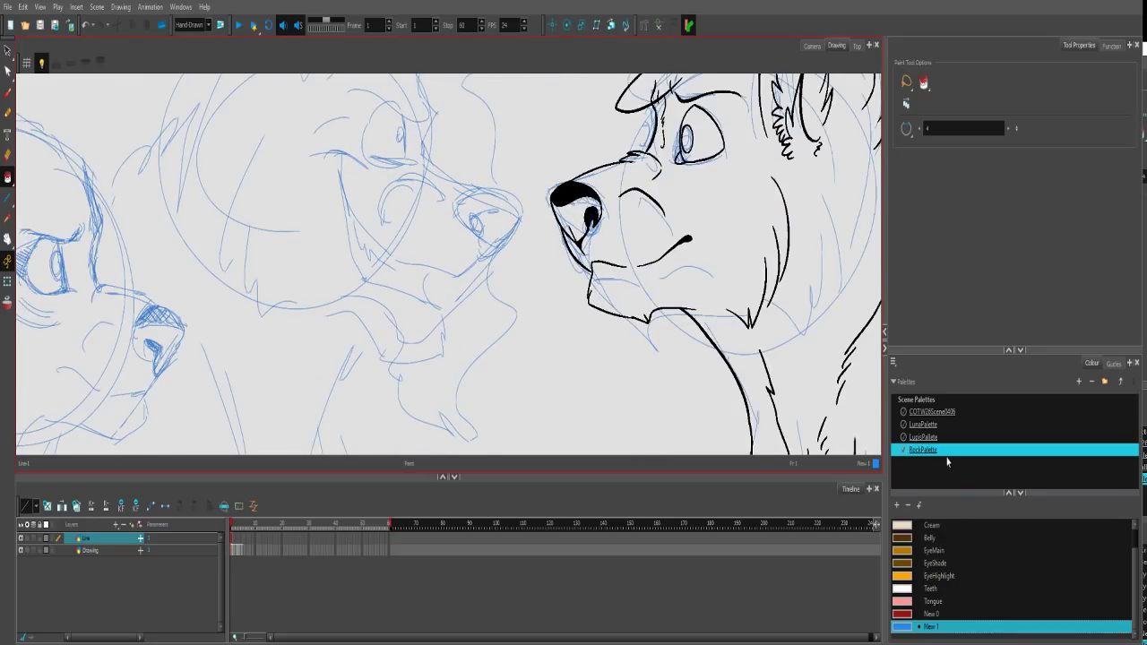
pyautogui.scroll(2, 954, 549)
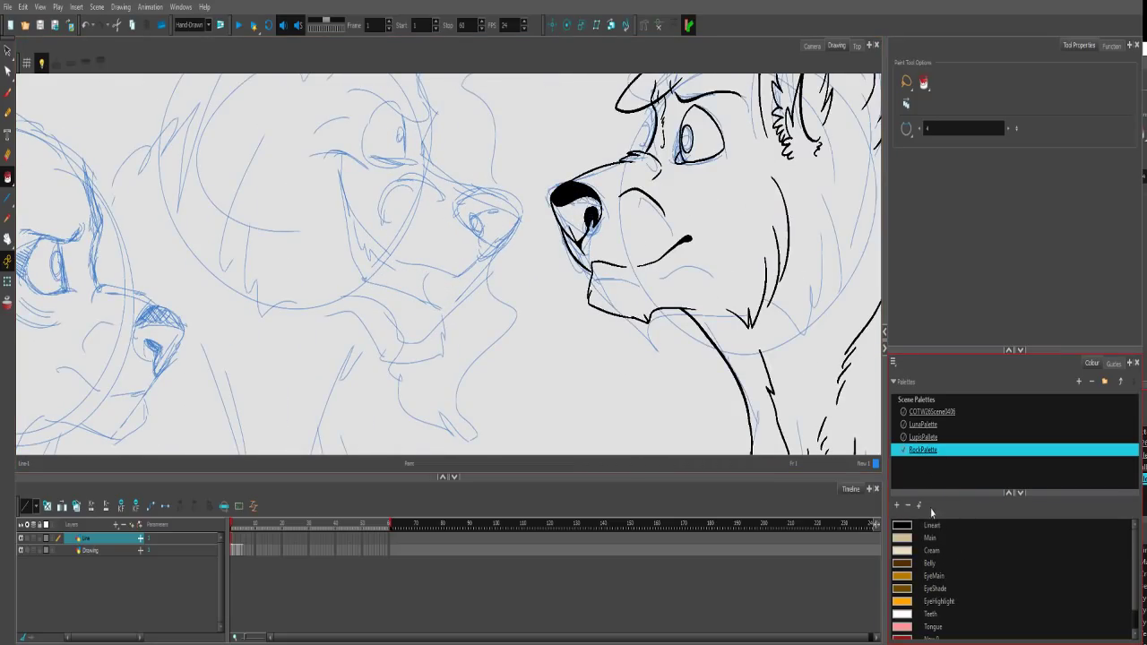
pyautogui.click(932, 525)
pyautogui.moveTo(706, 145); pyautogui.dragTo(700, 229)
pyautogui.press('2')
pyautogui.press('2')
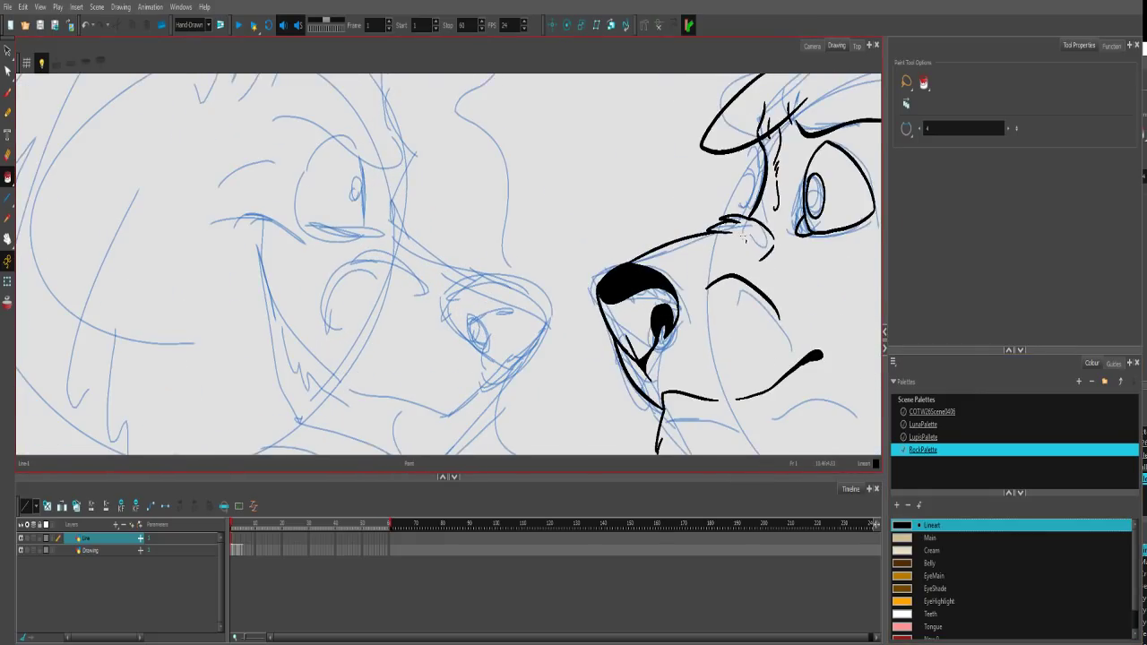
pyautogui.scroll(-2, 786, 250)
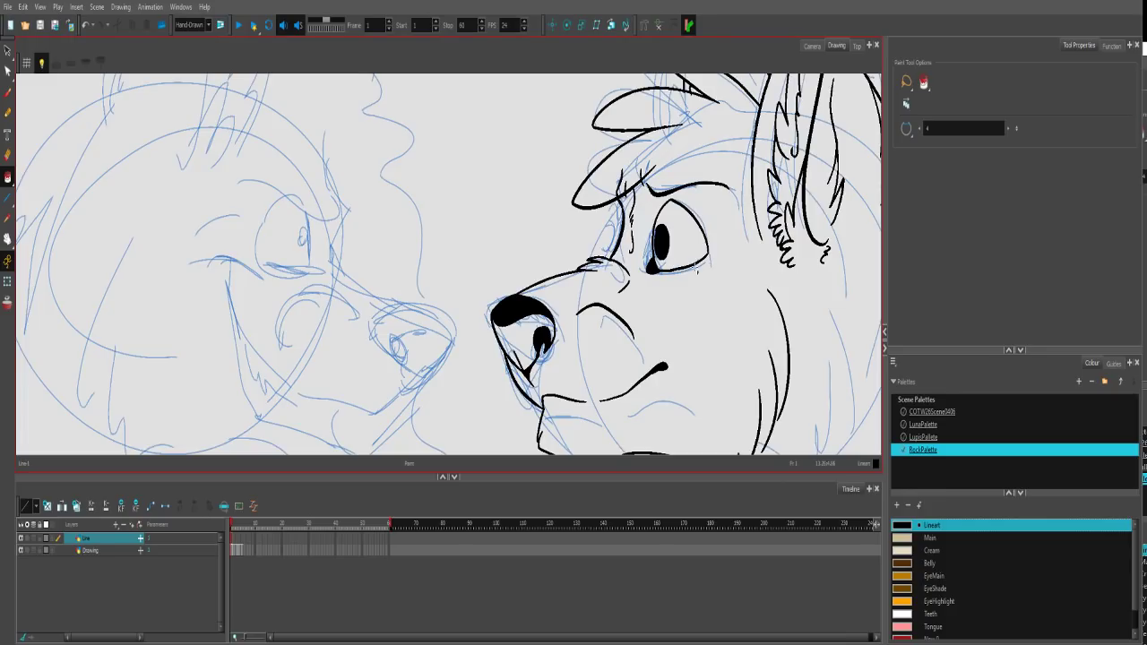
pyautogui.scroll(-3, 553, 346)
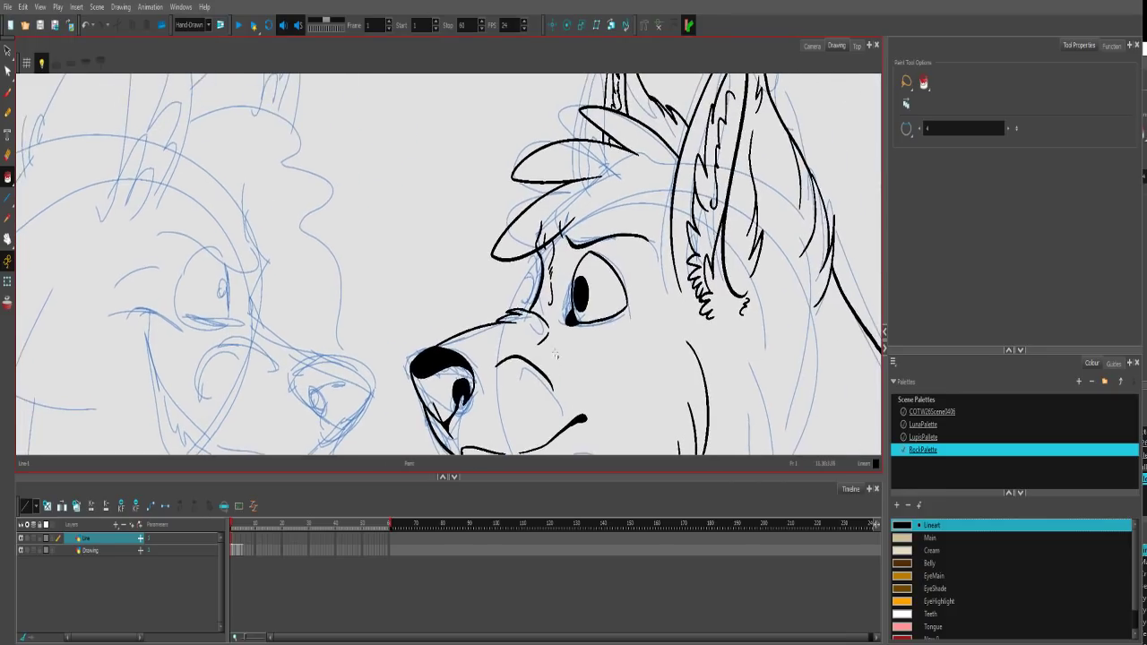
pyautogui.moveTo(538, 367)
pyautogui.mouseDown()
pyautogui.moveTo(640, 263)
pyautogui.moveTo(587, 268)
pyautogui.mouseUp()
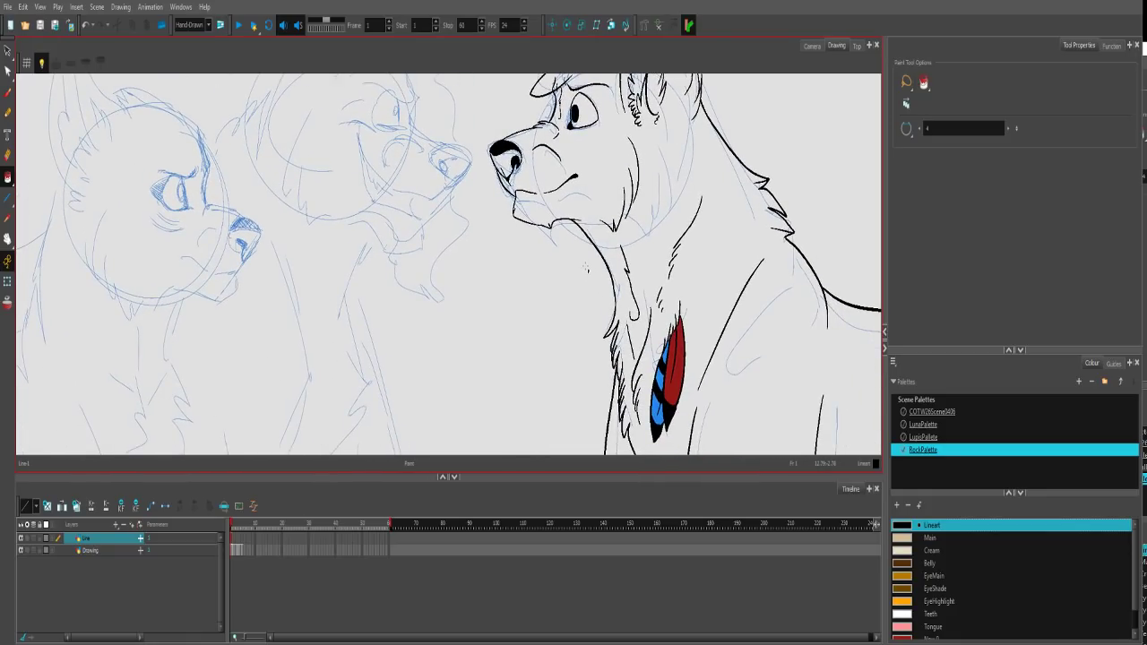
# Recolour the sketch lines by changing the Black swatch of the scene's COTW palette to purple.
pyautogui.scroll(5, 647, 171)
pyautogui.scroll(2, 647, 171)
pyautogui.click(932, 411)
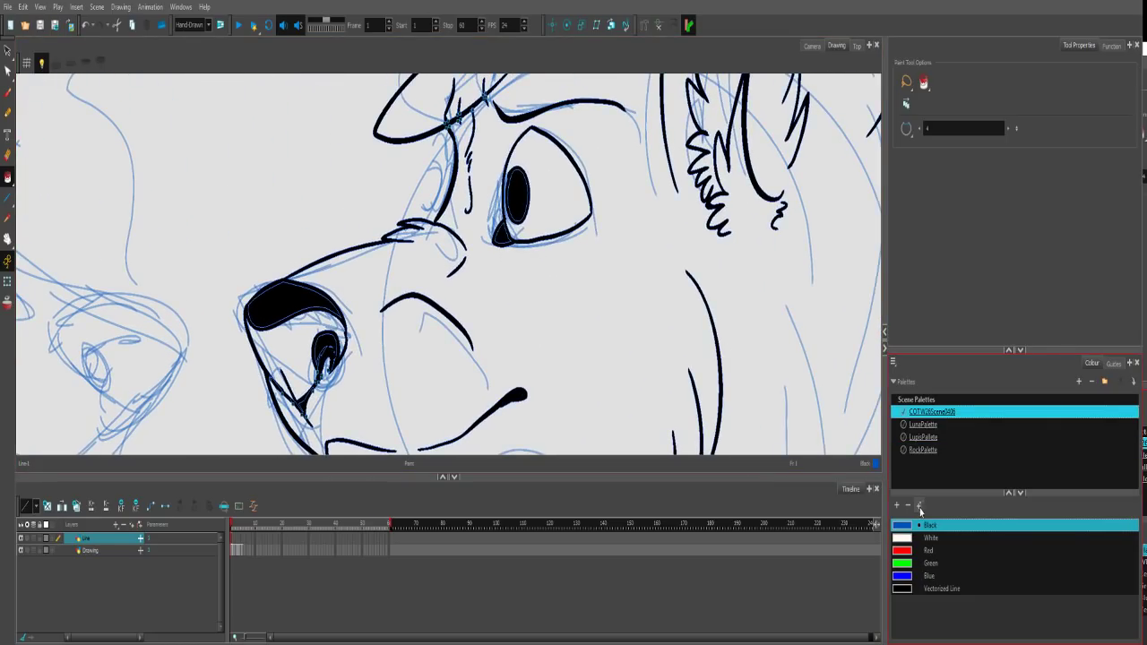
pyautogui.hotkey('ctrl', 'z')
pyautogui.moveTo(576, 197)
pyautogui.mouseDown()
pyautogui.moveTo(627, 314)
pyautogui.moveTo(406, 202)
pyautogui.mouseUp()
# Draw invisible stroke outlines around the pupil and for the iris shading inside the right-hand wolf's eye.
pyautogui.scroll(3, 619, 309)
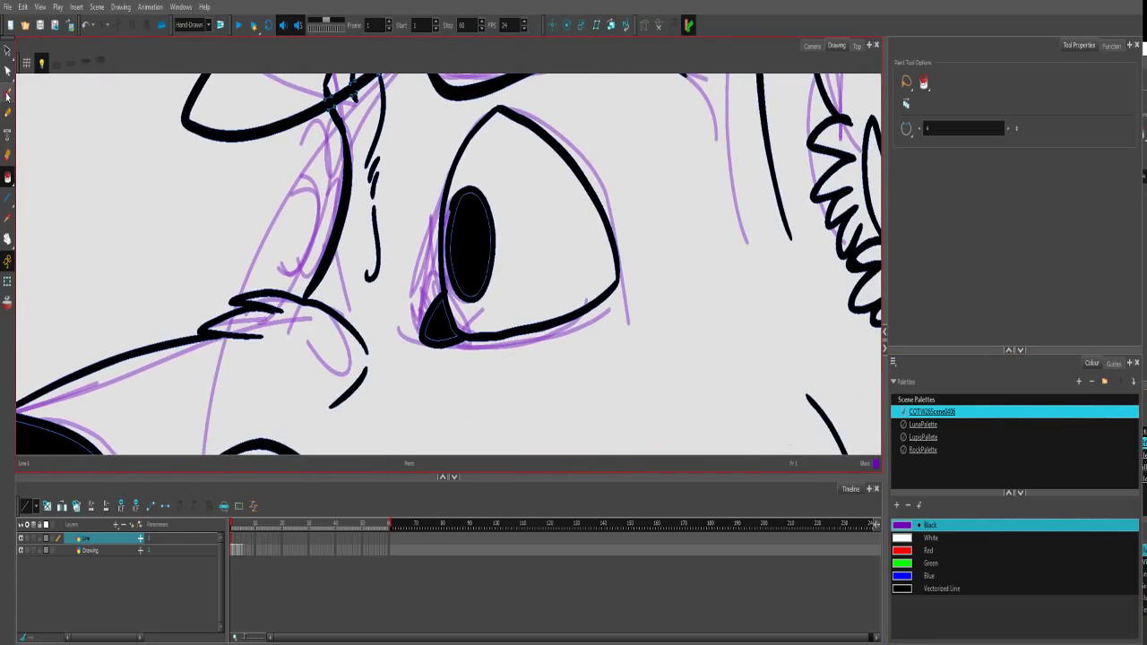
pyautogui.hotkey('alt', 'v')
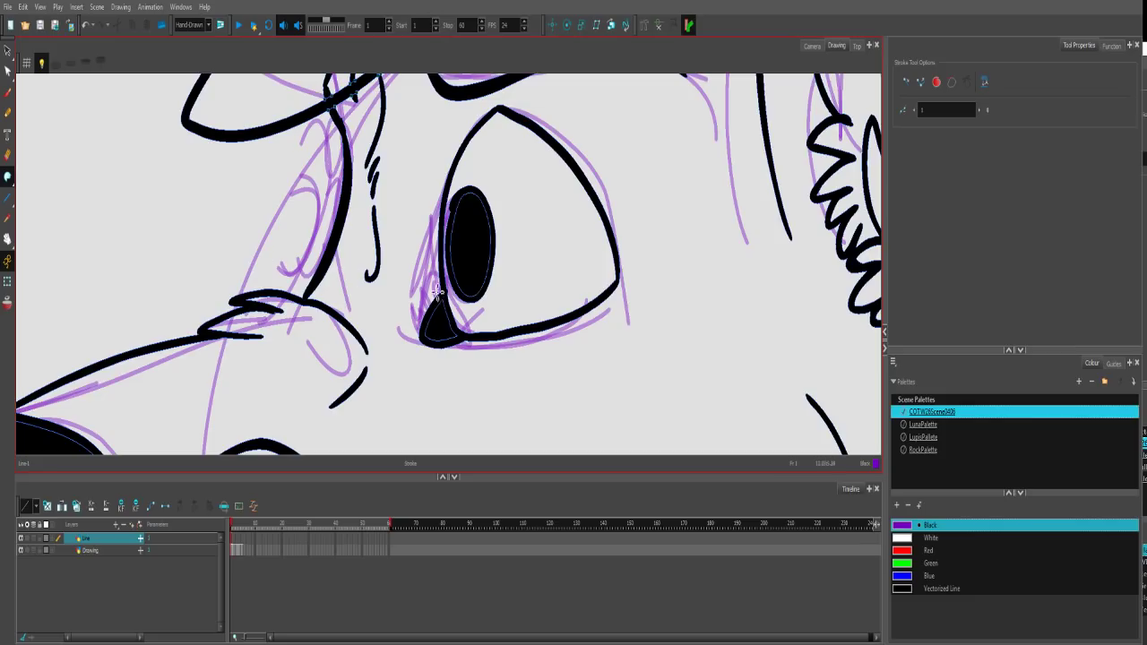
pyautogui.moveTo(449, 294)
pyautogui.mouseDown()
pyautogui.moveTo(458, 313)
pyautogui.moveTo(504, 276)
pyautogui.moveTo(488, 183)
pyautogui.moveTo(442, 207)
pyautogui.moveTo(493, 187)
pyautogui.moveTo(499, 274)
pyautogui.mouseUp()
pyautogui.hotkey('ctrl', 'z')
pyautogui.hotkey('ctrl', 'z')
pyautogui.moveTo(448, 191)
pyautogui.mouseDown()
pyautogui.moveTo(493, 179)
pyautogui.moveTo(504, 285)
pyautogui.moveTo(461, 325)
pyautogui.moveTo(442, 280)
pyautogui.mouseUp()
pyautogui.moveTo(474, 341)
pyautogui.mouseDown()
pyautogui.moveTo(501, 325)
pyautogui.moveTo(547, 205)
pyautogui.moveTo(604, 274)
pyautogui.moveTo(526, 335)
pyautogui.moveTo(555, 248)
pyautogui.moveTo(587, 309)
pyautogui.mouseUp()
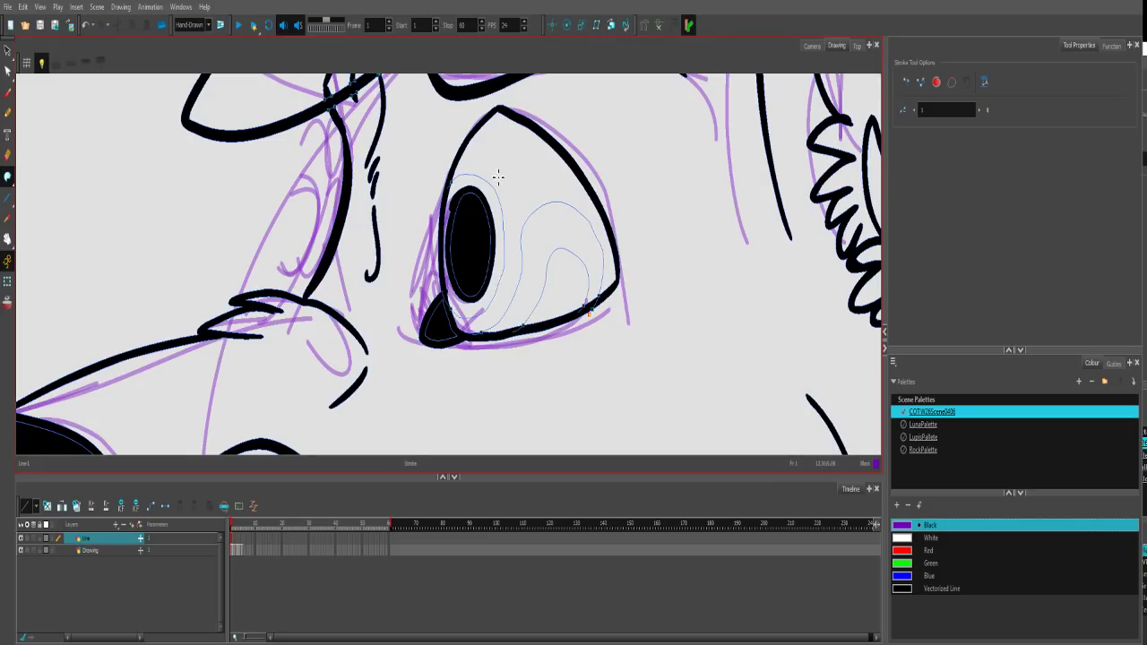
pyautogui.moveTo(511, 213)
pyautogui.mouseDown()
pyautogui.moveTo(480, 169)
pyautogui.moveTo(507, 193)
pyautogui.moveTo(482, 153)
pyautogui.moveTo(556, 167)
pyautogui.moveTo(513, 216)
pyautogui.mouseUp()
pyautogui.hotkey('ctrl', 'z')
pyautogui.press('1')
pyautogui.press('2')
pyautogui.press('2')
pyautogui.press('2')
pyautogui.press('2')
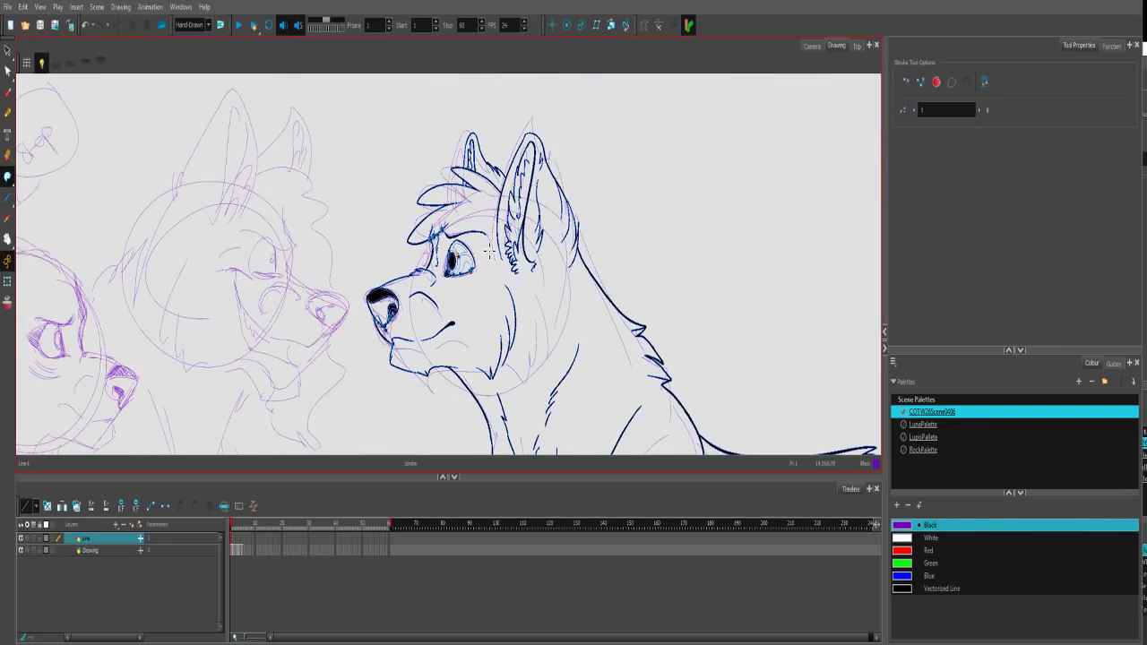
pyautogui.moveTo(498, 335); pyautogui.dragTo(550, 249)
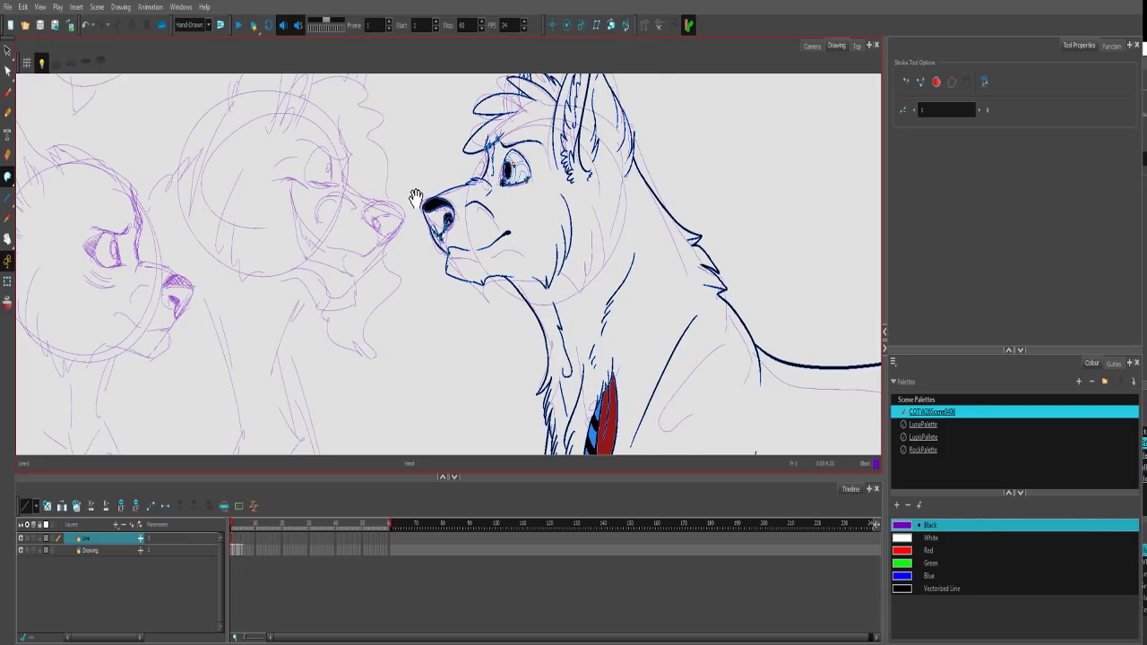
# Using the Lineart colour of LunaPalette, ink the left-hand wolf's eye outline with its upper lid and pointed corners.
pyautogui.moveTo(418, 194); pyautogui.dragTo(578, 283)
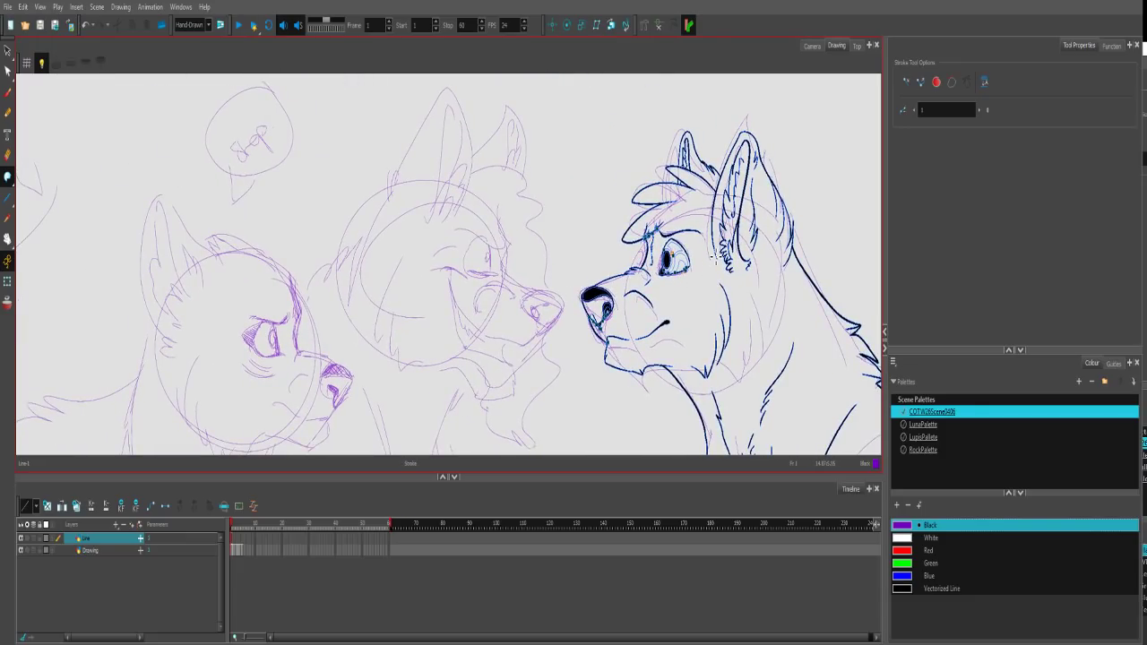
pyautogui.click(903, 425)
pyautogui.click(932, 589)
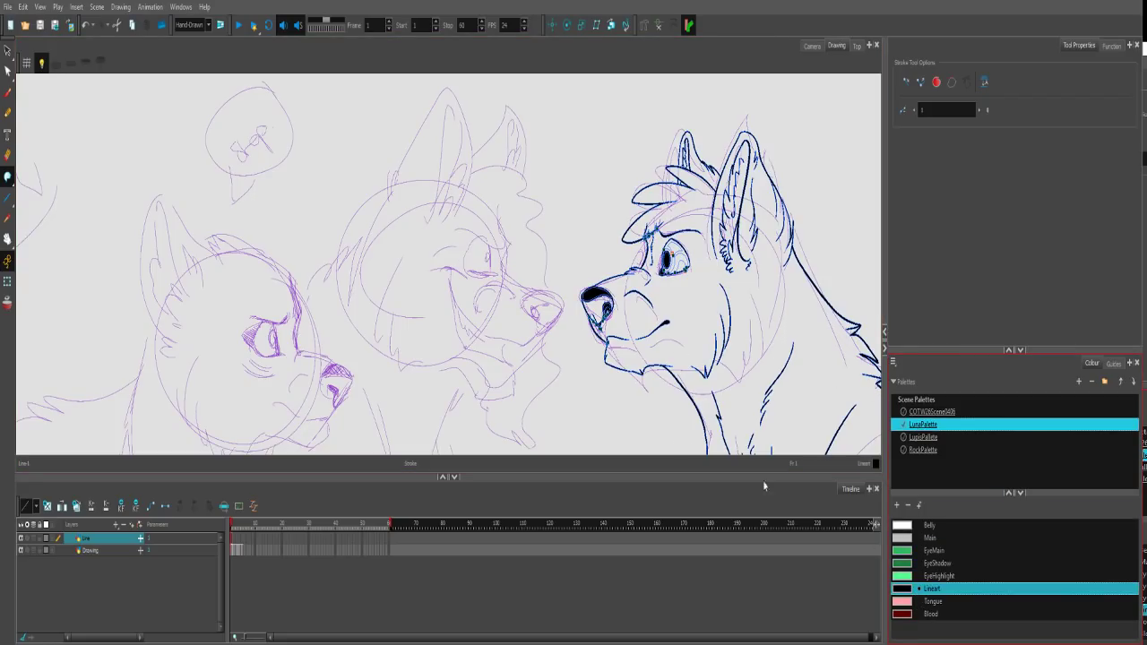
pyautogui.scroll(5, 627, 162)
pyautogui.moveTo(588, 109); pyautogui.dragTo(531, 249)
pyautogui.scroll(2, 530, 249)
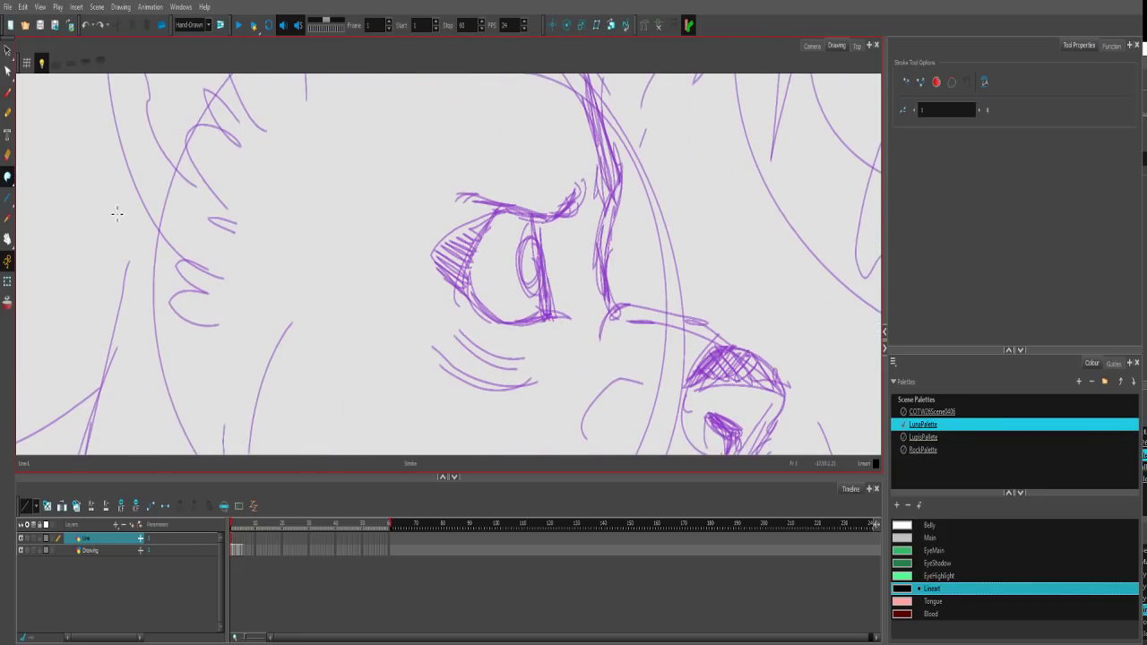
pyautogui.hotkey('alt', 'b')
pyautogui.moveTo(547, 320); pyautogui.dragTo(529, 222)
pyautogui.hotkey('ctrl', 'z')
pyautogui.moveTo(546, 313); pyautogui.dragTo(533, 223)
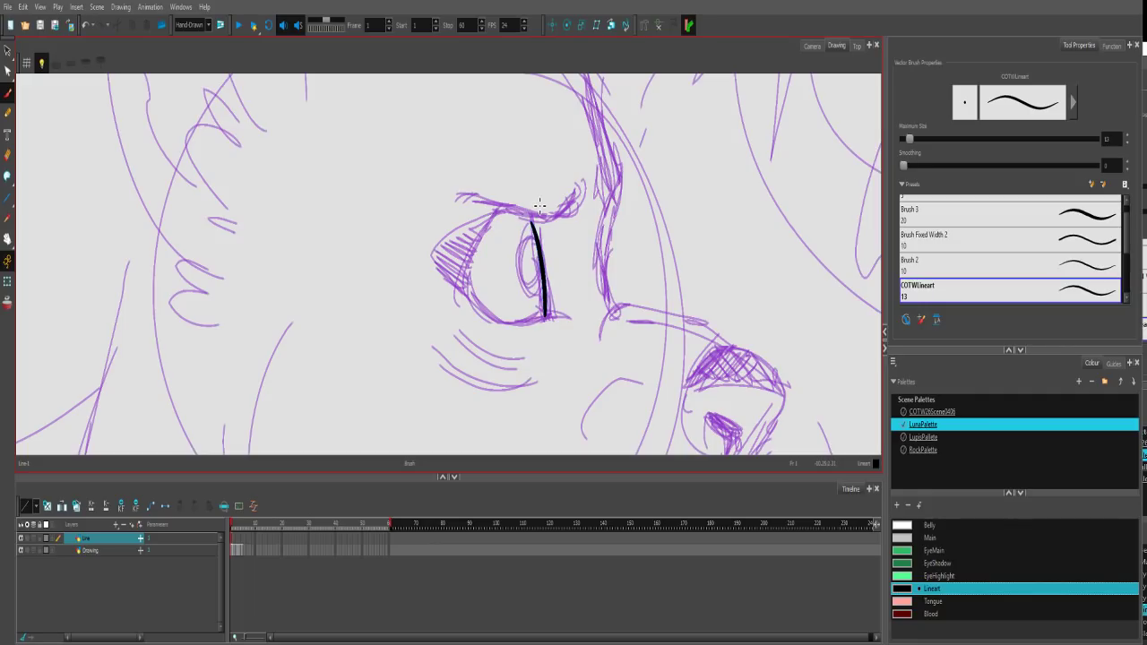
pyautogui.moveTo(456, 194)
pyautogui.mouseDown()
pyautogui.moveTo(577, 213)
pyautogui.moveTo(472, 302)
pyautogui.moveTo(488, 321)
pyautogui.moveTo(554, 324)
pyautogui.moveTo(543, 319)
pyautogui.mouseUp()
pyautogui.moveTo(505, 210)
pyautogui.mouseDown()
pyautogui.moveTo(447, 265)
pyautogui.moveTo(463, 291)
pyautogui.mouseUp()
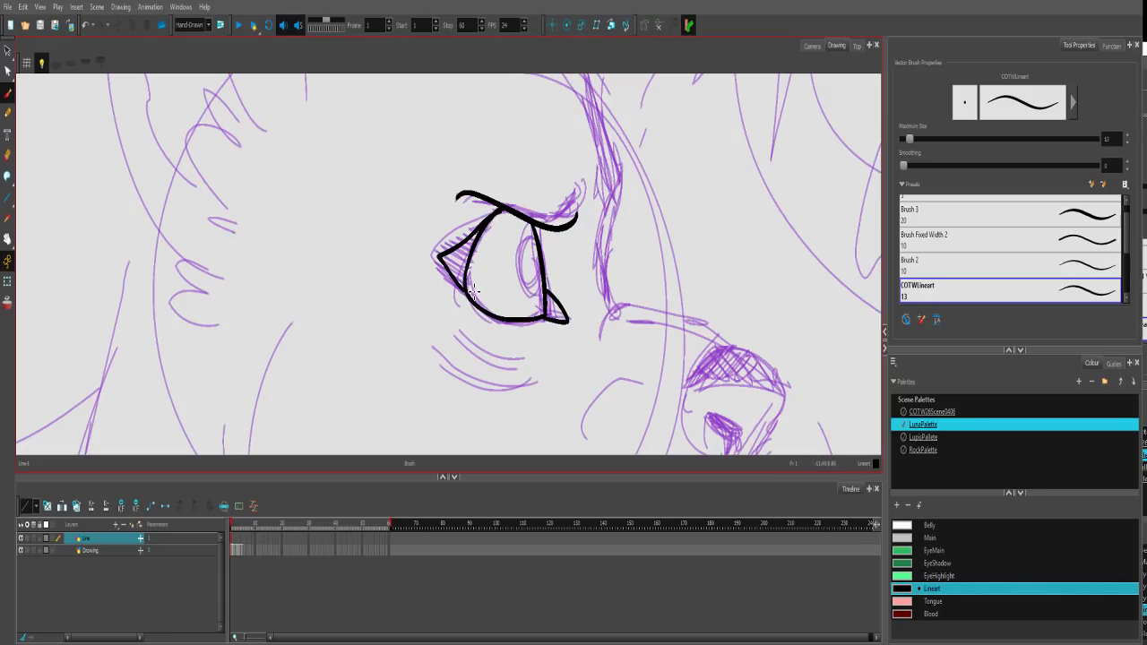
pyautogui.moveTo(540, 251)
pyautogui.mouseDown()
pyautogui.moveTo(517, 272)
pyautogui.moveTo(541, 251)
pyautogui.moveTo(530, 290)
pyautogui.moveTo(542, 268)
pyautogui.moveTo(538, 245)
pyautogui.moveTo(525, 287)
pyautogui.moveTo(536, 245)
pyautogui.mouseUp()
pyautogui.hotkey('ctrl', 'z')
pyautogui.hotkey('ctrl', 'z')
pyautogui.hotkey('ctrl', 'z')
pyautogui.hotkey('ctrl', 'z')
# Ink the oval pupil with the Brush 2 preset and add a short crease above the inner brow.
pyautogui.click(912, 269)
pyautogui.moveTo(537, 250)
pyautogui.mouseDown()
pyautogui.moveTo(522, 279)
pyautogui.moveTo(543, 253)
pyautogui.moveTo(536, 231)
pyautogui.mouseUp()
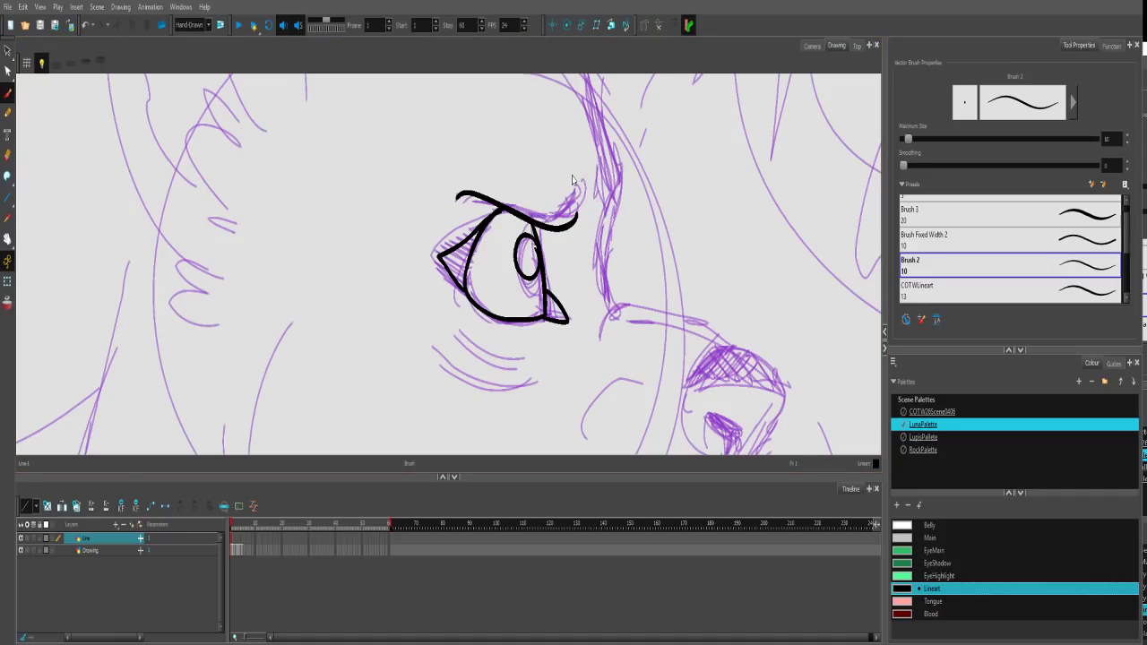
pyautogui.moveTo(575, 162); pyautogui.dragTo(580, 218)
pyautogui.hotkey('ctrl', 'z')
# Ink the wavy front edge of the forehead and the bridge of the muzzle down to the nose.
pyautogui.moveTo(601, 287)
pyautogui.mouseDown()
pyautogui.moveTo(598, 232)
pyautogui.moveTo(614, 195)
pyautogui.moveTo(597, 123)
pyautogui.mouseUp()
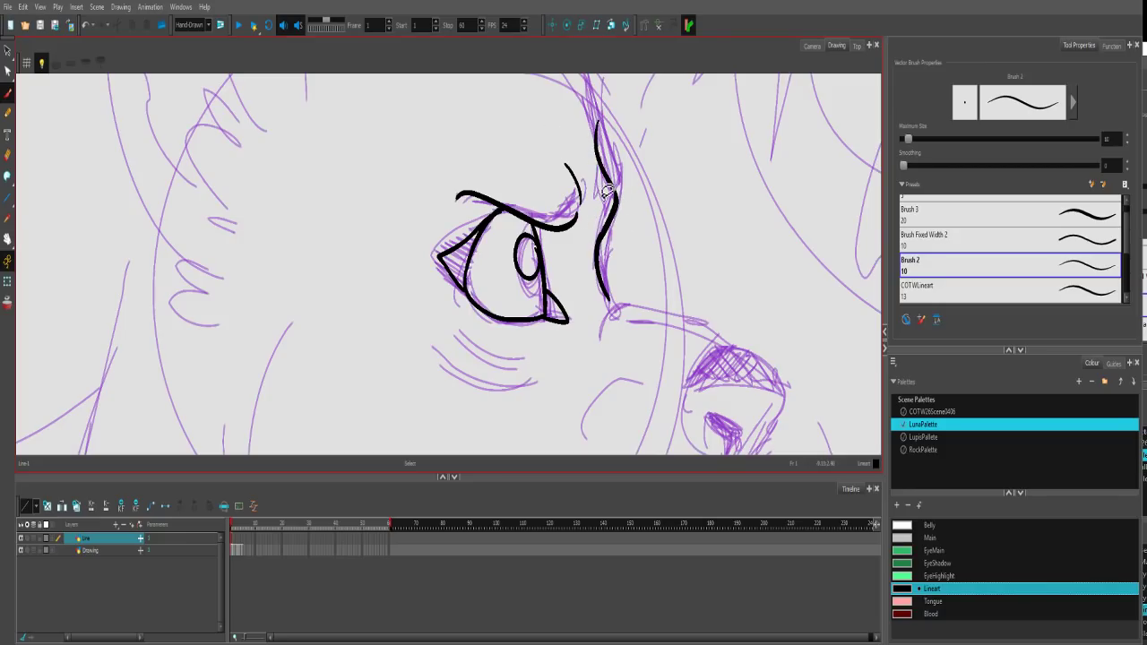
pyautogui.moveTo(615, 245)
pyautogui.mouseDown()
pyautogui.moveTo(604, 161)
pyautogui.moveTo(570, 190)
pyautogui.mouseUp()
pyautogui.moveTo(590, 245); pyautogui.dragTo(623, 210)
pyautogui.hotkey('ctrl', 'z')
pyautogui.moveTo(612, 217)
pyautogui.mouseDown()
pyautogui.moveTo(634, 216)
pyautogui.moveTo(727, 272)
pyautogui.mouseUp()
pyautogui.hotkey('ctrl', 'z')
pyautogui.moveTo(620, 222); pyautogui.dragTo(730, 268)
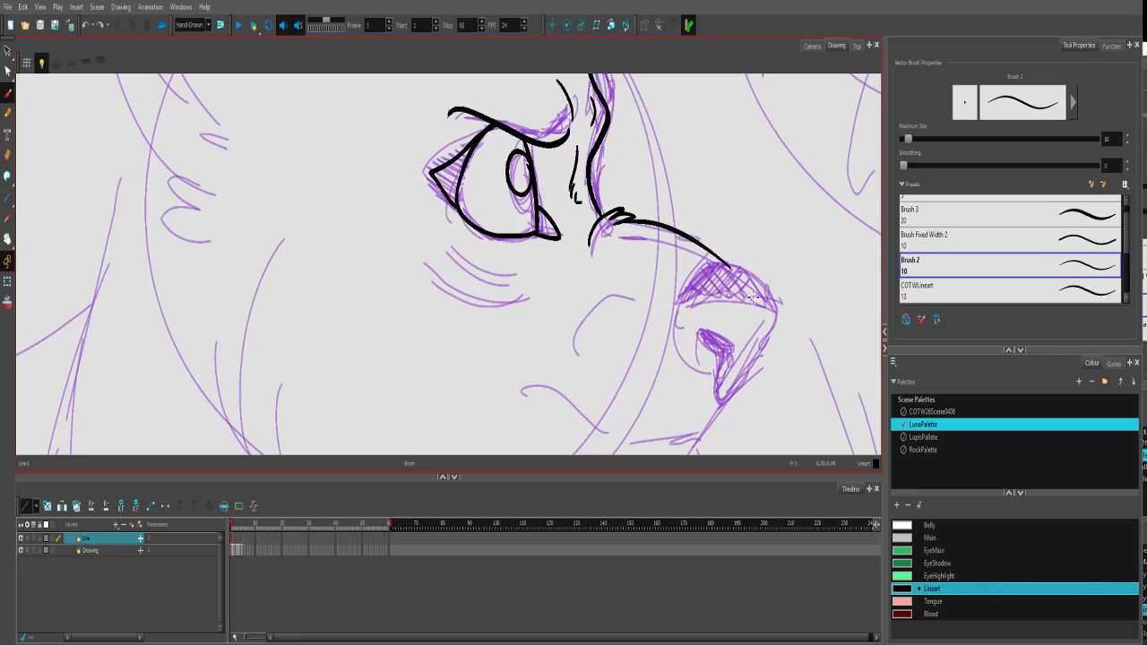
# Ink the left-hand wolf's nose outline, including the line under its dark cap and the hooked nostril.
pyautogui.moveTo(741, 313); pyautogui.dragTo(692, 252)
pyautogui.moveTo(677, 204)
pyautogui.mouseDown()
pyautogui.moveTo(633, 254)
pyautogui.moveTo(653, 218)
pyautogui.moveTo(682, 209)
pyautogui.moveTo(713, 224)
pyautogui.moveTo(727, 259)
pyautogui.moveTo(679, 340)
pyautogui.moveTo(682, 279)
pyautogui.moveTo(654, 278)
pyautogui.mouseUp()
pyautogui.hotkey('ctrl', 'z')
pyautogui.hotkey('ctrl', 'alt')
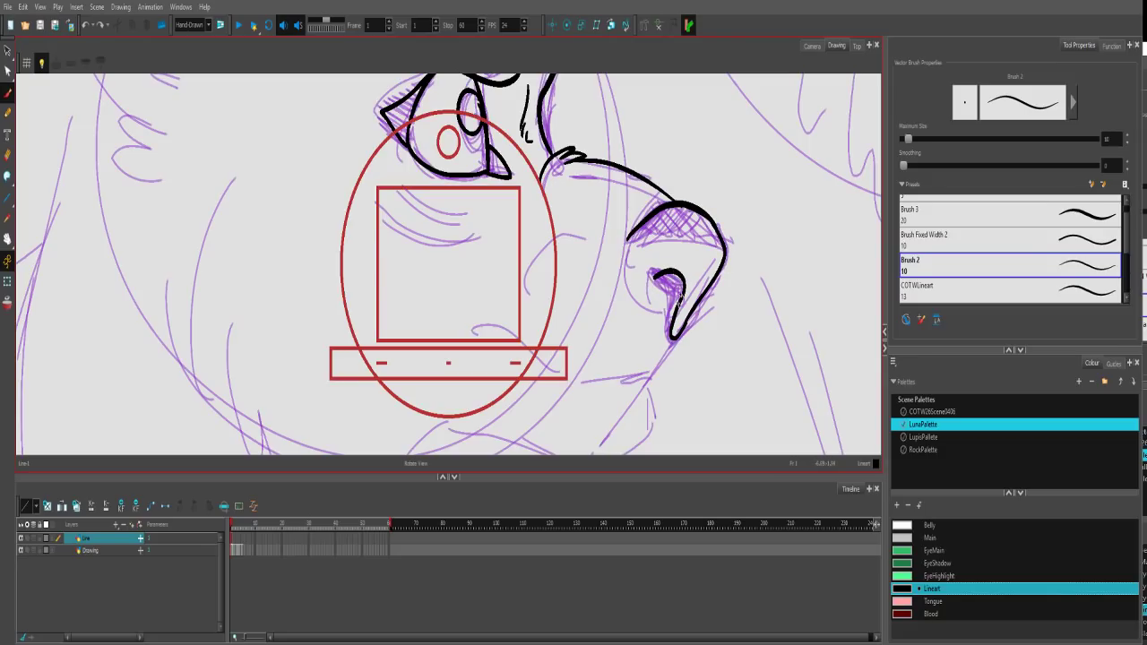
pyautogui.hotkey('ctrl', 'z')
pyautogui.moveTo(673, 337)
pyautogui.mouseDown()
pyautogui.moveTo(685, 275)
pyautogui.moveTo(660, 267)
pyautogui.moveTo(662, 292)
pyautogui.moveTo(634, 268)
pyautogui.moveTo(662, 209)
pyautogui.moveTo(669, 225)
pyautogui.moveTo(641, 235)
pyautogui.moveTo(692, 232)
pyautogui.moveTo(723, 248)
pyautogui.mouseUp()
pyautogui.hotkey('ctrl', 'z')
pyautogui.moveTo(630, 239); pyautogui.dragTo(723, 245)
# Ink the mouth line with the front lip and the curved crease on the muzzle behind the nose.
pyautogui.moveTo(664, 289)
pyautogui.mouseDown()
pyautogui.moveTo(660, 356)
pyautogui.moveTo(716, 234)
pyautogui.moveTo(669, 310)
pyautogui.moveTo(667, 299)
pyautogui.moveTo(568, 283)
pyautogui.moveTo(498, 237)
pyautogui.mouseUp()
pyautogui.press('space')
pyautogui.hotkey('ctrl', 'z')
pyautogui.moveTo(588, 302)
pyautogui.mouseDown()
pyautogui.moveTo(503, 252)
pyautogui.moveTo(514, 253)
pyautogui.mouseUp()
pyautogui.moveTo(559, 172); pyautogui.dragTo(578, 293)
pyautogui.moveTo(653, 276)
pyautogui.mouseDown()
pyautogui.moveTo(578, 278)
pyautogui.moveTo(566, 305)
pyautogui.moveTo(592, 266)
pyautogui.moveTo(563, 313)
pyautogui.mouseUp()
pyautogui.hotkey('ctrl', 'z')
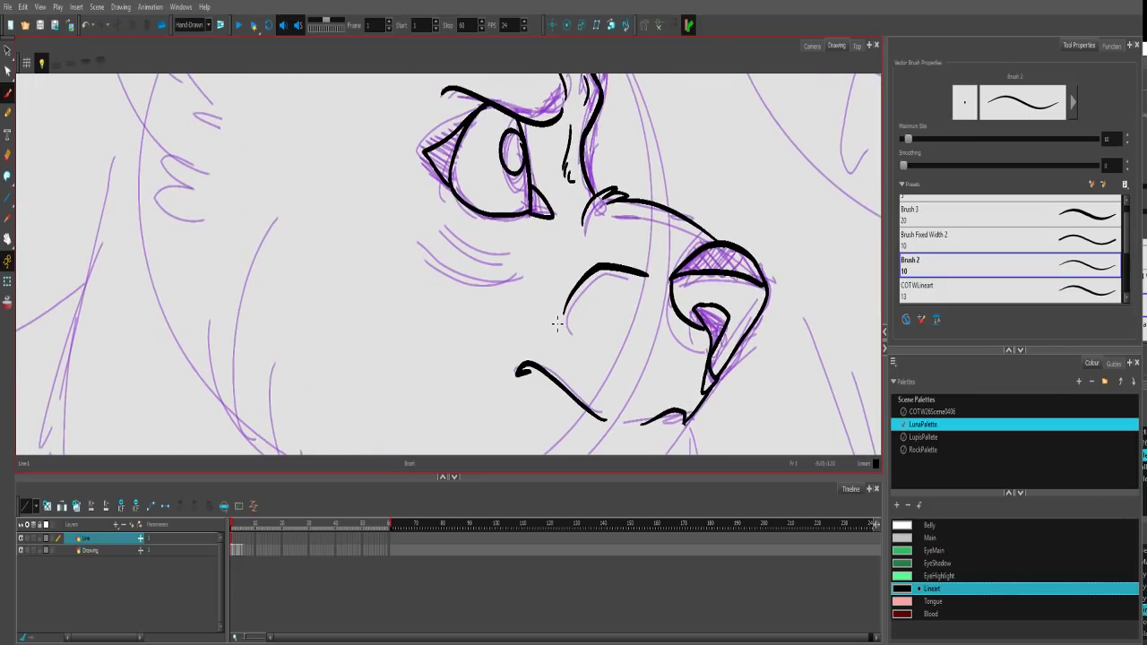
# Ink the long curved, pointed folds beneath the left-hand wolf's eye.
pyautogui.moveTo(525, 250)
pyautogui.mouseDown()
pyautogui.moveTo(401, 216)
pyautogui.moveTo(423, 243)
pyautogui.moveTo(526, 254)
pyautogui.moveTo(499, 257)
pyautogui.moveTo(413, 205)
pyautogui.moveTo(427, 236)
pyautogui.moveTo(480, 277)
pyautogui.moveTo(543, 255)
pyautogui.moveTo(474, 254)
pyautogui.mouseUp()
pyautogui.hotkey('ctrl', 'z')
pyautogui.hotkey('ctrl', 'z')
pyautogui.moveTo(413, 195)
pyautogui.mouseDown()
pyautogui.moveTo(461, 265)
pyautogui.moveTo(549, 252)
pyautogui.moveTo(421, 285)
pyautogui.mouseUp()
pyautogui.moveTo(400, 219)
pyautogui.mouseDown()
pyautogui.moveTo(431, 302)
pyautogui.moveTo(490, 316)
pyautogui.moveTo(543, 259)
pyautogui.mouseUp()
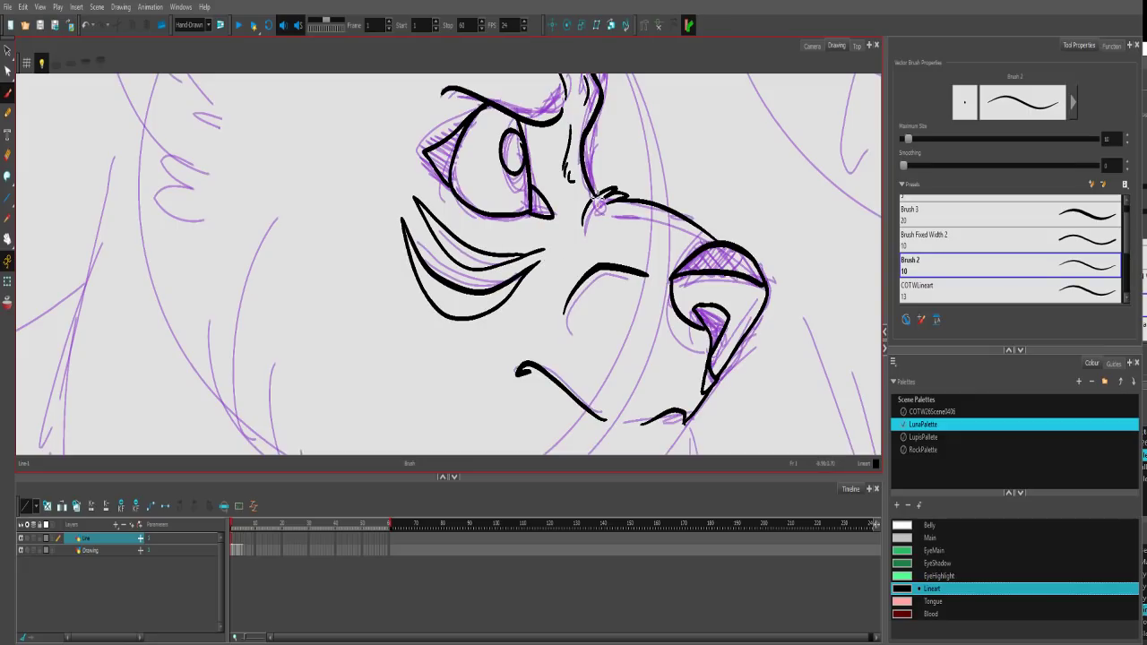
# Ink the curved cheek line behind the under-eye folds of the left-hand wolf.
pyautogui.press('1')
pyautogui.press('1')
pyautogui.press('1')
pyautogui.press('1')
pyautogui.moveTo(562, 344); pyautogui.dragTo(566, 278)
pyautogui.press('2')
pyautogui.press('2')
pyautogui.press('2')
pyautogui.moveTo(647, 268)
pyautogui.mouseDown()
pyautogui.moveTo(644, 326)
pyautogui.moveTo(584, 348)
pyautogui.mouseUp()
pyautogui.moveTo(430, 264); pyautogui.dragTo(495, 346)
pyautogui.moveTo(408, 170); pyautogui.dragTo(383, 305)
pyautogui.moveTo(399, 266)
pyautogui.mouseDown()
pyautogui.moveTo(392, 337)
pyautogui.moveTo(434, 411)
pyautogui.moveTo(461, 422)
pyautogui.moveTo(489, 399)
pyautogui.mouseUp()
pyautogui.moveTo(465, 201); pyautogui.dragTo(517, 371)
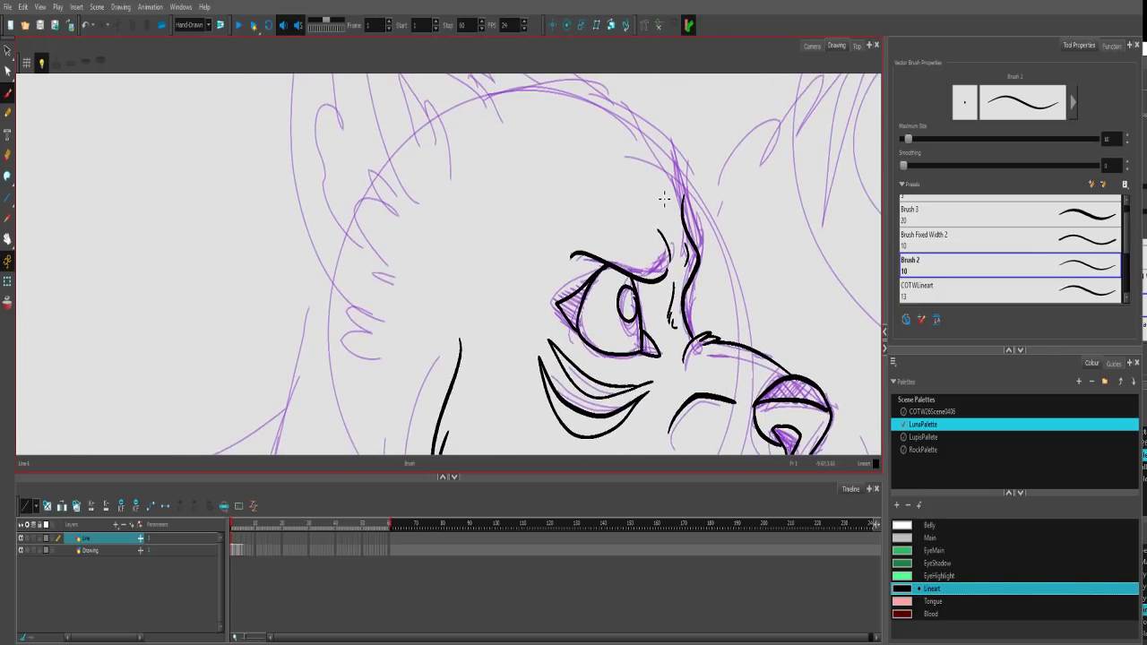
# Ink the top of the left-hand wolf's head with overlapping fur tufts from the forehead back to the ear.
pyautogui.moveTo(683, 176)
pyautogui.mouseDown()
pyautogui.moveTo(687, 240)
pyautogui.moveTo(670, 241)
pyautogui.mouseUp()
pyautogui.moveTo(660, 202)
pyautogui.mouseDown()
pyautogui.moveTo(618, 196)
pyautogui.moveTo(638, 190)
pyautogui.moveTo(540, 143)
pyautogui.moveTo(489, 148)
pyautogui.moveTo(648, 206)
pyautogui.moveTo(599, 175)
pyautogui.moveTo(620, 212)
pyautogui.moveTo(566, 164)
pyautogui.moveTo(633, 236)
pyautogui.moveTo(543, 121)
pyautogui.moveTo(528, 414)
pyautogui.moveTo(557, 283)
pyautogui.mouseUp()
pyautogui.hotkey('ctrl', 'z')
pyautogui.moveTo(506, 254)
pyautogui.mouseDown()
pyautogui.moveTo(528, 292)
pyautogui.moveTo(513, 299)
pyautogui.moveTo(548, 360)
pyautogui.mouseUp()
# Ink the tall ear's outer outline and its inner rim with short fur strokes along the front side.
pyautogui.moveTo(568, 183); pyautogui.dragTo(575, 301)
pyautogui.moveTo(536, 113)
pyautogui.mouseDown()
pyautogui.moveTo(562, 271)
pyautogui.moveTo(624, 297)
pyautogui.mouseUp()
pyautogui.moveTo(625, 298)
pyautogui.mouseDown()
pyautogui.moveTo(616, 322)
pyautogui.moveTo(610, 247)
pyautogui.mouseUp()
pyautogui.moveTo(612, 252)
pyautogui.mouseDown()
pyautogui.moveTo(608, 298)
pyautogui.moveTo(588, 211)
pyautogui.moveTo(595, 258)
pyautogui.mouseUp()
pyautogui.moveTo(567, 116); pyautogui.dragTo(585, 190)
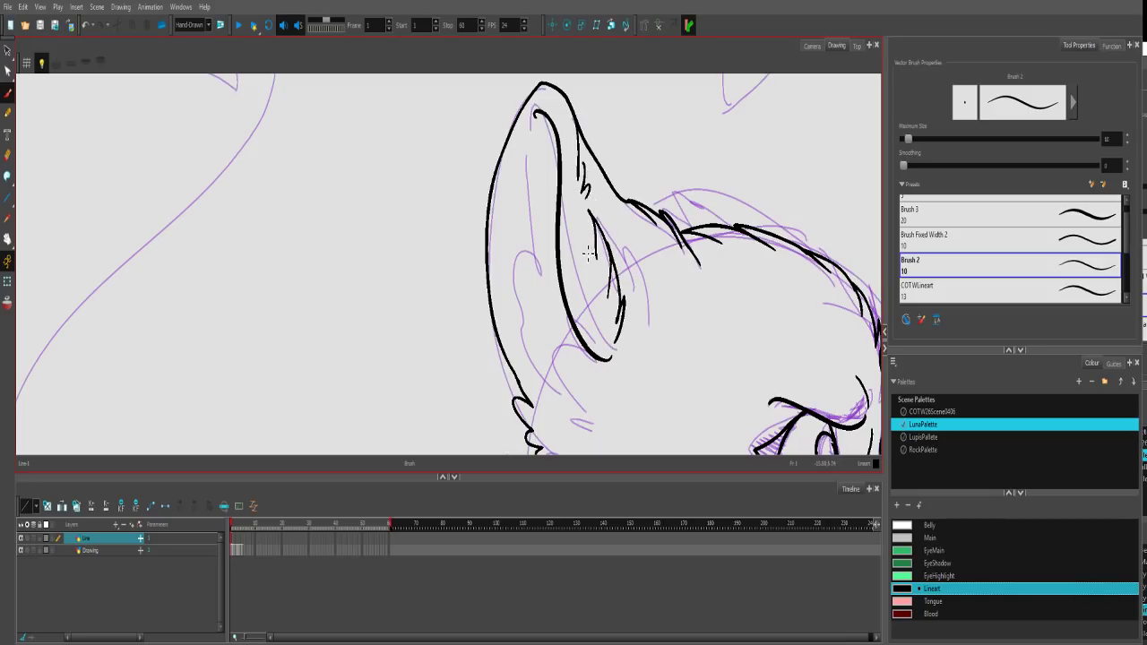
# Ink jagged fur down the inside of the ear and a small fur tuft at the base of its inner rim.
pyautogui.moveTo(558, 289); pyautogui.dragTo(583, 230)
pyautogui.moveTo(565, 175); pyautogui.dragTo(580, 215)
pyautogui.moveTo(572, 100)
pyautogui.mouseDown()
pyautogui.moveTo(559, 268)
pyautogui.moveTo(581, 373)
pyautogui.mouseUp()
pyautogui.moveTo(598, 285)
pyautogui.mouseDown()
pyautogui.moveTo(584, 364)
pyautogui.moveTo(592, 431)
pyautogui.mouseUp()
pyautogui.moveTo(631, 377)
pyautogui.mouseDown()
pyautogui.moveTo(573, 217)
pyautogui.moveTo(601, 228)
pyautogui.mouseUp()
pyautogui.moveTo(566, 324); pyautogui.dragTo(557, 237)
pyautogui.moveTo(696, 220)
pyautogui.mouseDown()
pyautogui.moveTo(554, 198)
pyautogui.moveTo(604, 270)
pyautogui.mouseUp()
pyautogui.press('1')
pyautogui.press('1')
pyautogui.press('2')
pyautogui.press('2')
pyautogui.press('2')
pyautogui.press('2')
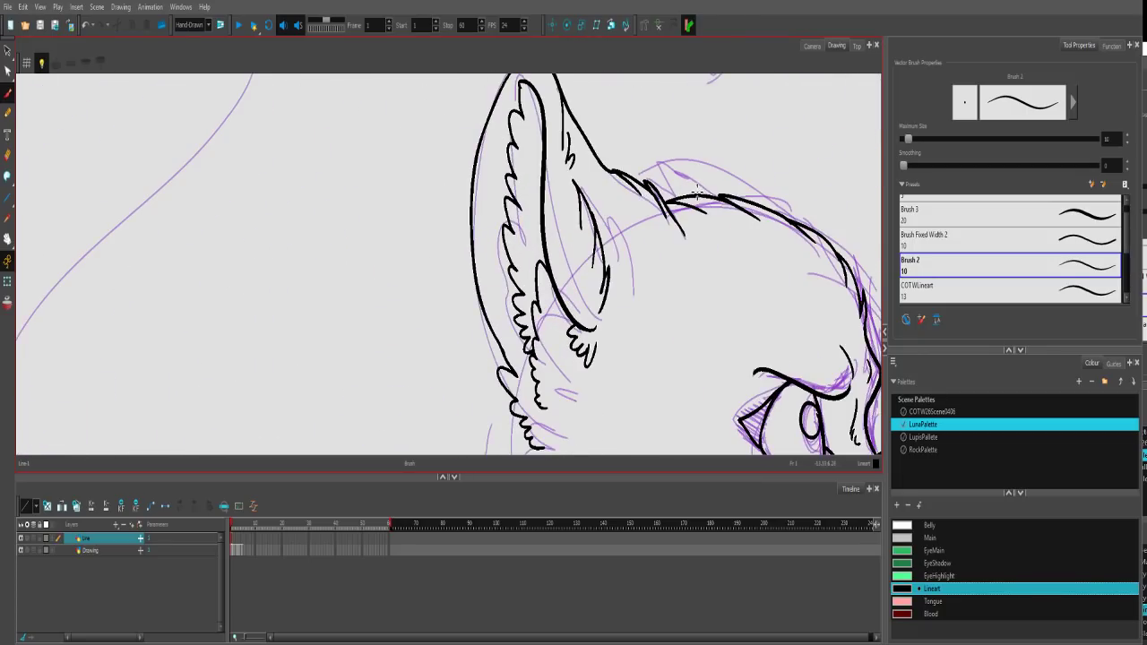
# Ink the back of the left-hand wolf's neck with a long line down from the ear and a second overlapping fur stroke.
pyautogui.moveTo(714, 199)
pyautogui.mouseDown()
pyautogui.moveTo(659, 200)
pyautogui.moveTo(697, 176)
pyautogui.moveTo(679, 167)
pyautogui.moveTo(662, 205)
pyautogui.mouseUp()
pyautogui.hotkey('ctrl', 'z')
pyautogui.moveTo(728, 297); pyautogui.dragTo(693, 266)
pyautogui.press('1')
pyautogui.press('1')
pyautogui.press('1')
pyautogui.moveTo(568, 326); pyautogui.dragTo(661, 116)
pyautogui.press('2')
pyautogui.moveTo(619, 162); pyautogui.dragTo(645, 282)
pyautogui.moveTo(606, 163); pyautogui.dragTo(557, 400)
pyautogui.hotkey('ctrl', 'z')
pyautogui.moveTo(613, 184)
pyautogui.mouseDown()
pyautogui.moveTo(574, 285)
pyautogui.moveTo(555, 402)
pyautogui.mouseUp()
pyautogui.moveTo(570, 309)
pyautogui.mouseDown()
pyautogui.moveTo(549, 422)
pyautogui.moveTo(571, 318)
pyautogui.mouseUp()
pyautogui.hotkey('ctrl', 'z')
pyautogui.moveTo(576, 208); pyautogui.dragTo(559, 317)
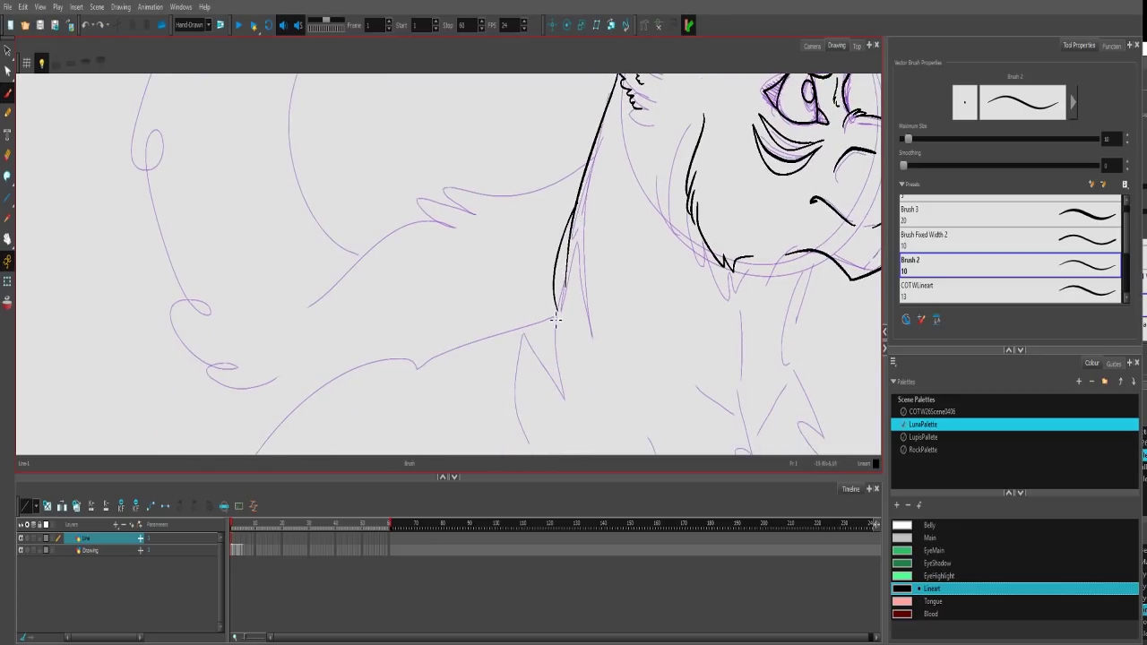
# Ink the fur tuft at the base of the neck and the back line curving over to the rump.
pyautogui.moveTo(545, 263)
pyautogui.mouseDown()
pyautogui.moveTo(558, 326)
pyautogui.moveTo(533, 327)
pyautogui.moveTo(670, 215)
pyautogui.moveTo(500, 218)
pyautogui.moveTo(379, 333)
pyautogui.mouseUp()
pyautogui.press('2')
pyautogui.press('2')
pyautogui.press('2')
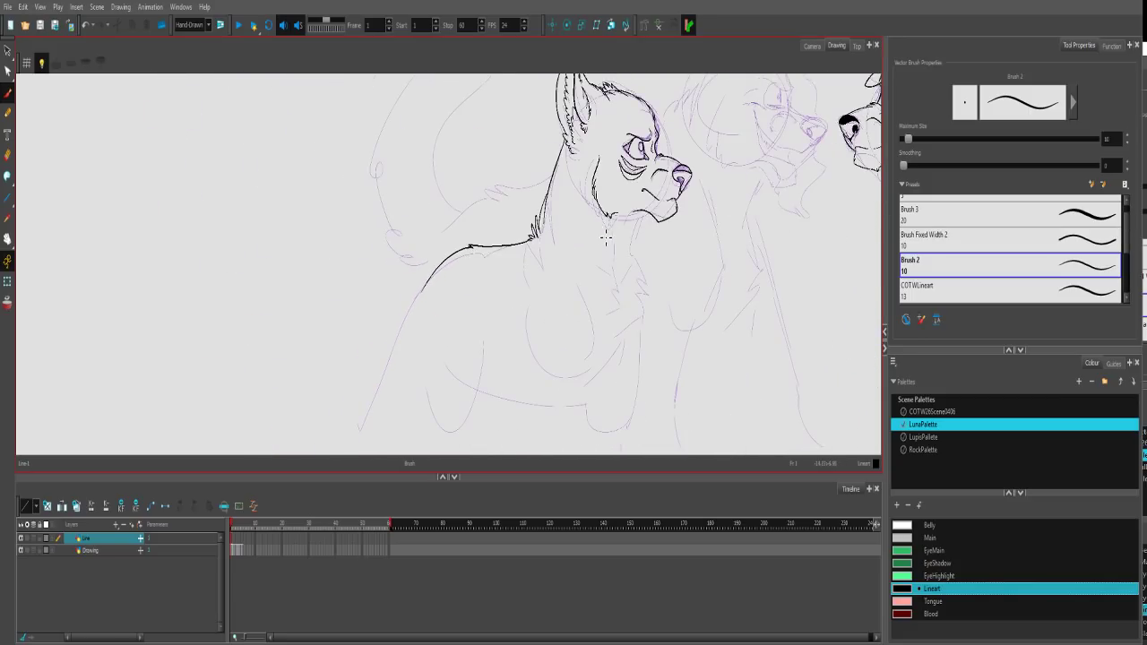
# Ink the left-hand wolf's throat and the jagged fur running down both sides of the chest.
pyautogui.moveTo(605, 277); pyautogui.dragTo(527, 310)
pyautogui.moveTo(549, 348); pyautogui.dragTo(537, 309)
pyautogui.press('2')
pyautogui.press('2')
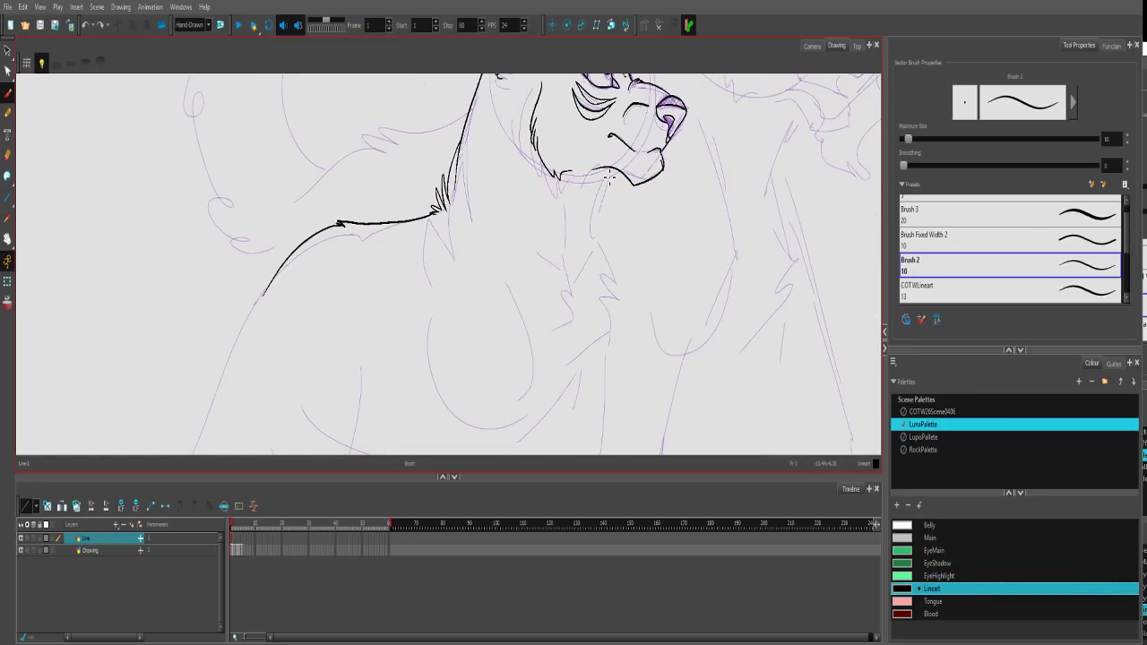
pyautogui.moveTo(600, 171)
pyautogui.mouseDown()
pyautogui.moveTo(587, 235)
pyautogui.moveTo(607, 303)
pyautogui.moveTo(561, 388)
pyautogui.mouseUp()
pyautogui.hotkey('ctrl', 'z')
pyautogui.hotkey('ctrl', 'z')
pyautogui.hotkey('ctrl', 'z')
pyautogui.moveTo(610, 280)
pyautogui.mouseDown()
pyautogui.moveTo(592, 375)
pyautogui.moveTo(556, 414)
pyautogui.mouseUp()
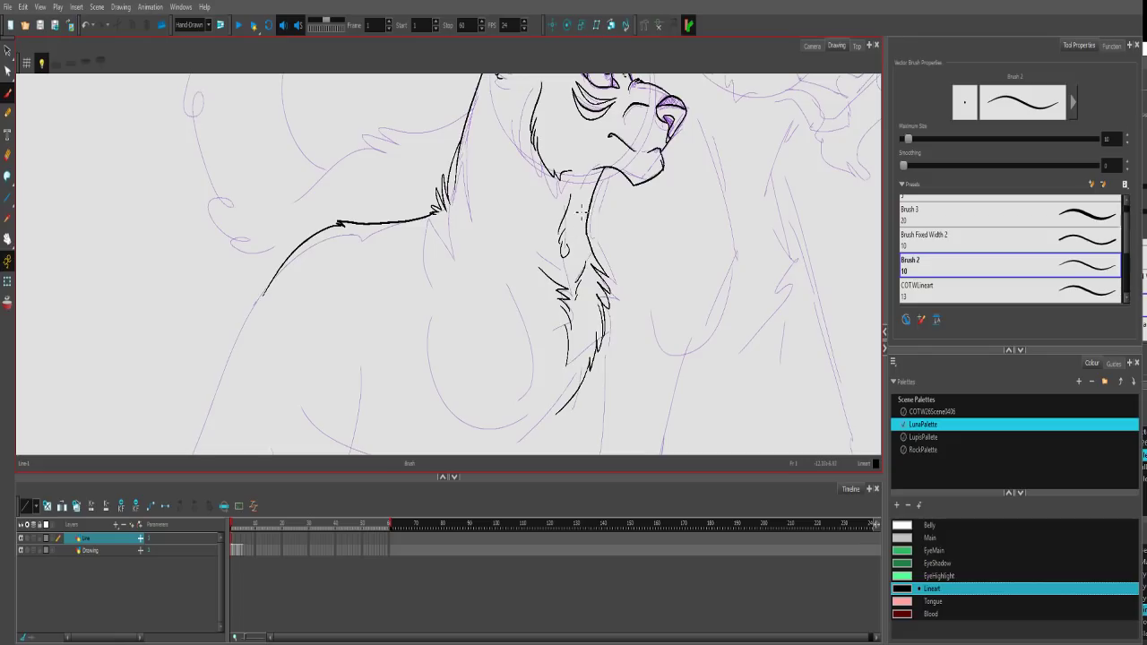
# Ink a small fur tuft below the neck base and the long curved line of the shoulder.
pyautogui.scroll(-4, 565, 277)
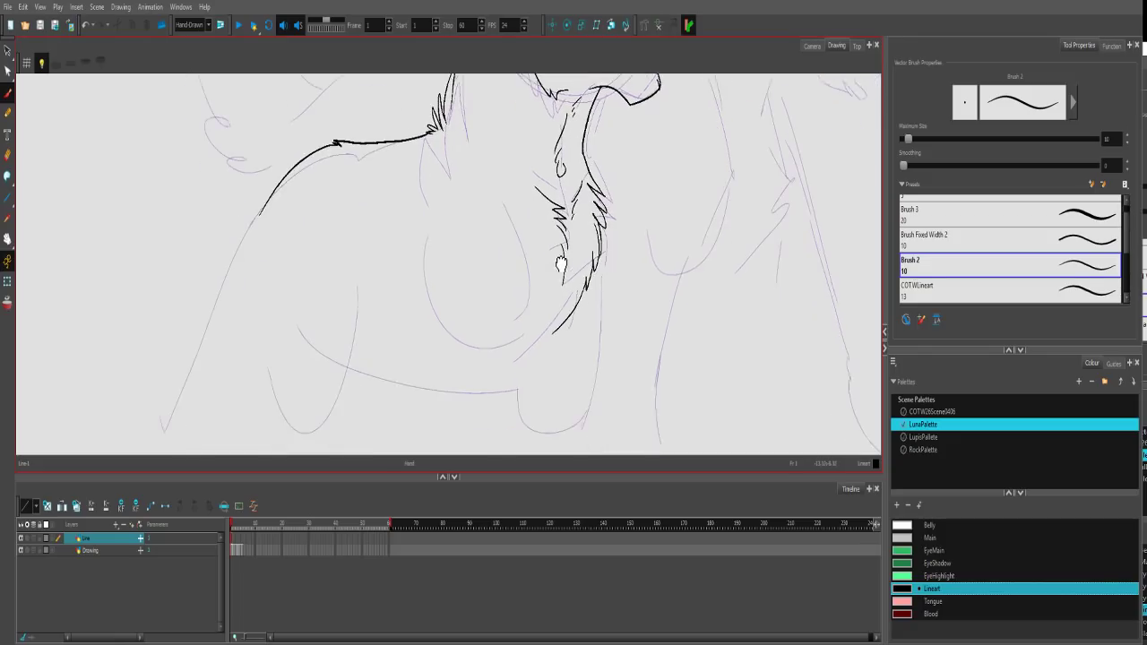
pyautogui.moveTo(476, 136); pyautogui.dragTo(491, 205)
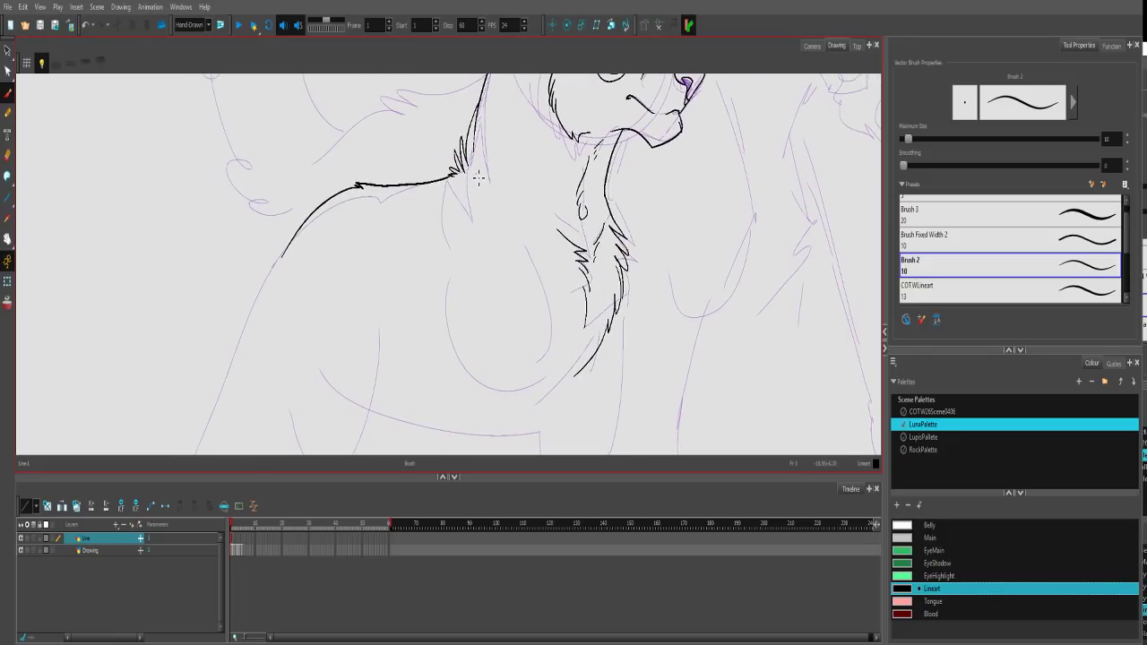
pyautogui.hotkey('ctrl', 'z')
pyautogui.moveTo(497, 211); pyautogui.dragTo(557, 354)
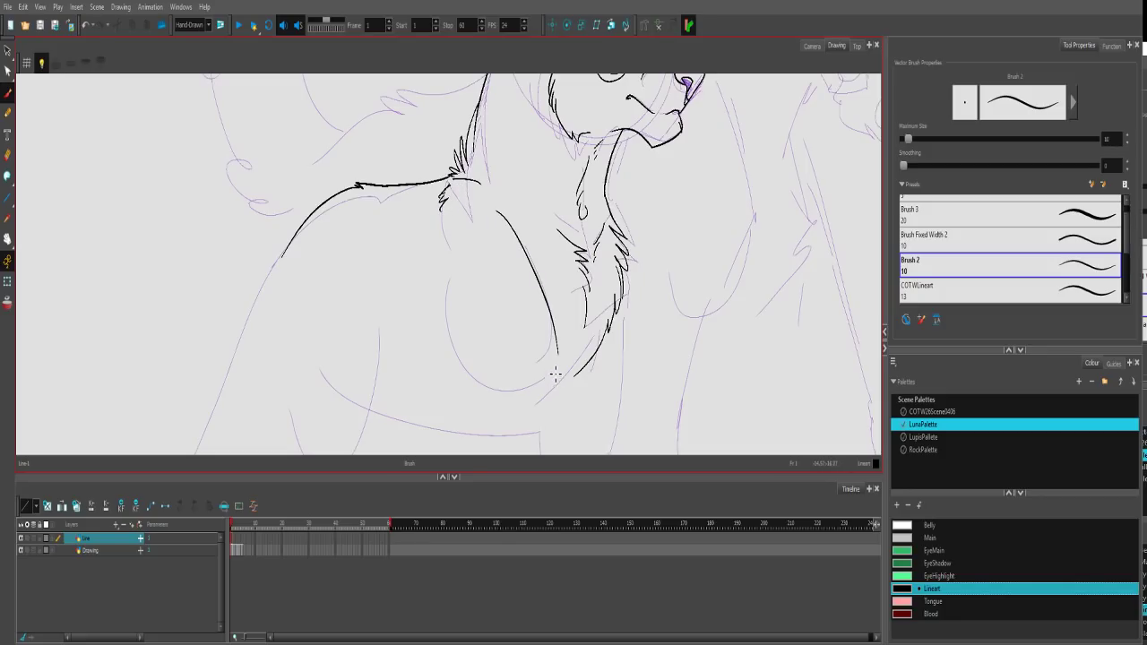
# Ink the front and rear edges of the left-hand wolf's near foreleg, with elbow fur strokes.
pyautogui.press('space')
pyautogui.moveTo(491, 358); pyautogui.dragTo(479, 249)
pyautogui.moveTo(426, 206); pyautogui.dragTo(450, 306)
pyautogui.moveTo(450, 296); pyautogui.dragTo(454, 357)
pyautogui.moveTo(545, 285); pyautogui.dragTo(534, 387)
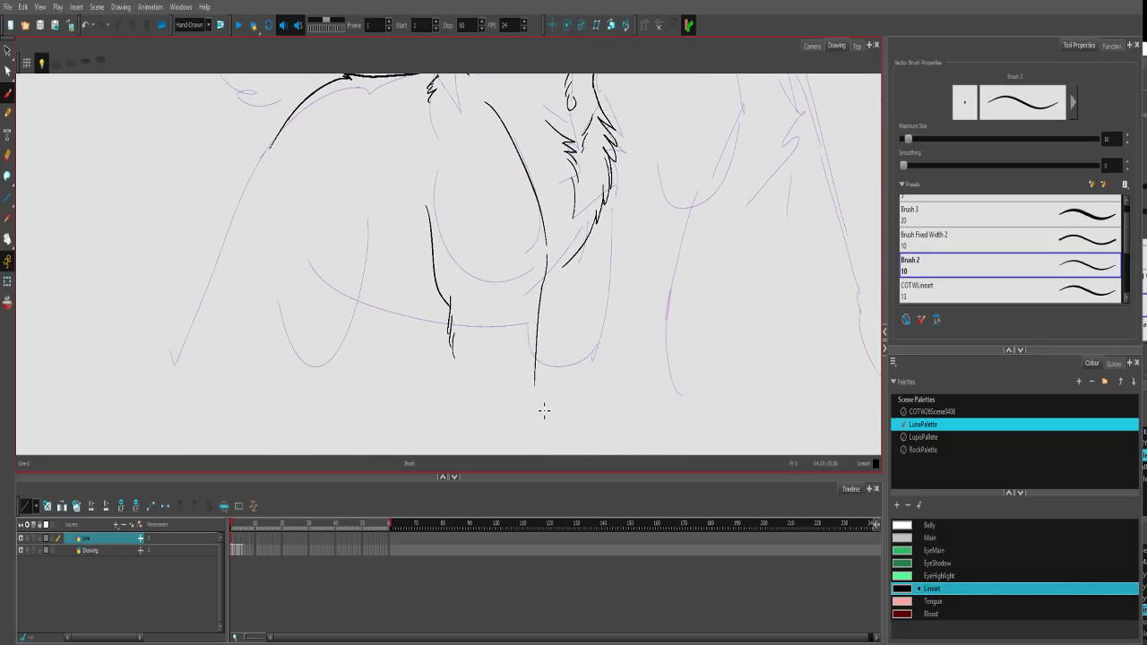
# Close the lower chest fur and ink the far foreleg's outer edge curving into the base line under the legs.
pyautogui.moveTo(574, 265); pyautogui.dragTo(543, 296)
pyautogui.moveTo(614, 209)
pyautogui.mouseDown()
pyautogui.moveTo(586, 384)
pyautogui.moveTo(599, 361)
pyautogui.moveTo(434, 414)
pyautogui.mouseUp()
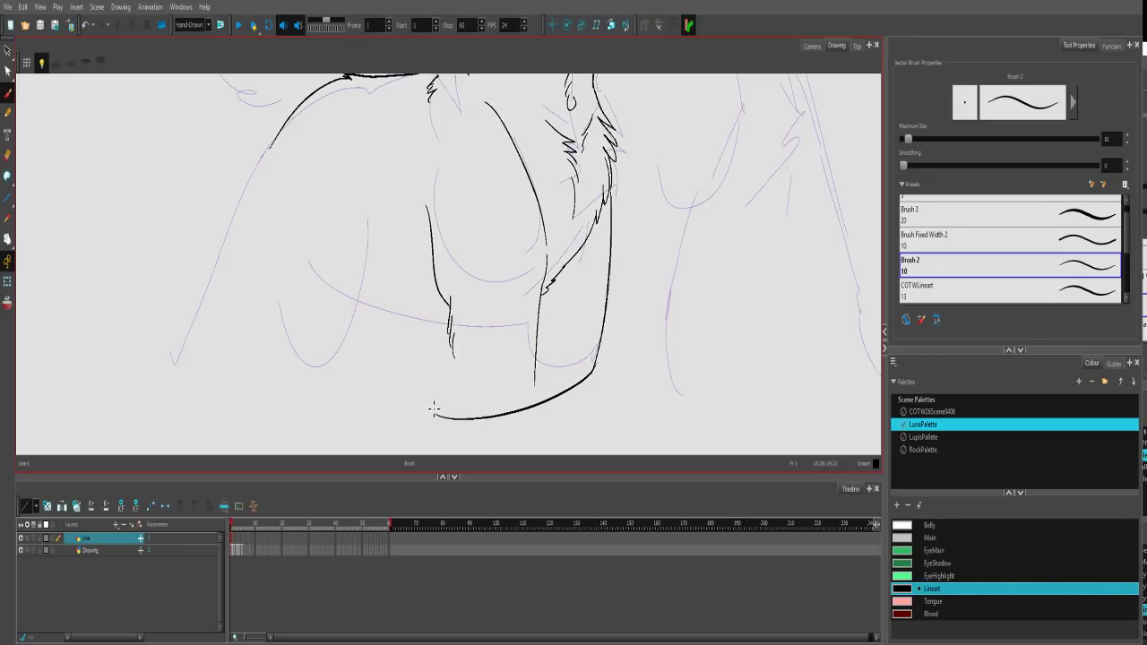
pyautogui.moveTo(545, 293); pyautogui.dragTo(495, 310)
pyautogui.moveTo(599, 283); pyautogui.dragTo(587, 293)
# Extend the near foreleg's rear edge down to the base line and ink the belly line behind the elbow.
pyautogui.moveTo(453, 350); pyautogui.dragTo(456, 426)
pyautogui.moveTo(439, 287)
pyautogui.mouseDown()
pyautogui.moveTo(562, 366)
pyautogui.moveTo(515, 393)
pyautogui.moveTo(475, 375)
pyautogui.mouseUp()
pyautogui.moveTo(532, 239); pyautogui.dragTo(525, 363)
pyautogui.moveTo(591, 242); pyautogui.dragTo(459, 220)
pyautogui.moveTo(572, 154); pyautogui.dragTo(449, 305)
# Select the right-hand wolf's line art with a lasso and shift it slightly downward.
pyautogui.press('2')
pyautogui.press('2')
pyautogui.press('2')
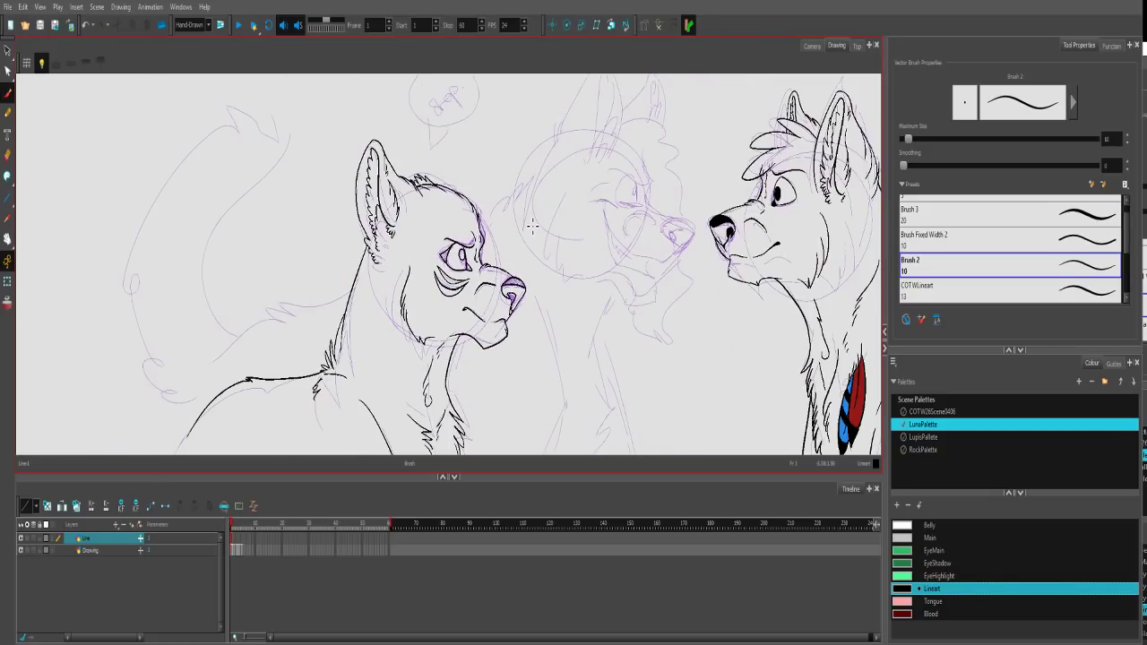
pyautogui.moveTo(508, 275); pyautogui.dragTo(528, 242)
pyautogui.scroll(1, 534, 241)
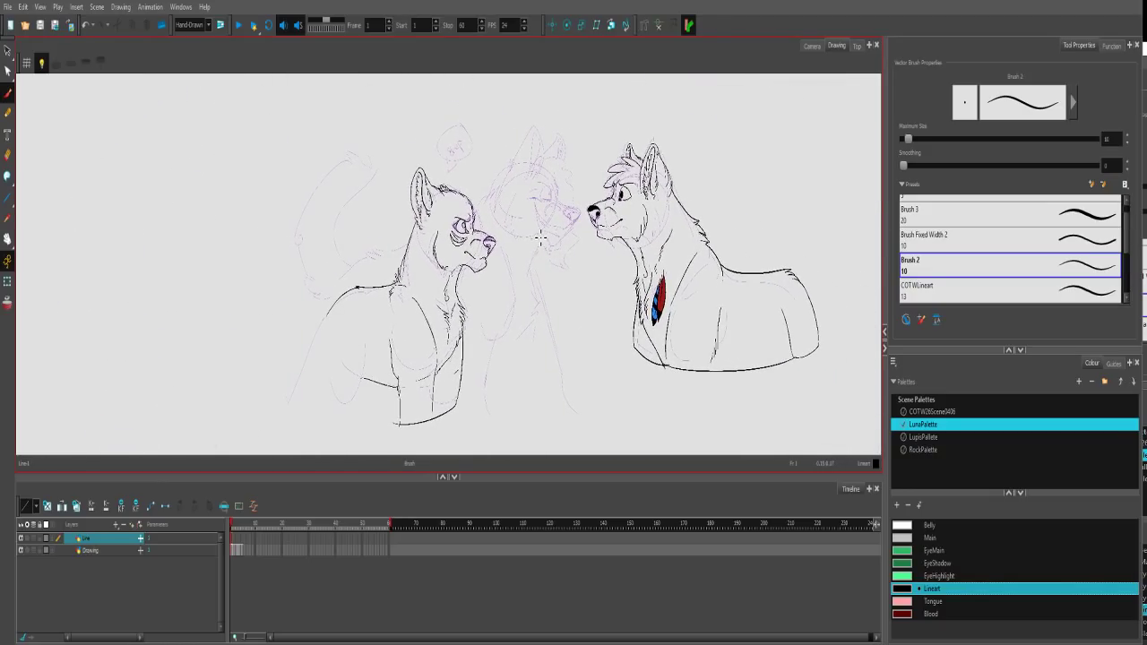
pyautogui.scroll(2, 537, 240)
pyautogui.scroll(-3, 556, 300)
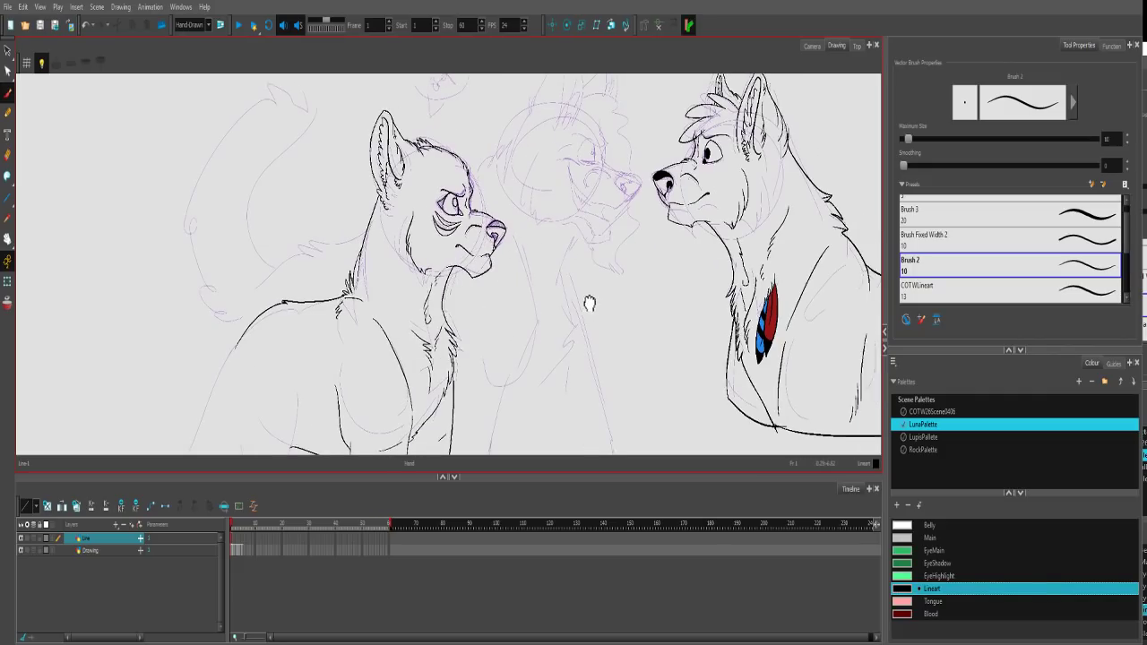
pyautogui.click(8, 49)
pyautogui.moveTo(587, 116)
pyautogui.mouseDown()
pyautogui.moveTo(448, 129)
pyautogui.moveTo(582, 115)
pyautogui.mouseUp()
pyautogui.moveTo(519, 204); pyautogui.dragTo(517, 223)
pyautogui.click(668, 150)
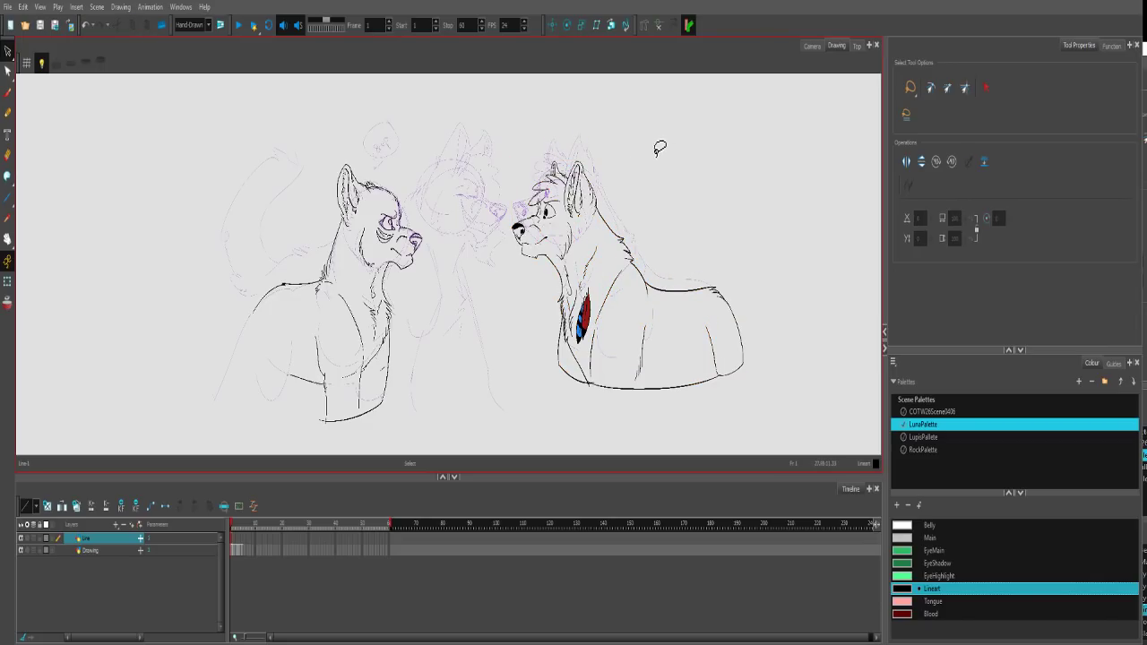
# Ink the left-hand wolf's hind leg with its front and rear edges, fur strokes and a small flank tuft.
pyautogui.moveTo(351, 320)
pyautogui.mouseDown()
pyautogui.moveTo(553, 196)
pyautogui.moveTo(542, 275)
pyautogui.mouseUp()
pyautogui.press('2')
pyautogui.press('2')
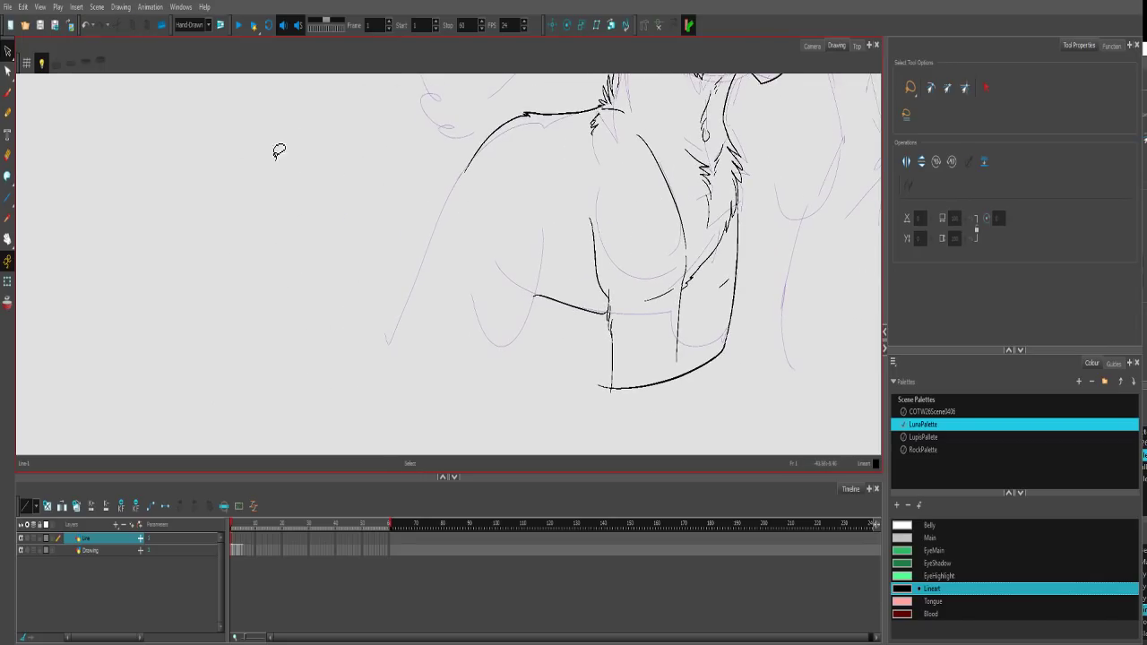
pyautogui.click(8, 93)
pyautogui.moveTo(542, 232)
pyautogui.mouseDown()
pyautogui.moveTo(518, 349)
pyautogui.moveTo(558, 269)
pyautogui.moveTo(566, 274)
pyautogui.moveTo(527, 300)
pyautogui.moveTo(588, 328)
pyautogui.moveTo(593, 382)
pyautogui.moveTo(574, 406)
pyautogui.mouseUp()
pyautogui.moveTo(471, 191); pyautogui.dragTo(460, 322)
pyautogui.hotkey('ctrl', 'z')
pyautogui.moveTo(464, 222); pyautogui.dragTo(445, 333)
pyautogui.moveTo(527, 344)
pyautogui.mouseDown()
pyautogui.moveTo(456, 362)
pyautogui.moveTo(425, 336)
pyautogui.moveTo(448, 397)
pyautogui.moveTo(497, 419)
pyautogui.moveTo(492, 448)
pyautogui.mouseUp()
pyautogui.hotkey('ctrl', 'z')
pyautogui.moveTo(590, 391); pyautogui.dragTo(468, 404)
pyautogui.moveTo(463, 179); pyautogui.dragTo(485, 242)
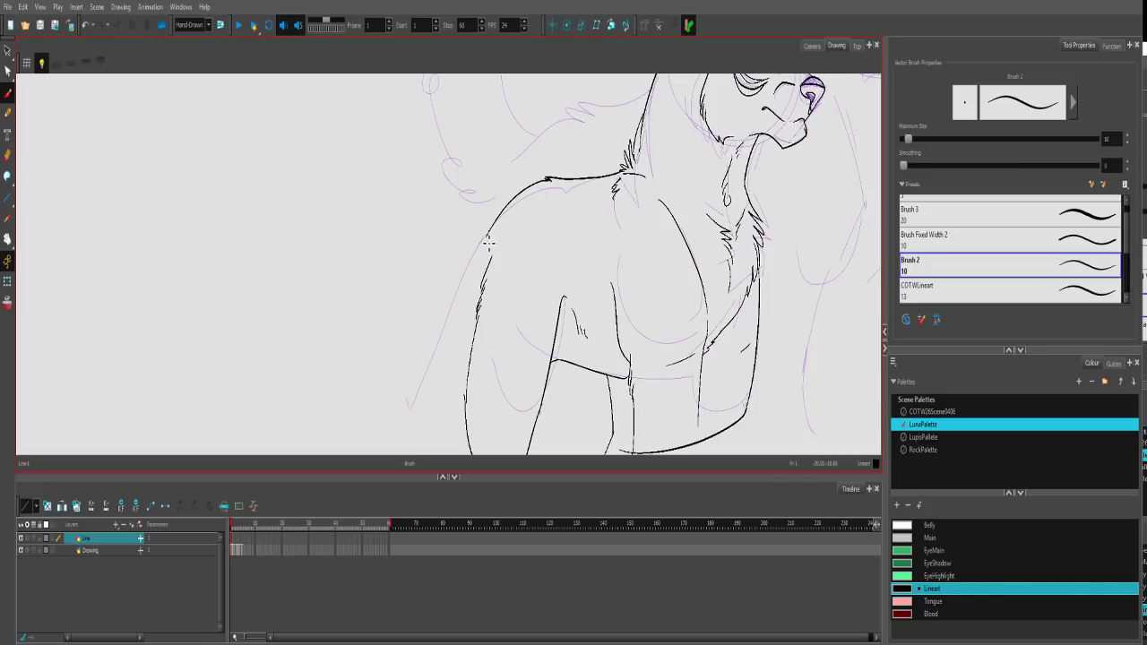
# Ink the rump and the tail sweeping down behind the hind leg to a furry tip.
pyautogui.moveTo(461, 296)
pyautogui.mouseDown()
pyautogui.moveTo(531, 205)
pyautogui.moveTo(418, 330)
pyautogui.moveTo(516, 379)
pyautogui.moveTo(530, 355)
pyautogui.mouseUp()
pyautogui.moveTo(594, 184); pyautogui.dragTo(536, 304)
pyautogui.moveTo(667, 271)
pyautogui.mouseDown()
pyautogui.moveTo(595, 152)
pyautogui.moveTo(551, 338)
pyautogui.mouseUp()
pyautogui.moveTo(590, 240); pyautogui.dragTo(533, 359)
# Fill the left-hand wolf's pupil, dark eye corners, nose top and nostril with the Lineart black.
pyautogui.press('2')
pyautogui.press('2')
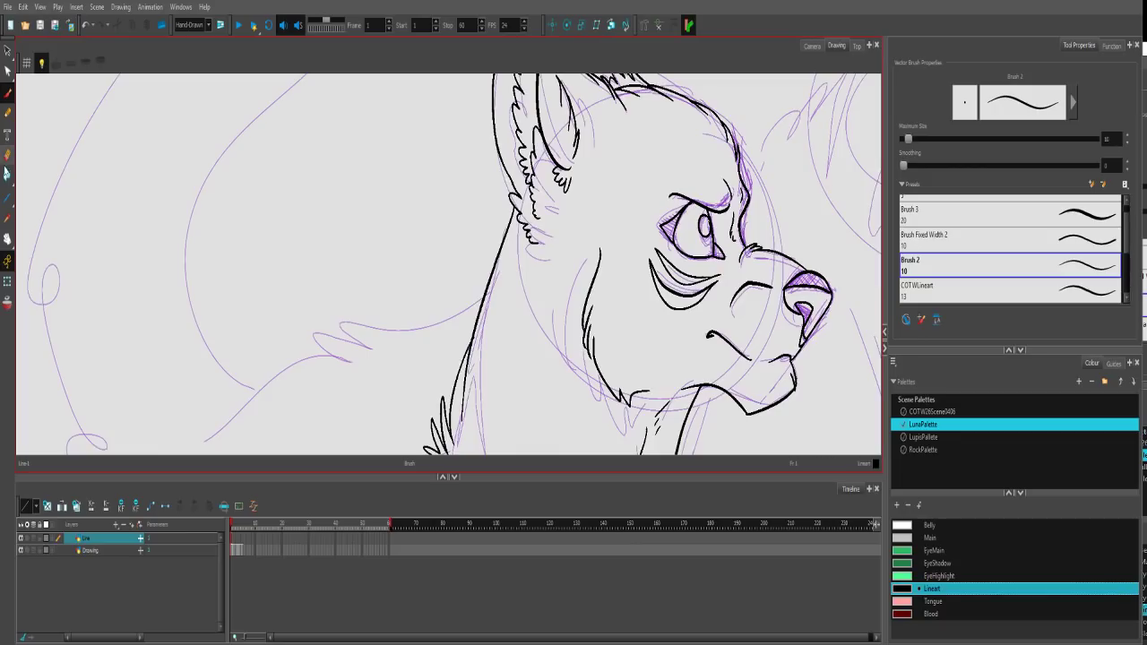
pyautogui.click(7, 176)
pyautogui.moveTo(704, 237); pyautogui.dragTo(453, 240)
pyautogui.click(457, 235)
pyautogui.click(425, 238)
pyautogui.click(473, 262)
pyautogui.click(563, 289)
pyautogui.click(557, 317)
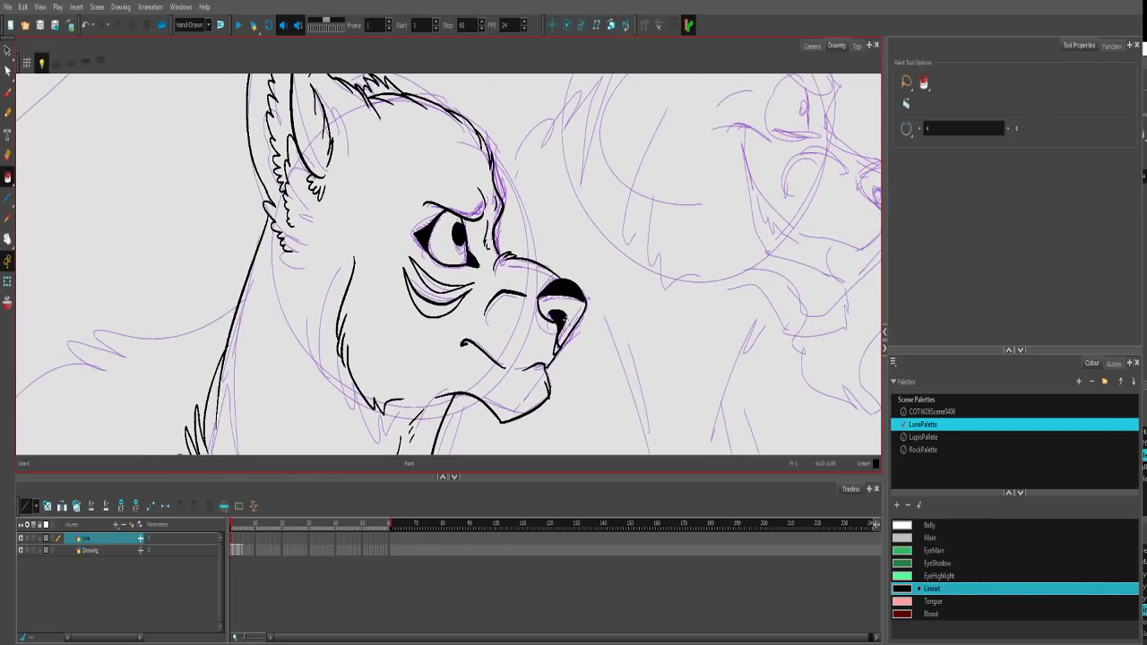
# Rename the line art layer to Luna.
pyautogui.scroll(-6, 555, 350)
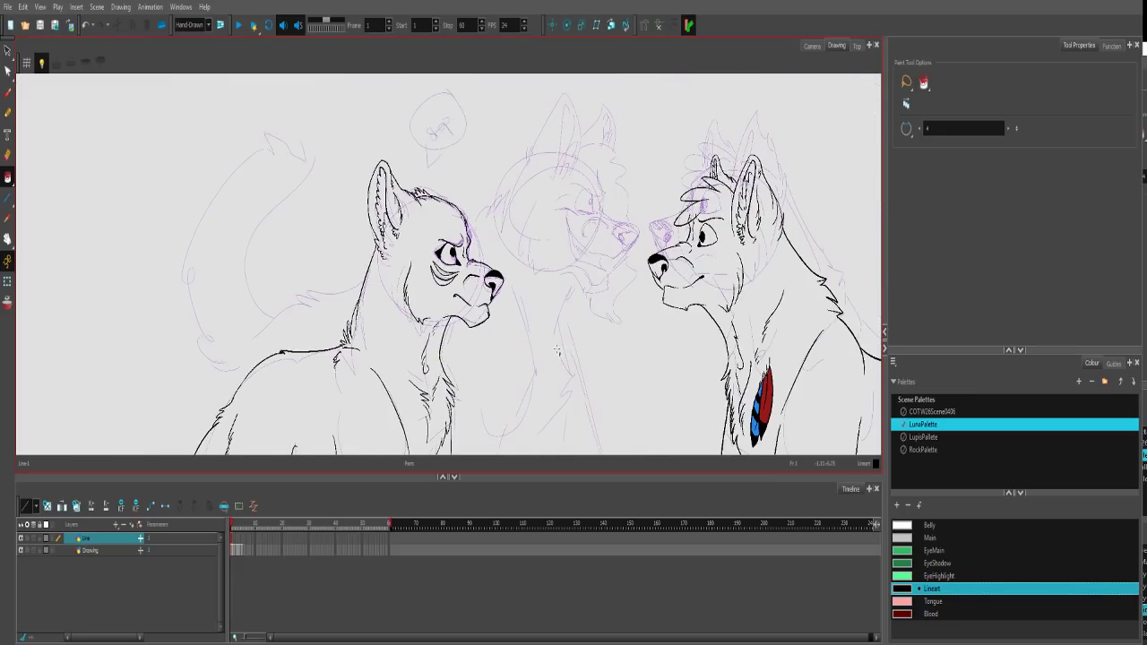
pyautogui.moveTo(551, 335); pyautogui.dragTo(457, 272)
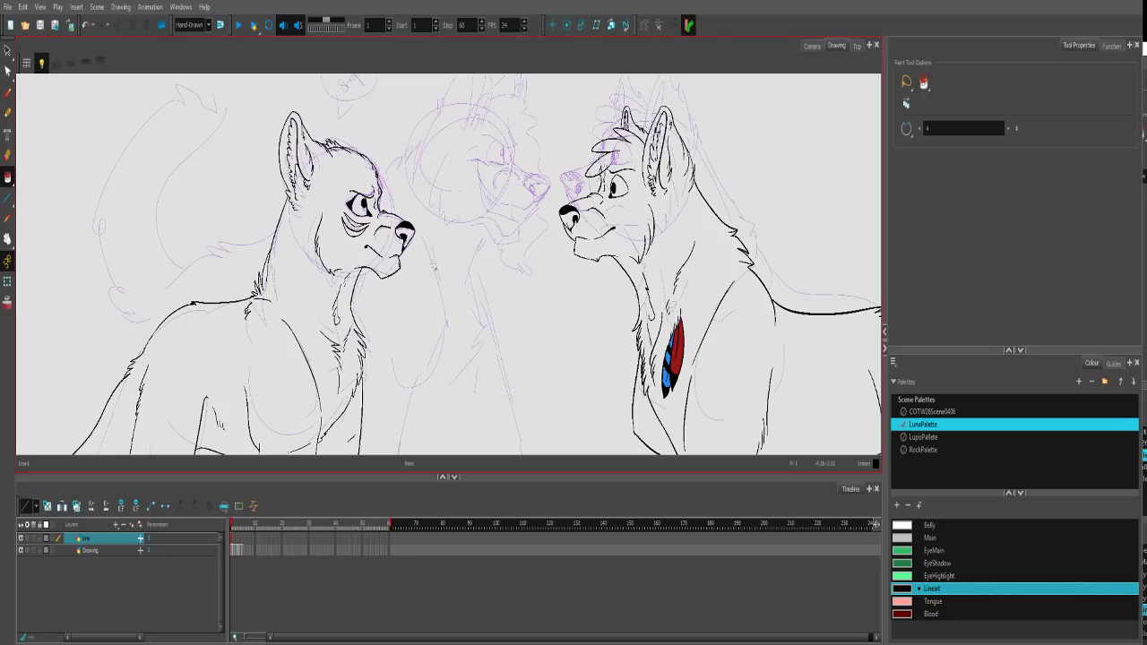
pyautogui.doubleClick(87, 542)
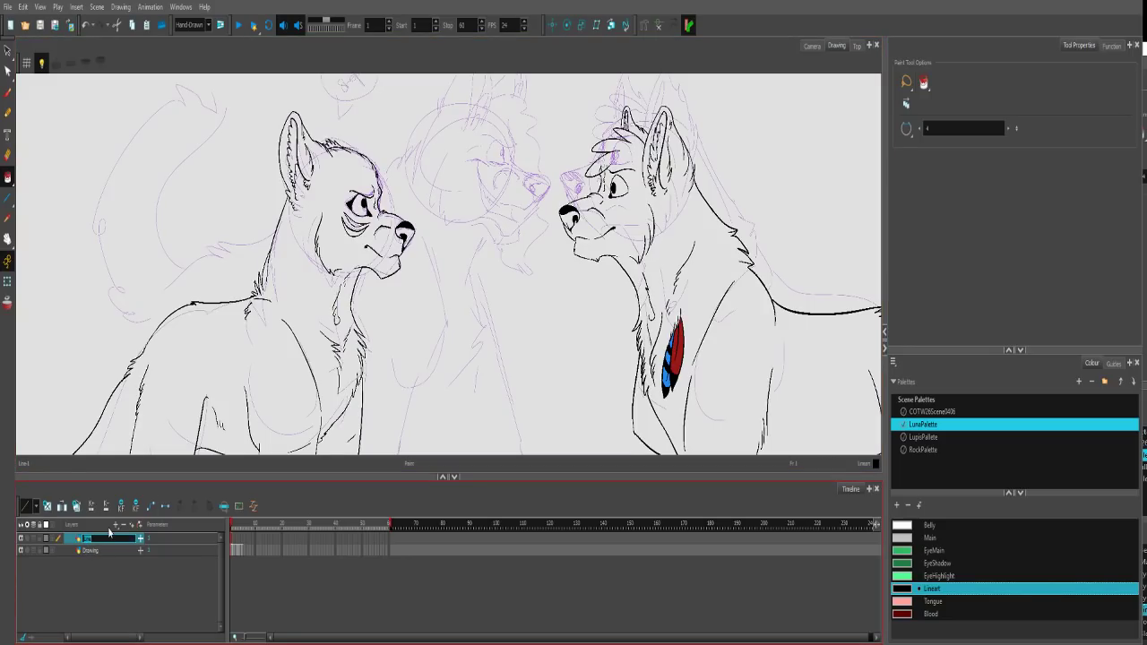
pyautogui.click(211, 374)
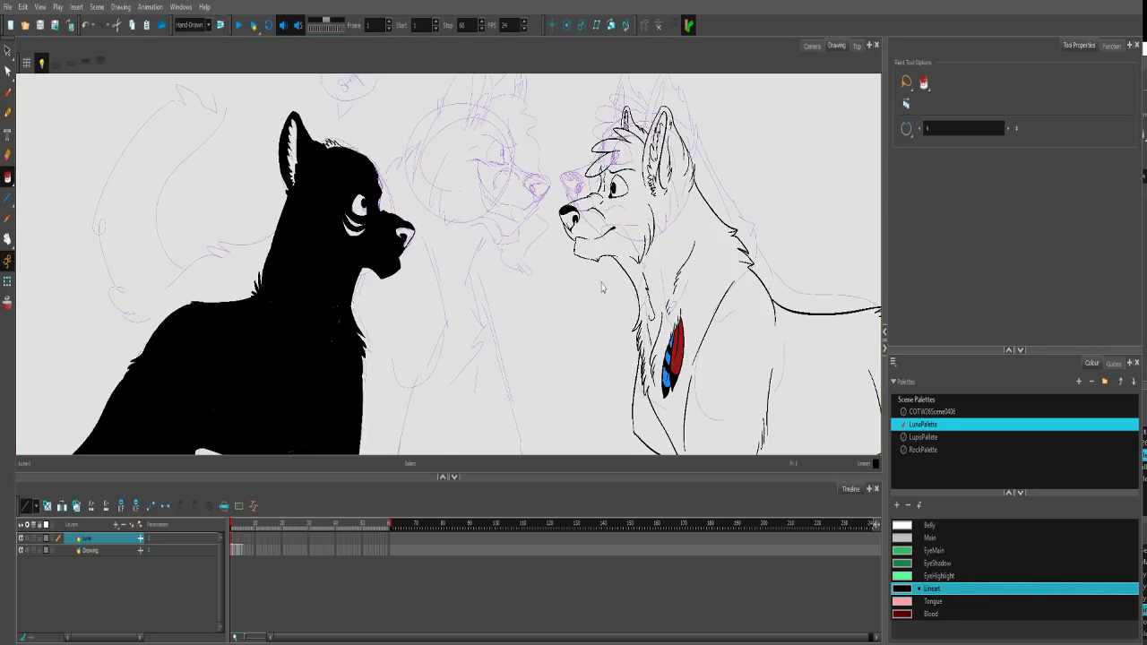
pyautogui.click(548, 348)
pyautogui.hotkey('ctrl', 'z')
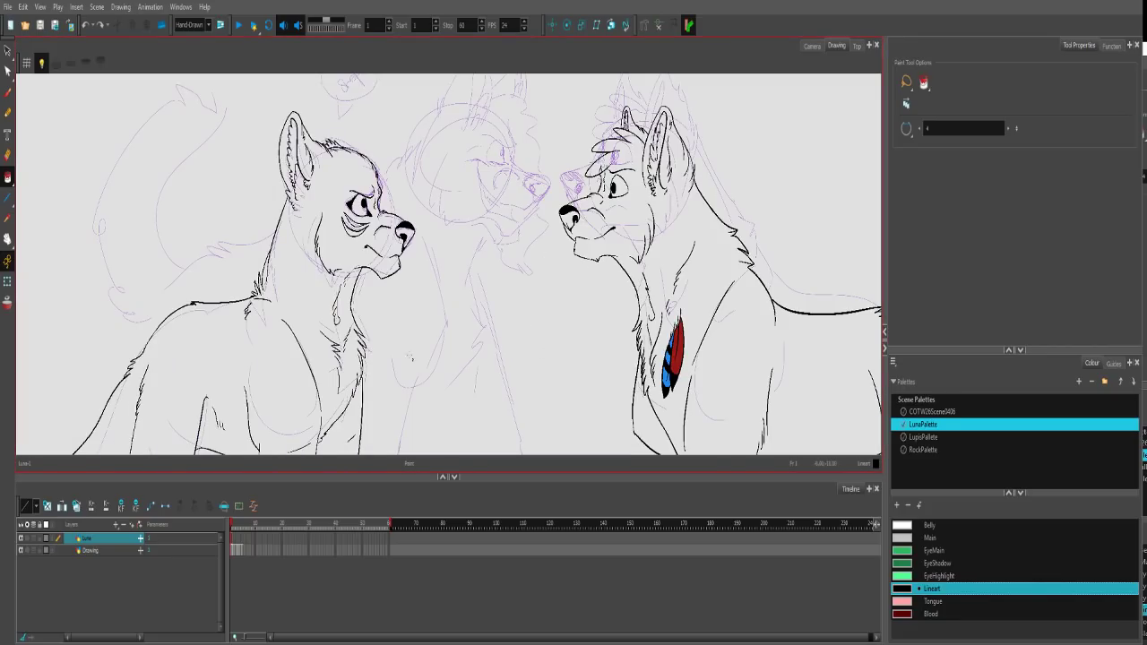
# Add two drawing layers named Lupis and Rock above the Luna layer.
pyautogui.click(181, 509)
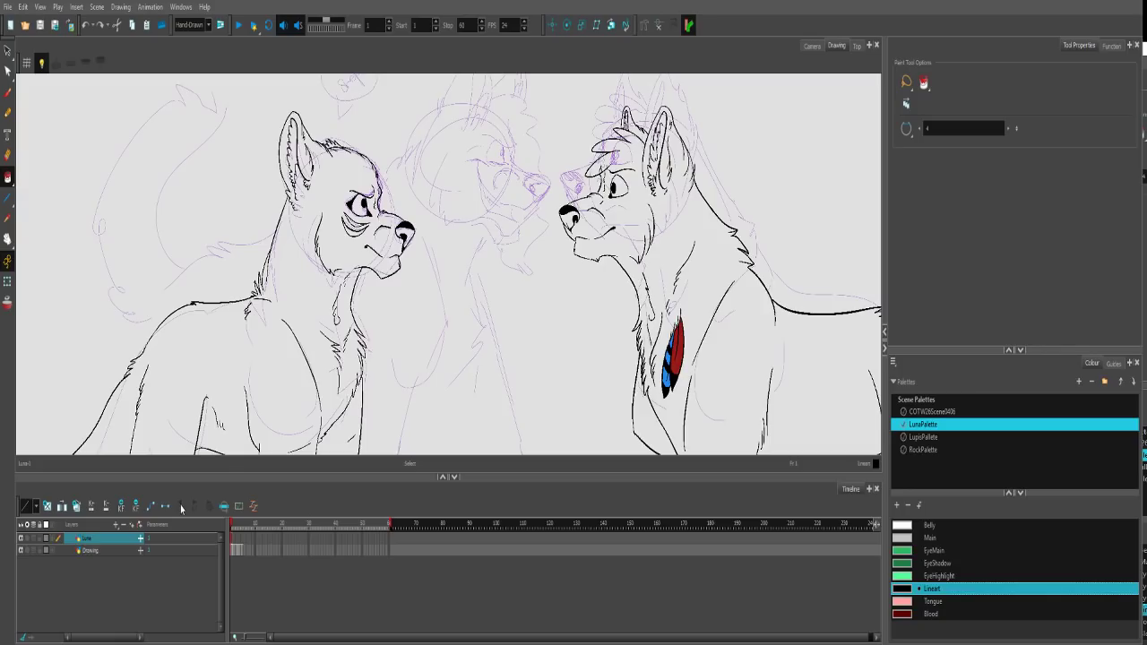
pyautogui.click(180, 508)
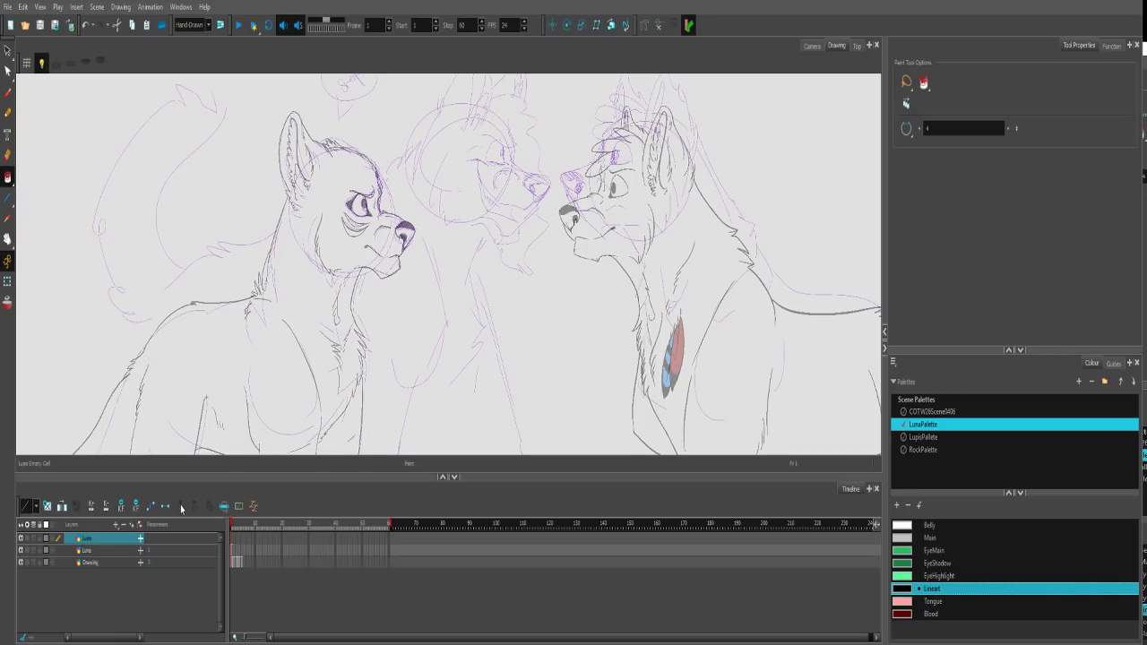
pyautogui.click(180, 508)
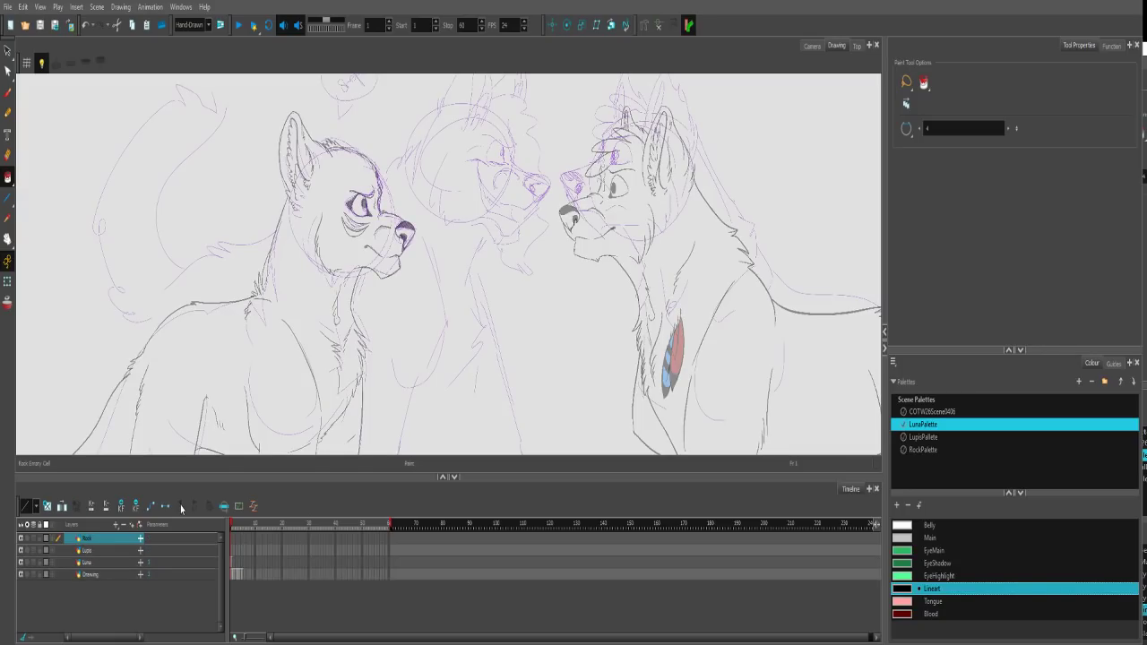
pyautogui.click(607, 348)
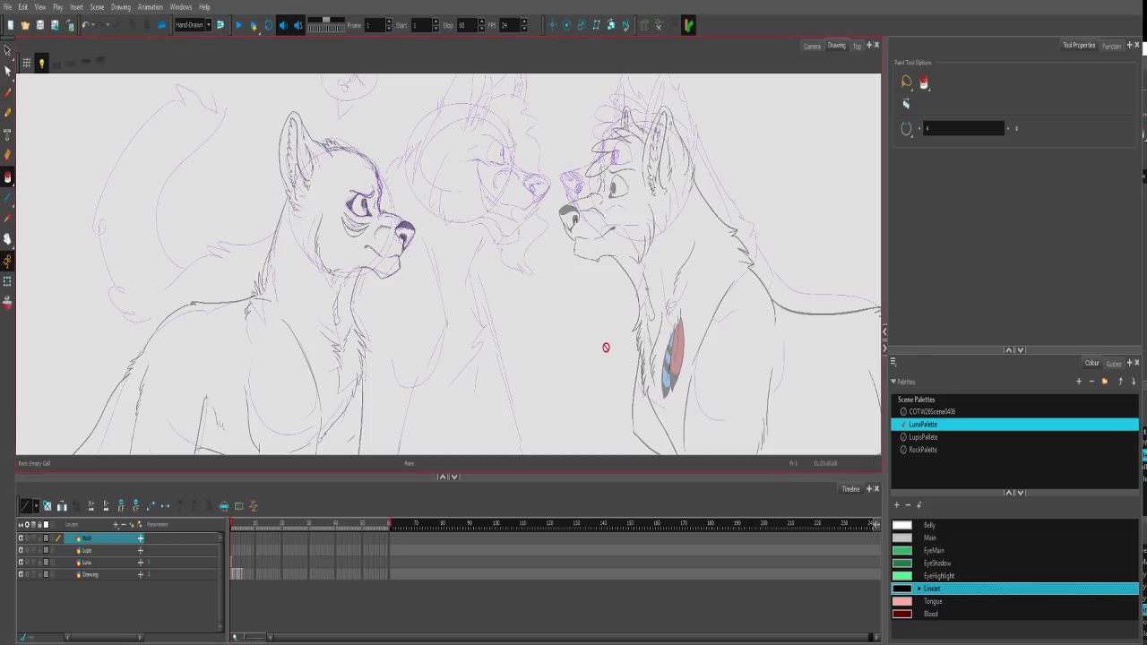
# Cut the right-hand wolf's line art out of the Luna layer and paste it into the Lupis layer's first frame.
pyautogui.click(217, 562)
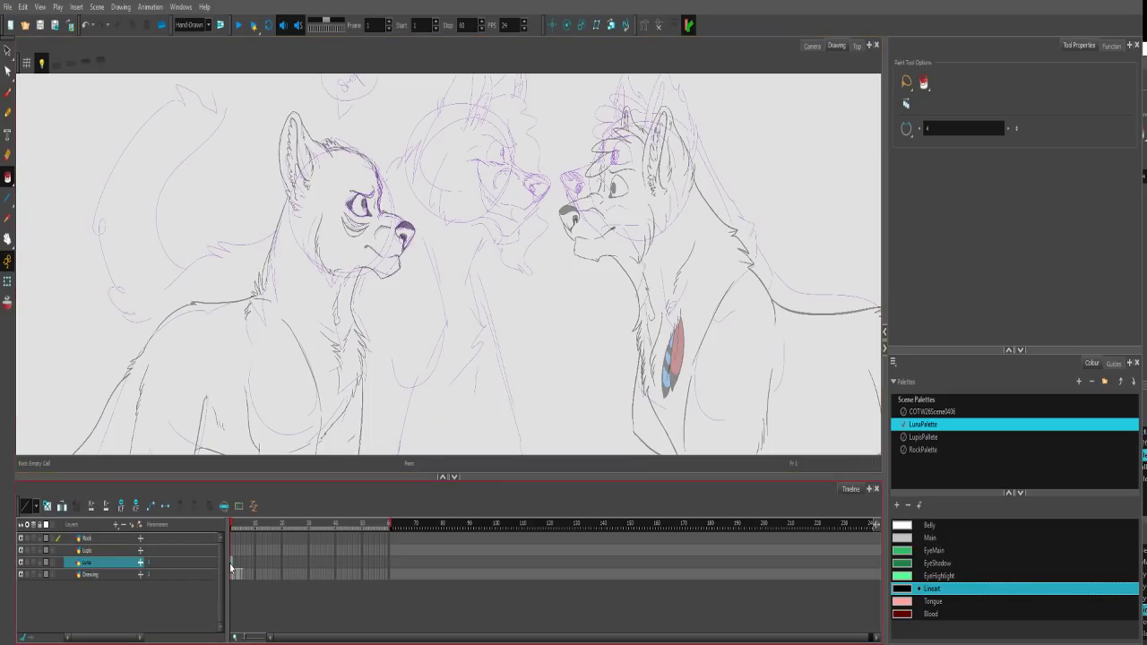
pyautogui.click(7, 51)
pyautogui.moveTo(564, 116)
pyautogui.mouseDown()
pyautogui.moveTo(476, 325)
pyautogui.moveTo(822, 123)
pyautogui.moveTo(573, 110)
pyautogui.mouseUp()
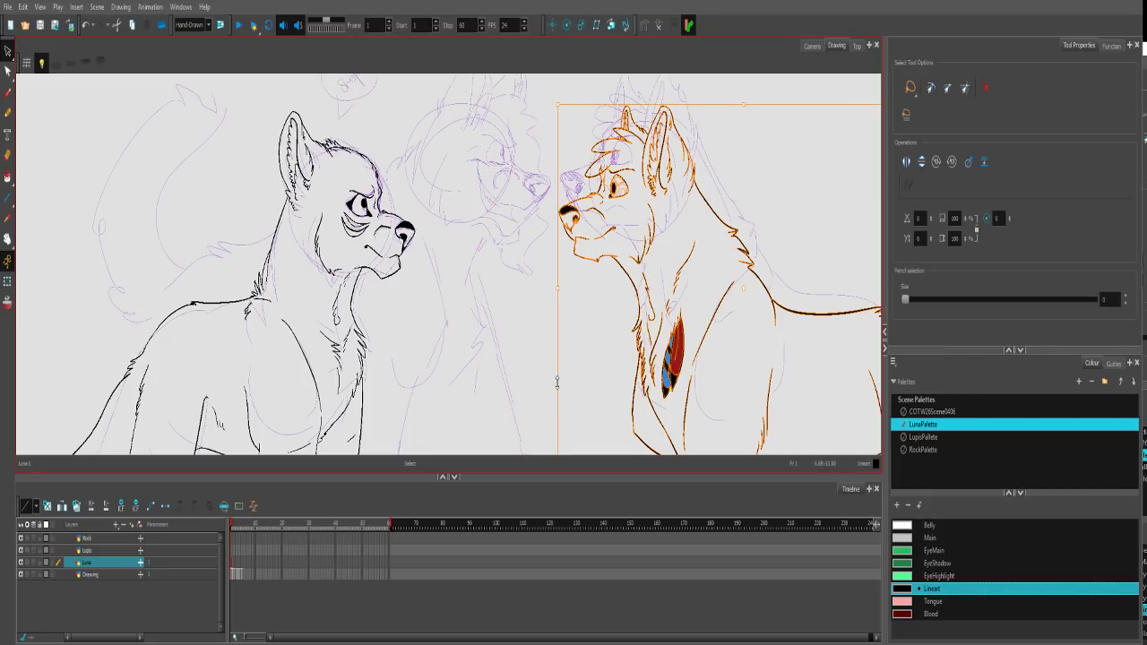
pyautogui.press('Delete')
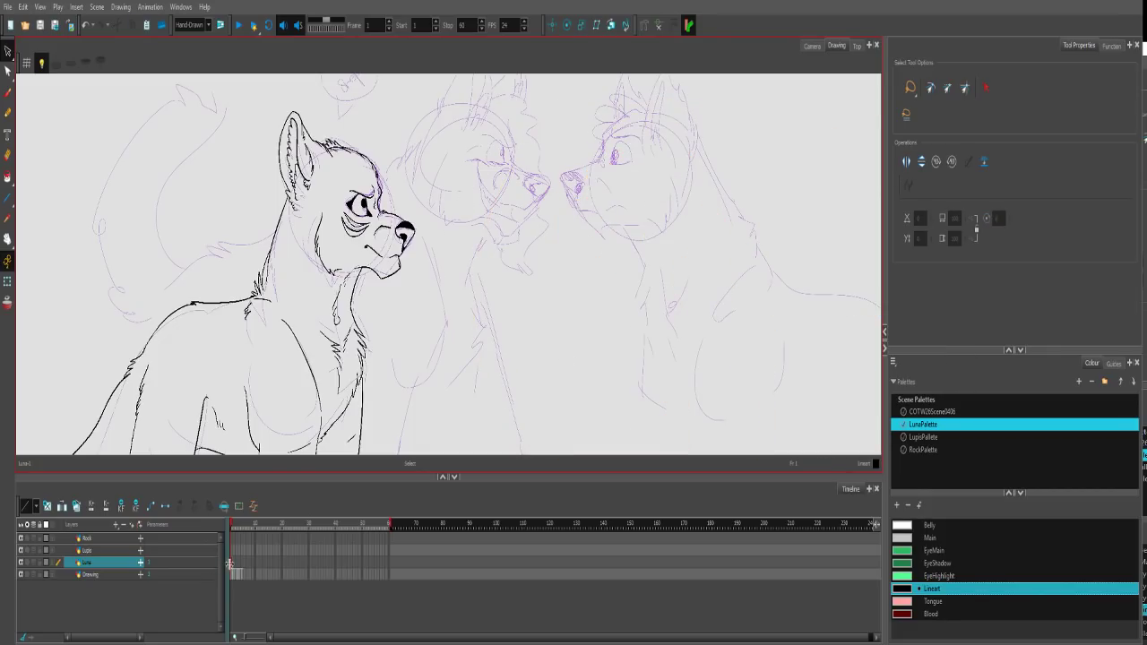
pyautogui.click(229, 549)
pyautogui.moveTo(545, 289); pyautogui.dragTo(463, 296)
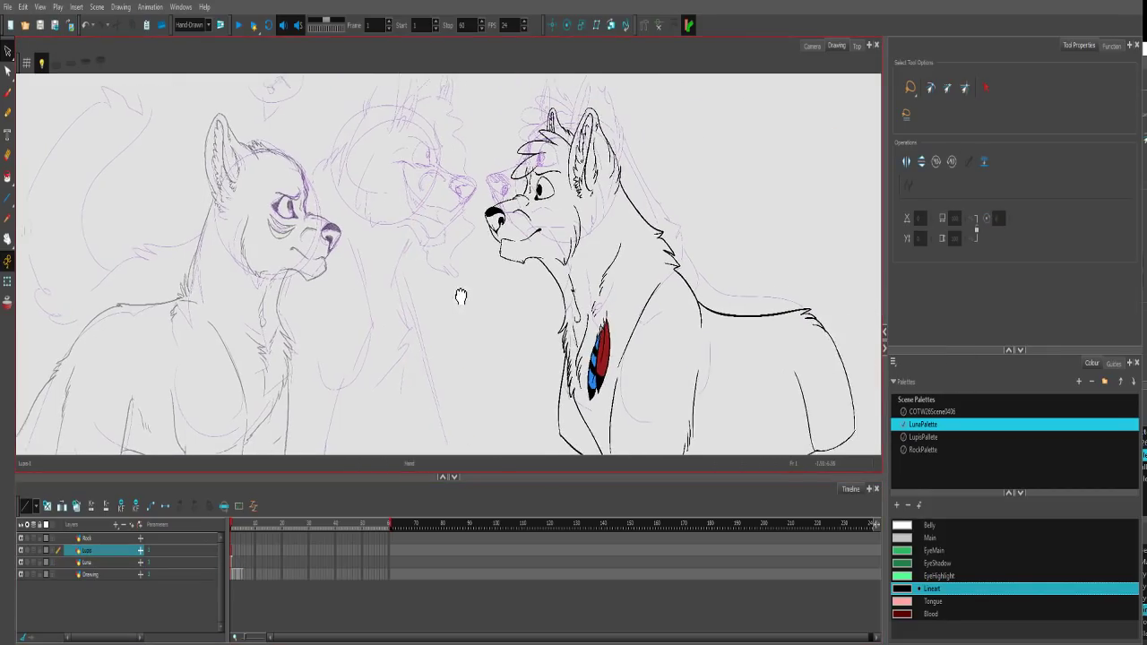
pyautogui.press('1')
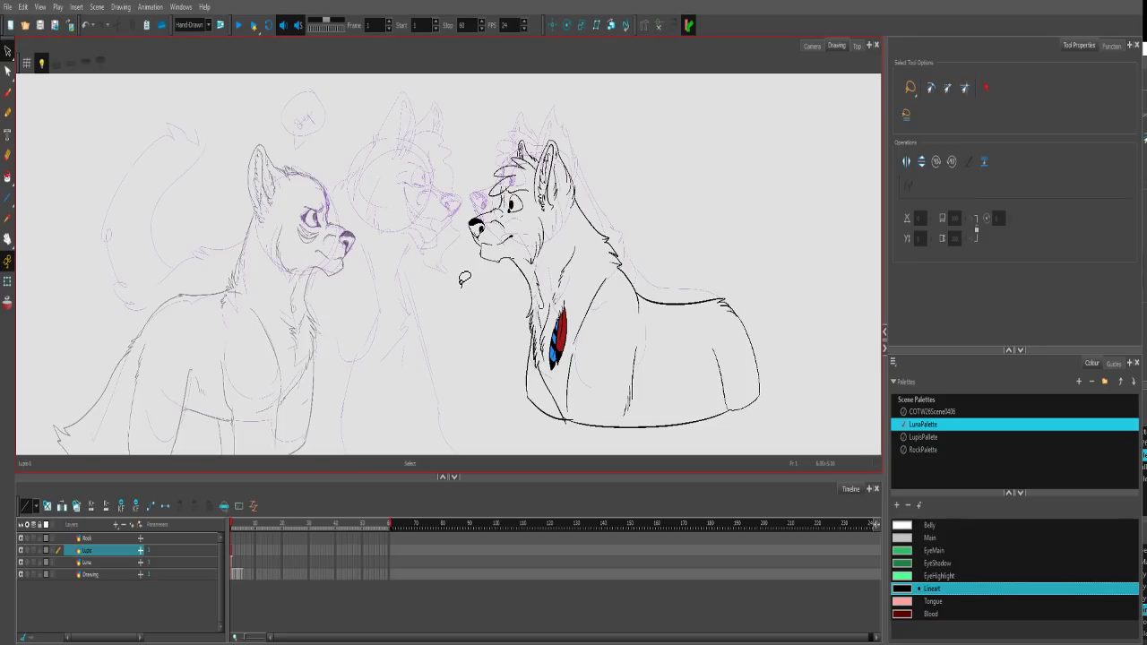
# Make the Rock layer's first frame active and choose the Brush with the Brush 2 preset for the middle wolf.
pyautogui.click(236, 539)
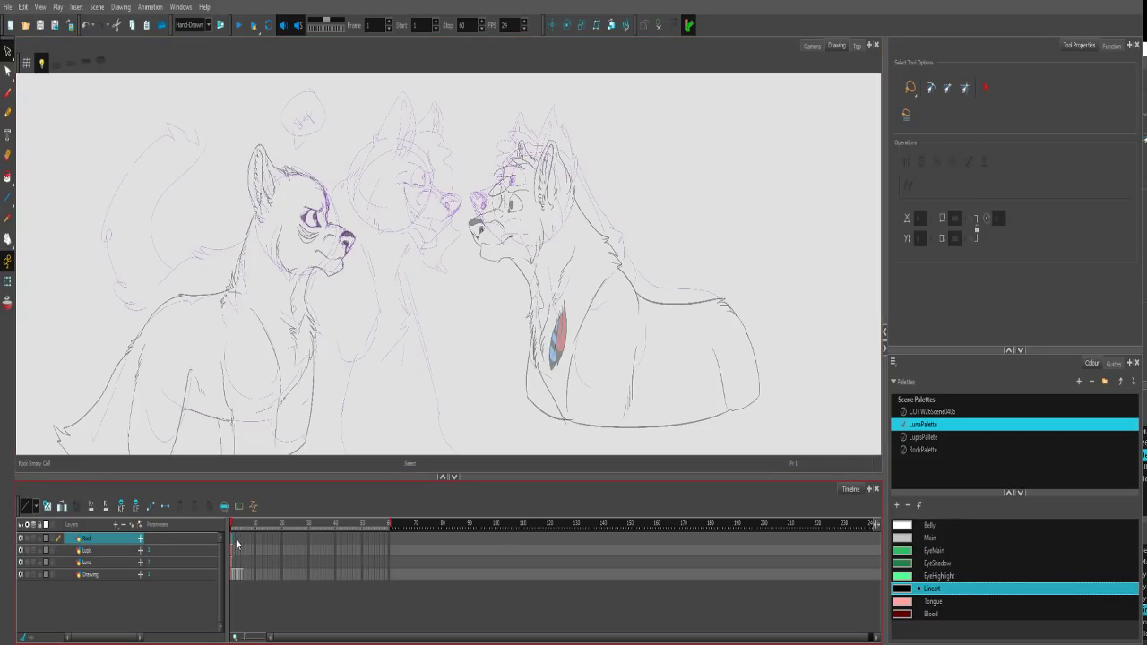
pyautogui.scroll(2, 377, 353)
pyautogui.scroll(2, 450, 262)
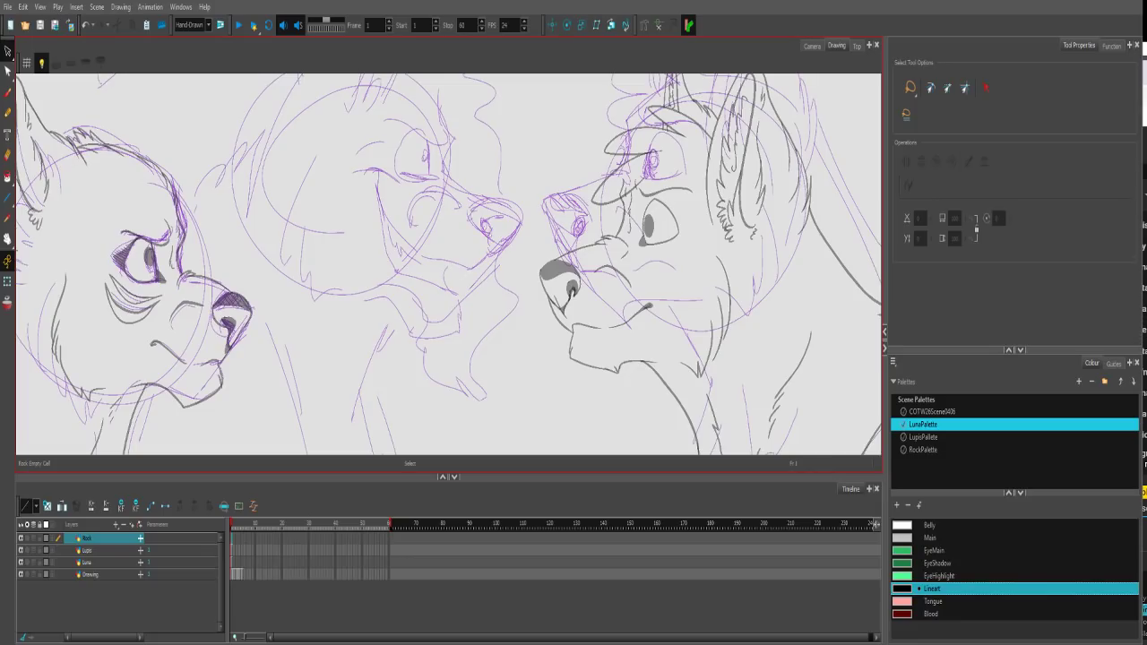
pyautogui.moveTo(443, 204); pyautogui.dragTo(467, 319)
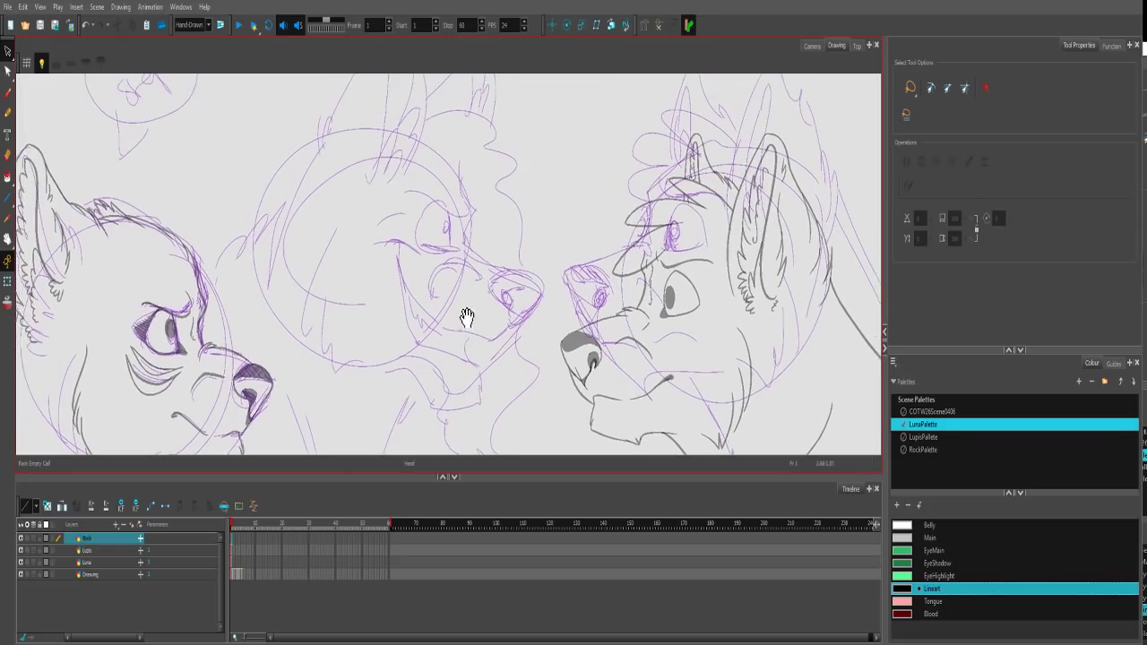
pyautogui.press('2')
pyautogui.press('2')
pyautogui.moveTo(457, 228); pyautogui.dragTo(460, 280)
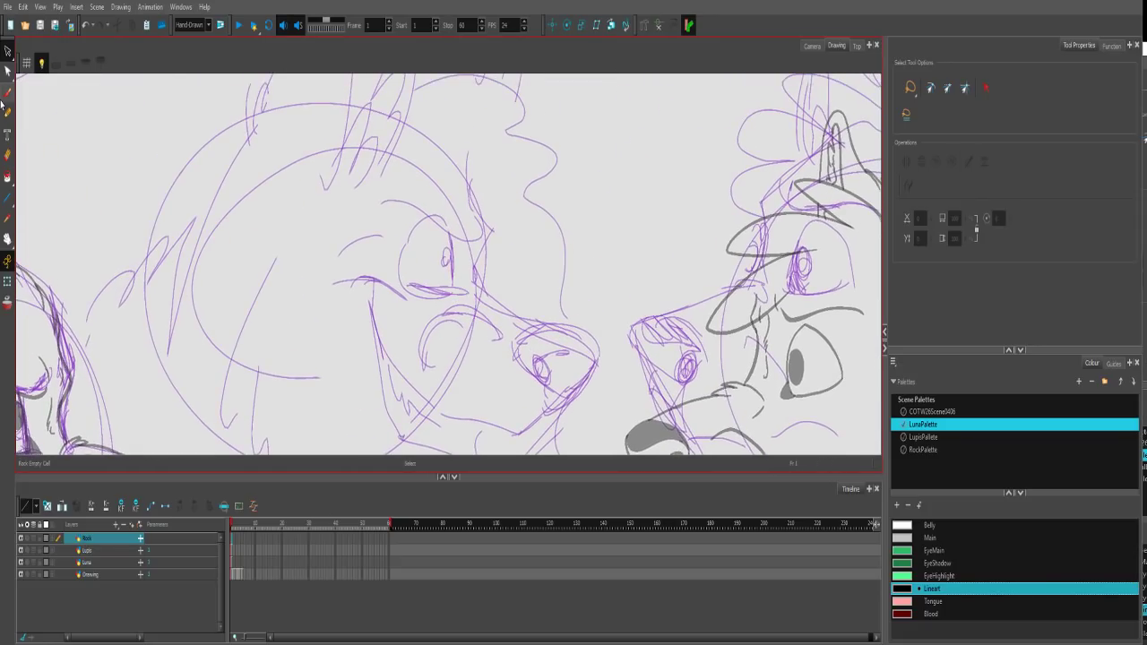
pyautogui.click(7, 93)
pyautogui.scroll(2, 548, 343)
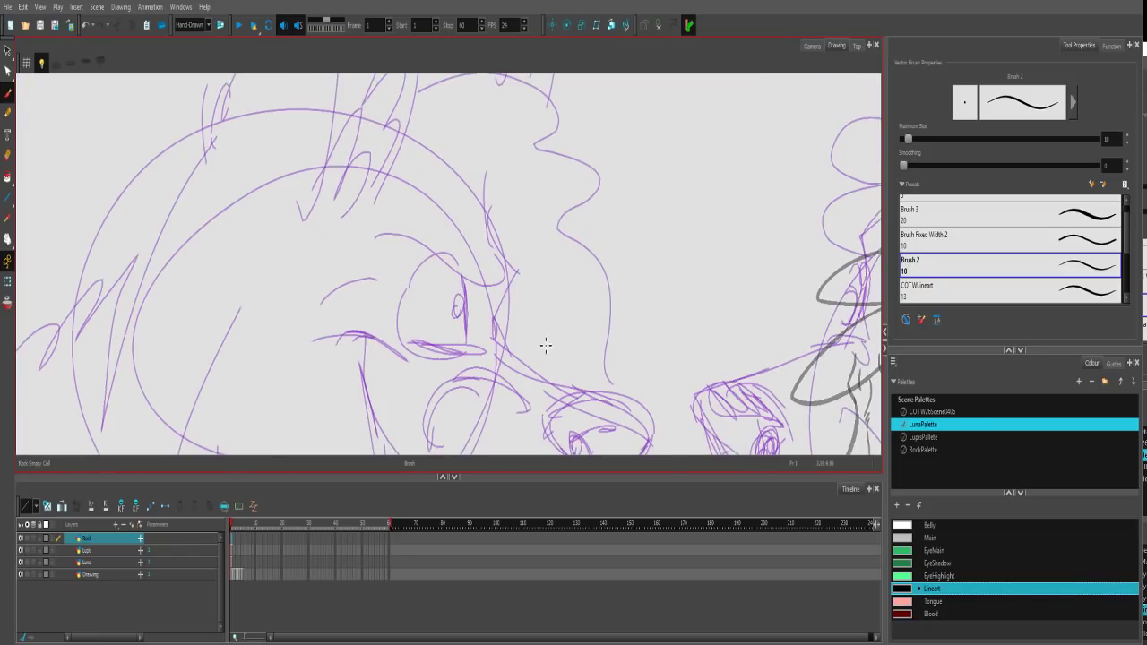
pyautogui.moveTo(497, 335)
pyautogui.mouseDown()
pyautogui.moveTo(512, 356)
pyautogui.moveTo(516, 280)
pyautogui.mouseUp()
pyautogui.moveTo(466, 178); pyautogui.dragTo(536, 333)
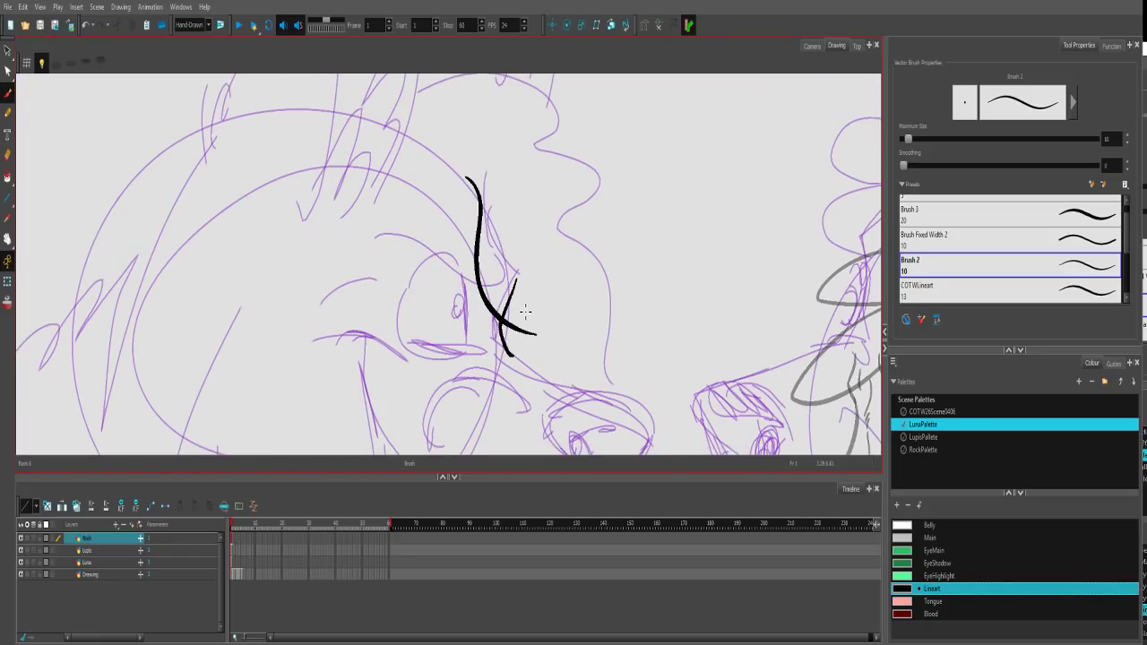
pyautogui.hotkey('ctrl', 'z')
pyautogui.hotkey('ctrl', 'z')
pyautogui.hotkey('ctrl', 'z')
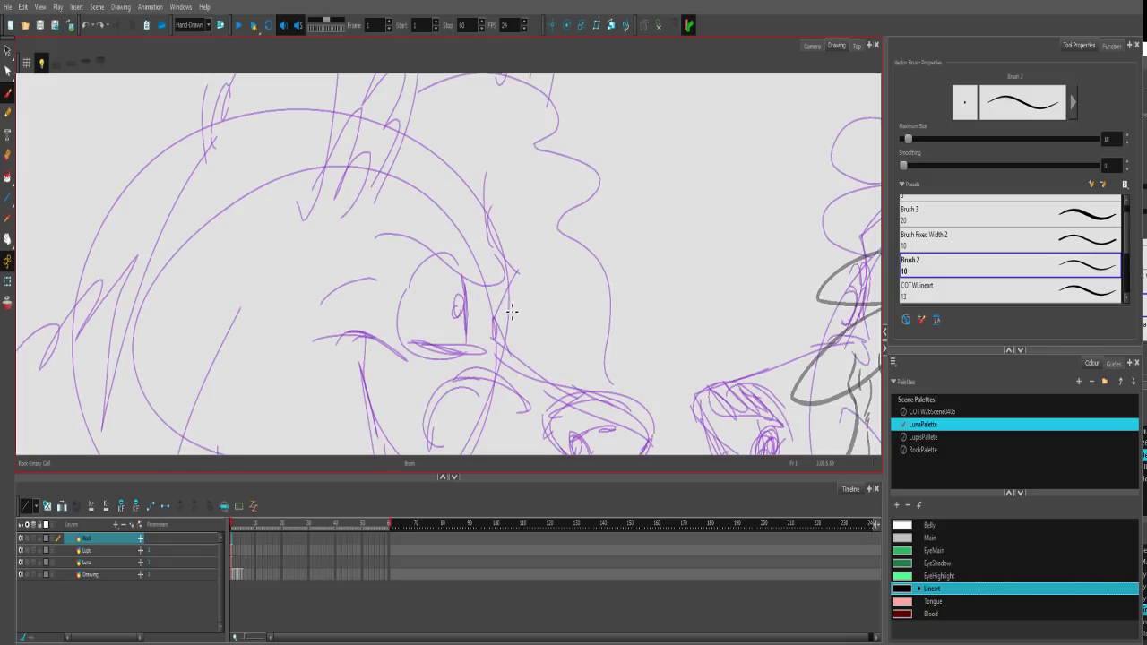
# Ink the outline of the middle wolf's near ear, with fur tufts at the base of both edges.
pyautogui.scroll(-4, 517, 306)
pyautogui.moveTo(573, 317); pyautogui.dragTo(557, 217)
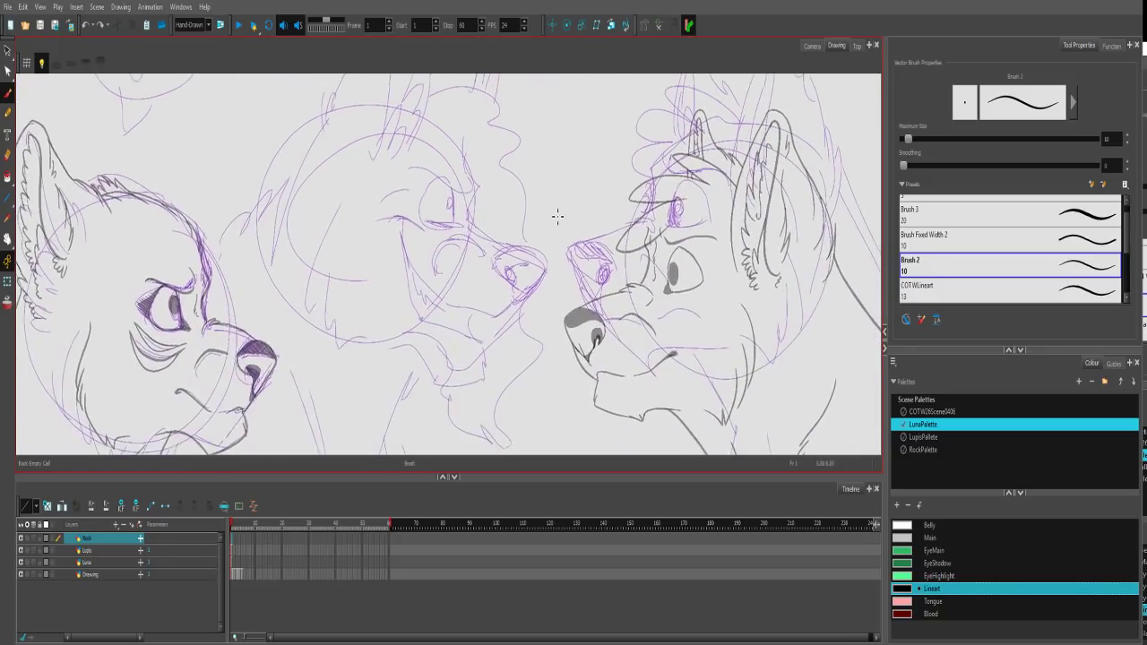
pyautogui.scroll(6, 568, 208)
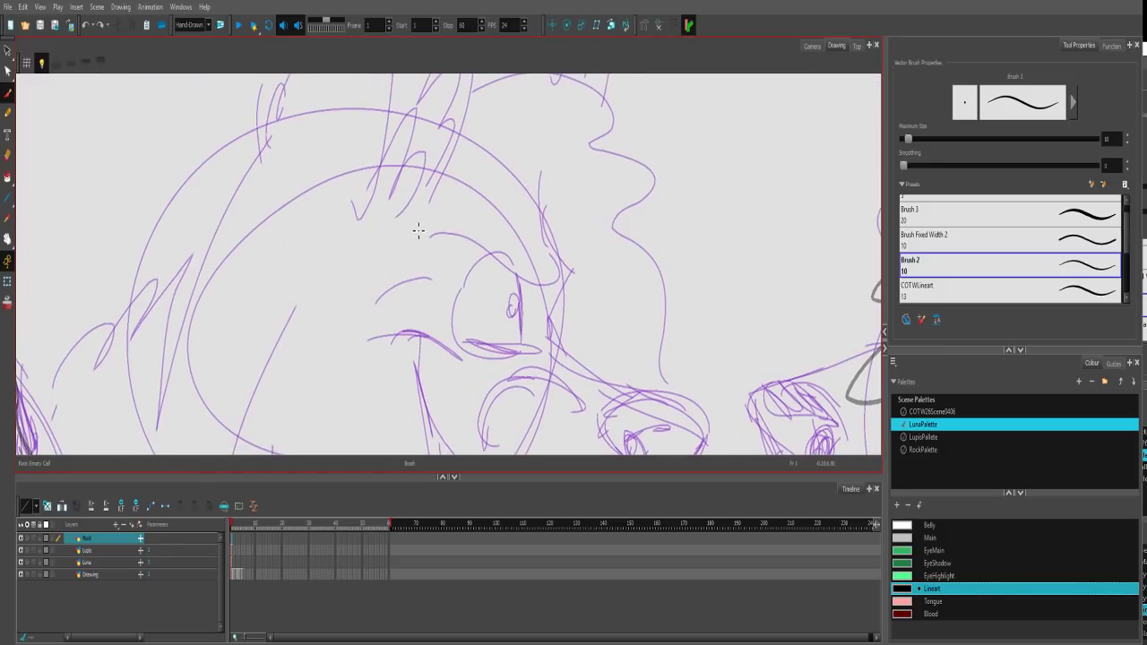
pyautogui.moveTo(422, 243); pyautogui.dragTo(444, 384)
pyautogui.moveTo(312, 362)
pyautogui.mouseDown()
pyautogui.moveTo(324, 262)
pyautogui.moveTo(343, 289)
pyautogui.mouseUp()
pyautogui.moveTo(385, 227); pyautogui.dragTo(371, 322)
pyautogui.moveTo(324, 351)
pyautogui.mouseDown()
pyautogui.moveTo(467, 151)
pyautogui.moveTo(517, 452)
pyautogui.mouseUp()
pyautogui.moveTo(513, 379); pyautogui.dragTo(536, 250)
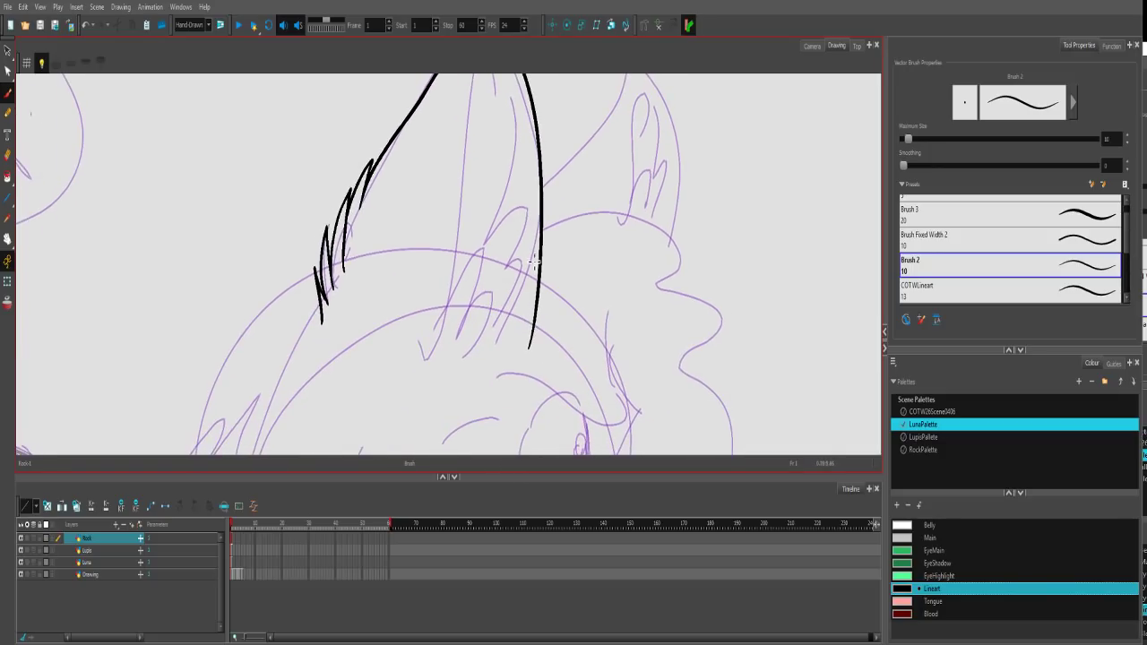
pyautogui.moveTo(532, 355)
pyautogui.mouseDown()
pyautogui.moveTo(546, 336)
pyautogui.moveTo(524, 394)
pyautogui.mouseUp()
# Ink the long inner fold of the near ear and short fur strokes along its rear side.
pyautogui.moveTo(493, 211); pyautogui.dragTo(498, 257)
pyautogui.moveTo(508, 197); pyautogui.dragTo(511, 226)
pyautogui.moveTo(511, 151); pyautogui.dragTo(448, 425)
pyautogui.moveTo(456, 377)
pyautogui.mouseDown()
pyautogui.moveTo(434, 310)
pyautogui.moveTo(412, 332)
pyautogui.moveTo(410, 217)
pyautogui.moveTo(427, 177)
pyautogui.moveTo(423, 216)
pyautogui.mouseUp()
pyautogui.moveTo(460, 162); pyautogui.dragTo(446, 269)
pyautogui.moveTo(423, 181); pyautogui.dragTo(424, 235)
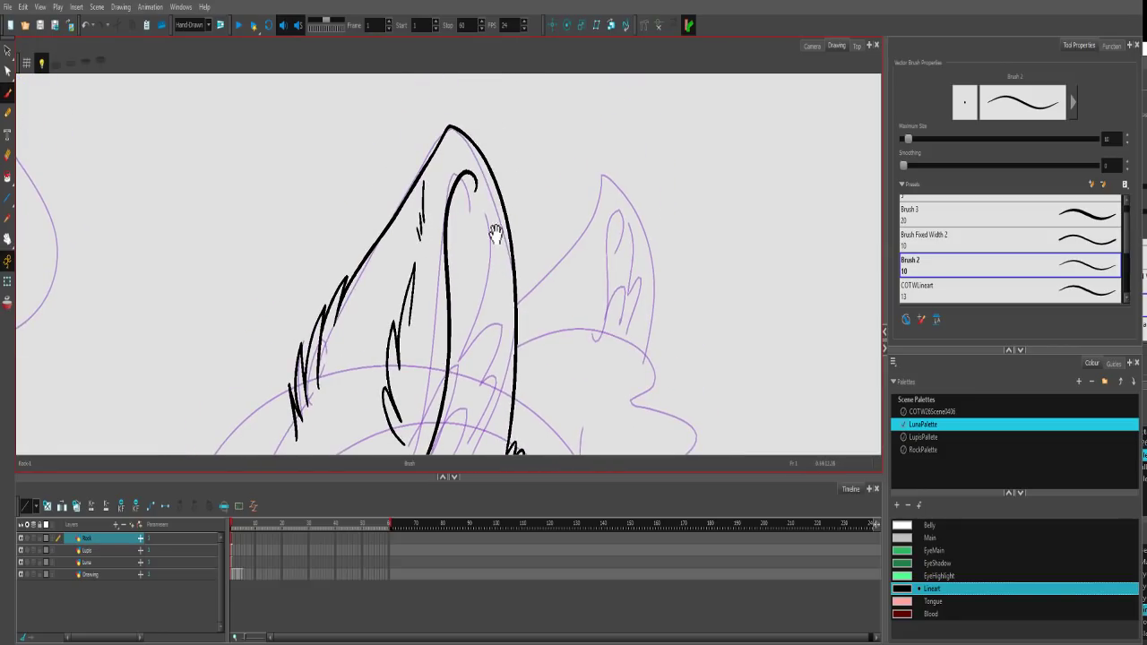
# Ink jagged fur tufts down the front inside edge of the near ear to its base.
pyautogui.moveTo(476, 189)
pyautogui.mouseDown()
pyautogui.moveTo(473, 223)
pyautogui.moveTo(491, 266)
pyautogui.moveTo(477, 294)
pyautogui.mouseUp()
pyautogui.moveTo(487, 347); pyautogui.dragTo(500, 223)
pyautogui.moveTo(501, 127)
pyautogui.mouseDown()
pyautogui.moveTo(509, 349)
pyautogui.moveTo(493, 380)
pyautogui.mouseUp()
pyautogui.moveTo(515, 304)
pyautogui.mouseDown()
pyautogui.moveTo(508, 292)
pyautogui.moveTo(471, 295)
pyautogui.moveTo(489, 375)
pyautogui.mouseUp()
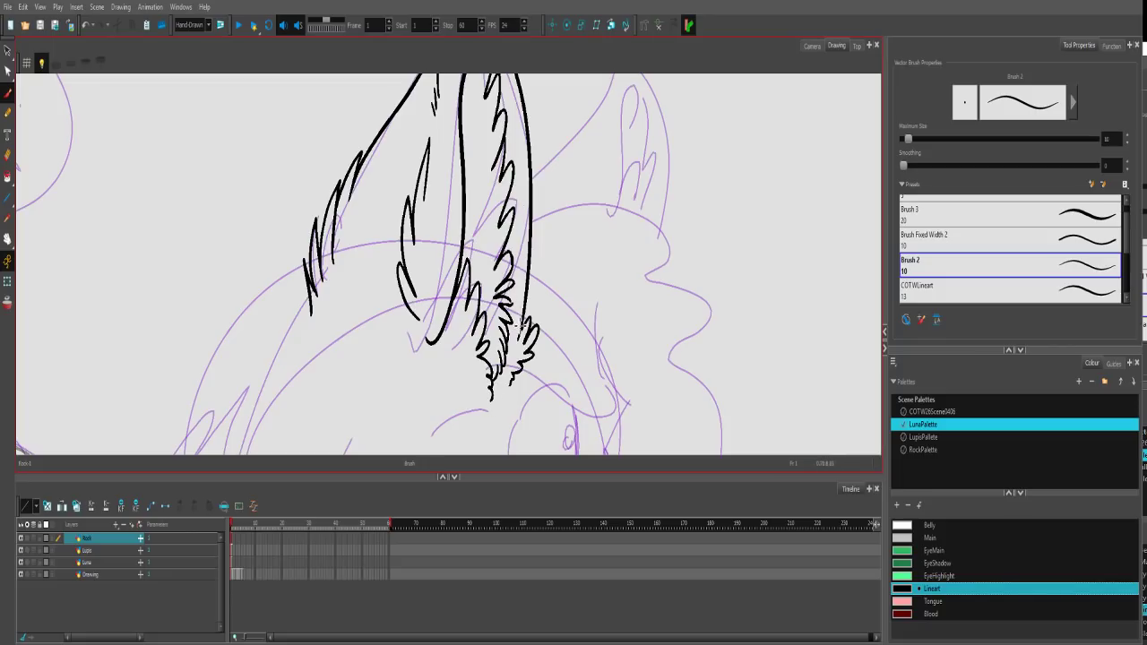
# Add the remaining fur strokes inside the near ear's narrow opening, next to the long inner fold.
pyautogui.press('space')
pyautogui.moveTo(527, 234); pyautogui.dragTo(512, 339)
pyautogui.moveTo(484, 179)
pyautogui.mouseDown()
pyautogui.moveTo(463, 239)
pyautogui.moveTo(477, 358)
pyautogui.mouseUp()
pyautogui.hotkey('ctrl', 'z')
pyautogui.moveTo(463, 195); pyautogui.dragTo(463, 266)
pyautogui.moveTo(467, 364); pyautogui.dragTo(478, 338)
pyautogui.moveTo(576, 302)
pyautogui.mouseDown()
pyautogui.moveTo(510, 133)
pyautogui.moveTo(588, 135)
pyautogui.mouseUp()
pyautogui.scroll(-5, 588, 135)
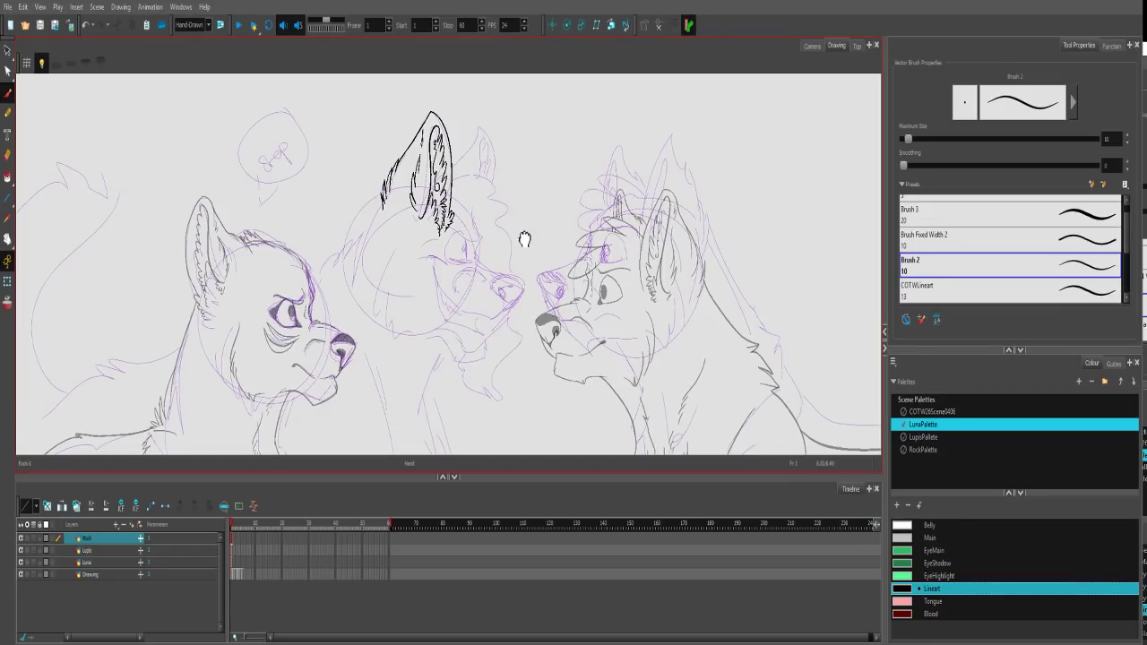
# Ink the middle wolf's eye outline with a slanted lower lid, small pupil and dark inner corner.
pyautogui.scroll(8, 525, 242)
pyautogui.scroll(2, 455, 209)
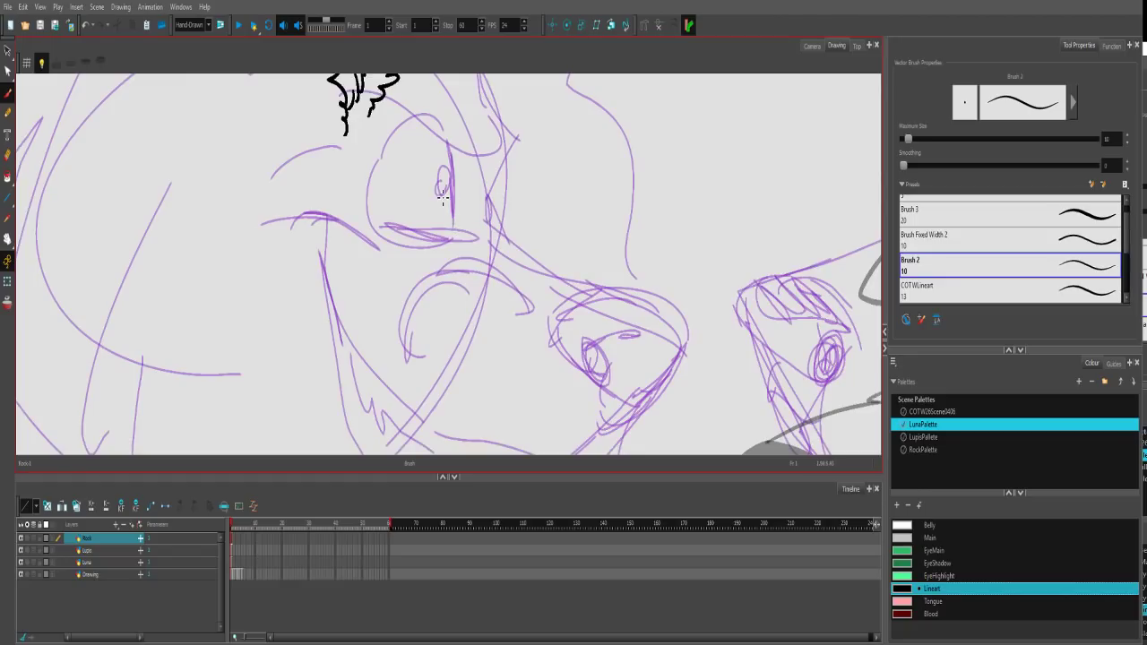
pyautogui.moveTo(459, 229); pyautogui.dragTo(453, 146)
pyautogui.hotkey('ctrl', 'z')
pyautogui.press('space')
pyautogui.moveTo(647, 176)
pyautogui.mouseDown()
pyautogui.moveTo(497, 173)
pyautogui.moveTo(622, 177)
pyautogui.mouseUp()
pyautogui.moveTo(430, 232)
pyautogui.mouseDown()
pyautogui.moveTo(428, 145)
pyautogui.moveTo(373, 140)
pyautogui.moveTo(383, 127)
pyautogui.moveTo(391, 140)
pyautogui.moveTo(347, 190)
pyautogui.moveTo(358, 228)
pyautogui.mouseUp()
pyautogui.hotkey('ctrl', 'z')
pyautogui.moveTo(427, 234); pyautogui.dragTo(362, 205)
pyautogui.moveTo(369, 135)
pyautogui.mouseDown()
pyautogui.moveTo(348, 174)
pyautogui.moveTo(360, 204)
pyautogui.mouseUp()
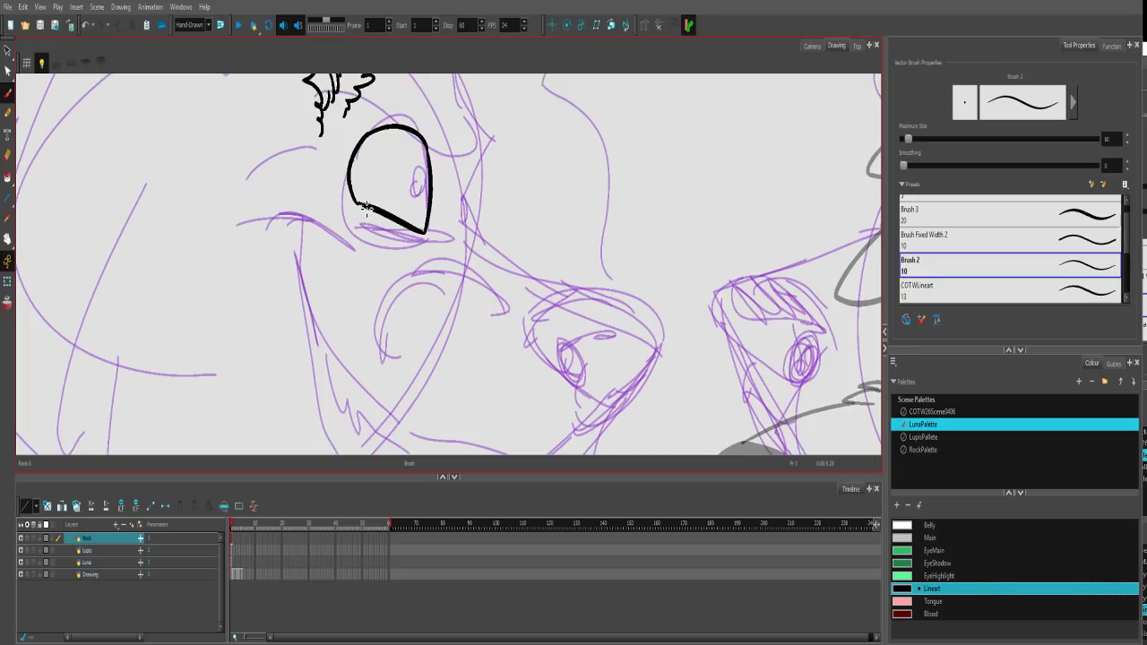
pyautogui.moveTo(421, 170); pyautogui.dragTo(394, 233)
# Ink the middle wolf's lowered brow line and the creased forehead contour in front of the eye.
pyautogui.moveTo(343, 158)
pyautogui.mouseDown()
pyautogui.moveTo(372, 171)
pyautogui.moveTo(439, 236)
pyautogui.moveTo(351, 175)
pyautogui.moveTo(443, 252)
pyautogui.mouseUp()
pyautogui.hotkey('ctrl', 'z')
pyautogui.hotkey('ctrl', 'z')
pyautogui.moveTo(342, 168)
pyautogui.mouseDown()
pyautogui.moveTo(412, 213)
pyautogui.moveTo(445, 251)
pyautogui.moveTo(455, 296)
pyautogui.moveTo(469, 246)
pyautogui.moveTo(457, 209)
pyautogui.moveTo(443, 235)
pyautogui.mouseUp()
pyautogui.hotkey('ctrl', 'z')
pyautogui.moveTo(428, 177); pyautogui.dragTo(443, 234)
pyautogui.moveTo(437, 156); pyautogui.dragTo(450, 215)
pyautogui.moveTo(389, 293)
pyautogui.mouseDown()
pyautogui.moveTo(398, 266)
pyautogui.moveTo(419, 279)
pyautogui.mouseUp()
pyautogui.moveTo(420, 280)
pyautogui.mouseDown()
pyautogui.moveTo(390, 261)
pyautogui.moveTo(412, 263)
pyautogui.moveTo(418, 276)
pyautogui.moveTo(403, 281)
pyautogui.moveTo(360, 268)
pyautogui.moveTo(403, 211)
pyautogui.mouseUp()
pyautogui.hotkey('ctrl', 'z')
# Ink the wrinkled bridge of the middle wolf's muzzle from the inner eye corner down to the nose.
pyautogui.scroll(-4, 487, 247)
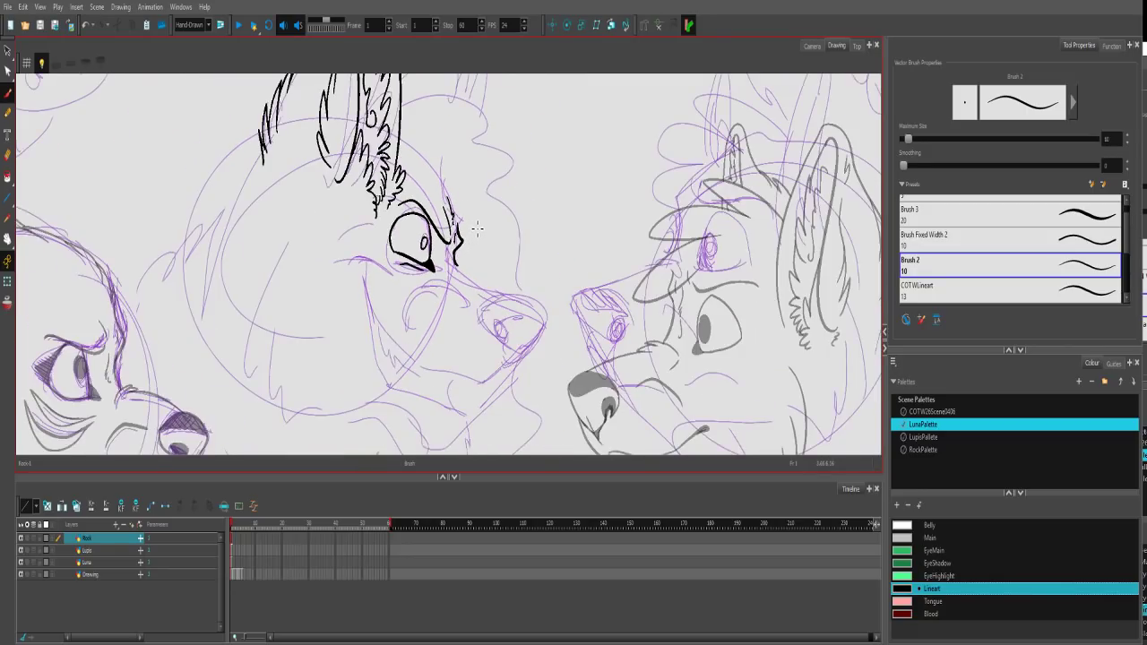
pyautogui.scroll(4, 475, 235)
pyautogui.moveTo(464, 258)
pyautogui.mouseDown()
pyautogui.moveTo(439, 292)
pyautogui.moveTo(484, 280)
pyautogui.mouseUp()
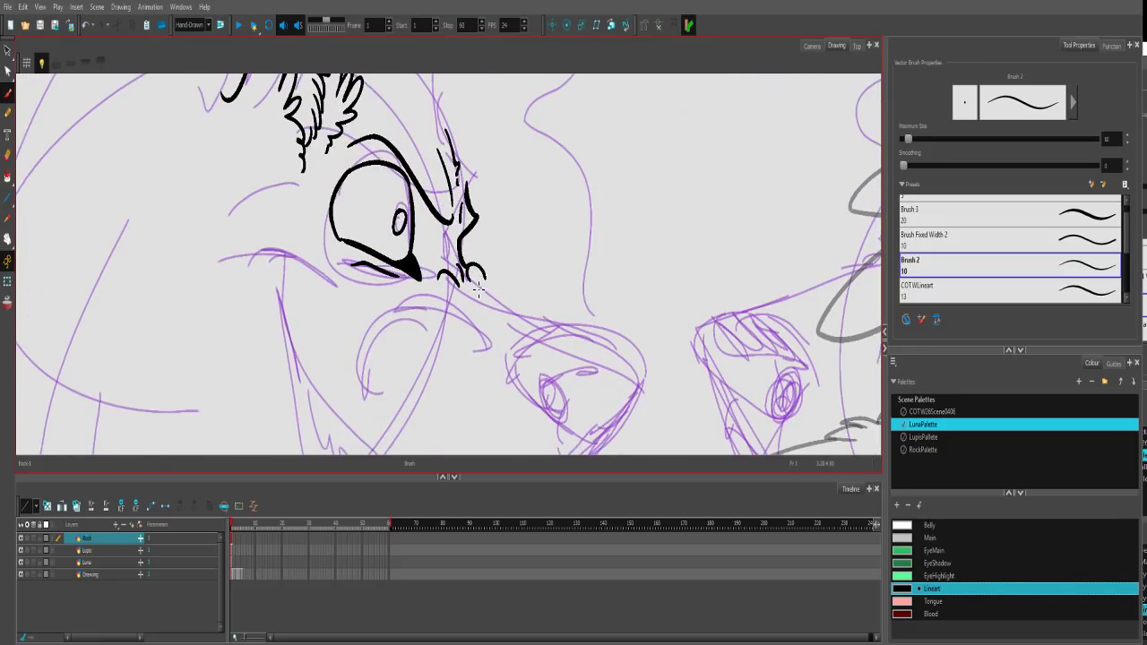
pyautogui.moveTo(486, 283); pyautogui.dragTo(507, 299)
pyautogui.moveTo(438, 282); pyautogui.dragTo(500, 306)
pyautogui.moveTo(567, 332); pyautogui.dragTo(516, 262)
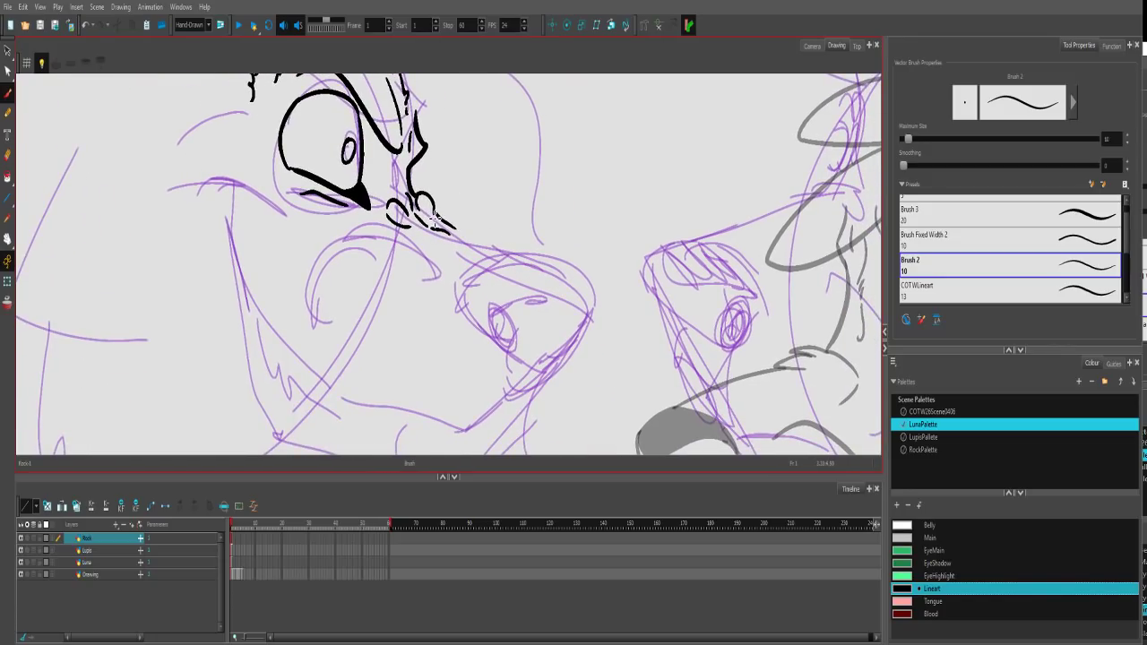
pyautogui.moveTo(432, 206)
pyautogui.mouseDown()
pyautogui.moveTo(445, 220)
pyautogui.moveTo(433, 253)
pyautogui.moveTo(499, 249)
pyautogui.mouseUp()
# Ink the middle wolf's nose with its outer contour, nostril and the line separating the nose top.
pyautogui.hotkey('alt', 'e')
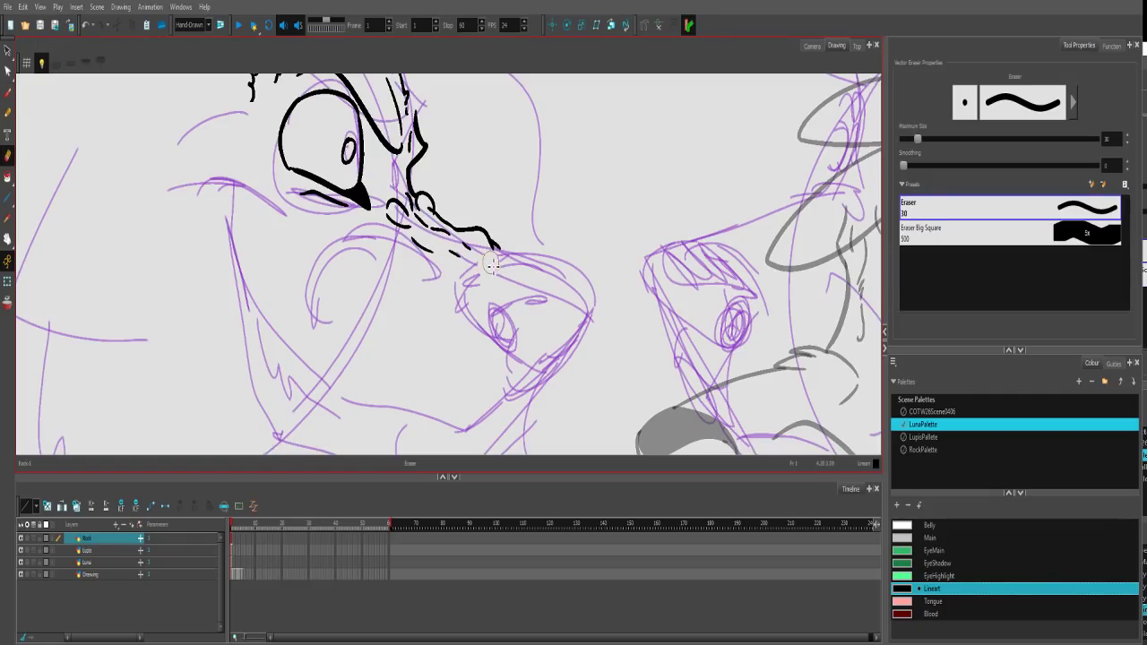
pyautogui.click(7, 91)
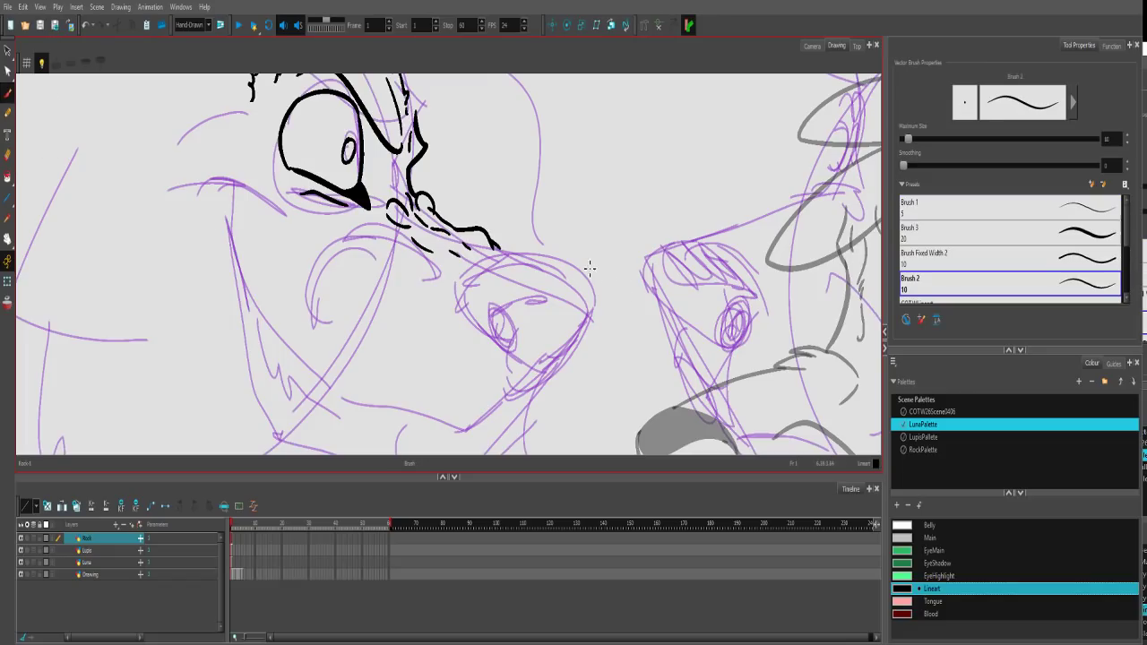
pyautogui.moveTo(498, 259)
pyautogui.mouseDown()
pyautogui.moveTo(590, 289)
pyautogui.moveTo(594, 314)
pyautogui.moveTo(535, 385)
pyautogui.mouseUp()
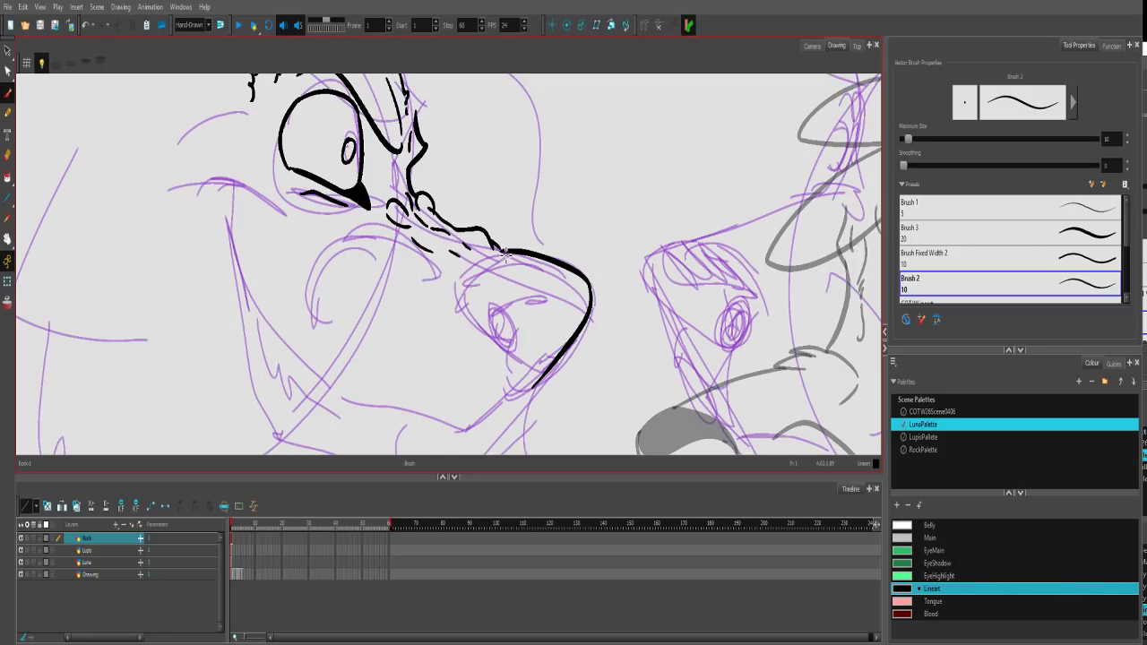
pyautogui.moveTo(508, 253)
pyautogui.mouseDown()
pyautogui.moveTo(463, 303)
pyautogui.moveTo(495, 337)
pyautogui.moveTo(488, 306)
pyautogui.moveTo(521, 329)
pyautogui.moveTo(506, 347)
pyautogui.moveTo(541, 382)
pyautogui.mouseUp()
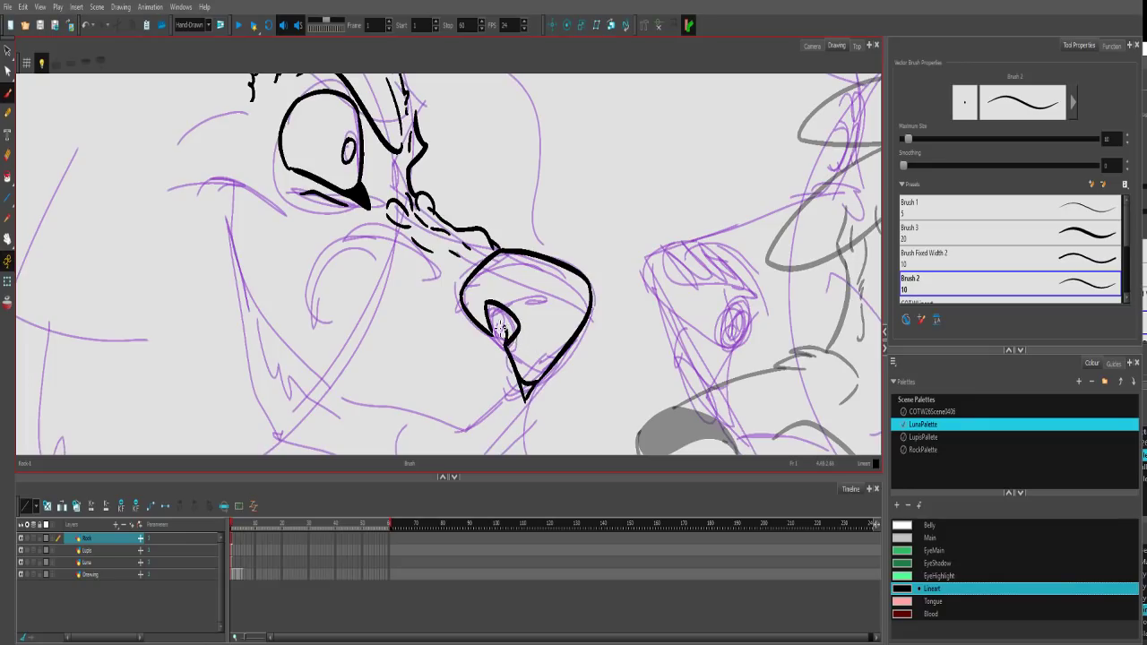
pyautogui.hotkey('ctrl', 'alt')
pyautogui.moveTo(494, 336); pyautogui.dragTo(506, 347)
pyautogui.moveTo(460, 296)
pyautogui.mouseDown()
pyautogui.moveTo(590, 300)
pyautogui.moveTo(565, 306)
pyautogui.mouseUp()
pyautogui.hotkey('alt', 's')
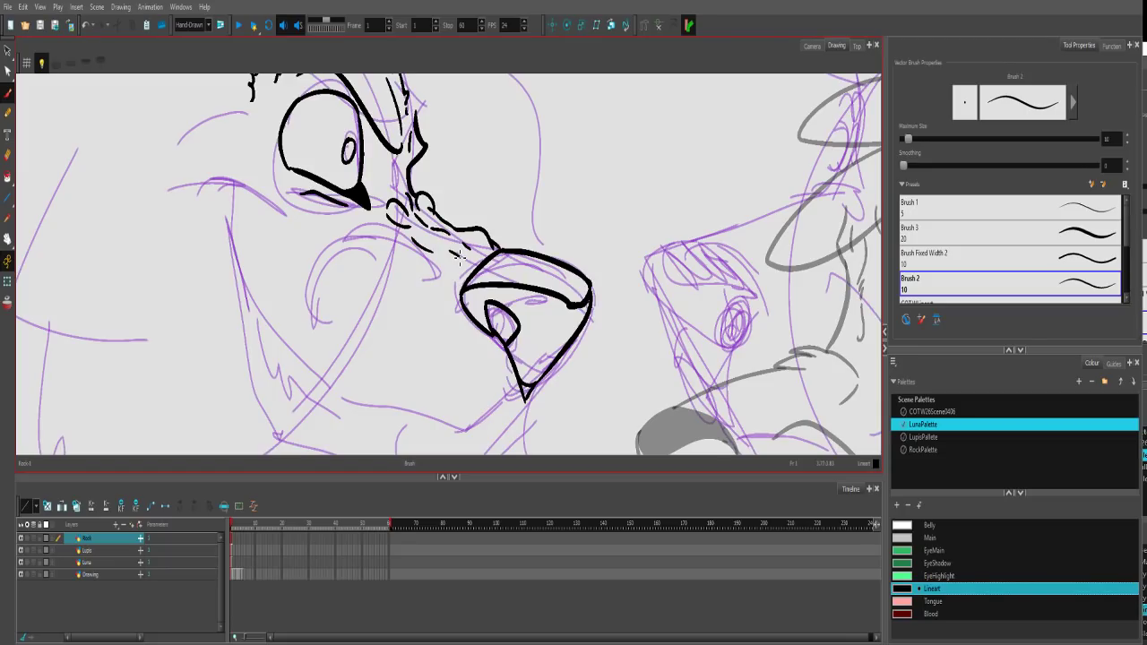
pyautogui.moveTo(551, 350)
pyautogui.mouseDown()
pyautogui.moveTo(597, 202)
pyautogui.moveTo(569, 285)
pyautogui.mouseUp()
pyautogui.hotkey('ctrl', 'z')
# Ink the middle wolf's upper lip as a wide grin from nose to cheek, with cheek creases at the mouth corner.
pyautogui.moveTo(617, 196)
pyautogui.mouseDown()
pyautogui.moveTo(551, 301)
pyautogui.moveTo(500, 296)
pyautogui.mouseUp()
pyautogui.moveTo(439, 279)
pyautogui.mouseDown()
pyautogui.moveTo(553, 330)
pyautogui.moveTo(391, 141)
pyautogui.mouseUp()
pyautogui.moveTo(430, 153); pyautogui.dragTo(344, 150)
pyautogui.moveTo(430, 154)
pyautogui.mouseDown()
pyautogui.moveTo(429, 258)
pyautogui.moveTo(371, 218)
pyautogui.mouseUp()
pyautogui.press('1')
pyautogui.press('1')
pyautogui.press('1')
pyautogui.press('1')
pyautogui.press('1')
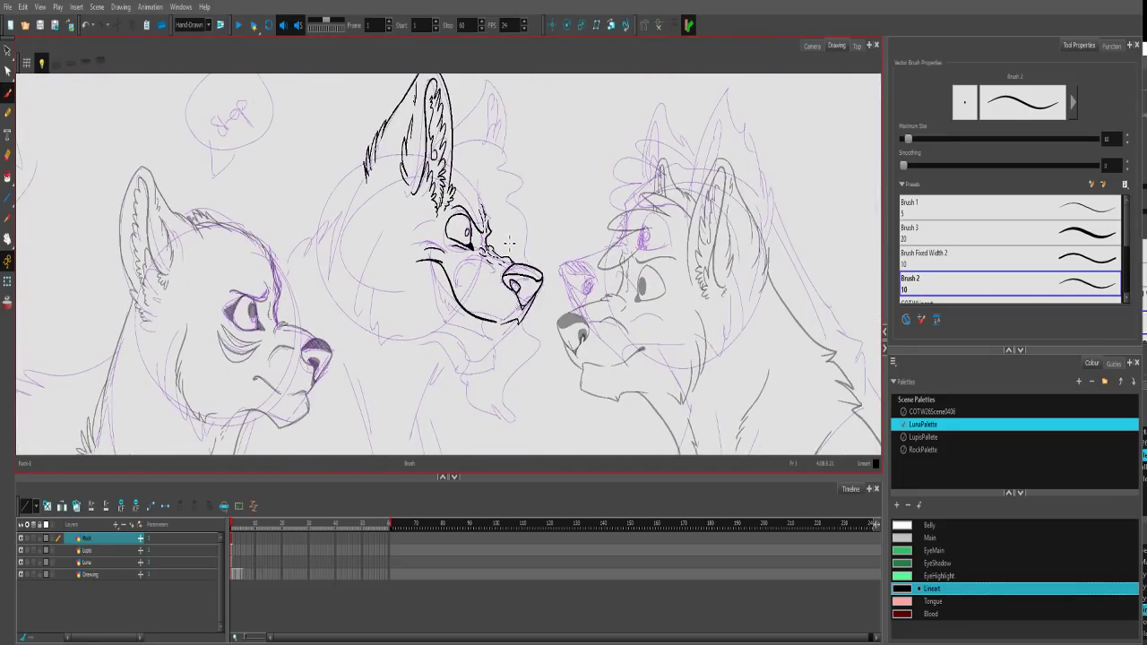
# Ink the curved crease on the side of the middle wolf's muzzle above the grin.
pyautogui.scroll(4, 509, 242)
pyautogui.hotkey('alt', 'e')
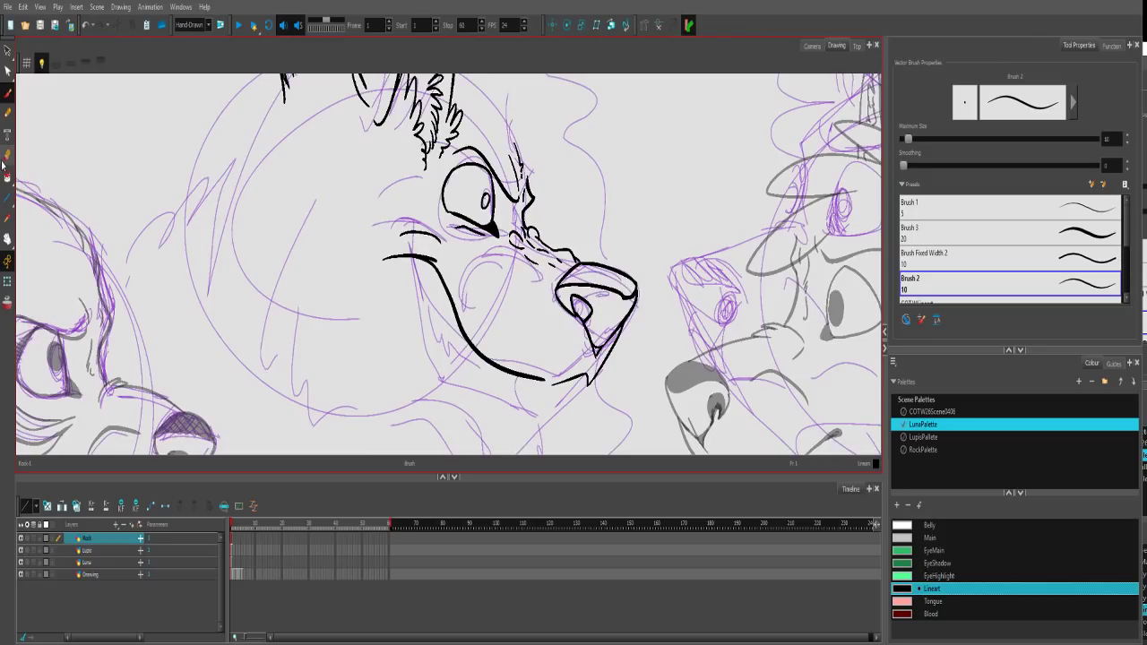
pyautogui.moveTo(541, 257)
pyautogui.mouseDown()
pyautogui.moveTo(562, 266)
pyautogui.moveTo(478, 305)
pyautogui.mouseUp()
pyautogui.click(8, 93)
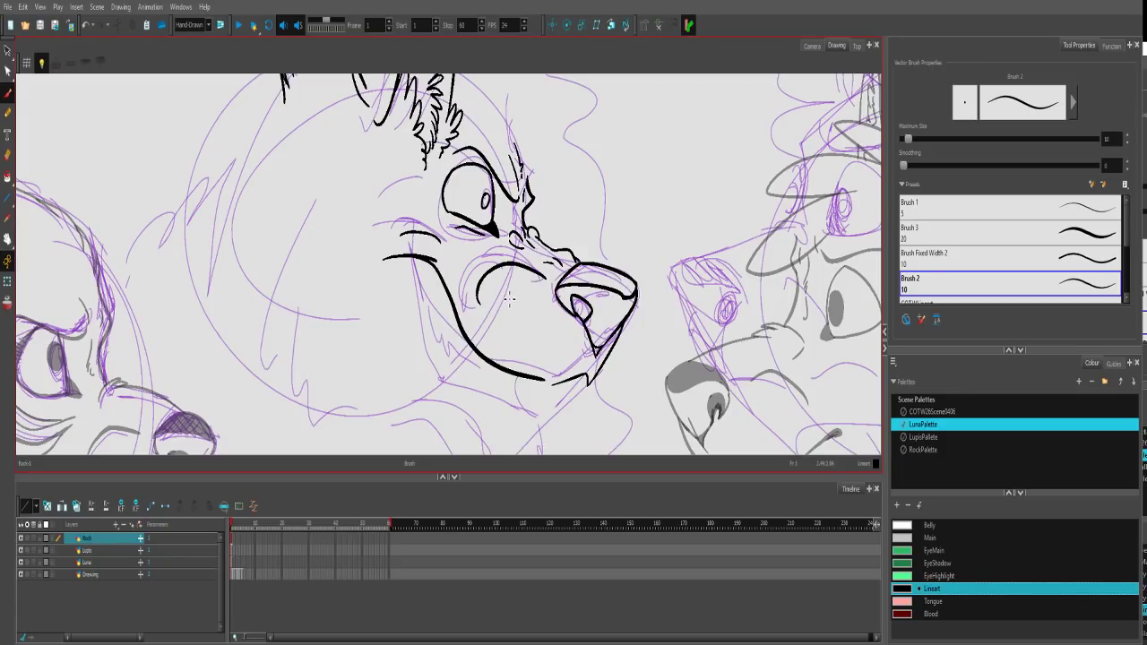
# Ink the lower edge of the middle wolf's open grin and try out lines inside the mouth.
pyautogui.moveTo(556, 334); pyautogui.dragTo(531, 265)
pyautogui.moveTo(386, 188)
pyautogui.mouseDown()
pyautogui.moveTo(410, 313)
pyautogui.moveTo(401, 291)
pyautogui.moveTo(430, 323)
pyautogui.moveTo(517, 345)
pyautogui.moveTo(535, 308)
pyautogui.mouseUp()
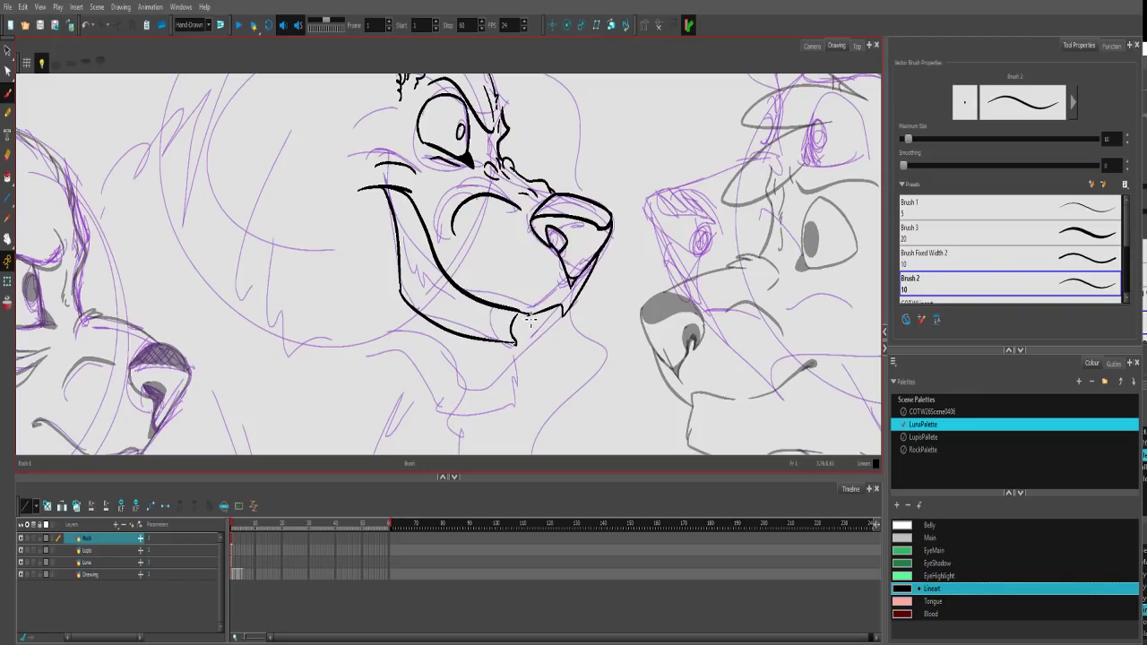
pyautogui.moveTo(417, 242)
pyautogui.mouseDown()
pyautogui.moveTo(419, 293)
pyautogui.moveTo(431, 285)
pyautogui.moveTo(498, 326)
pyautogui.moveTo(516, 319)
pyautogui.mouseUp()
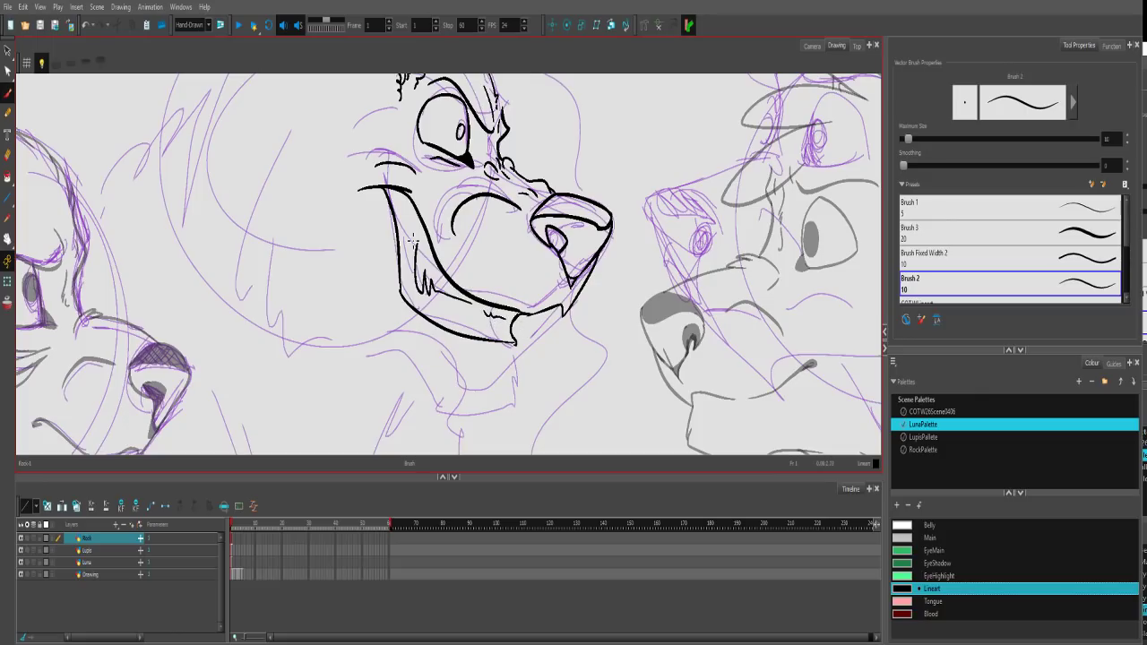
pyautogui.moveTo(414, 206)
pyautogui.mouseDown()
pyautogui.moveTo(403, 294)
pyautogui.moveTo(403, 283)
pyautogui.mouseUp()
pyautogui.hotkey('ctrl', 'z')
pyautogui.hotkey('ctrl', 'z')
pyautogui.hotkey('ctrl', 'z')
# Ink the middle wolf's forehead line, the wavy outer edge of the forelock and the small curl above the brow.
pyautogui.moveTo(540, 271)
pyautogui.mouseDown()
pyautogui.moveTo(536, 238)
pyautogui.moveTo(491, 329)
pyautogui.mouseUp()
pyautogui.moveTo(417, 125)
pyautogui.mouseDown()
pyautogui.moveTo(428, 220)
pyautogui.moveTo(475, 311)
pyautogui.mouseUp()
pyautogui.moveTo(388, 136)
pyautogui.mouseDown()
pyautogui.moveTo(424, 137)
pyautogui.moveTo(524, 234)
pyautogui.moveTo(541, 391)
pyautogui.mouseUp()
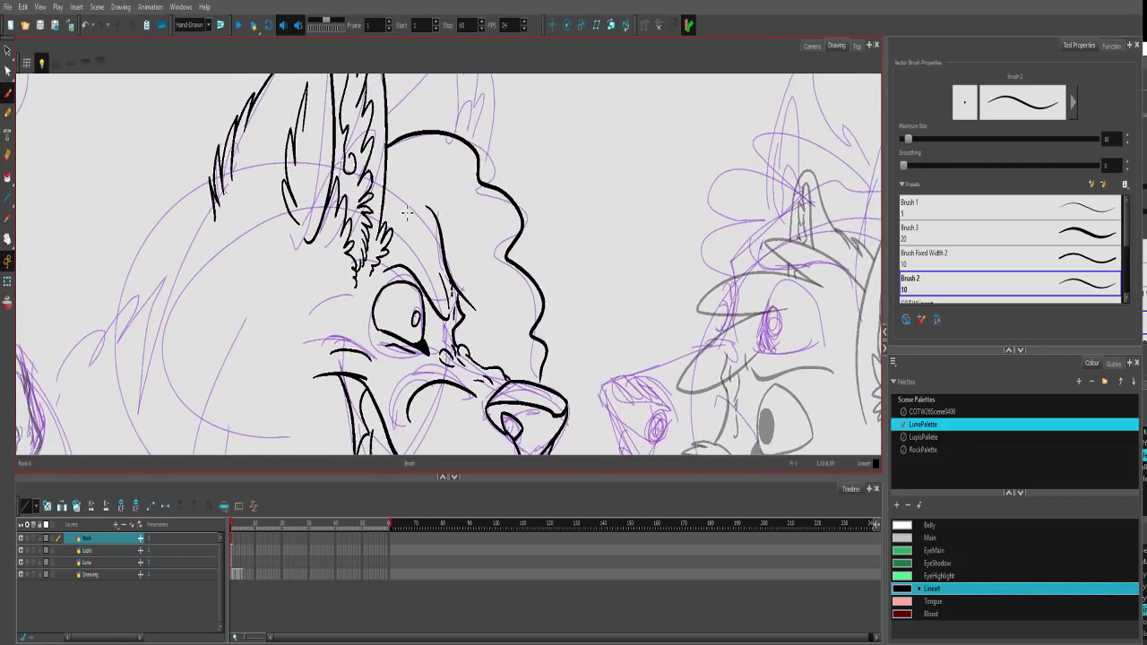
pyautogui.moveTo(431, 209)
pyautogui.mouseDown()
pyautogui.moveTo(437, 257)
pyautogui.moveTo(422, 252)
pyautogui.moveTo(426, 212)
pyautogui.mouseUp()
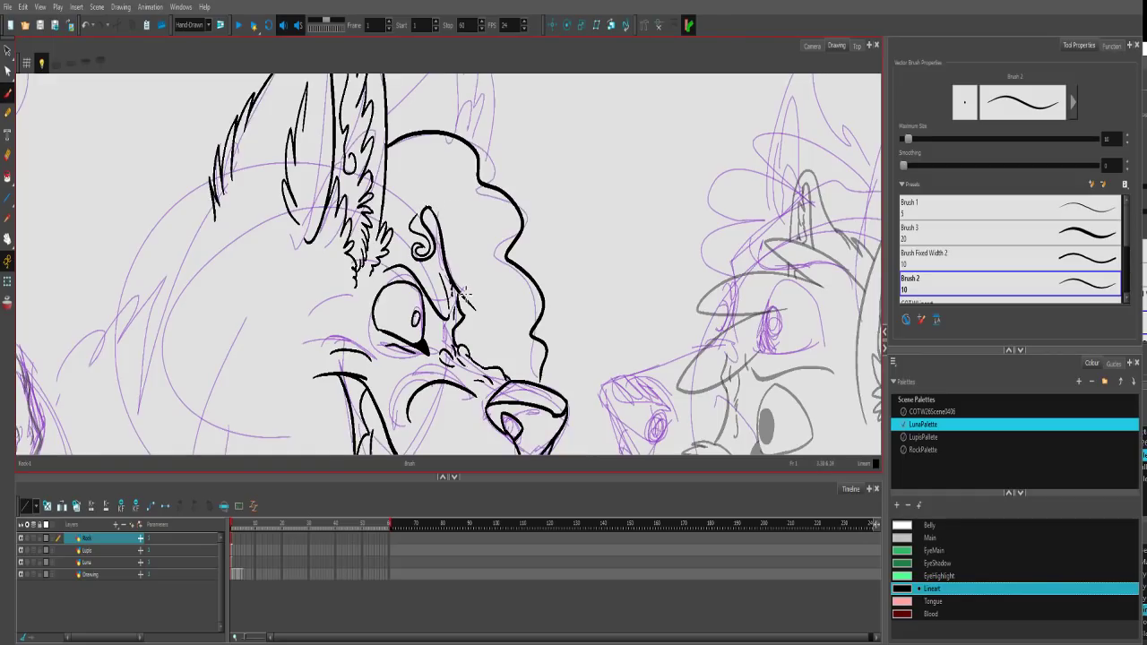
pyautogui.moveTo(436, 231); pyautogui.dragTo(485, 285)
# Add wavy strand lines inside the middle wolf's forelock.
pyautogui.moveTo(411, 152)
pyautogui.mouseDown()
pyautogui.moveTo(471, 213)
pyautogui.moveTo(516, 330)
pyautogui.moveTo(508, 353)
pyautogui.mouseUp()
pyautogui.moveTo(532, 358); pyautogui.dragTo(532, 372)
pyautogui.moveTo(470, 324); pyautogui.dragTo(477, 338)
pyautogui.hotkey('alt', 'b')
pyautogui.hotkey('ctrl', 'z')
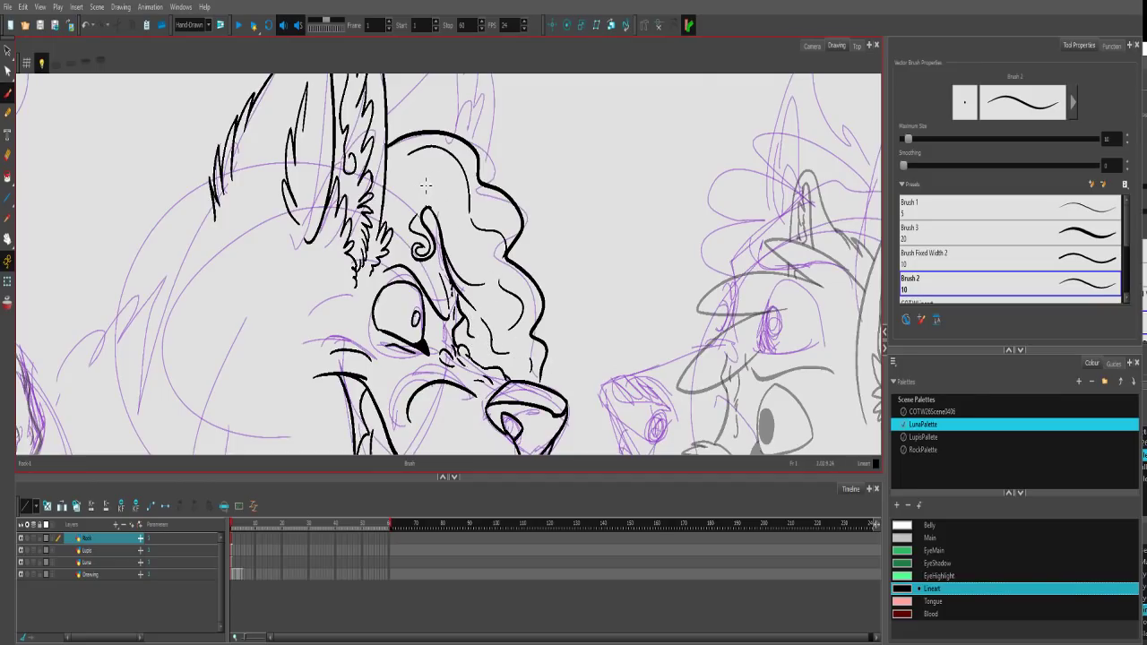
# Ink the middle wolf's far ear behind the forelock, including its outline, inner fold and fur tufts.
pyautogui.press('1')
pyautogui.press('1')
pyautogui.press('1')
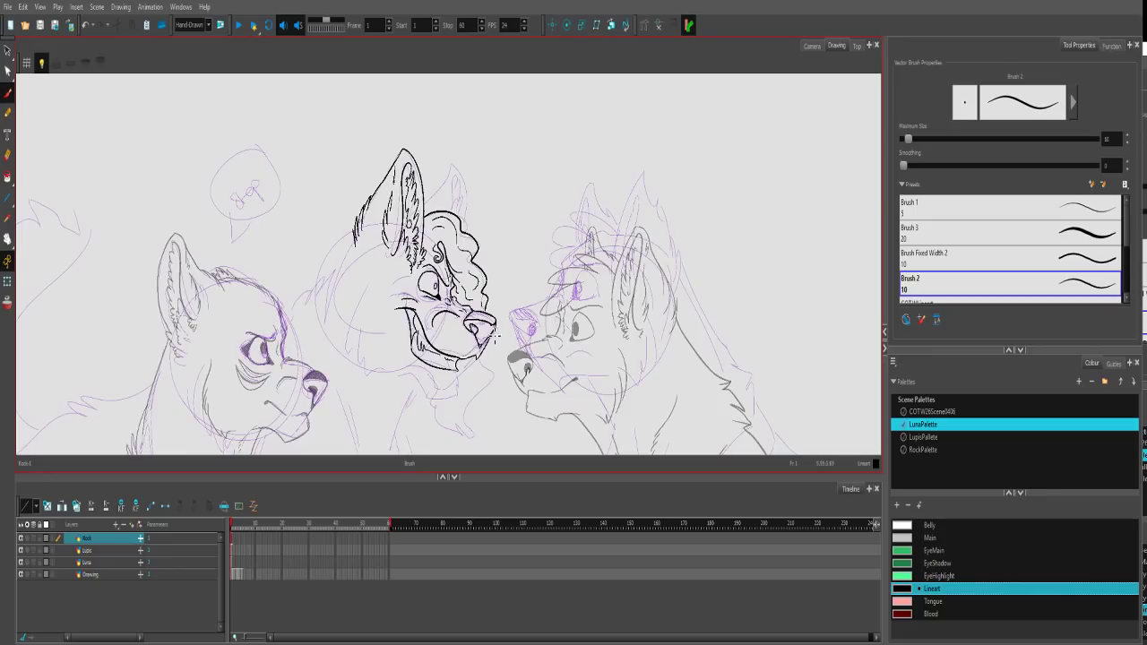
pyautogui.moveTo(509, 334); pyautogui.dragTo(536, 239)
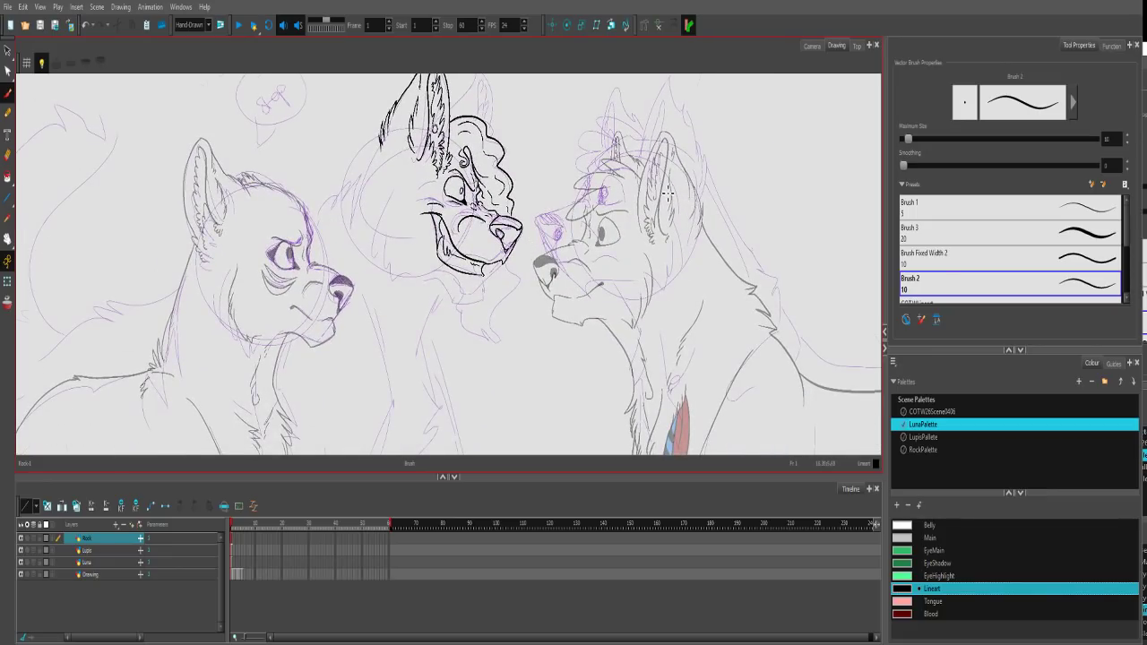
pyautogui.scroll(6, 668, 192)
pyautogui.moveTo(465, 276); pyautogui.dragTo(461, 281)
pyautogui.moveTo(353, 258)
pyautogui.mouseDown()
pyautogui.moveTo(418, 176)
pyautogui.moveTo(445, 302)
pyautogui.mouseUp()
pyautogui.moveTo(424, 194)
pyautogui.mouseDown()
pyautogui.moveTo(416, 276)
pyautogui.moveTo(433, 285)
pyautogui.moveTo(435, 231)
pyautogui.moveTo(440, 279)
pyautogui.moveTo(401, 246)
pyautogui.moveTo(411, 215)
pyautogui.mouseUp()
pyautogui.hotkey('ctrl', 'z')
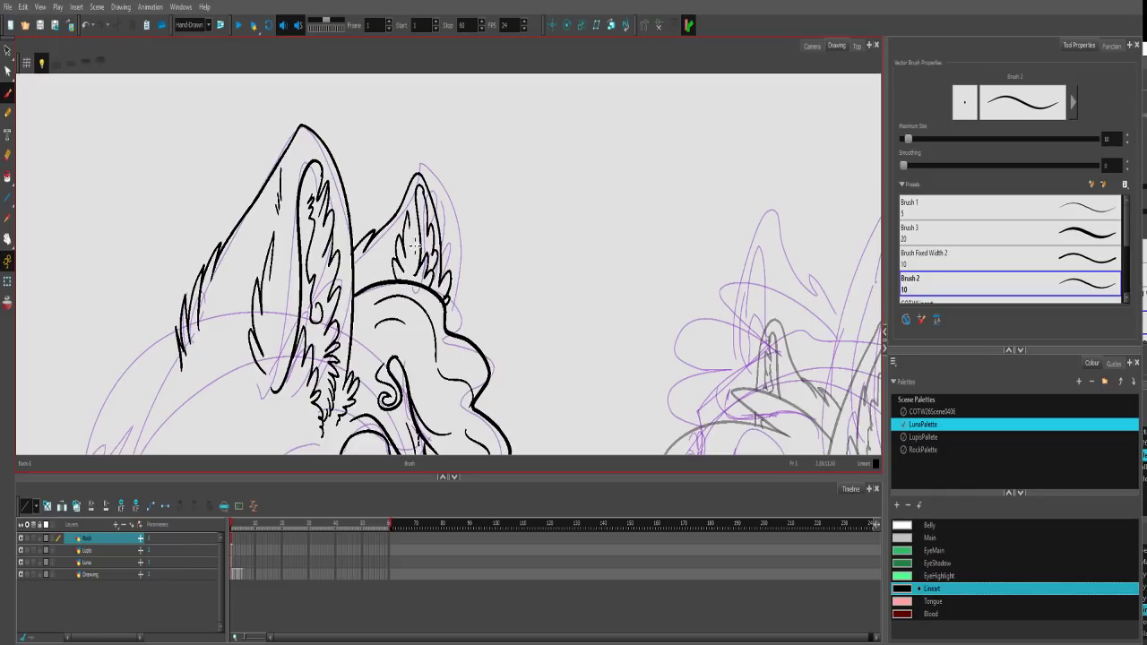
pyautogui.press('1')
pyautogui.press('1')
pyautogui.press('1')
pyautogui.moveTo(418, 349); pyautogui.dragTo(495, 184)
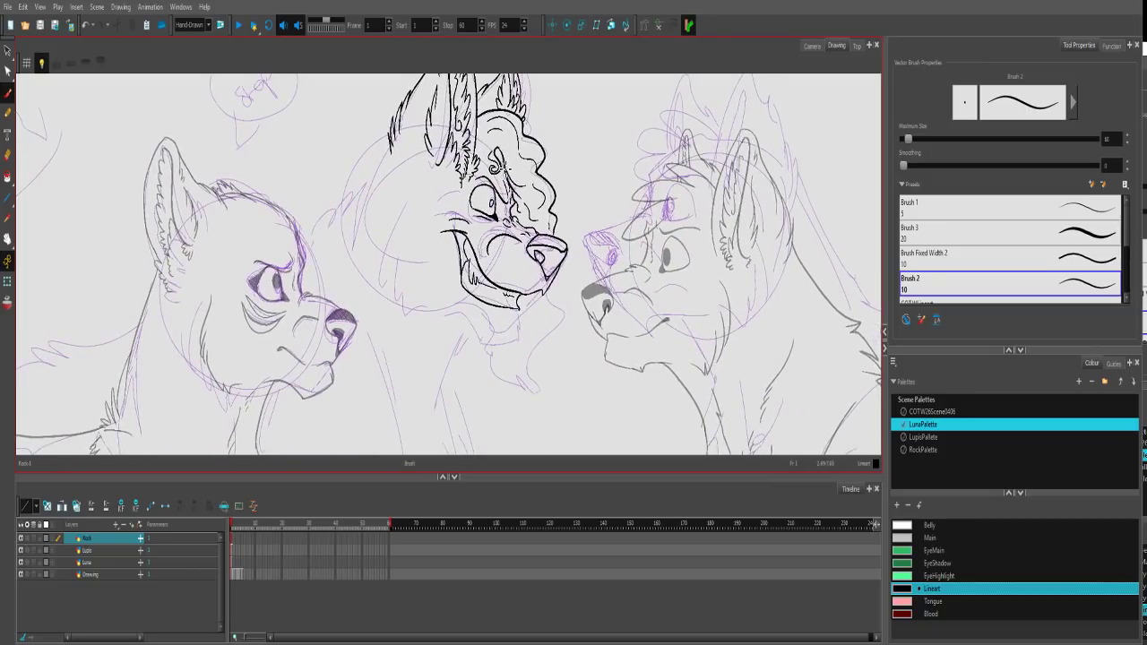
# Ink the middle wolf's chin below the grin, from the lower lip back to the jaw line.
pyautogui.moveTo(520, 307)
pyautogui.mouseDown()
pyautogui.moveTo(521, 274)
pyautogui.moveTo(581, 301)
pyautogui.moveTo(507, 331)
pyautogui.mouseUp()
pyautogui.scroll(2, 520, 274)
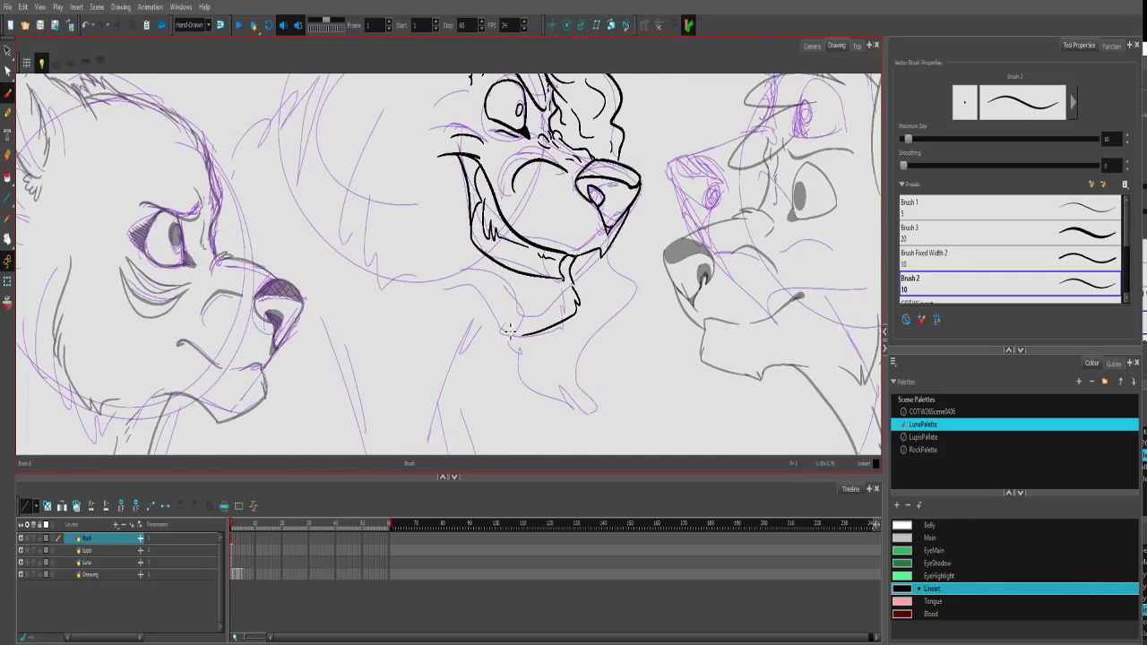
pyautogui.moveTo(475, 282)
pyautogui.mouseDown()
pyautogui.moveTo(493, 315)
pyautogui.moveTo(537, 342)
pyautogui.mouseUp()
pyautogui.moveTo(472, 274); pyautogui.dragTo(424, 276)
# Ink the tufted cheek fur along the back of the middle wolf's face down to the jaw.
pyautogui.moveTo(402, 206); pyautogui.dragTo(415, 278)
pyautogui.hotkey('ctrl', 'z')
pyautogui.moveTo(476, 346); pyautogui.dragTo(451, 357)
pyautogui.moveTo(418, 183)
pyautogui.mouseDown()
pyautogui.moveTo(394, 206)
pyautogui.moveTo(383, 246)
pyautogui.moveTo(412, 335)
pyautogui.moveTo(440, 344)
pyautogui.mouseUp()
pyautogui.moveTo(550, 226)
pyautogui.mouseDown()
pyautogui.moveTo(512, 299)
pyautogui.moveTo(462, 138)
pyautogui.moveTo(511, 171)
pyautogui.moveTo(500, 196)
pyautogui.mouseUp()
pyautogui.press('1')
pyautogui.press('1')
pyautogui.press('2')
pyautogui.press('2')
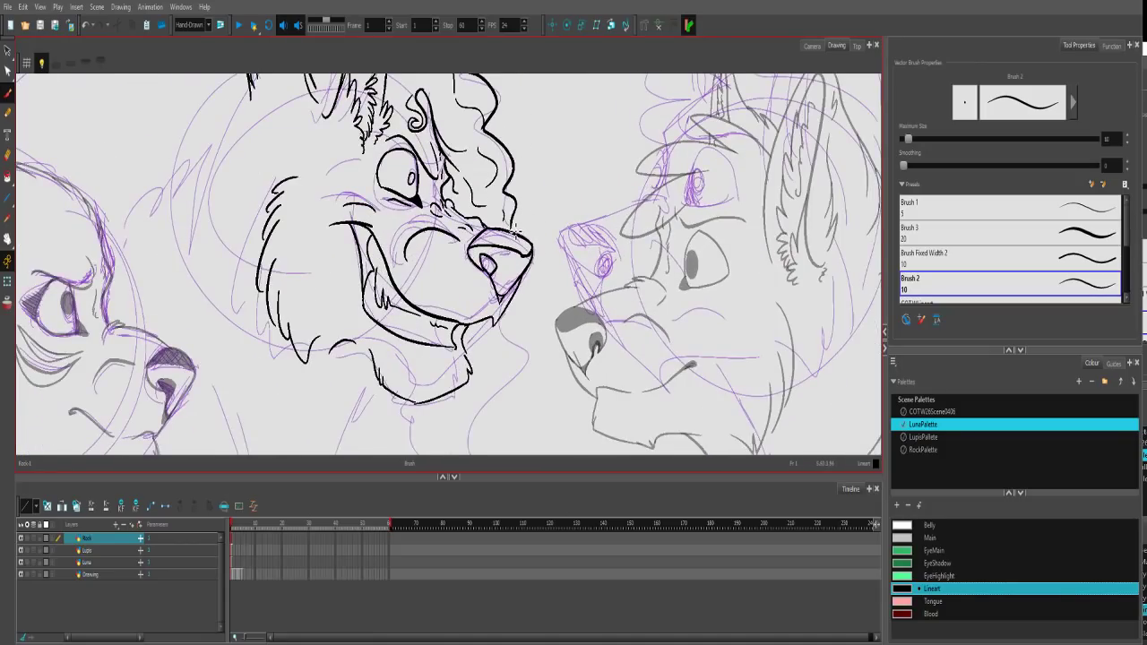
# Fill the middle wolf's nose, nostril, pupil and the dark back of the open mouth with the Lineart colour.
pyautogui.click(7, 177)
pyautogui.moveTo(514, 235); pyautogui.dragTo(490, 266)
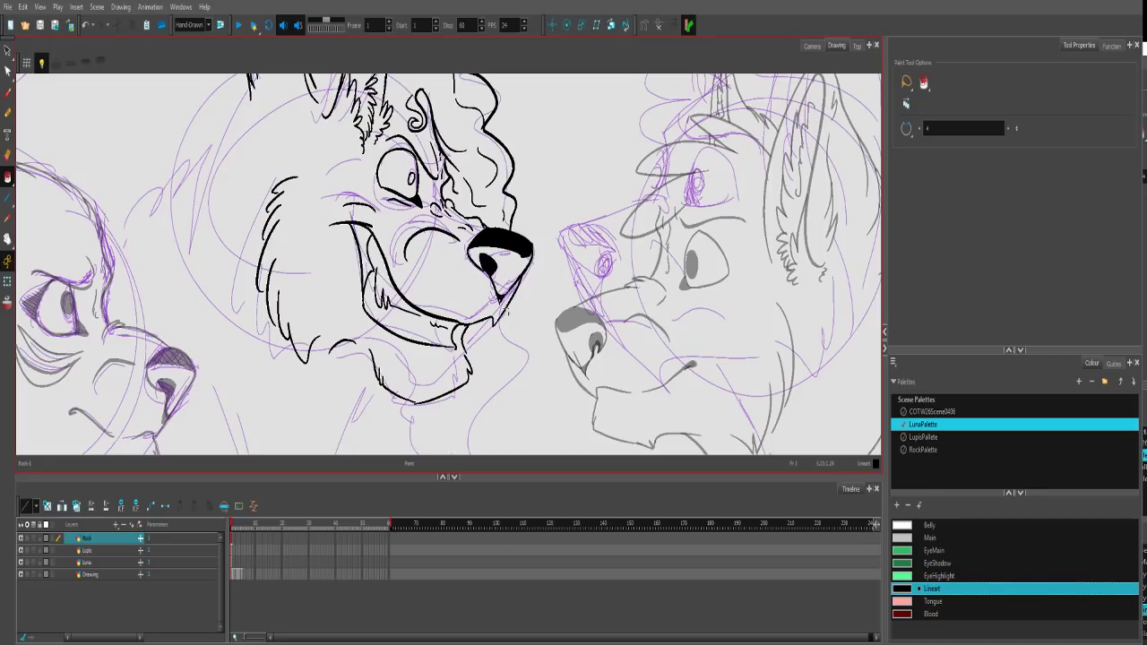
pyautogui.click(7, 92)
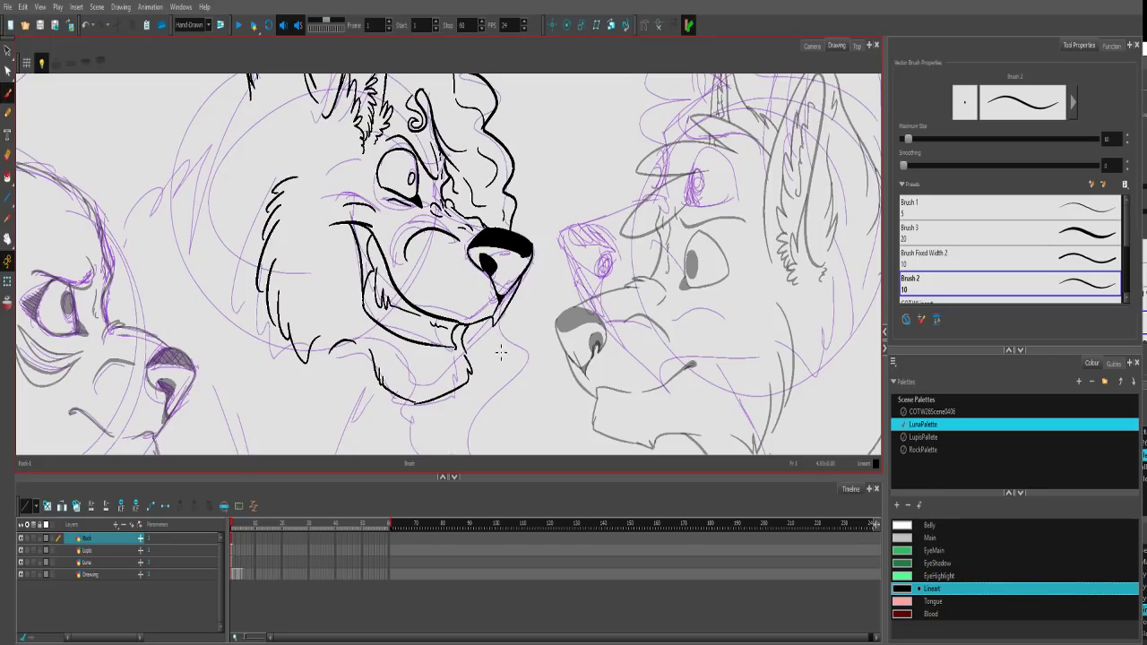
pyautogui.hotkey('alt', 'i')
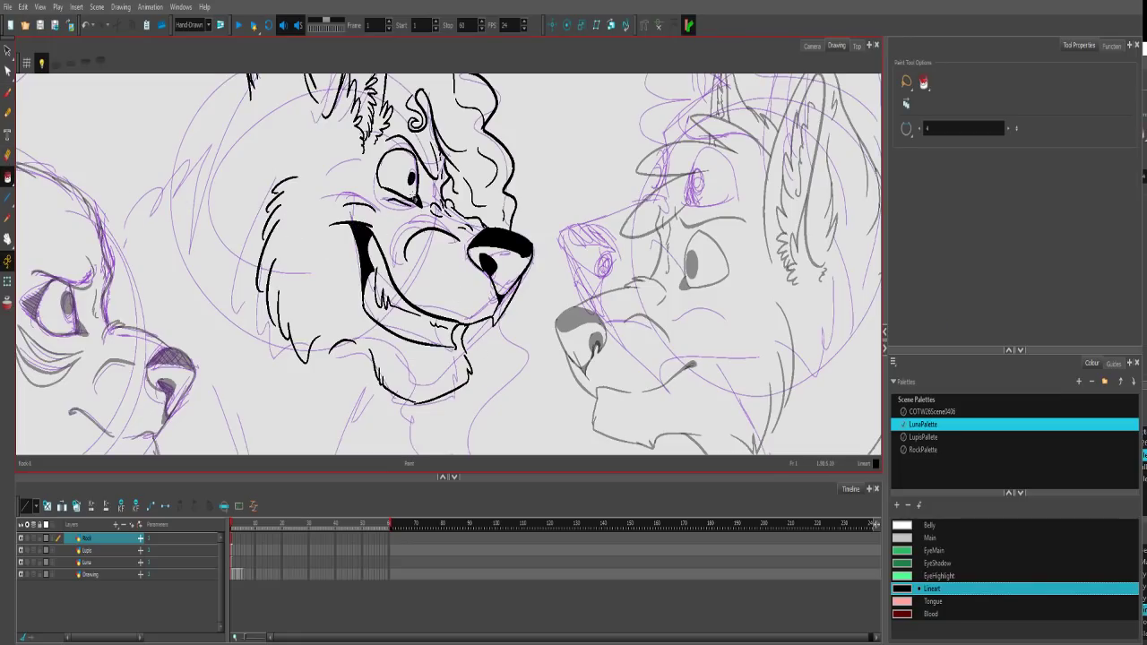
pyautogui.press('2')
pyautogui.press('2')
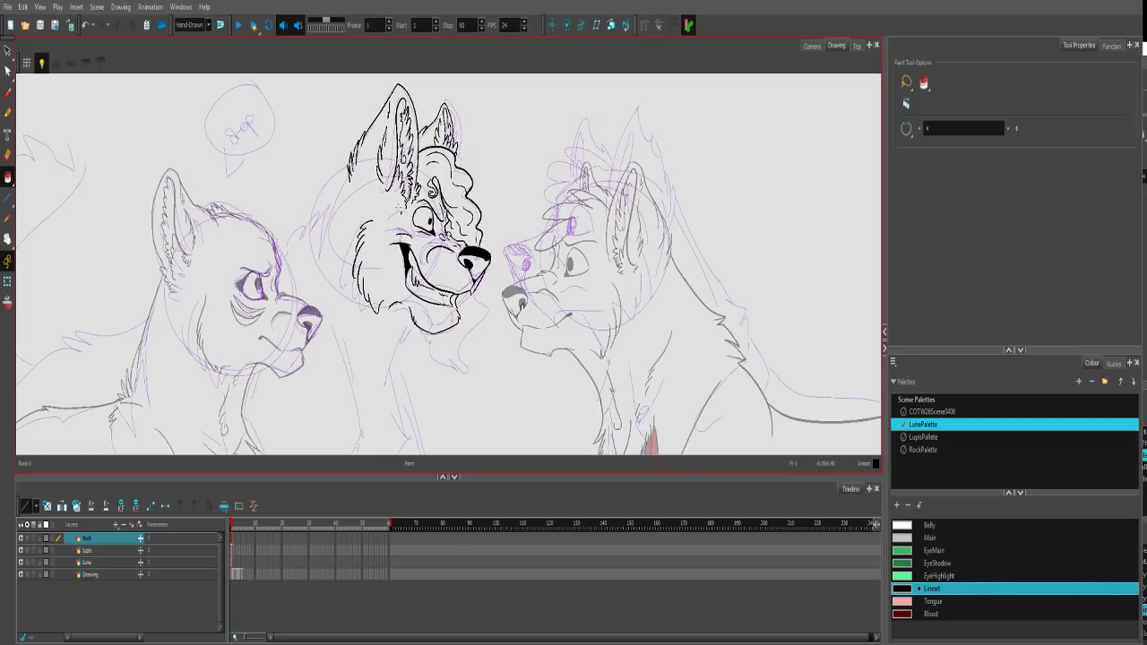
pyautogui.press('1')
pyautogui.press('1')
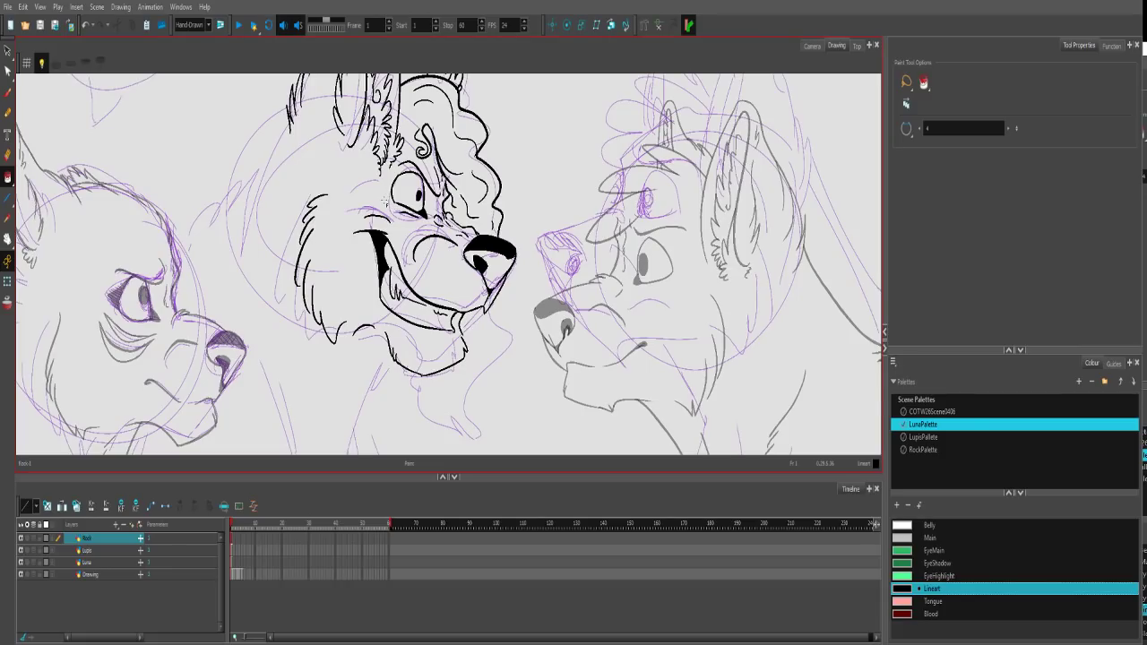
# Ink the long wavy goatee hanging from the middle wolf's chin, with inner strand lines, using Brush 2.
pyautogui.moveTo(434, 302); pyautogui.dragTo(429, 268)
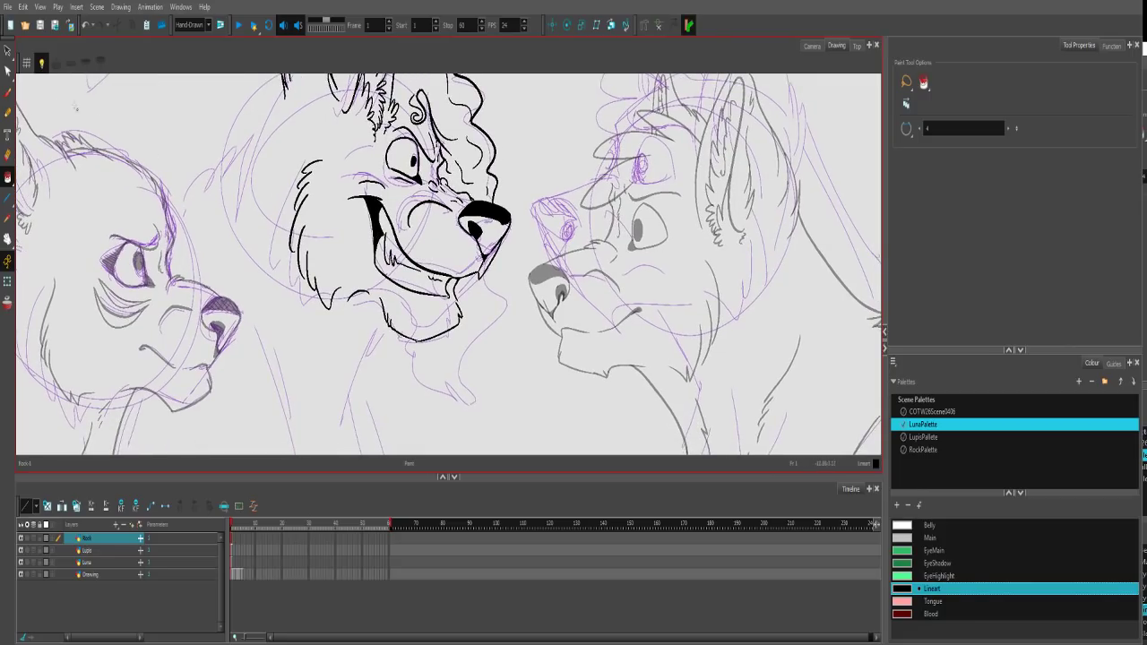
pyautogui.click(8, 92)
pyautogui.moveTo(523, 311); pyautogui.dragTo(523, 262)
pyautogui.press('2')
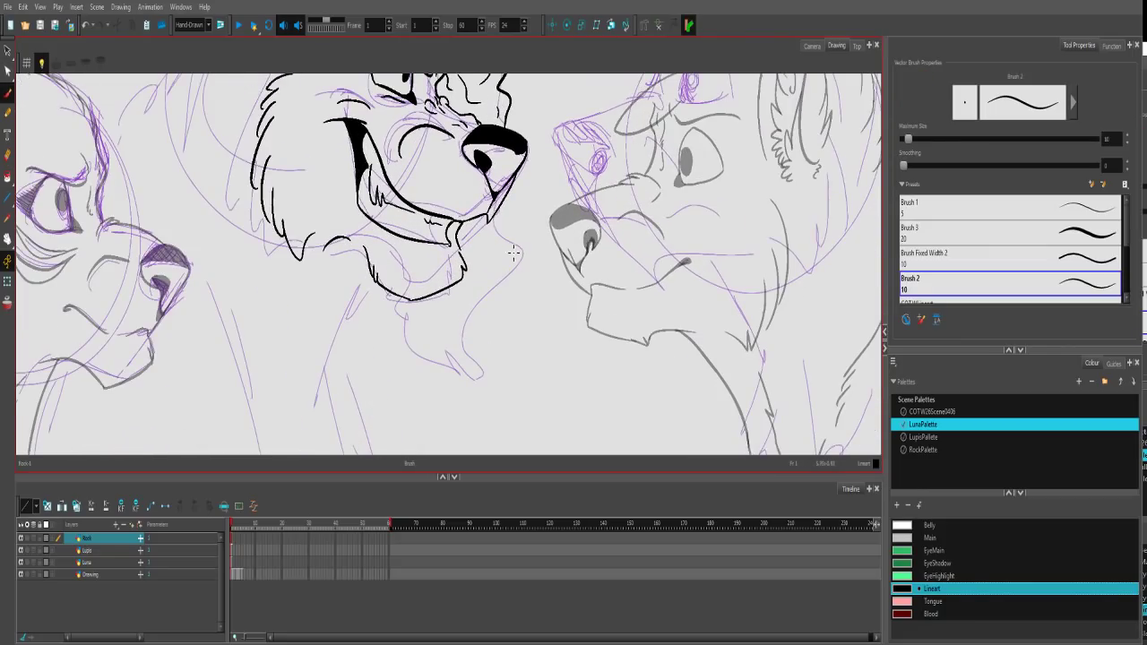
pyautogui.moveTo(490, 215)
pyautogui.mouseDown()
pyautogui.moveTo(507, 287)
pyautogui.moveTo(489, 351)
pyautogui.moveTo(469, 372)
pyautogui.moveTo(478, 359)
pyautogui.moveTo(429, 314)
pyautogui.moveTo(445, 287)
pyautogui.moveTo(445, 307)
pyautogui.moveTo(477, 242)
pyautogui.moveTo(497, 269)
pyautogui.moveTo(461, 317)
pyautogui.moveTo(467, 334)
pyautogui.moveTo(455, 303)
pyautogui.mouseUp()
pyautogui.scroll(-5, 484, 312)
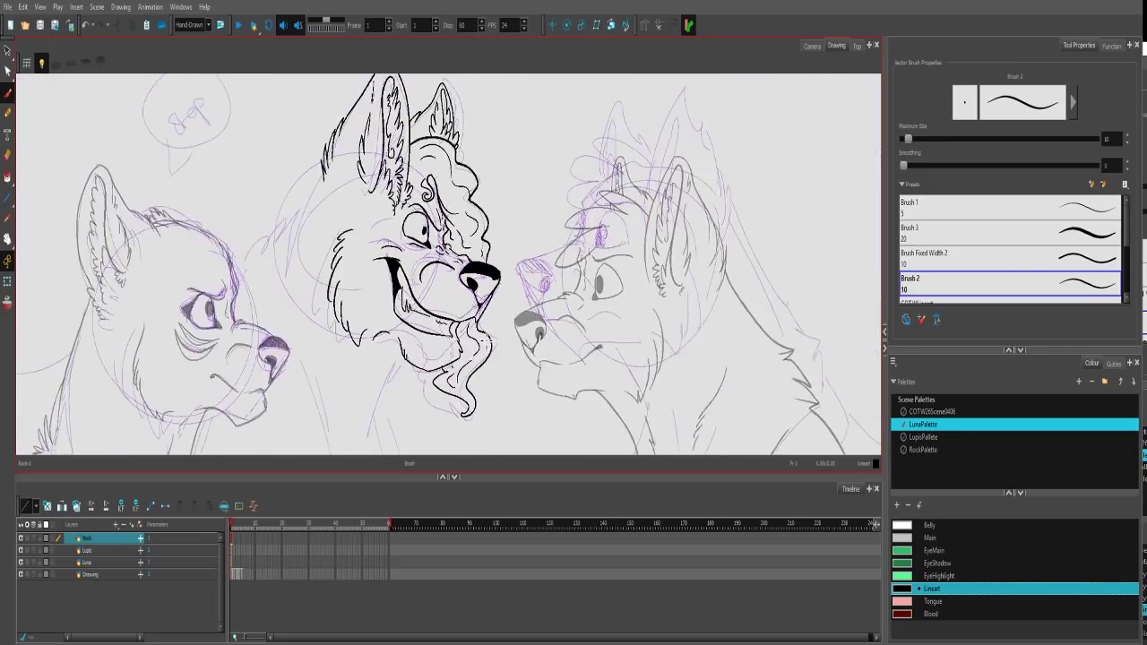
# Ink the front of the middle wolf's throat from the chin down to the first fur tuft.
pyautogui.scroll(4, 598, 217)
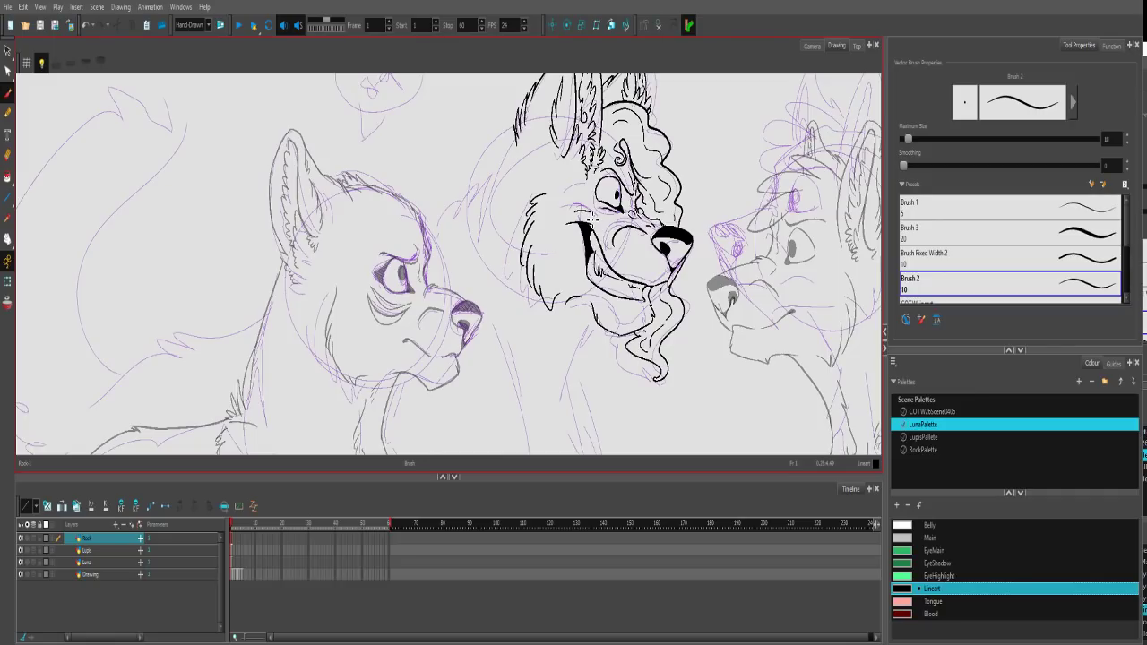
pyautogui.scroll(5, 591, 224)
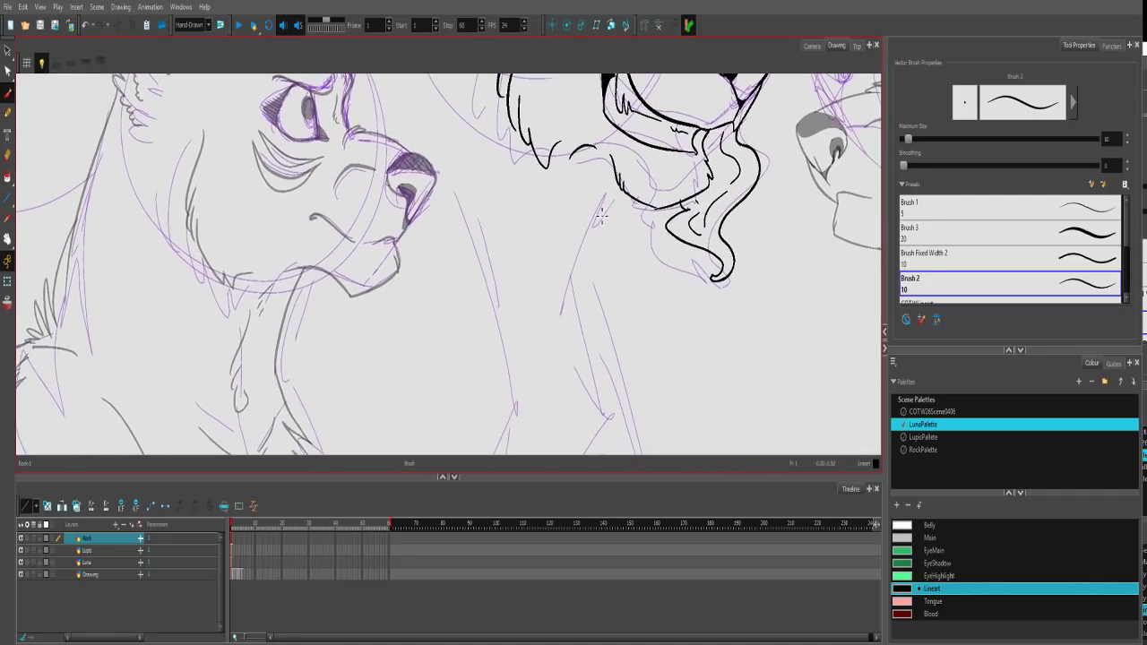
pyautogui.moveTo(618, 176); pyautogui.dragTo(591, 307)
pyautogui.hotkey('ctrl', 'z')
pyautogui.moveTo(617, 178)
pyautogui.mouseDown()
pyautogui.moveTo(577, 254)
pyautogui.moveTo(591, 338)
pyautogui.mouseUp()
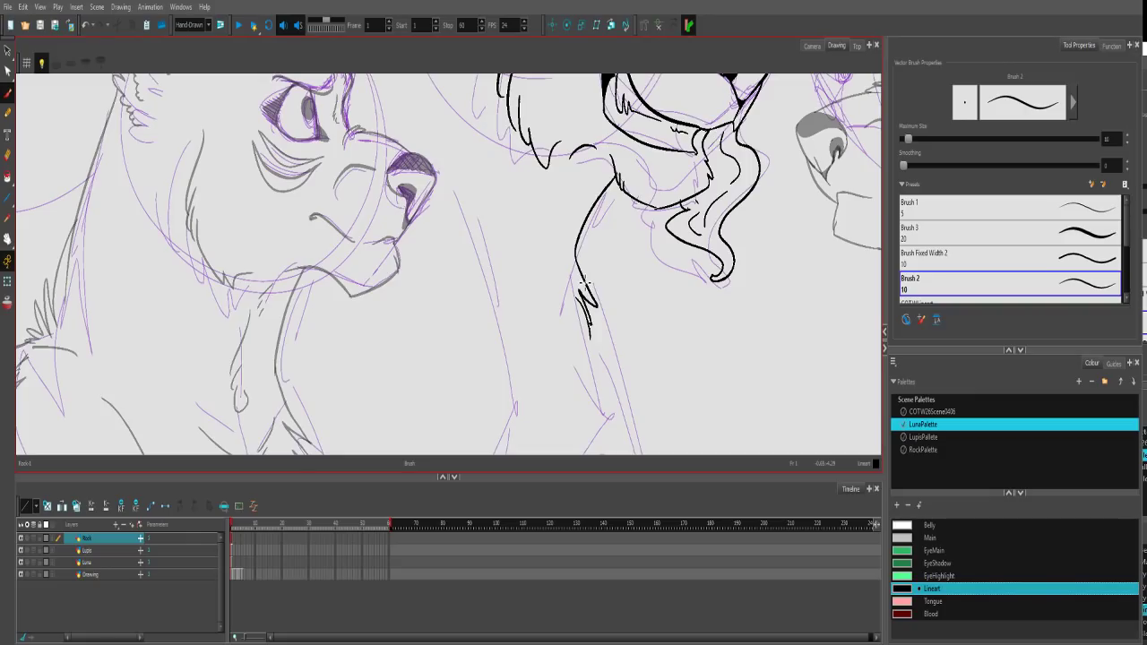
# Continue the throat line into jagged chest fur that curves back toward the middle wolf's shoulder.
pyautogui.press('1')
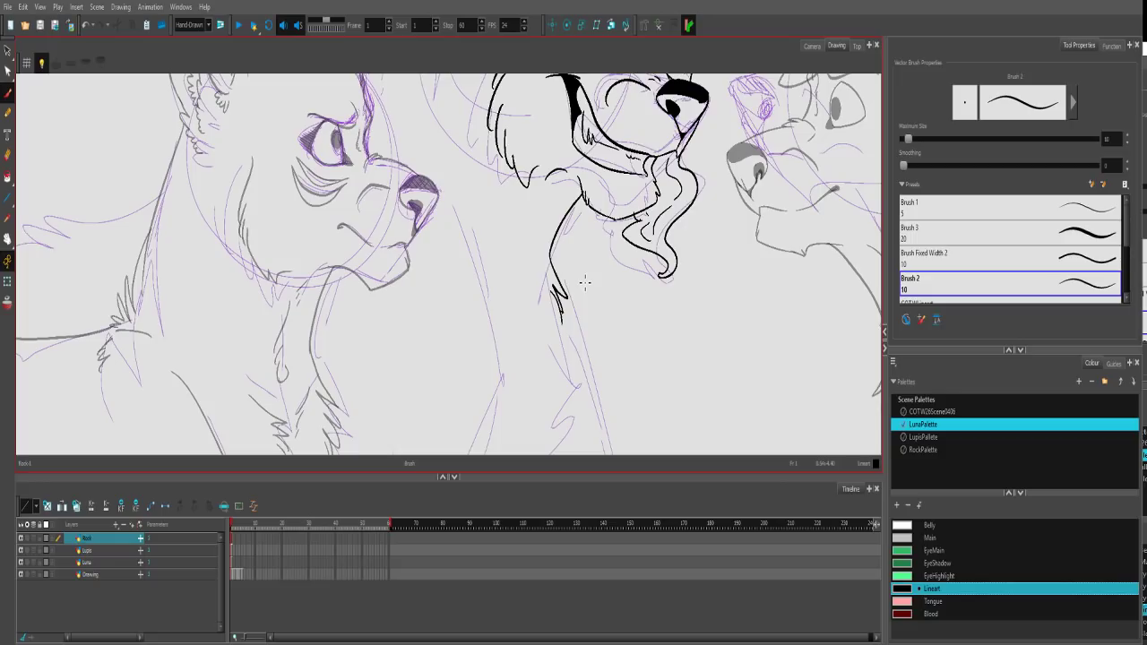
pyautogui.moveTo(568, 373); pyautogui.dragTo(533, 230)
pyautogui.moveTo(525, 172)
pyautogui.mouseDown()
pyautogui.moveTo(548, 240)
pyautogui.moveTo(491, 346)
pyautogui.moveTo(448, 389)
pyautogui.mouseUp()
pyautogui.scroll(-6, 486, 379)
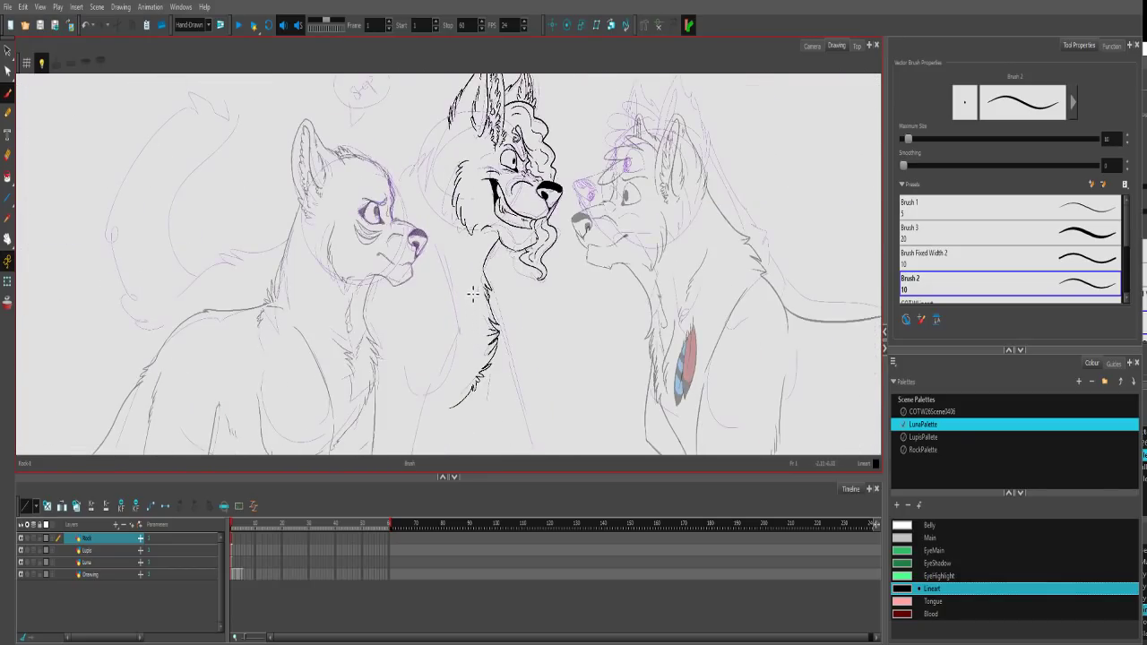
# Add inner neck lines and fur strands beside the middle wolf's throat and chest.
pyautogui.scroll(4, 491, 333)
pyautogui.moveTo(466, 258)
pyautogui.mouseDown()
pyautogui.moveTo(492, 281)
pyautogui.moveTo(480, 361)
pyautogui.mouseUp()
pyautogui.moveTo(498, 181); pyautogui.dragTo(473, 231)
pyautogui.moveTo(476, 226)
pyautogui.mouseDown()
pyautogui.moveTo(485, 242)
pyautogui.moveTo(501, 235)
pyautogui.mouseUp()
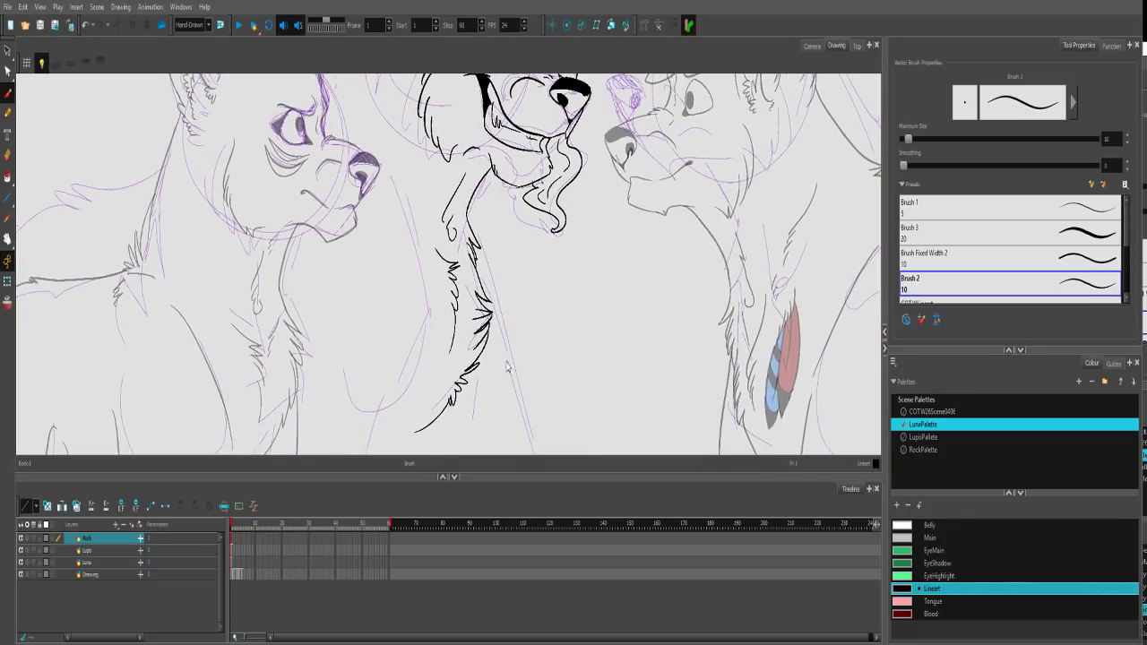
pyautogui.scroll(-6, 557, 323)
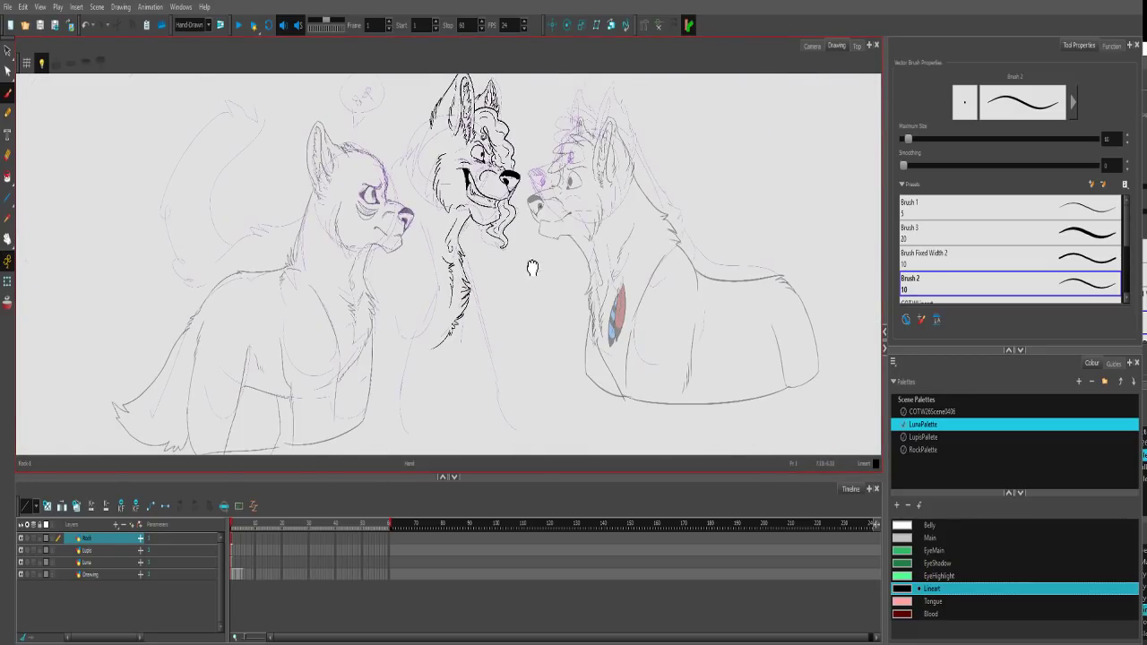
# Ink the middle wolf's furry nape from behind the ear and extend it into the back line across the left wolf.
pyautogui.moveTo(532, 261); pyautogui.dragTo(530, 285)
pyautogui.scroll(2, 530, 286)
pyautogui.moveTo(413, 186); pyautogui.dragTo(490, 267)
pyautogui.scroll(2, 504, 246)
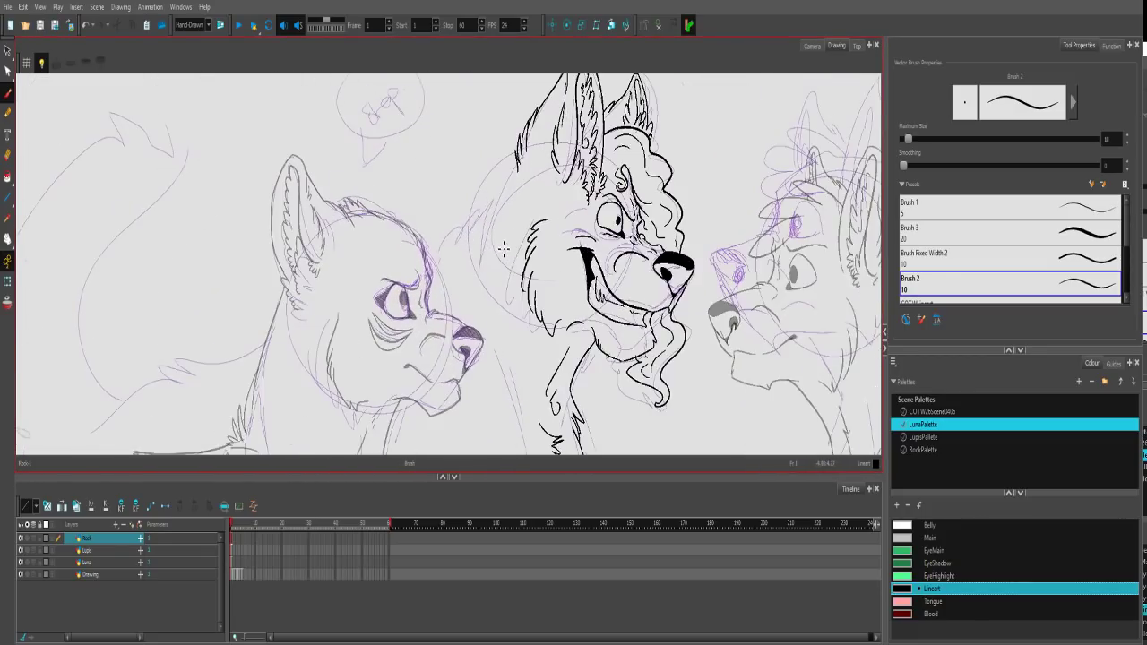
pyautogui.moveTo(539, 137)
pyautogui.mouseDown()
pyautogui.moveTo(513, 190)
pyautogui.moveTo(451, 252)
pyautogui.moveTo(563, 204)
pyautogui.moveTo(567, 192)
pyautogui.moveTo(482, 269)
pyautogui.mouseUp()
pyautogui.moveTo(556, 188)
pyautogui.mouseDown()
pyautogui.moveTo(467, 243)
pyautogui.moveTo(280, 280)
pyautogui.moveTo(197, 391)
pyautogui.mouseUp()
pyautogui.press('1')
pyautogui.press('1')
pyautogui.press('1')
pyautogui.press('1')
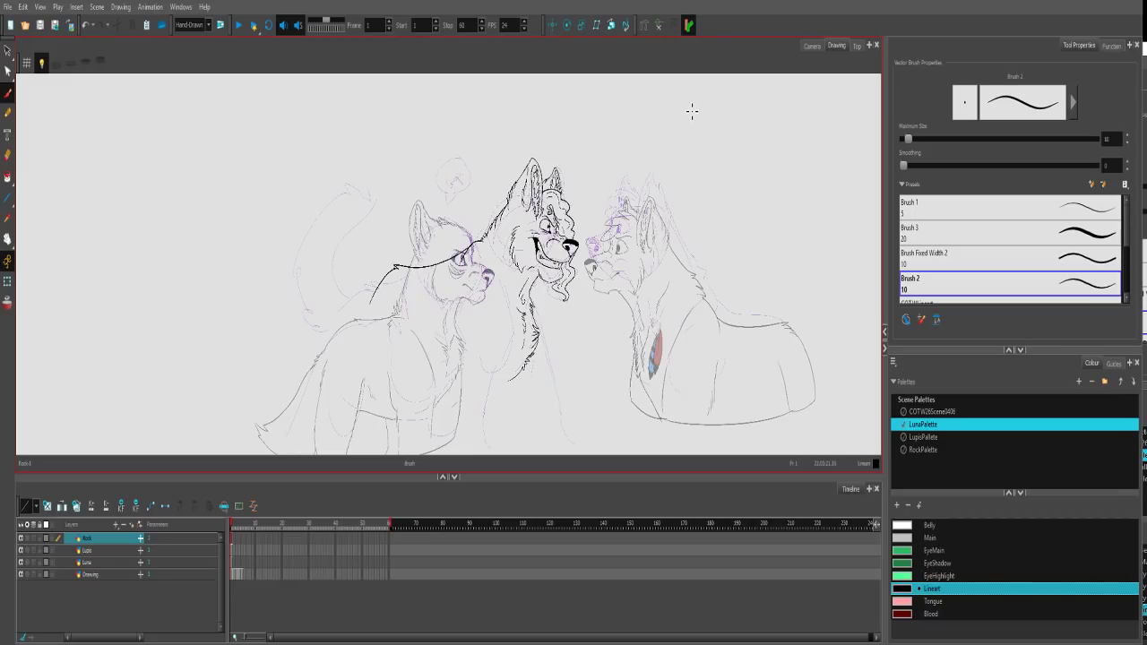
pyautogui.scroll(4, 593, 184)
pyautogui.moveTo(593, 187); pyautogui.dragTo(586, 274)
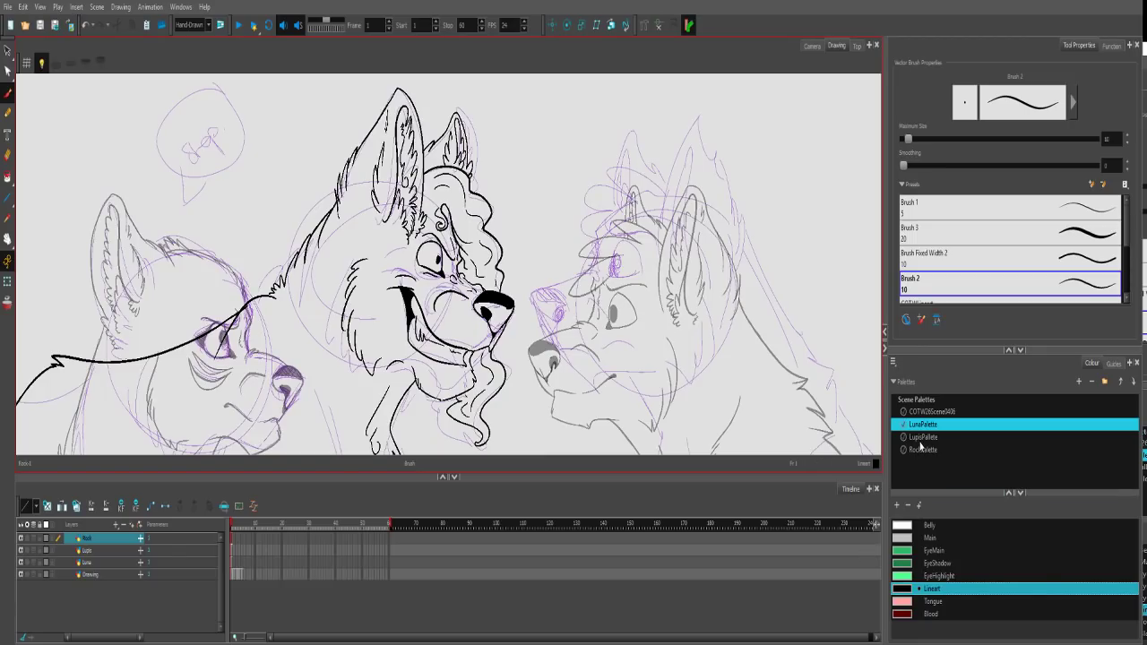
# Hide the rough sketch layer Drawing temporarily to examine the line art on its own, and show it again.
pyautogui.click(21, 562)
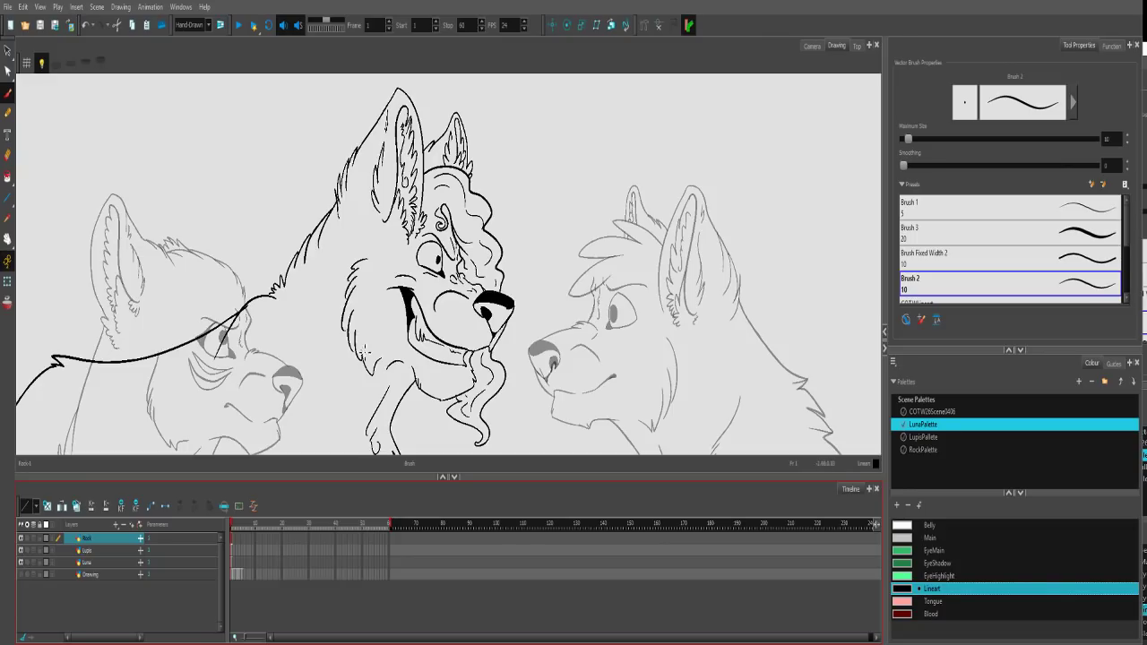
pyautogui.moveTo(372, 358); pyautogui.dragTo(540, 165)
pyautogui.press('1')
pyautogui.press('1')
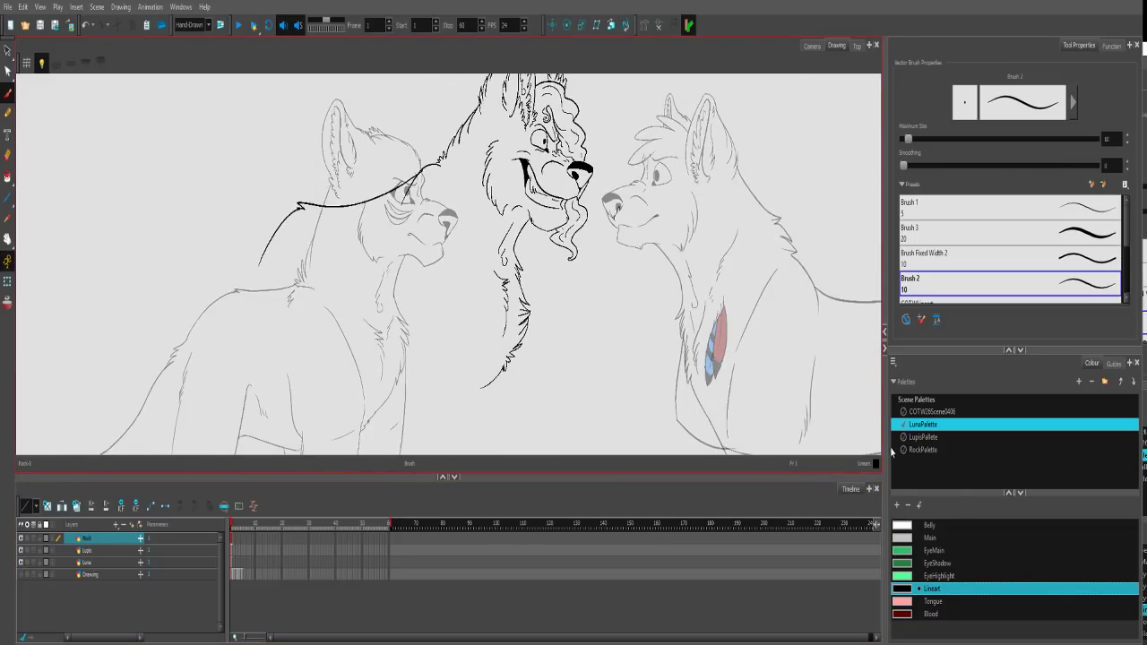
pyautogui.click(23, 575)
pyautogui.moveTo(481, 344); pyautogui.dragTo(481, 330)
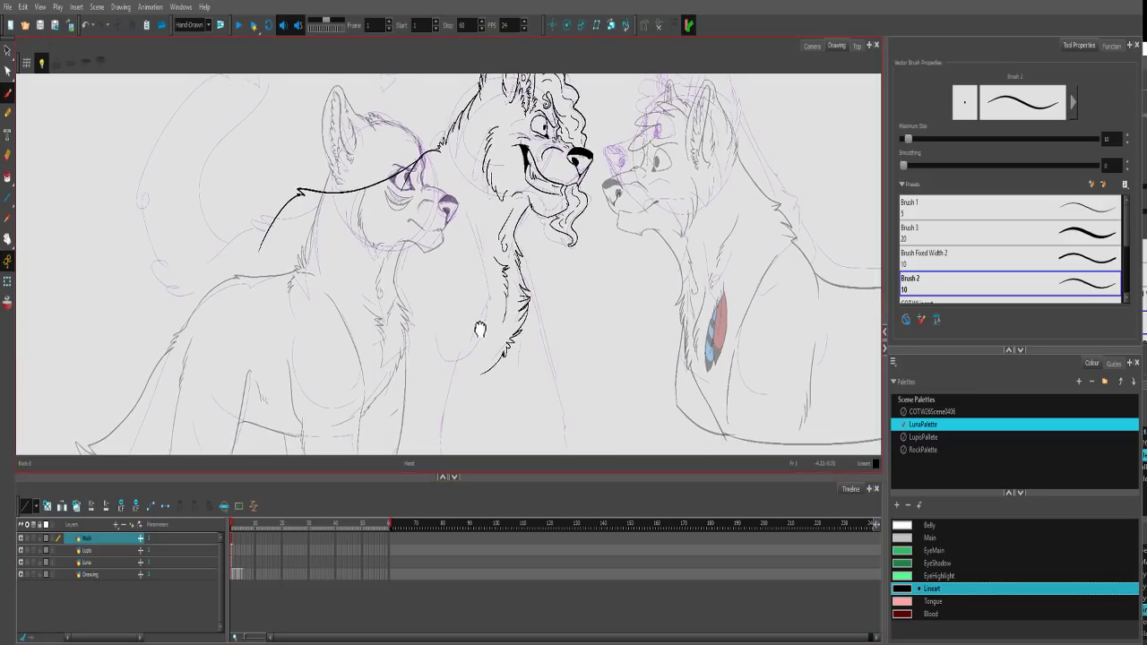
# Ink the middle wolf's shoulder curve and both edges of the near front leg.
pyautogui.press('2')
pyautogui.moveTo(458, 182); pyautogui.dragTo(504, 315)
pyautogui.hotkey('ctrl', 'z')
pyautogui.moveTo(461, 199)
pyautogui.mouseDown()
pyautogui.moveTo(498, 333)
pyautogui.moveTo(498, 362)
pyautogui.moveTo(496, 342)
pyautogui.moveTo(462, 393)
pyautogui.mouseUp()
pyautogui.moveTo(395, 244); pyautogui.dragTo(385, 381)
pyautogui.scroll(-3, 469, 405)
pyautogui.moveTo(493, 276); pyautogui.dragTo(451, 462)
pyautogui.moveTo(400, 301); pyautogui.dragTo(383, 497)
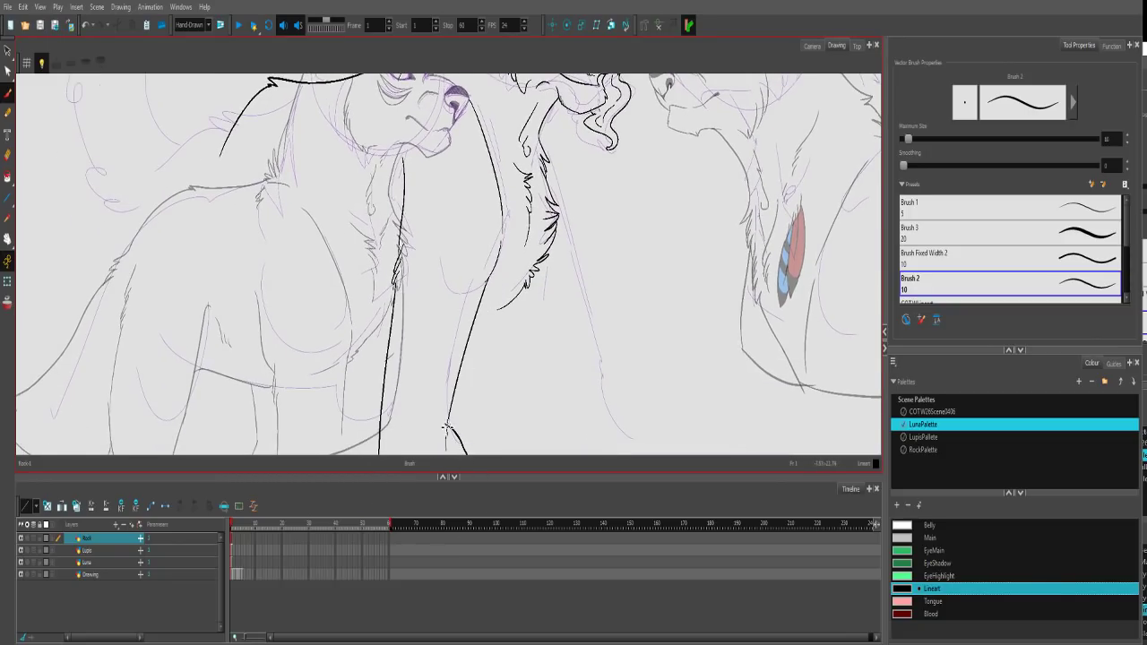
# Ink the front edge of the middle wolf's far front leg and extend the chest fur to the near leg.
pyautogui.scroll(2, 523, 349)
pyautogui.moveTo(522, 235); pyautogui.dragTo(580, 475)
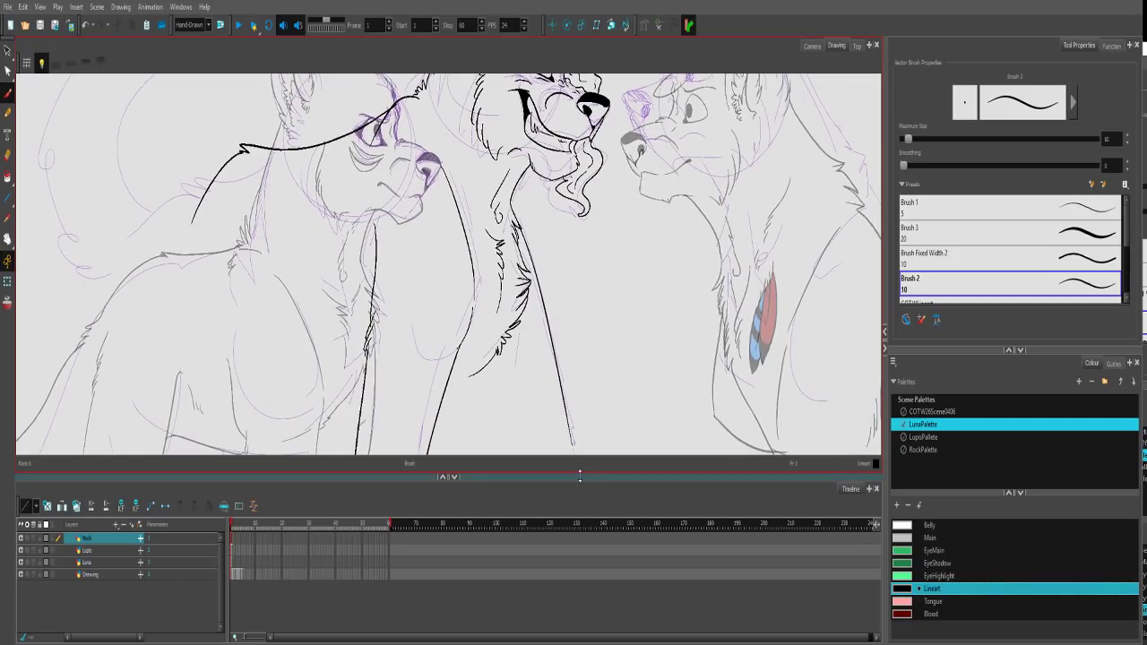
pyautogui.scroll(-4, 562, 391)
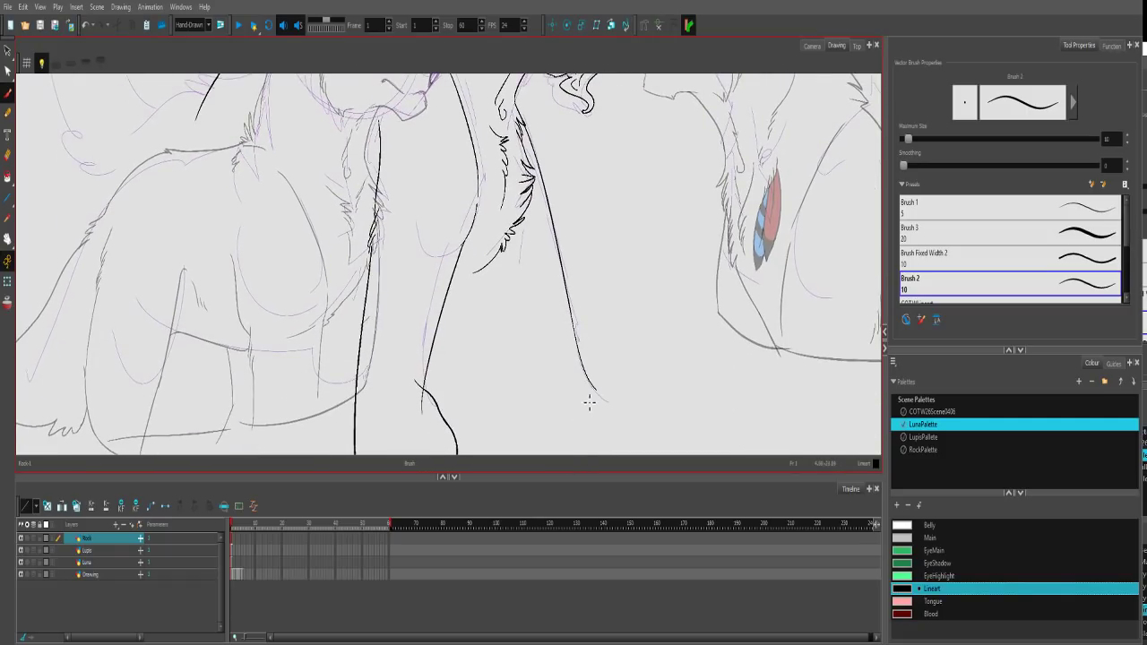
pyautogui.moveTo(489, 267); pyautogui.dragTo(453, 299)
pyautogui.scroll(3, 488, 207)
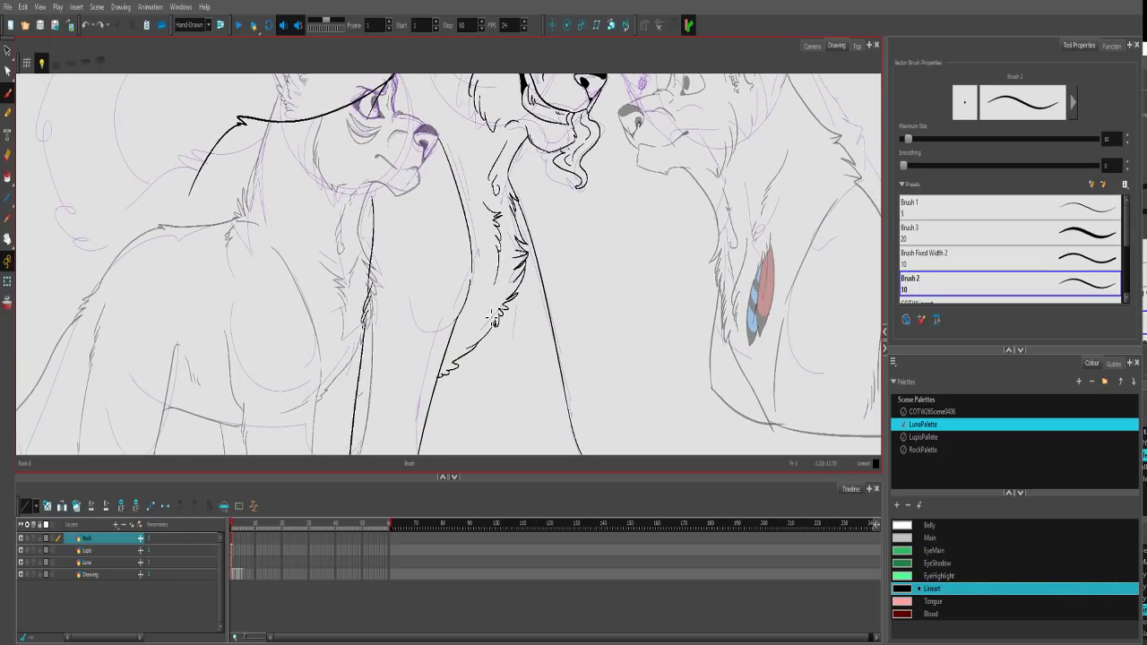
# Ink the inner edge of the middle wolf's far front leg and the curved line closing its lower end.
pyautogui.moveTo(537, 388); pyautogui.dragTo(519, 308)
pyautogui.moveTo(450, 262); pyautogui.dragTo(453, 341)
pyautogui.moveTo(448, 348); pyautogui.dragTo(504, 454)
pyautogui.hotkey('ctrl', 'z')
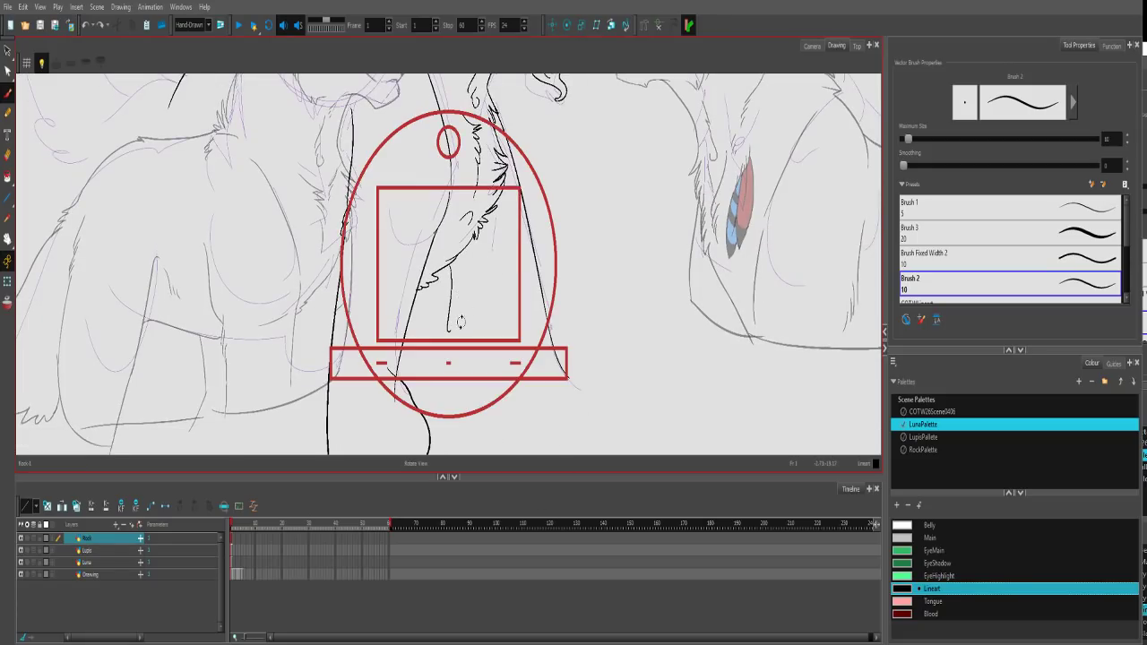
pyautogui.hotkey('ctrl', 'z')
pyautogui.moveTo(447, 270)
pyautogui.mouseDown()
pyautogui.moveTo(449, 309)
pyautogui.moveTo(489, 408)
pyautogui.mouseUp()
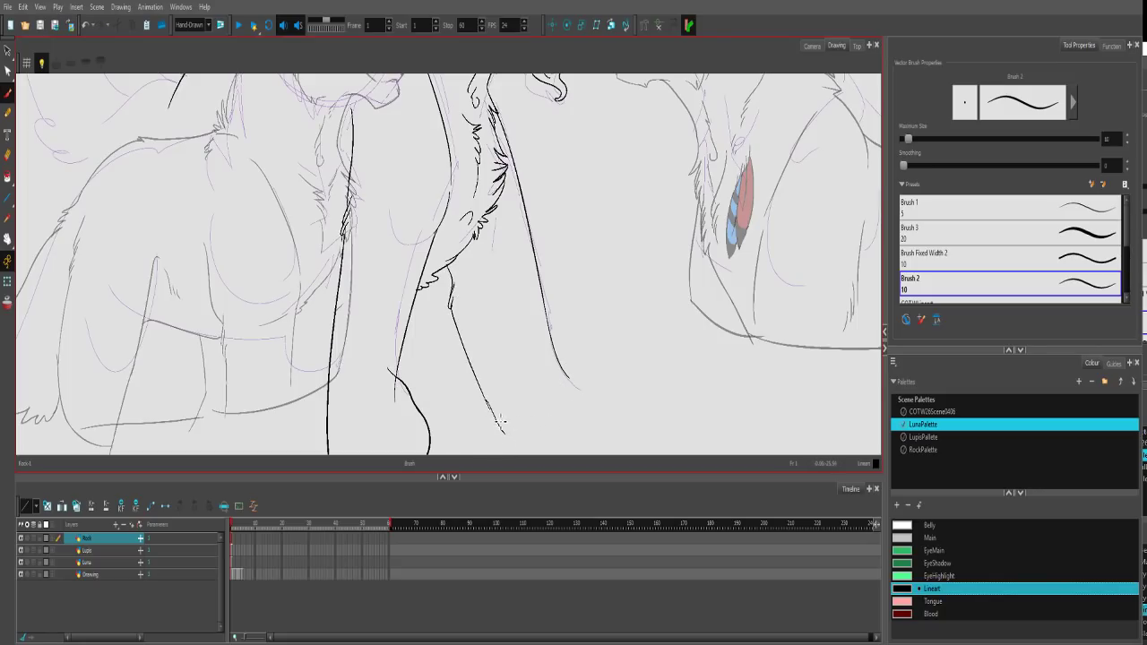
pyautogui.moveTo(491, 410); pyautogui.dragTo(509, 437)
pyautogui.moveTo(570, 362); pyautogui.dragTo(486, 454)
# Ink the middle wolf's belly line and the thigh line beside it, with small fur marks on the body.
pyautogui.moveTo(353, 271)
pyautogui.mouseDown()
pyautogui.moveTo(474, 379)
pyautogui.moveTo(527, 400)
pyautogui.mouseUp()
pyautogui.moveTo(528, 354)
pyautogui.mouseDown()
pyautogui.moveTo(603, 246)
pyautogui.moveTo(515, 232)
pyautogui.mouseUp()
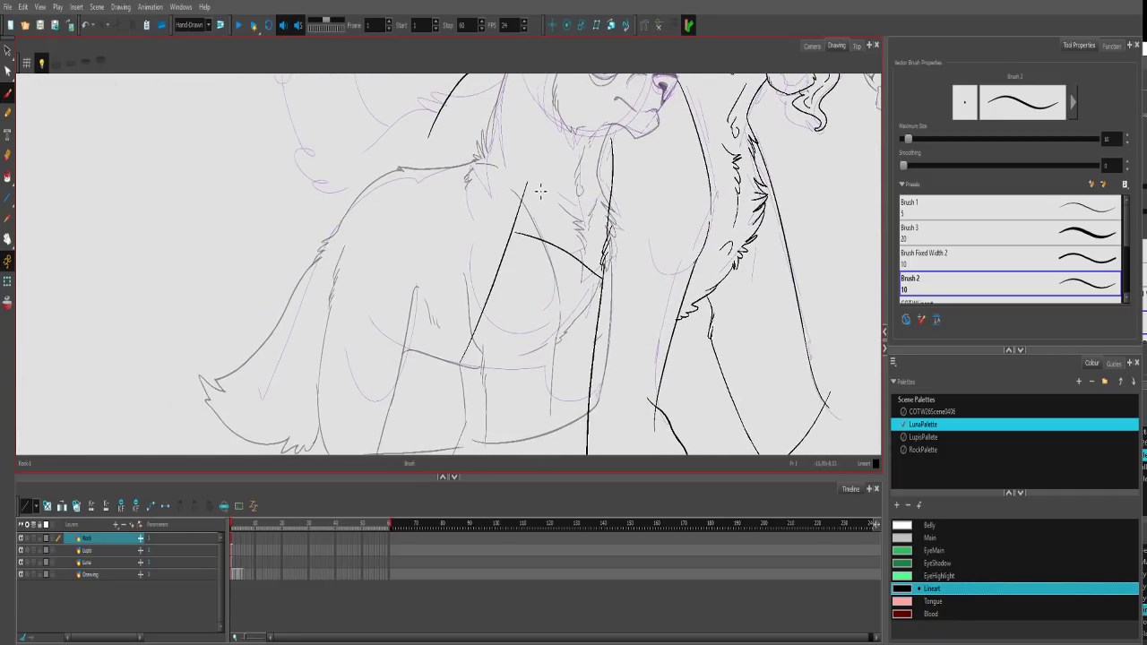
pyautogui.scroll(3, 511, 240)
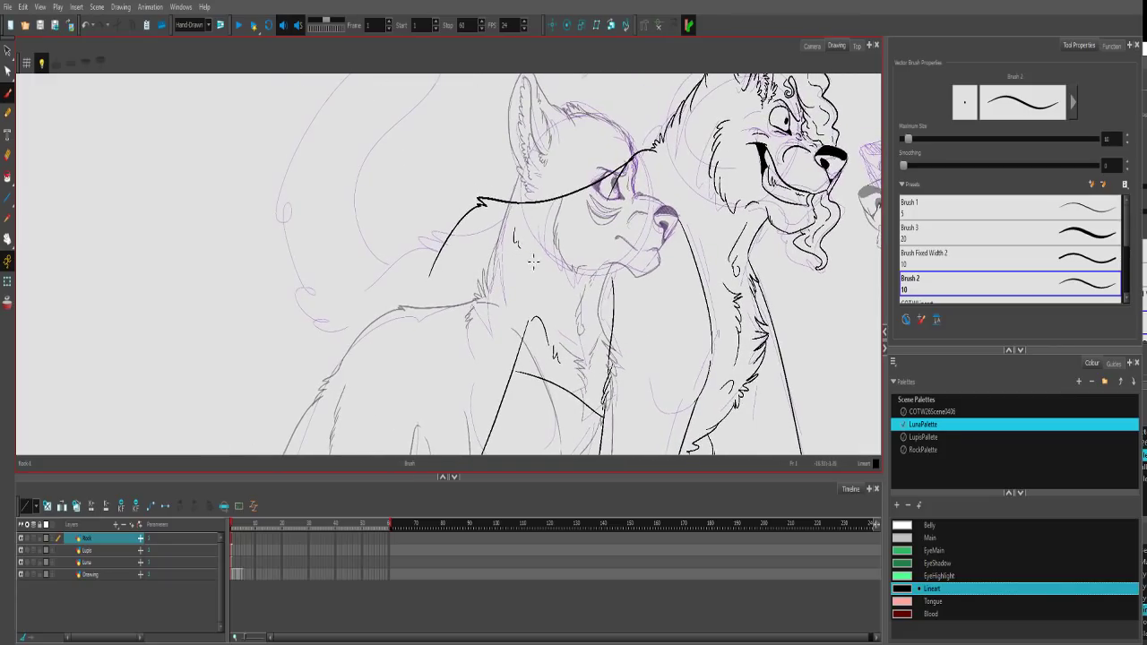
pyautogui.scroll(-3, 530, 259)
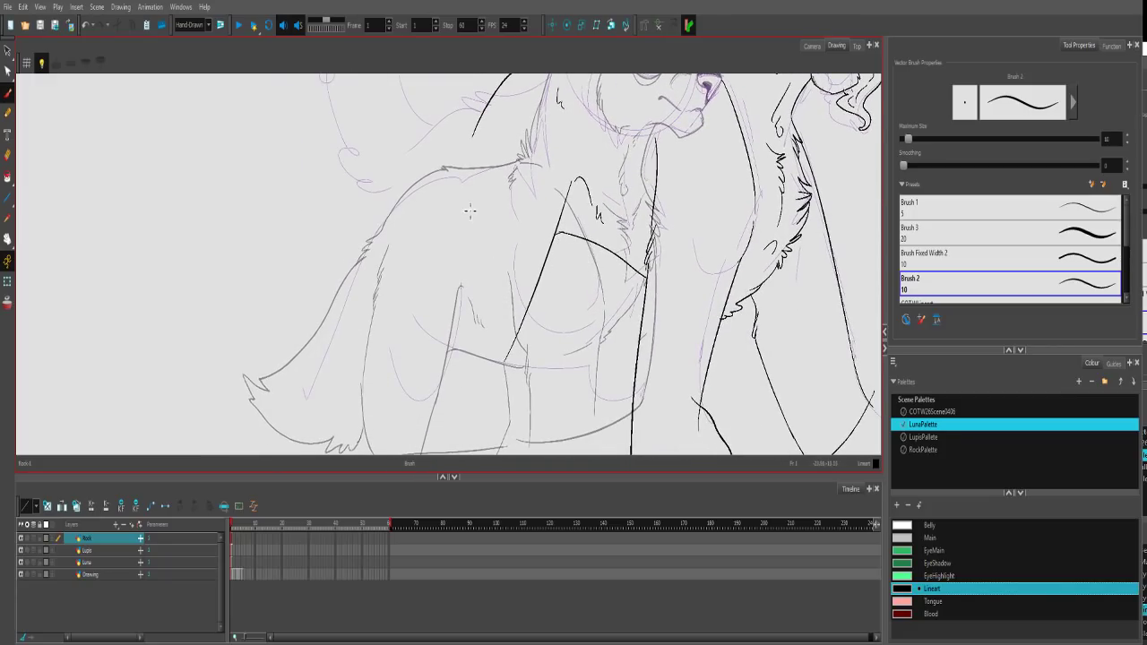
# Ink the middle wolf's rump and near hind leg, including the curved line closing its lower end.
pyautogui.moveTo(480, 143)
pyautogui.mouseDown()
pyautogui.moveTo(459, 175)
pyautogui.moveTo(473, 346)
pyautogui.mouseUp()
pyautogui.moveTo(466, 294); pyautogui.dragTo(435, 367)
pyautogui.moveTo(504, 367)
pyautogui.mouseDown()
pyautogui.moveTo(458, 418)
pyautogui.moveTo(490, 289)
pyautogui.moveTo(517, 352)
pyautogui.mouseUp()
pyautogui.hotkey('ctrl', 'z')
pyautogui.moveTo(467, 229); pyautogui.dragTo(431, 357)
pyautogui.moveTo(491, 282); pyautogui.dragTo(499, 396)
pyautogui.moveTo(432, 347); pyautogui.dragTo(529, 382)
pyautogui.moveTo(431, 347); pyautogui.dragTo(422, 369)
pyautogui.hotkey('ctrl', 'z')
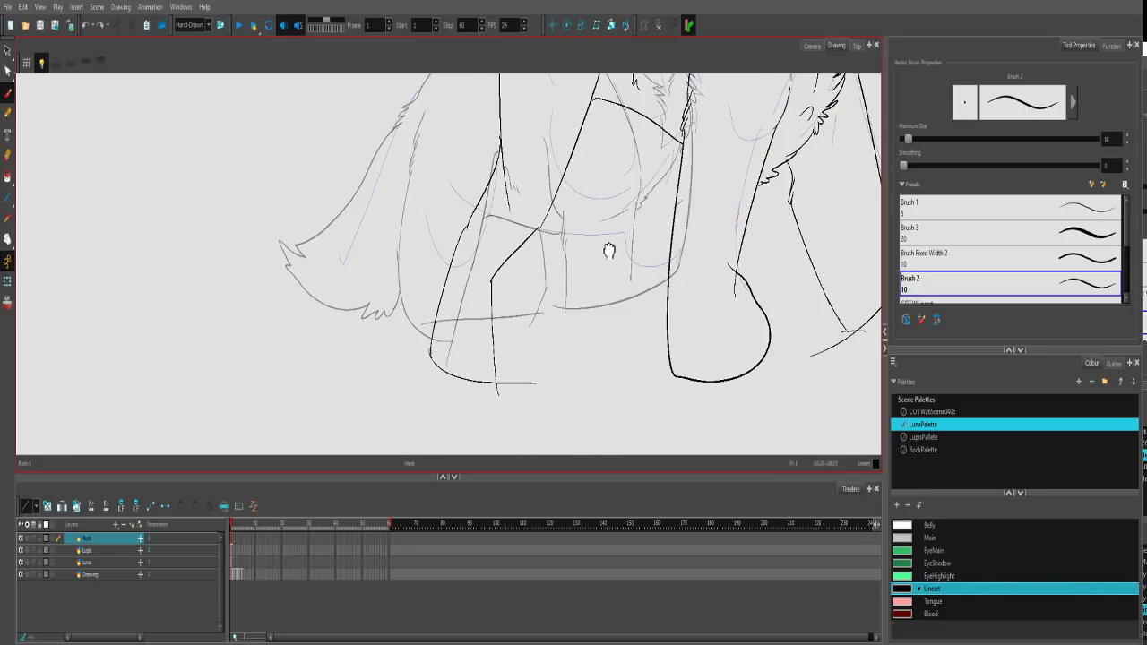
# Ink the middle wolf's far hind leg below the belly, redrawing the strokes that miss.
pyautogui.moveTo(619, 233); pyautogui.dragTo(539, 342)
pyautogui.moveTo(581, 243)
pyautogui.mouseDown()
pyautogui.moveTo(526, 382)
pyautogui.moveTo(565, 461)
pyautogui.mouseUp()
pyautogui.moveTo(539, 384); pyautogui.dragTo(527, 304)
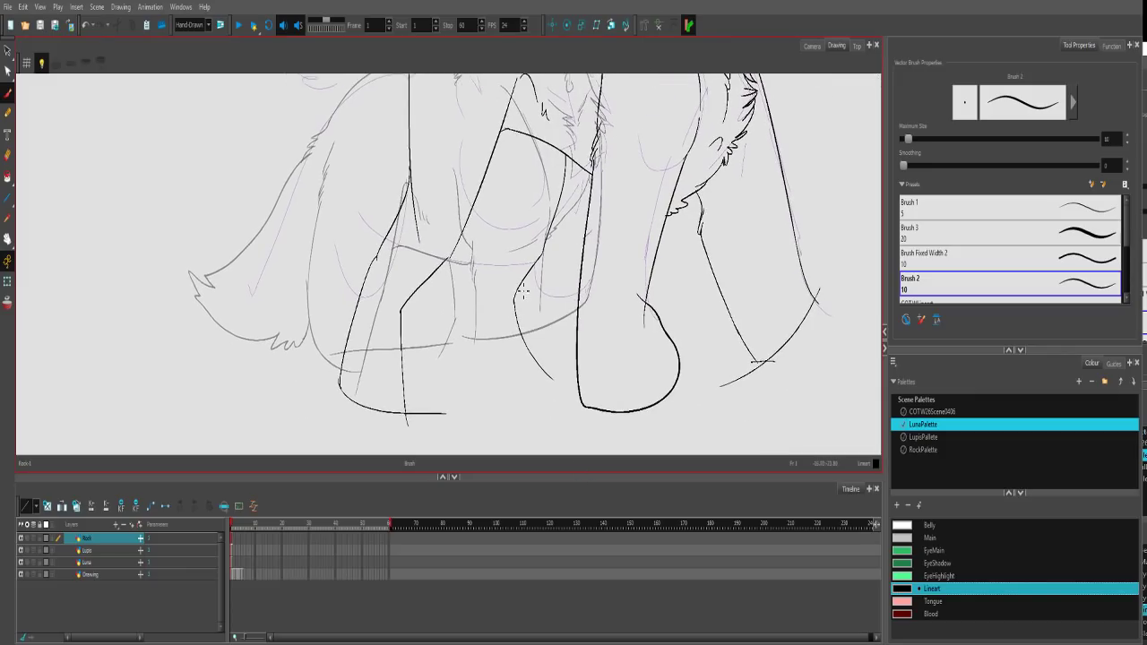
pyautogui.moveTo(479, 192)
pyautogui.mouseDown()
pyautogui.moveTo(480, 269)
pyautogui.moveTo(455, 326)
pyautogui.mouseUp()
pyautogui.hotkey('ctrl', 'z')
pyautogui.moveTo(480, 272); pyautogui.dragTo(518, 422)
pyautogui.hotkey('ctrl', 'z')
pyautogui.moveTo(482, 260); pyautogui.dragTo(465, 298)
pyautogui.hotkey('ctrl', 'z')
pyautogui.moveTo(481, 261)
pyautogui.mouseDown()
pyautogui.moveTo(468, 296)
pyautogui.moveTo(500, 440)
pyautogui.mouseUp()
pyautogui.moveTo(549, 355); pyautogui.dragTo(451, 414)
pyautogui.press('space')
pyautogui.moveTo(492, 225); pyautogui.dragTo(493, 387)
pyautogui.press('space')
pyautogui.moveTo(699, 179); pyautogui.dragTo(580, 291)
pyautogui.moveTo(412, 273); pyautogui.dragTo(600, 259)
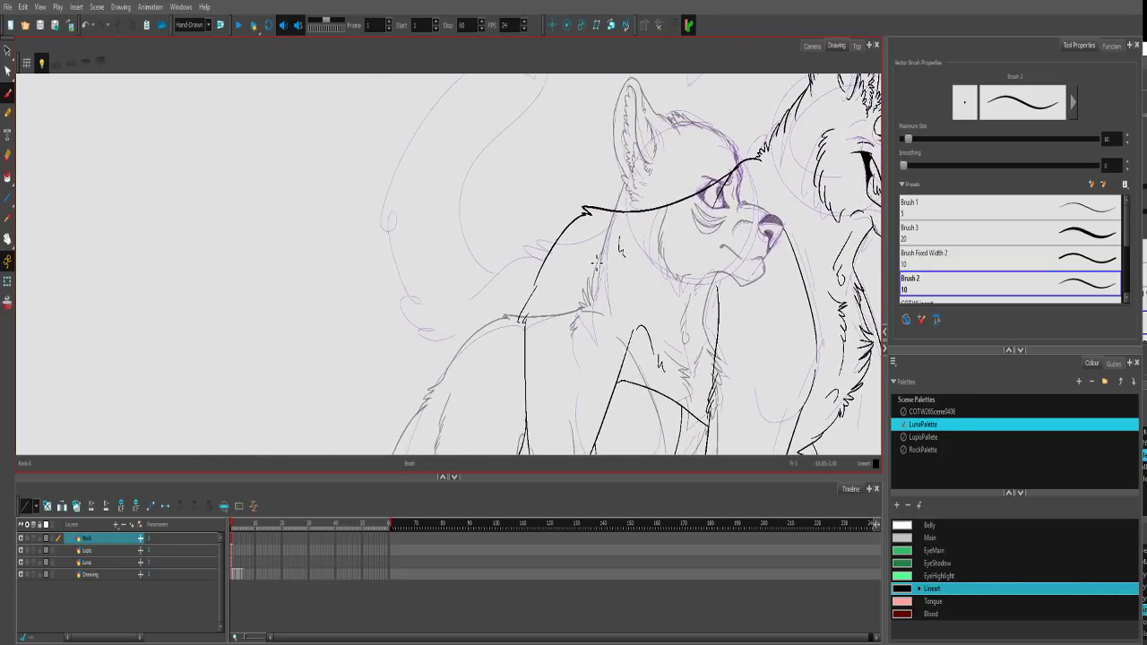
# Ink a fur tuft where the middle wolf's tail meets its back and erase the back line running below it.
pyautogui.scroll(2, 586, 215)
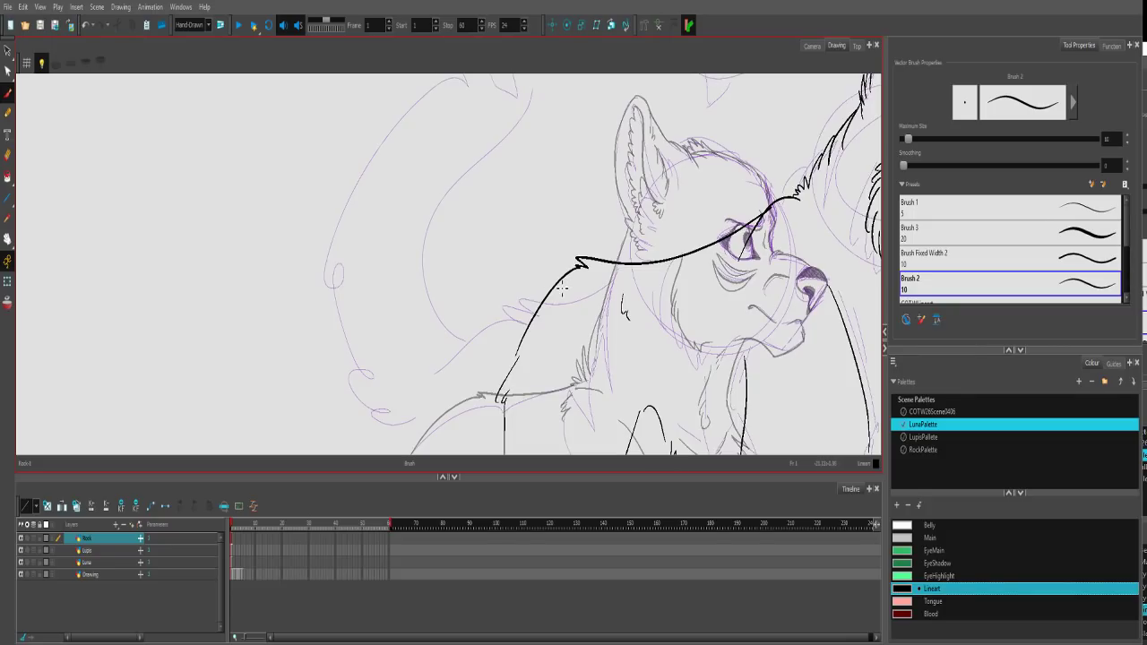
pyautogui.moveTo(558, 285); pyautogui.dragTo(502, 298)
pyautogui.hotkey('ctrl', 'z')
pyautogui.click(7, 154)
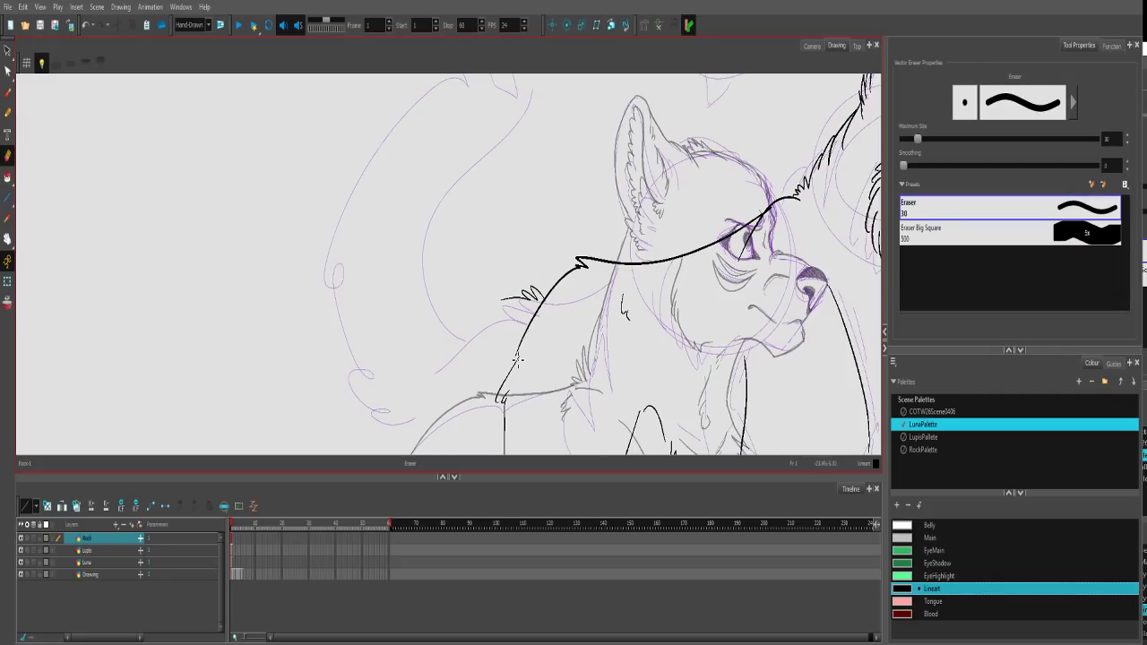
pyautogui.moveTo(520, 353); pyautogui.dragTo(544, 311)
# Ink the inner edge of the middle wolf's raised tail from the fur tuft up to the tail tip.
pyautogui.press('1')
pyautogui.moveTo(772, 202); pyautogui.dragTo(633, 240)
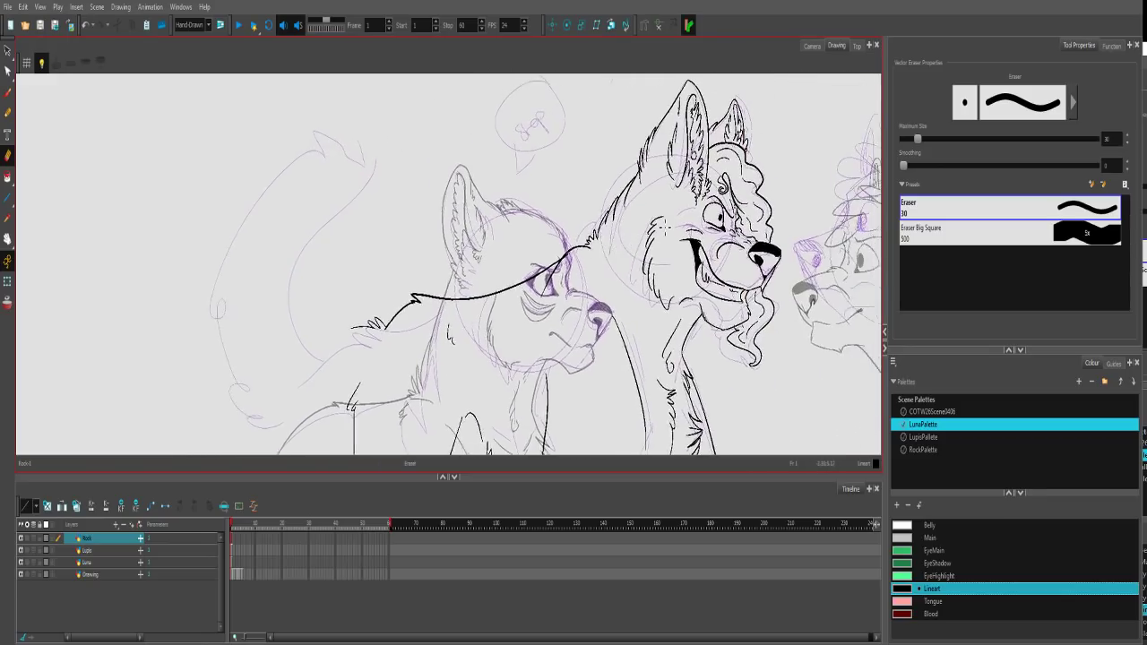
pyautogui.press('1')
pyautogui.press('1')
pyautogui.moveTo(488, 280); pyautogui.dragTo(587, 229)
pyautogui.press('2')
pyautogui.press('2')
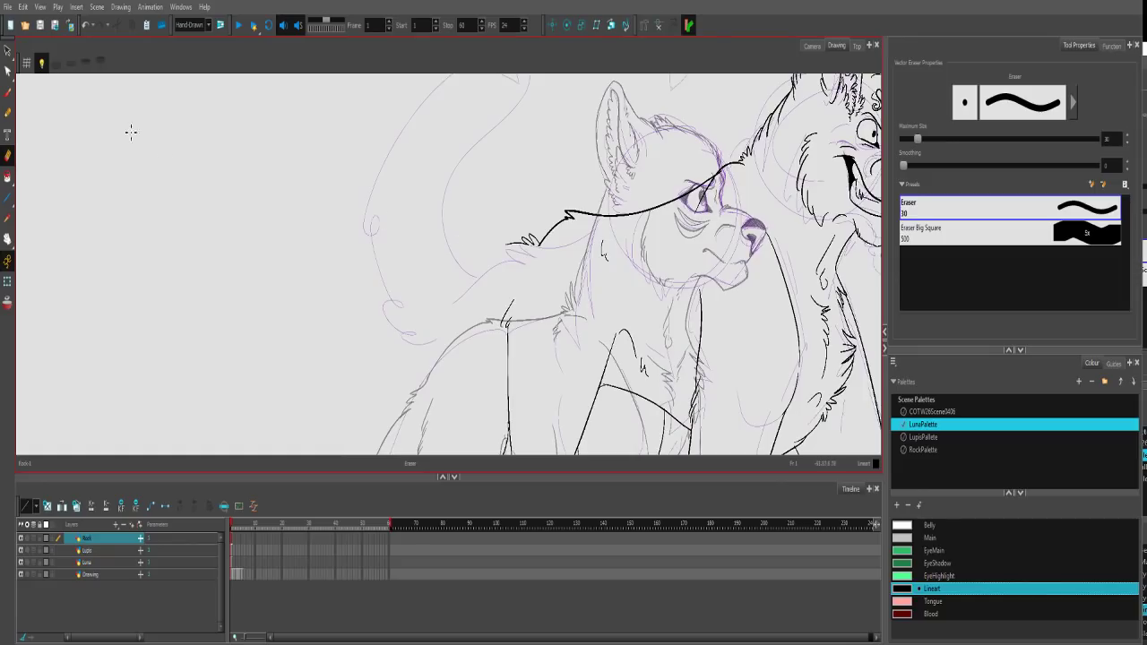
pyautogui.click(7, 93)
pyautogui.moveTo(523, 252); pyautogui.dragTo(462, 268)
pyautogui.hotkey('ctrl', 'z')
pyautogui.hotkey('ctrl', 'z')
pyautogui.moveTo(518, 244)
pyautogui.mouseDown()
pyautogui.moveTo(524, 256)
pyautogui.moveTo(447, 211)
pyautogui.moveTo(481, 71)
pyautogui.mouseUp()
pyautogui.moveTo(458, 124); pyautogui.dragTo(469, 196)
# Ink the tail's outer edge with its scalloped fur fringe down to the rump, and add fur lines near the tip.
pyautogui.moveTo(490, 156)
pyautogui.mouseDown()
pyautogui.moveTo(486, 133)
pyautogui.moveTo(407, 219)
pyautogui.moveTo(383, 303)
pyautogui.moveTo(425, 412)
pyautogui.mouseUp()
pyautogui.scroll(-3, 425, 412)
pyautogui.moveTo(427, 306); pyautogui.dragTo(443, 338)
pyautogui.moveTo(476, 346)
pyautogui.mouseDown()
pyautogui.moveTo(519, 324)
pyautogui.moveTo(518, 338)
pyautogui.mouseUp()
pyautogui.moveTo(488, 211); pyautogui.dragTo(464, 330)
pyautogui.moveTo(455, 158)
pyautogui.mouseDown()
pyautogui.moveTo(416, 241)
pyautogui.moveTo(453, 173)
pyautogui.moveTo(414, 210)
pyautogui.mouseUp()
pyautogui.hotkey('ctrl', 'z')
pyautogui.moveTo(455, 166); pyautogui.dragTo(422, 201)
pyautogui.moveTo(533, 283); pyautogui.dragTo(444, 182)
pyautogui.press('1')
pyautogui.press('1')
pyautogui.press('1')
pyautogui.moveTo(668, 238); pyautogui.dragTo(578, 276)
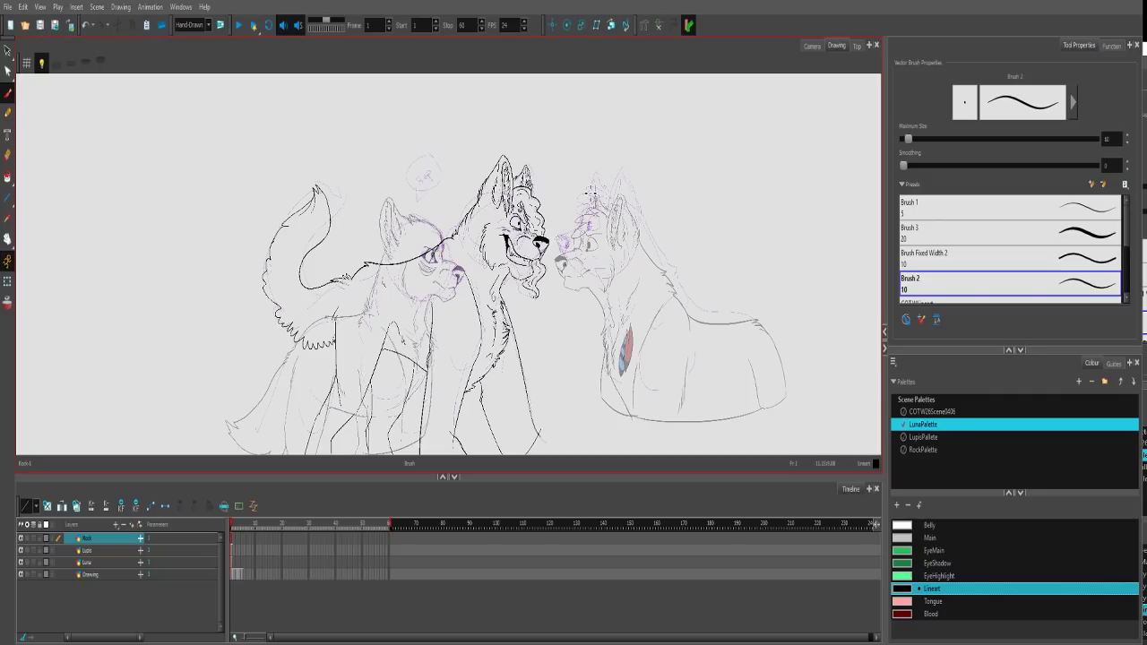
# Turn on stroke display and hide the rough sketch layer, Drawing.
pyautogui.scroll(3, 435, 290)
pyautogui.press('2')
pyautogui.press('k')
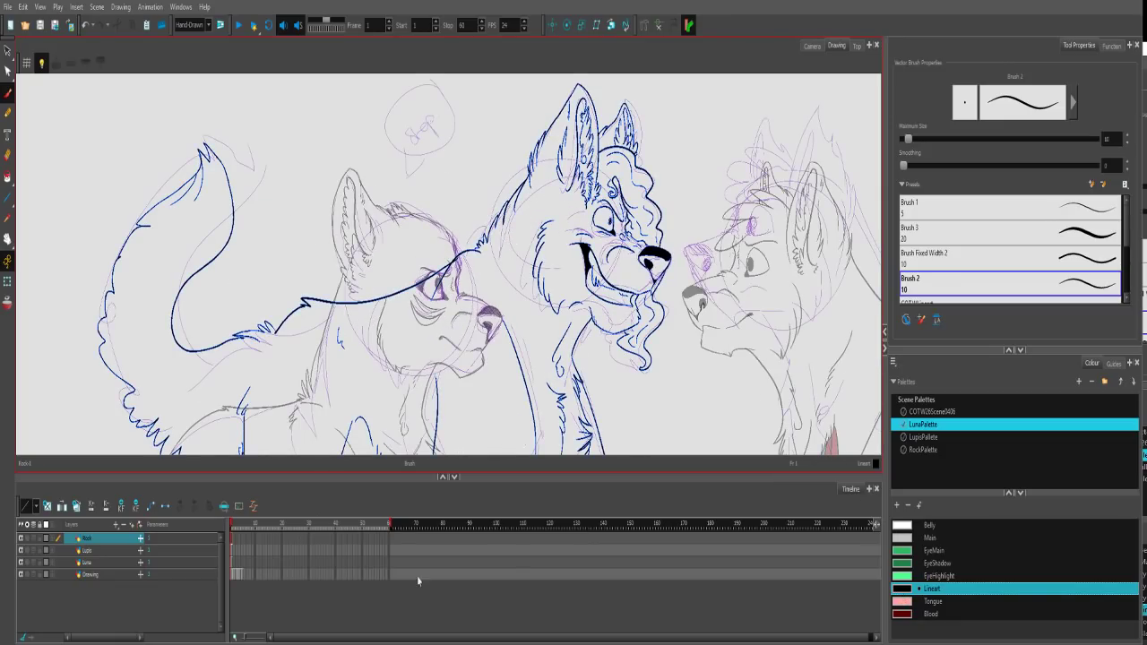
pyautogui.click(21, 575)
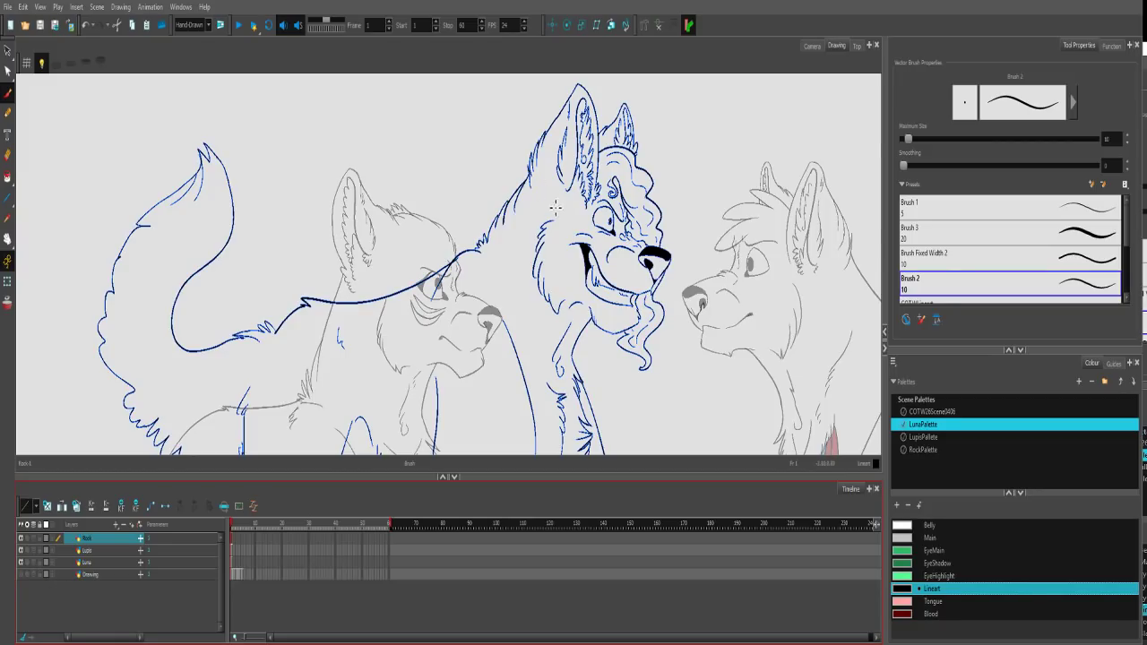
# With the Stroke tool, outline a pointed marking around the middle wolf's eye, redrawing the parts that miss.
pyautogui.scroll(5, 578, 160)
pyautogui.moveTo(578, 159); pyautogui.dragTo(500, 203)
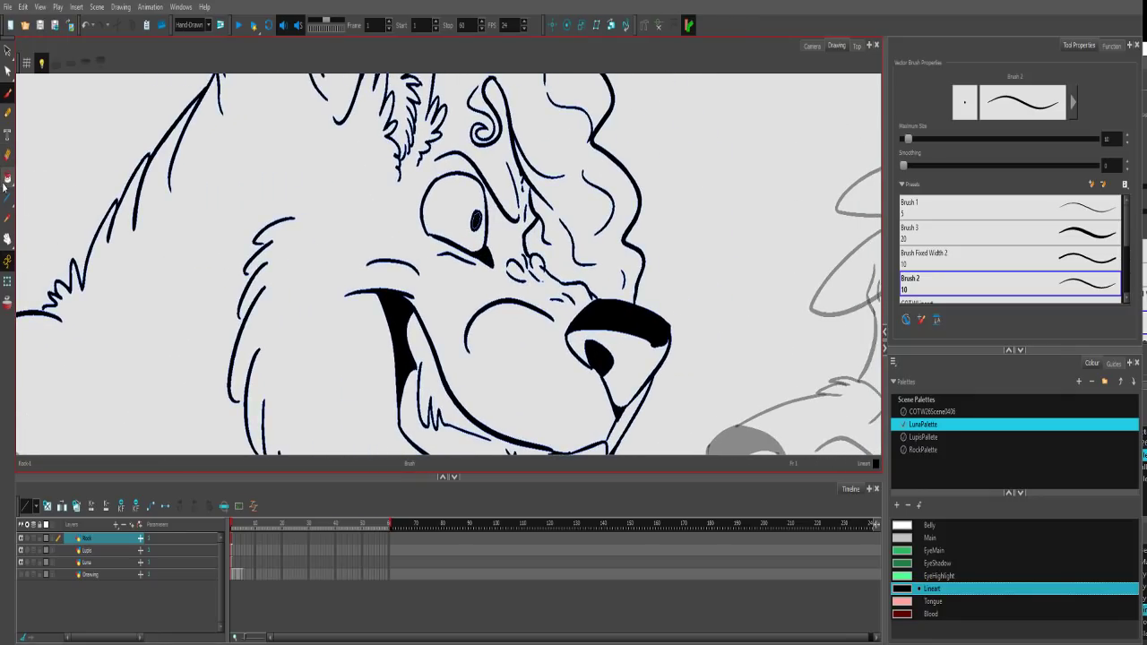
pyautogui.click(8, 178)
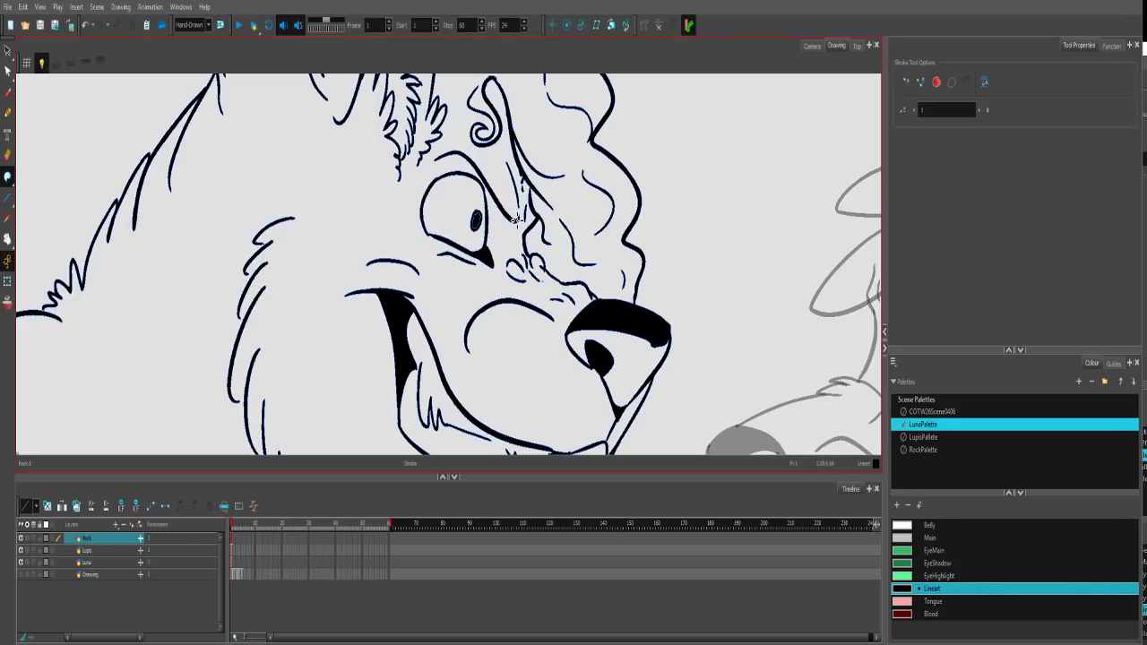
pyautogui.moveTo(496, 245)
pyautogui.mouseDown()
pyautogui.moveTo(451, 242)
pyautogui.moveTo(494, 273)
pyautogui.moveTo(460, 257)
pyautogui.mouseUp()
pyautogui.moveTo(440, 160)
pyautogui.mouseDown()
pyautogui.moveTo(378, 211)
pyautogui.moveTo(381, 244)
pyautogui.moveTo(439, 258)
pyautogui.mouseUp()
pyautogui.hotkey('ctrl', 'z')
pyautogui.moveTo(436, 161)
pyautogui.mouseDown()
pyautogui.moveTo(380, 224)
pyautogui.moveTo(448, 255)
pyautogui.mouseUp()
pyautogui.hotkey('ctrl', 'z')
pyautogui.moveTo(438, 161)
pyautogui.mouseDown()
pyautogui.moveTo(377, 215)
pyautogui.moveTo(464, 259)
pyautogui.mouseUp()
pyautogui.scroll(2, 481, 215)
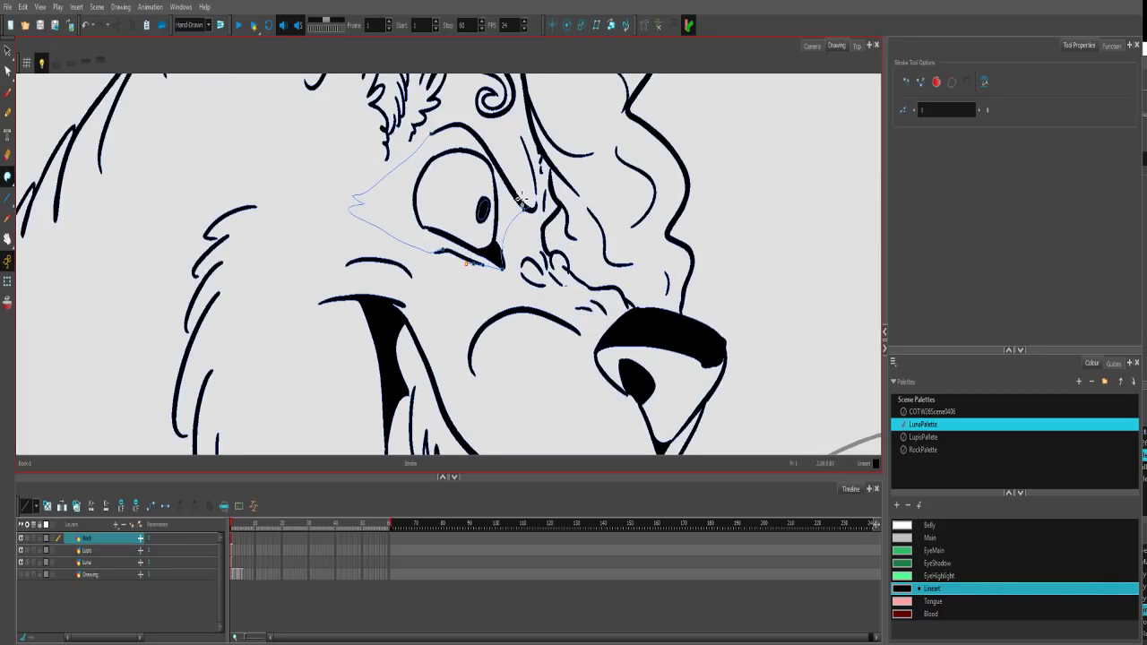
# Add strokes closing the gaps around the middle wolf's eye and curved colour-boundary strokes inside it.
pyautogui.moveTo(490, 177)
pyautogui.mouseDown()
pyautogui.moveTo(484, 224)
pyautogui.moveTo(506, 213)
pyautogui.moveTo(497, 171)
pyautogui.mouseUp()
pyautogui.moveTo(499, 230)
pyautogui.mouseDown()
pyautogui.moveTo(470, 234)
pyautogui.moveTo(448, 162)
pyautogui.moveTo(405, 205)
pyautogui.moveTo(434, 247)
pyautogui.mouseUp()
pyautogui.hotkey('ctrl', 'z')
pyautogui.moveTo(505, 226)
pyautogui.mouseDown()
pyautogui.moveTo(479, 236)
pyautogui.moveTo(440, 163)
pyautogui.moveTo(414, 208)
pyautogui.moveTo(447, 191)
pyautogui.moveTo(455, 224)
pyautogui.moveTo(508, 242)
pyautogui.mouseUp()
pyautogui.hotkey('ctrl', 'z')
pyautogui.moveTo(425, 220)
pyautogui.mouseDown()
pyautogui.moveTo(440, 186)
pyautogui.moveTo(469, 240)
pyautogui.moveTo(509, 253)
pyautogui.mouseUp()
pyautogui.moveTo(437, 150)
pyautogui.mouseDown()
pyautogui.moveTo(477, 145)
pyautogui.moveTo(496, 157)
pyautogui.mouseUp()
# Close the gap between the middle wolf's ear and forehead curl, and draw a jagged marking boundary down its neck onto the back.
pyautogui.press('1')
pyautogui.press('1')
pyautogui.press('1')
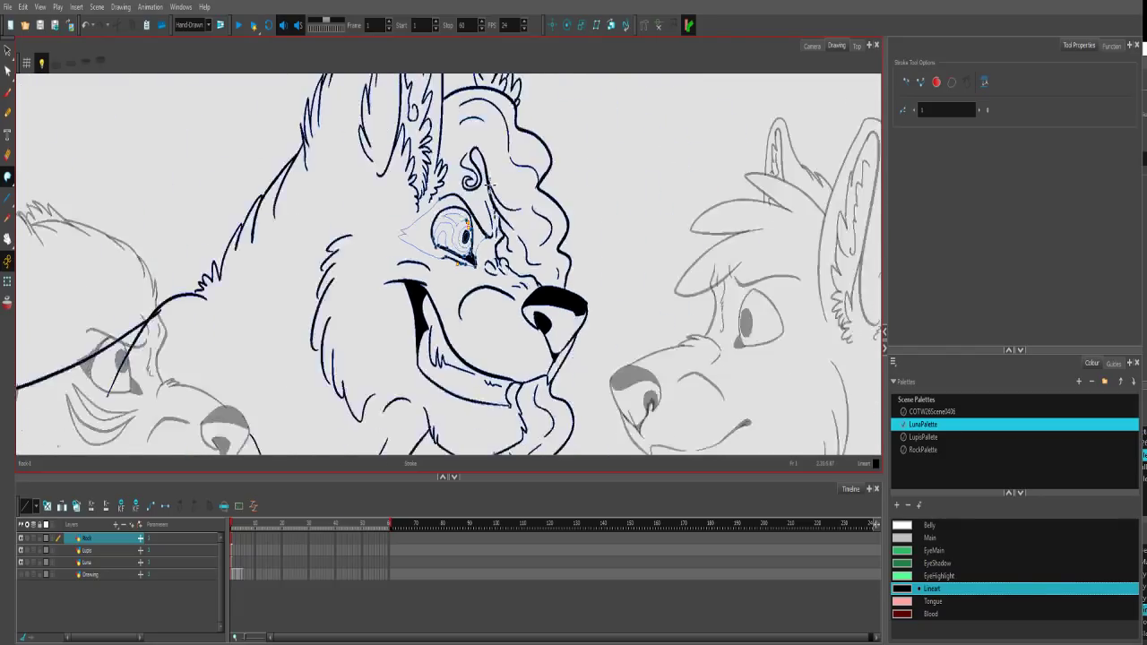
pyautogui.scroll(3, 491, 187)
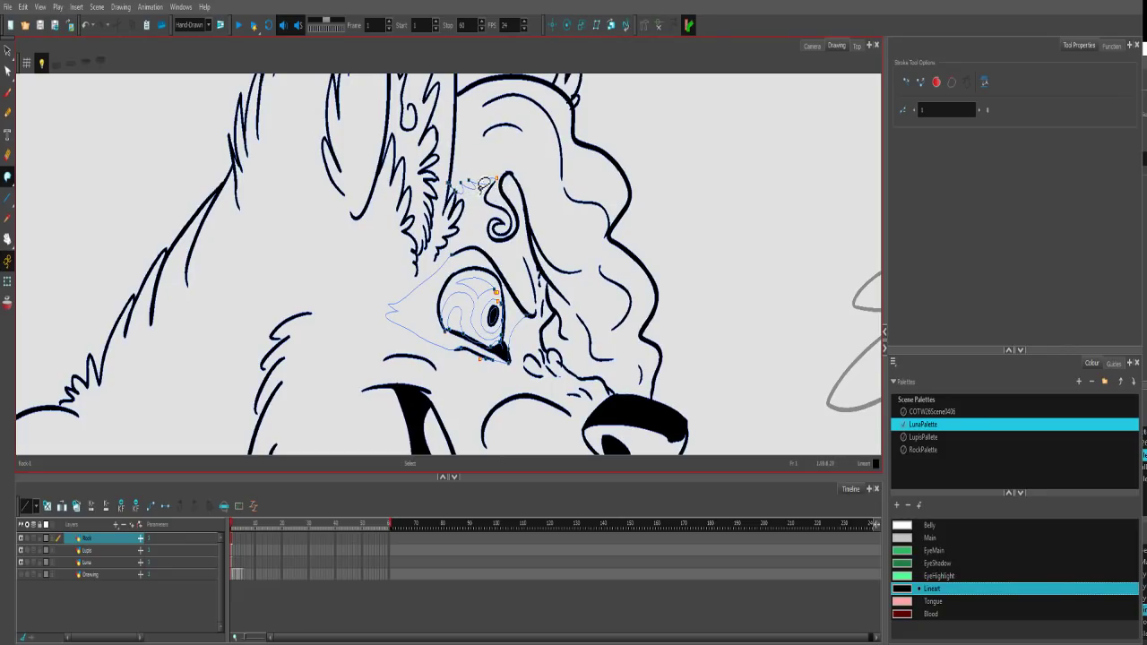
pyautogui.scroll(-2, 491, 188)
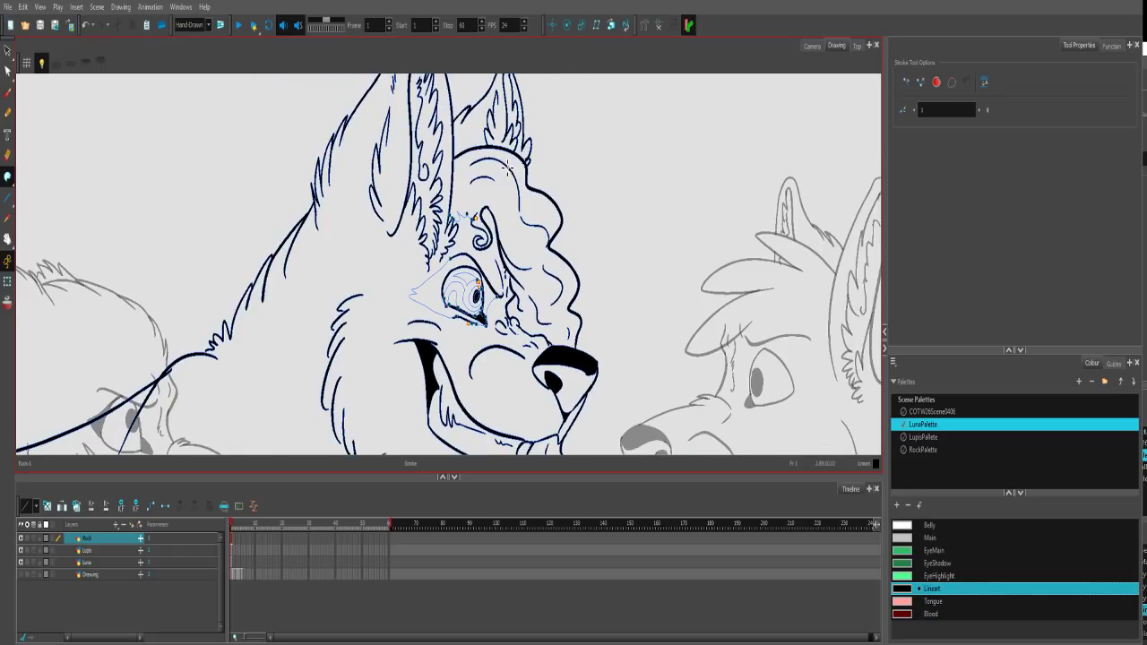
pyautogui.moveTo(468, 244); pyautogui.dragTo(598, 152)
pyautogui.moveTo(450, 143); pyautogui.dragTo(433, 204)
pyautogui.moveTo(402, 271)
pyautogui.mouseDown()
pyautogui.moveTo(378, 285)
pyautogui.moveTo(356, 345)
pyautogui.moveTo(506, 247)
pyautogui.moveTo(507, 228)
pyautogui.moveTo(498, 267)
pyautogui.moveTo(486, 266)
pyautogui.moveTo(502, 231)
pyautogui.moveTo(409, 290)
pyautogui.moveTo(201, 305)
pyautogui.moveTo(526, 183)
pyautogui.mouseUp()
pyautogui.hotkey('ctrl', 'z')
pyautogui.hotkey('ctrl', 'z')
pyautogui.moveTo(209, 299)
pyautogui.mouseDown()
pyautogui.moveTo(542, 179)
pyautogui.moveTo(291, 296)
pyautogui.moveTo(254, 268)
pyautogui.moveTo(193, 252)
pyautogui.moveTo(183, 190)
pyautogui.mouseUp()
pyautogui.moveTo(211, 208)
pyautogui.mouseDown()
pyautogui.moveTo(238, 289)
pyautogui.moveTo(221, 241)
pyautogui.moveTo(235, 177)
pyautogui.moveTo(251, 267)
pyautogui.moveTo(336, 124)
pyautogui.moveTo(342, 86)
pyautogui.mouseUp()
pyautogui.scroll(-2, 449, 241)
pyautogui.press('1')
# Bridge the gap between the middle wolf's cheek and jaw, and draw a zigzag fur boundary from the cheek down to the chest line.
pyautogui.moveTo(590, 260); pyautogui.dragTo(391, 187)
pyautogui.press('2')
pyautogui.press('2')
pyautogui.moveTo(604, 267)
pyautogui.mouseDown()
pyautogui.moveTo(557, 257)
pyautogui.moveTo(402, 279)
pyautogui.mouseUp()
pyautogui.press('2')
pyautogui.press('2')
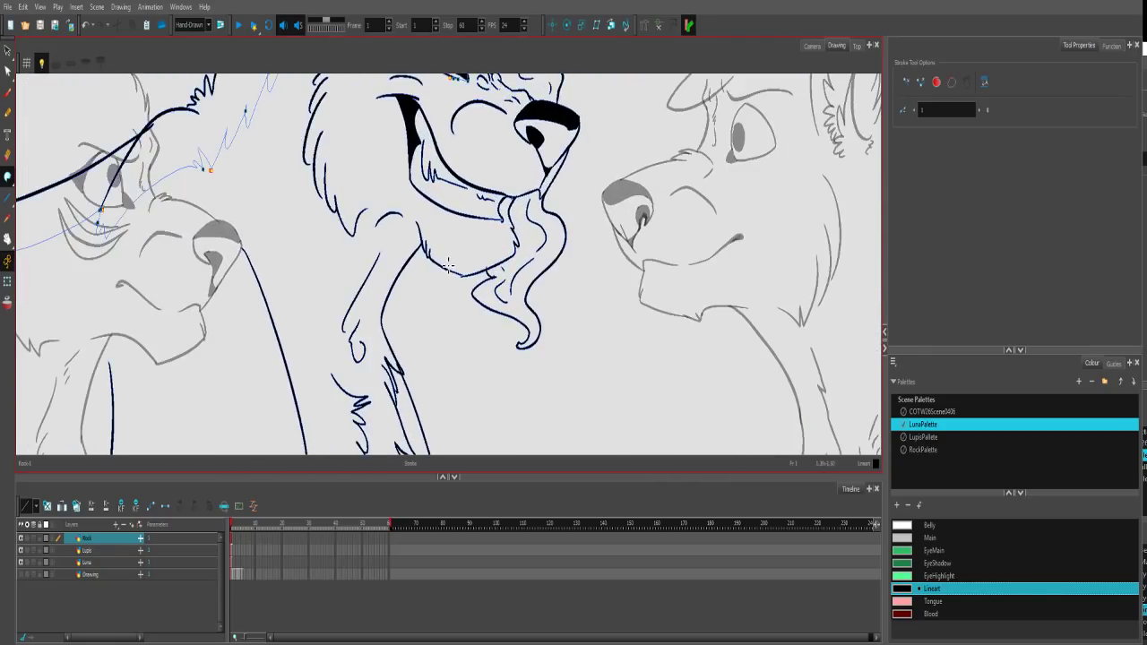
pyautogui.moveTo(412, 220)
pyautogui.mouseDown()
pyautogui.moveTo(377, 206)
pyautogui.moveTo(339, 213)
pyautogui.moveTo(345, 203)
pyautogui.moveTo(406, 232)
pyautogui.moveTo(346, 237)
pyautogui.moveTo(389, 208)
pyautogui.mouseUp()
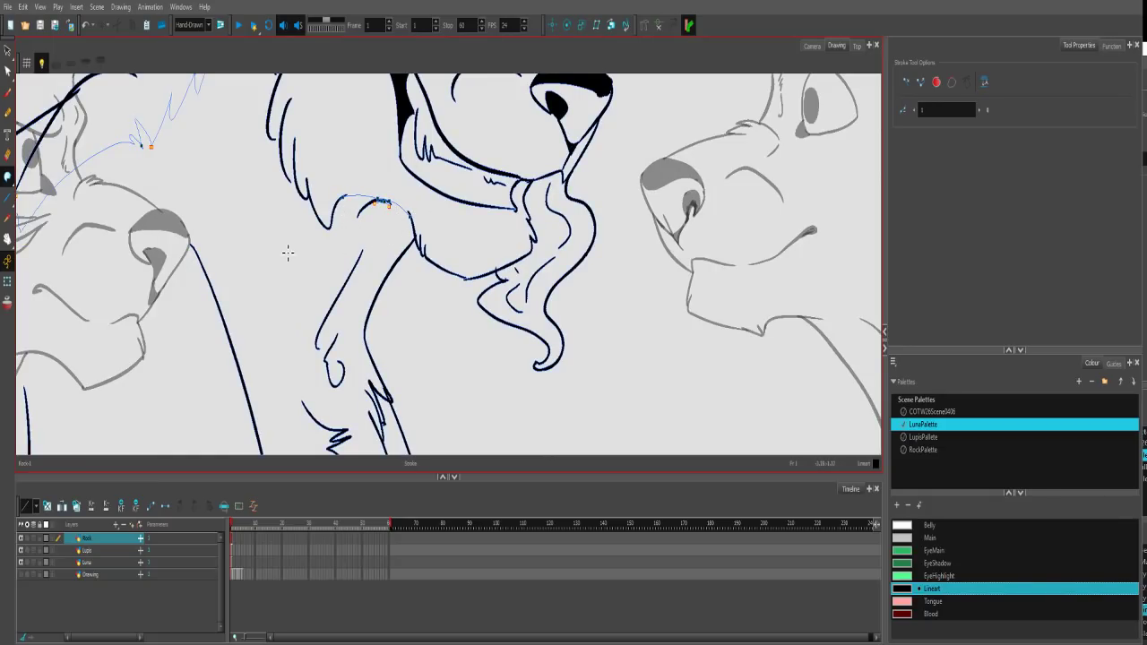
pyautogui.moveTo(305, 229); pyautogui.dragTo(247, 443)
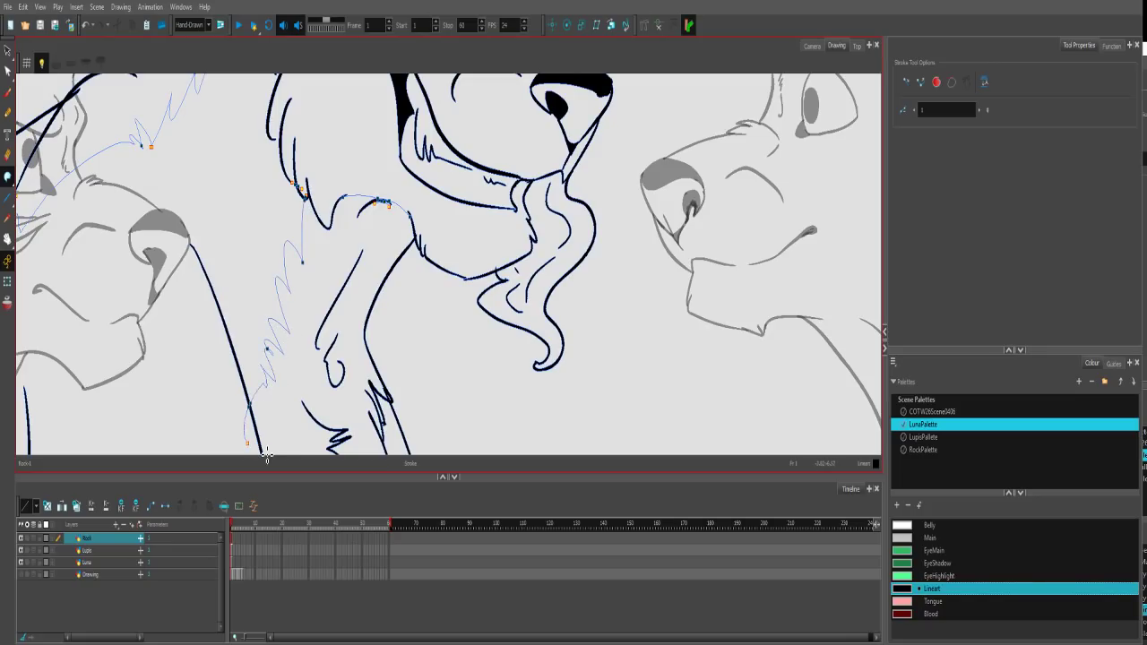
# Close the small gap in the middle wolf's long curved chest line with a short stroke.
pyautogui.press('1')
pyautogui.press('1')
pyautogui.moveTo(419, 358); pyautogui.dragTo(419, 153)
pyautogui.moveTo(361, 180); pyautogui.dragTo(372, 209)
pyautogui.scroll(2, 364, 280)
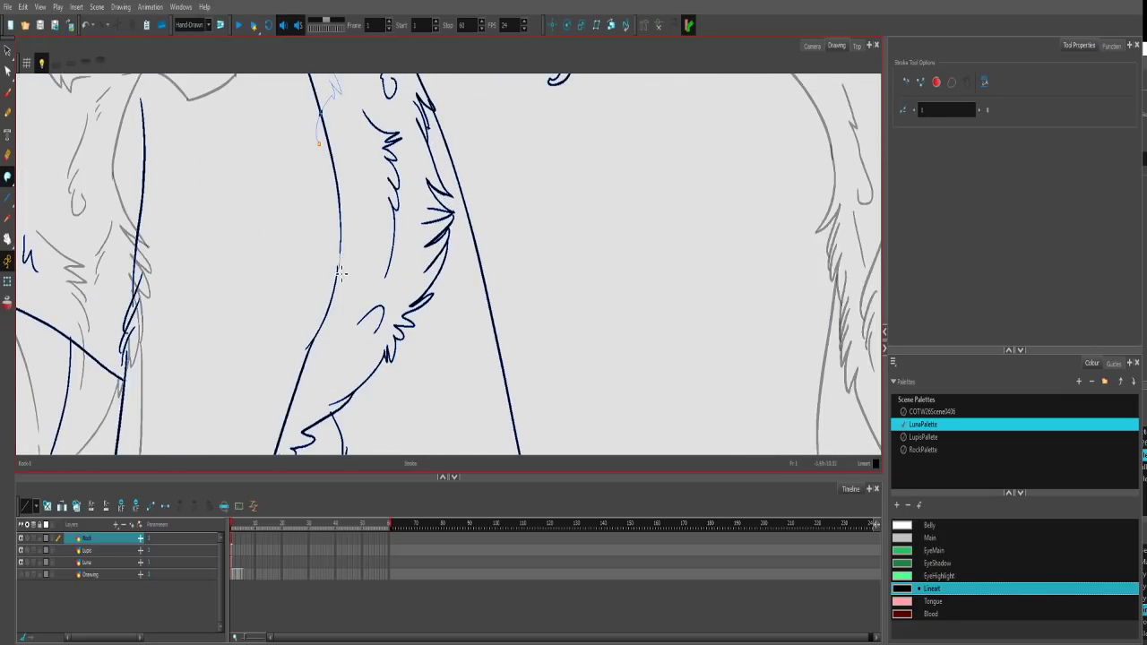
pyautogui.moveTo(339, 262); pyautogui.dragTo(650, 239)
# Stroke a marking boundary from the fur behind the middle wolf's near front leg to the chest, and close the gap atop the leg.
pyautogui.press('1')
pyautogui.press('1')
pyautogui.moveTo(508, 202)
pyautogui.mouseDown()
pyautogui.moveTo(545, 338)
pyautogui.moveTo(568, 261)
pyautogui.moveTo(505, 331)
pyautogui.moveTo(475, 325)
pyautogui.mouseUp()
pyautogui.press('2')
pyautogui.press('2')
pyautogui.hotkey('ctrl', 'z')
pyautogui.moveTo(575, 303)
pyautogui.mouseDown()
pyautogui.moveTo(545, 324)
pyautogui.moveTo(484, 328)
pyautogui.moveTo(449, 274)
pyautogui.mouseUp()
pyautogui.hotkey('ctrl', 'z')
pyautogui.moveTo(468, 316)
pyautogui.mouseDown()
pyautogui.moveTo(450, 287)
pyautogui.moveTo(466, 308)
pyautogui.mouseUp()
pyautogui.hotkey('ctrl', 'z')
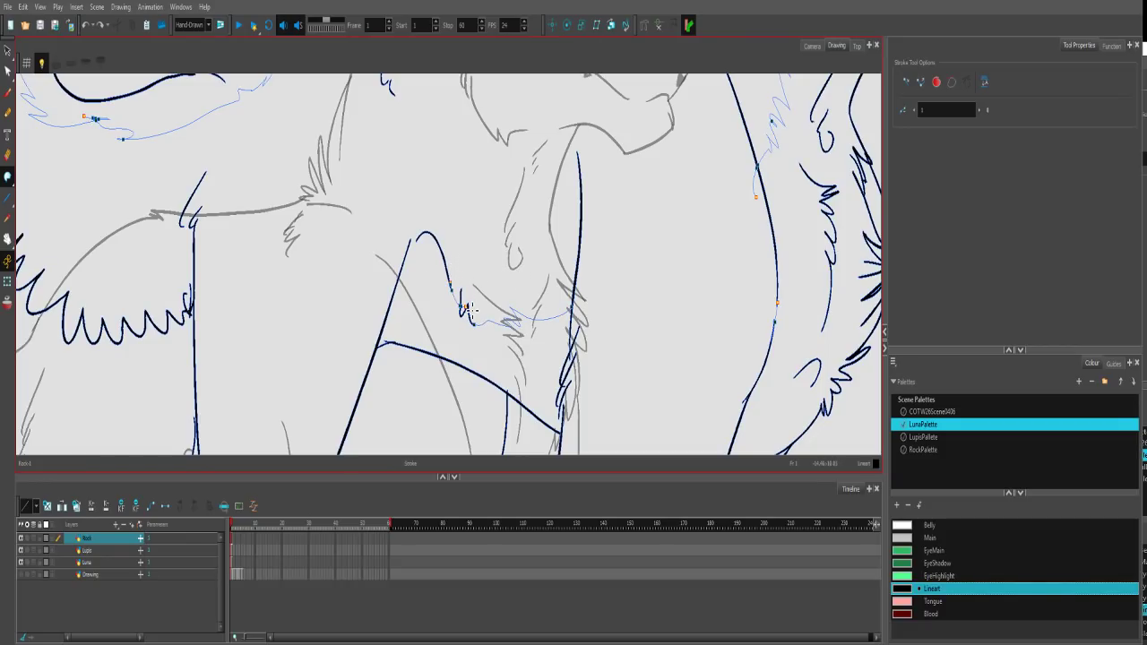
pyautogui.moveTo(422, 238); pyautogui.dragTo(411, 276)
# Draw the jagged marking boundaries along the middle wolf's tail up to its tip and close the gap between the tail base and rump.
pyautogui.scroll(-4, 407, 285)
pyautogui.scroll(4, 565, 278)
pyautogui.scroll(3, 566, 278)
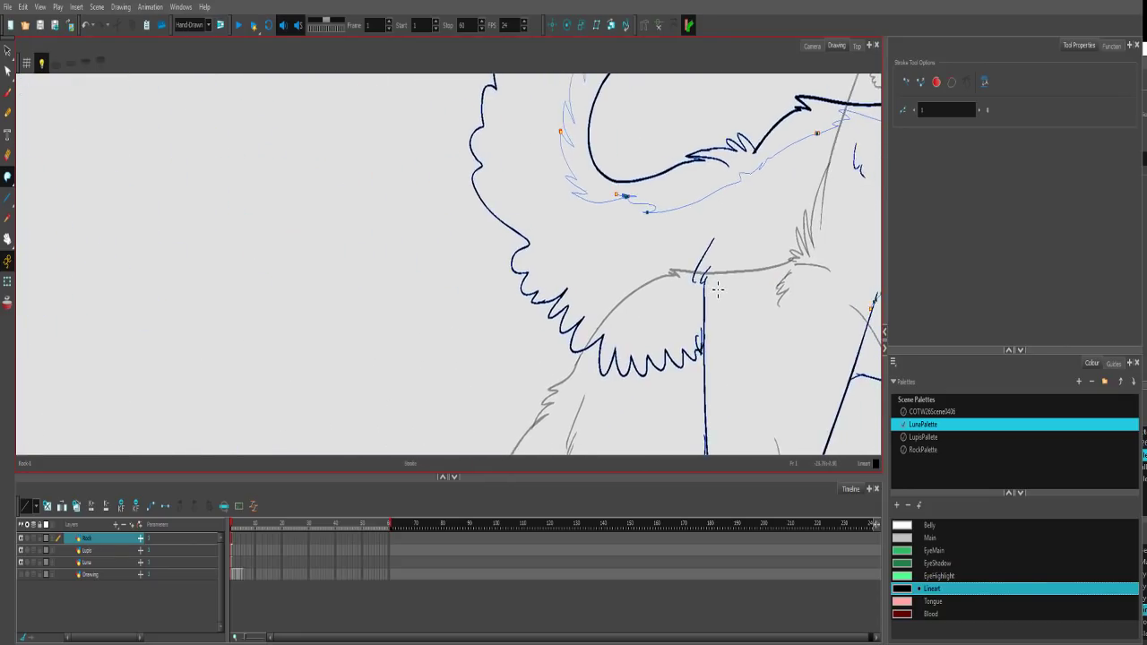
pyautogui.moveTo(853, 294)
pyautogui.mouseDown()
pyautogui.moveTo(701, 281)
pyautogui.moveTo(624, 218)
pyautogui.moveTo(596, 220)
pyautogui.moveTo(564, 188)
pyautogui.mouseUp()
pyautogui.moveTo(553, 184)
pyautogui.mouseDown()
pyautogui.moveTo(587, 314)
pyautogui.moveTo(599, 284)
pyautogui.moveTo(584, 306)
pyautogui.moveTo(581, 225)
pyautogui.moveTo(556, 246)
pyautogui.moveTo(584, 287)
pyautogui.mouseUp()
pyautogui.moveTo(580, 329)
pyautogui.mouseDown()
pyautogui.moveTo(549, 297)
pyautogui.moveTo(576, 244)
pyautogui.moveTo(563, 237)
pyautogui.moveTo(564, 218)
pyautogui.moveTo(621, 175)
pyautogui.moveTo(590, 170)
pyautogui.moveTo(630, 177)
pyautogui.moveTo(608, 156)
pyautogui.moveTo(637, 154)
pyautogui.moveTo(635, 132)
pyautogui.moveTo(609, 252)
pyautogui.moveTo(714, 142)
pyautogui.moveTo(696, 157)
pyautogui.moveTo(734, 95)
pyautogui.moveTo(625, 235)
pyautogui.moveTo(641, 192)
pyautogui.moveTo(640, 123)
pyautogui.mouseUp()
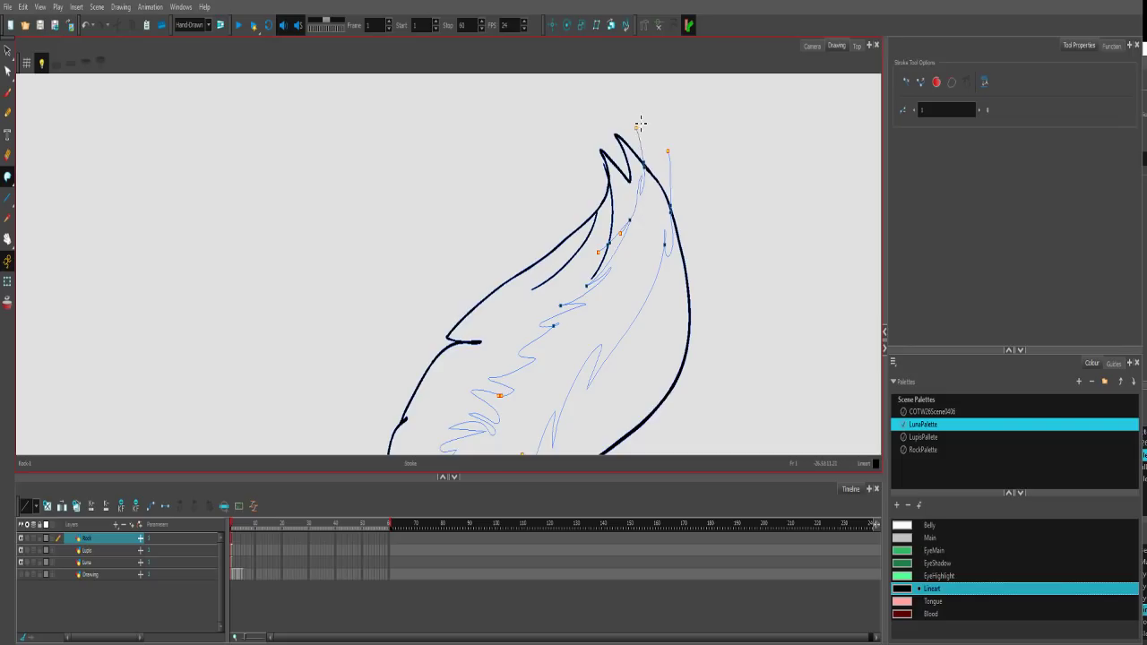
pyautogui.hotkey('ctrl', 'z')
pyautogui.moveTo(628, 226); pyautogui.dragTo(629, 146)
# Check the stroked middle wolf for open areas and compare it with the rough sketch on the Drawing layer.
pyautogui.press('1')
pyautogui.press('2')
pyautogui.press('2')
pyautogui.press('2')
pyautogui.press('2')
pyautogui.press('2')
pyautogui.moveTo(720, 351); pyautogui.dragTo(624, 195)
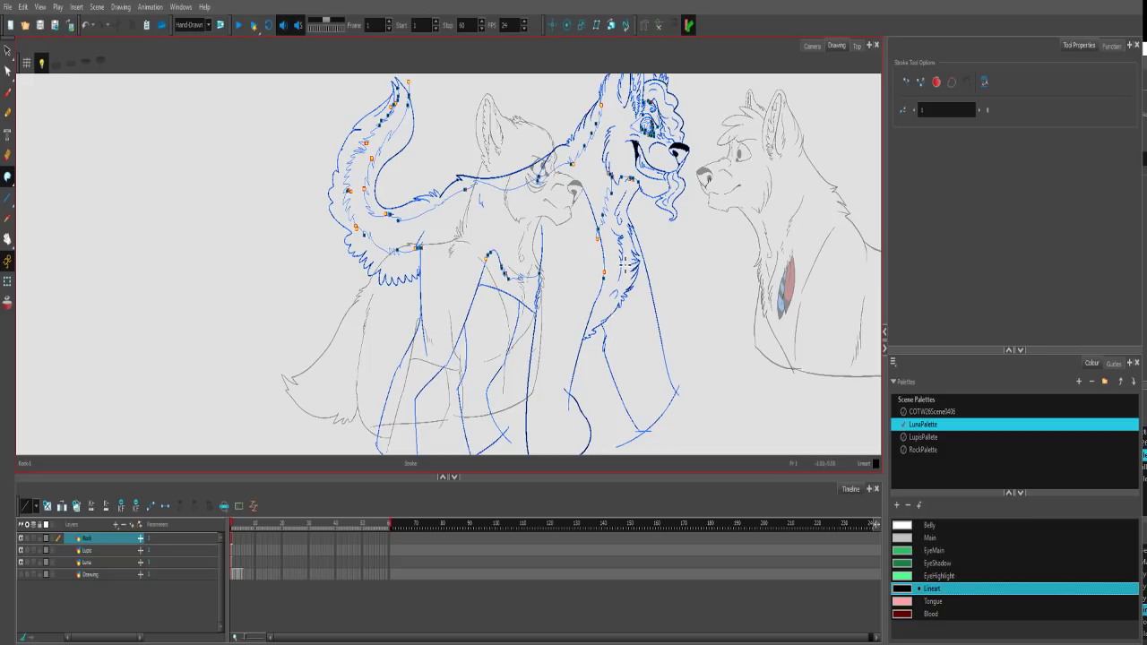
pyautogui.moveTo(645, 195); pyautogui.dragTo(493, 246)
pyautogui.press('2')
pyautogui.press('2')
pyautogui.press('2')
pyautogui.moveTo(741, 217); pyautogui.dragTo(621, 259)
pyautogui.press('2')
pyautogui.press('2')
pyautogui.press('2')
pyautogui.press('2')
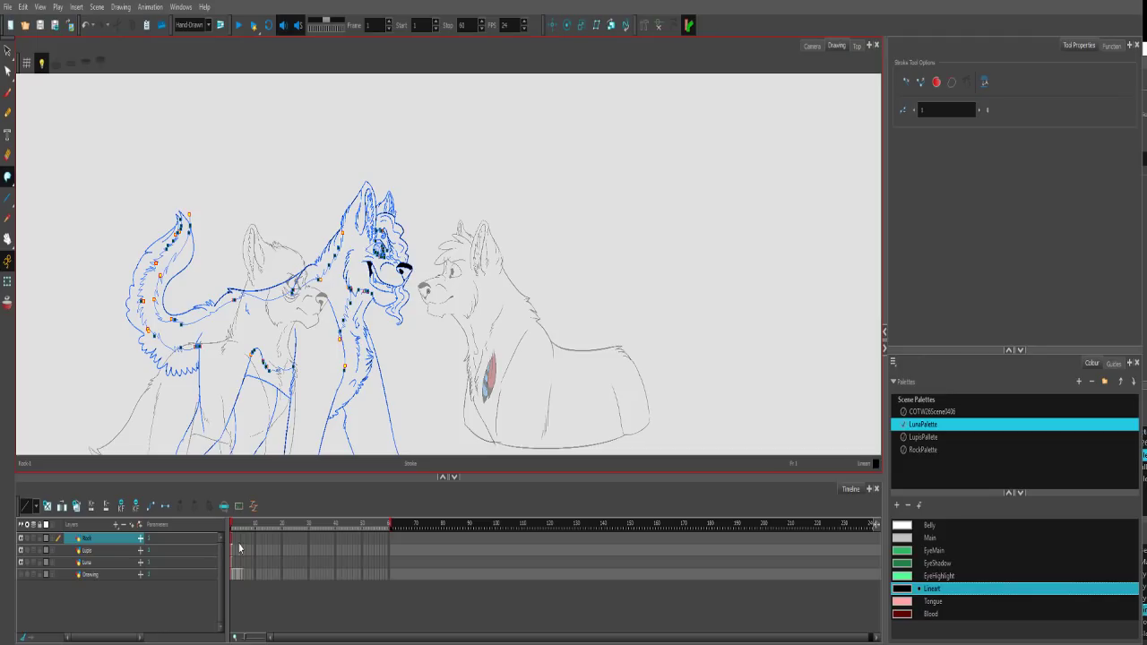
pyautogui.moveTo(233, 527); pyautogui.dragTo(232, 526)
pyautogui.click(21, 574)
pyautogui.click(21, 575)
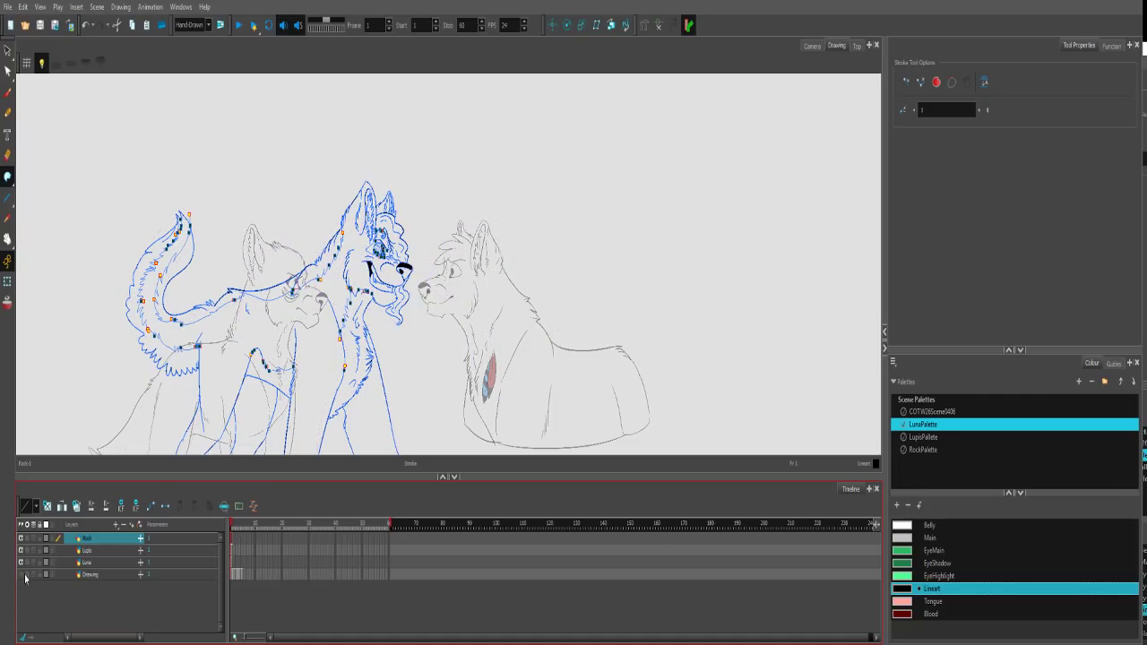
# On the Luna layer, draw a muzzle marking stroke from the left wolf's inner eye corner to its nose.
pyautogui.click(230, 552)
pyautogui.click(233, 563)
pyautogui.moveTo(347, 344); pyautogui.dragTo(614, 231)
pyautogui.press('2')
pyautogui.press('2')
pyautogui.scroll(4, 767, 204)
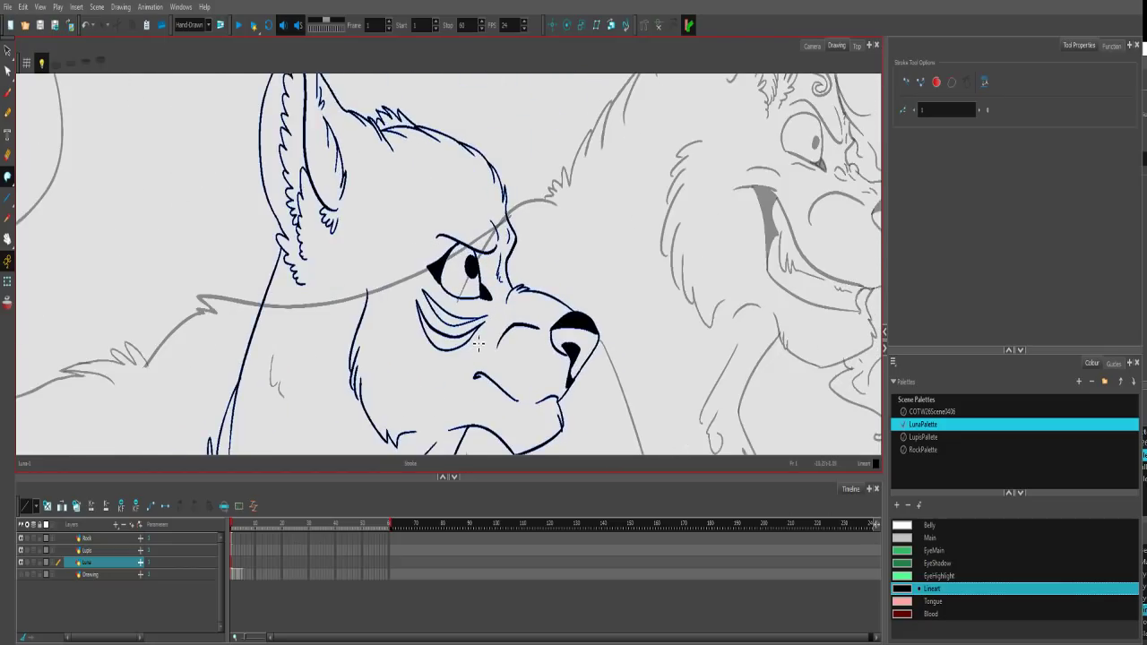
pyautogui.scroll(3, 479, 343)
pyautogui.moveTo(512, 325); pyautogui.dragTo(539, 329)
pyautogui.hotkey('ctrl', 'z')
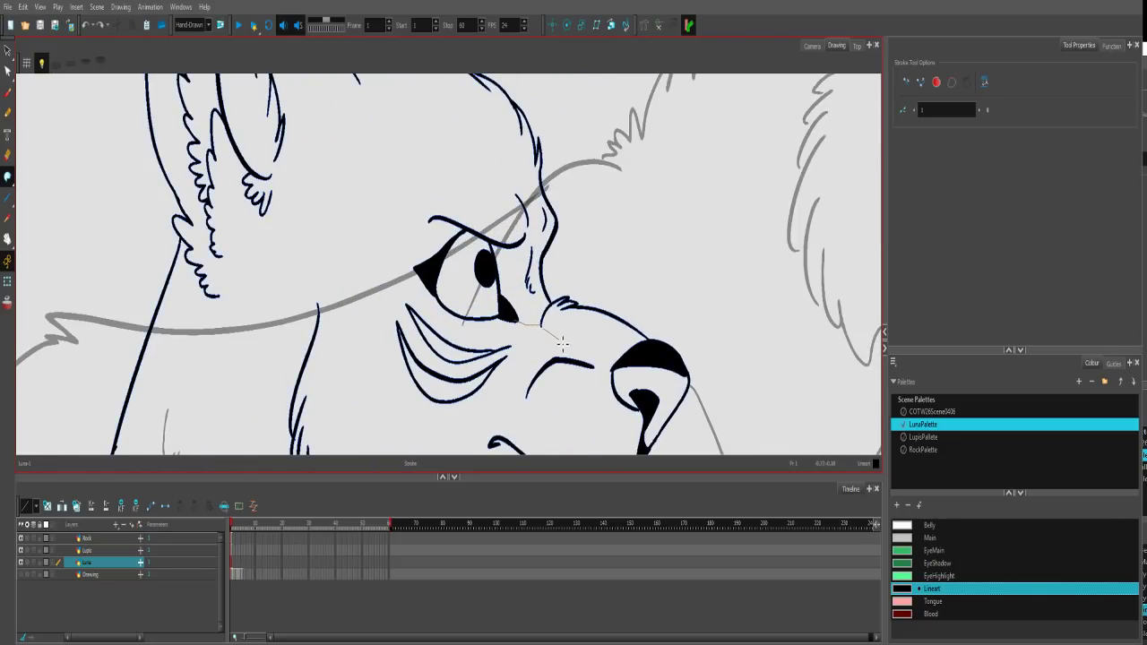
pyautogui.moveTo(596, 358); pyautogui.dragTo(613, 369)
# Add curved colour-boundary strokes inside the left wolf's eye and a marking stroke from its outer corner to the cheek line.
pyautogui.moveTo(492, 242)
pyautogui.mouseDown()
pyautogui.moveTo(470, 274)
pyautogui.moveTo(503, 272)
pyautogui.mouseUp()
pyautogui.moveTo(498, 324)
pyautogui.mouseDown()
pyautogui.moveTo(462, 270)
pyautogui.moveTo(432, 301)
pyautogui.mouseUp()
pyautogui.moveTo(490, 324)
pyautogui.mouseDown()
pyautogui.moveTo(466, 251)
pyautogui.moveTo(473, 240)
pyautogui.mouseUp()
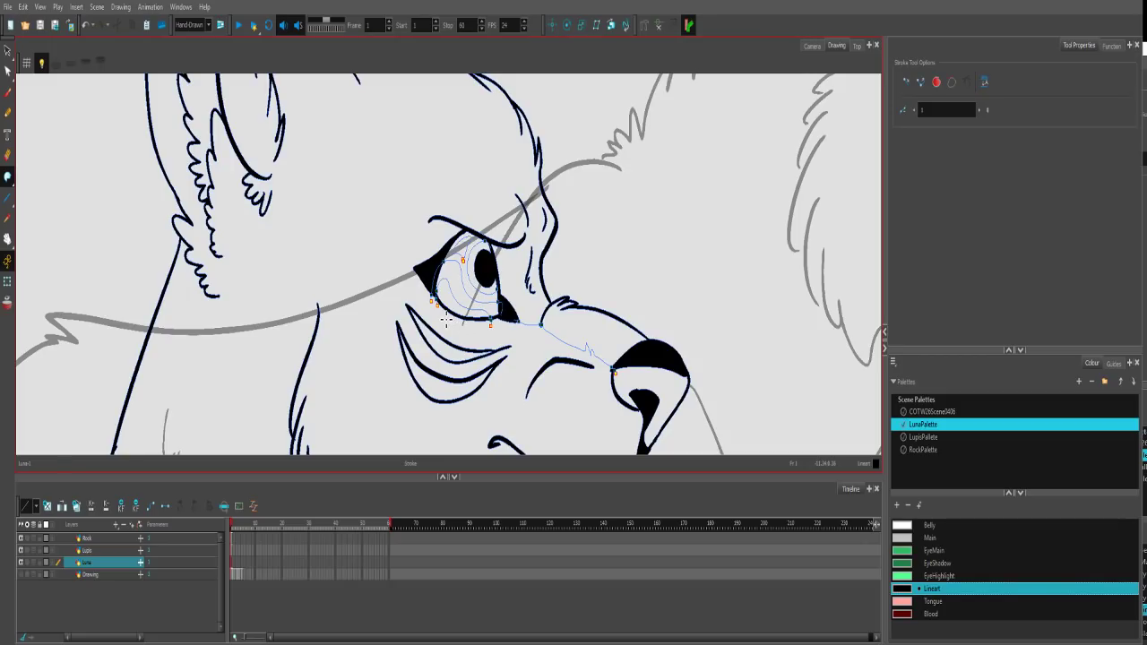
pyautogui.moveTo(430, 280)
pyautogui.mouseDown()
pyautogui.moveTo(393, 268)
pyautogui.moveTo(344, 280)
pyautogui.moveTo(336, 306)
pyautogui.mouseUp()
pyautogui.hotkey('ctrl', 'z')
pyautogui.moveTo(427, 270)
pyautogui.mouseDown()
pyautogui.moveTo(359, 260)
pyautogui.moveTo(320, 305)
pyautogui.mouseUp()
pyautogui.scroll(-2, 424, 269)
# Draw a zigzag fur boundary from the left wolf's cheek down to its shoulder line, redrawing the first attempt.
pyautogui.moveTo(424, 269)
pyautogui.mouseDown()
pyautogui.moveTo(461, 183)
pyautogui.moveTo(484, 159)
pyautogui.moveTo(430, 277)
pyautogui.moveTo(409, 405)
pyautogui.moveTo(393, 410)
pyautogui.mouseUp()
pyautogui.scroll(2, 482, 200)
pyautogui.scroll(-2, 482, 200)
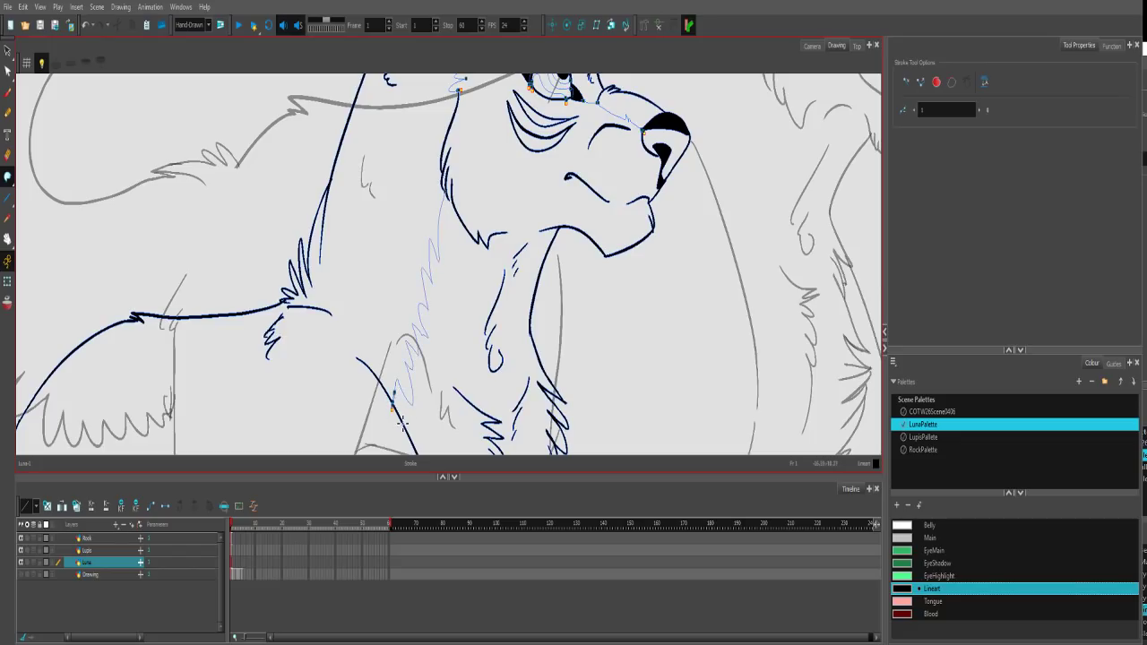
pyautogui.hotkey('ctrl', 'z')
pyautogui.scroll(-2, 433, 284)
pyautogui.moveTo(440, 342); pyautogui.dragTo(434, 292)
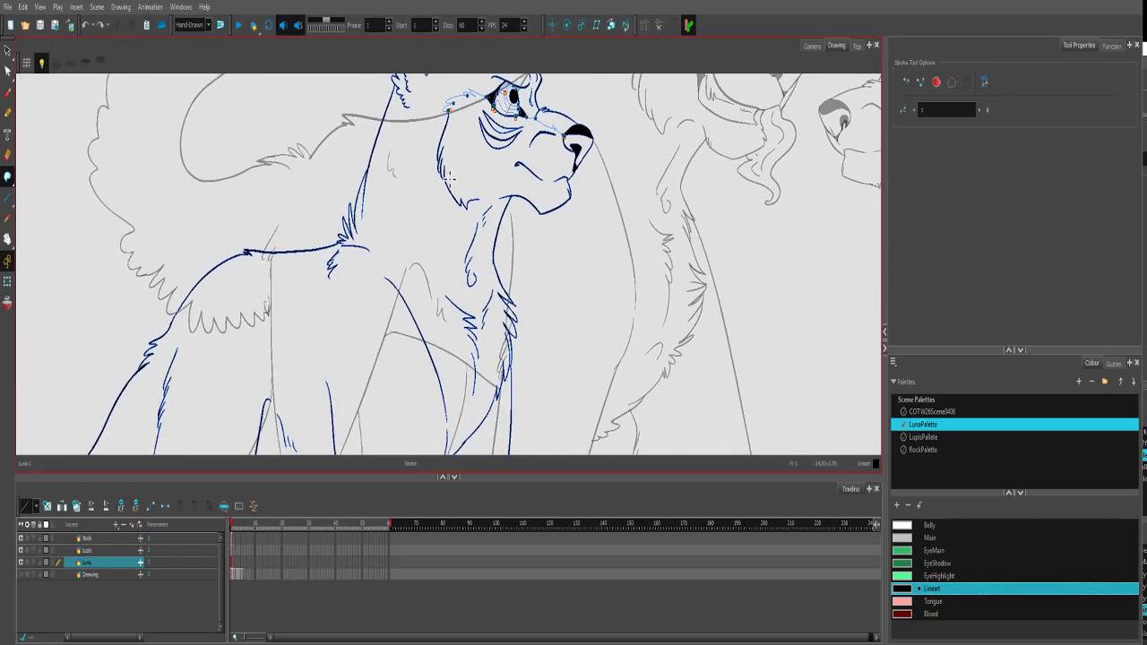
pyautogui.moveTo(439, 236); pyautogui.dragTo(411, 330)
# Close the gap in the left wolf's shoulder line and stroke a jagged boundary from the inner leg line to the fur marks.
pyautogui.moveTo(456, 351); pyautogui.dragTo(477, 197)
pyautogui.moveTo(467, 263); pyautogui.dragTo(468, 282)
pyautogui.moveTo(368, 309)
pyautogui.mouseDown()
pyautogui.moveTo(471, 284)
pyautogui.moveTo(413, 260)
pyautogui.mouseUp()
pyautogui.press('2')
pyautogui.press('2')
pyautogui.press('2')
pyautogui.hotkey('ctrl', 'z')
pyautogui.moveTo(470, 284)
pyautogui.mouseDown()
pyautogui.moveTo(405, 292)
pyautogui.moveTo(371, 267)
pyautogui.mouseUp()
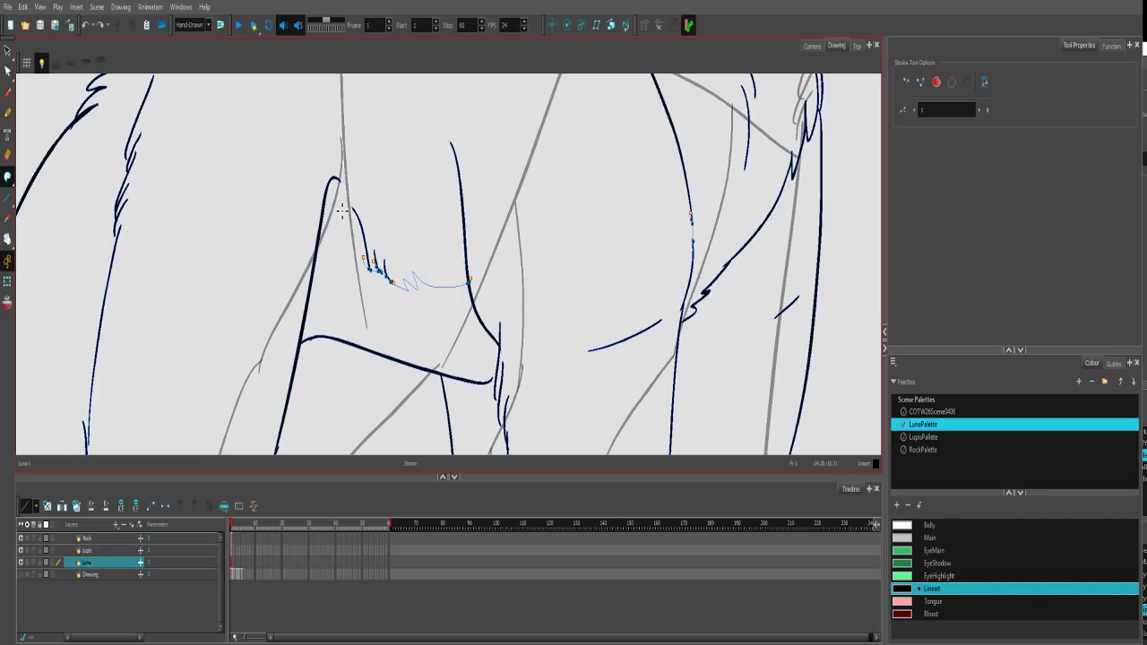
# Close the gap above the left wolf's leg fur and draw a curved marking boundary from the shoulder line down to the lower leg fur.
pyautogui.press('1')
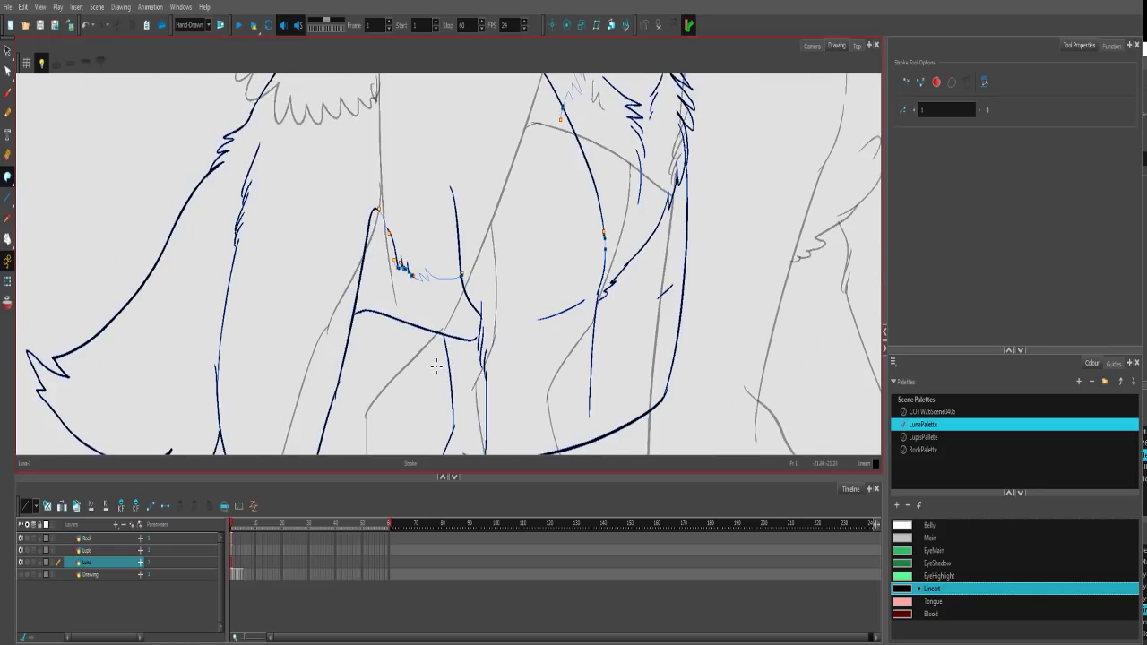
pyautogui.press('1')
pyautogui.moveTo(379, 332)
pyautogui.mouseDown()
pyautogui.moveTo(635, 295)
pyautogui.moveTo(602, 253)
pyautogui.moveTo(428, 263)
pyautogui.mouseUp()
pyautogui.press('2')
pyautogui.moveTo(514, 258)
pyautogui.mouseDown()
pyautogui.moveTo(478, 248)
pyautogui.moveTo(430, 306)
pyautogui.mouseUp()
pyautogui.moveTo(590, 251); pyautogui.dragTo(539, 299)
pyautogui.moveTo(509, 169)
pyautogui.mouseDown()
pyautogui.moveTo(517, 274)
pyautogui.moveTo(452, 344)
pyautogui.moveTo(415, 339)
pyautogui.mouseUp()
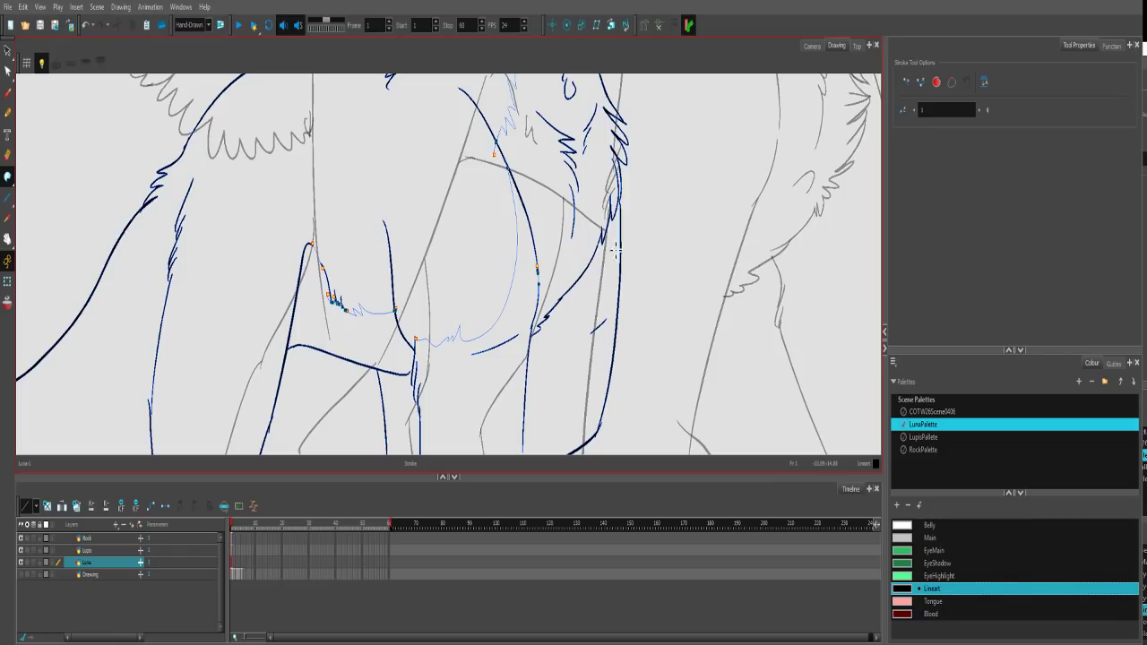
# Stroke a curved boundary across the left wolf's lower chest fur and another arching between the two leg lines below the belly.
pyautogui.moveTo(624, 219); pyautogui.dragTo(566, 296)
pyautogui.press('space')
pyautogui.moveTo(389, 397)
pyautogui.mouseDown()
pyautogui.moveTo(563, 291)
pyautogui.moveTo(462, 184)
pyautogui.mouseUp()
pyautogui.press('space')
pyautogui.moveTo(462, 128); pyautogui.dragTo(506, 234)
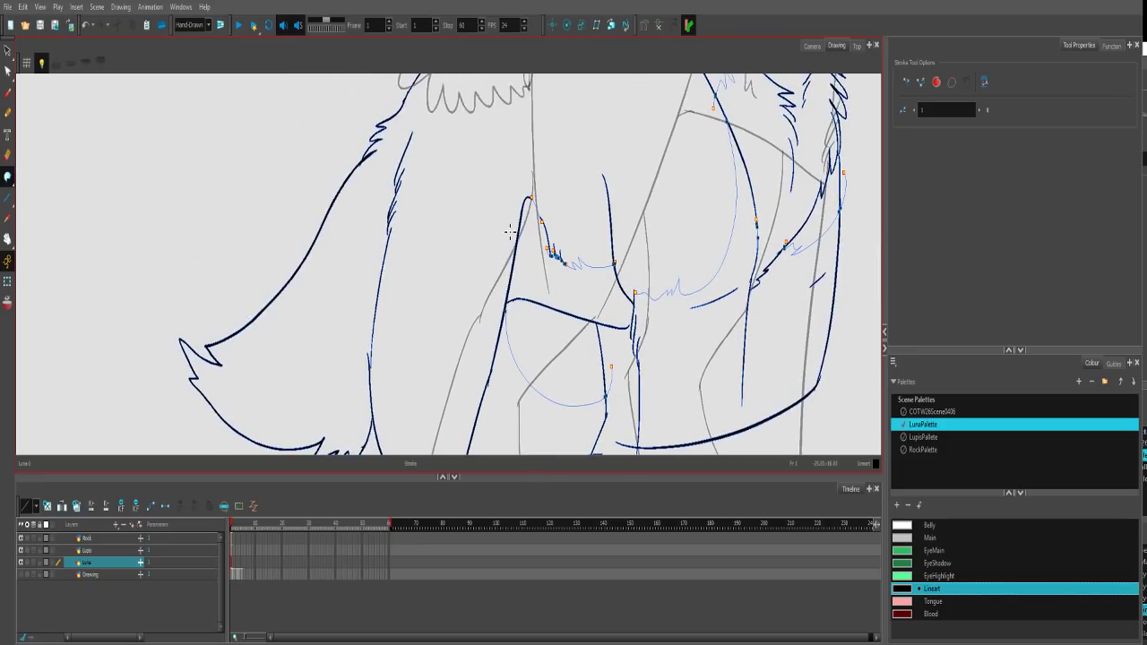
# Draw a curved marking boundary from the left wolf's haunch line down and across to the hind leg, redrawing the first attempts.
pyautogui.moveTo(507, 309)
pyautogui.mouseDown()
pyautogui.moveTo(397, 258)
pyautogui.moveTo(403, 230)
pyautogui.mouseUp()
pyautogui.hotkey('ctrl', 'z')
pyautogui.moveTo(400, 175)
pyautogui.mouseDown()
pyautogui.moveTo(408, 330)
pyautogui.moveTo(513, 271)
pyautogui.moveTo(490, 357)
pyautogui.moveTo(378, 232)
pyautogui.mouseUp()
pyautogui.hotkey('ctrl', 'z')
pyautogui.hotkey('ctrl', 'z')
pyautogui.moveTo(403, 163)
pyautogui.mouseDown()
pyautogui.moveTo(457, 351)
pyautogui.moveTo(521, 276)
pyautogui.mouseUp()
pyautogui.scroll(-3, 521, 259)
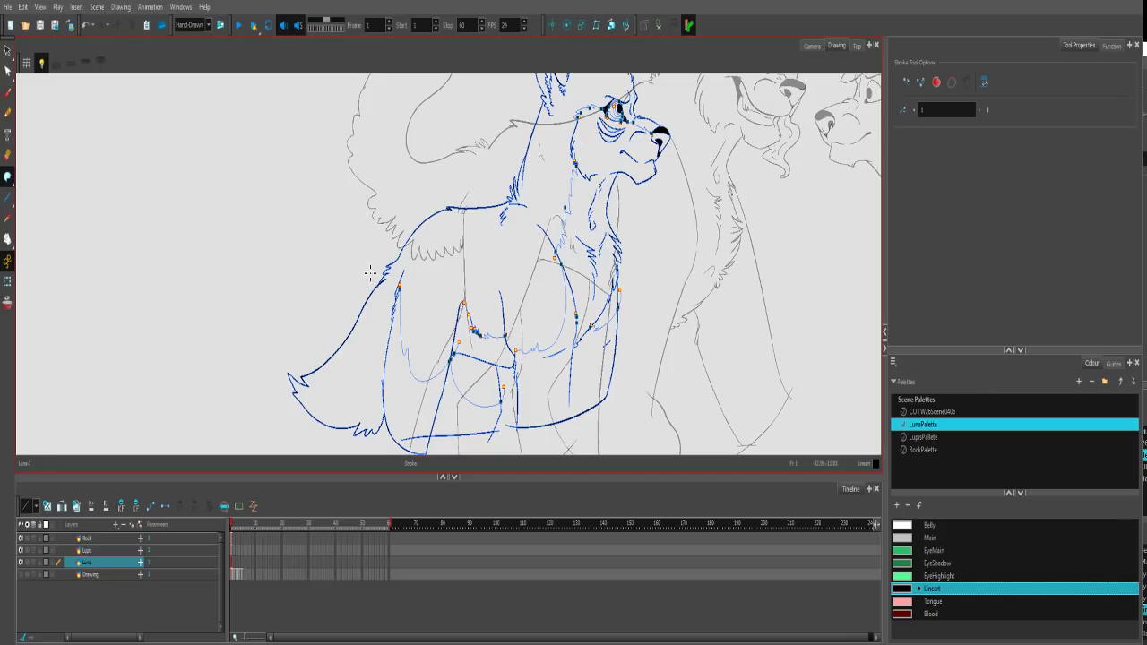
# Draw a jagged marking boundary along the inside of the left wolf's tail, from the haunch line to the tail tip.
pyautogui.moveTo(376, 267); pyautogui.dragTo(500, 211)
pyautogui.press('2')
pyautogui.press('2')
pyautogui.moveTo(615, 234)
pyautogui.mouseDown()
pyautogui.moveTo(650, 180)
pyautogui.moveTo(563, 223)
pyautogui.moveTo(520, 330)
pyautogui.moveTo(462, 339)
pyautogui.moveTo(425, 315)
pyautogui.mouseUp()
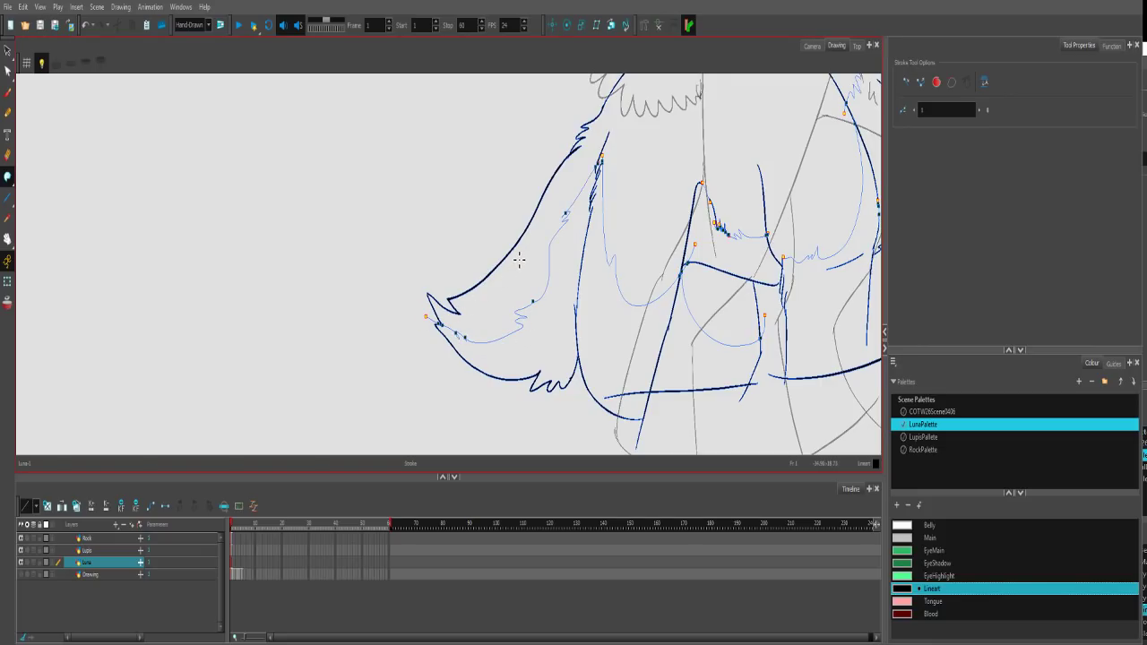
pyautogui.scroll(-4, 518, 261)
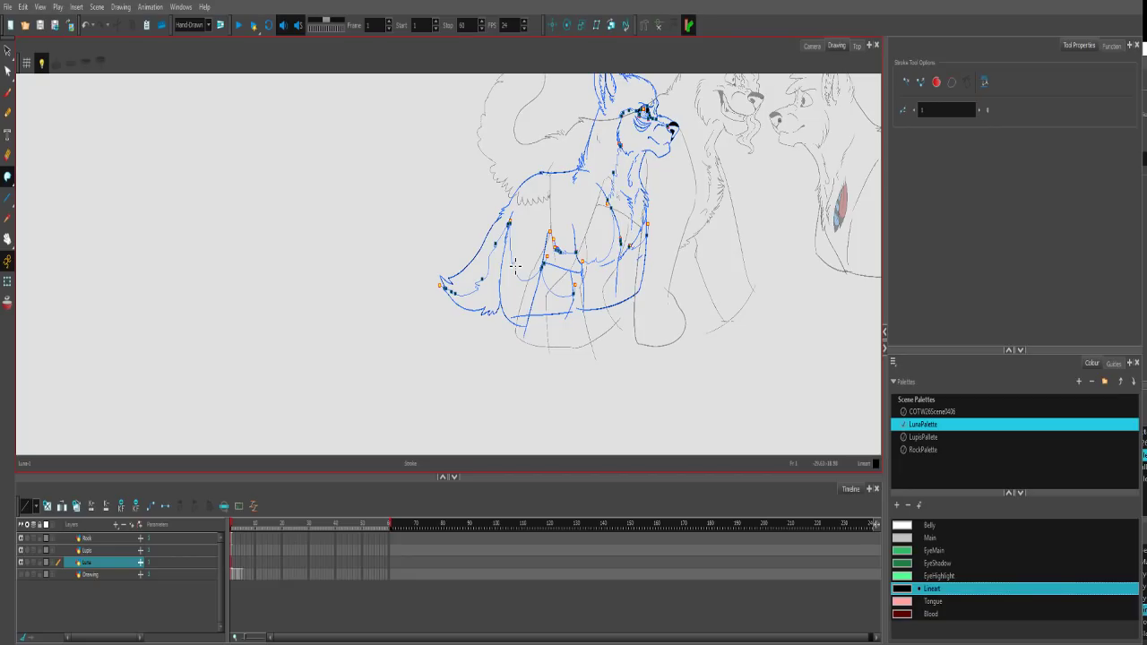
pyautogui.moveTo(660, 243); pyautogui.dragTo(543, 332)
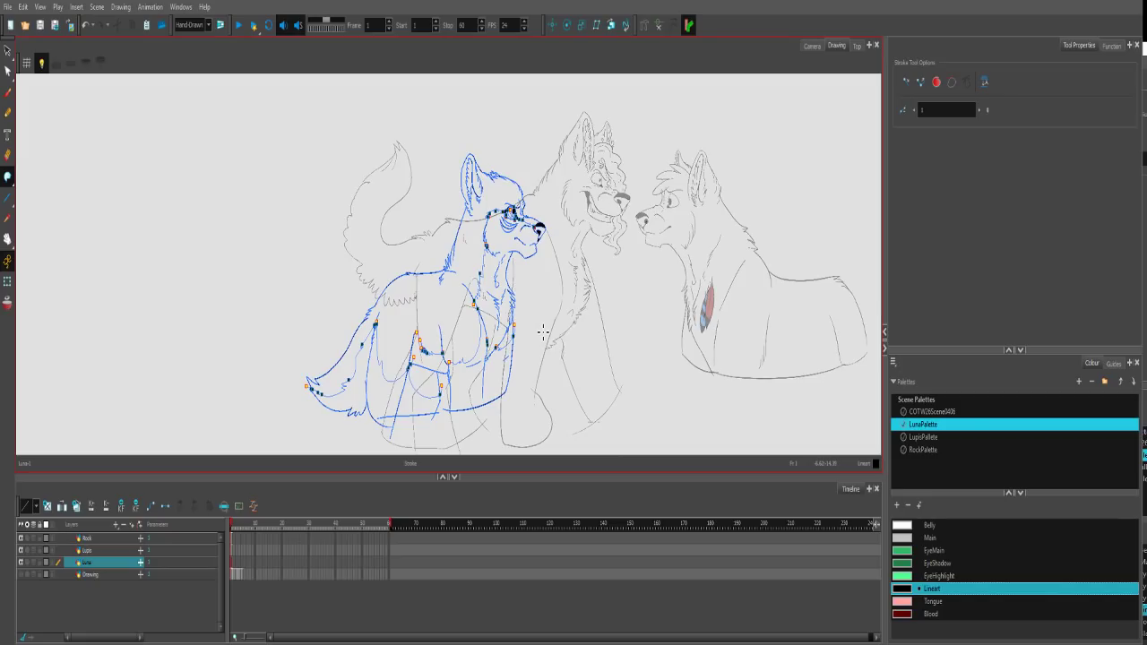
pyautogui.scroll(-3, 543, 333)
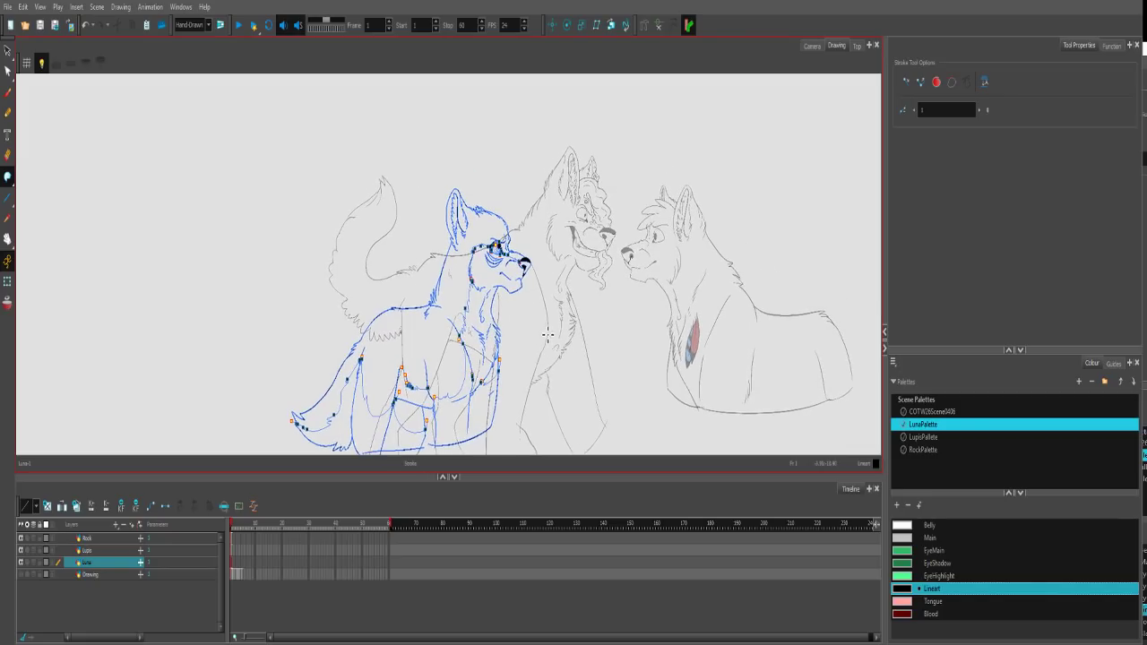
pyautogui.scroll(3, 543, 320)
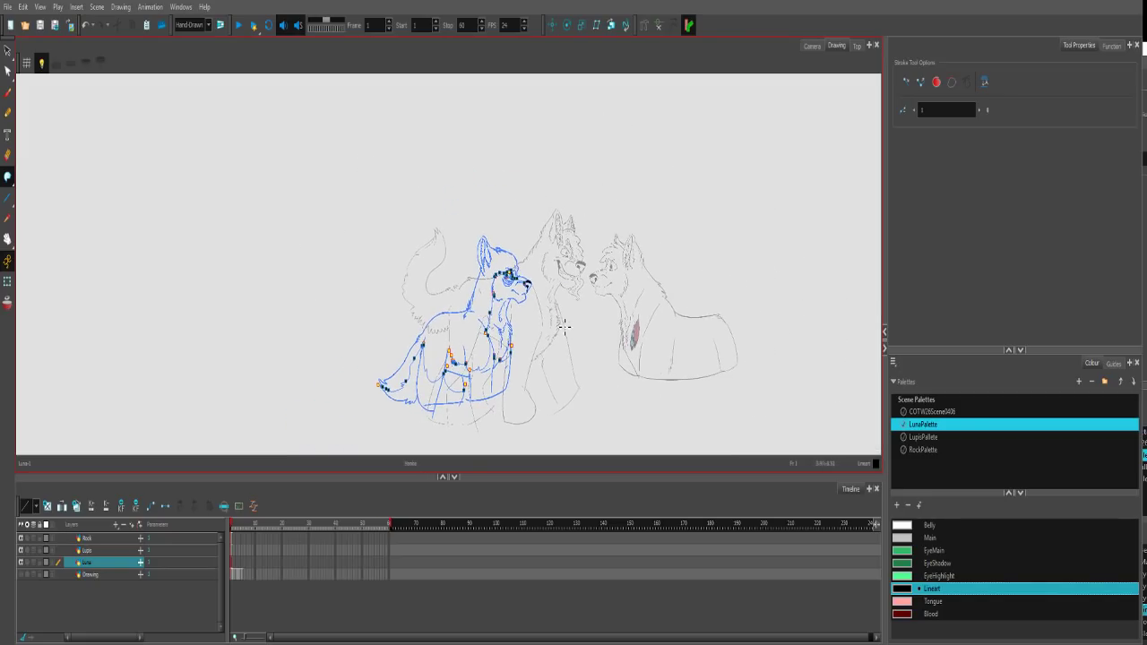
pyautogui.scroll(-1, 546, 318)
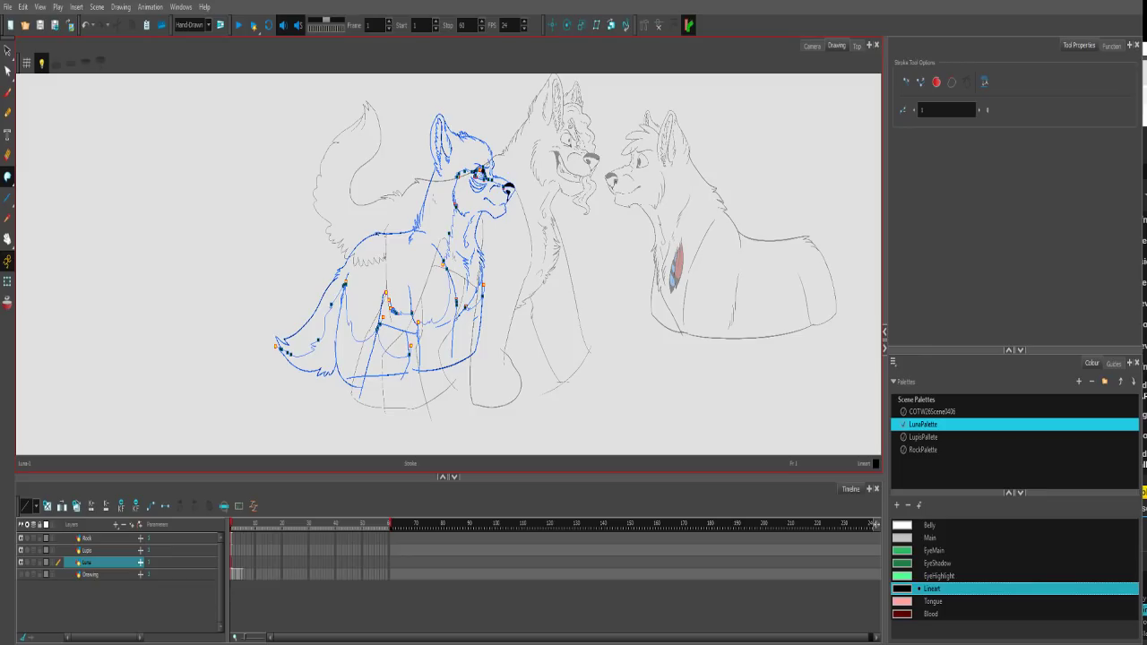
pyautogui.moveTo(544, 237); pyautogui.dragTo(508, 300)
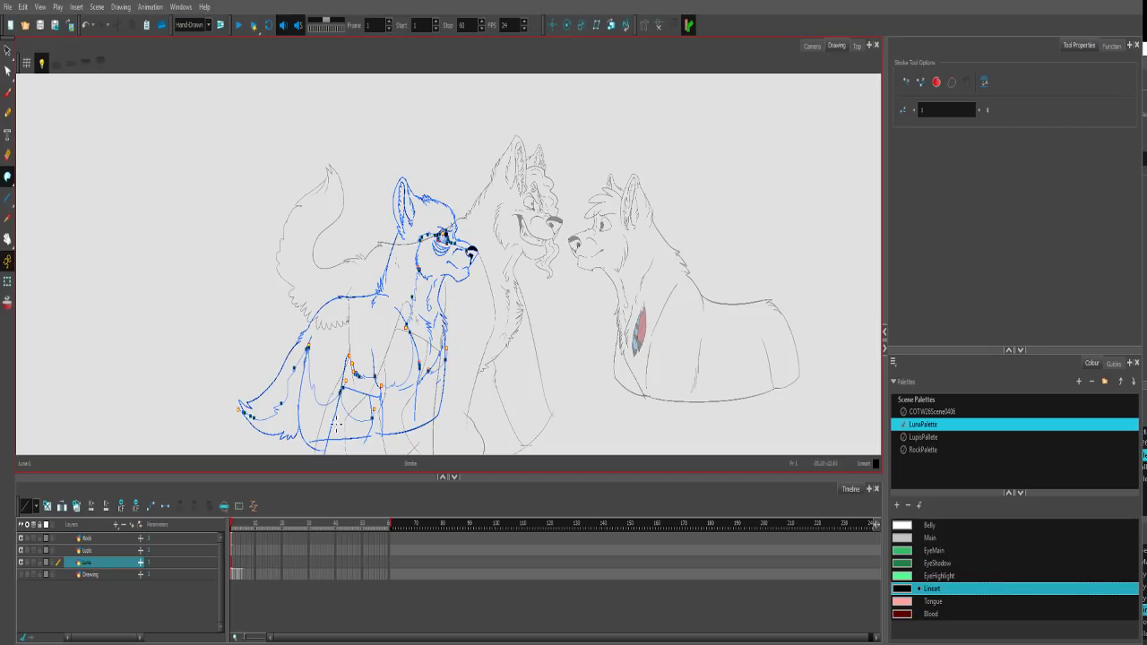
# Select the middle wolf's layer at frame 1 and show the rough sketch layer named Drawing.
pyautogui.click(231, 550)
pyautogui.click(231, 540)
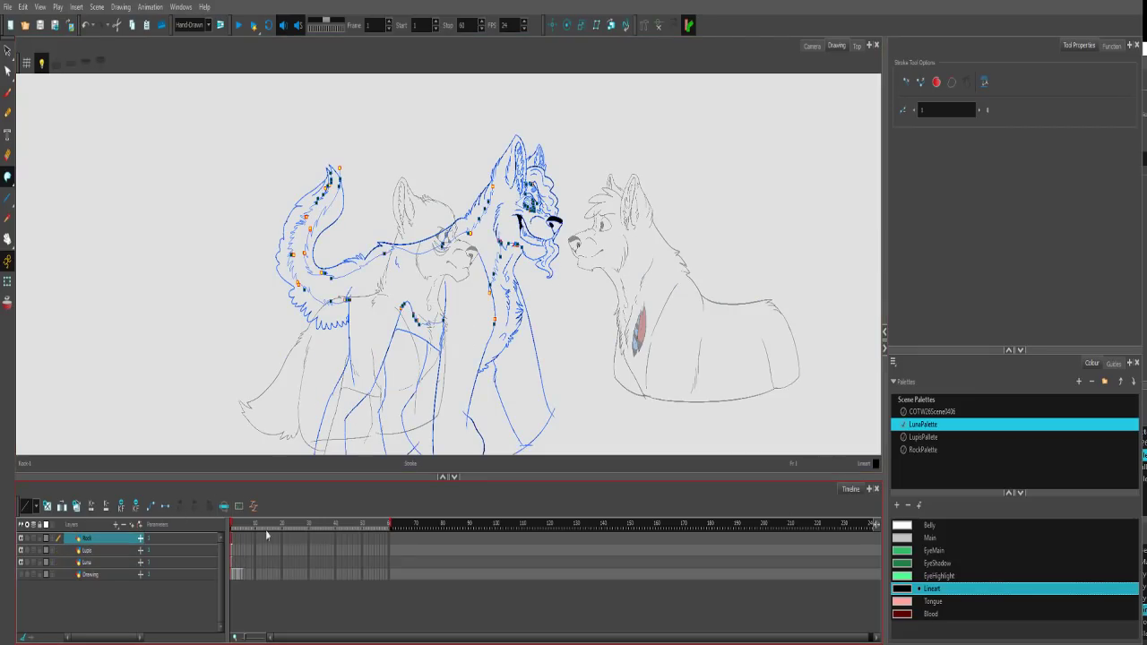
pyautogui.scroll(4, 500, 285)
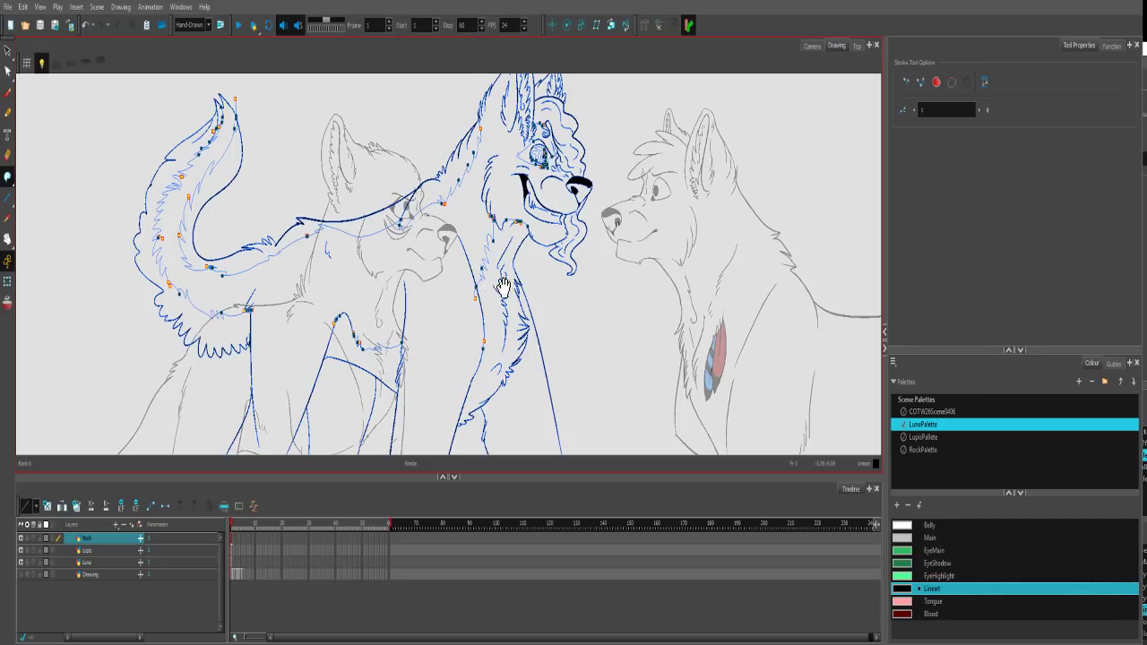
pyautogui.scroll(-1, 498, 288)
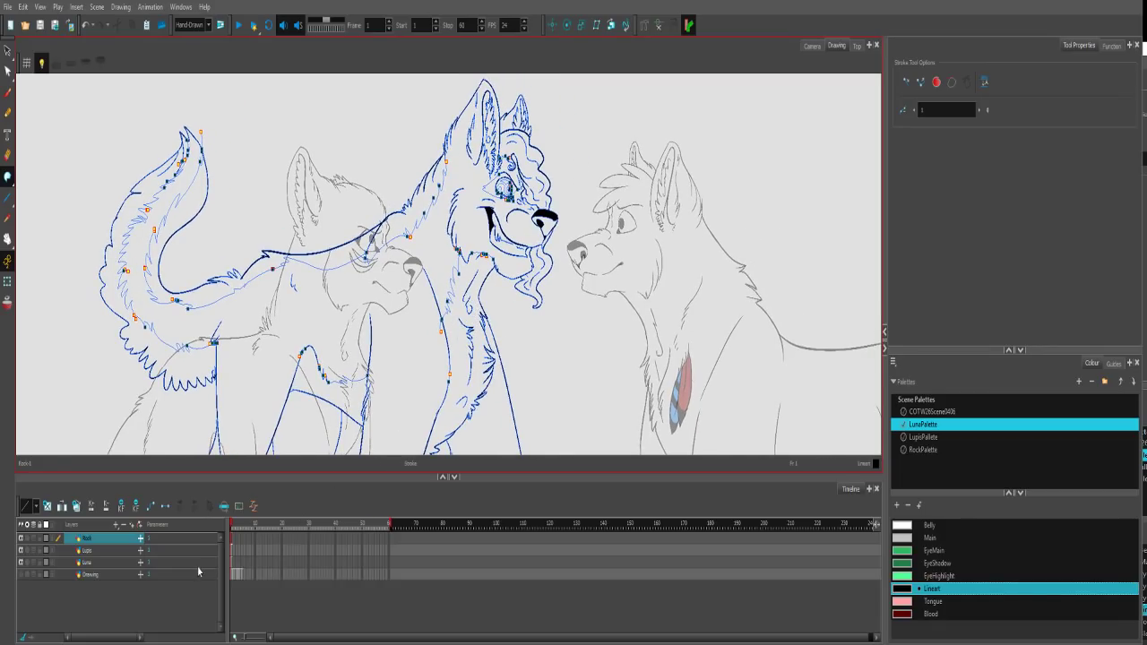
pyautogui.click(21, 574)
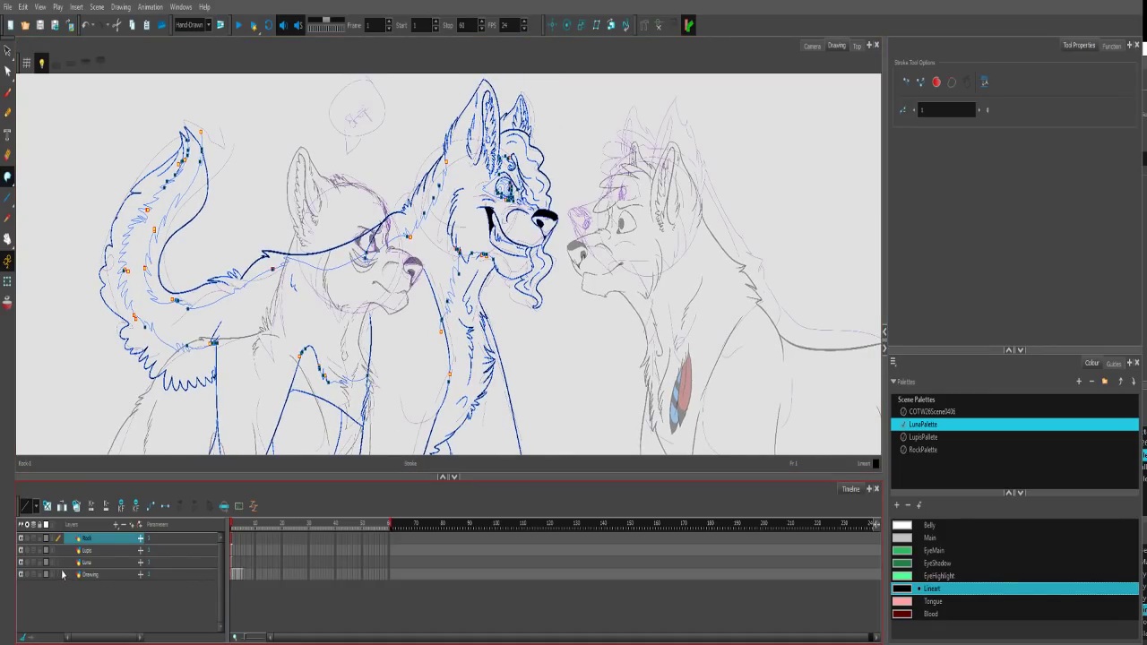
# Flip between frames 1 and 2 to compare the line art poses with the next rough sketch.
pyautogui.click(233, 527)
pyautogui.click(232, 526)
pyautogui.click(234, 525)
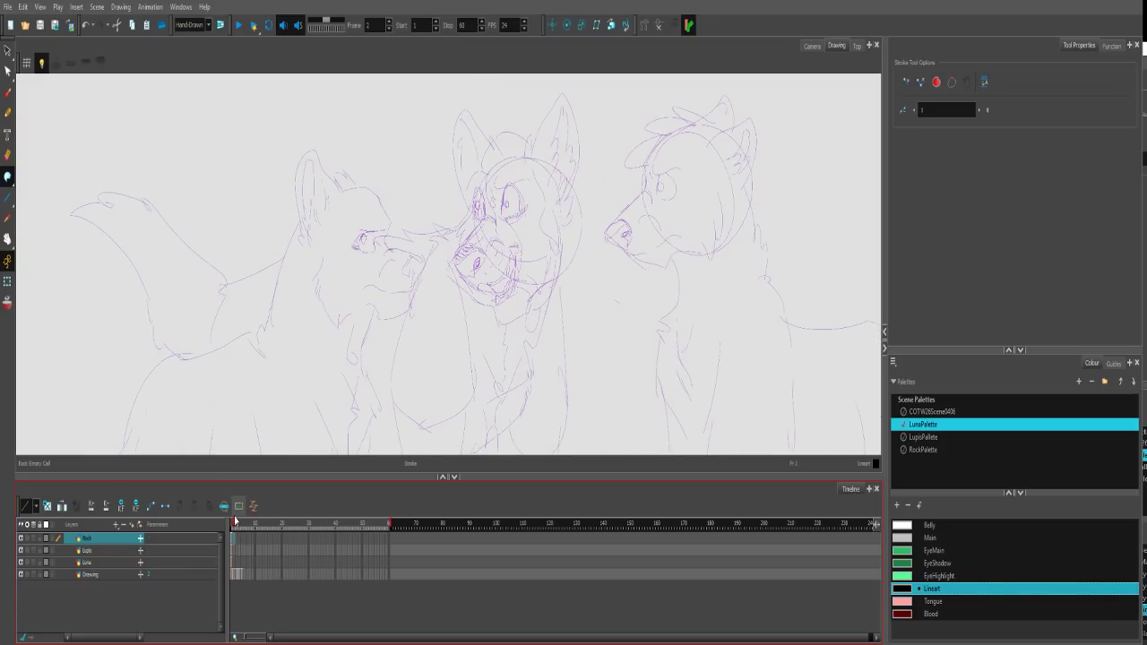
pyautogui.click(233, 527)
pyautogui.click(235, 527)
pyautogui.click(232, 527)
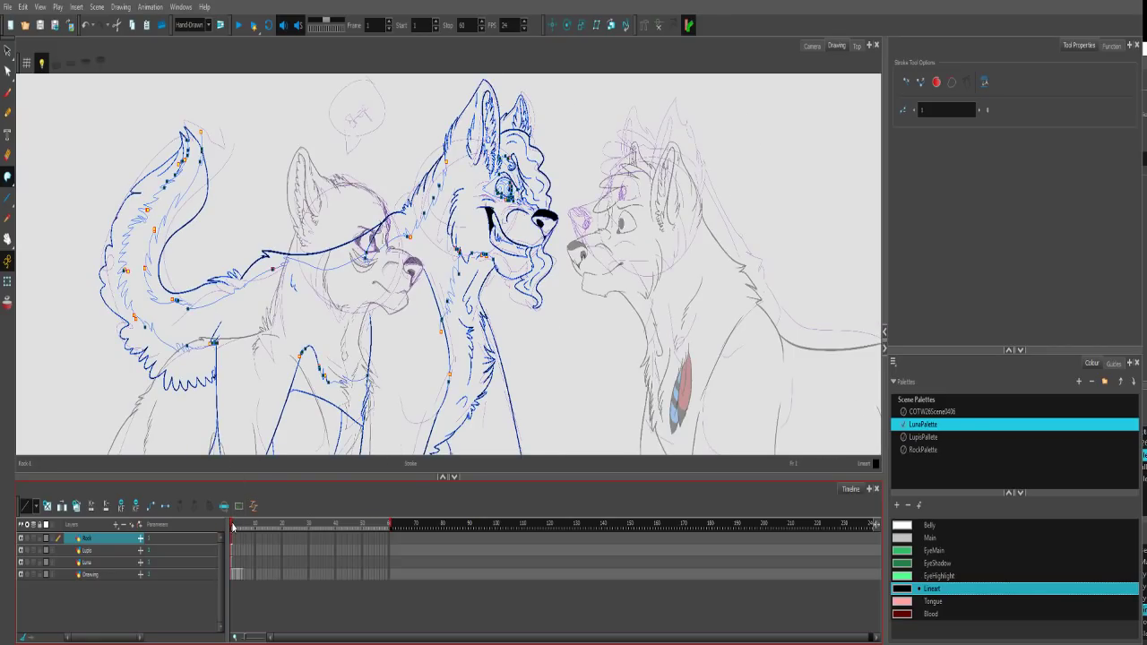
pyautogui.click(235, 527)
pyautogui.click(233, 527)
# Set up frame 2 of the right wolf's layer for inking with Brush 2 and the Lineart colour from that wolf's palette, onion skin off.
pyautogui.click(232, 563)
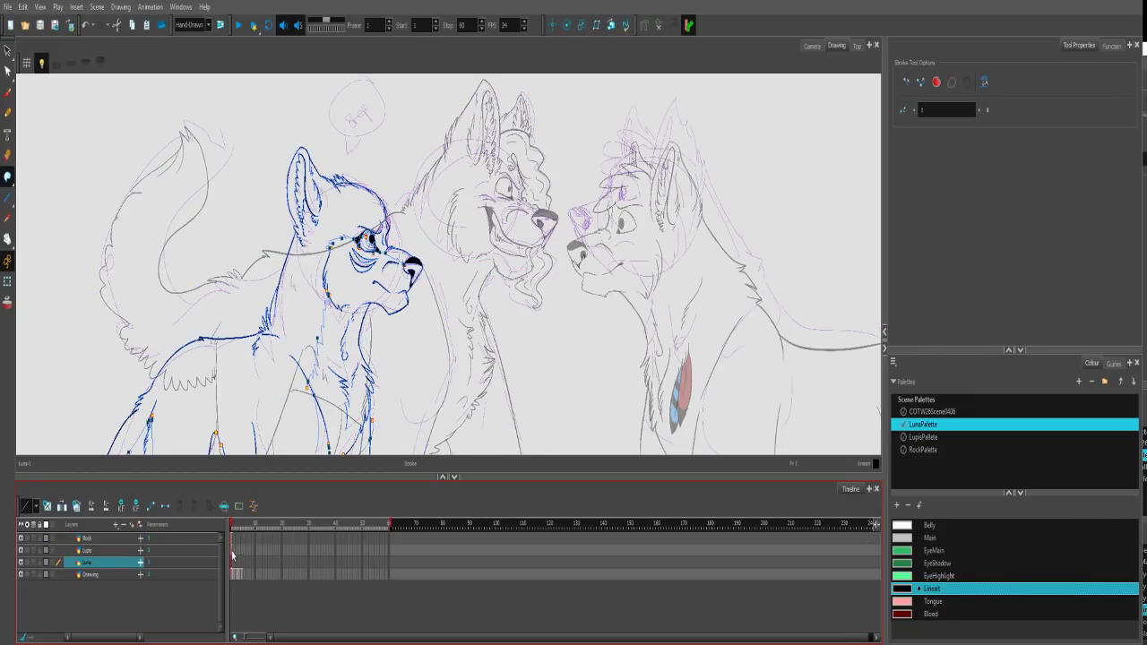
pyautogui.click(232, 550)
pyautogui.press('.')
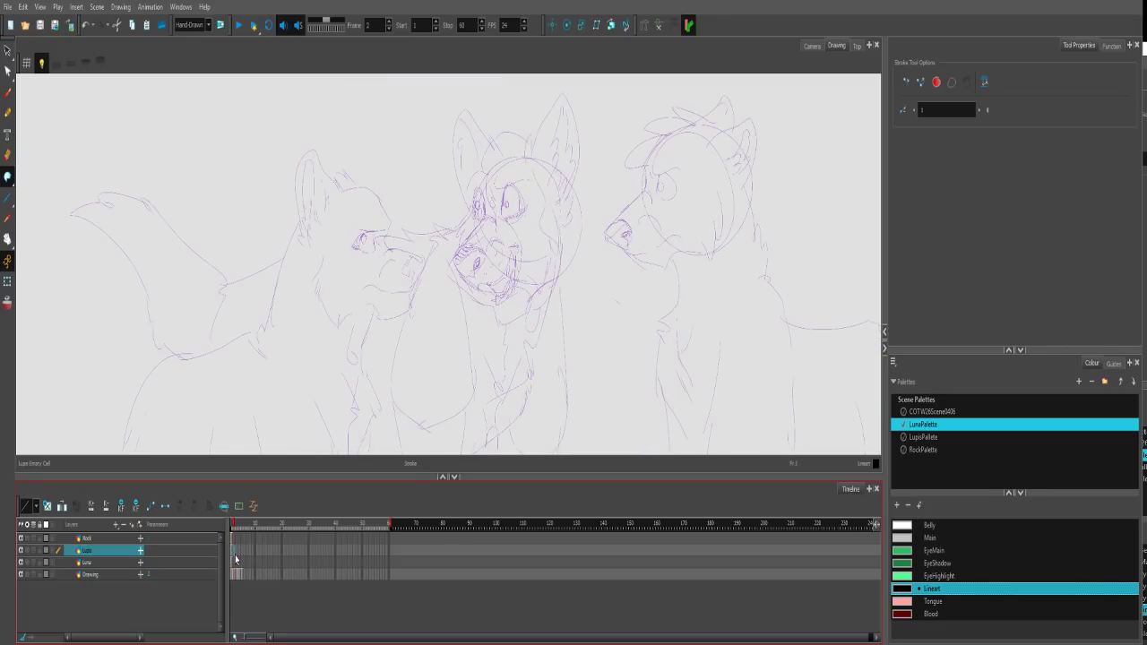
pyautogui.moveTo(619, 311); pyautogui.dragTo(512, 342)
pyautogui.click(7, 303)
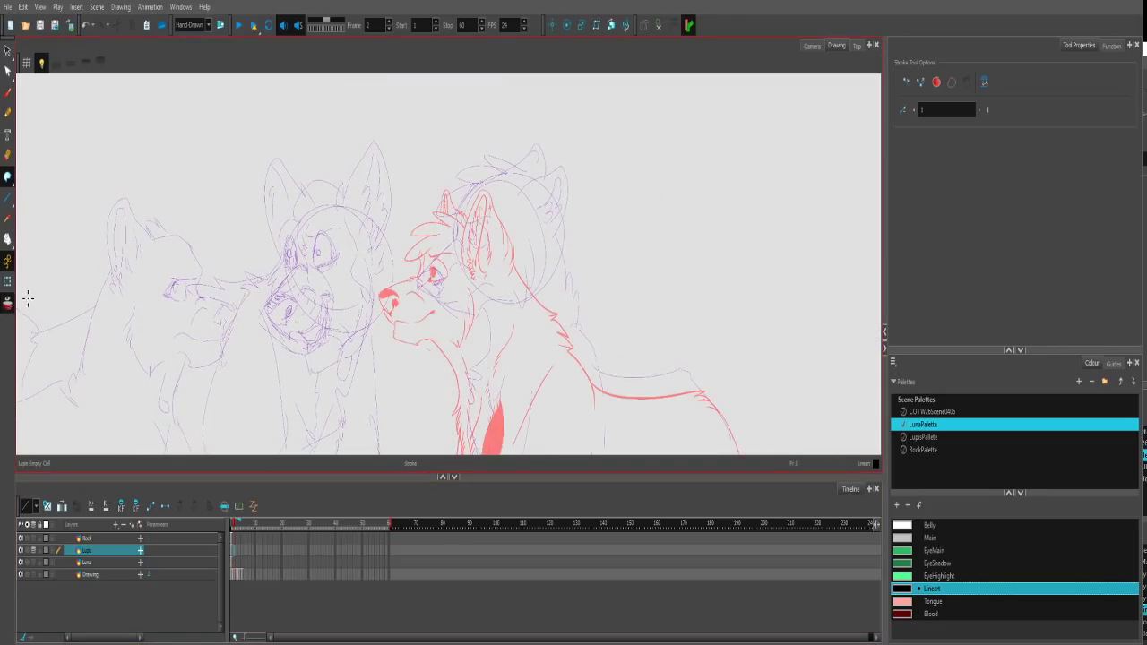
pyautogui.scroll(5, 496, 261)
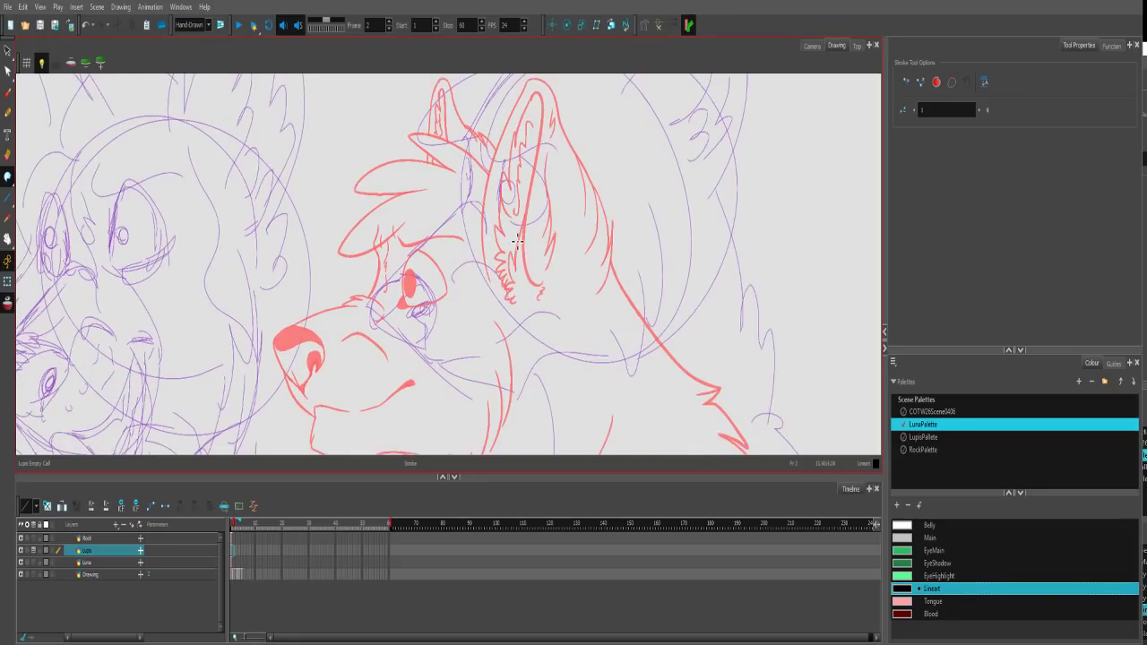
pyautogui.click(8, 95)
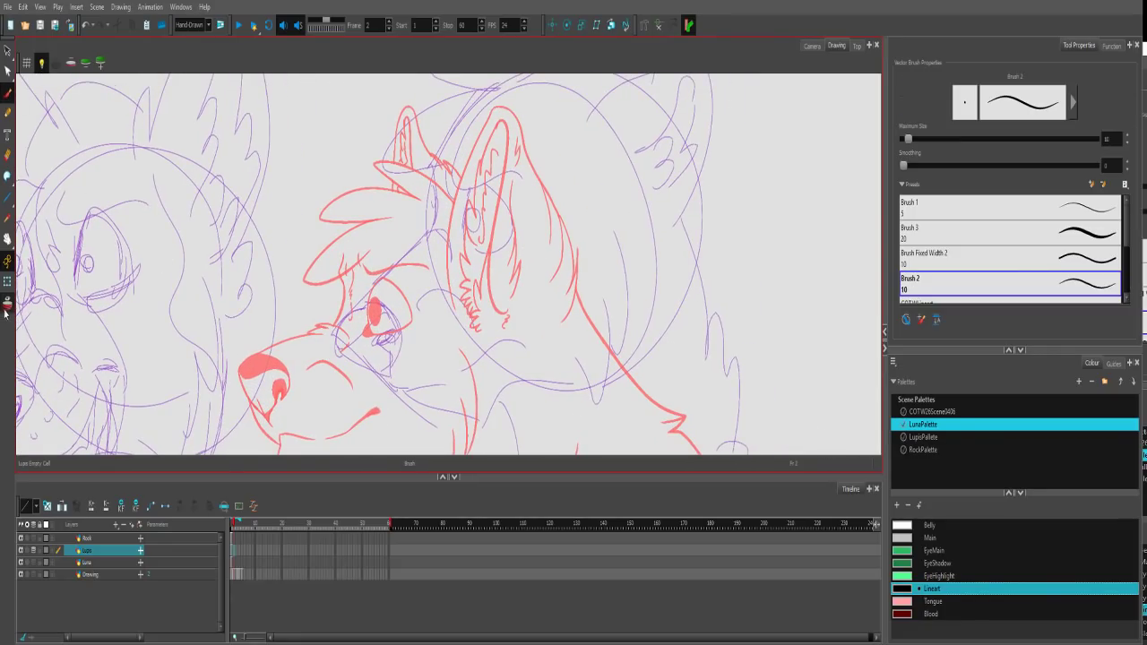
pyautogui.hotkey('alt', 'o')
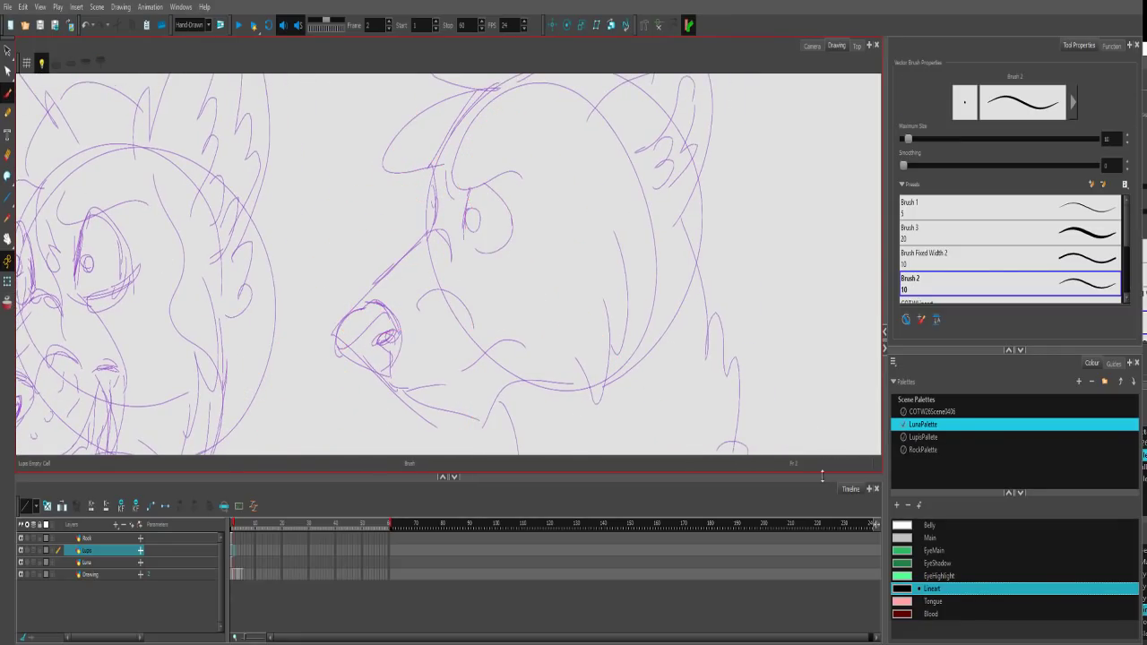
pyautogui.click(932, 437)
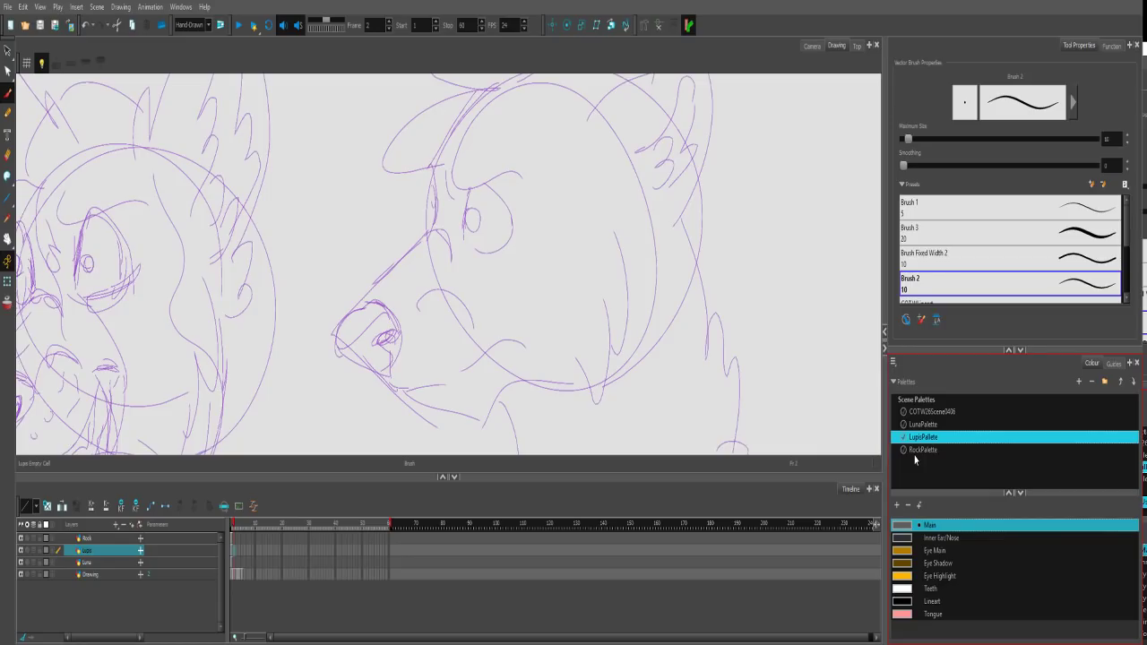
pyautogui.scroll(5, 474, 282)
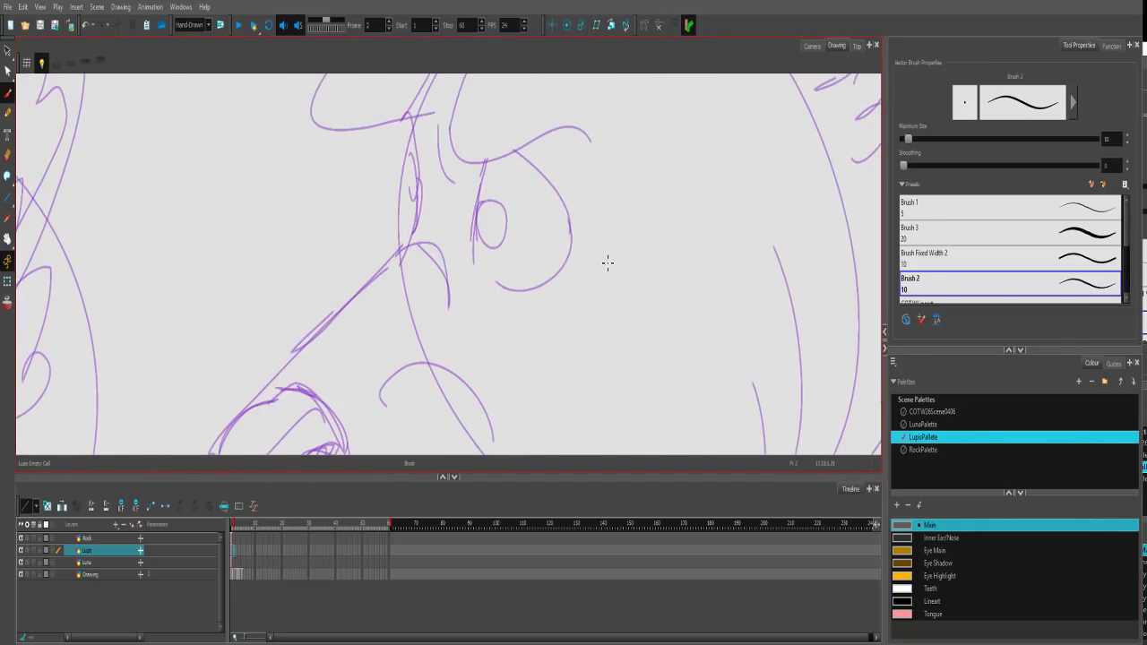
pyautogui.click(923, 602)
# Ink the front edge of the right wolf's near eye and the brow line above it, redrawing the first attempts.
pyautogui.moveTo(494, 215); pyautogui.dragTo(509, 272)
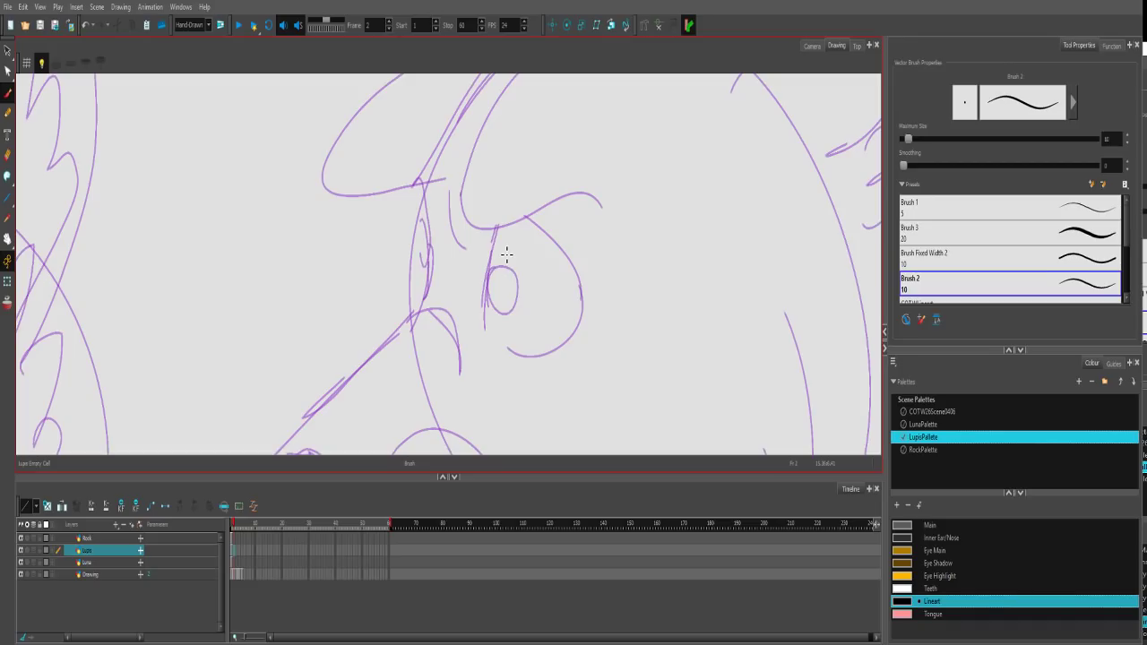
pyautogui.scroll(1, 506, 254)
pyautogui.moveTo(525, 209); pyautogui.dragTo(537, 369)
pyautogui.hotkey('ctrl', 'z')
pyautogui.moveTo(522, 207)
pyautogui.mouseDown()
pyautogui.moveTo(514, 294)
pyautogui.moveTo(538, 405)
pyautogui.mouseUp()
pyautogui.moveTo(642, 195)
pyautogui.mouseDown()
pyautogui.moveTo(615, 167)
pyautogui.moveTo(461, 226)
pyautogui.mouseUp()
pyautogui.hotkey('ctrl', 'z')
pyautogui.moveTo(630, 200)
pyautogui.mouseDown()
pyautogui.moveTo(562, 190)
pyautogui.moveTo(487, 202)
pyautogui.moveTo(460, 166)
pyautogui.moveTo(457, 196)
pyautogui.mouseUp()
# Ink the right wolf's forehead profile and the narrow lines of the far eye.
pyautogui.moveTo(399, 345)
pyautogui.mouseDown()
pyautogui.moveTo(417, 114)
pyautogui.moveTo(416, 230)
pyautogui.mouseUp()
pyautogui.moveTo(435, 157); pyautogui.dragTo(445, 275)
pyautogui.moveTo(438, 264)
pyautogui.mouseDown()
pyautogui.moveTo(445, 299)
pyautogui.moveTo(429, 294)
pyautogui.mouseUp()
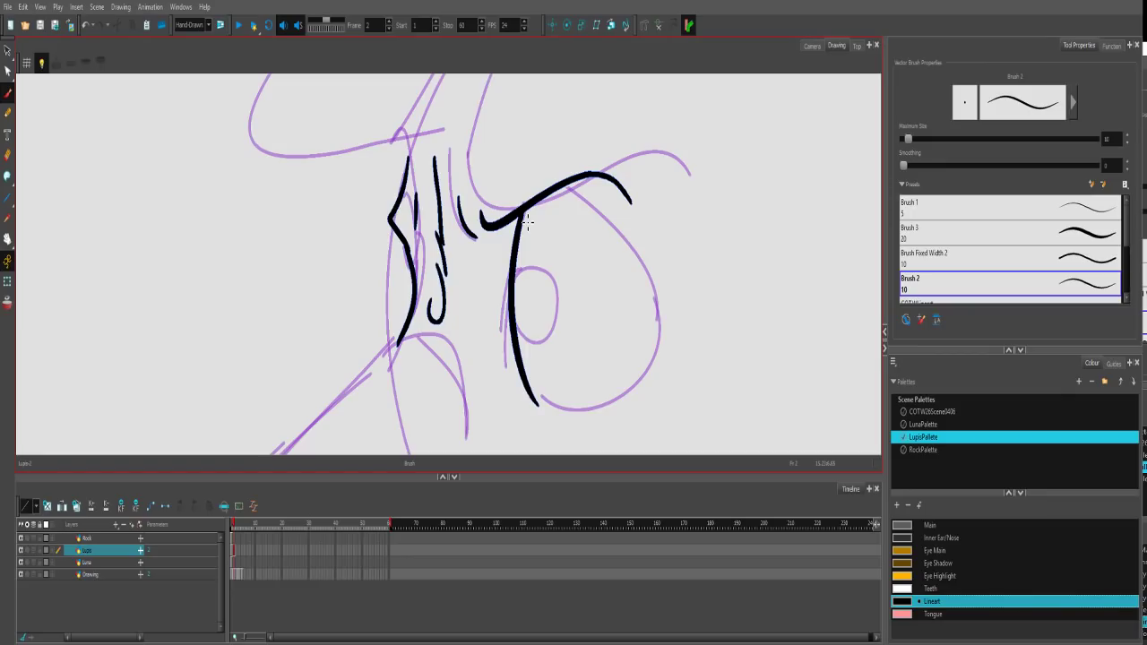
pyautogui.moveTo(590, 179); pyautogui.dragTo(643, 332)
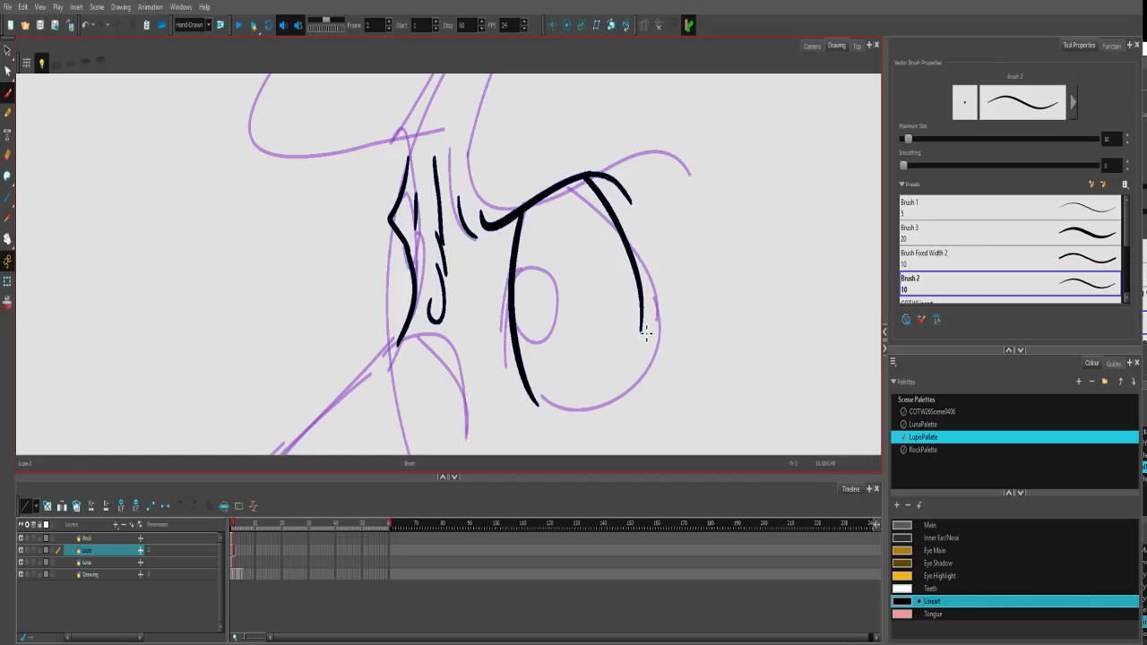
pyautogui.hotkey('ctrl', 'z')
pyautogui.moveTo(578, 175); pyautogui.dragTo(642, 257)
pyautogui.moveTo(654, 307); pyautogui.dragTo(630, 390)
pyautogui.hotkey('ctrl', 'z')
pyautogui.moveTo(630, 202)
pyautogui.mouseDown()
pyautogui.moveTo(645, 246)
pyautogui.moveTo(632, 387)
pyautogui.mouseUp()
pyautogui.hotkey('ctrl', 'z')
pyautogui.moveTo(573, 181)
pyautogui.mouseDown()
pyautogui.moveTo(605, 212)
pyautogui.moveTo(627, 387)
pyautogui.mouseUp()
pyautogui.hotkey('ctrl', 'z')
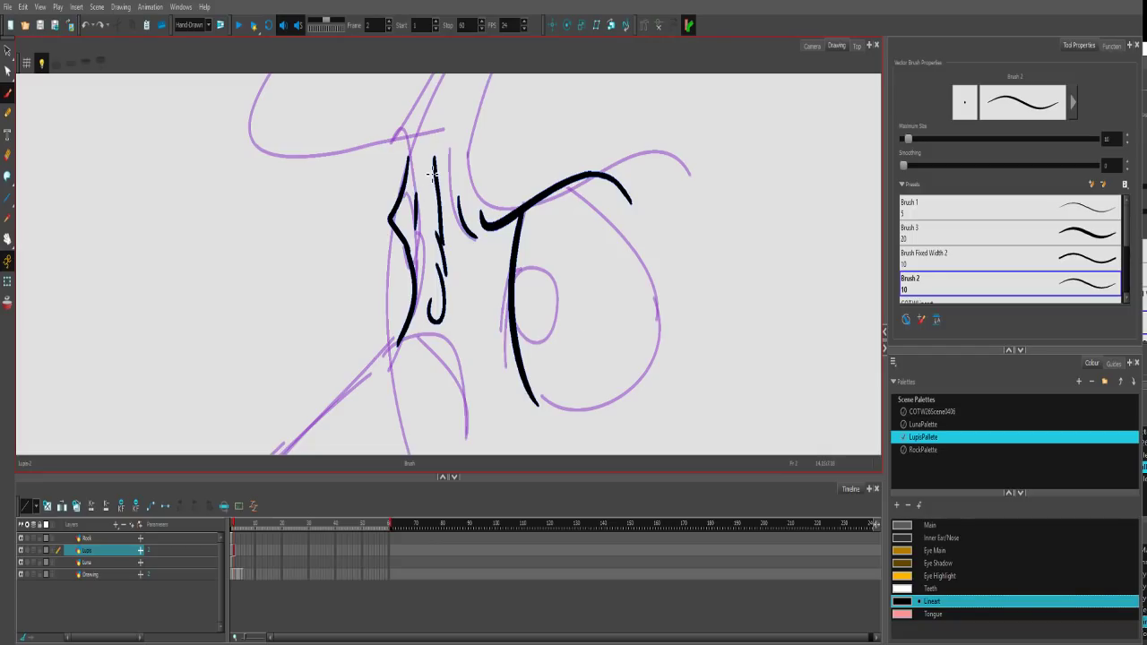
# Undo the far-eye strokes and upper forehead line, and redraw the right wolf's upper forehead profile.
pyautogui.hotkey('ctrl', 'z')
pyautogui.hotkey('ctrl', 'z')
pyautogui.hotkey('ctrl', 'z')
pyautogui.hotkey('ctrl', 'z')
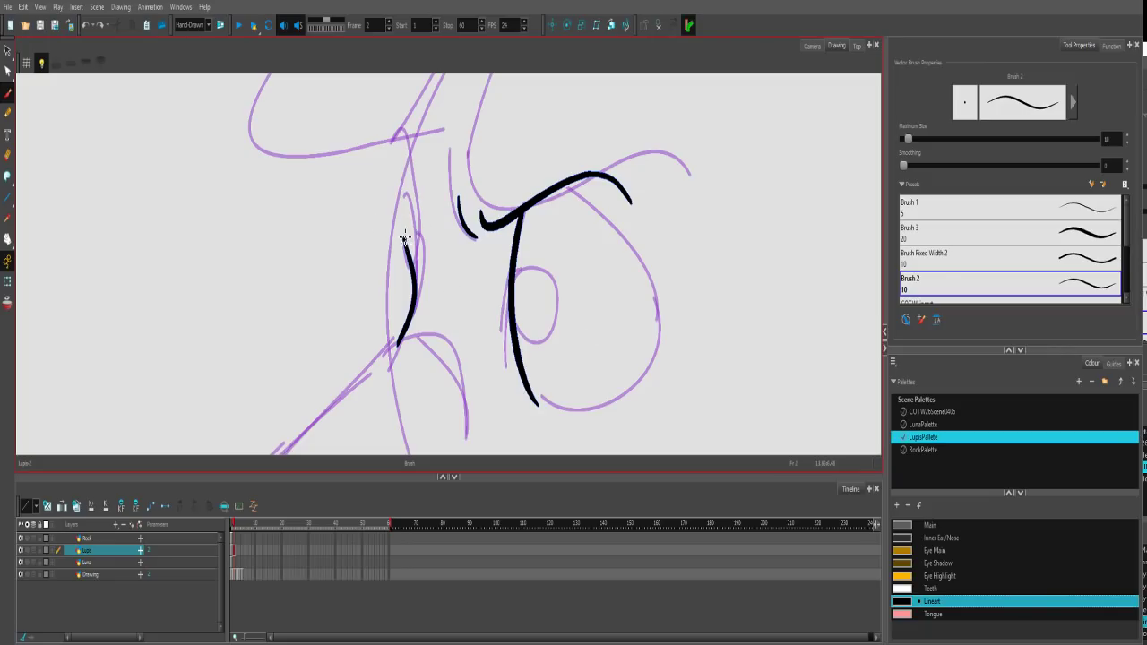
pyautogui.moveTo(404, 251)
pyautogui.mouseDown()
pyautogui.moveTo(402, 203)
pyautogui.moveTo(414, 130)
pyautogui.mouseUp()
# Delete the front edge line of the right wolf's near eye.
pyautogui.click(9, 52)
pyautogui.click(505, 327)
pyautogui.press('Delete')
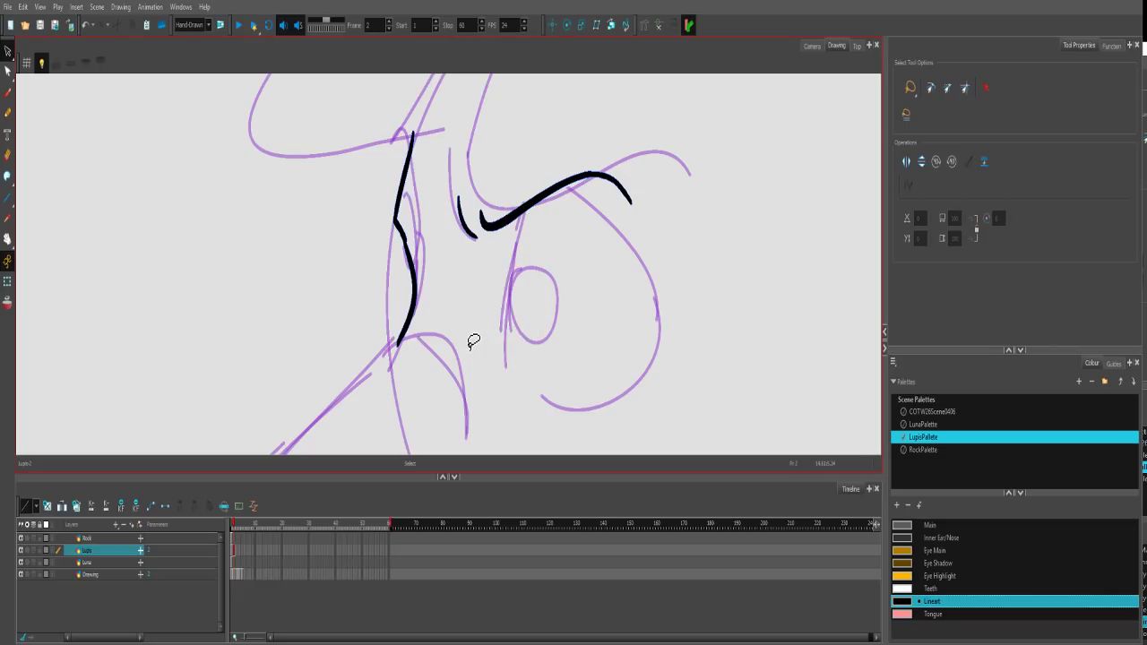
# Redraw the right wolf's near eye with front edge, rounded back edge, lower lid and pointed inner corner, plus an oval pupil.
pyautogui.click(8, 92)
pyautogui.moveTo(516, 219); pyautogui.dragTo(510, 354)
pyautogui.moveTo(574, 180)
pyautogui.mouseDown()
pyautogui.moveTo(647, 339)
pyautogui.moveTo(495, 375)
pyautogui.moveTo(537, 365)
pyautogui.mouseUp()
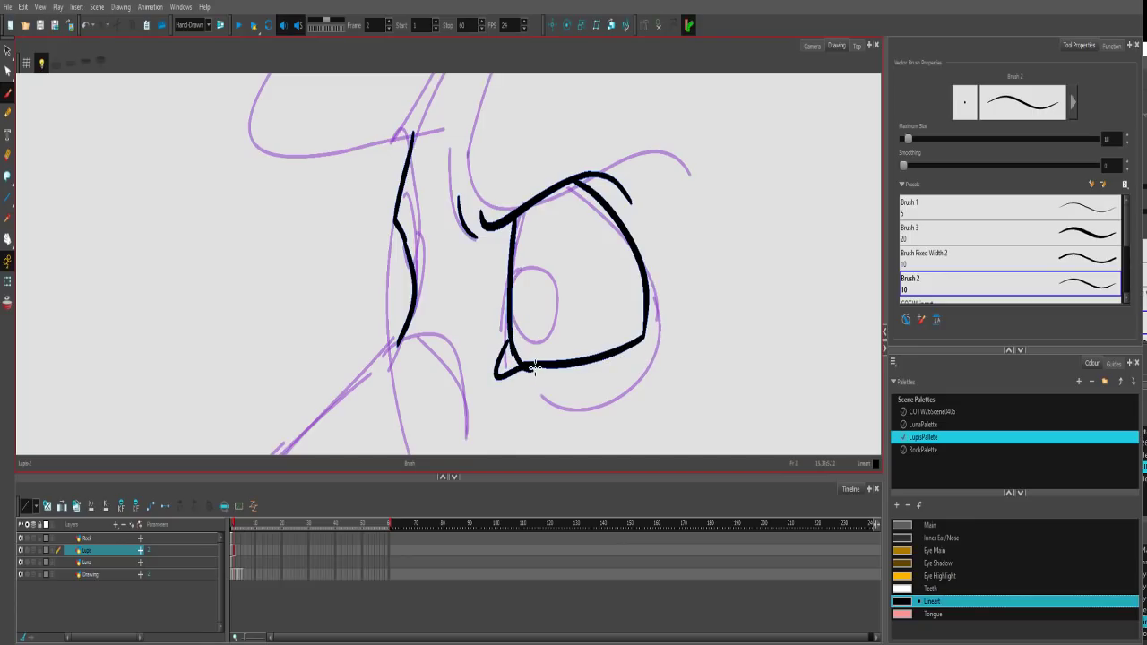
pyautogui.moveTo(509, 333); pyautogui.dragTo(520, 363)
pyautogui.scroll(-6, 552, 301)
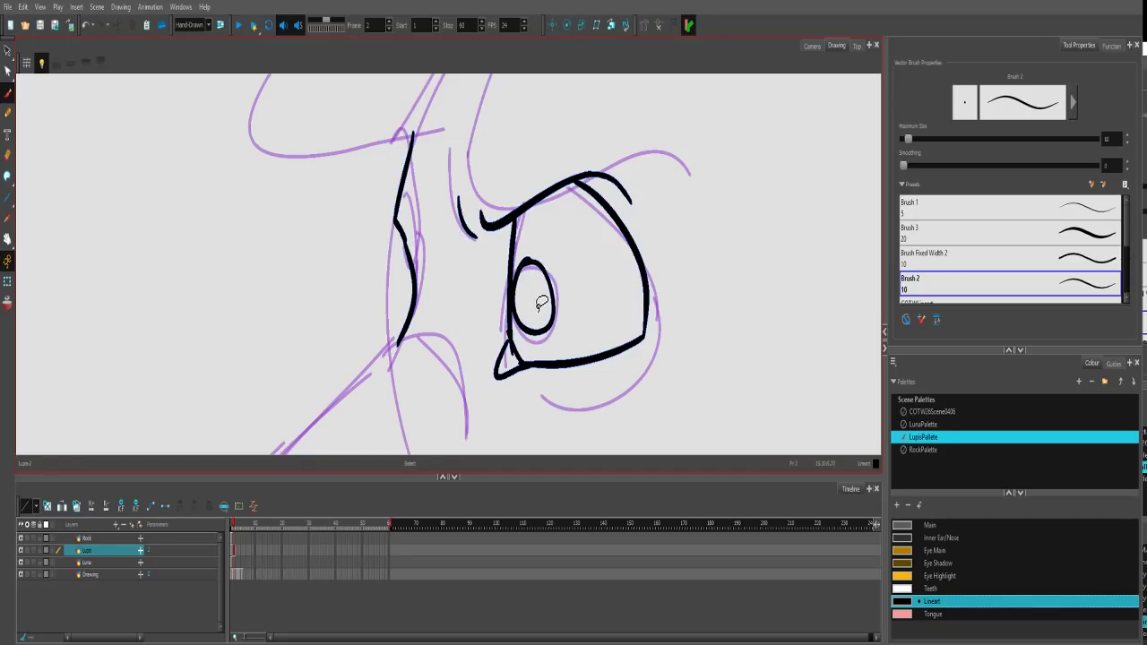
pyautogui.scroll(4, 535, 294)
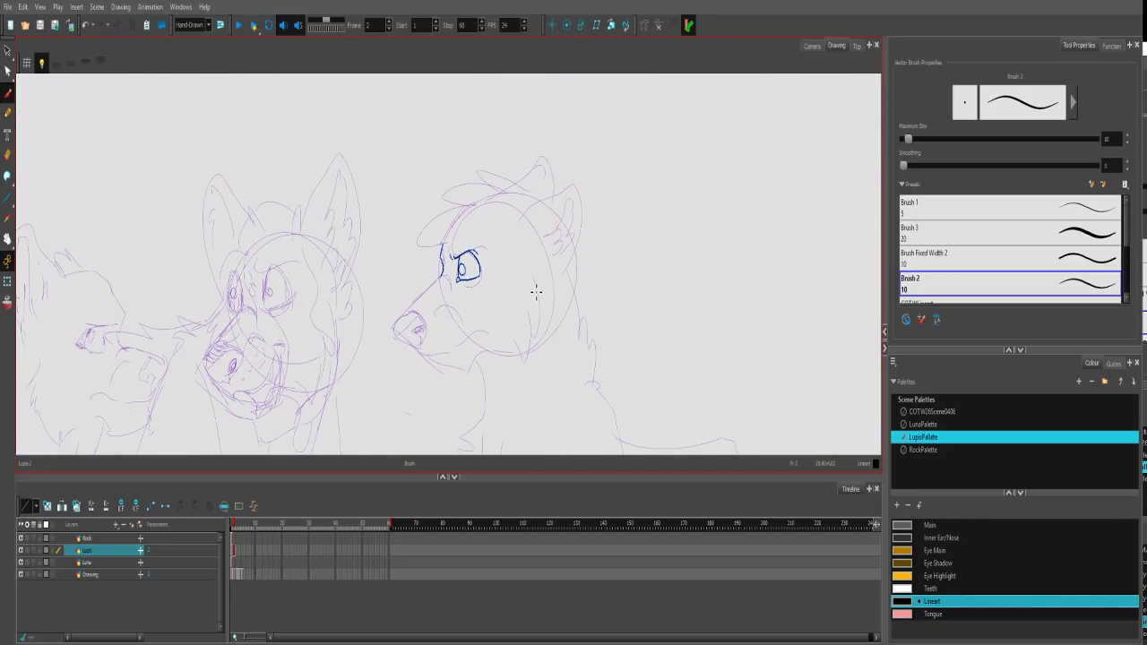
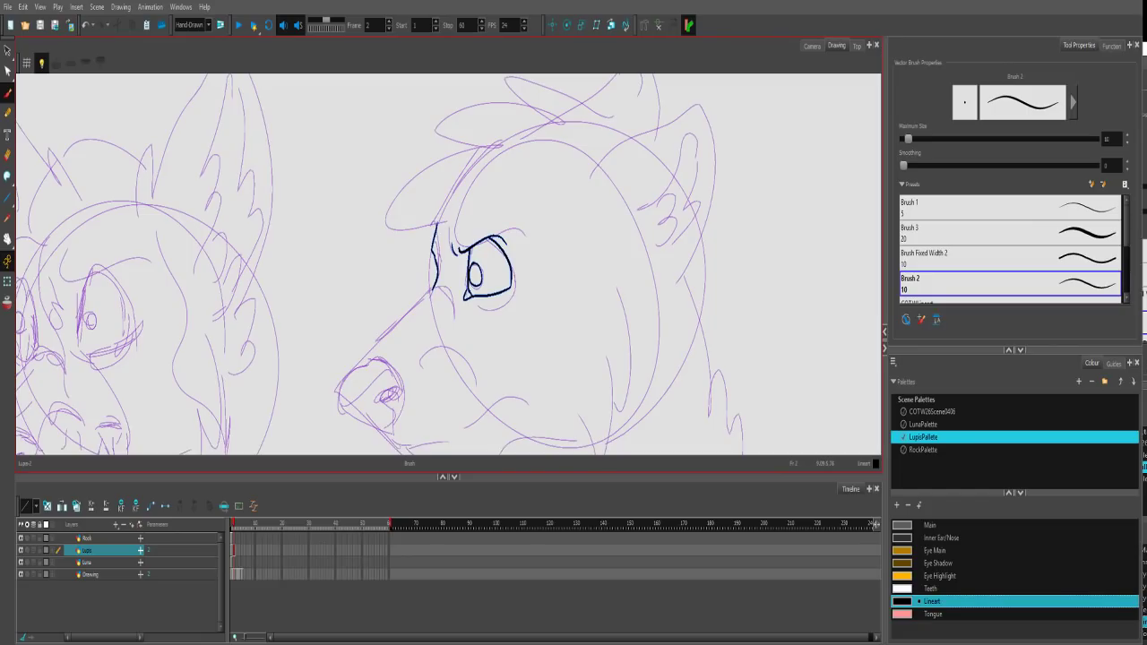
# Ink short wrinkle strokes at the top of the right wolf's muzzle and small dashes beneath the near eye.
pyautogui.scroll(3, 519, 277)
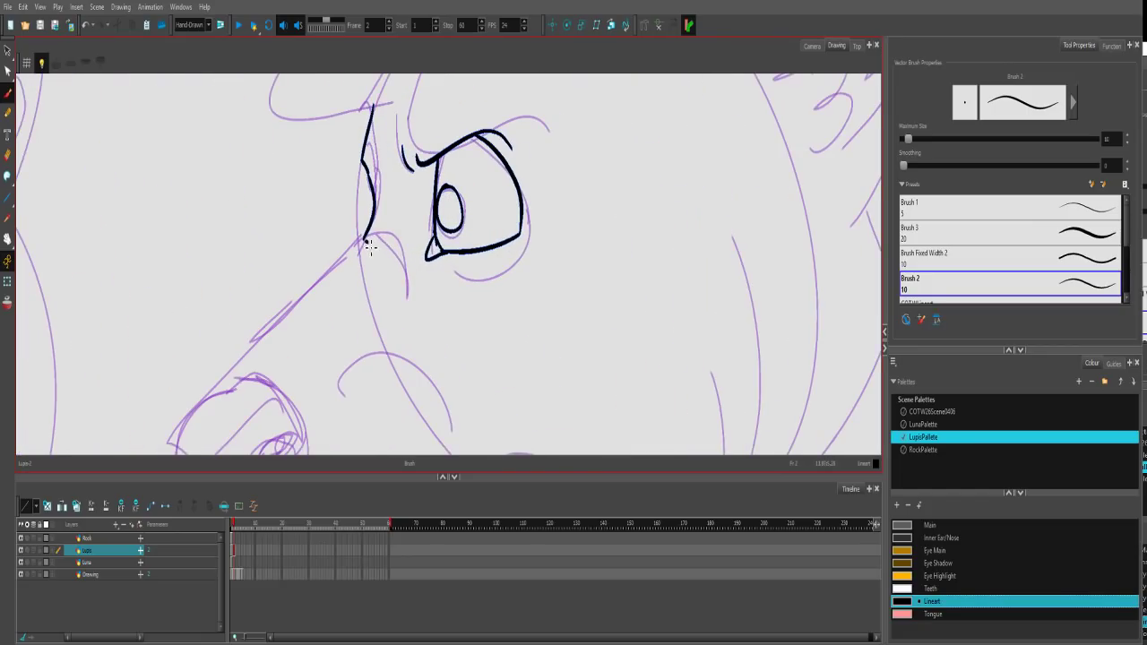
pyautogui.moveTo(367, 240)
pyautogui.mouseDown()
pyautogui.moveTo(384, 264)
pyautogui.moveTo(344, 240)
pyautogui.moveTo(335, 252)
pyautogui.moveTo(354, 249)
pyautogui.mouseUp()
pyautogui.moveTo(368, 320); pyautogui.dragTo(428, 271)
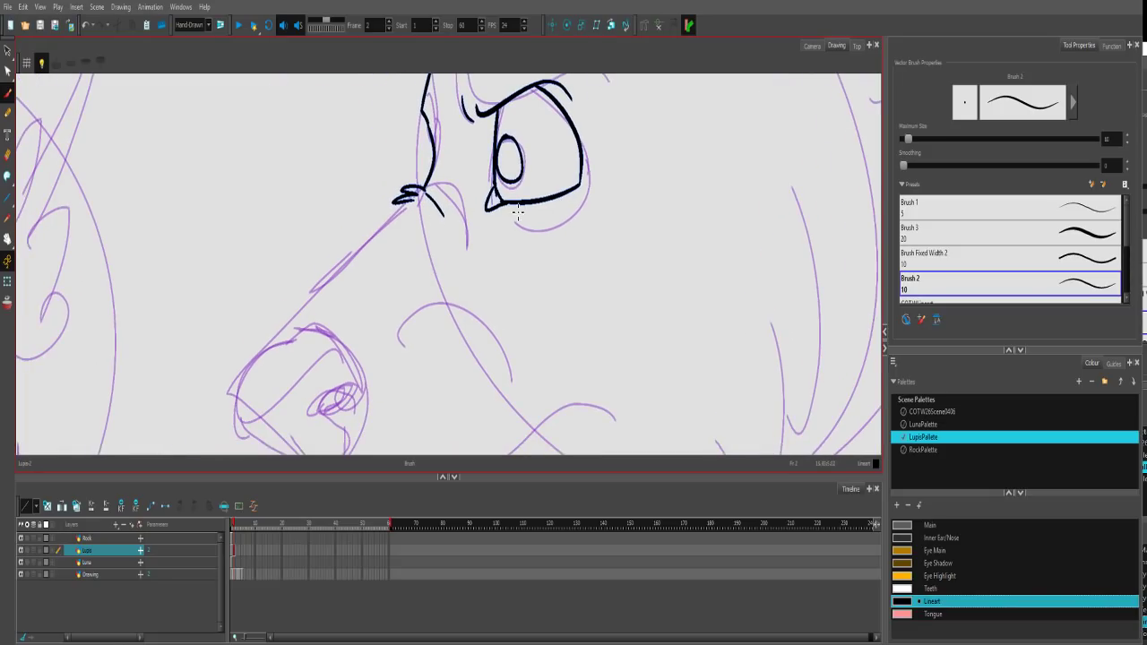
pyautogui.moveTo(500, 216); pyautogui.dragTo(536, 237)
pyautogui.moveTo(538, 233); pyautogui.dragTo(565, 236)
# Ink the bridge of the right wolf's muzzle from the wrinkles down to the nose, undoing the unwanted attempts.
pyautogui.press('space')
pyautogui.moveTo(392, 239)
pyautogui.mouseDown()
pyautogui.moveTo(412, 276)
pyautogui.moveTo(385, 304)
pyautogui.mouseUp()
pyautogui.hotkey('ctrl', 'z')
pyautogui.moveTo(493, 183)
pyautogui.mouseDown()
pyautogui.moveTo(368, 302)
pyautogui.moveTo(453, 254)
pyautogui.mouseUp()
pyautogui.hotkey('ctrl', 'z')
pyautogui.moveTo(541, 123)
pyautogui.mouseDown()
pyautogui.moveTo(400, 284)
pyautogui.moveTo(416, 259)
pyautogui.moveTo(442, 256)
pyautogui.moveTo(503, 295)
pyautogui.mouseUp()
pyautogui.hotkey('ctrl', 'z')
# Ink the right wolf's nose outline with its curled nostril and pointed lower corner, redrawing the front edge.
pyautogui.moveTo(414, 255)
pyautogui.mouseDown()
pyautogui.moveTo(499, 300)
pyautogui.moveTo(487, 339)
pyautogui.moveTo(482, 309)
pyautogui.moveTo(460, 331)
pyautogui.moveTo(481, 351)
pyautogui.mouseUp()
pyautogui.moveTo(420, 258)
pyautogui.mouseDown()
pyautogui.moveTo(384, 299)
pyautogui.moveTo(375, 332)
pyautogui.mouseUp()
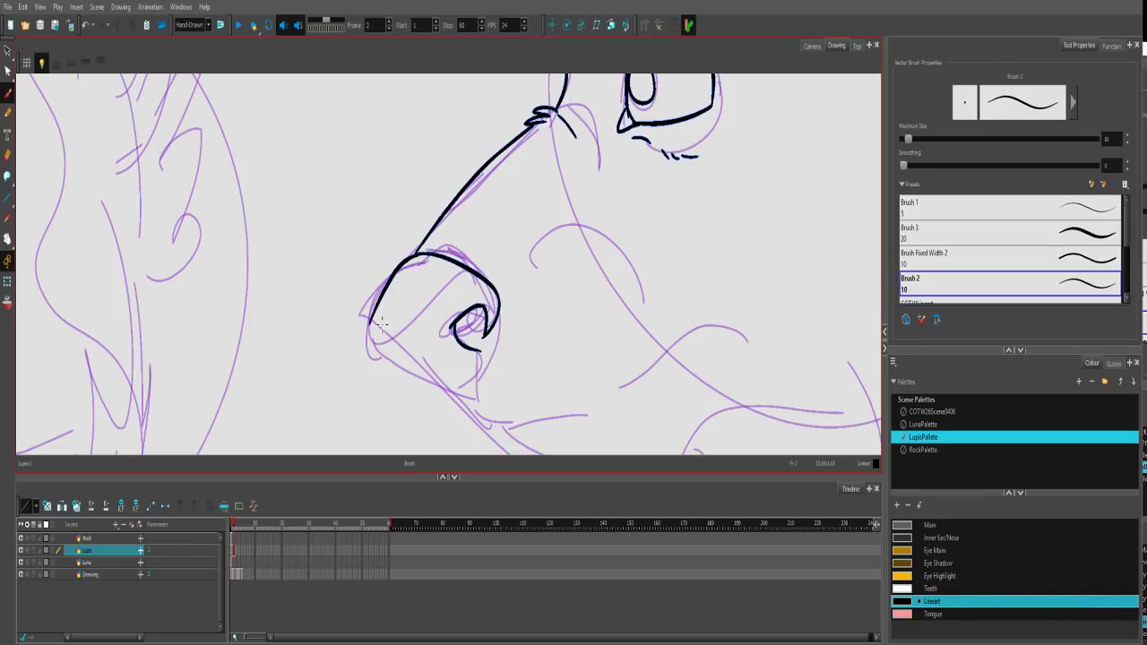
pyautogui.hotkey('ctrl', 'z')
pyautogui.moveTo(424, 254)
pyautogui.mouseDown()
pyautogui.moveTo(392, 277)
pyautogui.moveTo(370, 318)
pyautogui.moveTo(378, 366)
pyautogui.moveTo(451, 392)
pyautogui.mouseUp()
pyautogui.moveTo(479, 353); pyautogui.dragTo(468, 406)
pyautogui.moveTo(468, 406); pyautogui.dragTo(452, 392)
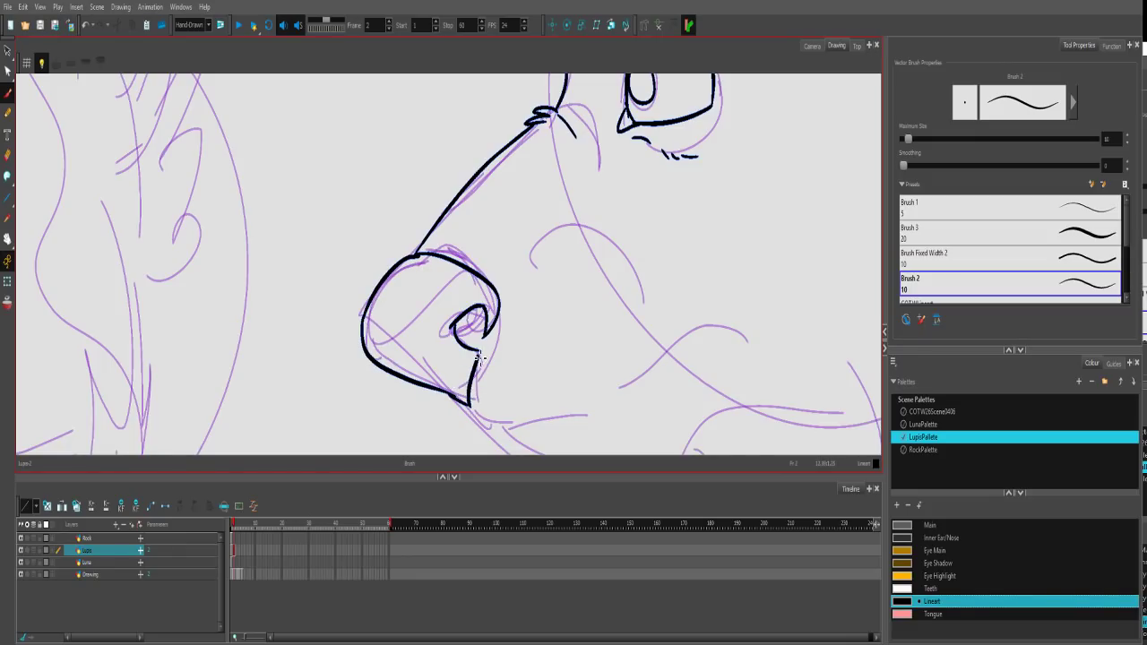
# Draw the inner nostril line and a curved highlight boundary across the right wolf's nose, undoing the unwanted strokes.
pyautogui.moveTo(456, 323)
pyautogui.mouseDown()
pyautogui.moveTo(462, 359)
pyautogui.moveTo(479, 351)
pyautogui.moveTo(470, 333)
pyautogui.moveTo(489, 334)
pyautogui.moveTo(479, 352)
pyautogui.mouseUp()
pyautogui.hotkey('ctrl', 'z')
pyautogui.hotkey('ctrl', 'z')
pyautogui.moveTo(495, 289)
pyautogui.mouseDown()
pyautogui.moveTo(418, 307)
pyautogui.moveTo(366, 329)
pyautogui.mouseUp()
pyautogui.moveTo(504, 340); pyautogui.dragTo(474, 264)
pyautogui.moveTo(422, 318)
pyautogui.mouseDown()
pyautogui.moveTo(436, 351)
pyautogui.moveTo(477, 355)
pyautogui.mouseUp()
pyautogui.hotkey('ctrl', 'z')
# Ink the front of the right wolf's muzzle below the nose and the start of the mouth line.
pyautogui.moveTo(387, 306)
pyautogui.mouseDown()
pyautogui.moveTo(472, 353)
pyautogui.moveTo(554, 327)
pyautogui.mouseUp()
pyautogui.moveTo(584, 284); pyautogui.dragTo(504, 402)
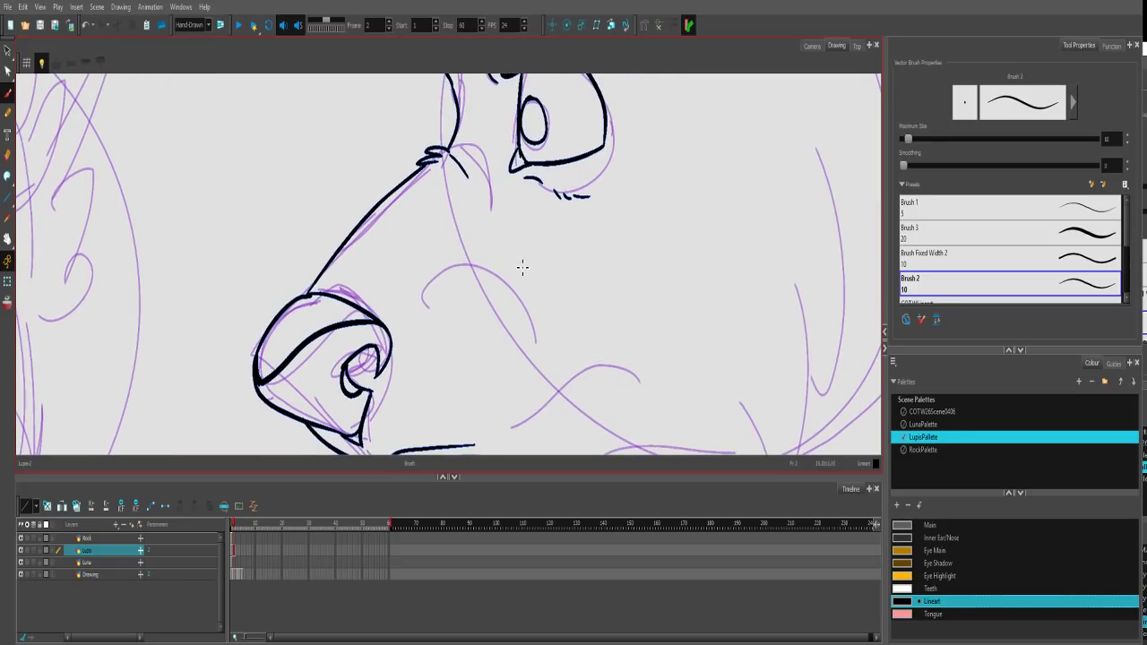
pyautogui.scroll(-2, 522, 262)
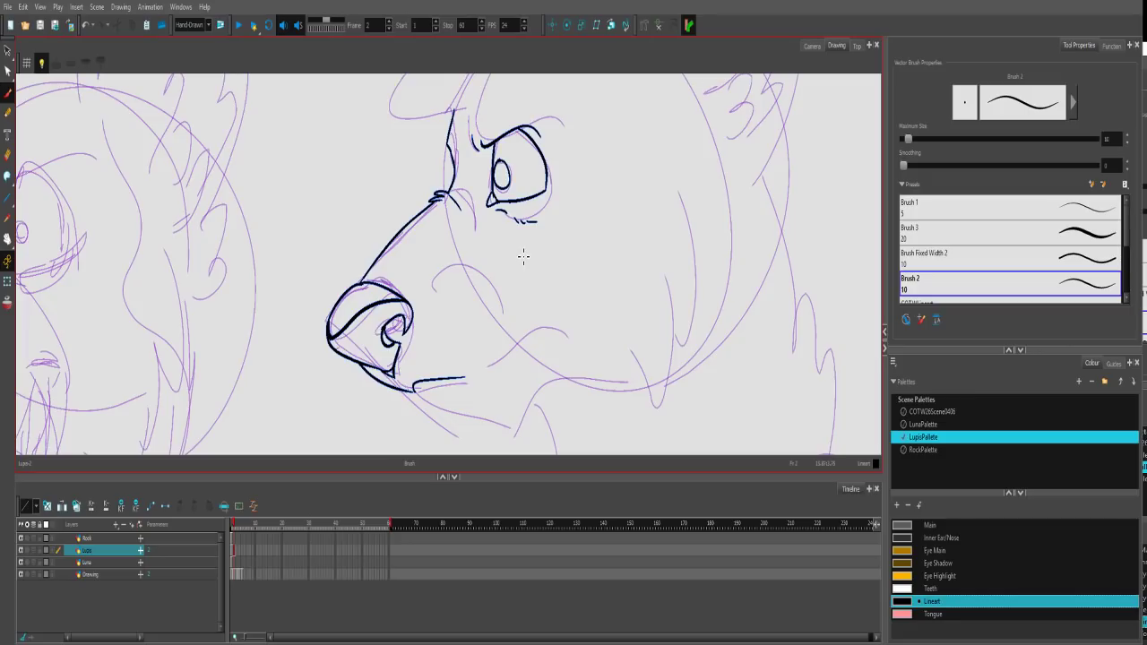
# Ink a curved crease on the side of the right wolf's muzzle and the thin lines of the far eye.
pyautogui.moveTo(461, 232); pyautogui.dragTo(435, 283)
pyautogui.moveTo(507, 206); pyautogui.dragTo(493, 275)
pyautogui.moveTo(437, 204); pyautogui.dragTo(454, 244)
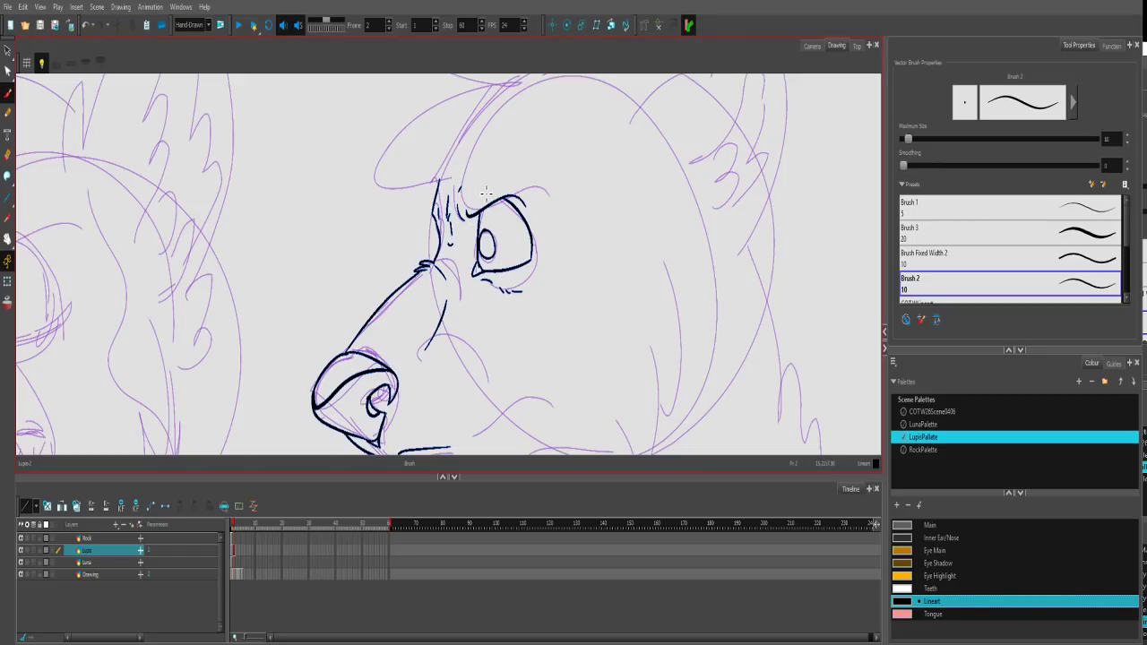
# Delete the mouth line and the short lip curve beneath the nose from the wolf's line art.
pyautogui.press('space')
pyautogui.moveTo(547, 361); pyautogui.dragTo(538, 249)
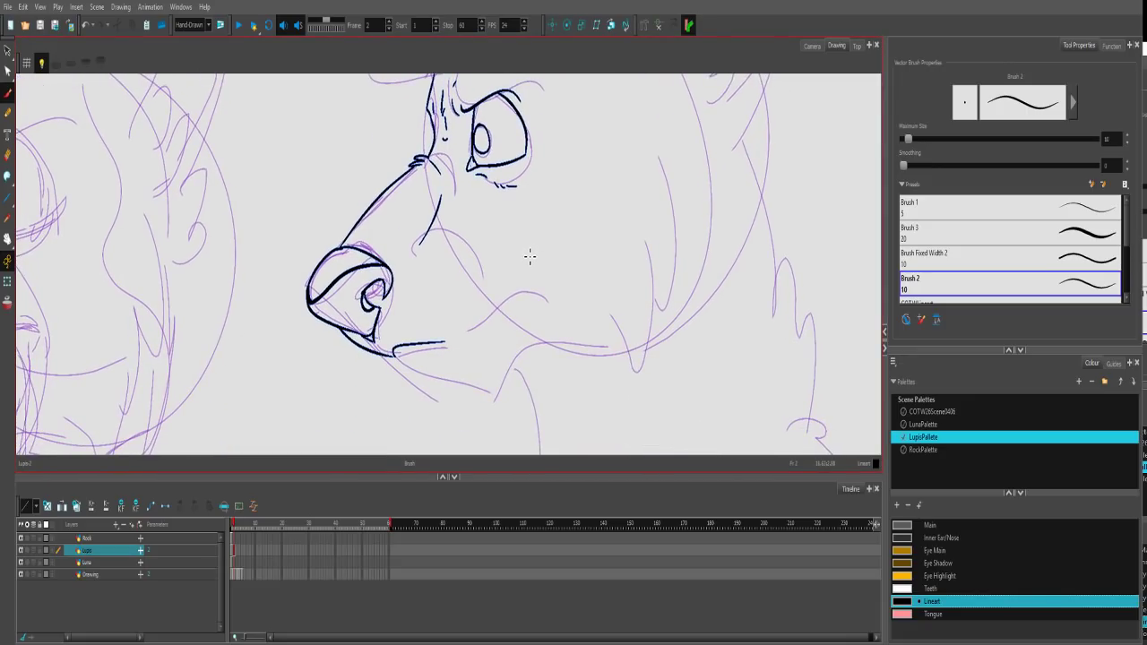
pyautogui.click(7, 51)
pyautogui.moveTo(425, 334); pyautogui.dragTo(403, 388)
pyautogui.press('Delete')
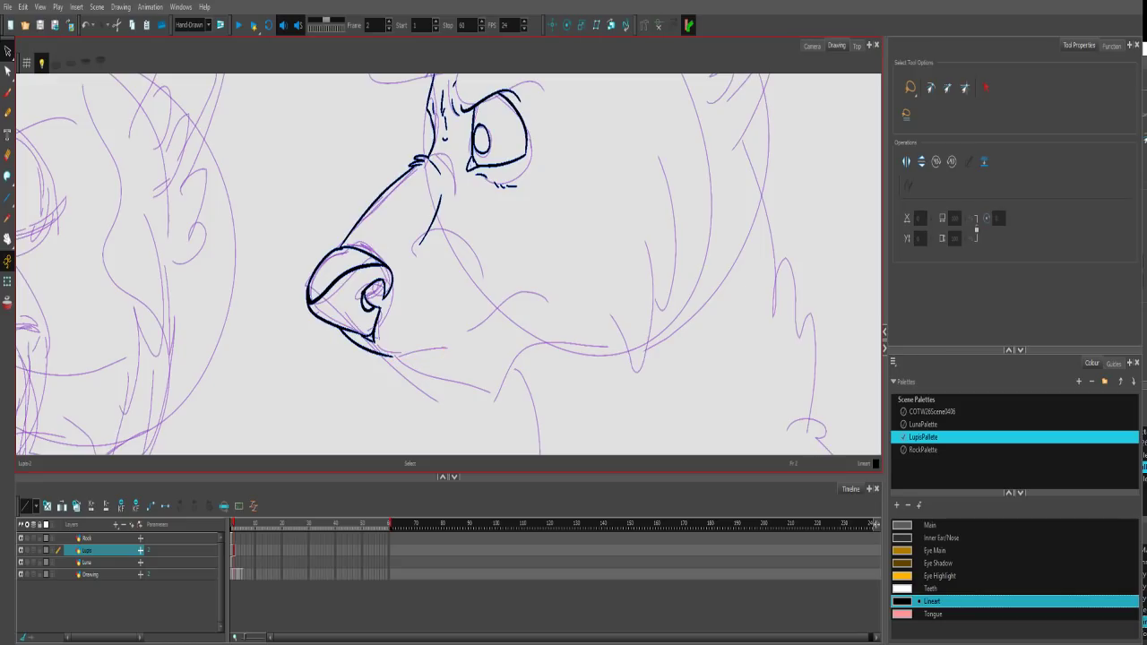
pyautogui.click(385, 356)
pyautogui.press('Delete')
# Redraw the lip curve and mouth line from the nose to the mouth corner, and ink the curved cheek line above it.
pyautogui.press('space')
pyautogui.moveTo(440, 332); pyautogui.dragTo(451, 288)
pyautogui.press('2')
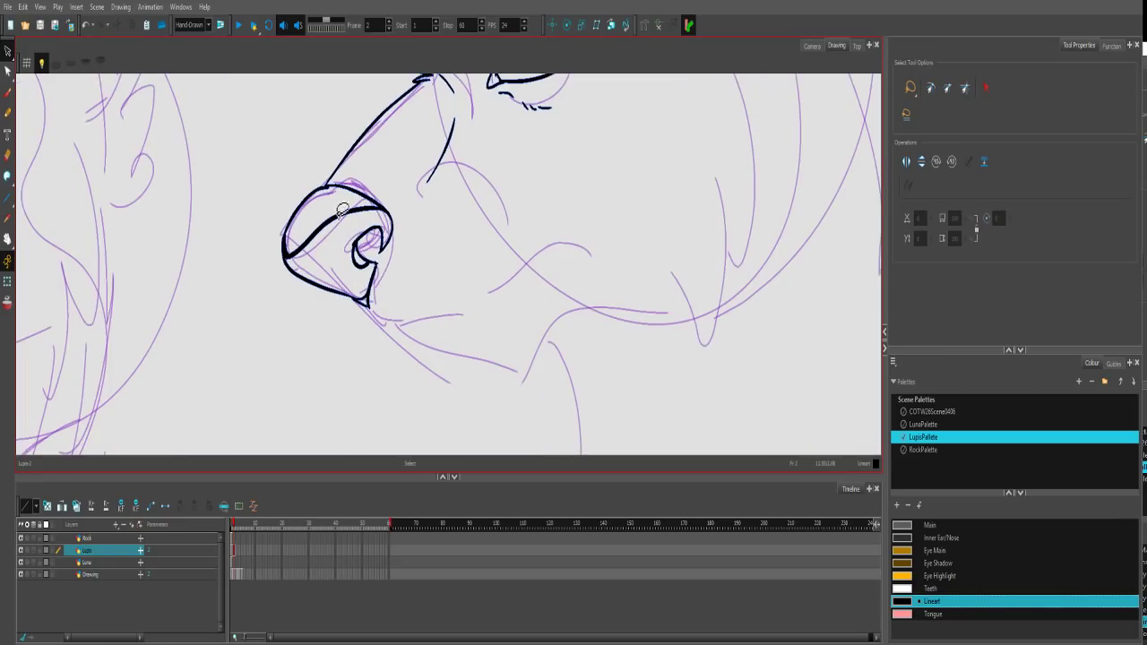
pyautogui.click(7, 94)
pyautogui.moveTo(329, 301)
pyautogui.mouseDown()
pyautogui.moveTo(393, 341)
pyautogui.moveTo(457, 325)
pyautogui.moveTo(467, 296)
pyautogui.moveTo(496, 278)
pyautogui.mouseUp()
pyautogui.scroll(-1, 492, 313)
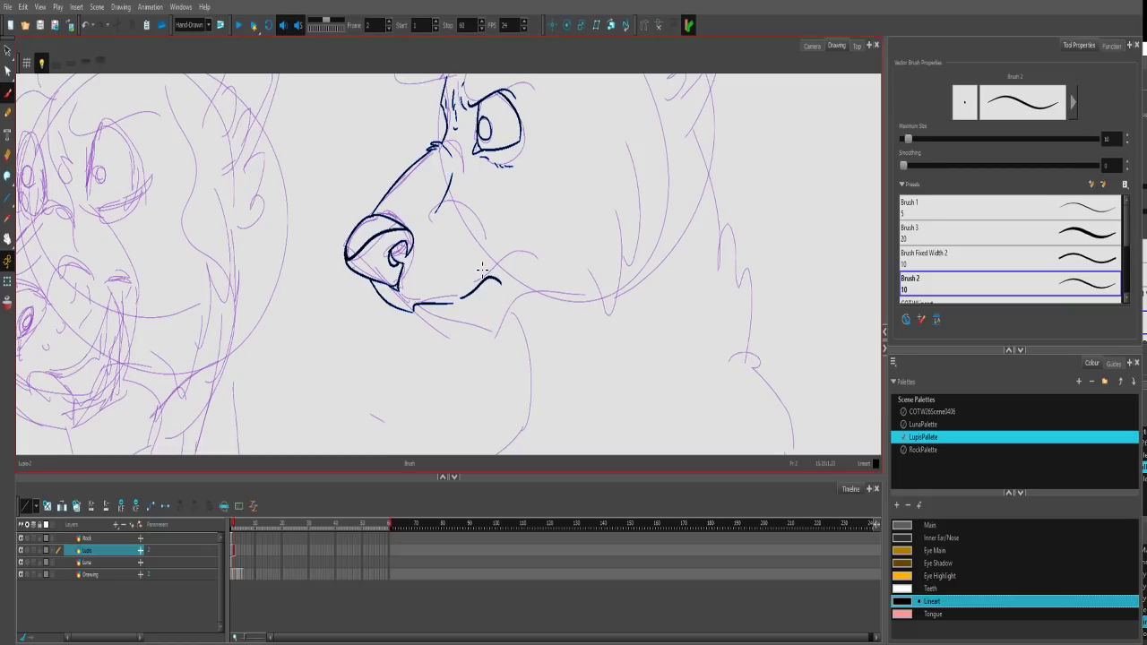
pyautogui.hotkey('ctrl', 'z')
pyautogui.moveTo(438, 230)
pyautogui.mouseDown()
pyautogui.moveTo(460, 227)
pyautogui.moveTo(482, 265)
pyautogui.mouseUp()
# Ink the lower jaw and chin outline below the mouth, and add an inner curl to the nostril.
pyautogui.moveTo(525, 194)
pyautogui.mouseDown()
pyautogui.moveTo(468, 290)
pyautogui.moveTo(485, 113)
pyautogui.mouseUp()
pyautogui.press('2')
pyautogui.press('2')
pyautogui.moveTo(322, 344)
pyautogui.mouseDown()
pyautogui.moveTo(328, 386)
pyautogui.moveTo(408, 422)
pyautogui.moveTo(513, 370)
pyautogui.mouseUp()
pyautogui.scroll(-4, 681, 359)
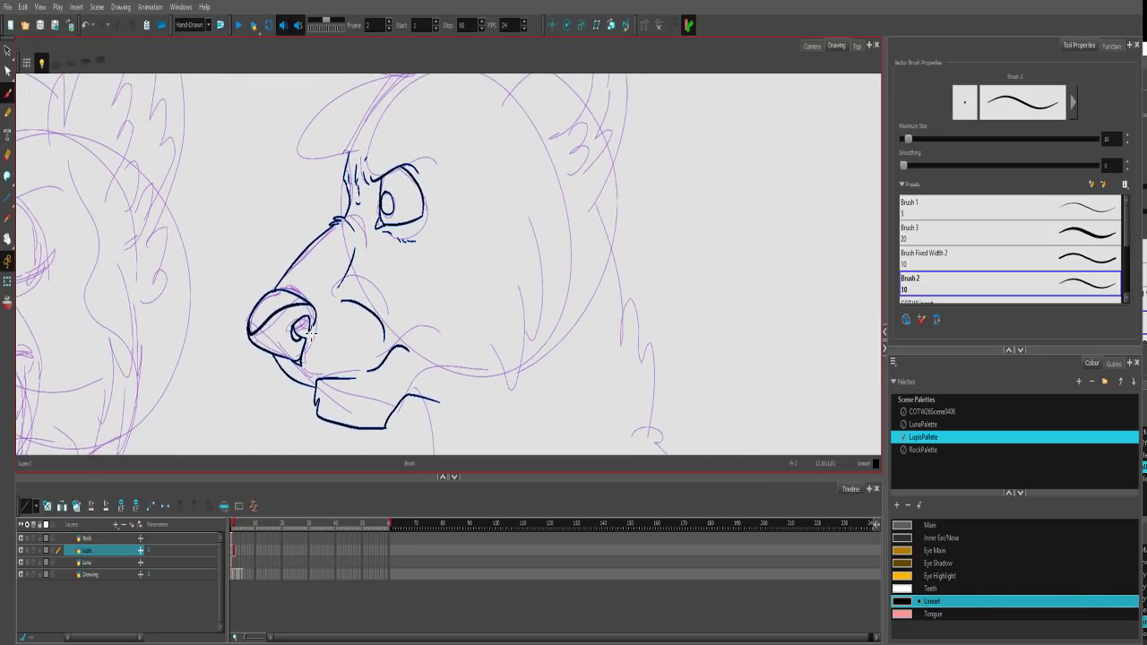
pyautogui.moveTo(301, 329); pyautogui.dragTo(315, 337)
pyautogui.scroll(3, 455, 250)
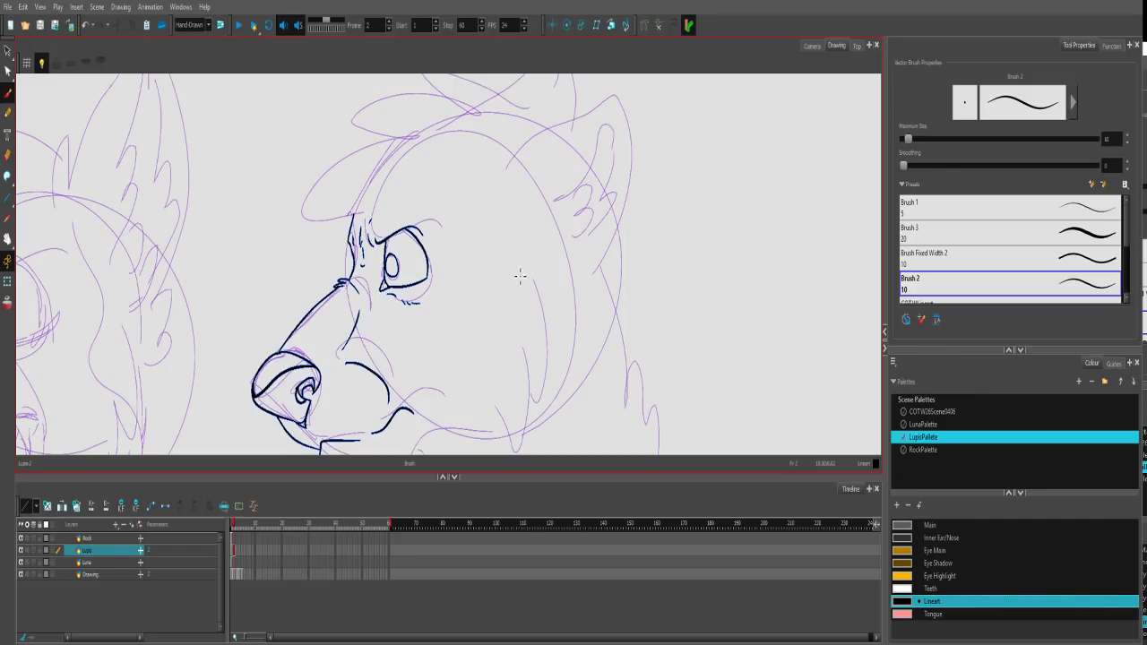
# Ink the ear's top edge with a fur tuft where it meets the head.
pyautogui.moveTo(517, 239); pyautogui.dragTo(517, 300)
pyautogui.press('2')
pyautogui.press('2')
pyautogui.moveTo(613, 224); pyautogui.dragTo(530, 320)
pyautogui.moveTo(447, 299)
pyautogui.mouseDown()
pyautogui.moveTo(459, 266)
pyautogui.moveTo(482, 249)
pyautogui.mouseUp()
pyautogui.hotkey('ctrl', 'z')
pyautogui.moveTo(455, 298)
pyautogui.mouseDown()
pyautogui.moveTo(487, 251)
pyautogui.moveTo(638, 176)
pyautogui.moveTo(580, 448)
pyautogui.mouseUp()
pyautogui.hotkey('ctrl', 'z')
# Ink the ear's back edge from the tip down to jagged fur at its base.
pyautogui.moveTo(563, 216)
pyautogui.mouseDown()
pyautogui.moveTo(663, 165)
pyautogui.moveTo(681, 305)
pyautogui.moveTo(609, 380)
pyautogui.mouseUp()
pyautogui.hotkey('ctrl', 'z')
pyautogui.moveTo(555, 224)
pyautogui.mouseDown()
pyautogui.moveTo(625, 179)
pyautogui.moveTo(655, 234)
pyautogui.moveTo(618, 389)
pyautogui.mouseUp()
pyautogui.moveTo(618, 383)
pyautogui.mouseDown()
pyautogui.moveTo(642, 269)
pyautogui.moveTo(622, 312)
pyautogui.mouseUp()
pyautogui.hotkey('ctrl', 'z')
pyautogui.moveTo(657, 224); pyautogui.dragTo(595, 352)
pyautogui.moveTo(614, 238); pyautogui.dragTo(608, 296)
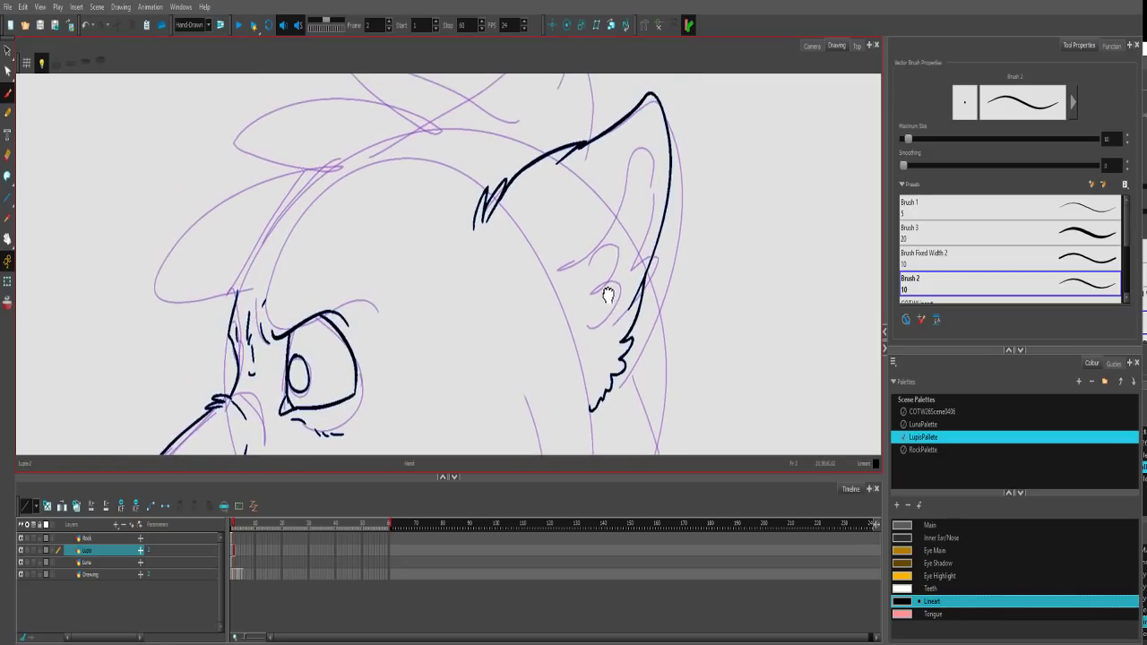
# Ink the inner ear contour and fill the ear with layered fur tufts along its front, back and base.
pyautogui.moveTo(653, 125)
pyautogui.mouseDown()
pyautogui.moveTo(526, 330)
pyautogui.moveTo(533, 260)
pyautogui.moveTo(544, 263)
pyautogui.moveTo(567, 231)
pyautogui.mouseUp()
pyautogui.moveTo(627, 118); pyautogui.dragTo(581, 192)
pyautogui.moveTo(658, 152)
pyautogui.mouseDown()
pyautogui.moveTo(627, 292)
pyautogui.moveTo(584, 391)
pyautogui.mouseUp()
pyautogui.moveTo(621, 319); pyautogui.dragTo(574, 410)
pyautogui.moveTo(575, 310)
pyautogui.mouseDown()
pyautogui.moveTo(588, 283)
pyautogui.moveTo(580, 325)
pyautogui.mouseUp()
pyautogui.hotkey('ctrl', 'z')
pyautogui.moveTo(588, 284)
pyautogui.mouseDown()
pyautogui.moveTo(563, 414)
pyautogui.moveTo(574, 376)
pyautogui.moveTo(572, 427)
pyautogui.moveTo(572, 415)
pyautogui.mouseUp()
pyautogui.hotkey('ctrl', 'z')
pyautogui.moveTo(545, 333); pyautogui.dragTo(525, 355)
pyautogui.moveTo(513, 312); pyautogui.dragTo(507, 297)
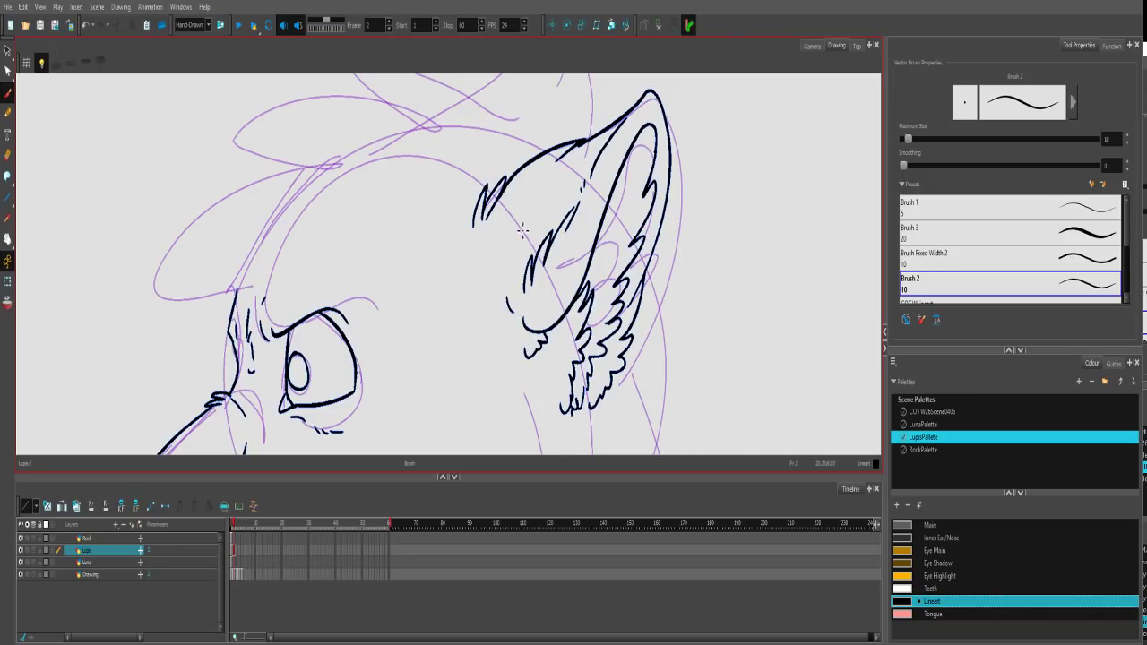
# Check the pose in frame 1 and return to frame 2.
pyautogui.moveTo(440, 346); pyautogui.dragTo(613, 170)
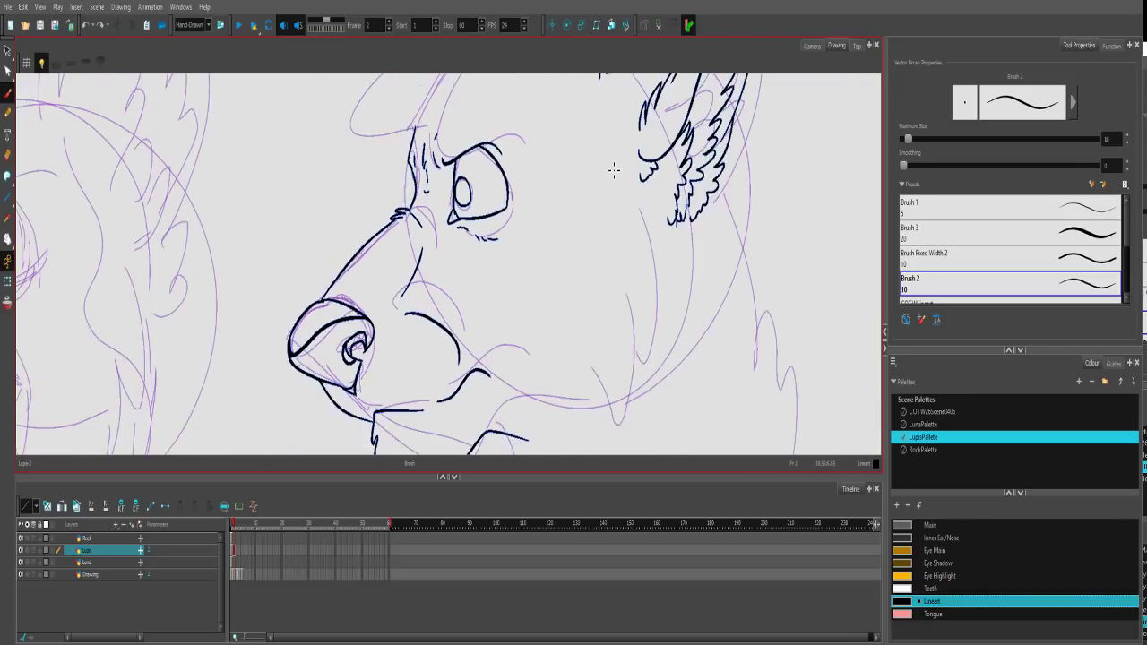
pyautogui.press('2')
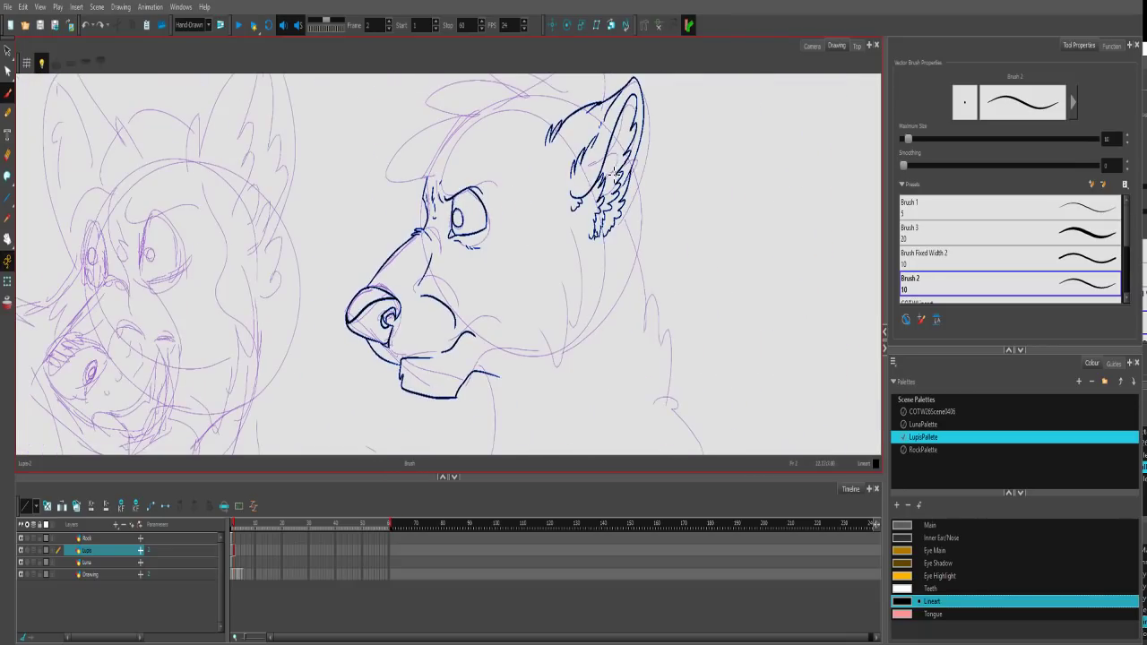
pyautogui.click(233, 526)
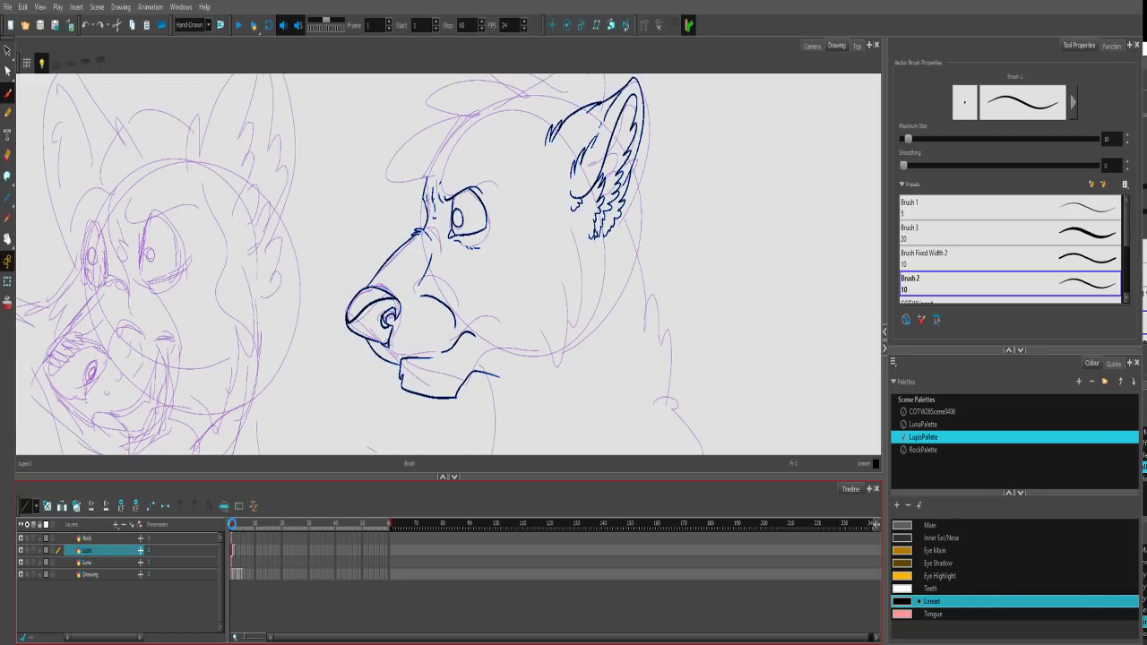
pyautogui.click(239, 526)
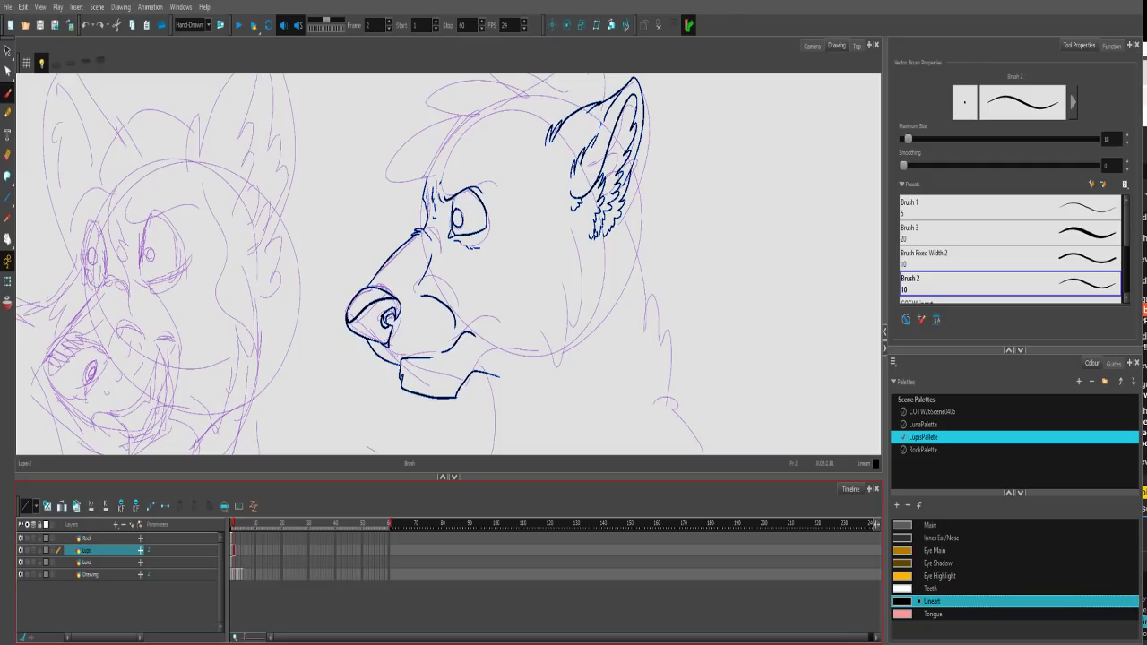
# Ink the back edge of the cheek with fur strokes ending in a tuft behind the jaw.
pyautogui.moveTo(487, 237); pyautogui.dragTo(462, 269)
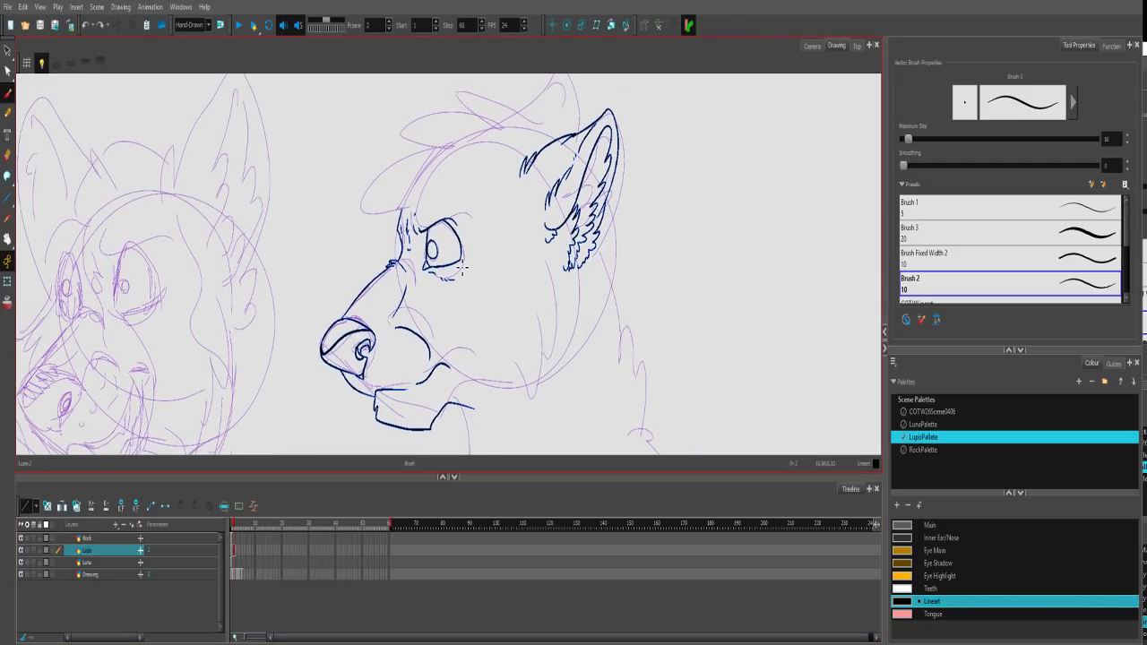
pyautogui.moveTo(521, 296)
pyautogui.mouseDown()
pyautogui.moveTo(525, 280)
pyautogui.moveTo(561, 312)
pyautogui.moveTo(554, 386)
pyautogui.mouseUp()
pyautogui.press('2')
pyautogui.moveTo(543, 342); pyautogui.dragTo(546, 415)
pyautogui.moveTo(538, 370)
pyautogui.mouseDown()
pyautogui.moveTo(533, 439)
pyautogui.moveTo(506, 267)
pyautogui.mouseUp()
# Ink the throat curve below the jaw, the chest tuft at its end and the fur strokes along the neck.
pyautogui.moveTo(507, 323)
pyautogui.mouseDown()
pyautogui.moveTo(484, 311)
pyautogui.moveTo(451, 406)
pyautogui.mouseUp()
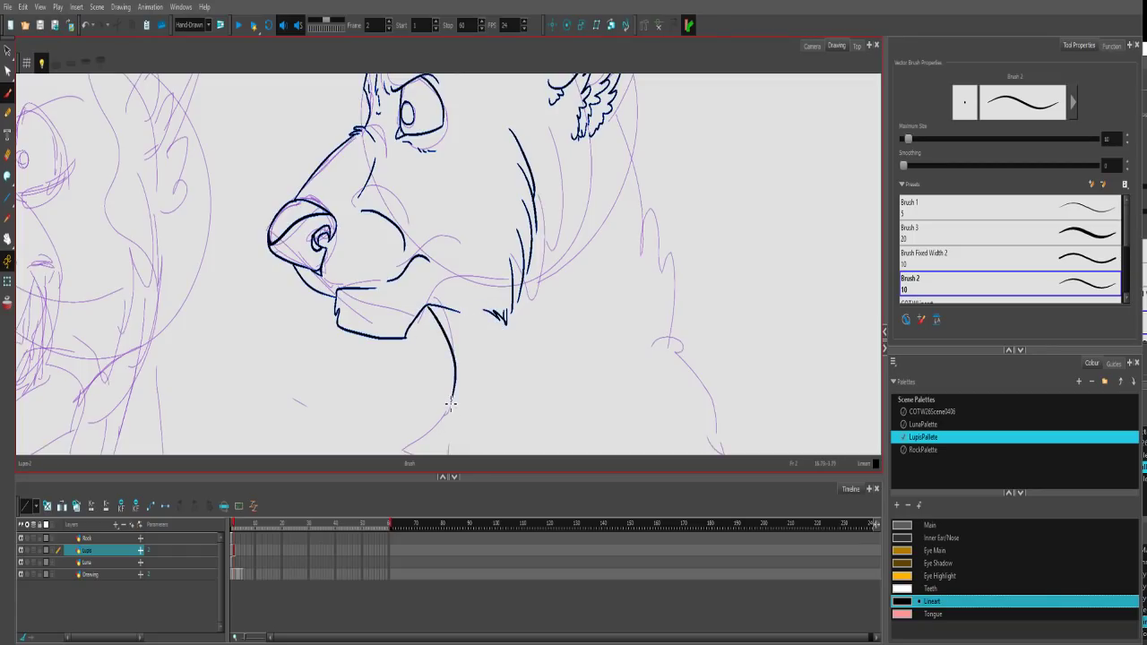
pyautogui.press('1')
pyautogui.press('1')
pyautogui.moveTo(454, 344); pyautogui.dragTo(421, 403)
pyautogui.moveTo(430, 390)
pyautogui.mouseDown()
pyautogui.moveTo(425, 423)
pyautogui.moveTo(451, 408)
pyautogui.moveTo(453, 430)
pyautogui.mouseUp()
pyautogui.moveTo(460, 306); pyautogui.dragTo(458, 373)
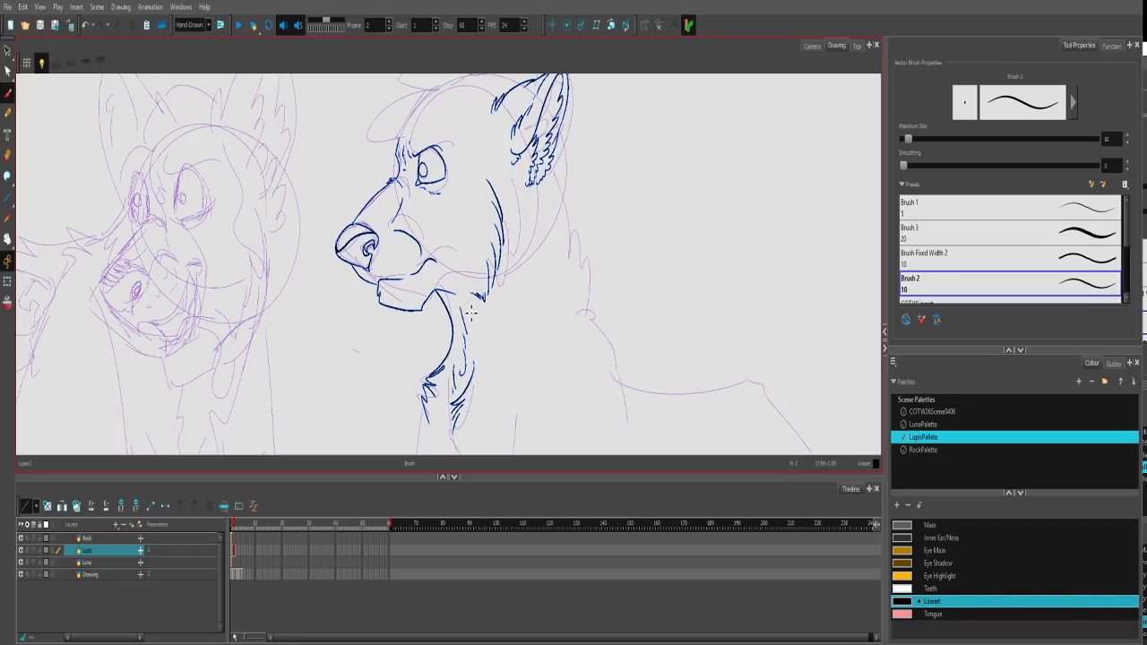
# Ink the jagged chest fur edge, extend it into the diagonal chest line, and add inner chest fur strokes.
pyautogui.scroll(-3, 449, 265)
pyautogui.moveTo(417, 310)
pyautogui.mouseDown()
pyautogui.moveTo(415, 381)
pyautogui.moveTo(434, 418)
pyautogui.mouseUp()
pyautogui.scroll(-2, 434, 394)
pyautogui.moveTo(421, 348); pyautogui.dragTo(466, 447)
pyautogui.moveTo(445, 299); pyautogui.dragTo(453, 337)
pyautogui.moveTo(440, 249); pyautogui.dragTo(434, 257)
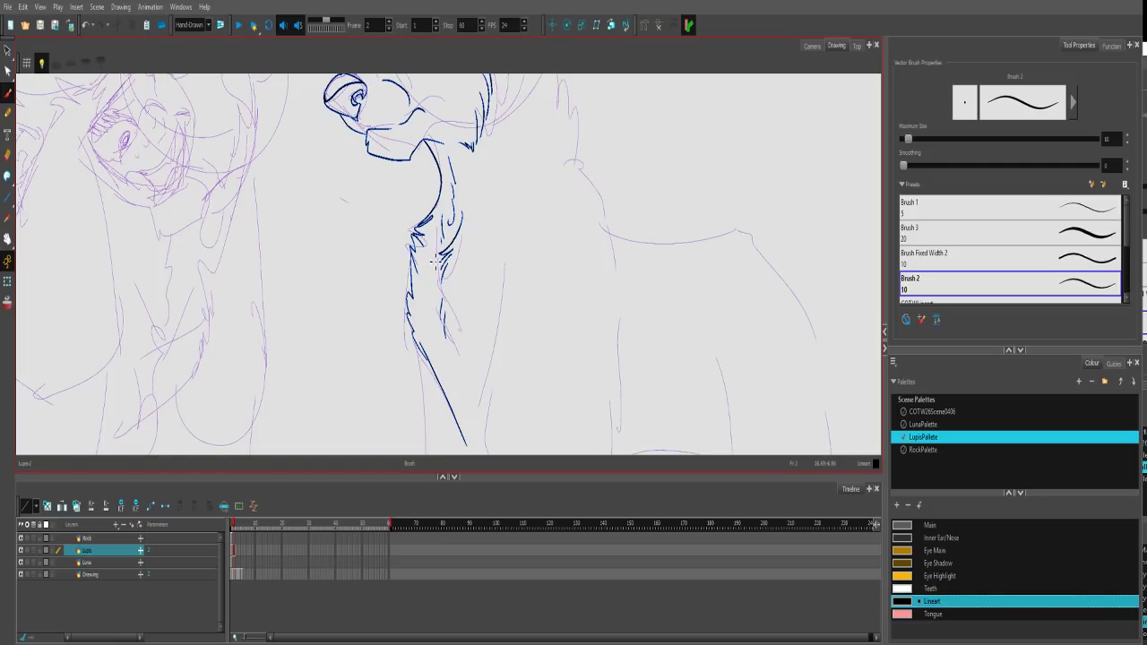
pyautogui.moveTo(451, 370); pyautogui.dragTo(465, 370)
pyautogui.moveTo(560, 189); pyautogui.dragTo(521, 423)
pyautogui.moveTo(555, 332); pyautogui.dragTo(533, 284)
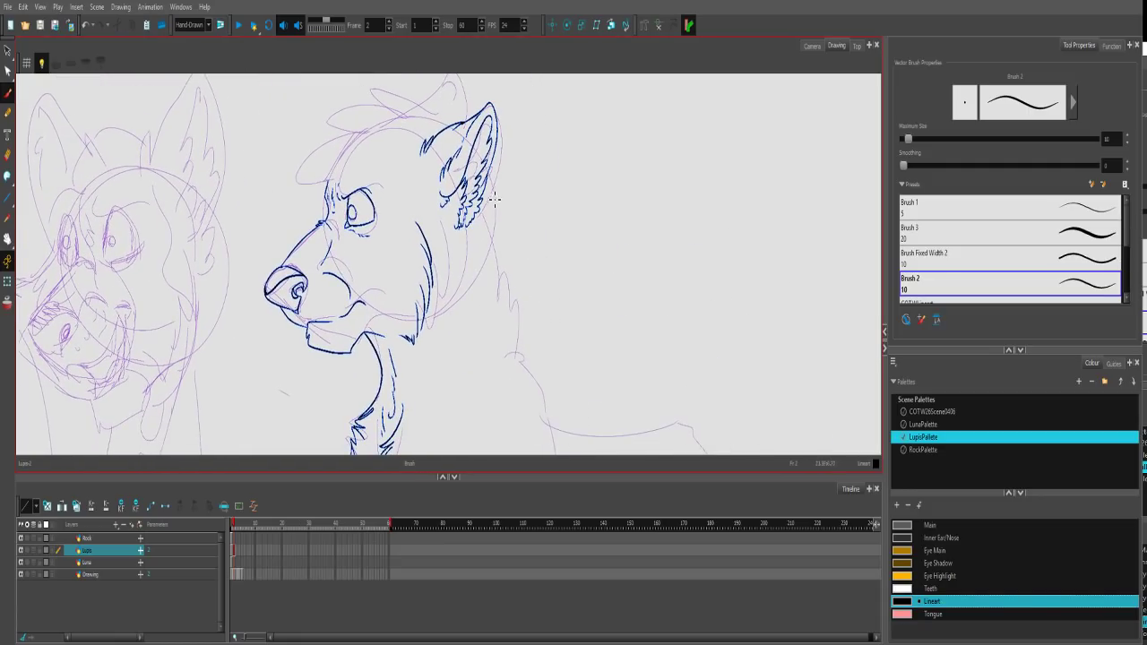
pyautogui.moveTo(488, 205); pyautogui.dragTo(497, 261)
pyautogui.hotkey('ctrl', 'z')
pyautogui.moveTo(487, 201); pyautogui.dragTo(498, 260)
pyautogui.hotkey('ctrl', 'z')
pyautogui.moveTo(484, 198); pyautogui.dragTo(517, 287)
pyautogui.hotkey('ctrl', 'z')
pyautogui.moveTo(485, 199); pyautogui.dragTo(519, 342)
pyautogui.hotkey('ctrl', 'z')
# Ink the back of the neck with fur tufts, the shoulder arc, and the back line as far as the rump.
pyautogui.moveTo(485, 196)
pyautogui.mouseDown()
pyautogui.moveTo(540, 376)
pyautogui.moveTo(579, 262)
pyautogui.moveTo(638, 248)
pyautogui.moveTo(681, 281)
pyautogui.mouseUp()
pyautogui.moveTo(507, 223)
pyautogui.mouseDown()
pyautogui.moveTo(553, 338)
pyautogui.moveTo(493, 325)
pyautogui.moveTo(530, 330)
pyautogui.mouseUp()
pyautogui.hotkey('ctrl', 'z')
pyautogui.moveTo(538, 397); pyautogui.dragTo(549, 248)
# Ink the near foreleg's front and back edges and close them with a curved line at the lower end.
pyautogui.moveTo(468, 247); pyautogui.dragTo(449, 454)
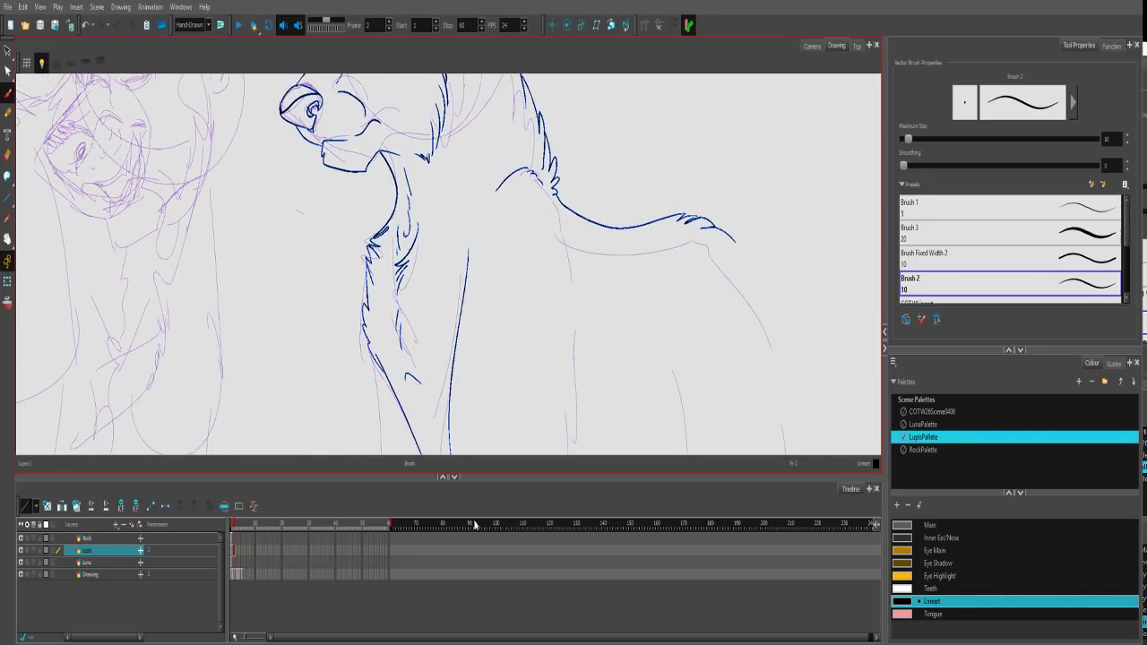
pyautogui.press('1')
pyautogui.press('1')
pyautogui.moveTo(519, 358); pyautogui.dragTo(521, 283)
pyautogui.moveTo(531, 236); pyautogui.dragTo(527, 317)
pyautogui.hotkey('ctrl', 'z')
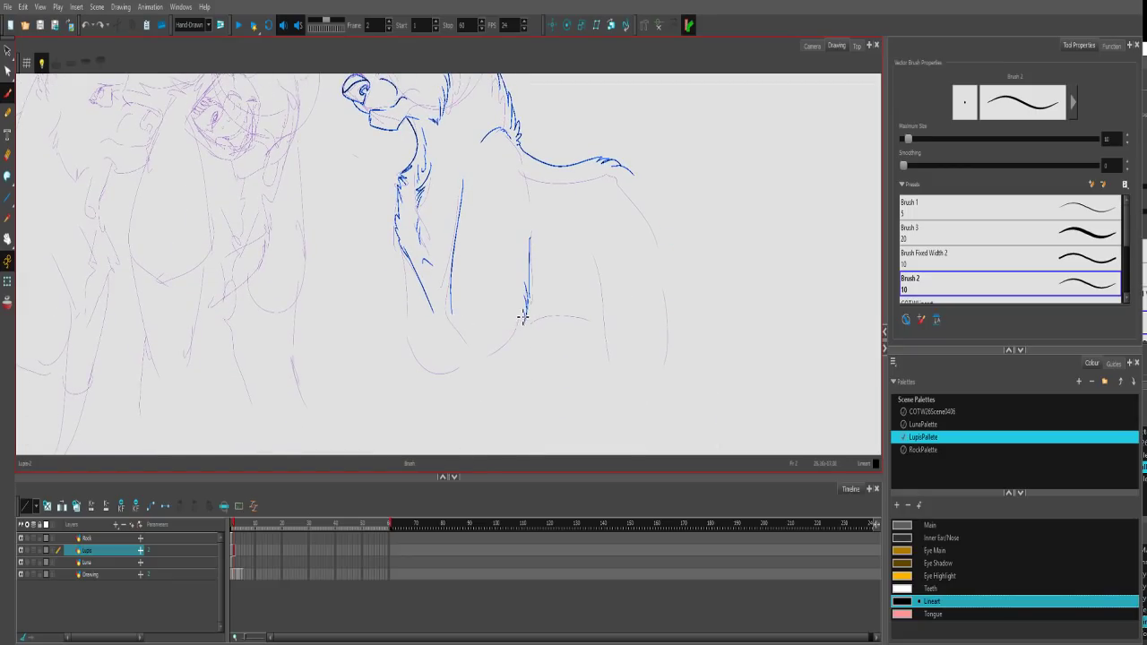
pyautogui.hotkey('ctrl', 'z')
pyautogui.moveTo(451, 311); pyautogui.dragTo(463, 418)
pyautogui.moveTo(525, 321); pyautogui.dragTo(527, 410)
pyautogui.hotkey('ctrl', 'z')
pyautogui.moveTo(526, 328)
pyautogui.mouseDown()
pyautogui.moveTo(527, 412)
pyautogui.moveTo(444, 405)
pyautogui.mouseUp()
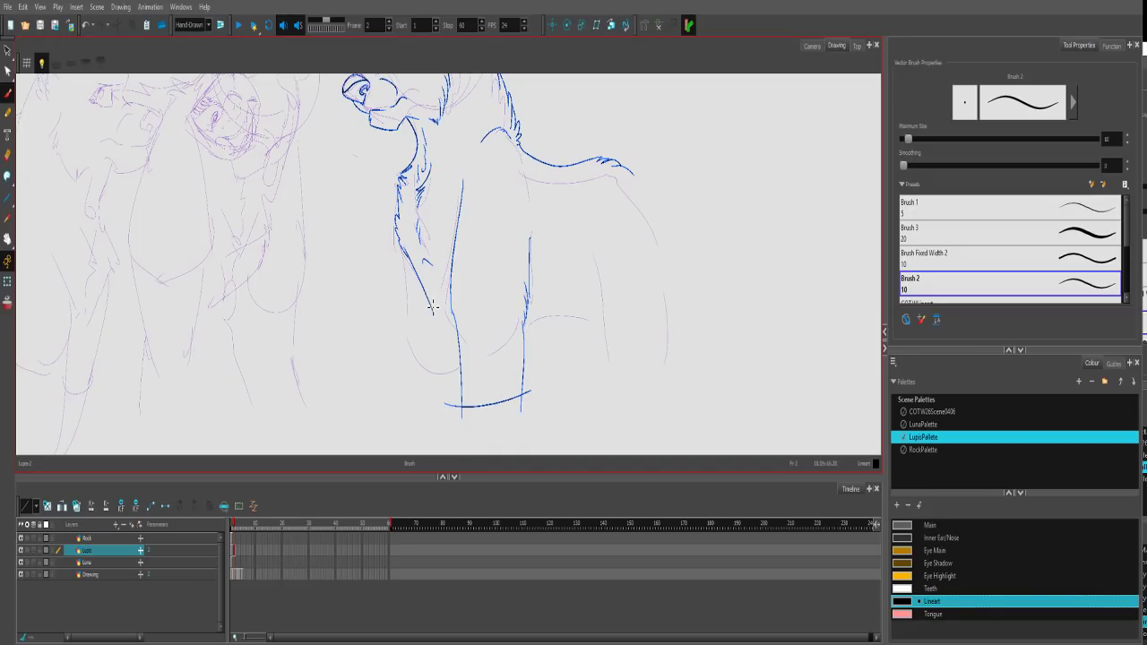
# Ink the far foreleg and the end of the chest line, plus the chest underside and the belly line.
pyautogui.moveTo(440, 322); pyautogui.dragTo(459, 353)
pyautogui.moveTo(402, 242); pyautogui.dragTo(421, 334)
pyautogui.moveTo(418, 333)
pyautogui.mouseDown()
pyautogui.moveTo(434, 414)
pyautogui.moveTo(482, 413)
pyautogui.mouseUp()
pyautogui.moveTo(472, 347); pyautogui.dragTo(497, 346)
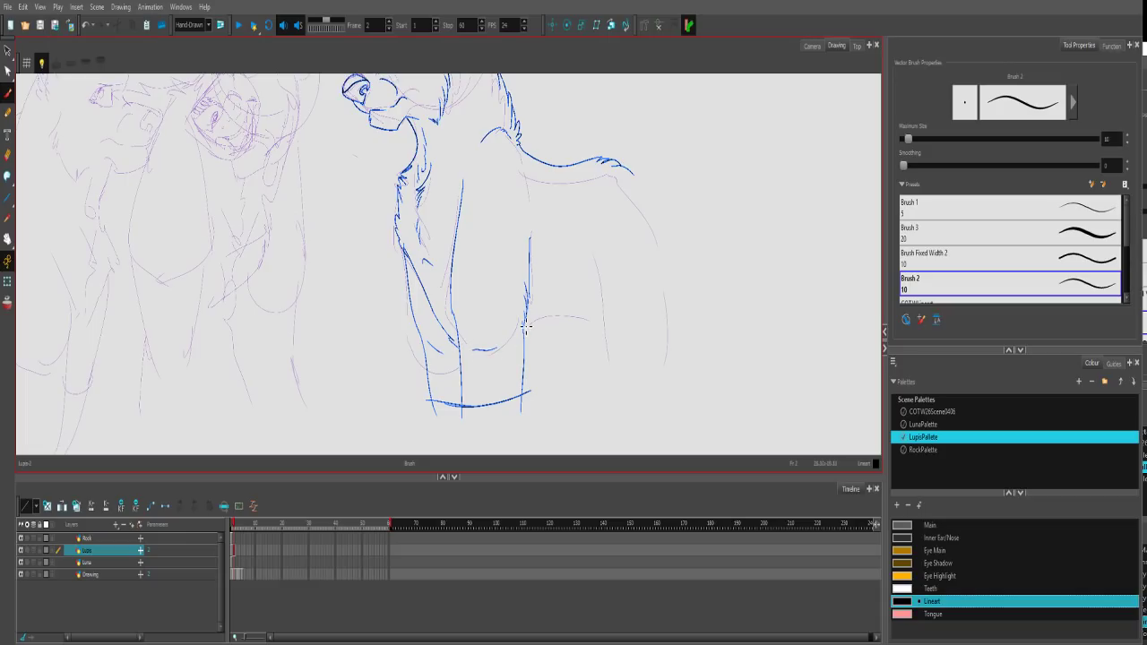
pyautogui.moveTo(556, 287); pyautogui.dragTo(502, 350)
pyautogui.moveTo(471, 401); pyautogui.dragTo(525, 383)
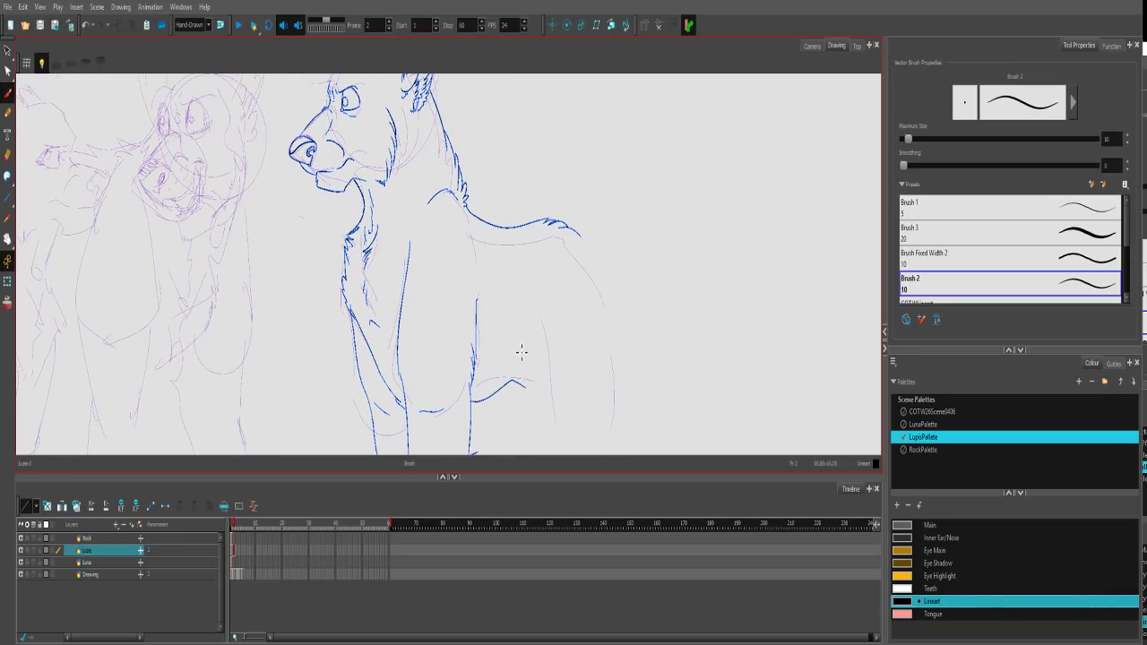
# Ink the near hind leg with its thigh, rump edge and curved closing line, and add the far hind leg behind it.
pyautogui.moveTo(522, 330); pyautogui.dragTo(540, 433)
pyautogui.moveTo(596, 340); pyautogui.dragTo(537, 302)
pyautogui.moveTo(538, 248); pyautogui.dragTo(544, 365)
pyautogui.moveTo(559, 360); pyautogui.dragTo(569, 246)
pyautogui.moveTo(553, 251)
pyautogui.mouseDown()
pyautogui.moveTo(553, 220)
pyautogui.moveTo(560, 287)
pyautogui.mouseUp()
pyautogui.moveTo(491, 285); pyautogui.dragTo(513, 368)
pyautogui.moveTo(561, 289)
pyautogui.mouseDown()
pyautogui.moveTo(561, 328)
pyautogui.moveTo(448, 363)
pyautogui.mouseUp()
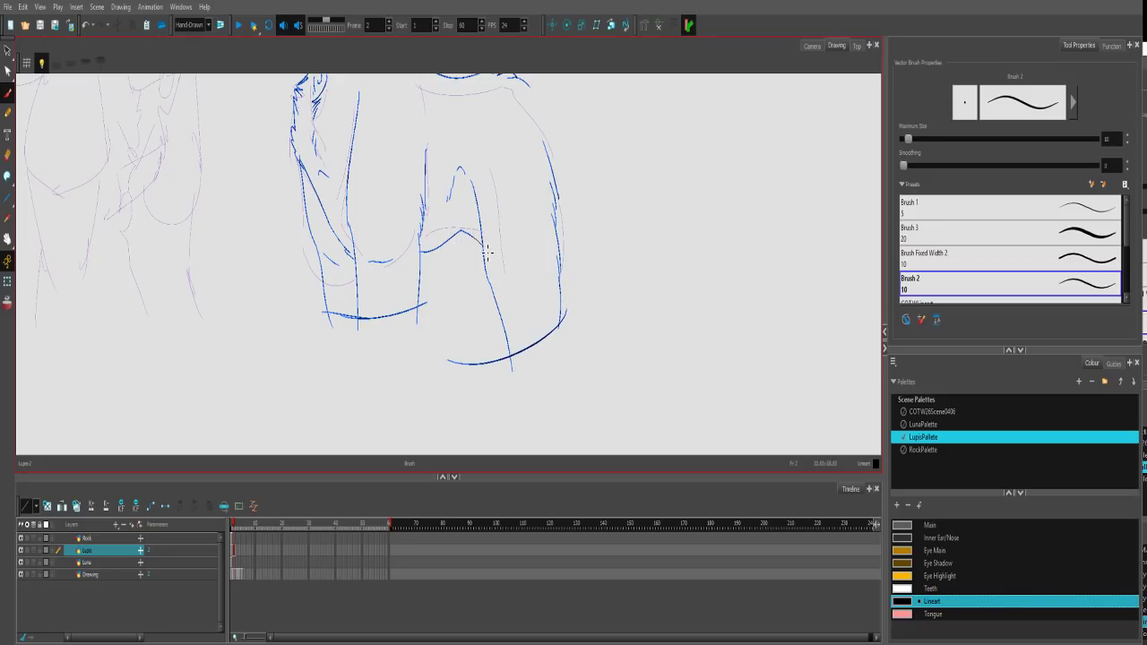
pyautogui.moveTo(482, 303); pyautogui.dragTo(494, 342)
pyautogui.moveTo(426, 310)
pyautogui.mouseDown()
pyautogui.moveTo(439, 380)
pyautogui.moveTo(495, 327)
pyautogui.mouseUp()
# Ink the tail's outline from a tuft at the rump down to a pointed tip beside the hind leg.
pyautogui.press('space')
pyautogui.moveTo(424, 250); pyautogui.dragTo(485, 406)
pyautogui.moveTo(613, 309); pyautogui.dragTo(508, 257)
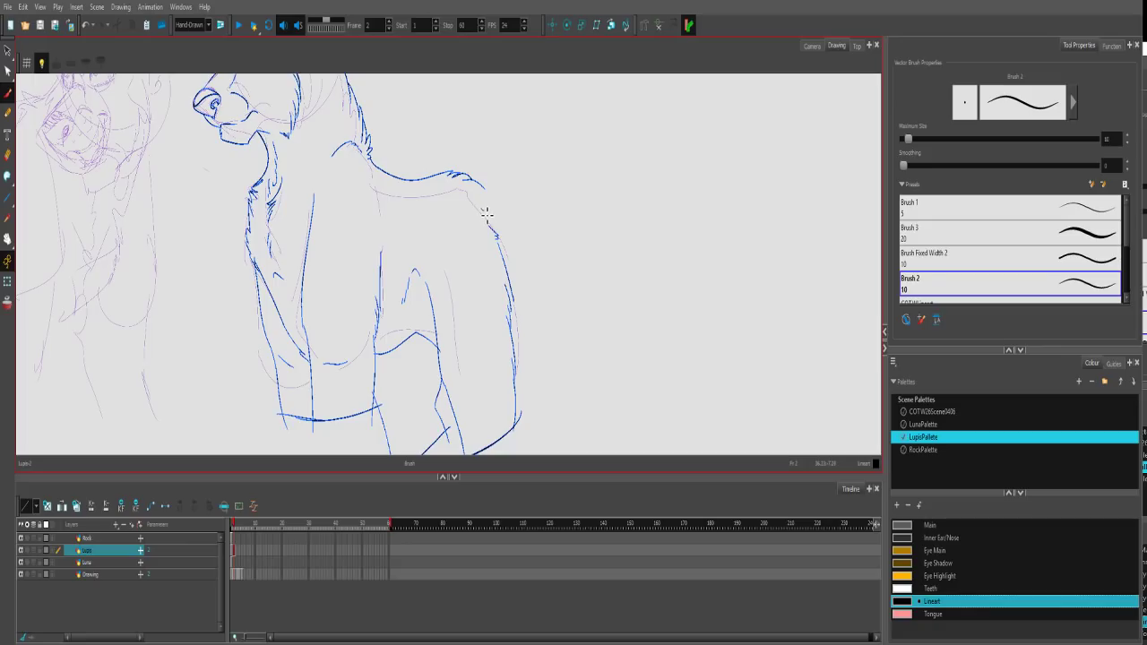
pyautogui.hotkey('ctrl', 'z')
pyautogui.moveTo(496, 199)
pyautogui.mouseDown()
pyautogui.moveTo(556, 283)
pyautogui.moveTo(568, 449)
pyautogui.moveTo(511, 431)
pyautogui.mouseUp()
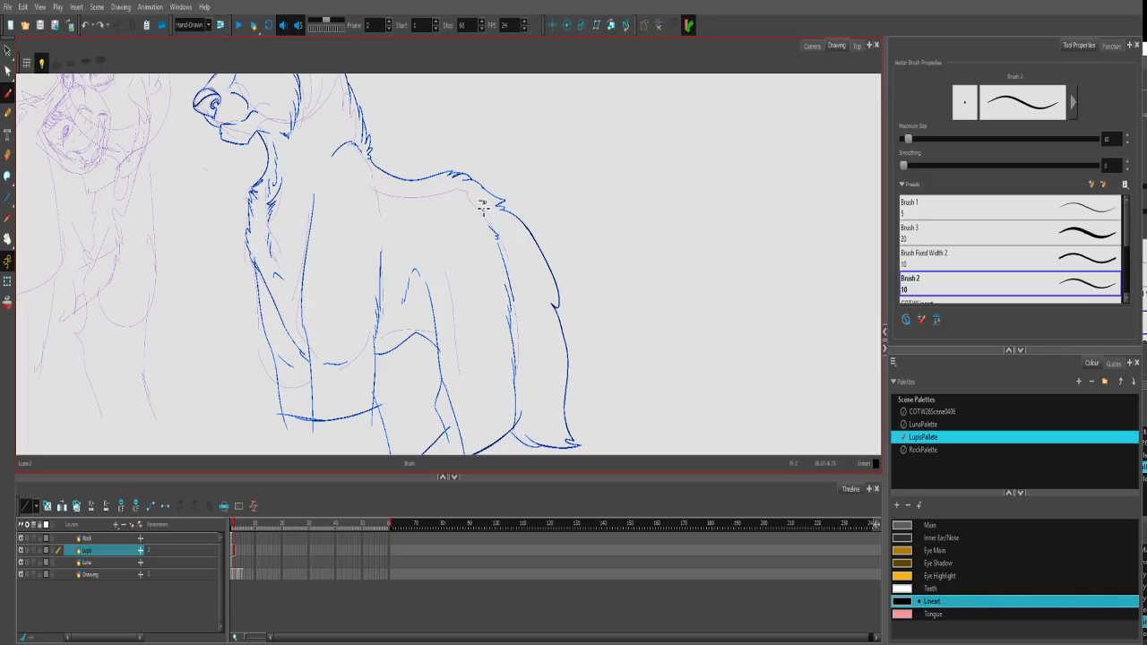
# Examine the chest feathers in frame 1 and return to the chest area in frame 2.
pyautogui.moveTo(434, 190); pyautogui.dragTo(576, 283)
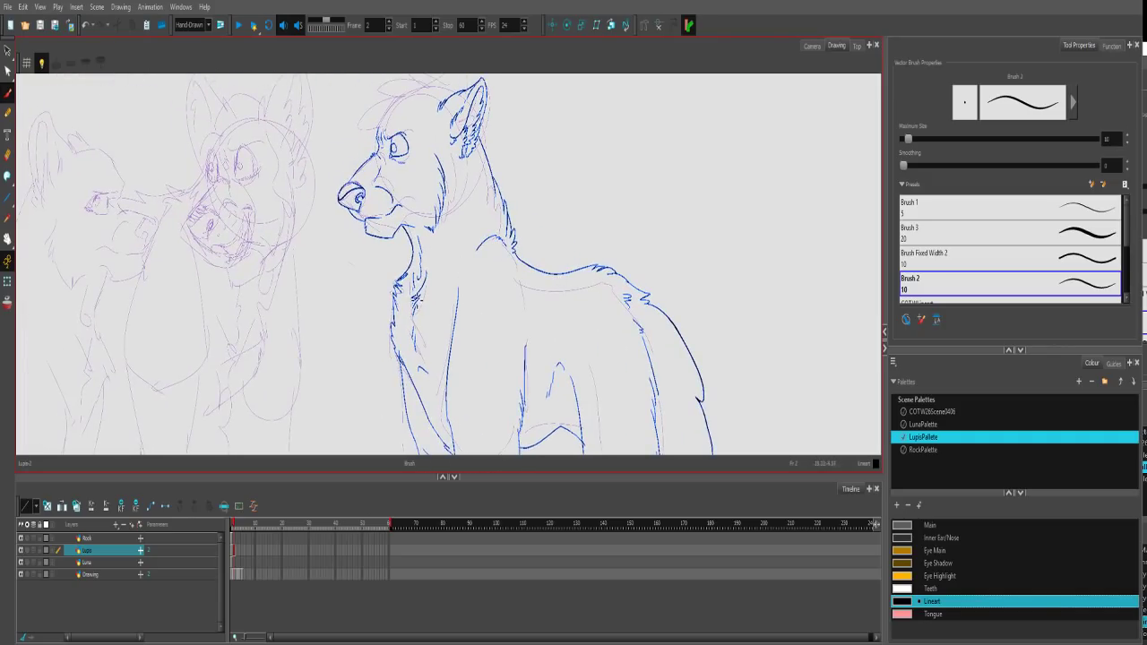
pyautogui.click(233, 527)
pyautogui.click(236, 527)
pyautogui.click(232, 527)
pyautogui.press('2')
pyautogui.press('2')
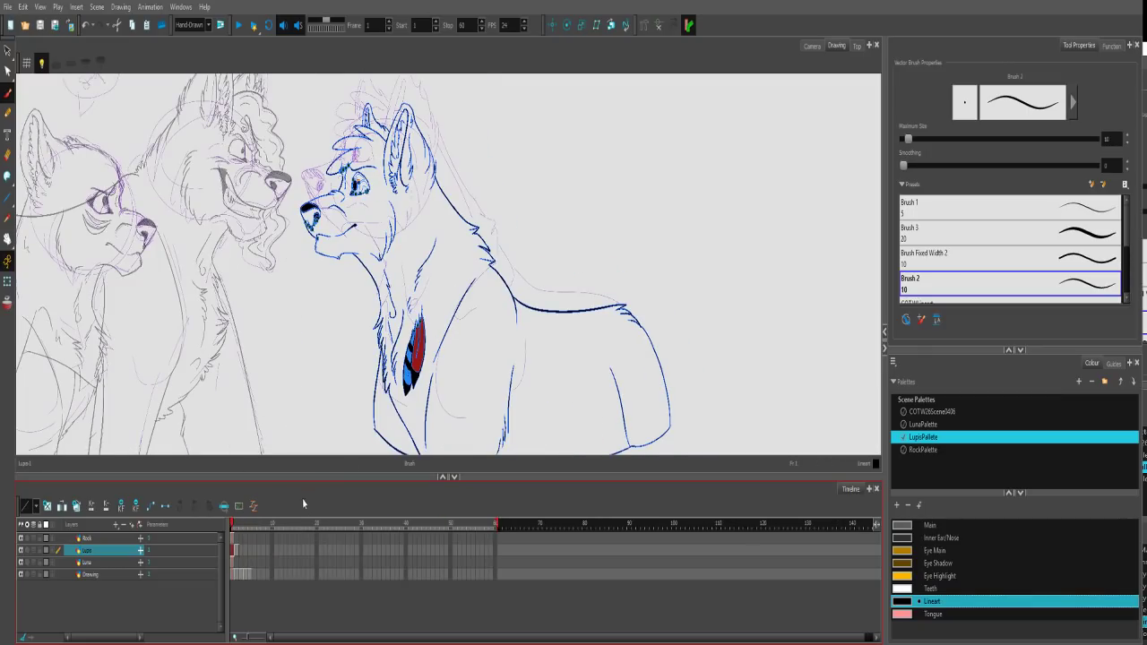
pyautogui.click(237, 552)
pyautogui.press('2')
pyautogui.press('2')
pyautogui.press('2')
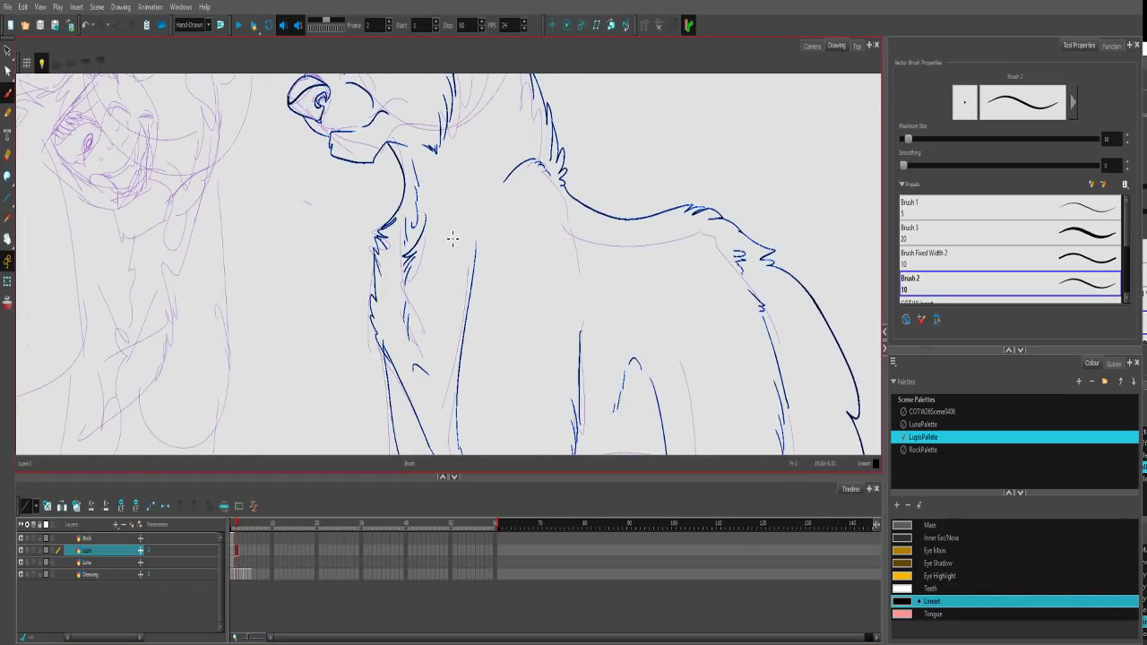
# Ink the outlines of two long overlapping feathers on the wolf's chest.
pyautogui.hotkey('alt', 's')
pyautogui.moveTo(449, 247)
pyautogui.mouseDown()
pyautogui.moveTo(451, 346)
pyautogui.moveTo(448, 249)
pyautogui.mouseUp()
pyautogui.hotkey('ctrl', 'z')
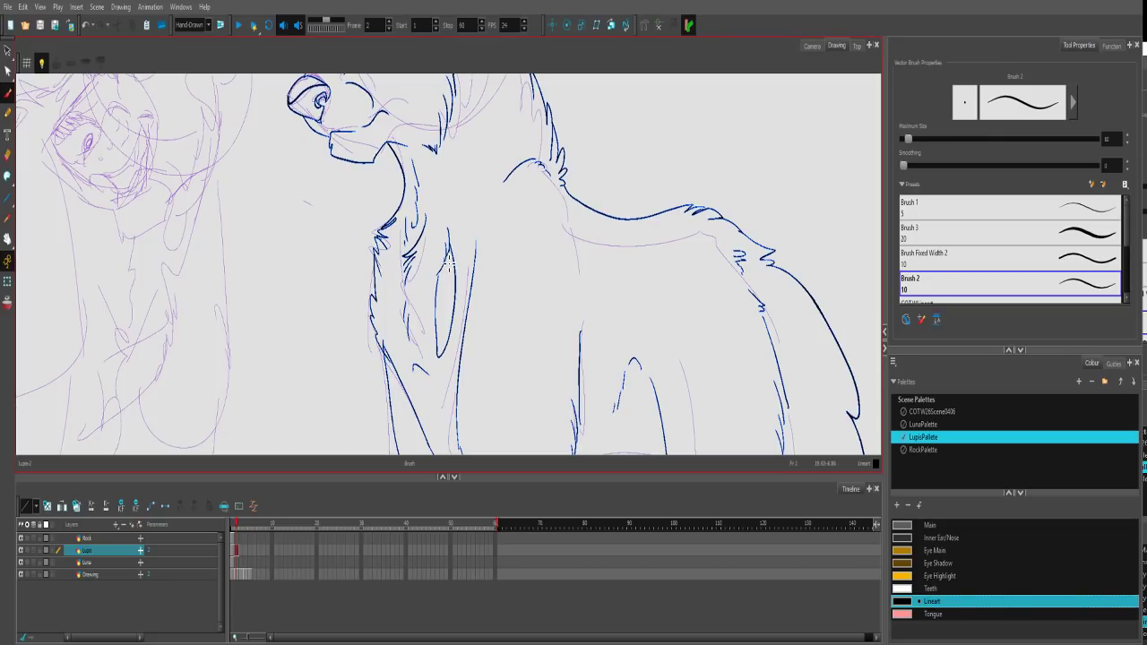
pyautogui.moveTo(436, 276); pyautogui.dragTo(438, 330)
pyautogui.hotkey('ctrl', 'z')
pyautogui.moveTo(436, 275)
pyautogui.mouseDown()
pyautogui.moveTo(436, 326)
pyautogui.moveTo(431, 285)
pyautogui.mouseUp()
# Draw curved bands across the narrow feather, and a central shaft and a tip band on the wide feather.
pyautogui.scroll(-1, 442, 306)
pyautogui.scroll(3, 434, 305)
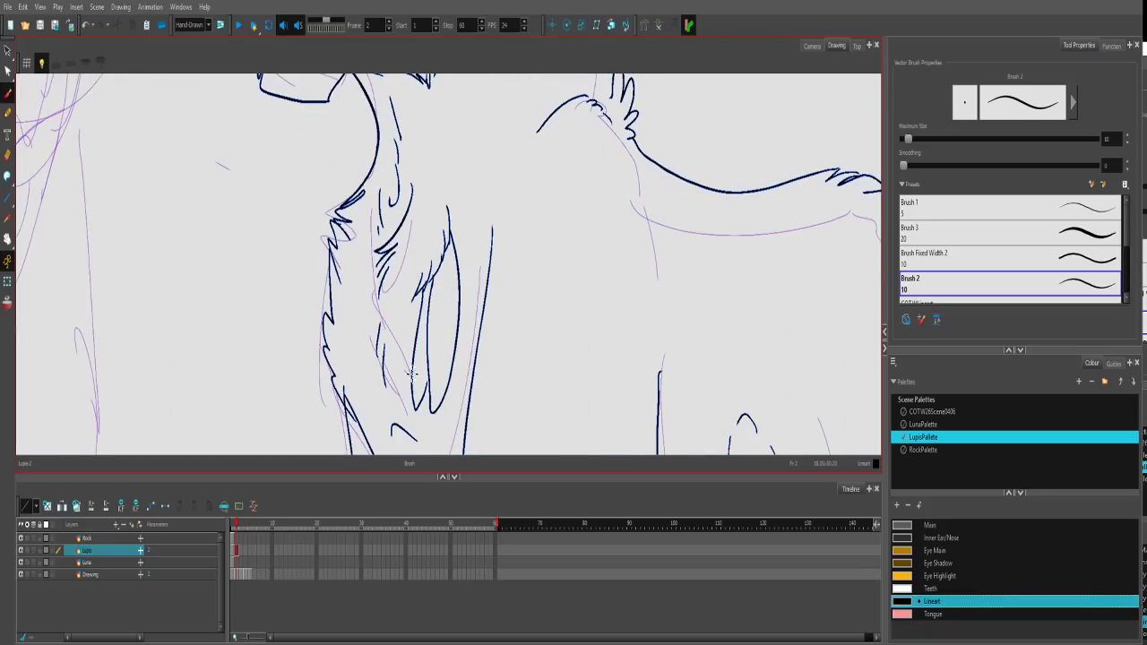
pyautogui.moveTo(414, 367)
pyautogui.mouseDown()
pyautogui.moveTo(427, 379)
pyautogui.moveTo(418, 355)
pyautogui.mouseUp()
pyautogui.moveTo(449, 257)
pyautogui.mouseDown()
pyautogui.moveTo(435, 385)
pyautogui.moveTo(445, 349)
pyautogui.mouseUp()
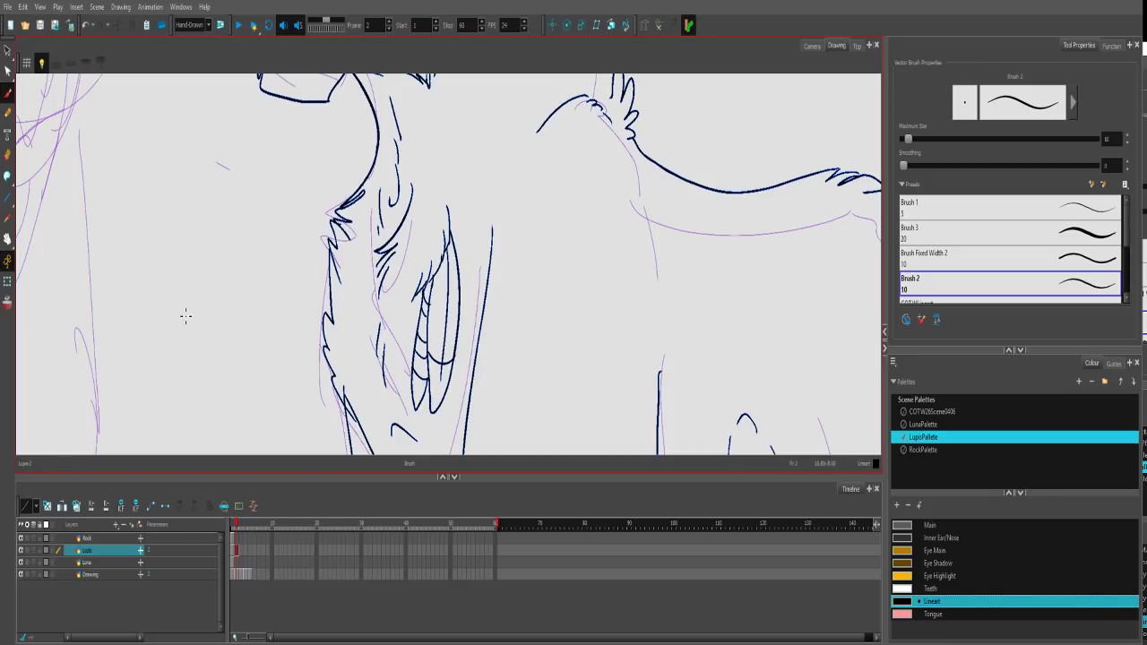
# Fill the tips of both feathers and alternating bands of the narrow feather with the black Lineart colour.
pyautogui.click(7, 176)
pyautogui.moveTo(421, 388); pyautogui.dragTo(425, 310)
pyautogui.moveTo(441, 388); pyautogui.dragTo(405, 370)
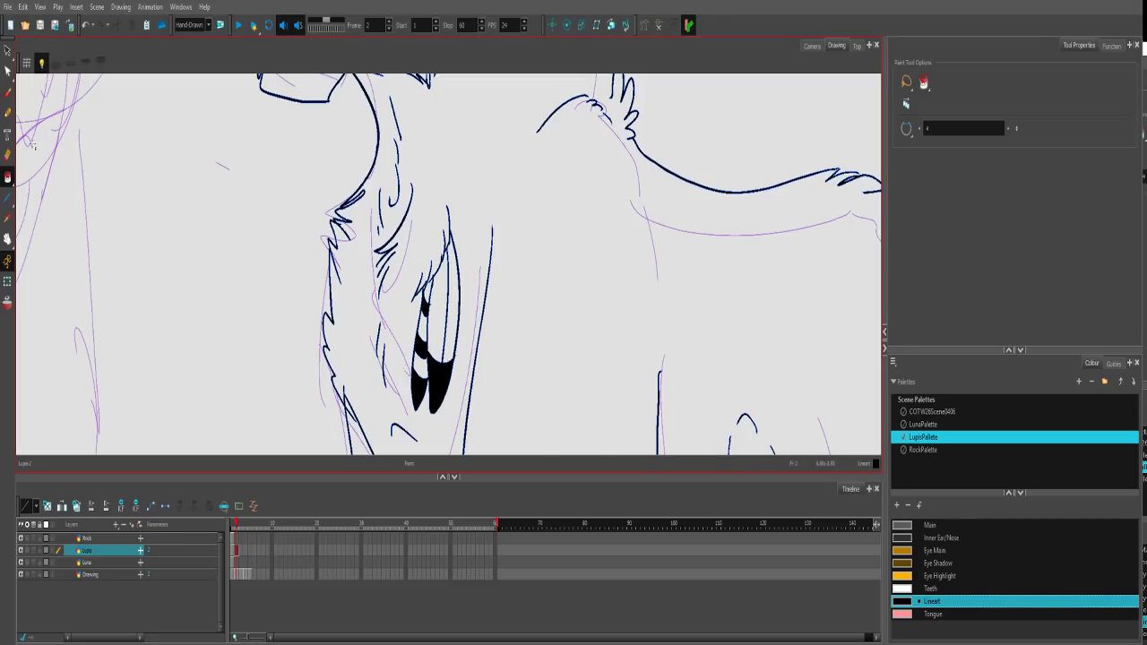
# Fill both upper sections of the wide chest feather with the red New 0 colour from RockPalette.
pyautogui.hotkey('alt', 'b')
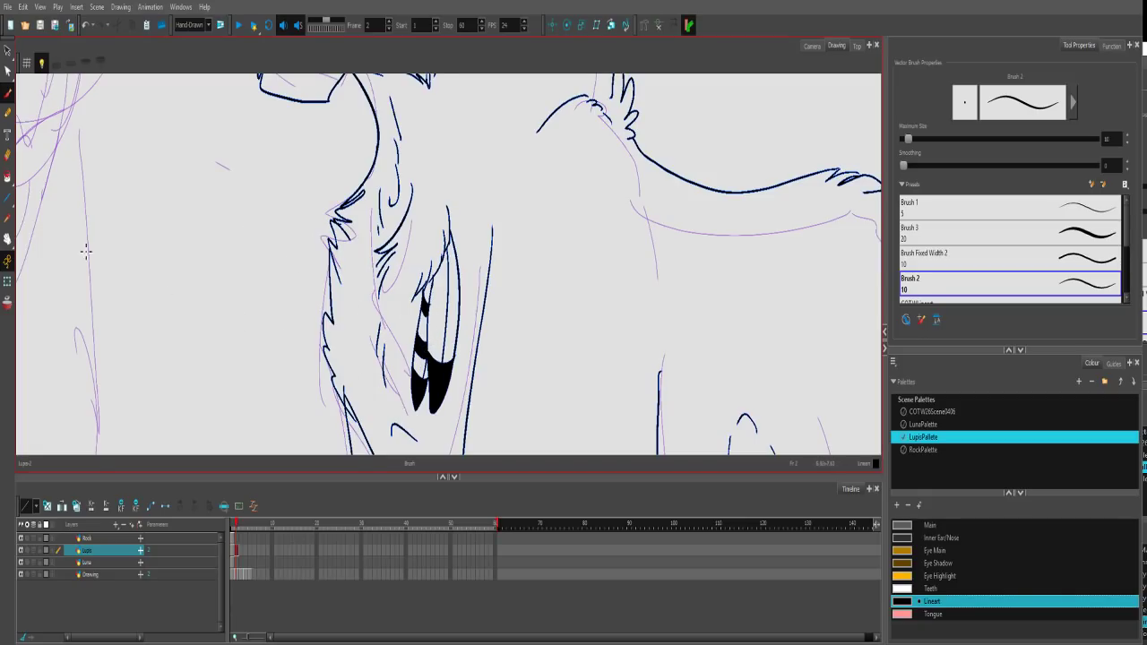
pyautogui.hotkey('alt', 'i')
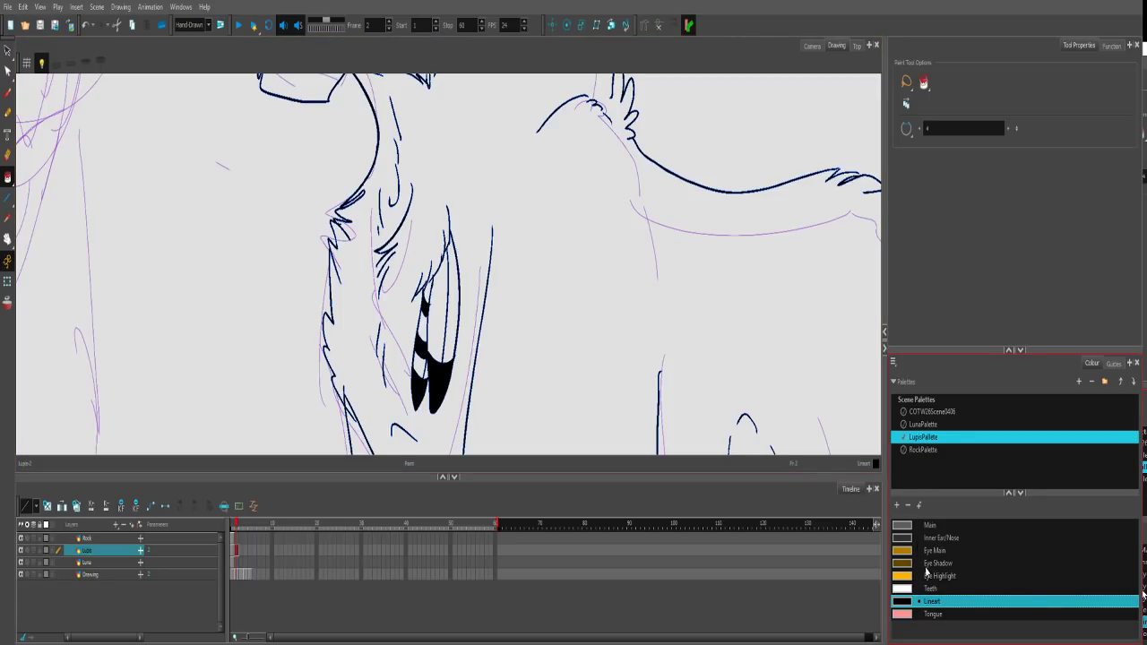
pyautogui.click(916, 429)
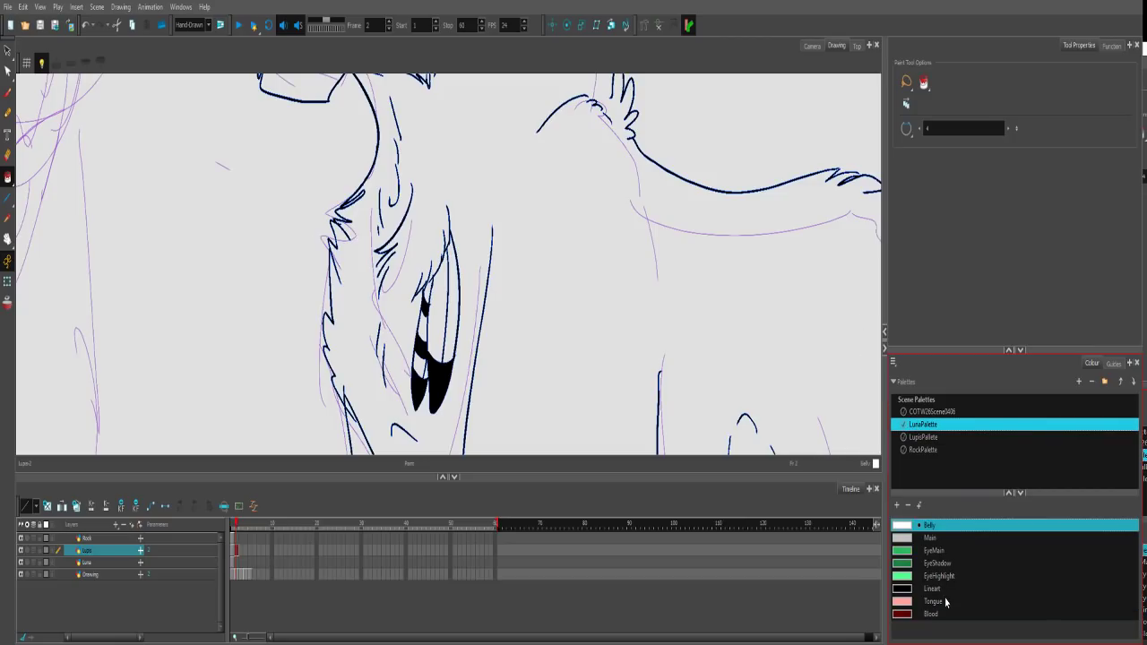
pyautogui.click(923, 449)
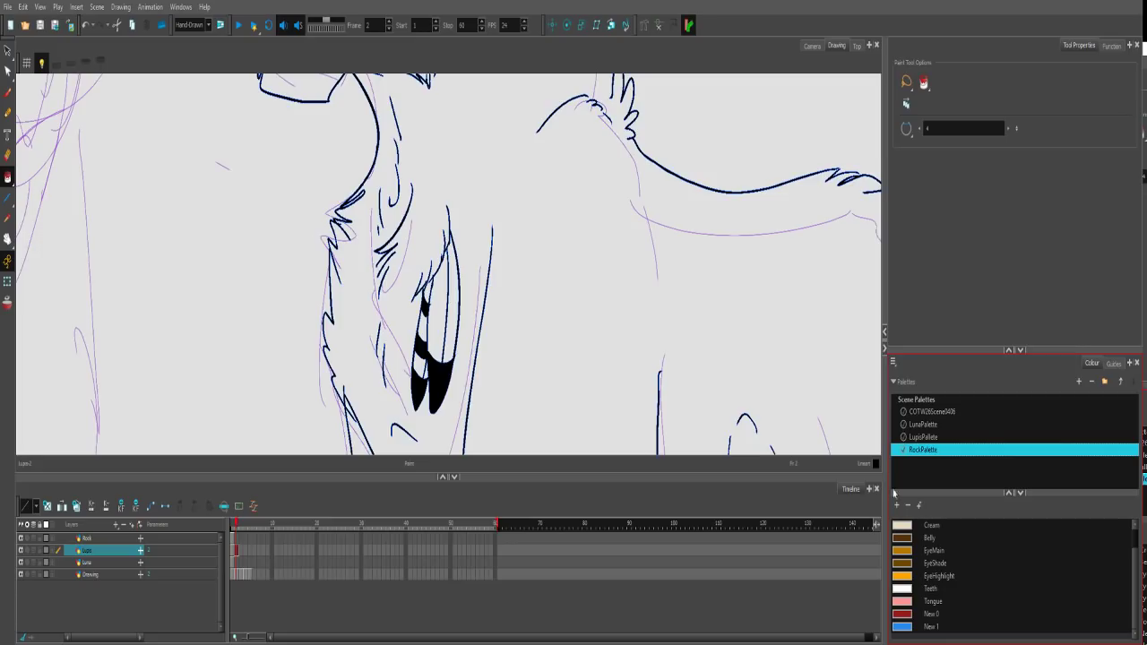
pyautogui.click(925, 617)
pyautogui.click(437, 324)
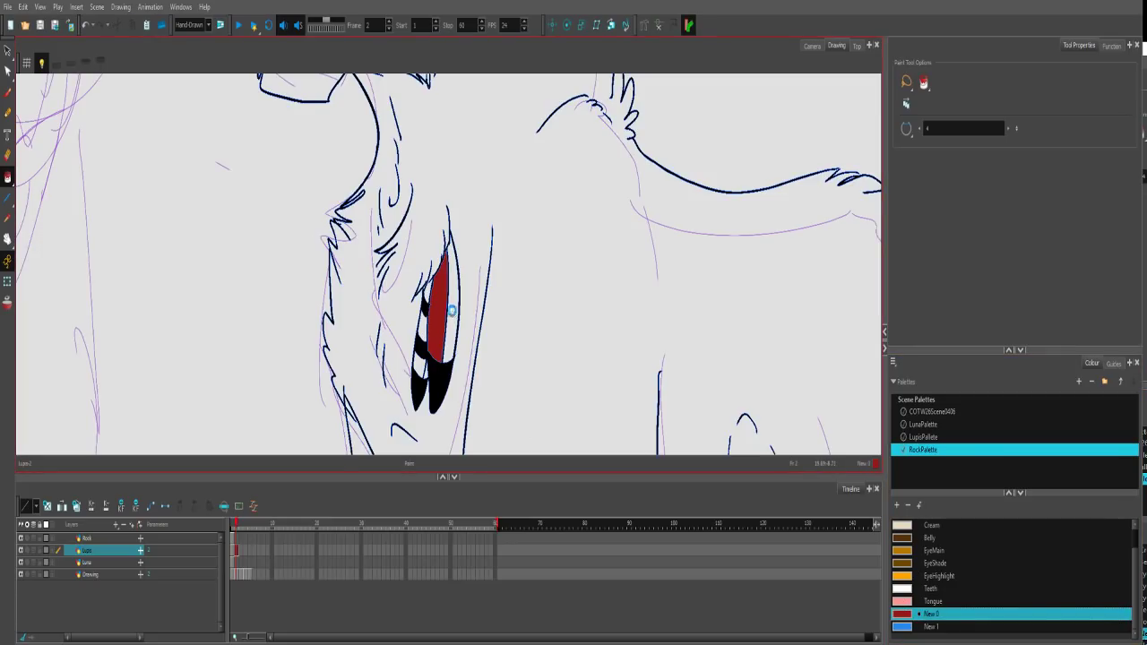
pyautogui.click(452, 310)
# Fill the remaining open bands of the narrow chest feather with the blue New 1 colour.
pyautogui.click(929, 626)
pyautogui.click(420, 366)
pyautogui.click(422, 327)
pyautogui.click(428, 293)
pyautogui.scroll(-1, 433, 320)
pyautogui.scroll(-5, 433, 320)
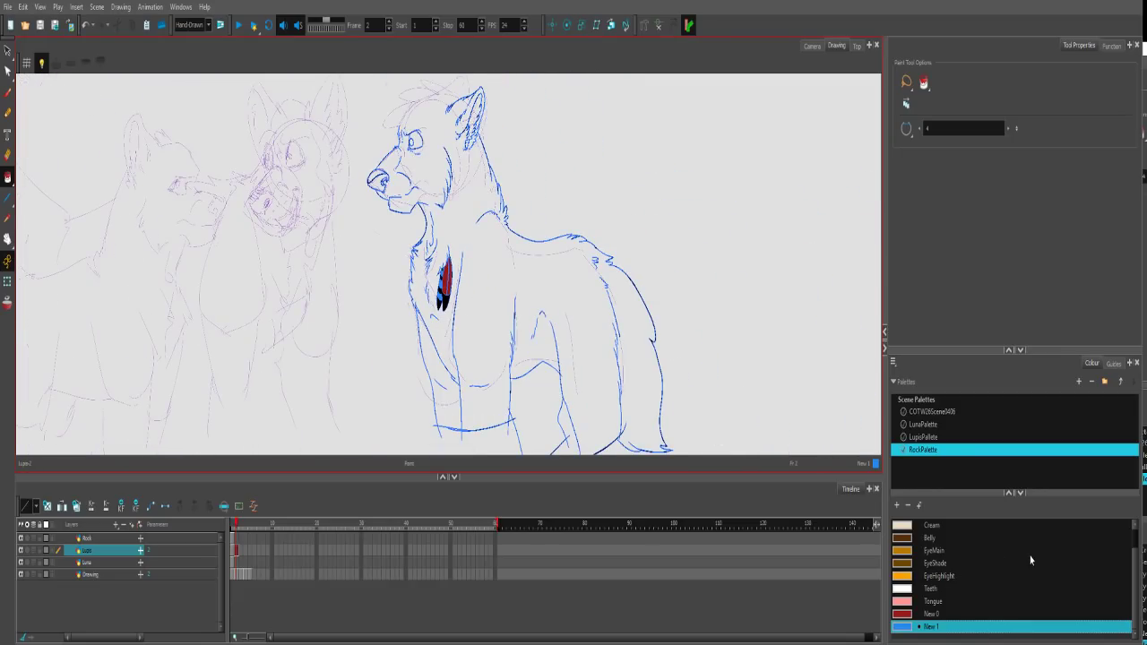
# Fill the top of the wolf's nose with the black Lineart colour and touch up the nostril with the brush.
pyautogui.click(920, 436)
pyautogui.click(903, 601)
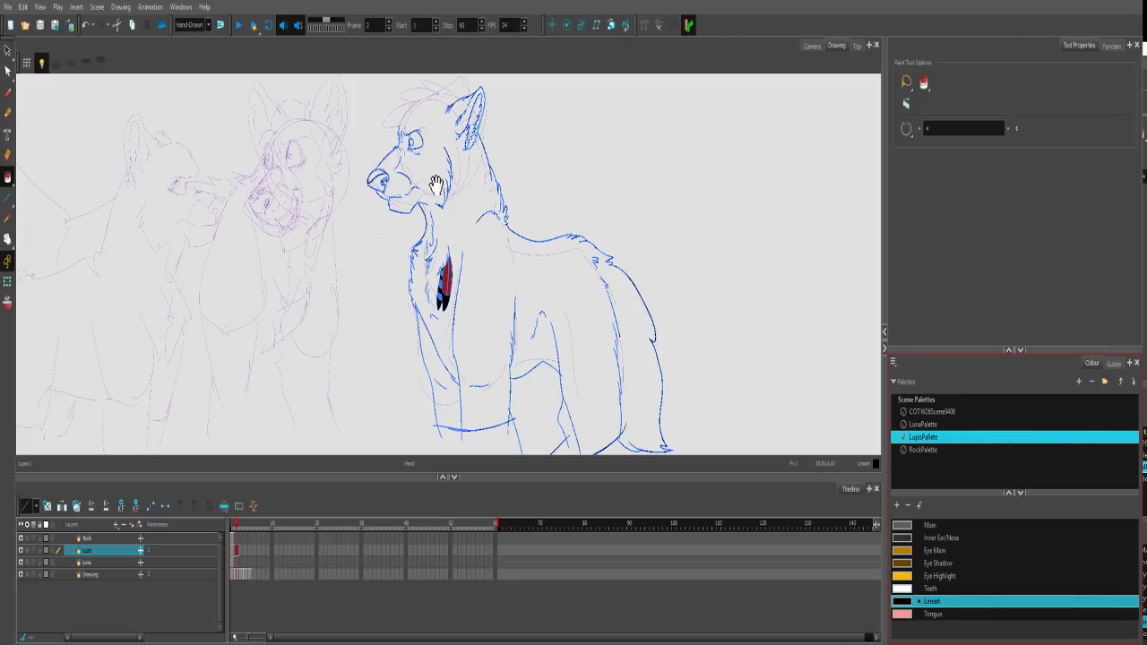
pyautogui.scroll(6, 315, 255)
pyautogui.click(303, 246)
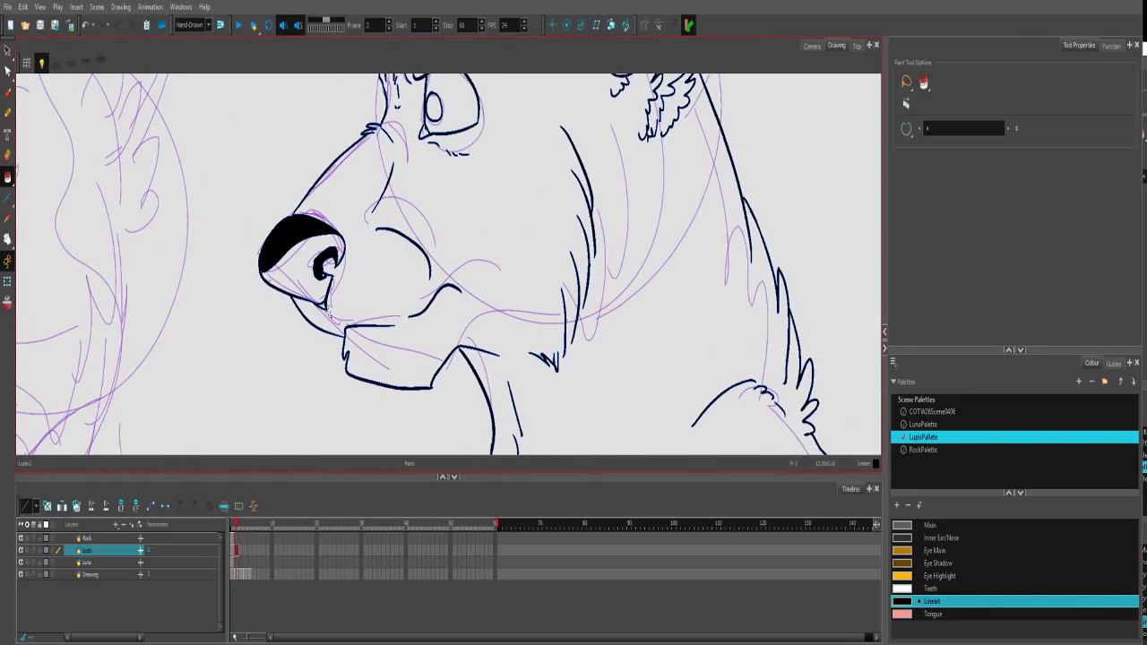
pyautogui.hotkey('alt', 'b')
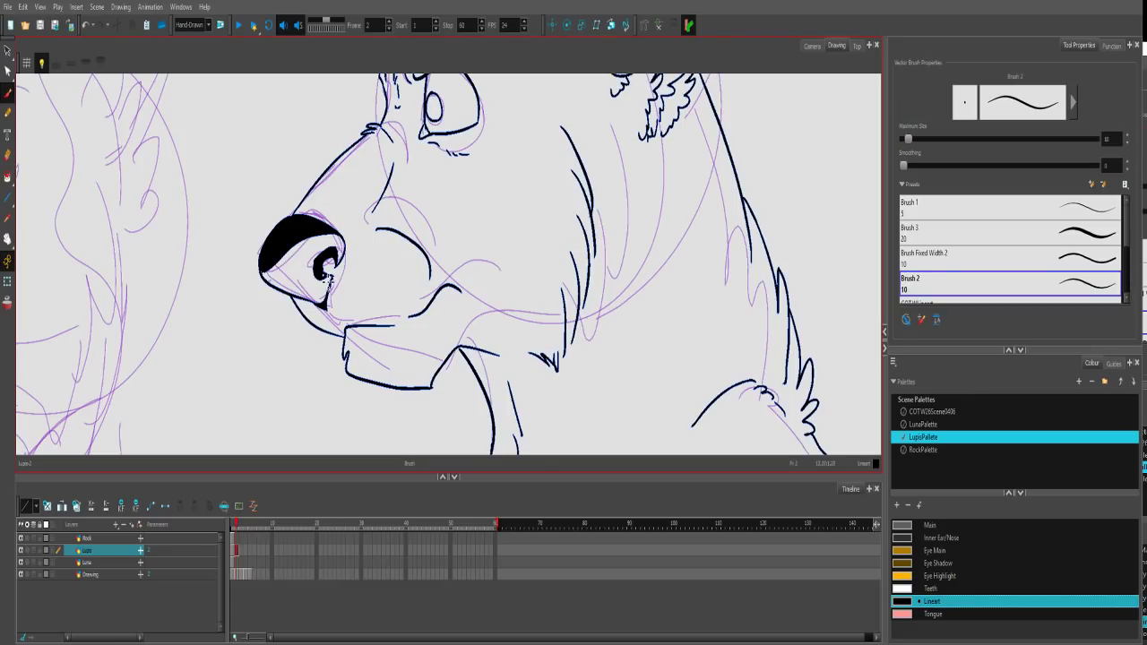
pyautogui.moveTo(324, 275); pyautogui.dragTo(335, 258)
# Fill the pupil of the wolf's eye with the black Lineart colour.
pyautogui.moveTo(442, 161); pyautogui.dragTo(421, 328)
pyautogui.click(6, 177)
pyautogui.click(413, 274)
# Examine the wolf's hair and ears in the neighbouring frames and return to its head in frame 2.
pyautogui.scroll(-1, 423, 305)
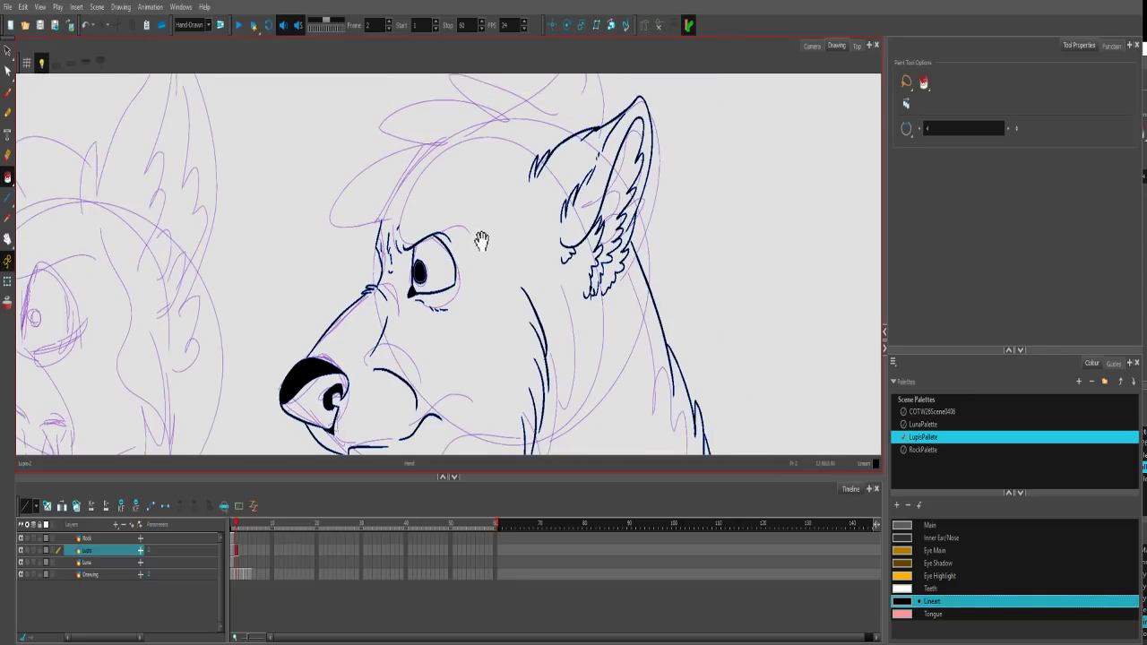
pyautogui.scroll(-2, 475, 237)
pyautogui.scroll(-2, 454, 166)
pyautogui.click(233, 528)
pyautogui.moveTo(235, 528); pyautogui.dragTo(233, 527)
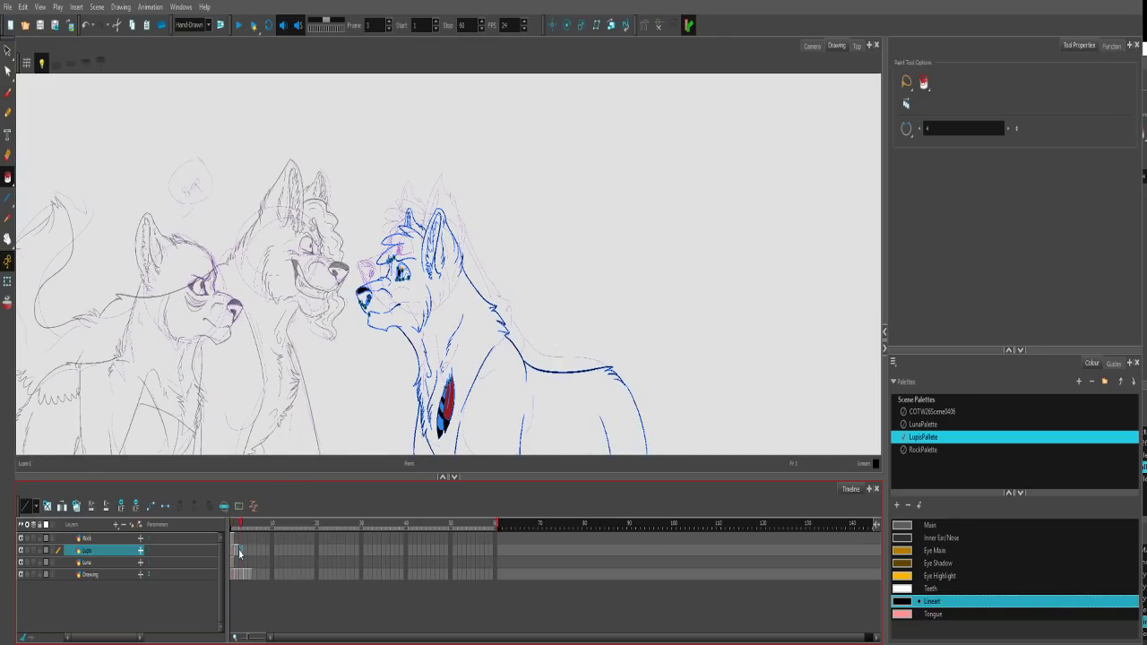
pyautogui.click(240, 551)
pyautogui.click(418, 319)
pyautogui.click(237, 551)
pyautogui.click(439, 294)
# Ink the overlapping hair tufts that sweep forward over the wolf's forehead.
pyautogui.scroll(3, 413, 212)
pyautogui.hotkey('alt', 'b')
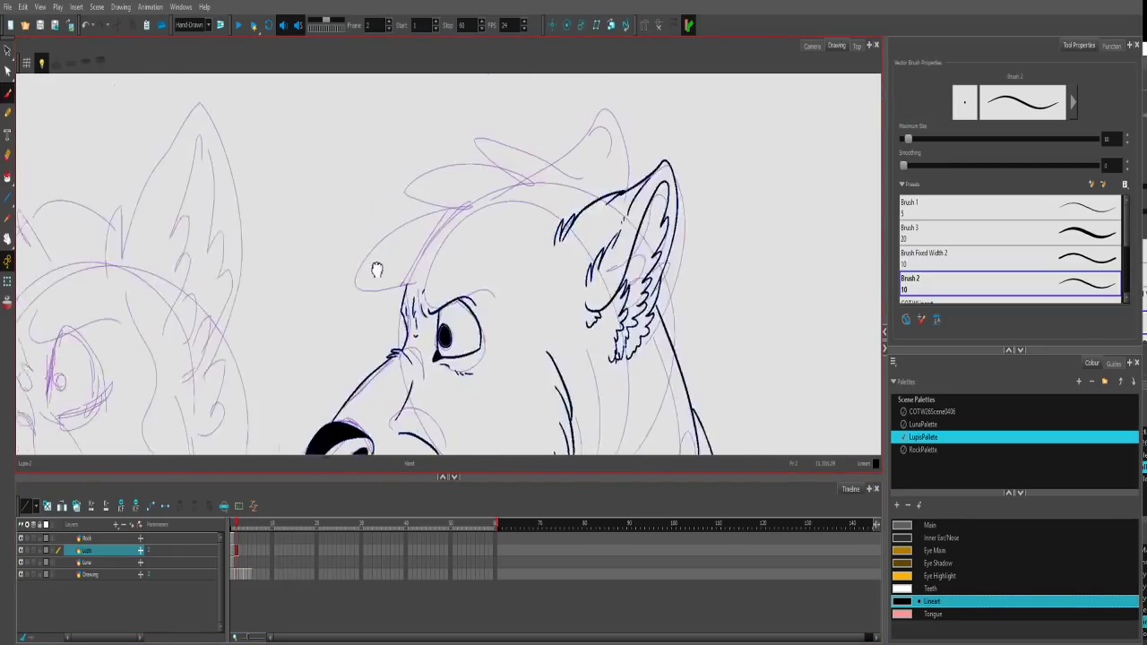
pyautogui.moveTo(368, 261); pyautogui.dragTo(418, 304)
pyautogui.moveTo(653, 240)
pyautogui.mouseDown()
pyautogui.moveTo(563, 189)
pyautogui.moveTo(588, 224)
pyautogui.moveTo(556, 231)
pyautogui.moveTo(492, 297)
pyautogui.mouseUp()
pyautogui.moveTo(606, 224)
pyautogui.mouseDown()
pyautogui.moveTo(424, 250)
pyautogui.moveTo(389, 236)
pyautogui.moveTo(456, 171)
pyautogui.moveTo(438, 193)
pyautogui.moveTo(514, 154)
pyautogui.moveTo(463, 160)
pyautogui.moveTo(532, 245)
pyautogui.mouseUp()
pyautogui.press('2')
pyautogui.press('2')
pyautogui.hotkey('ctrl', 'z')
pyautogui.hotkey('ctrl', 'z')
pyautogui.hotkey('ctrl', 'z')
# Ink the wolf's far ear with its inner edge and fur strokes.
pyautogui.moveTo(448, 172)
pyautogui.mouseDown()
pyautogui.moveTo(511, 148)
pyautogui.moveTo(519, 227)
pyautogui.mouseUp()
pyautogui.moveTo(461, 169)
pyautogui.mouseDown()
pyautogui.moveTo(499, 181)
pyautogui.moveTo(480, 231)
pyautogui.mouseUp()
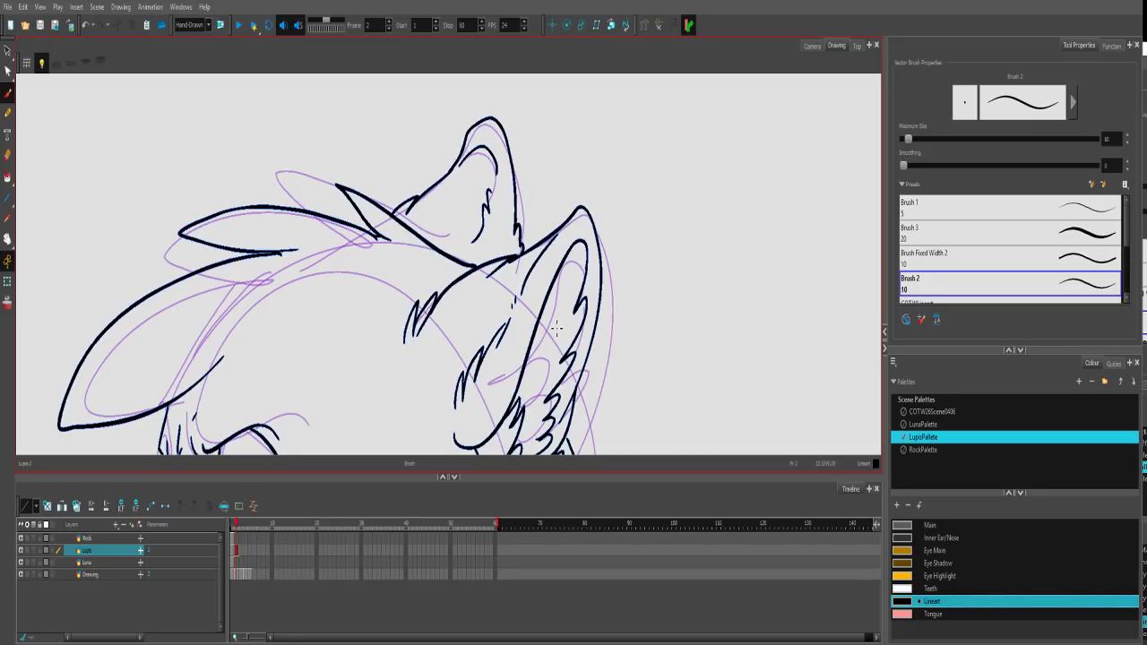
pyautogui.scroll(-6, 556, 324)
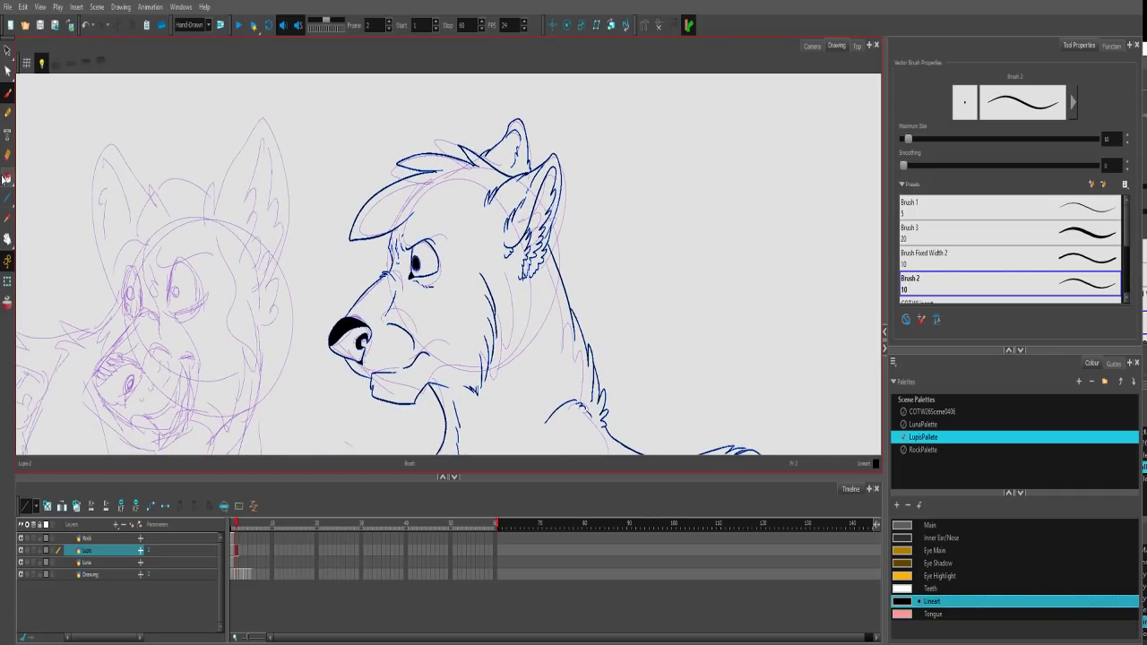
# Add invisible strokes inside the wolf's eye around the pupil and across the white to bound the colour areas.
pyautogui.hotkey('alt', 'v')
pyautogui.scroll(6, 406, 248)
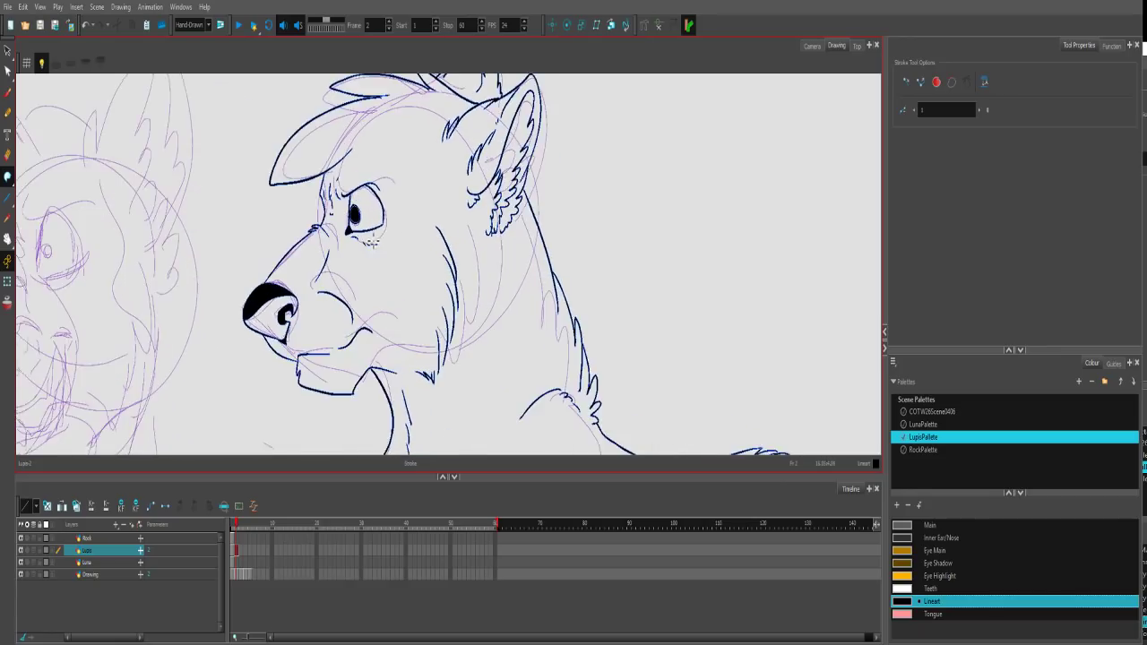
pyautogui.scroll(2, 406, 248)
pyautogui.moveTo(343, 258); pyautogui.dragTo(370, 258)
pyautogui.moveTo(382, 324)
pyautogui.mouseDown()
pyautogui.moveTo(349, 336)
pyautogui.moveTo(337, 304)
pyautogui.mouseUp()
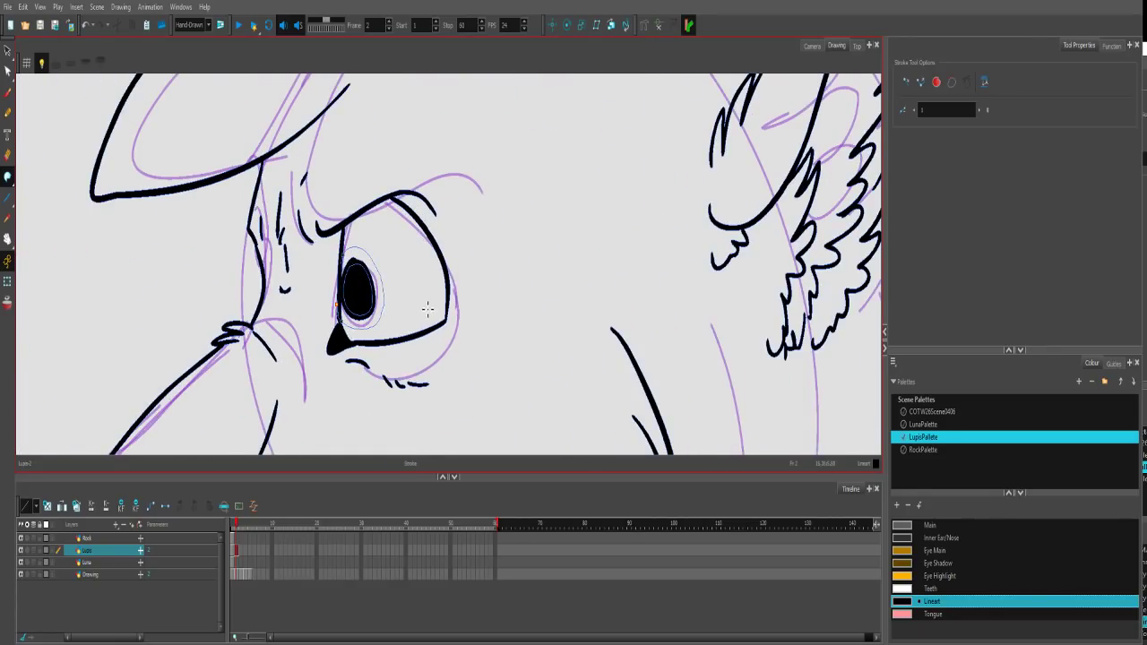
pyautogui.moveTo(391, 338)
pyautogui.mouseDown()
pyautogui.moveTo(419, 260)
pyautogui.moveTo(413, 328)
pyautogui.moveTo(387, 340)
pyautogui.moveTo(399, 285)
pyautogui.moveTo(431, 336)
pyautogui.moveTo(421, 344)
pyautogui.mouseUp()
pyautogui.moveTo(388, 290)
pyautogui.mouseDown()
pyautogui.moveTo(377, 248)
pyautogui.moveTo(358, 240)
pyautogui.moveTo(384, 214)
pyautogui.moveTo(425, 251)
pyautogui.mouseUp()
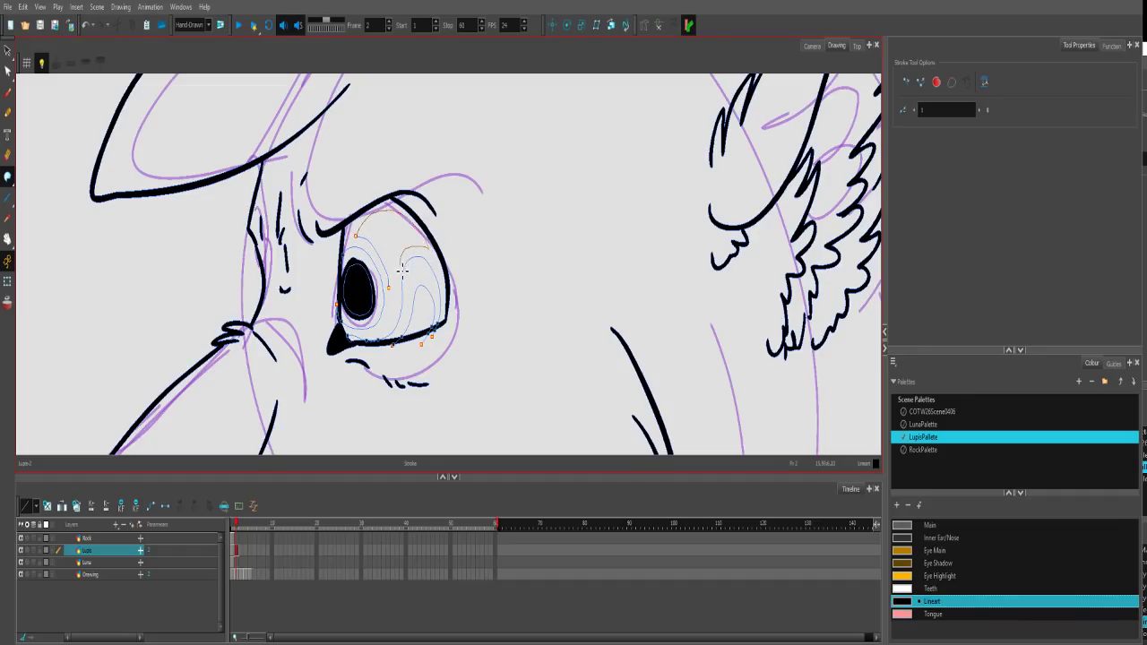
pyautogui.scroll(-8, 394, 242)
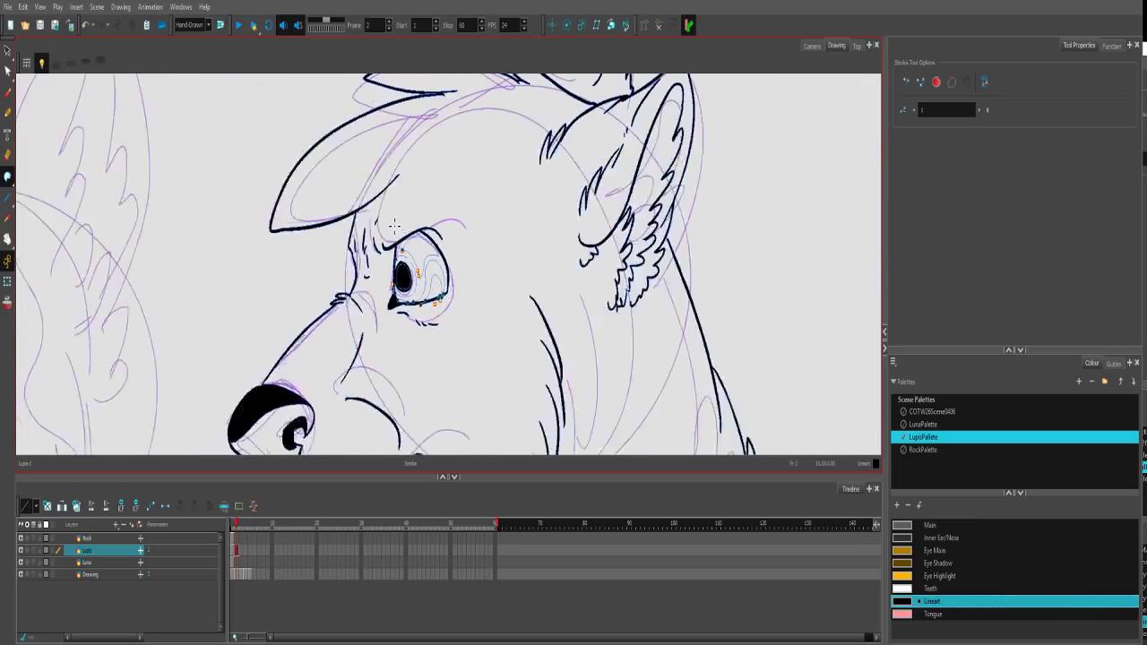
# Select frame 2 on the Luna layer and bring the smaller wolf's rough sketch into view.
pyautogui.scroll(-3, 392, 231)
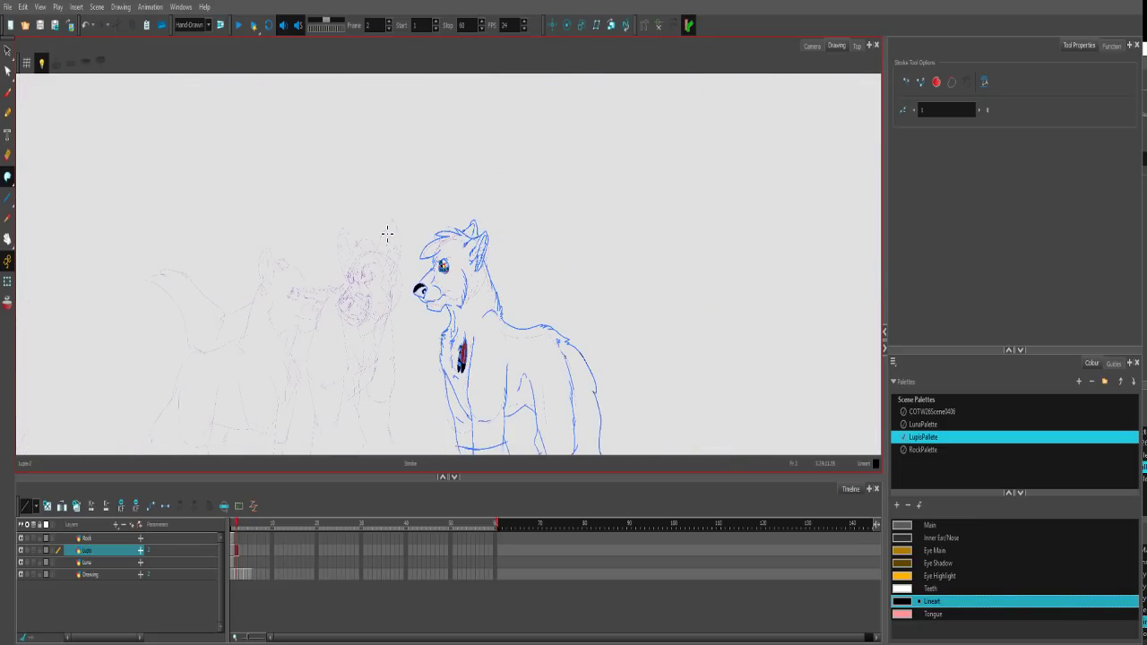
pyautogui.scroll(1, 398, 233)
pyautogui.scroll(2, 396, 232)
pyautogui.press('space')
pyautogui.moveTo(372, 239)
pyautogui.mouseDown()
pyautogui.moveTo(407, 264)
pyautogui.moveTo(389, 250)
pyautogui.mouseUp()
pyautogui.scroll(2, 387, 251)
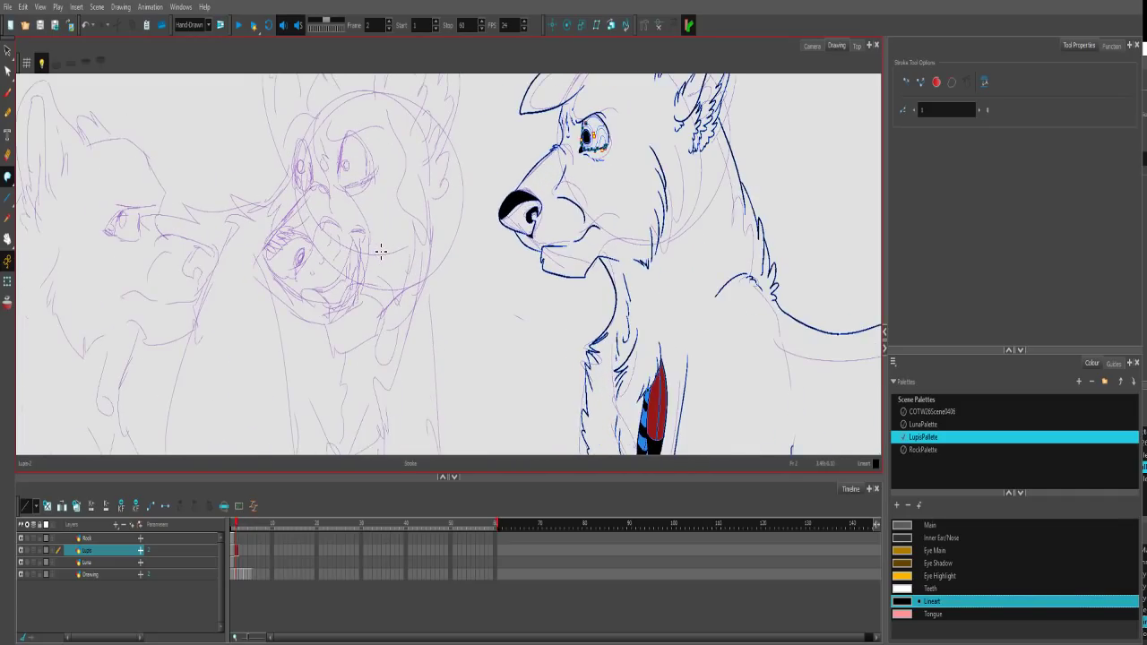
pyautogui.click(236, 540)
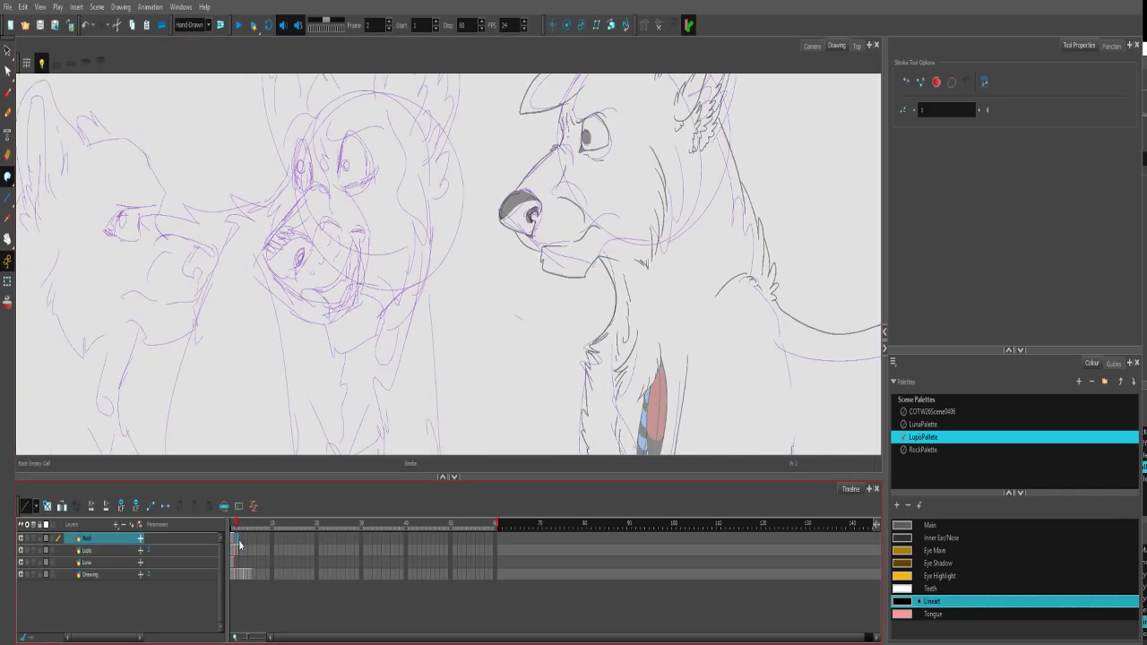
pyautogui.click(237, 564)
pyautogui.press('space')
pyautogui.moveTo(343, 330); pyautogui.dragTo(571, 266)
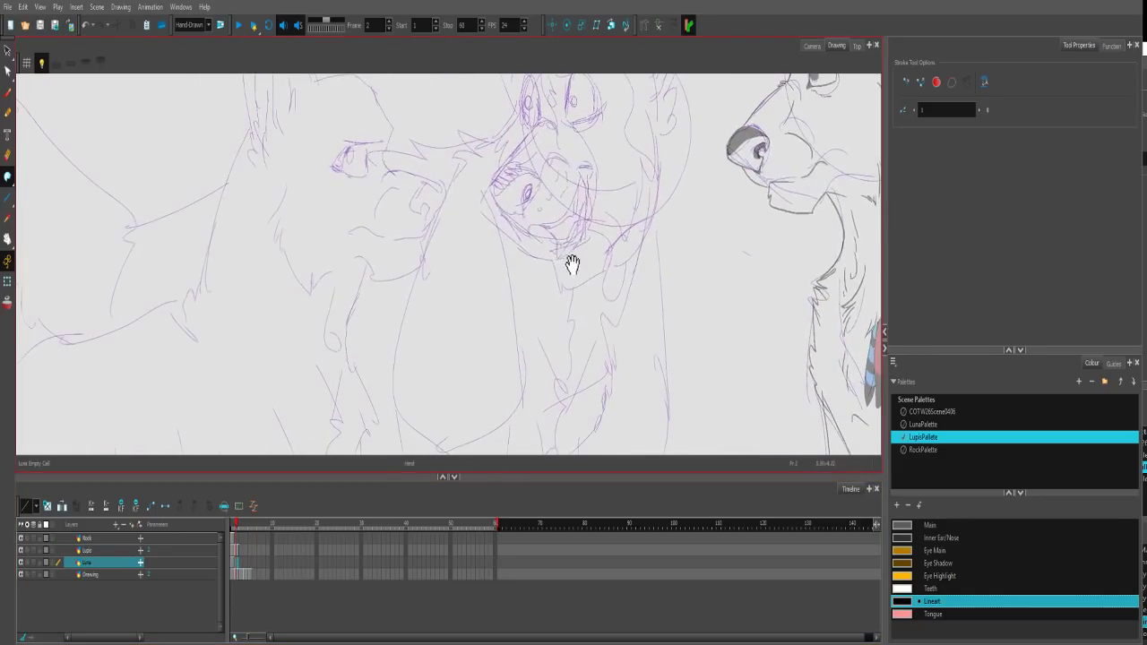
# Turn on onion skin to show Luna's frame 1 drawing behind frame 2, framed on her face.
pyautogui.click(235, 562)
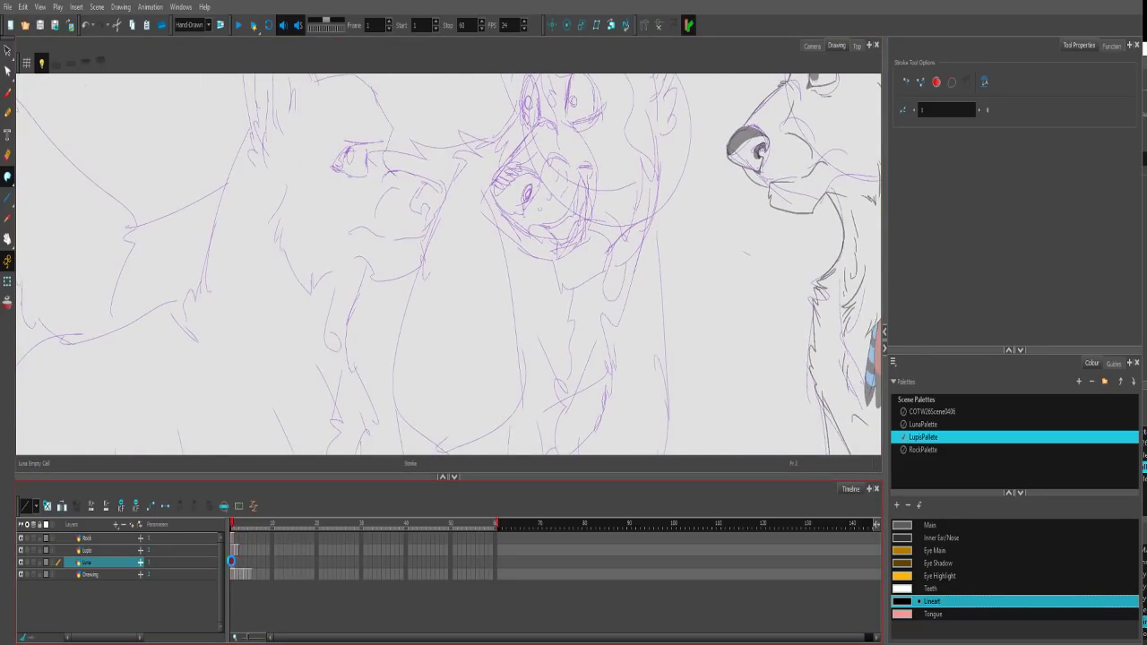
pyautogui.click(7, 302)
pyautogui.press('space')
pyautogui.moveTo(379, 241); pyautogui.dragTo(399, 313)
pyautogui.press('2')
pyautogui.press('2')
pyautogui.press('2')
pyautogui.press('2')
# Ink Luna's eye in frame 2 with its outer and inner corners, upper lid and oval pupil.
pyautogui.click(8, 92)
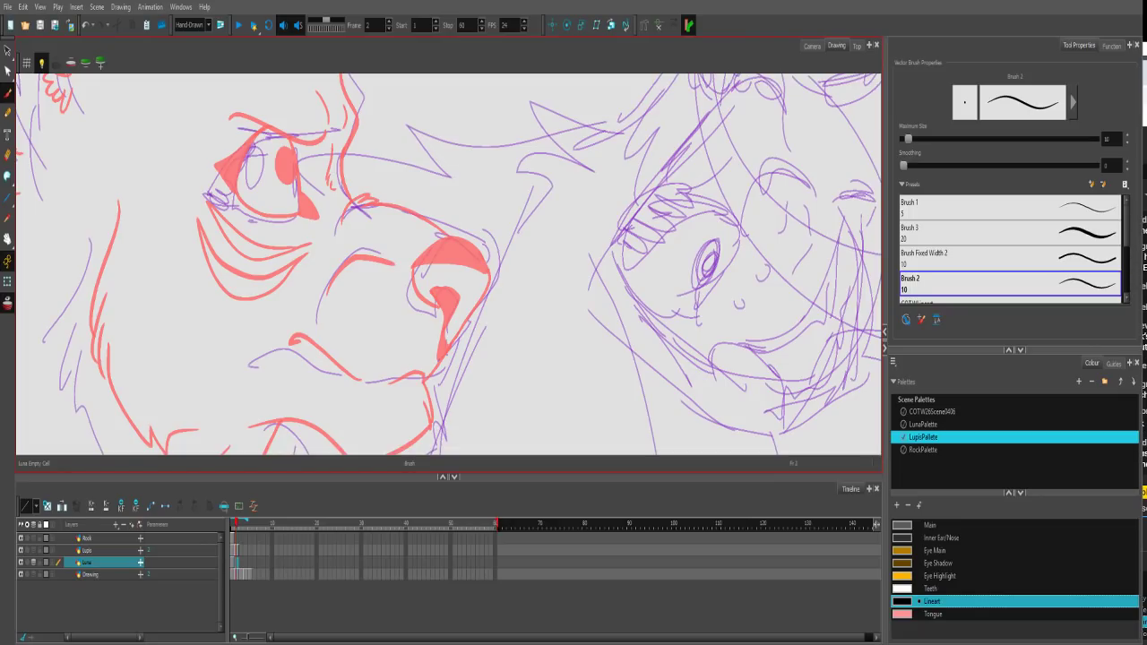
pyautogui.moveTo(300, 221)
pyautogui.mouseDown()
pyautogui.moveTo(293, 136)
pyautogui.moveTo(259, 133)
pyautogui.moveTo(240, 182)
pyautogui.moveTo(277, 224)
pyautogui.moveTo(313, 213)
pyautogui.moveTo(295, 190)
pyautogui.mouseUp()
pyautogui.moveTo(241, 131); pyautogui.dragTo(310, 116)
pyautogui.hotkey('ctrl', 'z')
pyautogui.moveTo(231, 131)
pyautogui.mouseDown()
pyautogui.moveTo(315, 122)
pyautogui.moveTo(238, 169)
pyautogui.moveTo(250, 193)
pyautogui.moveTo(245, 175)
pyautogui.moveTo(239, 185)
pyautogui.mouseUp()
pyautogui.hotkey('ctrl', 'z')
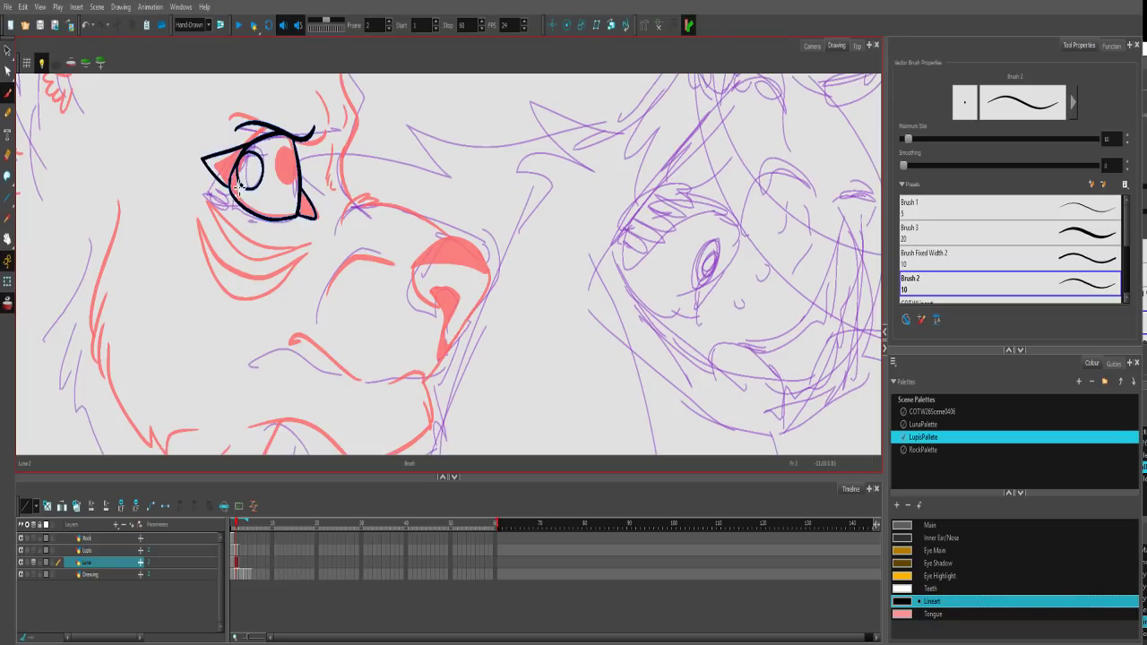
pyautogui.scroll(-5, 382, 270)
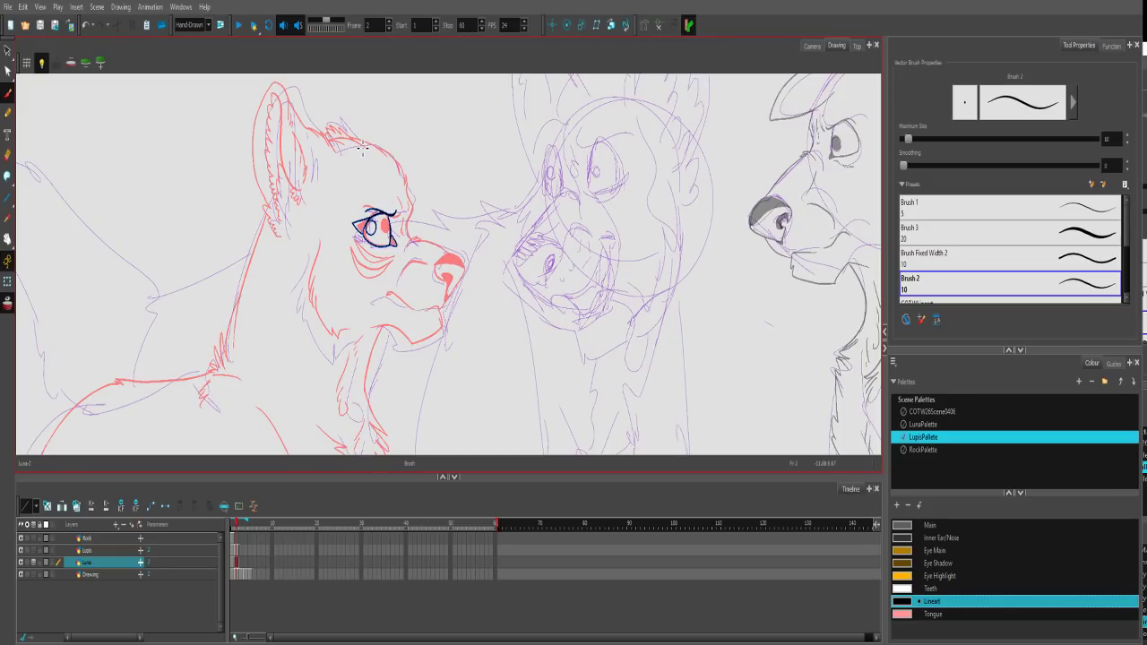
# Ink the short brow contour just above the bridge of Luna's muzzle, undoing unsatisfactory strokes.
pyautogui.scroll(5, 391, 219)
pyautogui.moveTo(483, 231)
pyautogui.mouseDown()
pyautogui.moveTo(465, 185)
pyautogui.moveTo(481, 158)
pyautogui.moveTo(462, 109)
pyautogui.moveTo(443, 143)
pyautogui.moveTo(479, 161)
pyautogui.mouseUp()
pyautogui.hotkey('ctrl', 'z')
pyautogui.hotkey('ctrl', 'z')
pyautogui.hotkey('ctrl', 'z')
pyautogui.hotkey('ctrl', 'z')
pyautogui.hotkey('ctrl', 'z')
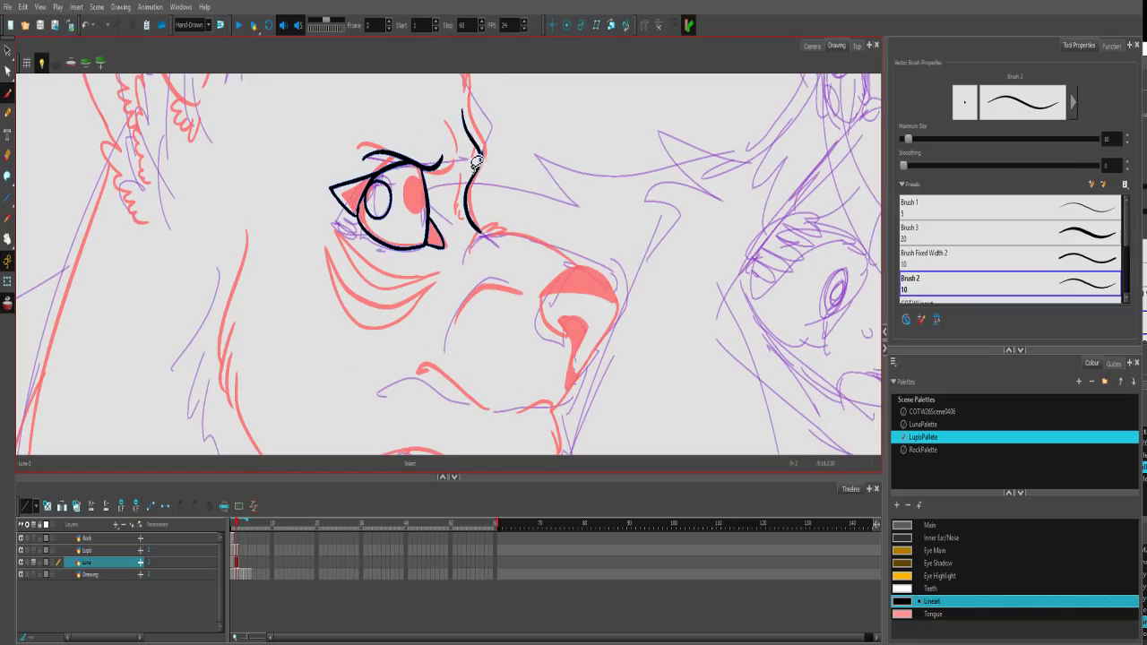
pyautogui.hotkey('alt', 's')
pyautogui.moveTo(480, 231)
pyautogui.mouseDown()
pyautogui.moveTo(469, 185)
pyautogui.moveTo(486, 138)
pyautogui.mouseUp()
pyautogui.hotkey('ctrl', 'z')
# Ink the furry curve of Luna's forehead from the muzzle bridge up to the top of her head.
pyautogui.moveTo(469, 191)
pyautogui.mouseDown()
pyautogui.moveTo(485, 148)
pyautogui.moveTo(467, 87)
pyautogui.mouseUp()
pyautogui.moveTo(475, 161)
pyautogui.mouseDown()
pyautogui.moveTo(469, 130)
pyautogui.moveTo(496, 176)
pyautogui.moveTo(499, 219)
pyautogui.mouseUp()
pyautogui.press('1')
pyautogui.press('1')
pyautogui.press('1')
pyautogui.press('1')
pyautogui.moveTo(627, 305)
pyautogui.mouseDown()
pyautogui.moveTo(392, 112)
pyautogui.moveTo(448, 320)
pyautogui.mouseUp()
pyautogui.moveTo(339, 200); pyautogui.dragTo(517, 185)
pyautogui.press('2')
pyautogui.press('2')
pyautogui.press('2')
pyautogui.moveTo(350, 139)
pyautogui.mouseDown()
pyautogui.moveTo(490, 231)
pyautogui.moveTo(535, 226)
pyautogui.moveTo(485, 160)
pyautogui.moveTo(419, 140)
pyautogui.moveTo(382, 155)
pyautogui.mouseUp()
# Ink the fur where the top of Luna's head meets the base of her ear.
pyautogui.scroll(-2, 414, 188)
pyautogui.press('1')
pyautogui.press('1')
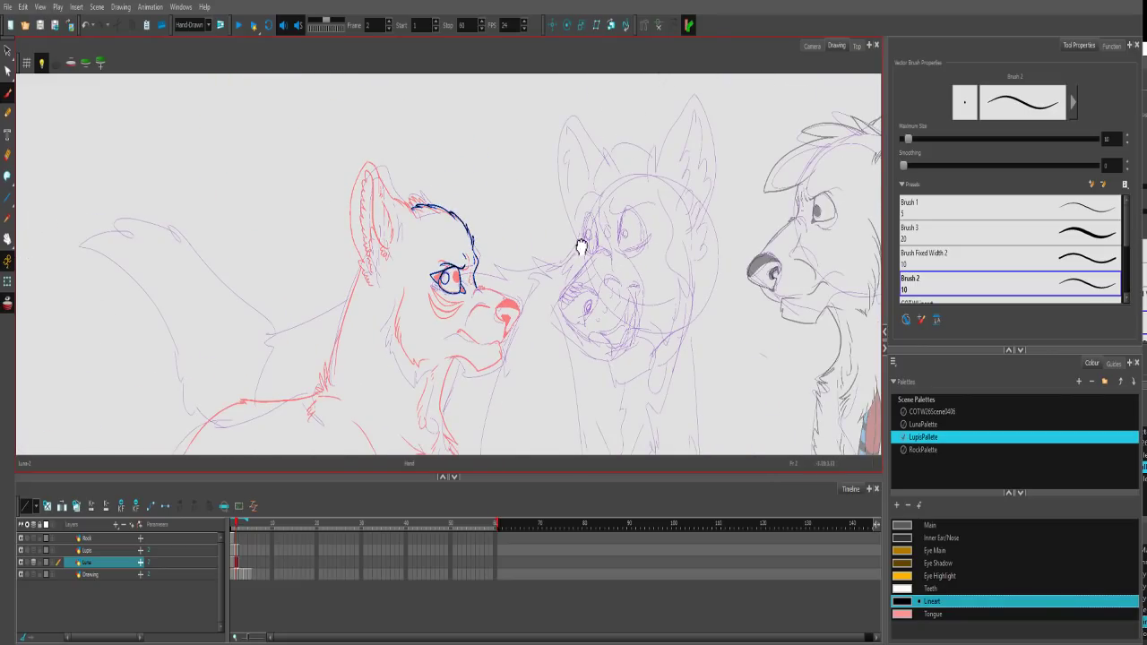
pyautogui.moveTo(588, 254); pyautogui.dragTo(548, 167)
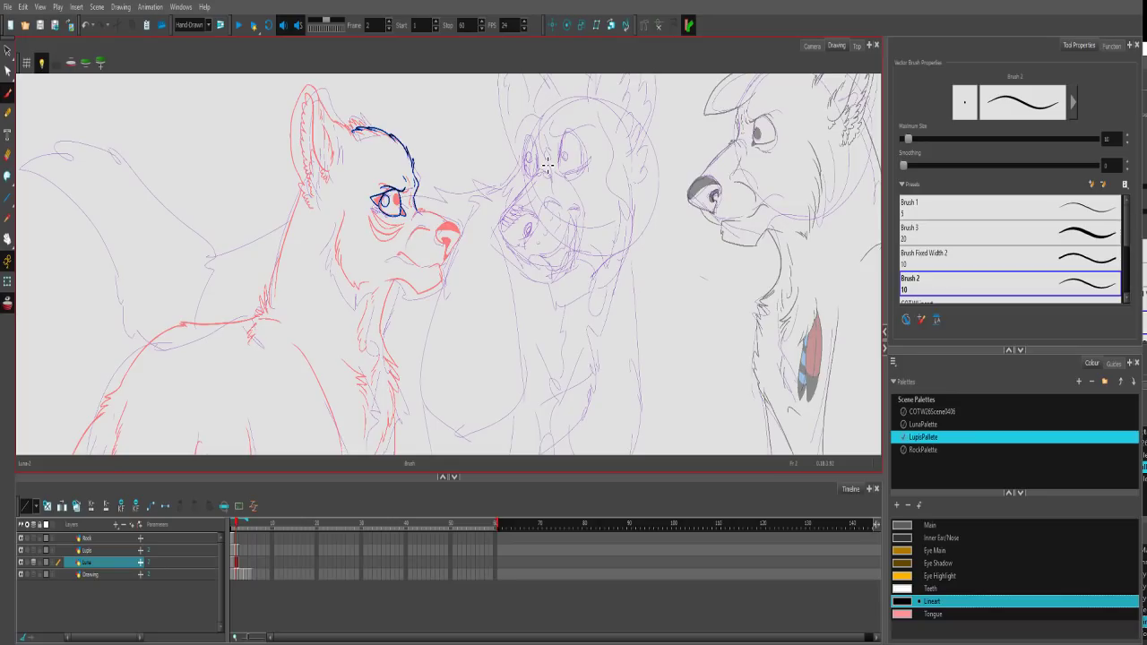
pyautogui.moveTo(364, 163); pyautogui.dragTo(462, 241)
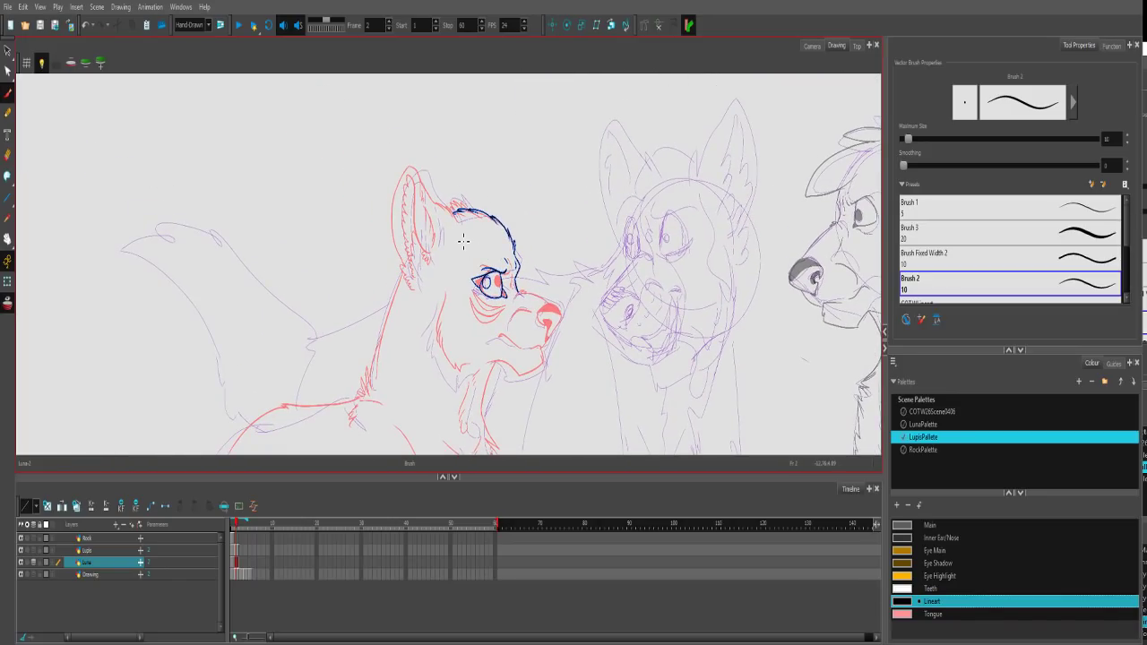
pyautogui.scroll(4, 462, 240)
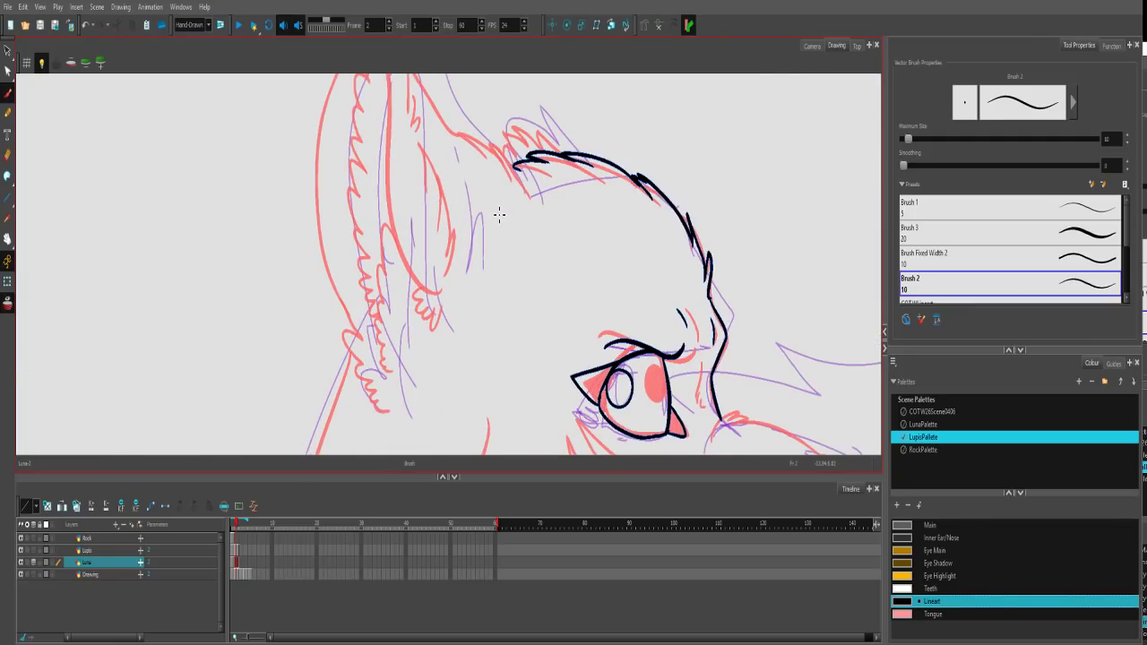
pyautogui.moveTo(499, 215)
pyautogui.mouseDown()
pyautogui.moveTo(527, 282)
pyautogui.moveTo(549, 229)
pyautogui.moveTo(528, 171)
pyautogui.mouseUp()
pyautogui.hotkey('ctrl', 'z')
# Ink the front edge of Luna's ear and the upper part of its back edge.
pyautogui.moveTo(578, 236)
pyautogui.mouseDown()
pyautogui.moveTo(535, 185)
pyautogui.moveTo(562, 230)
pyautogui.moveTo(468, 132)
pyautogui.mouseUp()
pyautogui.moveTo(483, 144)
pyautogui.mouseDown()
pyautogui.moveTo(511, 202)
pyautogui.moveTo(482, 155)
pyautogui.mouseUp()
pyautogui.hotkey('ctrl', 'z')
pyautogui.moveTo(508, 207)
pyautogui.mouseDown()
pyautogui.moveTo(458, 131)
pyautogui.moveTo(405, 241)
pyautogui.moveTo(423, 295)
pyautogui.mouseUp()
pyautogui.scroll(-3, 421, 176)
pyautogui.hotkey('ctrl', 'z')
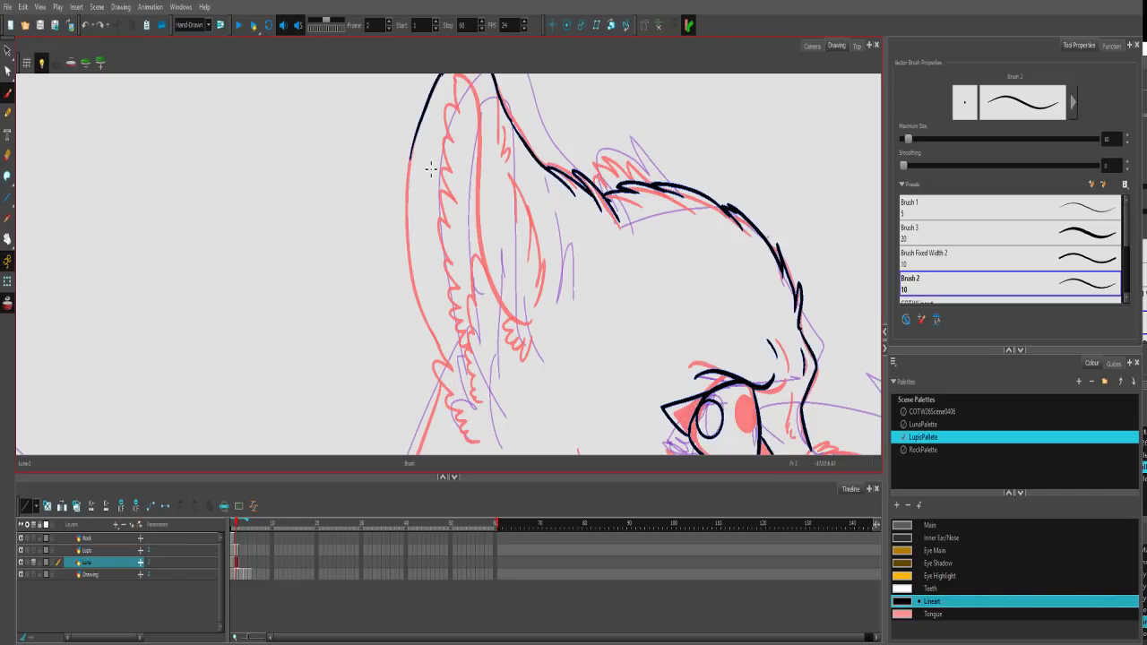
# Continue the back edge of Luna's ear down to the jagged fur tufts at its base.
pyautogui.moveTo(413, 158)
pyautogui.mouseDown()
pyautogui.moveTo(419, 305)
pyautogui.moveTo(449, 367)
pyautogui.moveTo(430, 356)
pyautogui.moveTo(446, 389)
pyautogui.mouseUp()
pyautogui.moveTo(461, 401)
pyautogui.mouseDown()
pyautogui.moveTo(434, 347)
pyautogui.moveTo(439, 383)
pyautogui.mouseUp()
pyautogui.hotkey('ctrl', 'z')
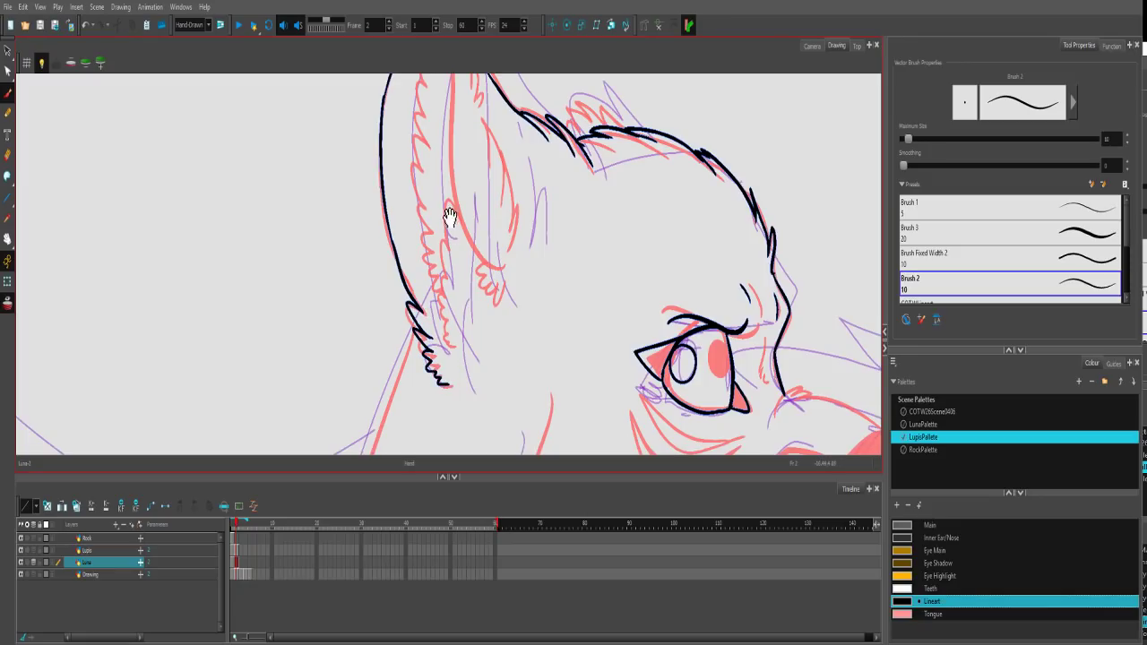
# Ink the inner rim of Luna's ear and the fur strokes along its front side.
pyautogui.scroll(4, 448, 215)
pyautogui.moveTo(445, 121)
pyautogui.mouseDown()
pyautogui.moveTo(465, 243)
pyautogui.moveTo(518, 362)
pyautogui.moveTo(518, 289)
pyautogui.moveTo(530, 324)
pyautogui.mouseUp()
pyautogui.moveTo(529, 324); pyautogui.dragTo(519, 350)
pyautogui.moveTo(516, 279); pyautogui.dragTo(523, 324)
pyautogui.moveTo(498, 251); pyautogui.dragTo(509, 291)
pyautogui.moveTo(488, 218); pyautogui.dragTo(506, 269)
pyautogui.moveTo(484, 139); pyautogui.dragTo(487, 183)
pyautogui.moveTo(489, 167); pyautogui.dragTo(487, 206)
# Ink the jagged fur running down the back half of Luna's inner ear.
pyautogui.moveTo(442, 125)
pyautogui.mouseDown()
pyautogui.moveTo(444, 209)
pyautogui.moveTo(434, 176)
pyautogui.moveTo(452, 239)
pyautogui.moveTo(442, 193)
pyautogui.moveTo(451, 337)
pyautogui.moveTo(431, 276)
pyautogui.moveTo(417, 279)
pyautogui.moveTo(433, 288)
pyautogui.moveTo(428, 337)
pyautogui.mouseUp()
pyautogui.press('space')
pyautogui.moveTo(444, 233); pyautogui.dragTo(450, 309)
pyautogui.hotkey('ctrl', 'z')
pyautogui.moveTo(446, 230); pyautogui.dragTo(454, 305)
pyautogui.moveTo(445, 235)
pyautogui.mouseDown()
pyautogui.moveTo(456, 335)
pyautogui.moveTo(443, 291)
pyautogui.moveTo(449, 325)
pyautogui.moveTo(438, 324)
pyautogui.moveTo(443, 352)
pyautogui.mouseUp()
# Ink short wrinkle strokes between Luna's eye and the bridge of her muzzle.
pyautogui.moveTo(623, 383); pyautogui.dragTo(571, 324)
pyautogui.scroll(-3, 573, 305)
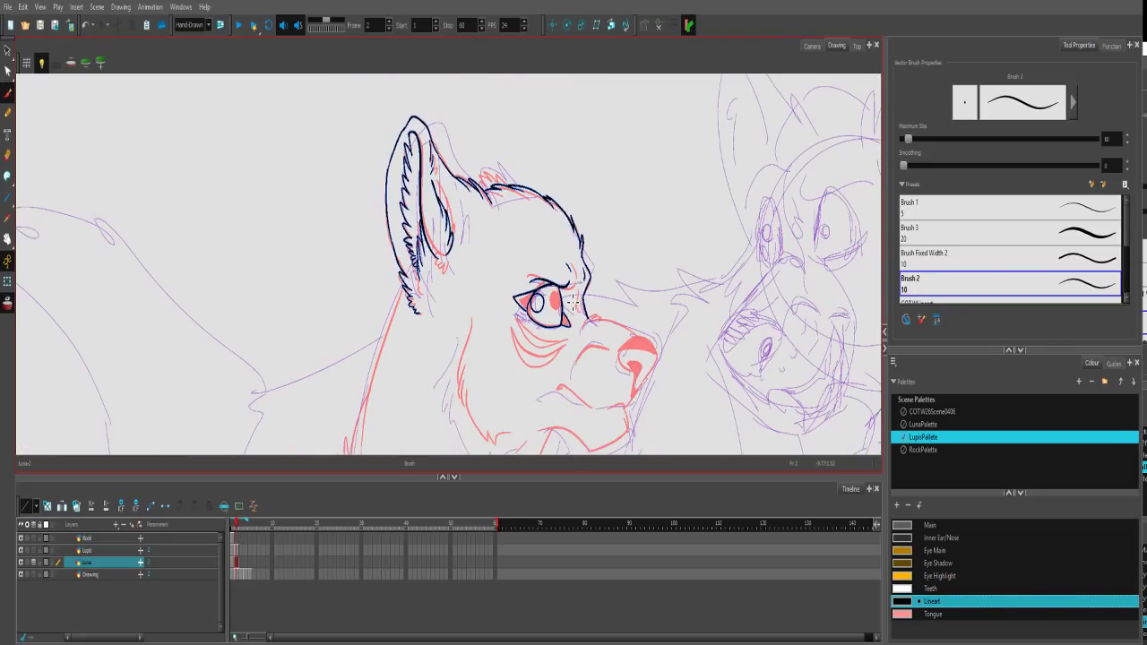
pyautogui.moveTo(501, 192); pyautogui.dragTo(523, 254)
pyautogui.press('2')
pyautogui.press('2')
pyautogui.moveTo(651, 368); pyautogui.dragTo(550, 254)
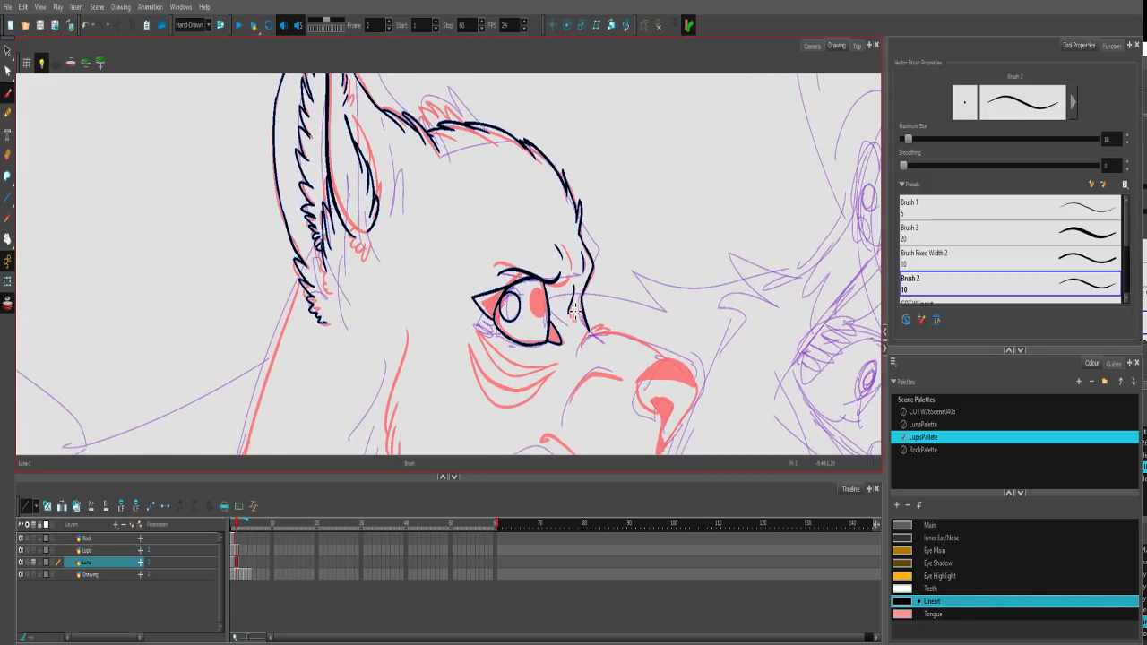
# Ink the jagged hair tuft on top of Luna's head, just in front of the ear.
pyautogui.scroll(3, 543, 226)
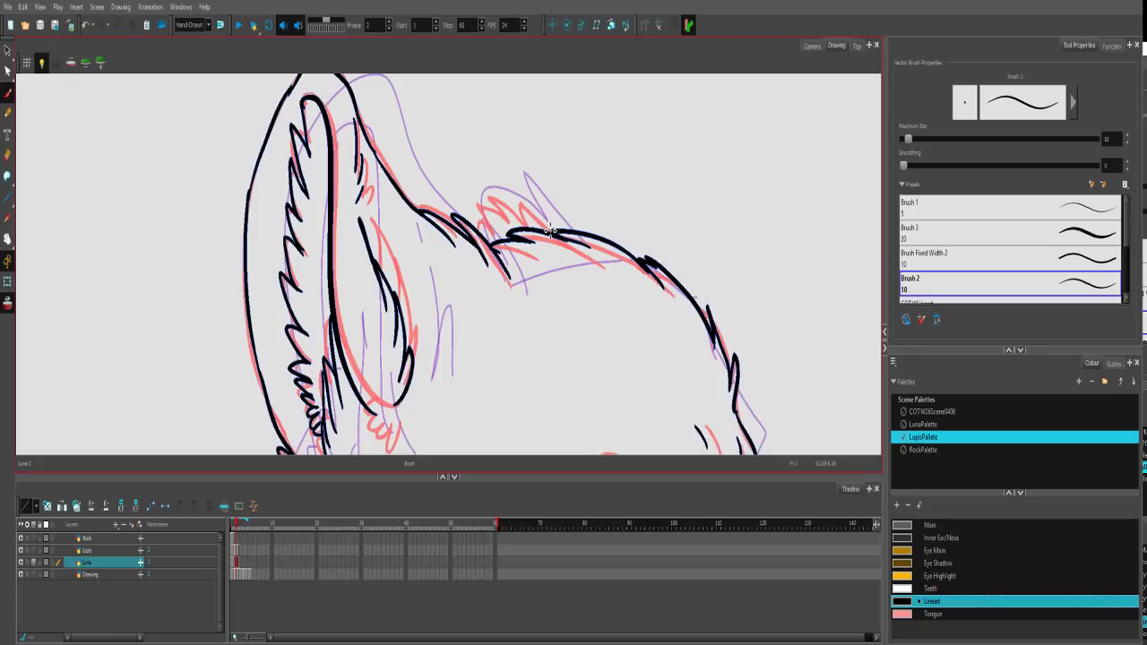
pyautogui.moveTo(520, 206)
pyautogui.mouseDown()
pyautogui.moveTo(531, 228)
pyautogui.moveTo(491, 191)
pyautogui.moveTo(510, 221)
pyautogui.moveTo(478, 203)
pyautogui.moveTo(498, 222)
pyautogui.moveTo(493, 246)
pyautogui.mouseUp()
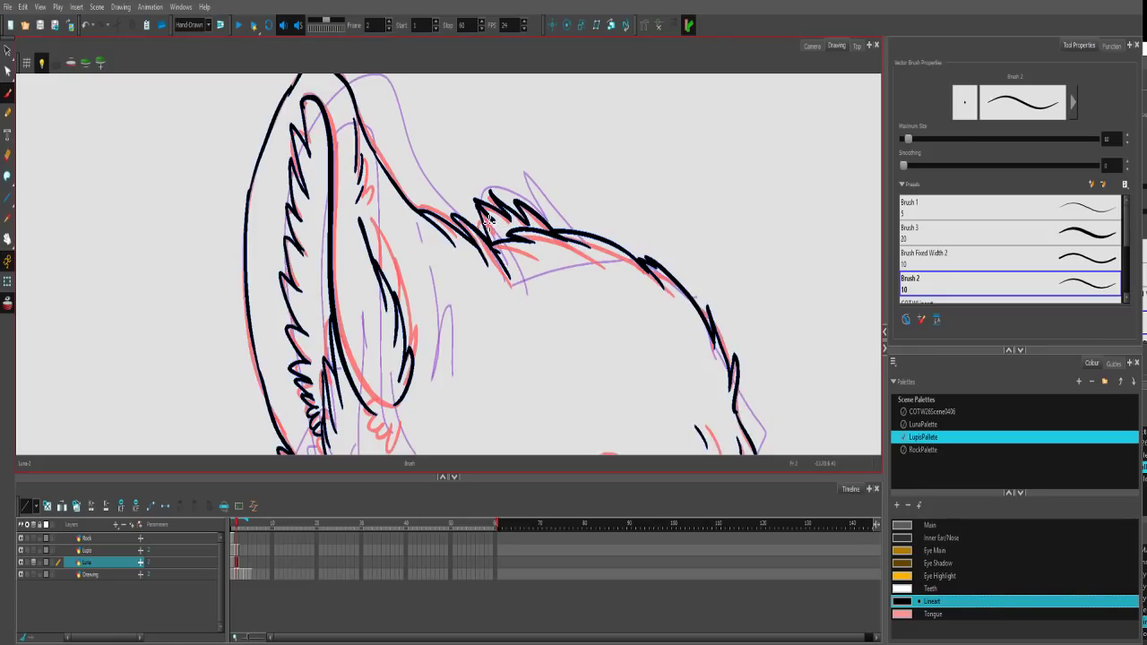
pyautogui.scroll(-6, 499, 306)
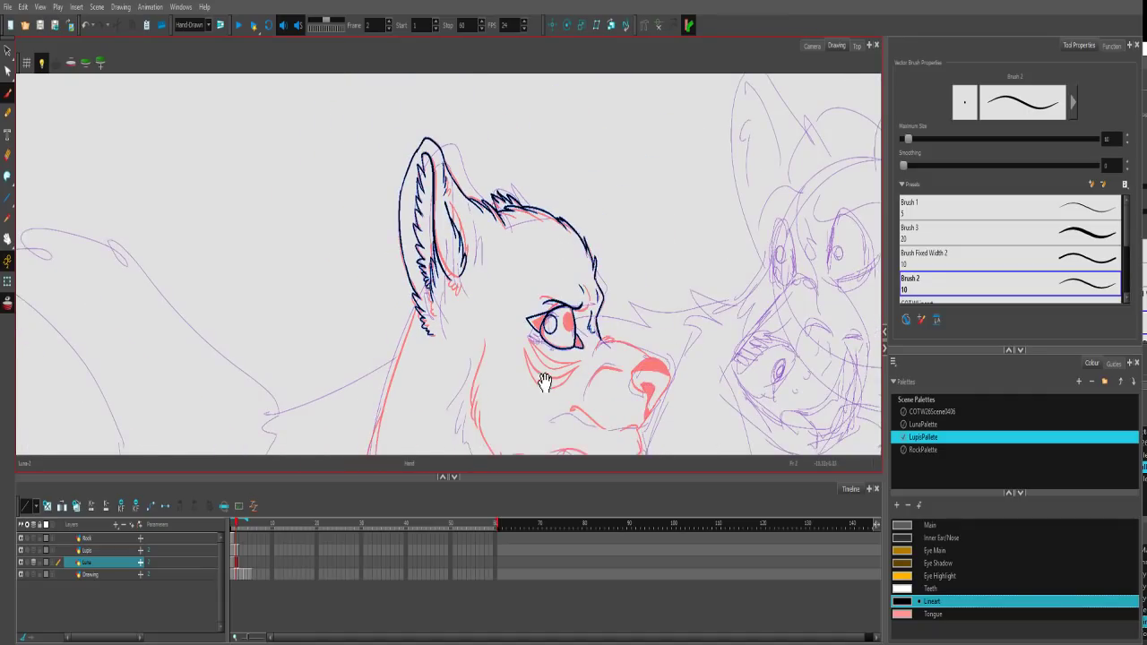
# Ink the small fur tuft at the base of Luna's muzzle and the muzzle's top line down to the nose.
pyautogui.scroll(7, 532, 203)
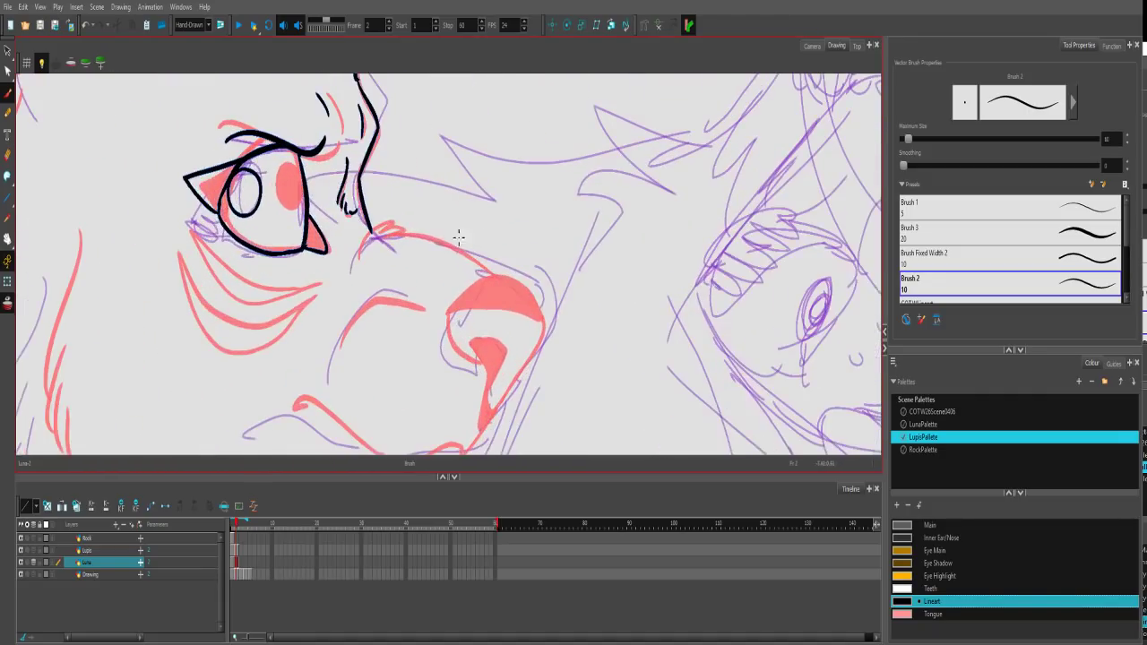
pyautogui.moveTo(360, 256)
pyautogui.mouseDown()
pyautogui.moveTo(392, 221)
pyautogui.moveTo(371, 235)
pyautogui.mouseUp()
pyautogui.moveTo(375, 235)
pyautogui.mouseDown()
pyautogui.moveTo(406, 231)
pyautogui.moveTo(389, 234)
pyautogui.mouseUp()
pyautogui.hotkey('ctrl', 'z')
pyautogui.moveTo(489, 275); pyautogui.dragTo(441, 244)
pyautogui.moveTo(364, 214)
pyautogui.mouseDown()
pyautogui.moveTo(406, 217)
pyautogui.moveTo(465, 257)
pyautogui.mouseUp()
pyautogui.hotkey('ctrl', 'z')
pyautogui.moveTo(364, 214)
pyautogui.mouseDown()
pyautogui.moveTo(464, 261)
pyautogui.moveTo(414, 290)
pyautogui.moveTo(432, 335)
pyautogui.mouseUp()
pyautogui.hotkey('ctrl', 'z')
# Ink the back edge of Luna's nose and the hooked outline of her nostril.
pyautogui.moveTo(455, 252)
pyautogui.mouseDown()
pyautogui.moveTo(415, 286)
pyautogui.moveTo(436, 345)
pyautogui.moveTo(448, 314)
pyautogui.moveTo(469, 333)
pyautogui.moveTo(456, 361)
pyautogui.mouseUp()
pyautogui.hotkey('alt', 's')
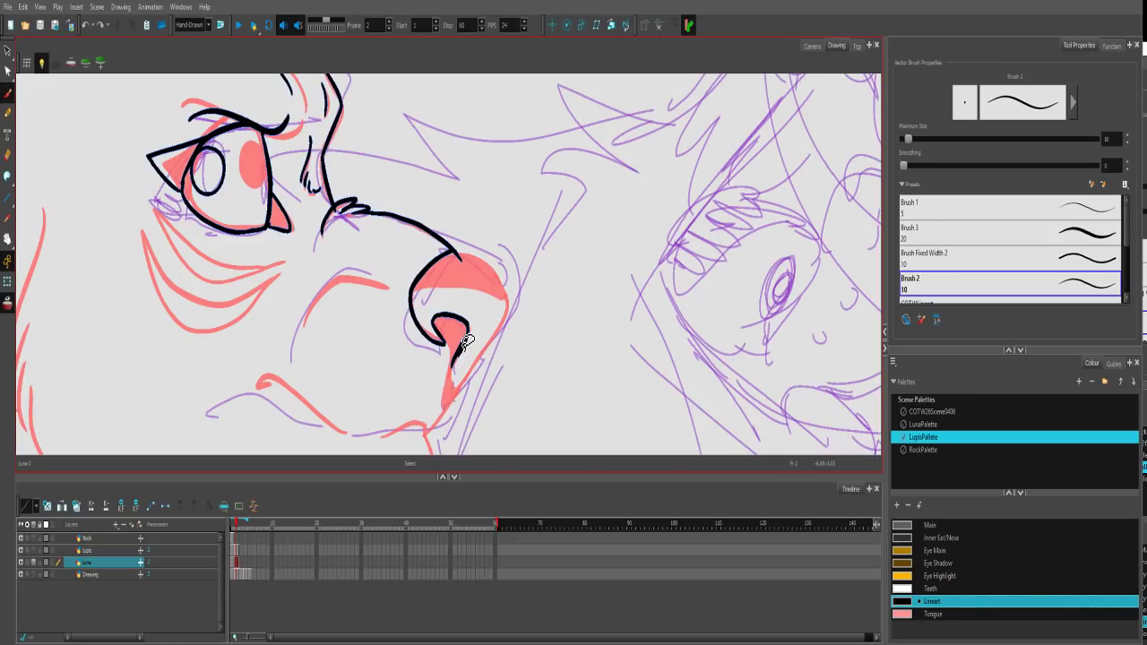
pyautogui.hotkey('alt', 'b')
pyautogui.moveTo(466, 341)
pyautogui.mouseDown()
pyautogui.moveTo(444, 410)
pyautogui.moveTo(493, 326)
pyautogui.mouseUp()
pyautogui.hotkey('ctrl', 'z')
# Ink the rounded front edge of Luna's nose and the curved line across it beneath the highlight area.
pyautogui.moveTo(445, 403)
pyautogui.mouseDown()
pyautogui.moveTo(496, 333)
pyautogui.moveTo(508, 286)
pyautogui.mouseUp()
pyautogui.hotkey('ctrl', 'z')
pyautogui.moveTo(455, 253)
pyautogui.mouseDown()
pyautogui.moveTo(493, 268)
pyautogui.moveTo(504, 329)
pyautogui.moveTo(455, 409)
pyautogui.mouseUp()
pyautogui.hotkey('ctrl', 'z')
pyautogui.moveTo(454, 255)
pyautogui.mouseDown()
pyautogui.moveTo(507, 281)
pyautogui.moveTo(504, 334)
pyautogui.moveTo(468, 392)
pyautogui.moveTo(444, 403)
pyautogui.moveTo(462, 389)
pyautogui.mouseUp()
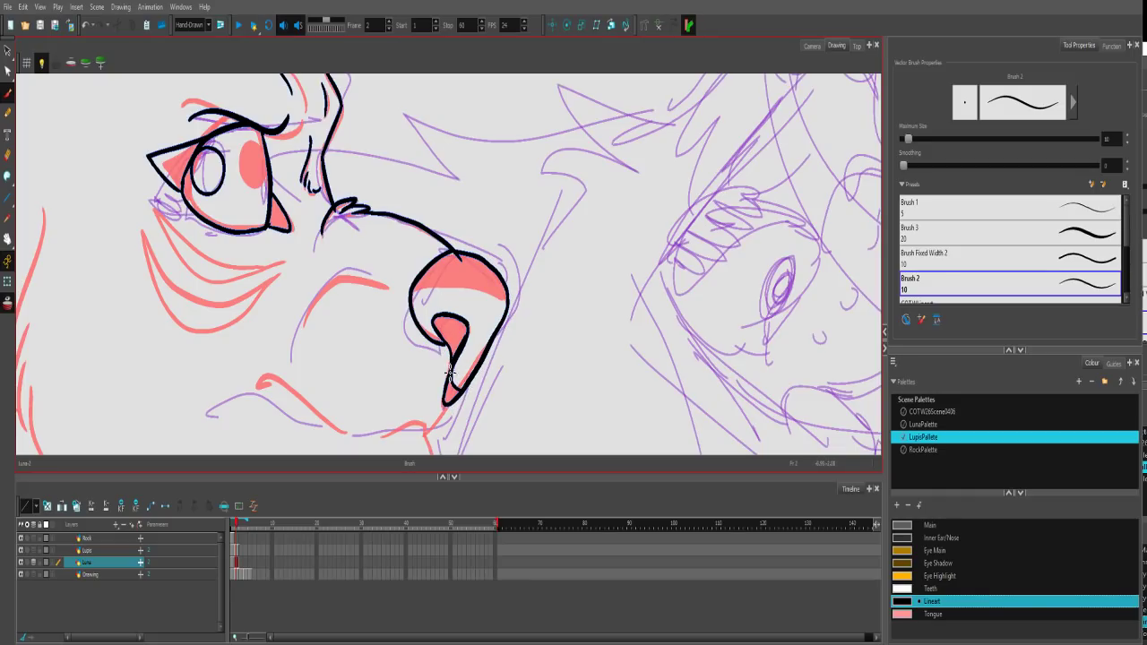
pyautogui.moveTo(412, 288); pyautogui.dragTo(504, 298)
pyautogui.hotkey('ctrl', 'z')
pyautogui.moveTo(409, 285); pyautogui.dragTo(508, 300)
# Ink Luna's upper lip below the nose and the mouth line back to its hooked corner.
pyautogui.moveTo(464, 391)
pyautogui.mouseDown()
pyautogui.moveTo(488, 268)
pyautogui.moveTo(447, 312)
pyautogui.moveTo(358, 305)
pyautogui.moveTo(265, 273)
pyautogui.mouseUp()
pyautogui.hotkey('ctrl', 'z')
pyautogui.moveTo(353, 300)
pyautogui.mouseDown()
pyautogui.moveTo(274, 254)
pyautogui.moveTo(262, 267)
pyautogui.mouseUp()
# Ink the arched snarl crease on the side of Luna's muzzle with short wrinkle marks above it.
pyautogui.moveTo(382, 179)
pyautogui.mouseDown()
pyautogui.moveTo(423, 252)
pyautogui.moveTo(357, 298)
pyautogui.mouseUp()
pyautogui.hotkey('ctrl', 'z')
pyautogui.moveTo(461, 242)
pyautogui.mouseDown()
pyautogui.moveTo(413, 220)
pyautogui.moveTo(357, 296)
pyautogui.mouseUp()
pyautogui.moveTo(396, 211); pyautogui.dragTo(428, 210)
pyautogui.hotkey('ctrl', 'z')
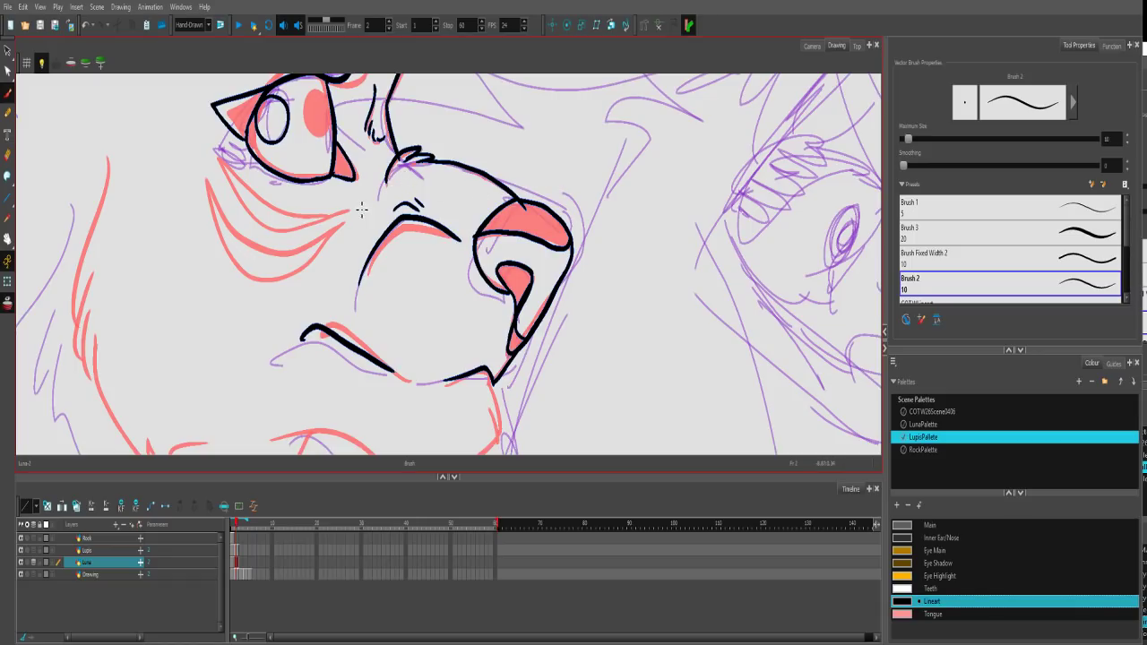
# Ink Luna's chin and the lower jaw line back toward her throat.
pyautogui.moveTo(386, 237); pyautogui.dragTo(432, 95)
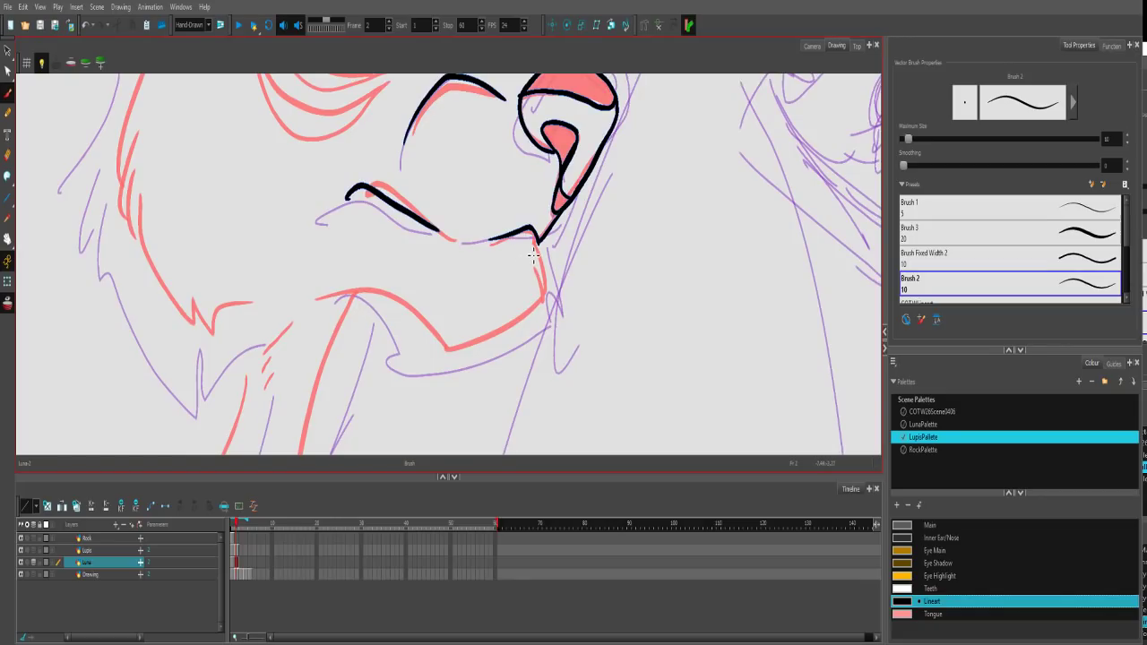
pyautogui.moveTo(539, 242)
pyautogui.mouseDown()
pyautogui.moveTo(547, 300)
pyautogui.moveTo(422, 362)
pyautogui.mouseUp()
pyautogui.hotkey('ctrl', 'z')
pyautogui.moveTo(543, 301)
pyautogui.mouseDown()
pyautogui.moveTo(446, 353)
pyautogui.moveTo(341, 288)
pyautogui.moveTo(295, 306)
pyautogui.mouseUp()
pyautogui.press('space')
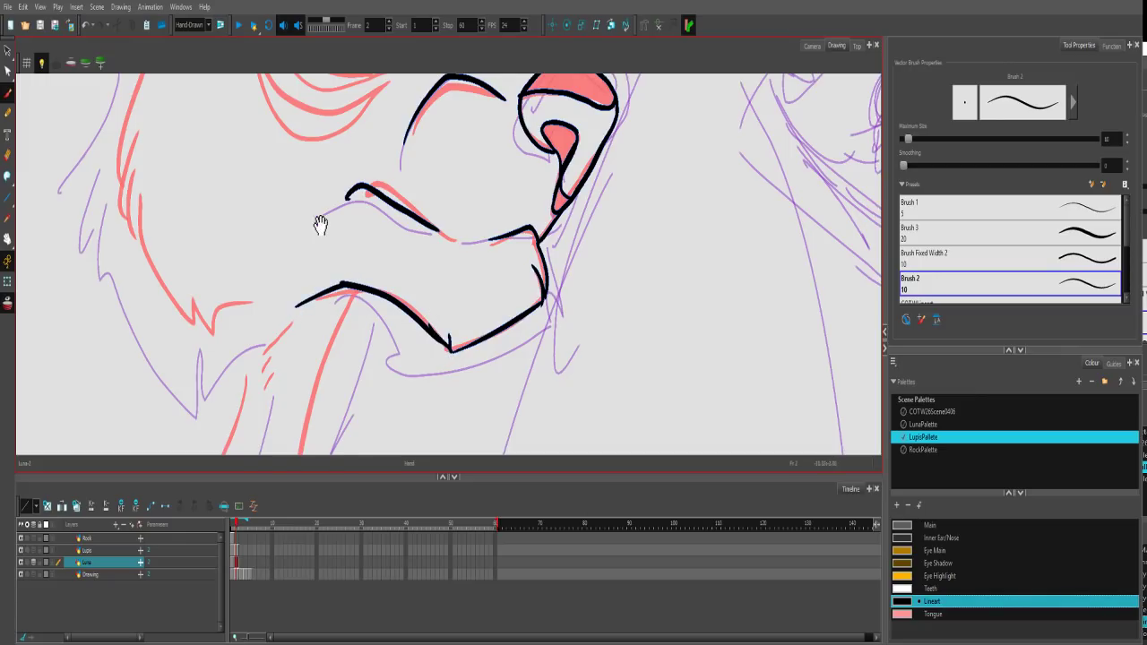
# Ink the curved wrinkle lines beneath Luna's eye.
pyautogui.moveTo(345, 218); pyautogui.dragTo(462, 357)
pyautogui.press('space')
pyautogui.moveTo(489, 161); pyautogui.dragTo(512, 336)
pyautogui.press('space')
pyautogui.moveTo(480, 405)
pyautogui.mouseDown()
pyautogui.moveTo(499, 261)
pyautogui.moveTo(592, 163)
pyautogui.moveTo(561, 228)
pyautogui.mouseUp()
# Ink Luna's furry cheek outline from beside the eye down to the pointed tuft near the jaw.
pyautogui.moveTo(372, 270); pyautogui.dragTo(378, 220)
pyautogui.moveTo(346, 123); pyautogui.dragTo(326, 303)
pyautogui.moveTo(333, 263)
pyautogui.mouseDown()
pyautogui.moveTo(330, 325)
pyautogui.moveTo(350, 366)
pyautogui.mouseUp()
pyautogui.moveTo(348, 306)
pyautogui.mouseDown()
pyautogui.moveTo(396, 407)
pyautogui.moveTo(420, 428)
pyautogui.mouseUp()
pyautogui.moveTo(420, 400); pyautogui.dragTo(447, 408)
pyautogui.press('space')
pyautogui.moveTo(476, 237)
pyautogui.mouseDown()
pyautogui.moveTo(465, 391)
pyautogui.moveTo(484, 390)
pyautogui.mouseUp()
pyautogui.moveTo(624, 339)
pyautogui.mouseDown()
pyautogui.moveTo(562, 344)
pyautogui.moveTo(493, 298)
pyautogui.mouseUp()
pyautogui.moveTo(462, 263)
pyautogui.mouseDown()
pyautogui.moveTo(527, 355)
pyautogui.moveTo(557, 370)
pyautogui.moveTo(623, 342)
pyautogui.moveTo(556, 383)
pyautogui.moveTo(501, 365)
pyautogui.moveTo(451, 299)
pyautogui.moveTo(504, 407)
pyautogui.moveTo(559, 417)
pyautogui.moveTo(614, 368)
pyautogui.mouseUp()
# Ink the back of Luna's neck from the base of the ear down toward the shoulders.
pyautogui.press('1')
pyautogui.press('1')
pyautogui.press('1')
pyautogui.press('1')
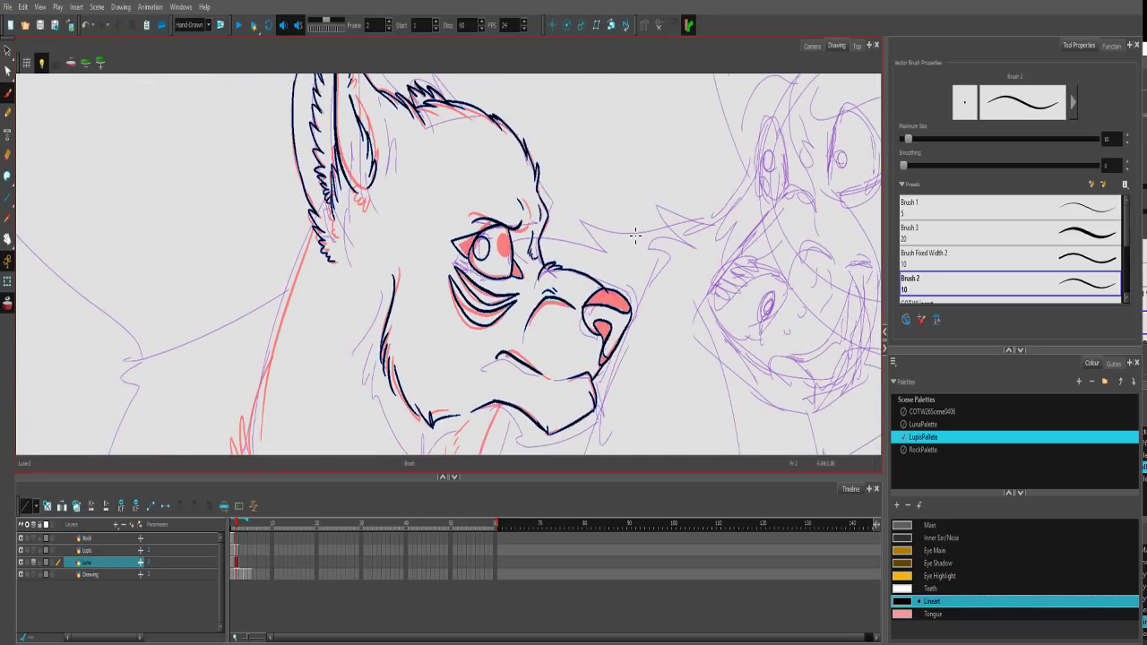
pyautogui.moveTo(400, 288)
pyautogui.mouseDown()
pyautogui.moveTo(656, 197)
pyautogui.moveTo(569, 238)
pyautogui.mouseUp()
pyautogui.press('2')
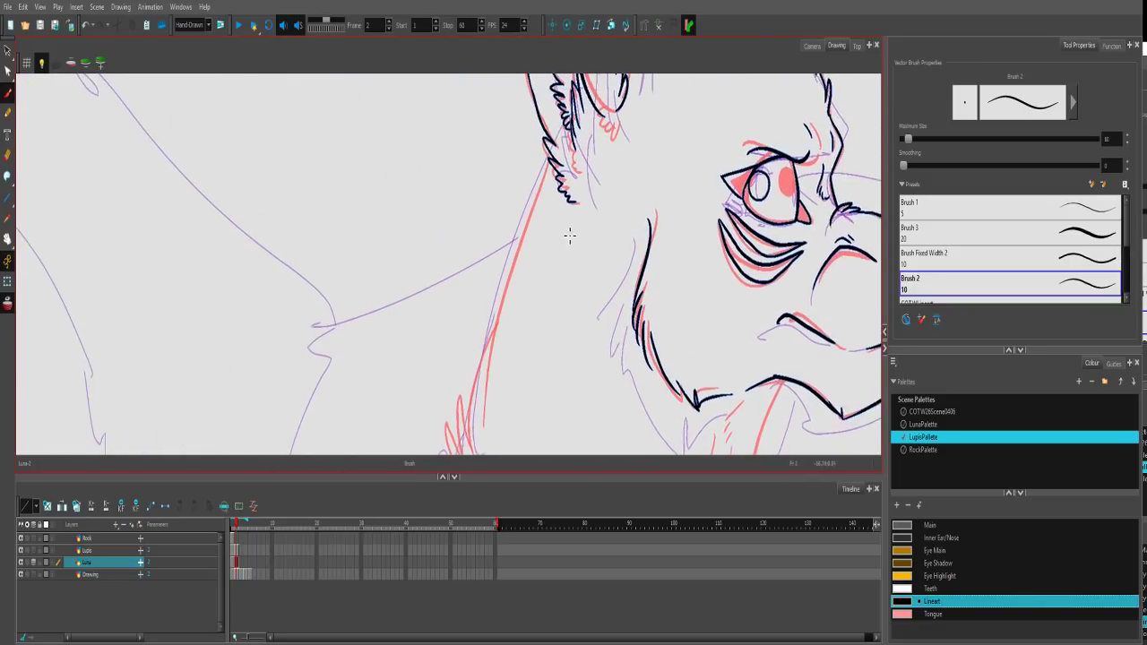
pyautogui.press('2')
pyautogui.moveTo(576, 129); pyautogui.dragTo(493, 386)
pyautogui.hotkey('ctrl', 'z')
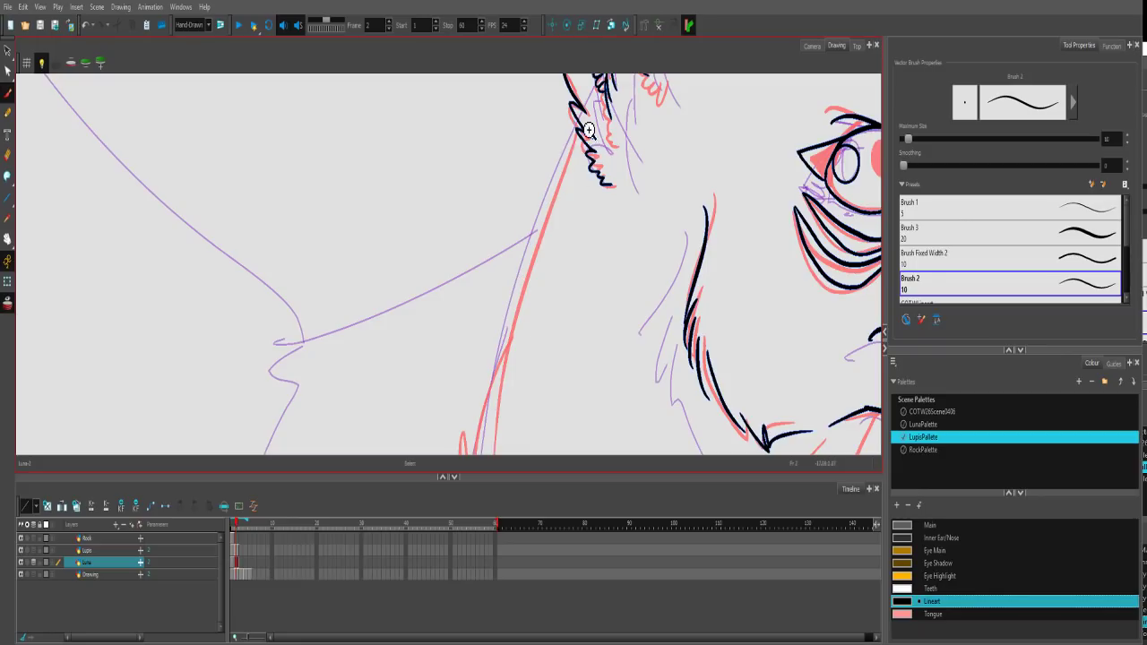
pyautogui.moveTo(576, 125); pyautogui.dragTo(510, 411)
pyautogui.hotkey('ctrl', 'z')
pyautogui.moveTo(576, 126); pyautogui.dragTo(500, 462)
# Ink the spiky fur at the base of Luna's neck and her back line down to the rump.
pyautogui.moveTo(538, 319)
pyautogui.mouseDown()
pyautogui.moveTo(583, 154)
pyautogui.moveTo(550, 199)
pyautogui.moveTo(524, 303)
pyautogui.mouseUp()
pyautogui.hotkey('ctrl', 'z')
pyautogui.moveTo(557, 178)
pyautogui.mouseDown()
pyautogui.moveTo(530, 354)
pyautogui.moveTo(509, 276)
pyautogui.moveTo(530, 381)
pyautogui.moveTo(492, 309)
pyautogui.moveTo(512, 365)
pyautogui.moveTo(472, 350)
pyautogui.moveTo(470, 368)
pyautogui.moveTo(698, 170)
pyautogui.moveTo(535, 187)
pyautogui.moveTo(462, 181)
pyautogui.moveTo(421, 202)
pyautogui.moveTo(443, 235)
pyautogui.moveTo(399, 316)
pyautogui.mouseUp()
pyautogui.scroll(-5, 601, 171)
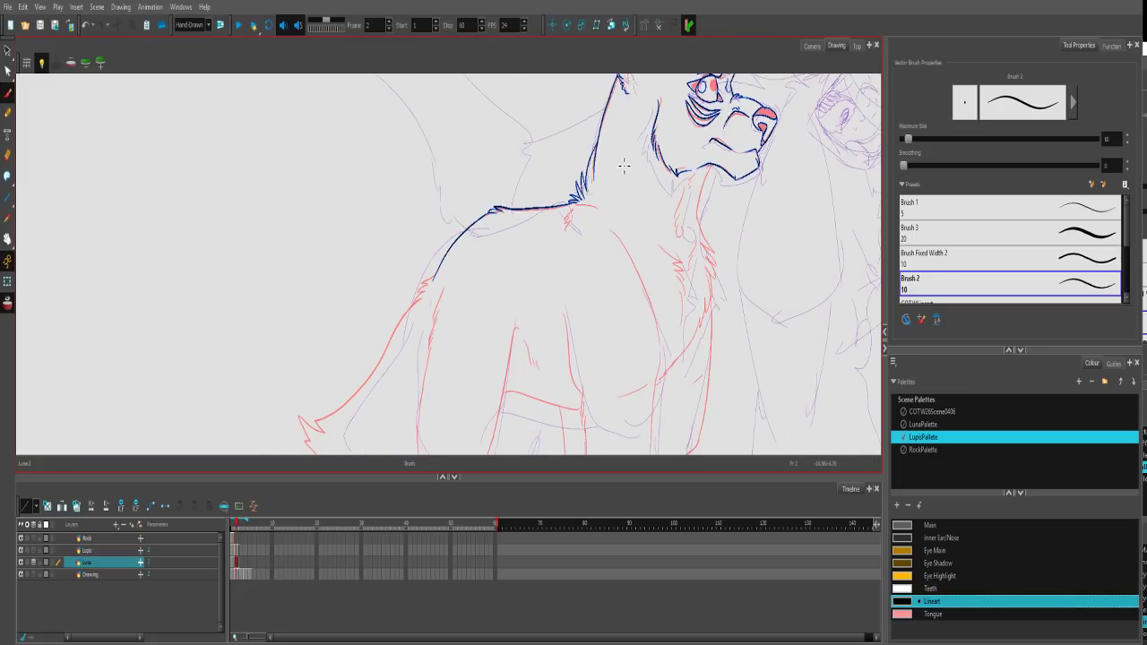
# Ink the front line of Luna's throat from under the jaw down to the first chest tuft.
pyautogui.moveTo(562, 267); pyautogui.dragTo(517, 219)
pyautogui.press('2')
pyautogui.press('2')
pyautogui.press('2')
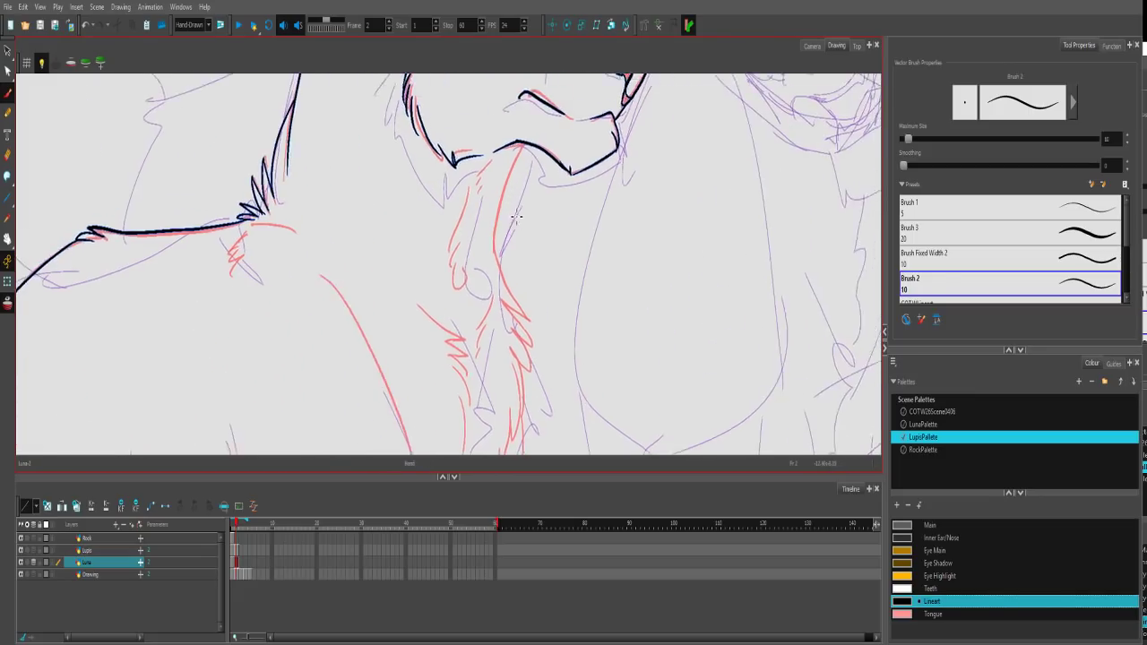
pyautogui.scroll(2, 555, 125)
pyautogui.moveTo(541, 116); pyautogui.dragTo(507, 225)
pyautogui.hotkey('ctrl', 'z')
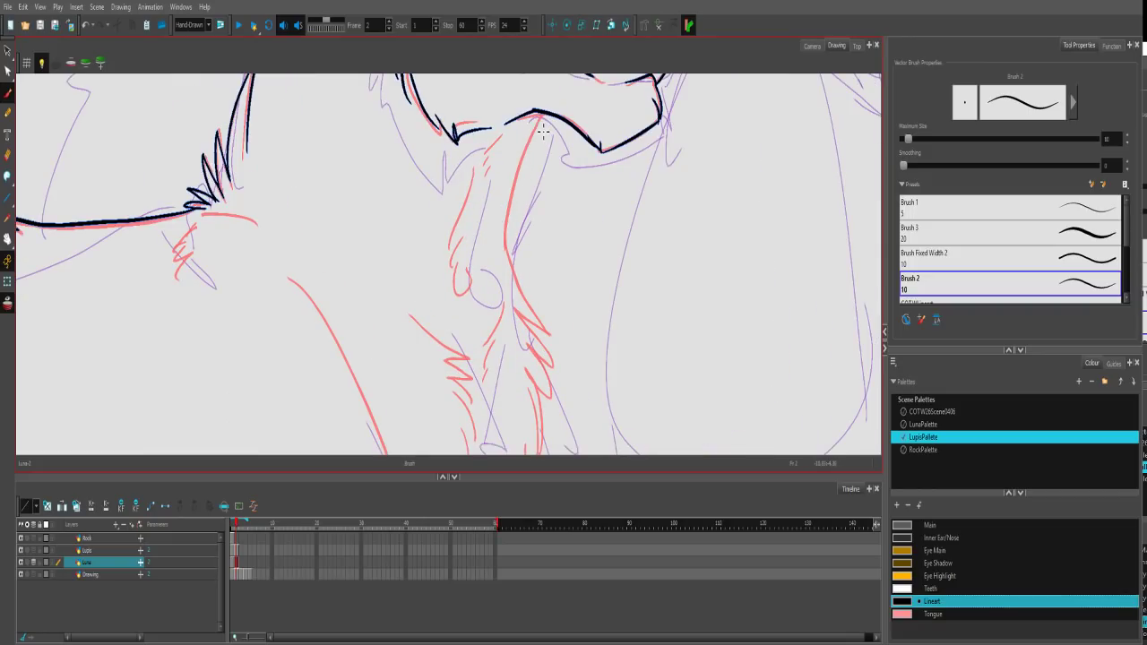
pyautogui.moveTo(536, 117)
pyautogui.mouseDown()
pyautogui.moveTo(511, 237)
pyautogui.moveTo(546, 337)
pyautogui.mouseUp()
# Continue the front of Luna's chest downward with a series of jagged fur tufts.
pyautogui.moveTo(529, 385); pyautogui.dragTo(498, 280)
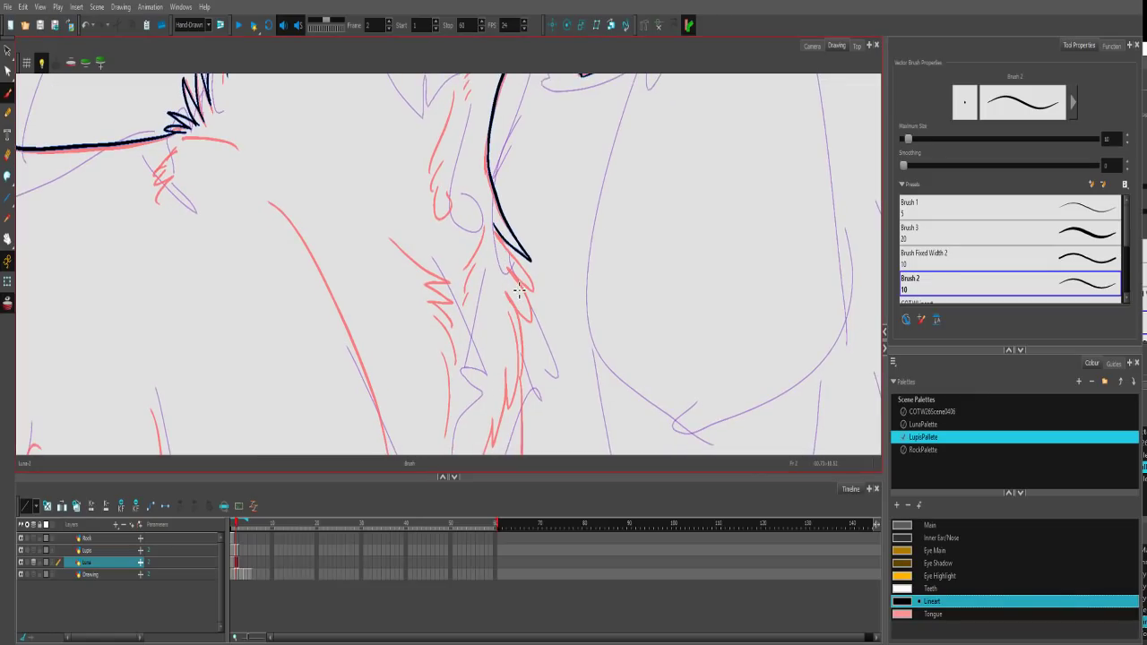
pyautogui.moveTo(495, 226)
pyautogui.mouseDown()
pyautogui.moveTo(529, 298)
pyautogui.moveTo(514, 280)
pyautogui.moveTo(533, 319)
pyautogui.moveTo(514, 297)
pyautogui.moveTo(527, 367)
pyautogui.mouseUp()
pyautogui.moveTo(509, 322); pyautogui.dragTo(520, 399)
pyautogui.scroll(-3, 525, 296)
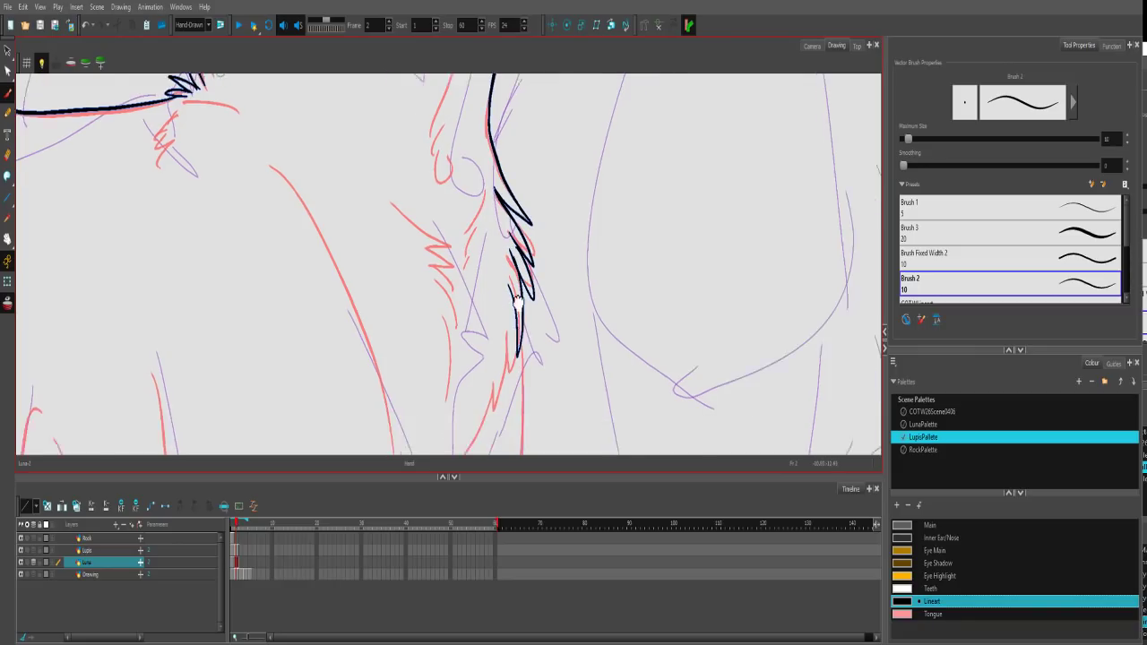
pyautogui.moveTo(525, 293); pyautogui.dragTo(509, 330)
pyautogui.moveTo(509, 330); pyautogui.dragTo(513, 273)
pyautogui.moveTo(512, 317); pyautogui.dragTo(503, 349)
# Ink the inner chest fur tufts and the fur strokes running down Luna's neck below the cheek.
pyautogui.moveTo(401, 142)
pyautogui.mouseDown()
pyautogui.moveTo(458, 183)
pyautogui.moveTo(464, 260)
pyautogui.mouseUp()
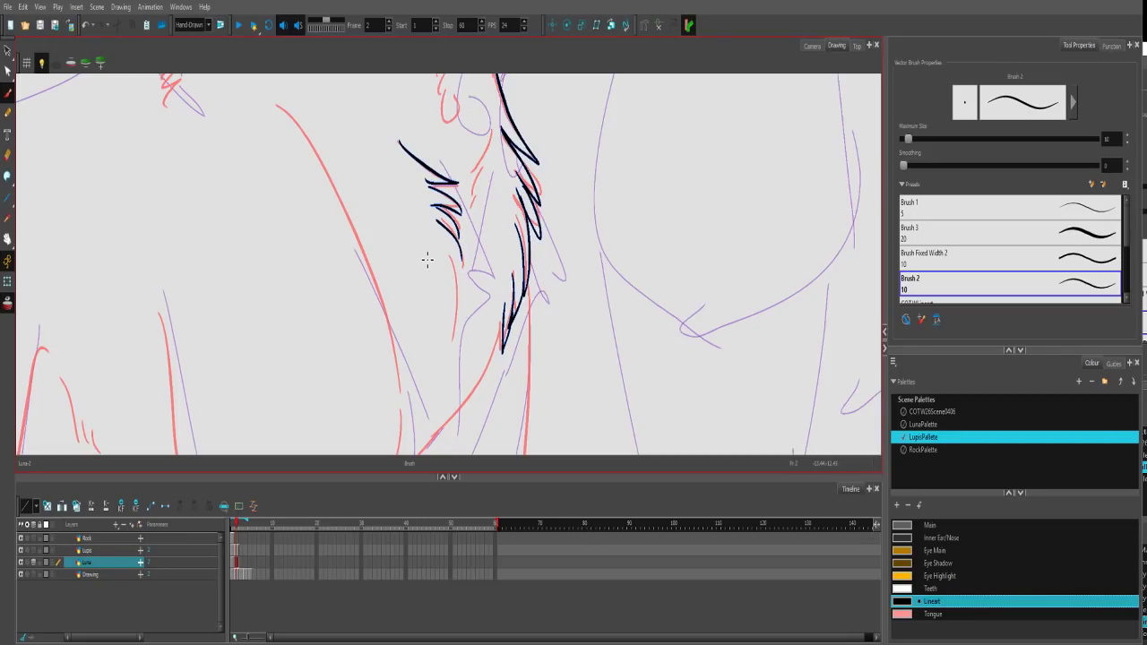
pyautogui.moveTo(448, 253); pyautogui.dragTo(457, 334)
pyautogui.moveTo(491, 134)
pyautogui.mouseDown()
pyautogui.moveTo(471, 199)
pyautogui.moveTo(482, 218)
pyautogui.mouseUp()
pyautogui.scroll(3, 481, 220)
pyautogui.moveTo(465, 113)
pyautogui.mouseDown()
pyautogui.moveTo(451, 191)
pyautogui.moveTo(462, 240)
pyautogui.mouseUp()
pyautogui.moveTo(492, 88); pyautogui.dragTo(479, 121)
# Ink the small fur tuft on Luna's shoulder below the base of her neck.
pyautogui.moveTo(502, 358)
pyautogui.mouseDown()
pyautogui.moveTo(508, 134)
pyautogui.moveTo(527, 305)
pyautogui.mouseUp()
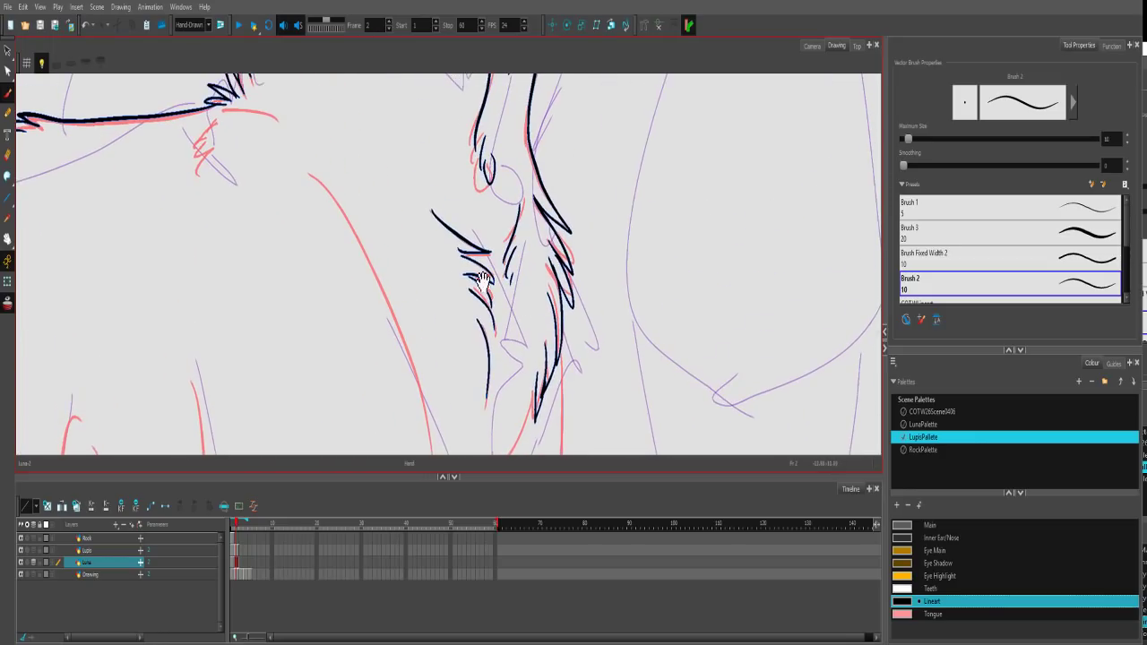
pyautogui.moveTo(231, 110)
pyautogui.mouseDown()
pyautogui.moveTo(277, 132)
pyautogui.moveTo(194, 159)
pyautogui.mouseUp()
pyautogui.moveTo(200, 156); pyautogui.dragTo(193, 175)
# Ink the front line of Luna's shoulder and continue it down the near foreleg.
pyautogui.moveTo(308, 170)
pyautogui.mouseDown()
pyautogui.moveTo(418, 352)
pyautogui.moveTo(397, 304)
pyautogui.mouseUp()
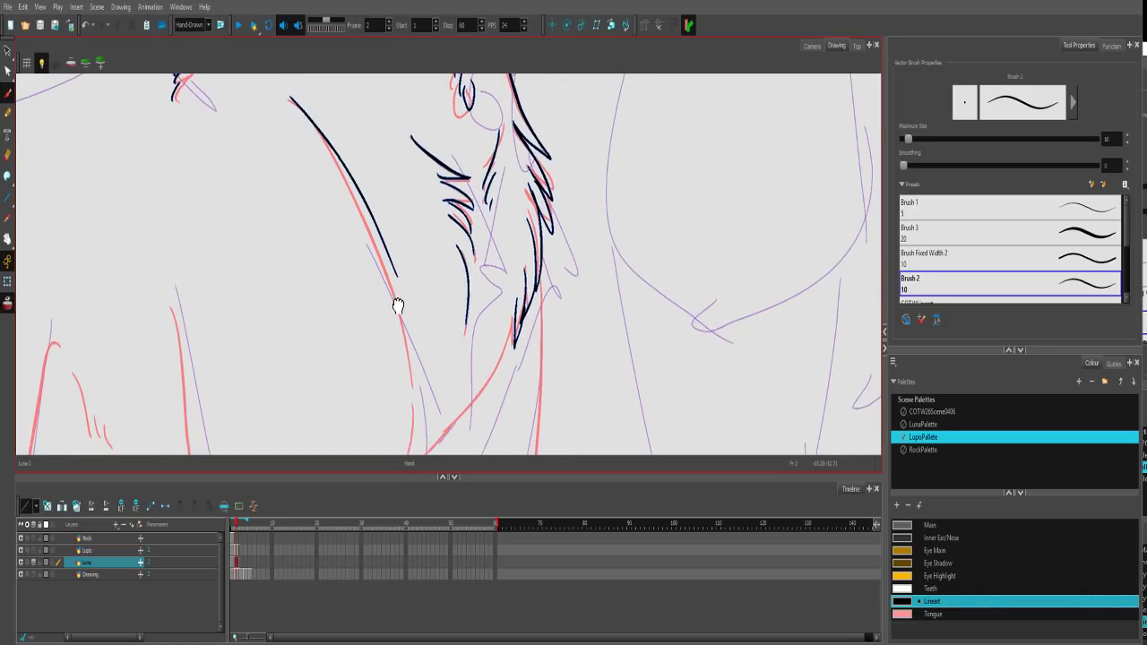
pyautogui.press('1')
pyautogui.hotkey('ctrl', 'z')
pyautogui.moveTo(317, 127)
pyautogui.mouseDown()
pyautogui.moveTo(394, 267)
pyautogui.moveTo(419, 383)
pyautogui.mouseUp()
pyautogui.scroll(-3, 420, 383)
pyautogui.moveTo(427, 199); pyautogui.dragTo(419, 381)
pyautogui.hotkey('ctrl', 'z')
pyautogui.moveTo(430, 191)
pyautogui.mouseDown()
pyautogui.moveTo(412, 291)
pyautogui.moveTo(407, 461)
pyautogui.mouseUp()
# Ink the back edge of Luna's near foreleg, including the short fur strokes at the elbow.
pyautogui.moveTo(327, 313); pyautogui.dragTo(420, 363)
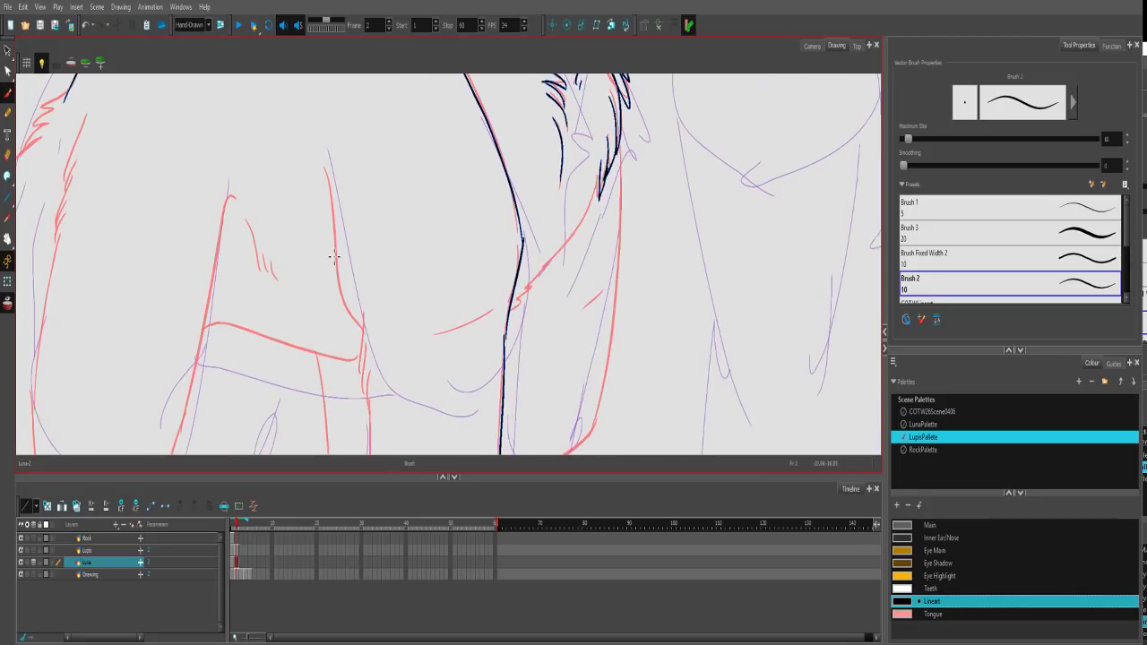
pyautogui.moveTo(328, 183); pyautogui.dragTo(371, 400)
pyautogui.scroll(-3, 371, 400)
pyautogui.moveTo(354, 237)
pyautogui.mouseDown()
pyautogui.moveTo(369, 394)
pyautogui.moveTo(553, 341)
pyautogui.mouseUp()
pyautogui.scroll(3, 438, 403)
pyautogui.hscroll(2, 438, 402)
# Ink the furry lower edge of Luna's chest across to the near foreleg and the curved crease behind it.
pyautogui.moveTo(492, 239)
pyautogui.mouseDown()
pyautogui.moveTo(466, 292)
pyautogui.moveTo(391, 374)
pyautogui.mouseUp()
pyautogui.moveTo(502, 330); pyautogui.dragTo(503, 262)
pyautogui.press('1')
pyautogui.press('1')
pyautogui.moveTo(410, 285); pyautogui.dragTo(362, 298)
# Ink the front edge of Luna's far foreleg and the curved line crossing the bottom of the forelegs.
pyautogui.scroll(-2, 384, 253)
pyautogui.scroll(3, 481, 187)
pyautogui.moveTo(496, 154); pyautogui.dragTo(479, 446)
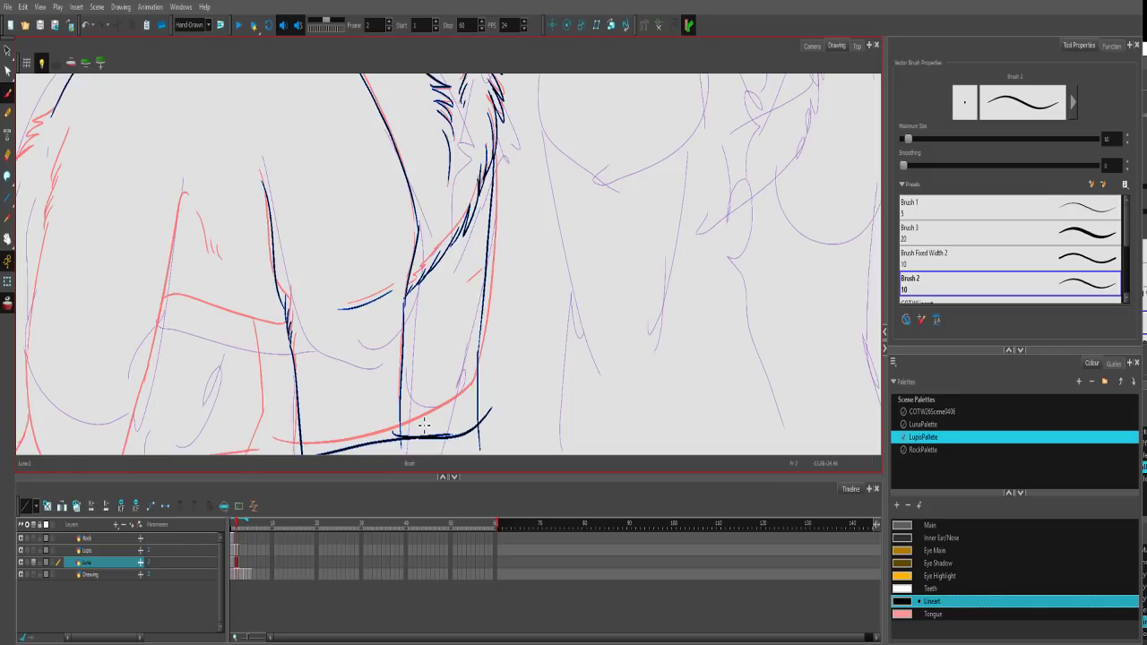
pyautogui.moveTo(504, 402); pyautogui.dragTo(436, 441)
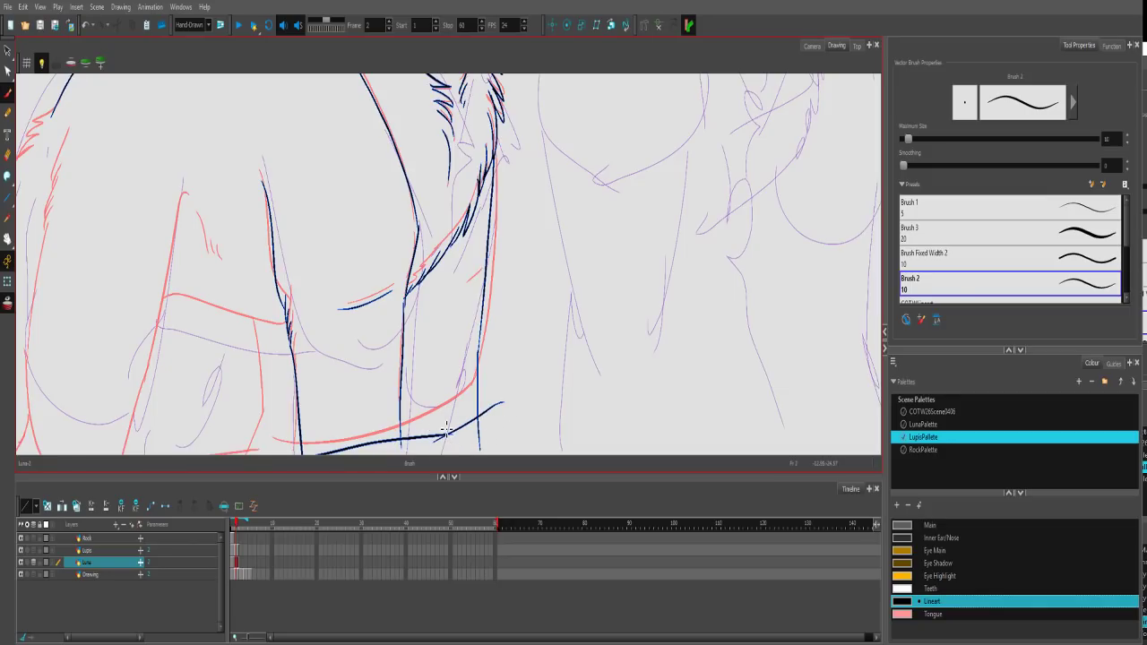
pyautogui.moveTo(484, 282); pyautogui.dragTo(458, 296)
# Ink Luna's belly line from the elbow of the near foreleg back to the hind leg.
pyautogui.moveTo(367, 309)
pyautogui.mouseDown()
pyautogui.moveTo(653, 290)
pyautogui.moveTo(717, 113)
pyautogui.moveTo(684, 121)
pyautogui.moveTo(672, 258)
pyautogui.mouseUp()
pyautogui.moveTo(737, 191)
pyautogui.mouseDown()
pyautogui.moveTo(598, 153)
pyautogui.moveTo(573, 158)
pyautogui.mouseUp()
pyautogui.hotkey('ctrl', 'z')
pyautogui.moveTo(739, 193); pyautogui.dragTo(590, 161)
pyautogui.hotkey('ctrl', 'z')
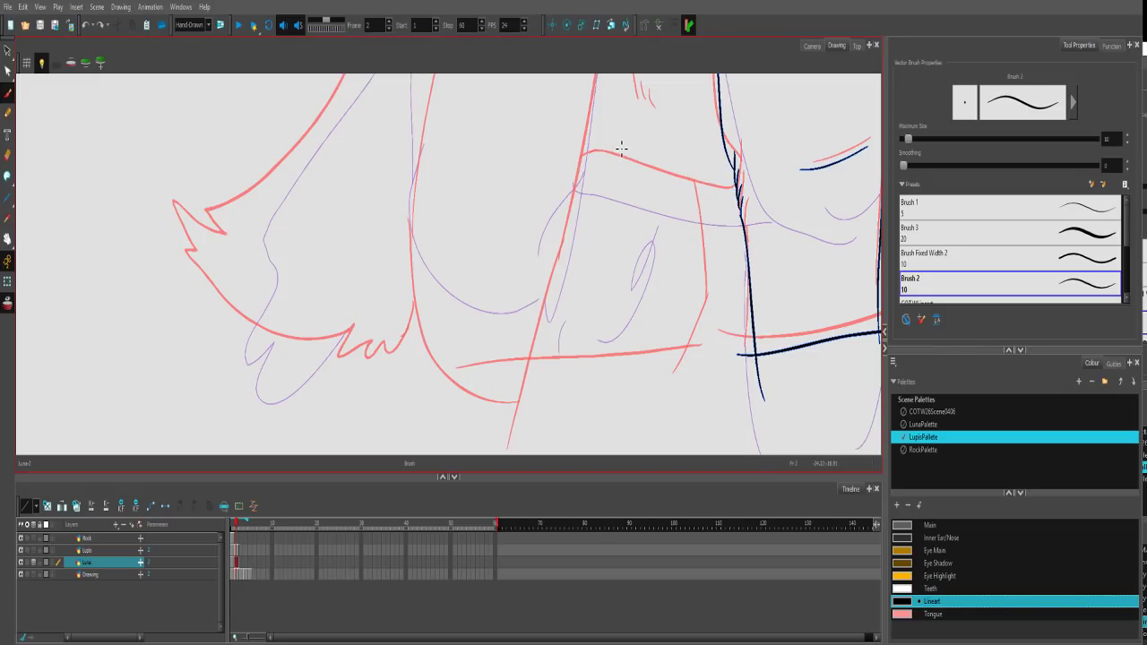
pyautogui.moveTo(733, 191); pyautogui.dragTo(580, 166)
pyautogui.hotkey('ctrl', 'z')
pyautogui.moveTo(735, 191); pyautogui.dragTo(598, 159)
pyautogui.hotkey('ctrl', 'z')
pyautogui.moveTo(734, 190)
pyautogui.mouseDown()
pyautogui.moveTo(592, 154)
pyautogui.moveTo(599, 238)
pyautogui.mouseUp()
# Ink the front edge of Luna's near thigh and the short fur strokes on the flank beside it.
pyautogui.moveTo(599, 134); pyautogui.dragTo(555, 329)
pyautogui.hotkey('ctrl', 'z')
pyautogui.moveTo(595, 147); pyautogui.dragTo(559, 308)
pyautogui.hotkey('ctrl', 'z')
pyautogui.moveTo(592, 119); pyautogui.dragTo(544, 321)
pyautogui.hotkey('ctrl', 'z')
pyautogui.moveTo(583, 243); pyautogui.dragTo(565, 264)
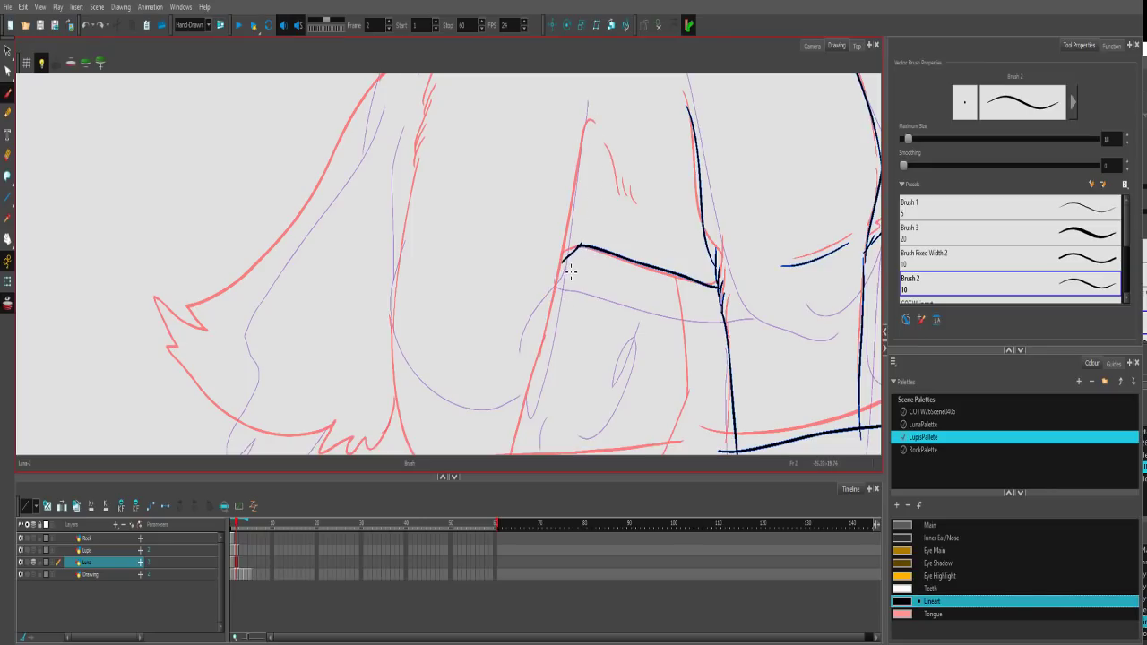
pyautogui.hotkey('ctrl', 'z')
pyautogui.hotkey('alt', 'b')
pyautogui.moveTo(589, 131); pyautogui.dragTo(538, 366)
pyautogui.moveTo(604, 139); pyautogui.dragTo(625, 195)
pyautogui.moveTo(630, 190); pyautogui.dragTo(635, 202)
# Ink the lower near hind leg, the far hind leg's front edge and the crossing lines beneath them.
pyautogui.moveTo(599, 286); pyautogui.dragTo(622, 160)
pyautogui.moveTo(564, 231); pyautogui.dragTo(484, 394)
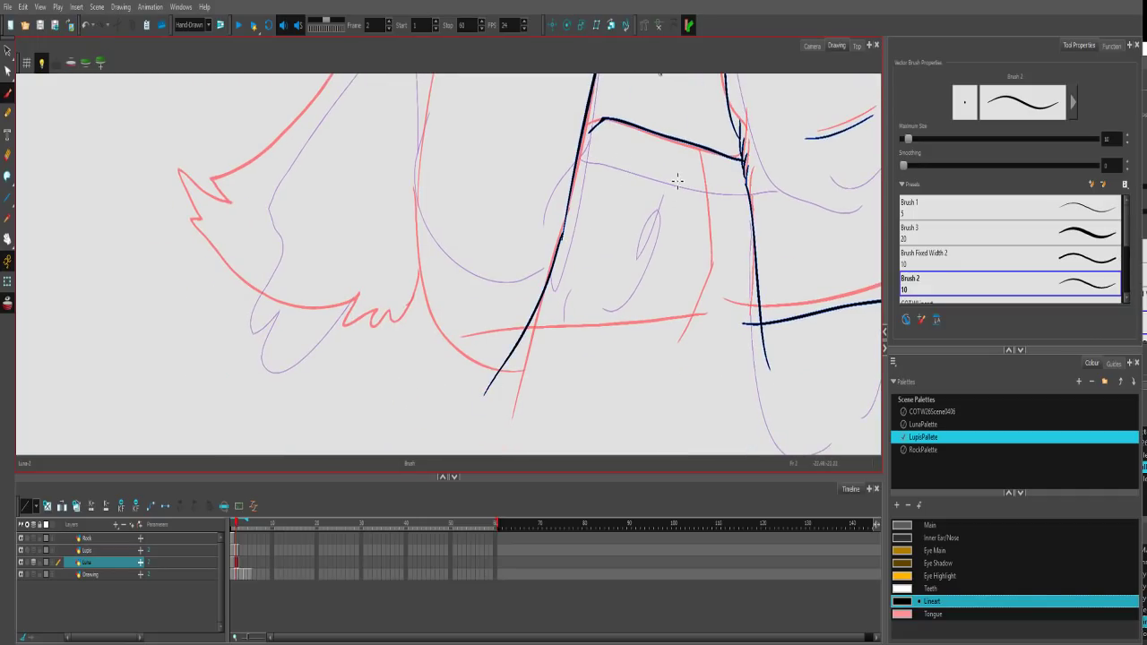
pyautogui.moveTo(705, 156); pyautogui.dragTo(697, 341)
pyautogui.moveTo(708, 301); pyautogui.dragTo(499, 420)
pyautogui.moveTo(525, 335); pyautogui.dragTo(603, 430)
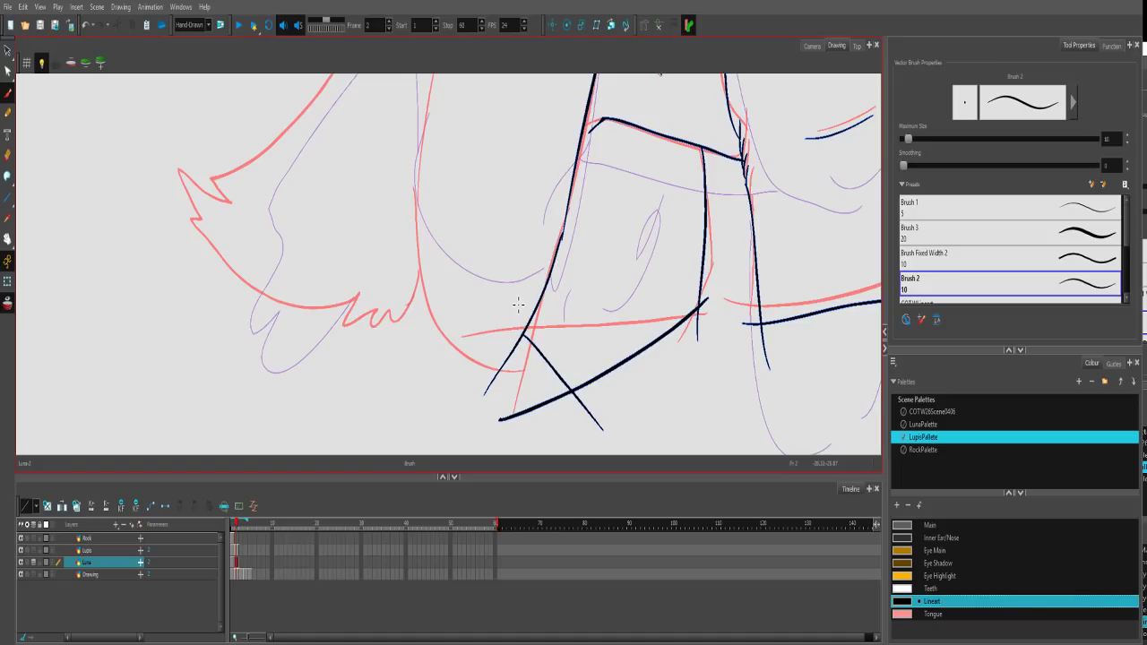
# Ink the furry upper back edge of Luna's haunch below the rump.
pyautogui.moveTo(499, 220); pyautogui.dragTo(533, 345)
pyautogui.moveTo(475, 187); pyautogui.dragTo(506, 313)
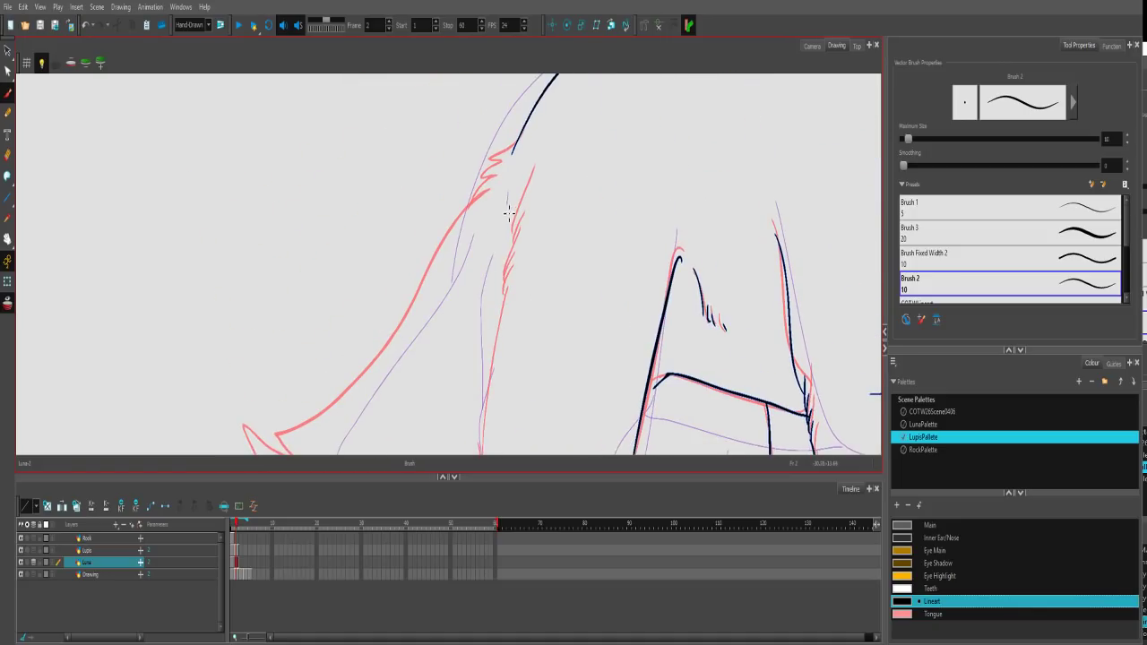
pyautogui.moveTo(537, 167); pyautogui.dragTo(505, 241)
pyautogui.hotkey('ctrl', 'z')
pyautogui.moveTo(533, 168); pyautogui.dragTo(503, 295)
# Continue the haunch's back edge downward and round it off beneath the near hind leg.
pyautogui.moveTo(506, 349); pyautogui.dragTo(514, 208)
pyautogui.moveTo(511, 165); pyautogui.dragTo(485, 416)
pyautogui.moveTo(535, 328); pyautogui.dragTo(558, 199)
pyautogui.moveTo(512, 274); pyautogui.dragTo(501, 408)
pyautogui.moveTo(578, 224)
pyautogui.mouseDown()
pyautogui.moveTo(576, 253)
pyautogui.moveTo(502, 364)
pyautogui.moveTo(561, 227)
pyautogui.mouseUp()
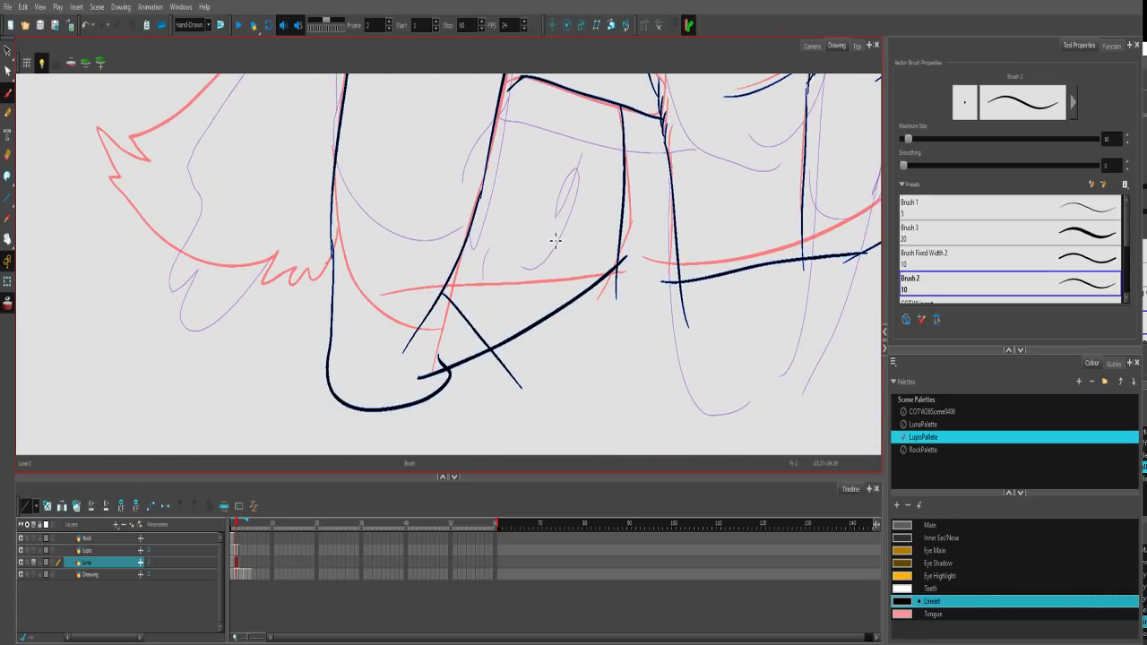
# Ink the short fur tufts where Luna's tail joins the rump.
pyautogui.scroll(3, 545, 243)
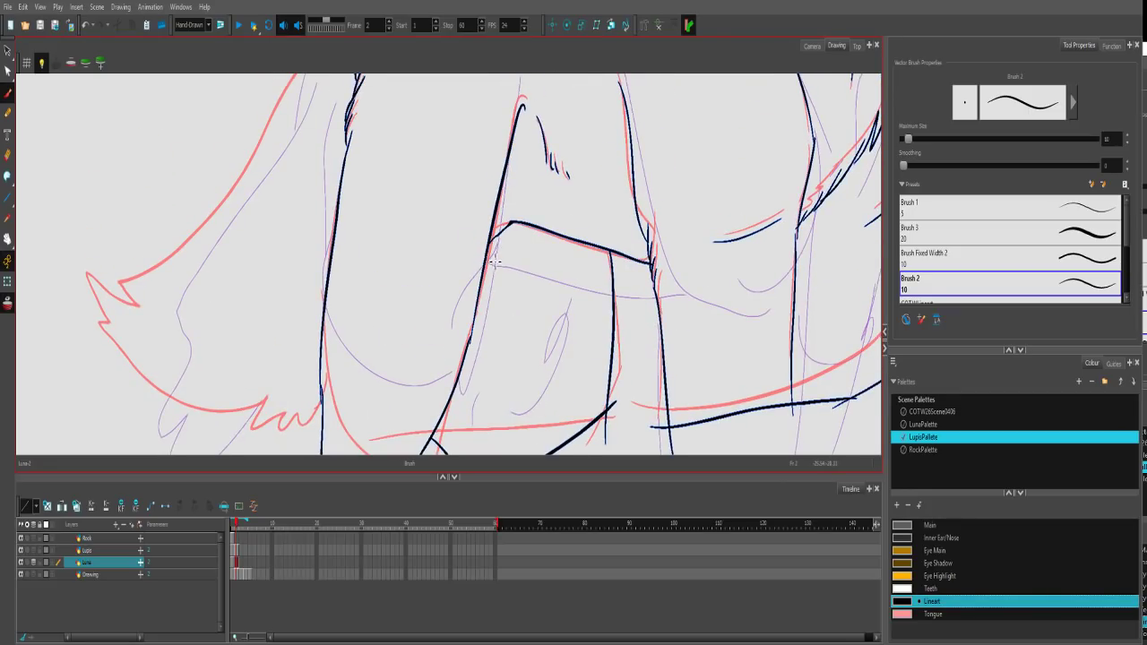
pyautogui.scroll(5, 479, 154)
pyautogui.moveTo(434, 347); pyautogui.dragTo(686, 203)
pyautogui.hotkey('ctrl', 'z')
pyautogui.moveTo(425, 340)
pyautogui.mouseDown()
pyautogui.moveTo(685, 210)
pyautogui.moveTo(674, 200)
pyautogui.mouseUp()
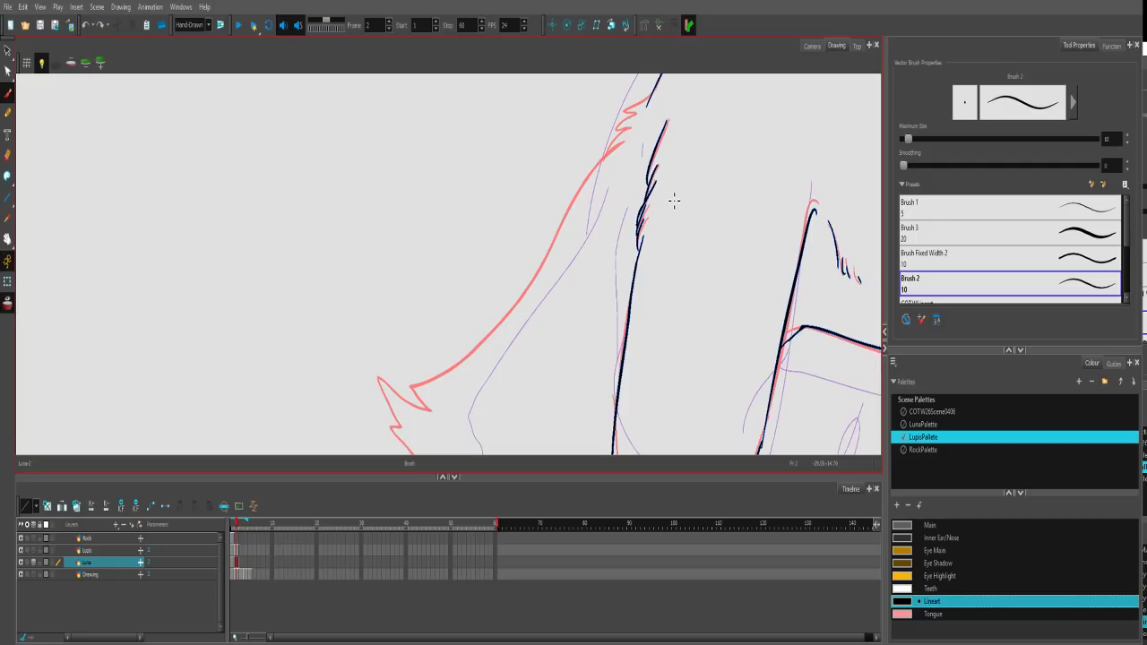
pyautogui.moveTo(652, 98)
pyautogui.mouseDown()
pyautogui.moveTo(623, 111)
pyautogui.moveTo(633, 126)
pyautogui.moveTo(617, 130)
pyautogui.moveTo(632, 126)
pyautogui.mouseUp()
pyautogui.hotkey('ctrl', 'z')
pyautogui.moveTo(651, 96)
pyautogui.mouseDown()
pyautogui.moveTo(603, 154)
pyautogui.moveTo(644, 138)
pyautogui.moveTo(600, 160)
pyautogui.moveTo(499, 319)
pyautogui.mouseUp()
pyautogui.hotkey('ctrl', 'z')
pyautogui.hotkey('ctrl', 'z')
# Ink the long upper edge of Luna's tail and the notch just before its tip.
pyautogui.moveTo(607, 154)
pyautogui.mouseDown()
pyautogui.moveTo(458, 368)
pyautogui.moveTo(399, 401)
pyautogui.mouseUp()
pyautogui.hotkey('ctrl', 'z')
pyautogui.moveTo(617, 154)
pyautogui.mouseDown()
pyautogui.moveTo(474, 351)
pyautogui.moveTo(414, 384)
pyautogui.moveTo(439, 414)
pyautogui.mouseUp()
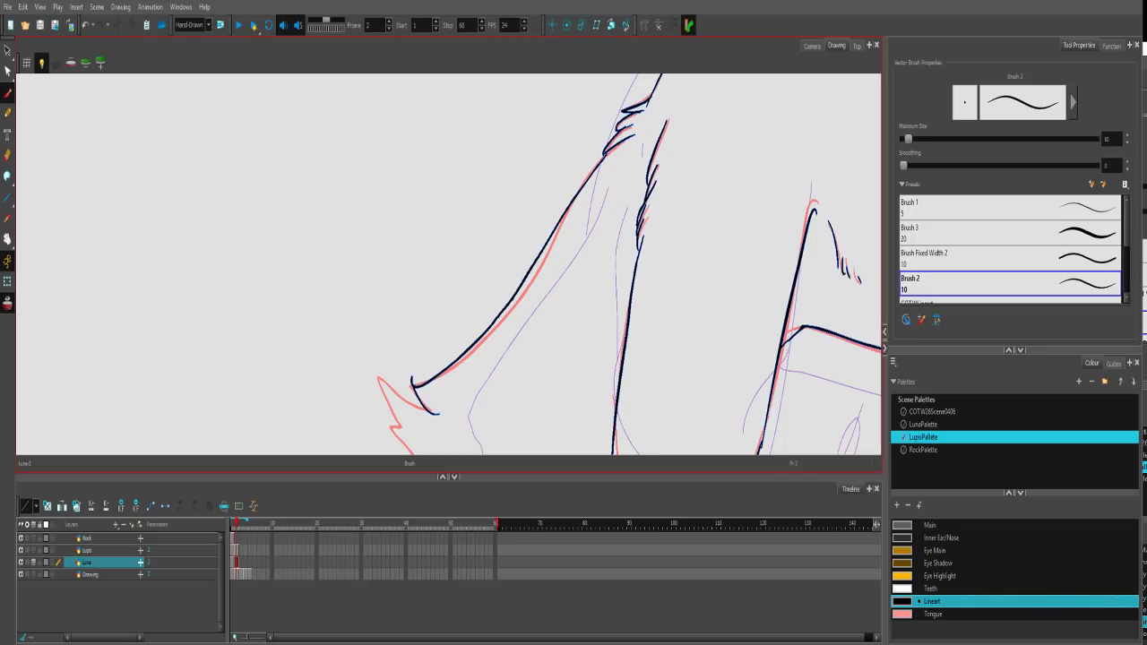
# Ink the pointed tip of Luna's tail and its furry underside back to the hind leg.
pyautogui.moveTo(465, 209); pyautogui.dragTo(516, 69)
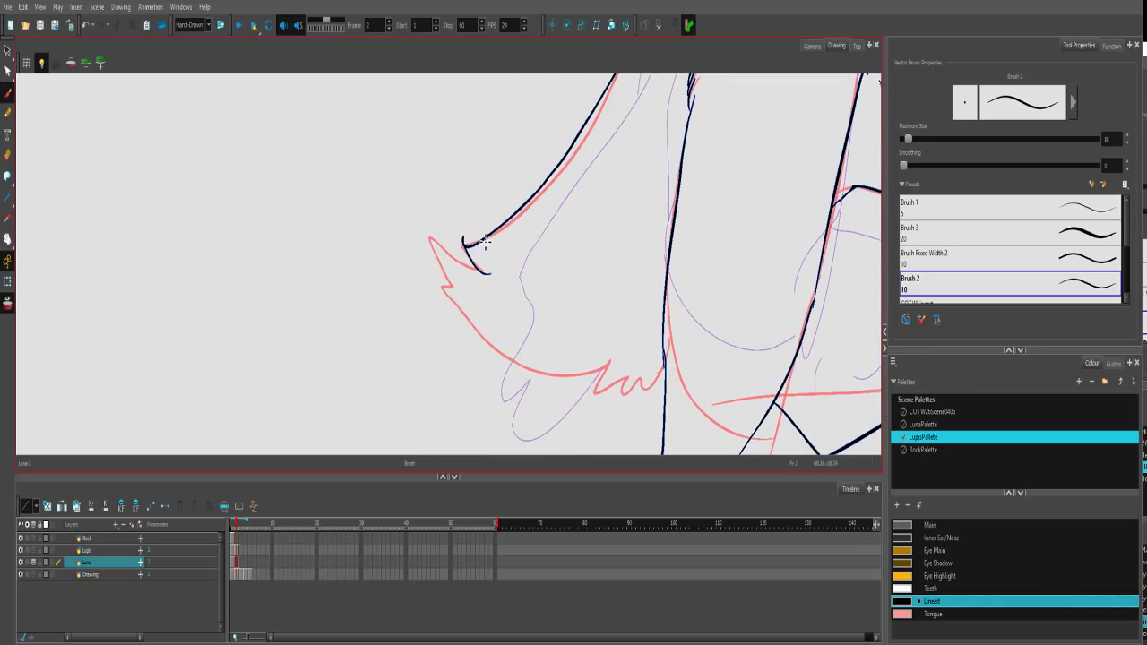
pyautogui.moveTo(485, 273); pyautogui.dragTo(417, 229)
pyautogui.moveTo(419, 231); pyautogui.dragTo(480, 309)
pyautogui.moveTo(435, 261)
pyautogui.mouseDown()
pyautogui.moveTo(525, 363)
pyautogui.moveTo(605, 354)
pyautogui.moveTo(617, 377)
pyautogui.moveTo(607, 397)
pyautogui.moveTo(668, 367)
pyautogui.mouseUp()
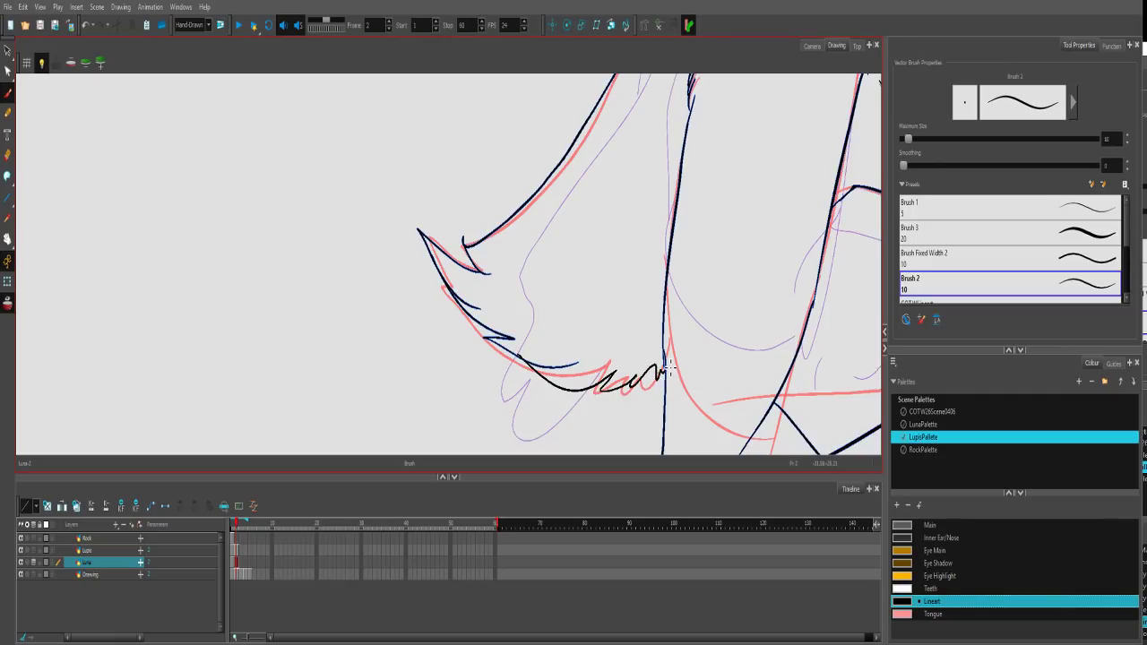
# Fill Luna's pupil, both eye corners and the dark areas of her nose with the Lineart colour.
pyautogui.press('1')
pyautogui.press('1')
pyautogui.press('1')
pyautogui.press('1')
pyautogui.moveTo(687, 194); pyautogui.dragTo(593, 321)
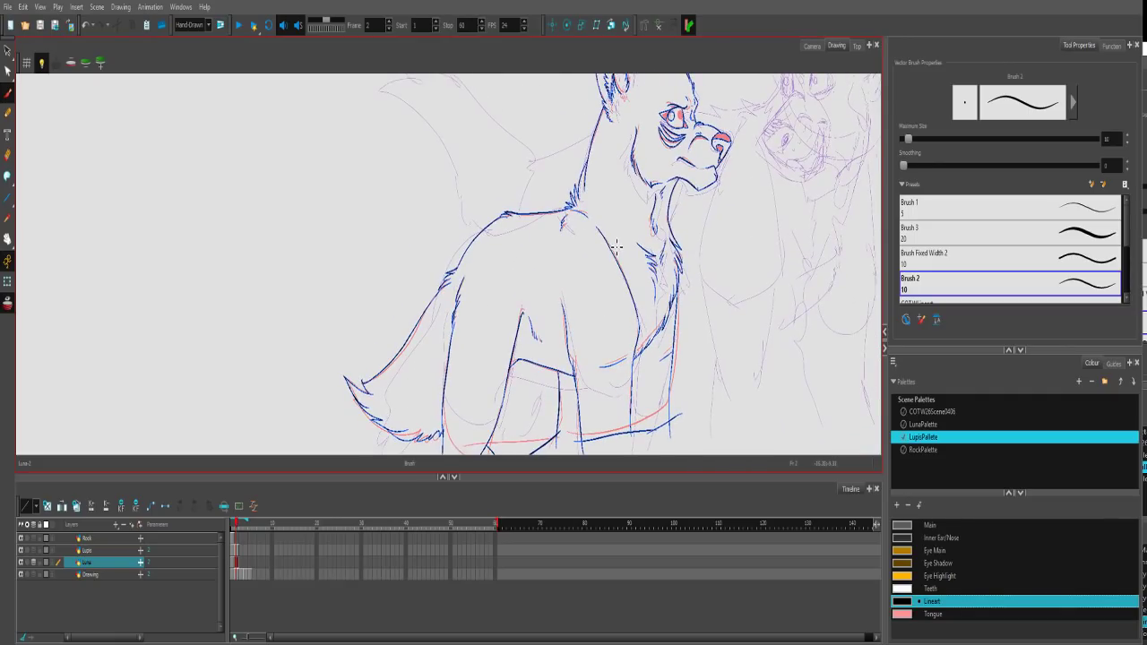
pyautogui.moveTo(698, 221); pyautogui.dragTo(576, 268)
pyautogui.press('2')
pyautogui.press('2')
pyautogui.press('2')
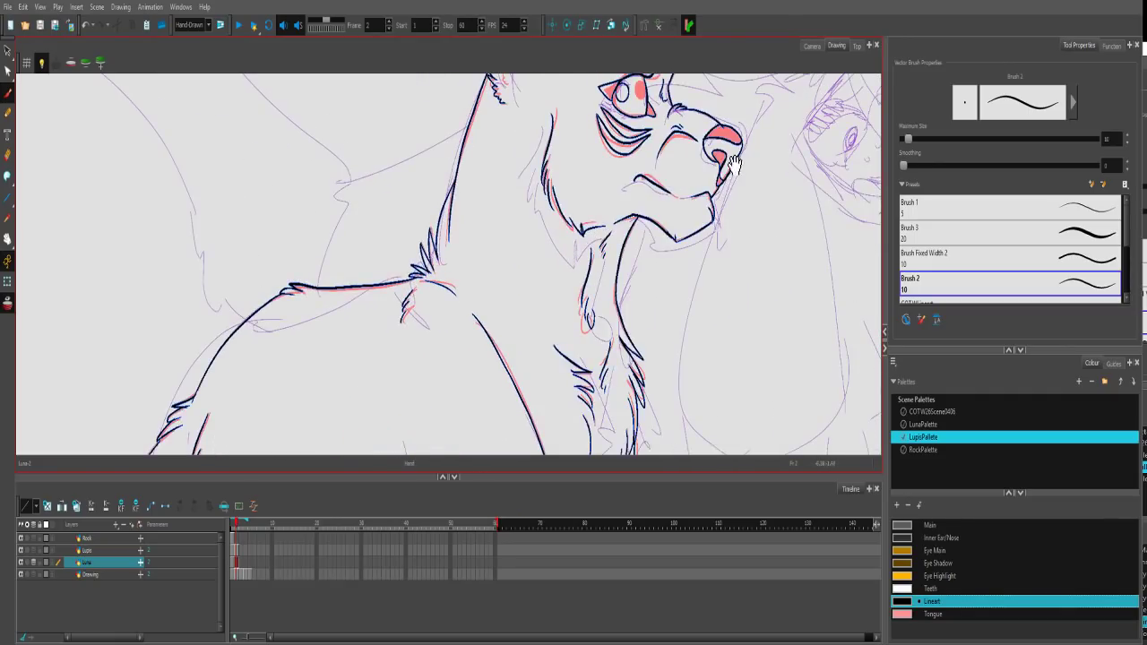
pyautogui.moveTo(733, 161); pyautogui.dragTo(523, 327)
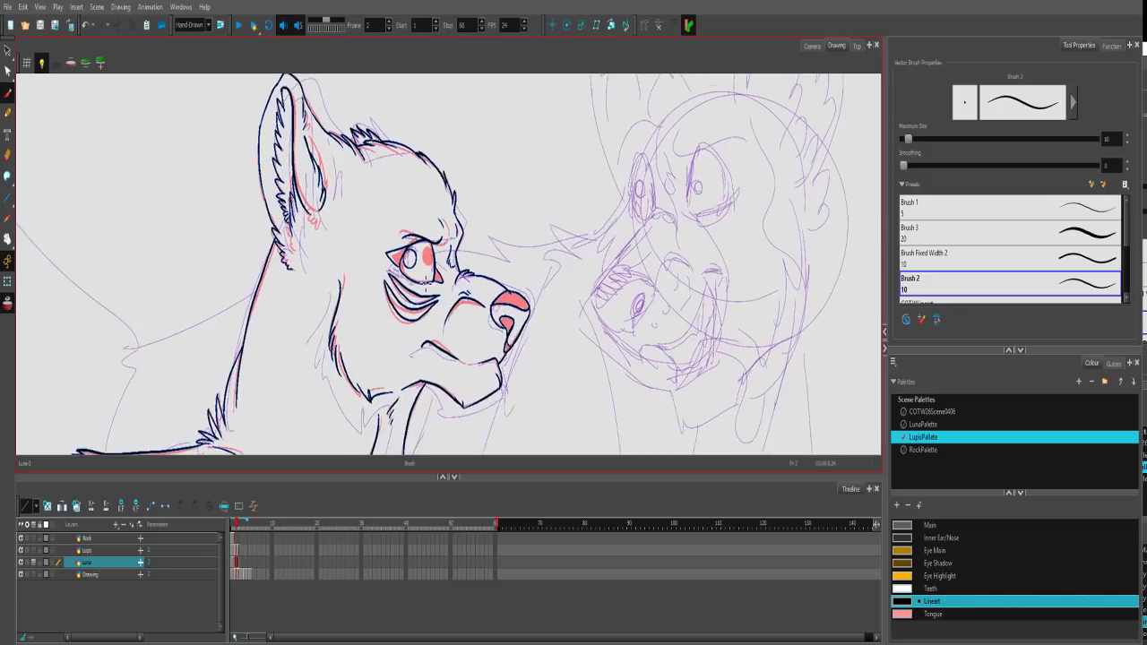
pyautogui.click(8, 177)
pyautogui.click(409, 259)
pyautogui.click(395, 257)
pyautogui.click(438, 278)
pyautogui.click(507, 301)
pyautogui.click(507, 326)
pyautogui.click(509, 347)
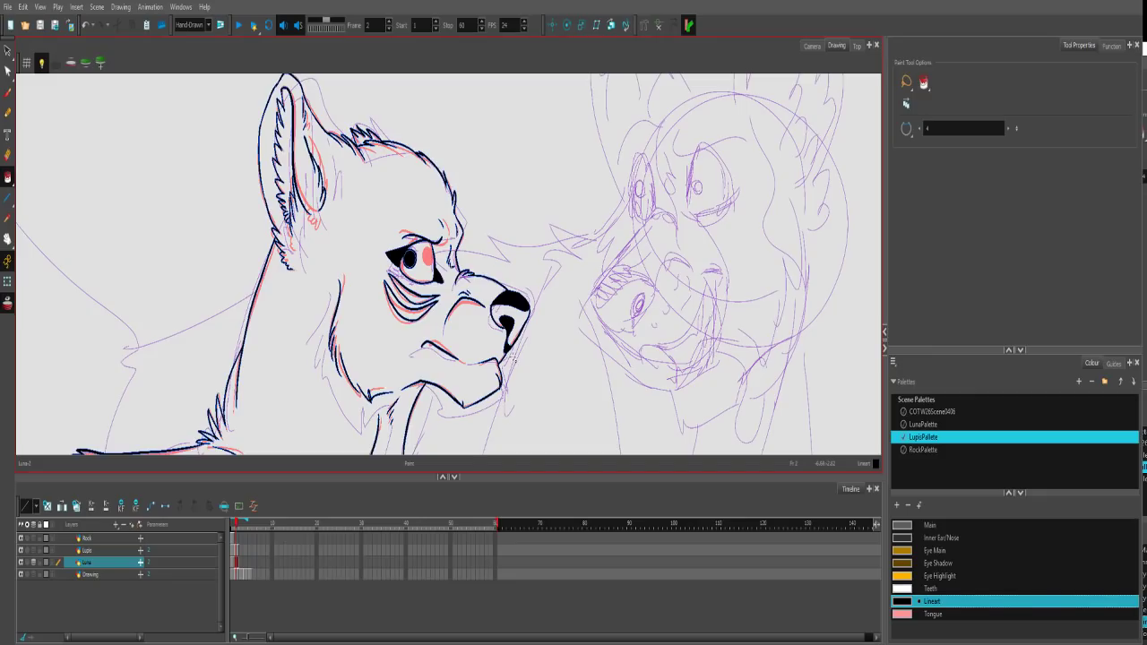
# Flip repeatedly between frames 1 and 2 to compare the wolves' poses and Luna's line art.
pyautogui.scroll(-6, 469, 304)
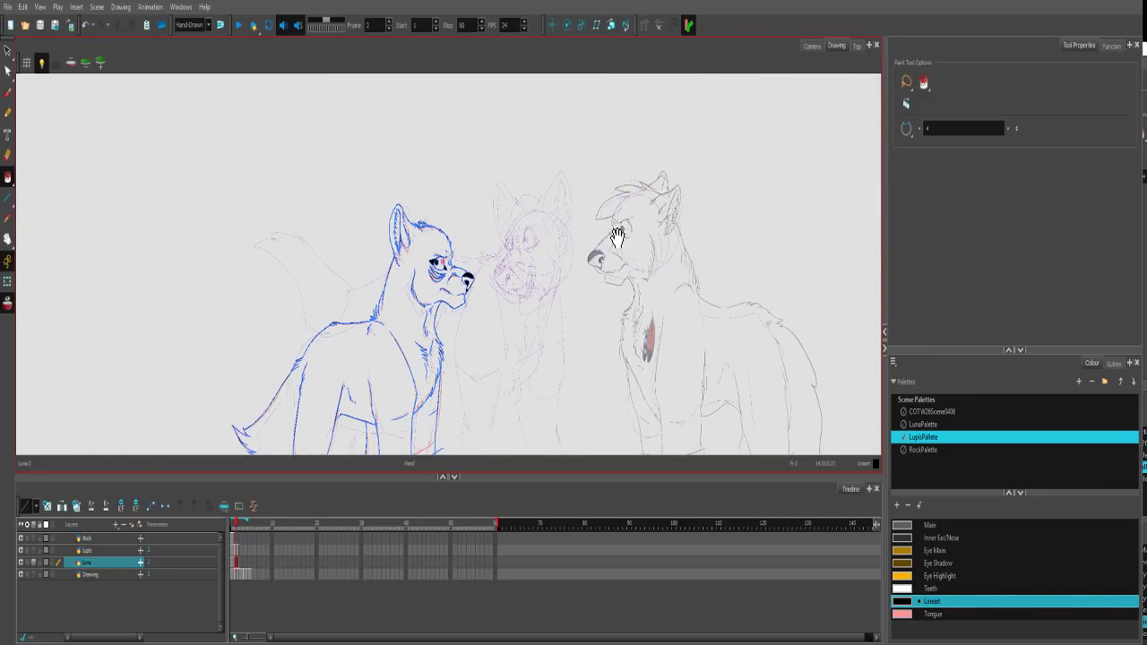
pyautogui.moveTo(619, 236); pyautogui.dragTo(570, 235)
pyautogui.click(233, 526)
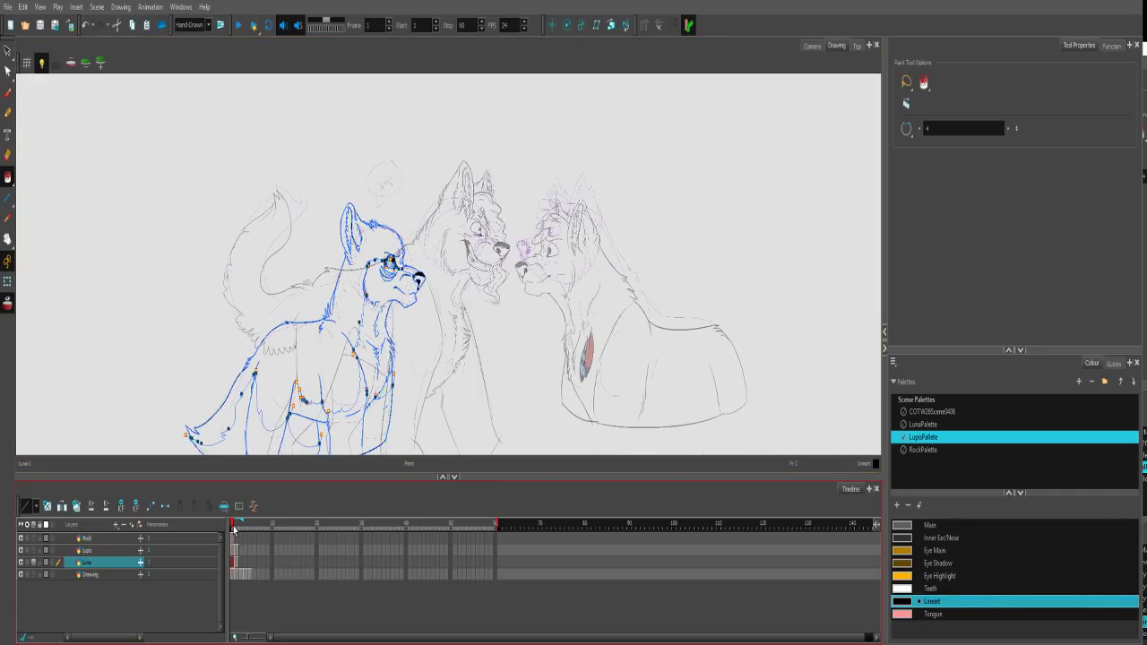
pyautogui.click(237, 526)
pyautogui.moveTo(237, 527); pyautogui.dragTo(234, 527)
pyautogui.click(236, 527)
pyautogui.click(233, 527)
pyautogui.moveTo(237, 522); pyautogui.dragTo(240, 521)
pyautogui.click(237, 527)
pyautogui.click(232, 527)
pyautogui.click(237, 527)
pyautogui.click(232, 527)
pyautogui.click(236, 527)
pyautogui.click(232, 527)
pyautogui.click(236, 527)
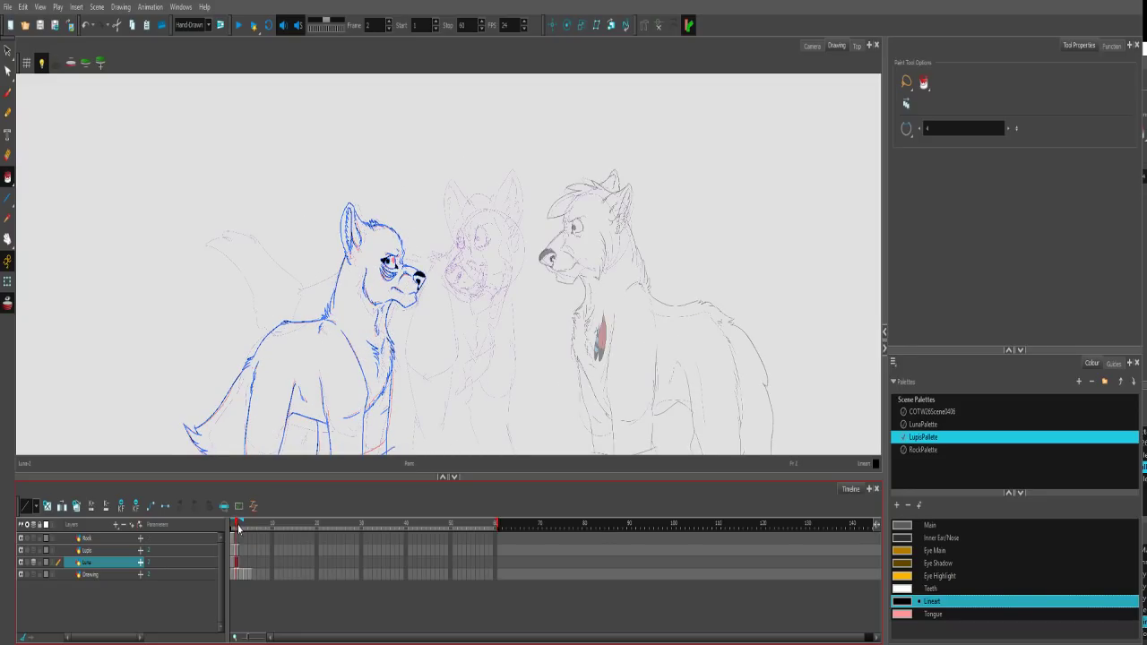
pyautogui.click(232, 527)
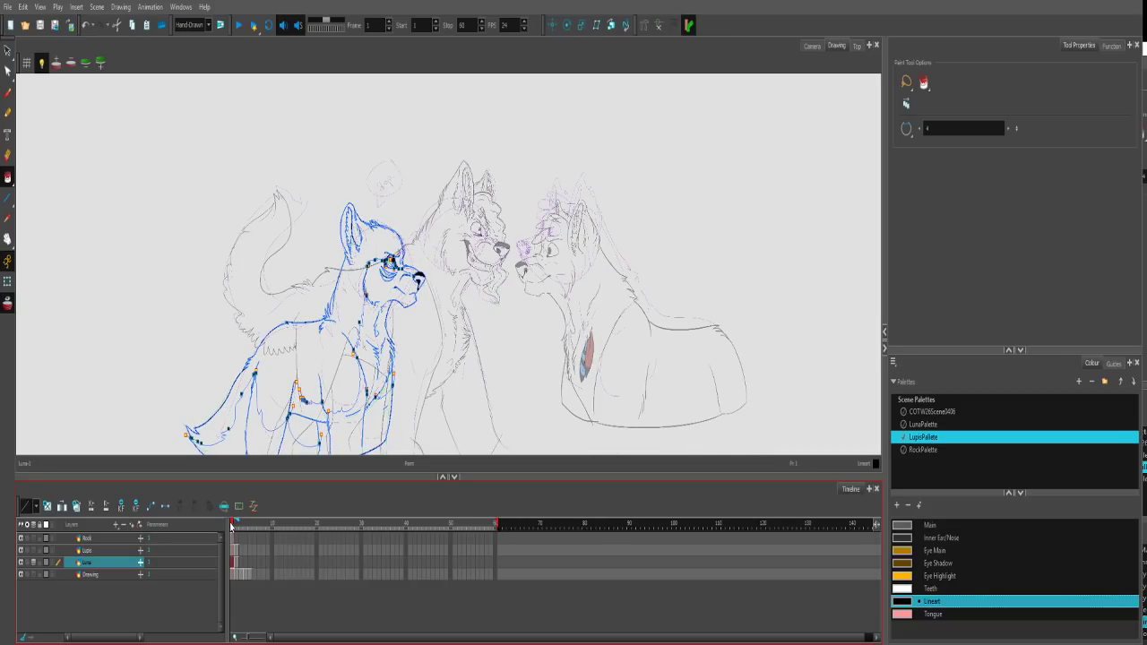
pyautogui.click(237, 526)
pyautogui.click(233, 526)
pyautogui.click(237, 526)
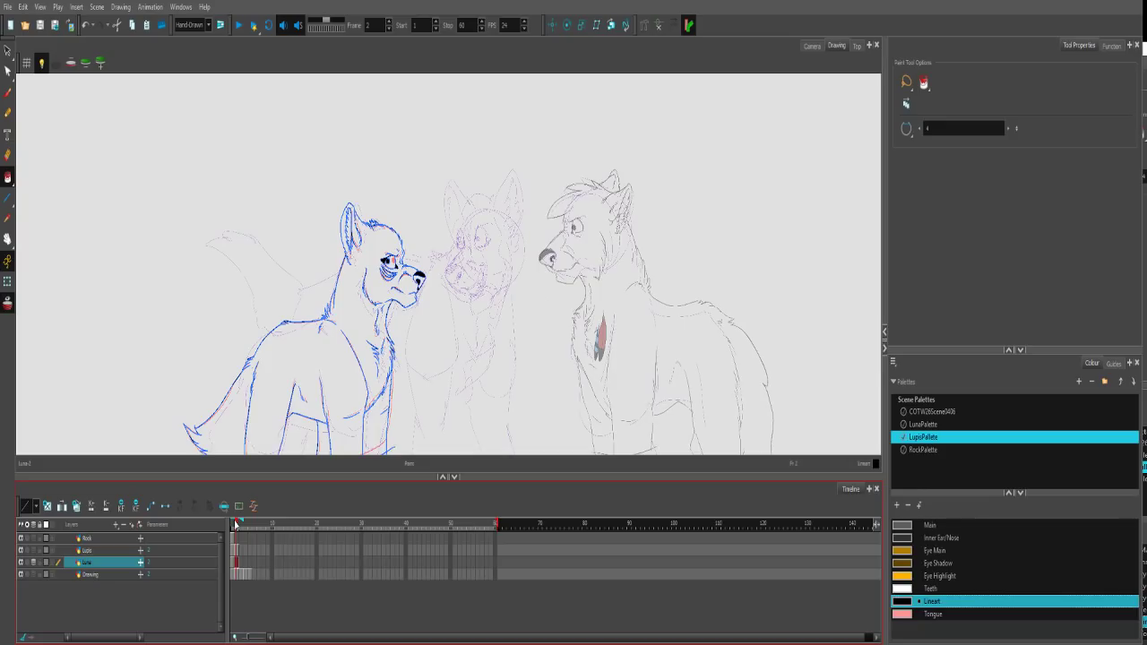
pyautogui.click(232, 526)
pyautogui.click(237, 526)
# Delete the pupil and iris inside the right-hand wolf's eye on frame 2.
pyautogui.click(236, 550)
pyautogui.scroll(7, 509, 266)
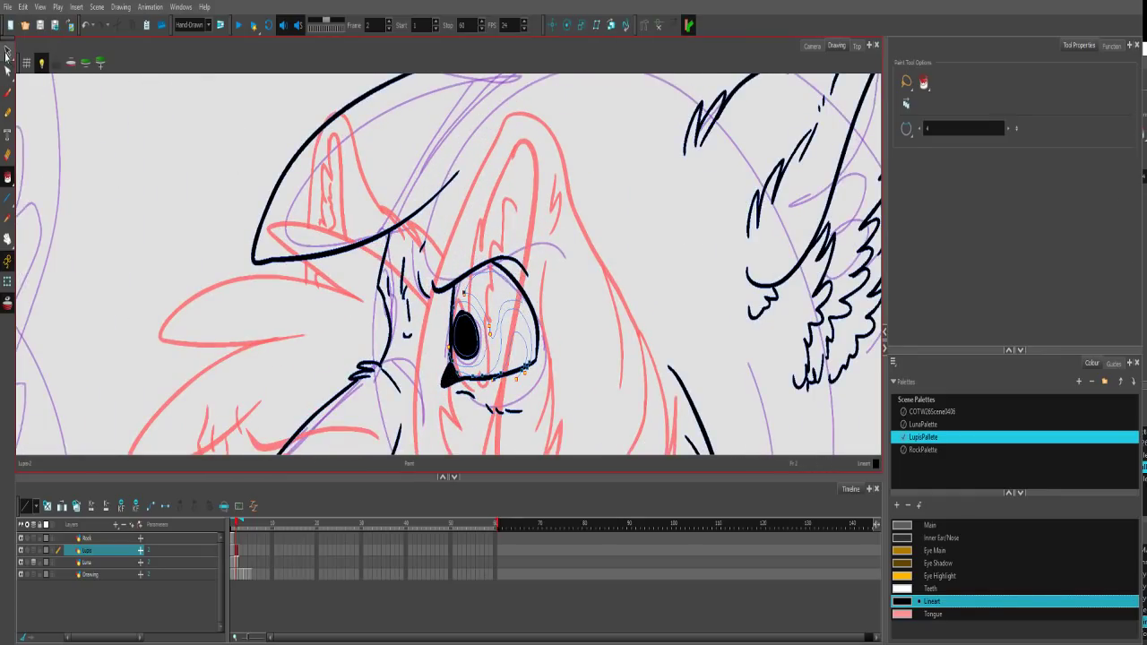
pyautogui.click(7, 53)
pyautogui.click(524, 333)
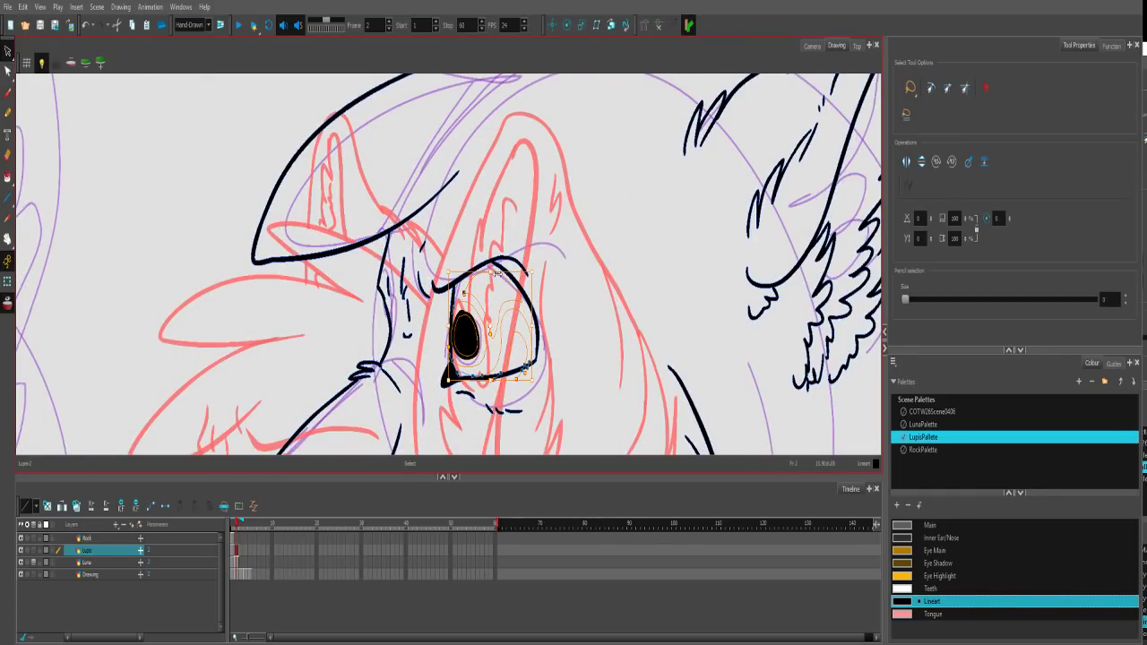
pyautogui.press('Delete')
# Draw a new oval pupil high in the right-hand wolf's eye, close its gaps with strokes and fill it with Lineart.
pyautogui.click(7, 91)
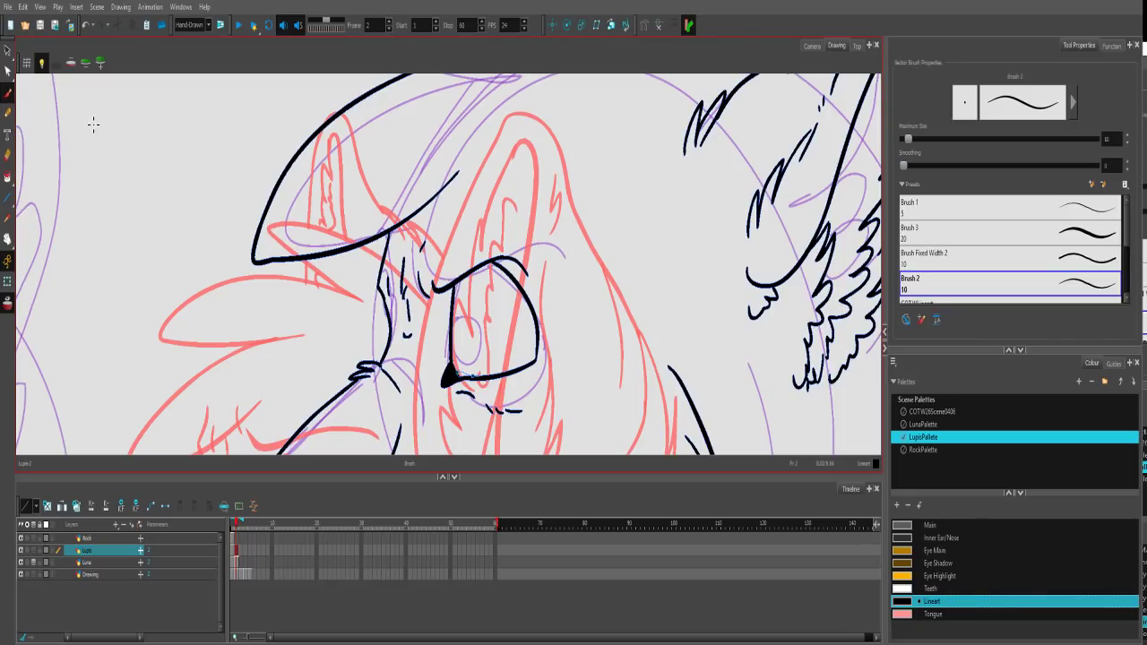
pyautogui.moveTo(516, 277)
pyautogui.mouseDown()
pyautogui.moveTo(497, 316)
pyautogui.moveTo(526, 304)
pyautogui.moveTo(519, 281)
pyautogui.moveTo(502, 329)
pyautogui.moveTo(509, 279)
pyautogui.mouseUp()
pyautogui.hotkey('ctrl', 'z')
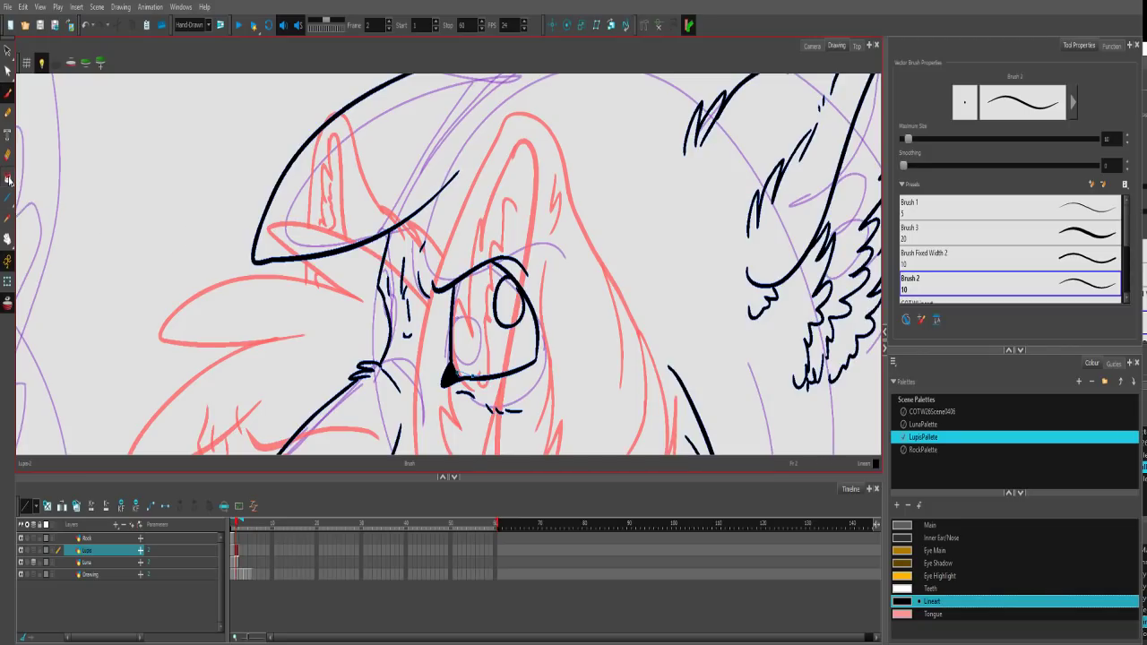
pyautogui.click(8, 176)
pyautogui.moveTo(495, 276)
pyautogui.mouseDown()
pyautogui.moveTo(497, 336)
pyautogui.moveTo(531, 330)
pyautogui.moveTo(535, 308)
pyautogui.moveTo(540, 343)
pyautogui.mouseUp()
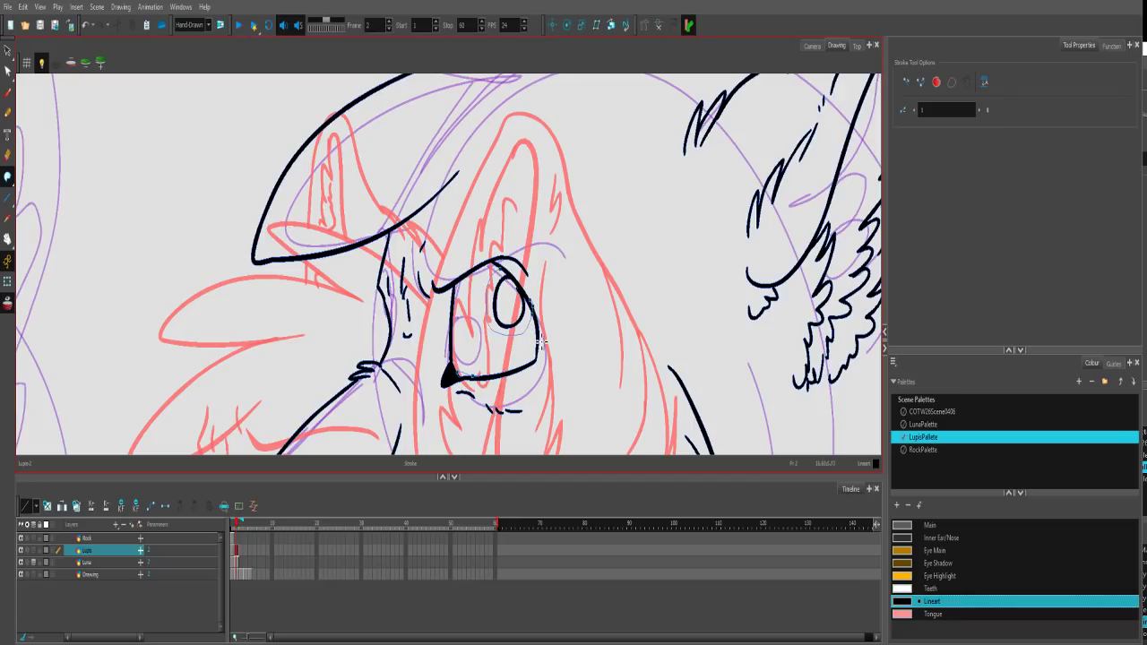
pyautogui.moveTo(466, 383)
pyautogui.mouseDown()
pyautogui.moveTo(479, 357)
pyautogui.moveTo(519, 354)
pyautogui.moveTo(483, 317)
pyautogui.mouseUp()
pyautogui.click(7, 176)
pyautogui.click(508, 305)
# Select the Rock layer's empty cell on frame 2 and turn off onion skin.
pyautogui.press('1')
pyautogui.press('1')
pyautogui.press('1')
pyautogui.press('1')
pyautogui.press('1')
pyautogui.press('1')
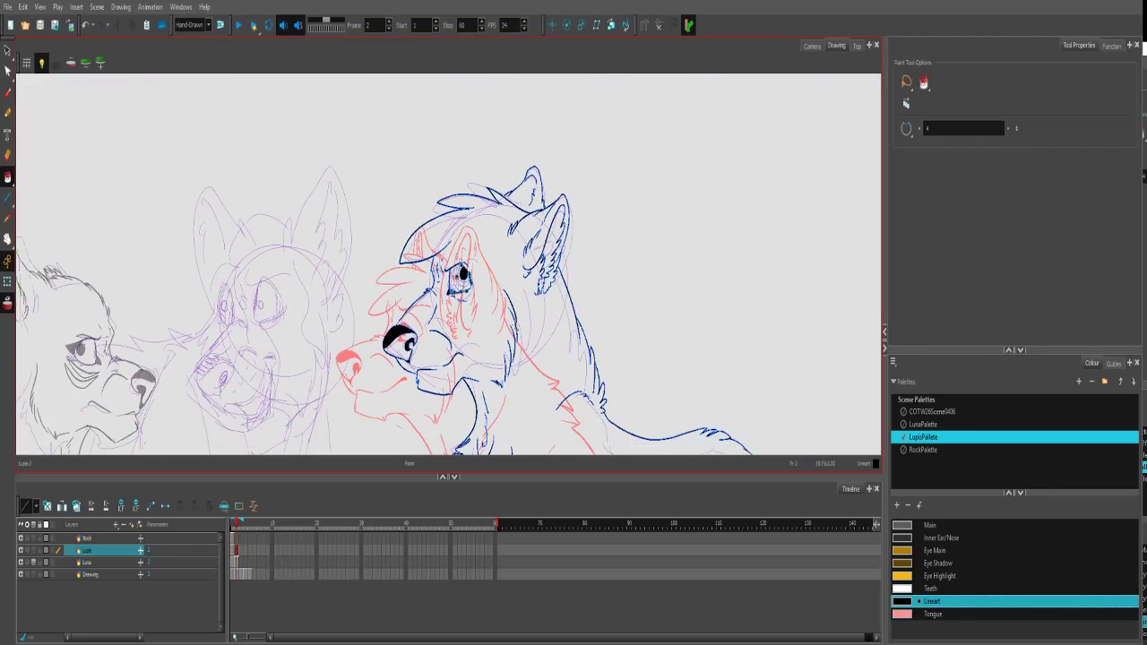
pyautogui.moveTo(489, 331); pyautogui.dragTo(561, 144)
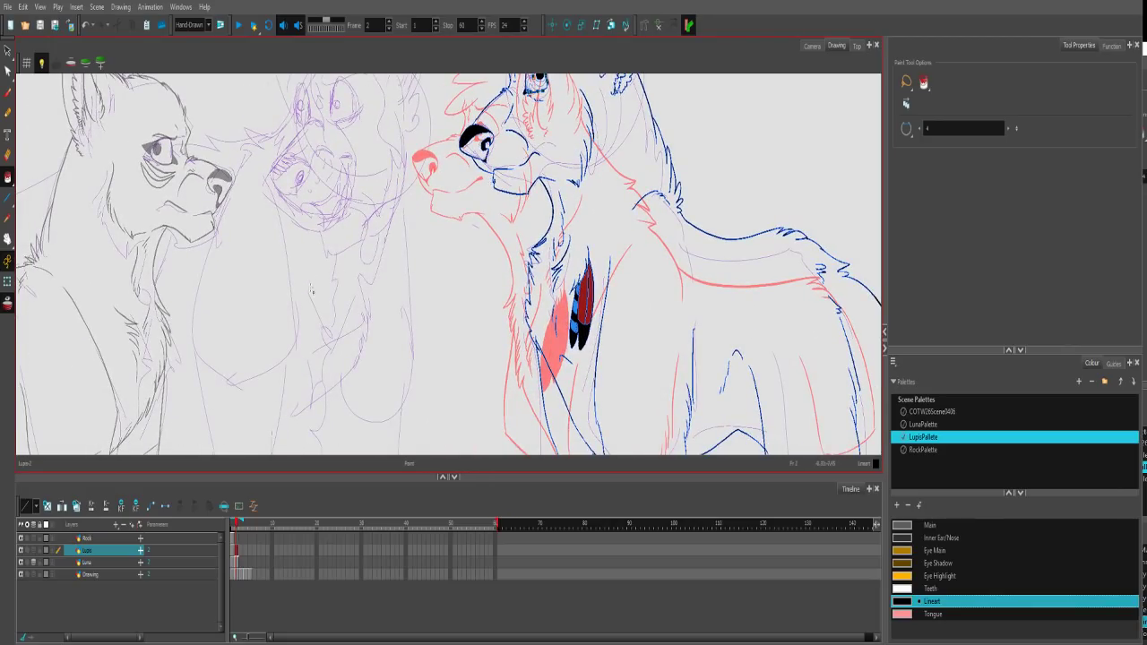
pyautogui.click(236, 538)
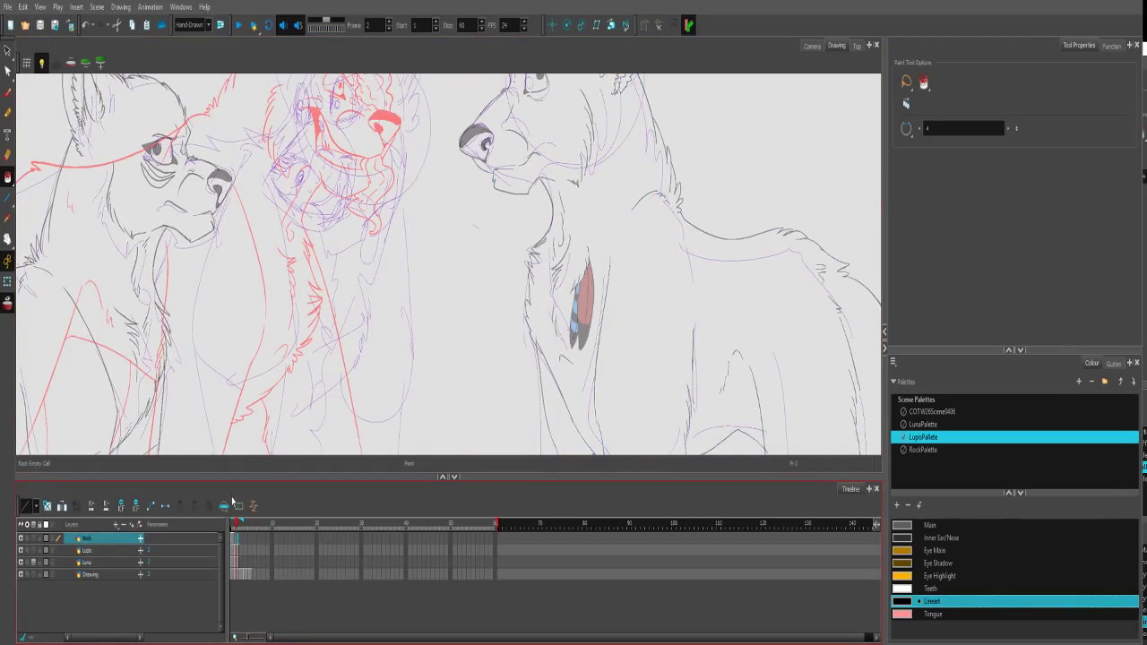
pyautogui.click(8, 303)
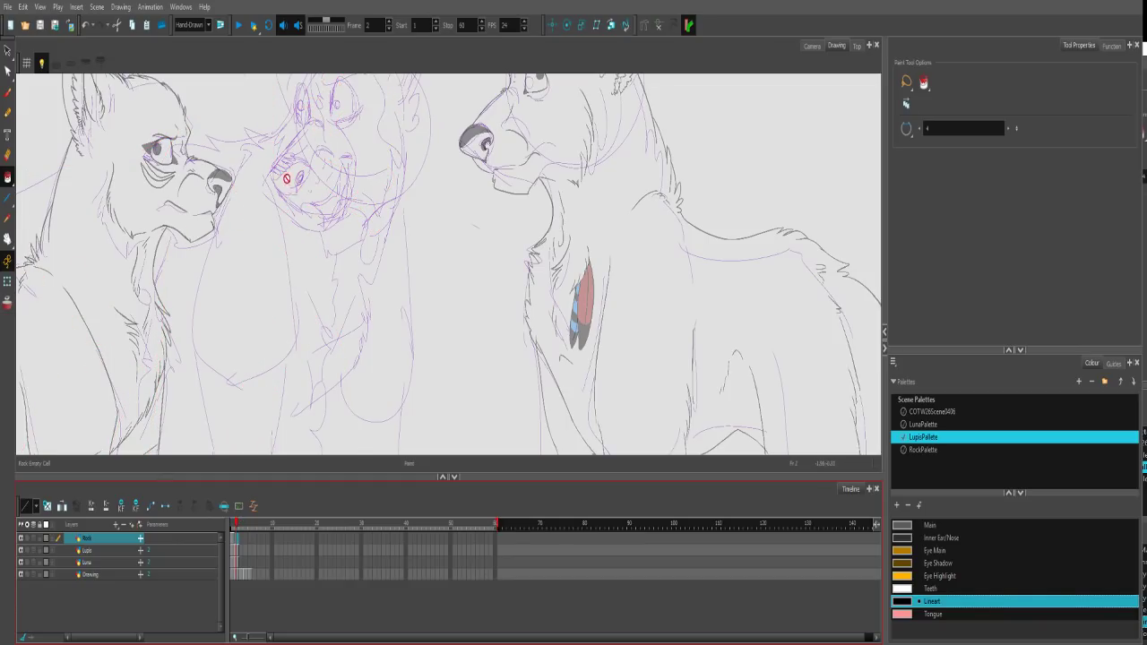
pyautogui.moveTo(289, 184); pyautogui.dragTo(333, 307)
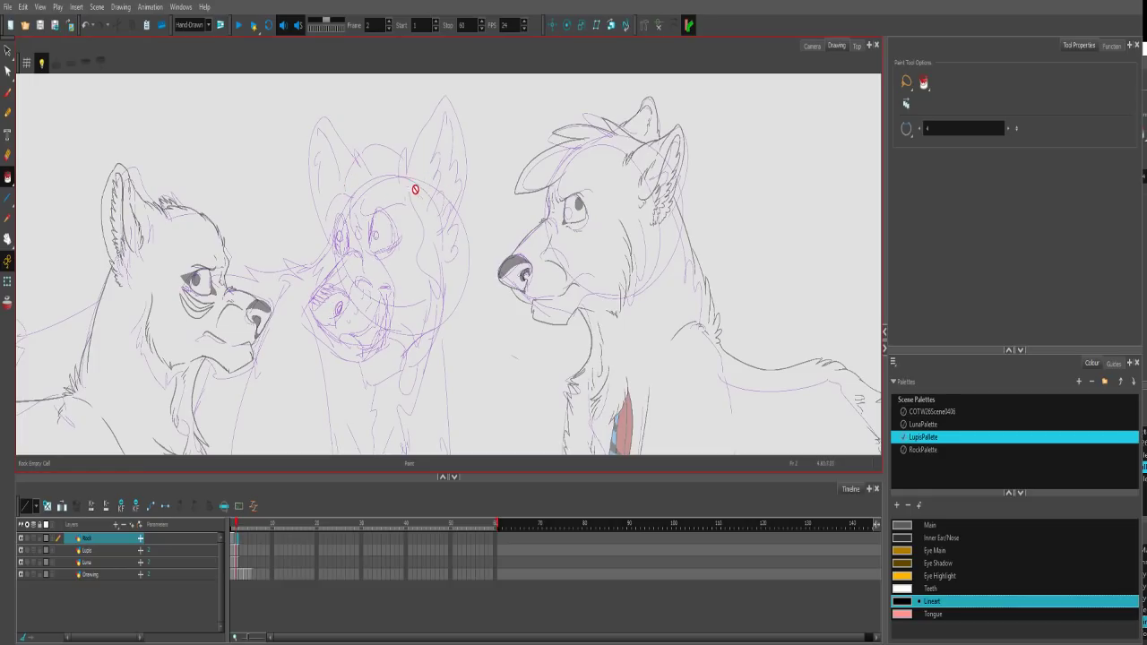
pyautogui.moveTo(275, 267); pyautogui.dragTo(381, 253)
pyautogui.click(8, 7)
pyautogui.click(27, 78)
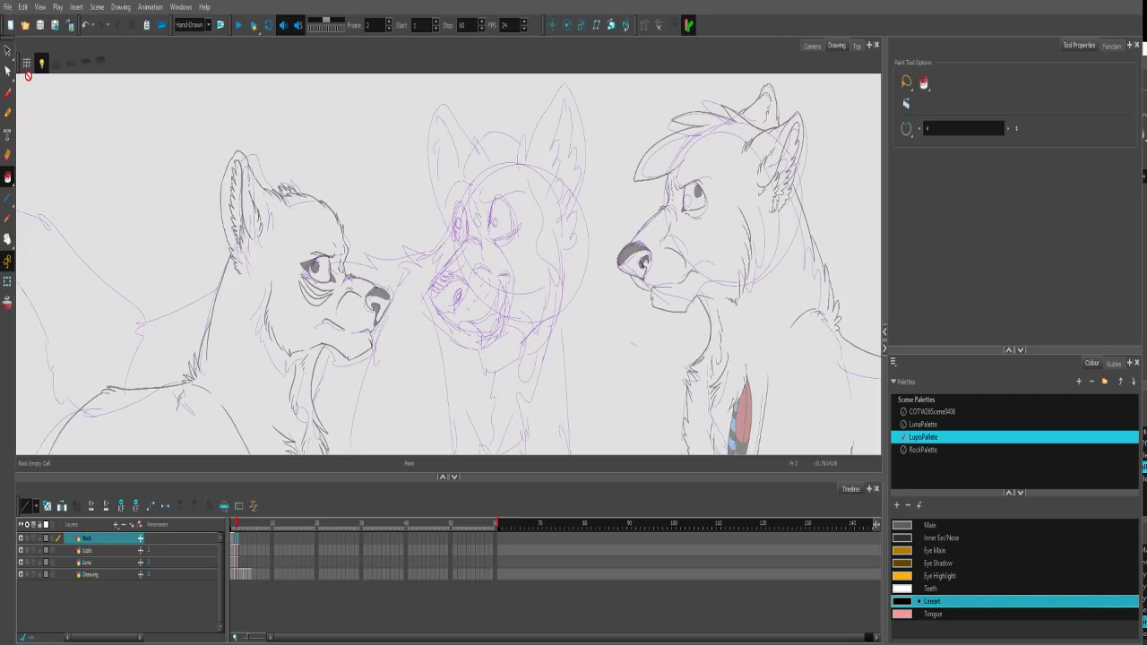
pyautogui.moveTo(493, 272); pyautogui.dragTo(475, 272)
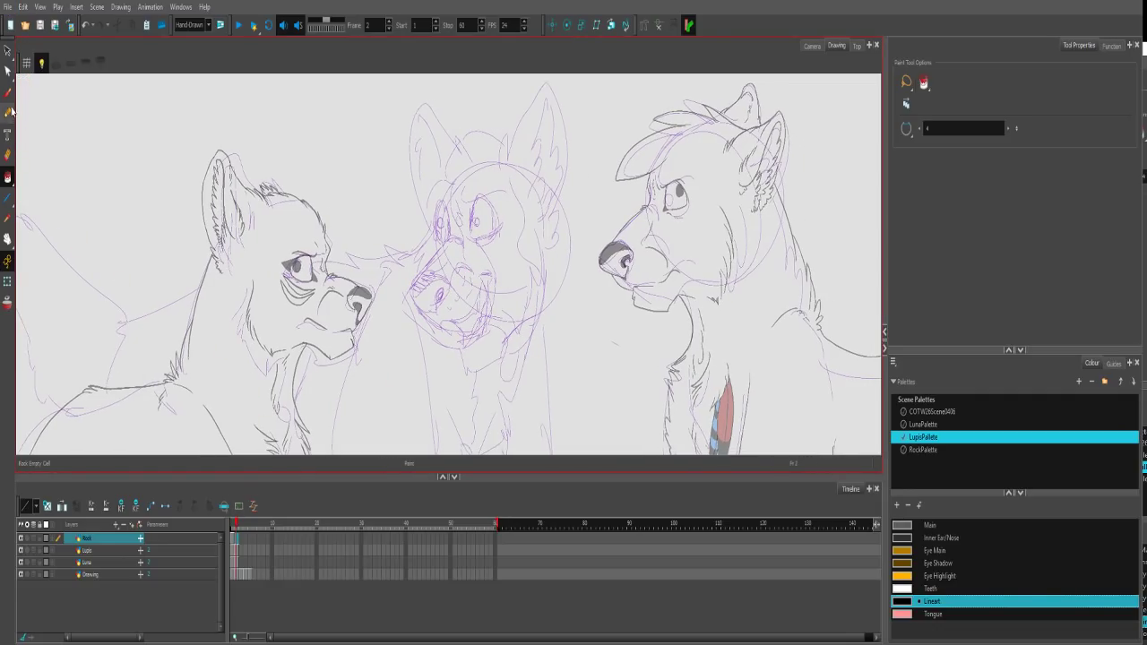
# Ink the outlines of Rock's two eyes over the rough sketch with Brush 2.
pyautogui.hotkey('alt', 'b')
pyautogui.scroll(5, 495, 289)
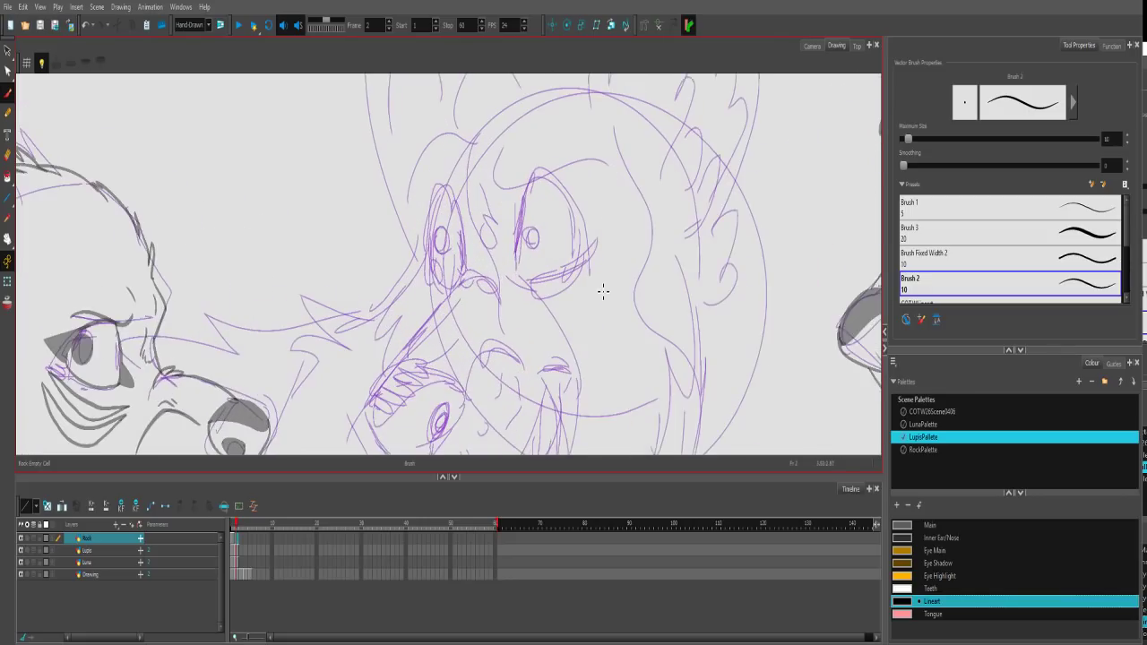
pyautogui.moveTo(464, 274)
pyautogui.mouseDown()
pyautogui.moveTo(432, 269)
pyautogui.moveTo(460, 303)
pyautogui.moveTo(463, 233)
pyautogui.moveTo(446, 199)
pyautogui.moveTo(424, 240)
pyautogui.moveTo(447, 295)
pyautogui.mouseUp()
pyautogui.hotkey('ctrl', 'z')
pyautogui.hotkey('ctrl', 'z')
pyautogui.moveTo(537, 286)
pyautogui.mouseDown()
pyautogui.moveTo(550, 199)
pyautogui.moveTo(588, 194)
pyautogui.moveTo(624, 270)
pyautogui.moveTo(537, 296)
pyautogui.moveTo(544, 273)
pyautogui.moveTo(554, 296)
pyautogui.moveTo(537, 272)
pyautogui.mouseUp()
pyautogui.hotkey('ctrl', 'z')
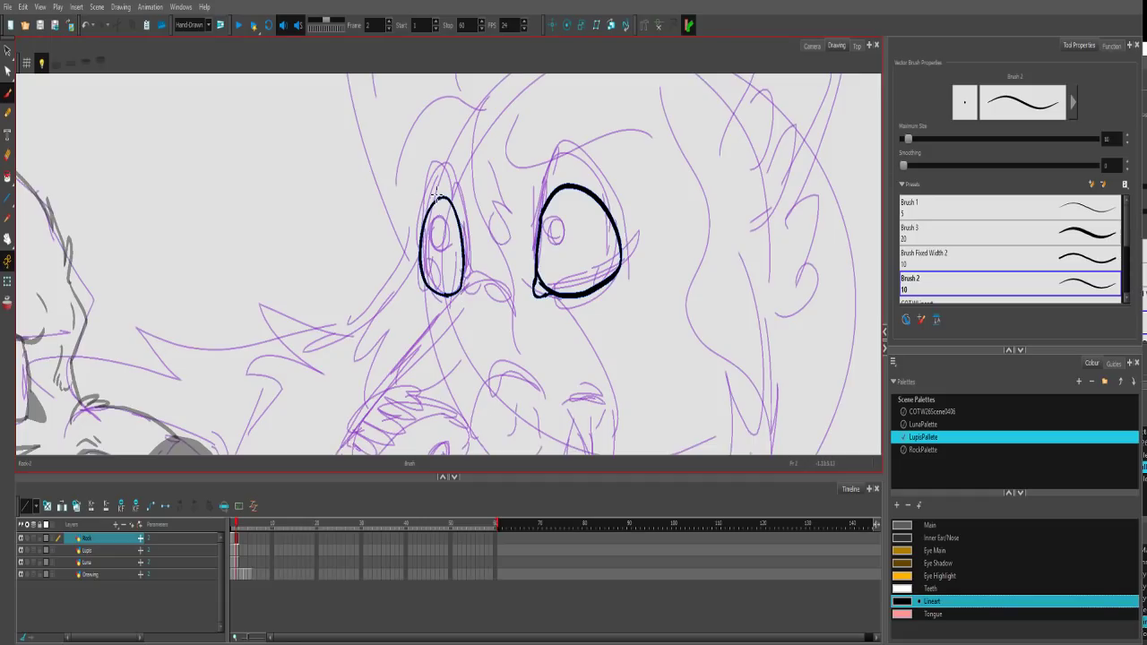
# Ink the brow lines above Rock's eyes and the small ovals inside both eyes.
pyautogui.moveTo(421, 201); pyautogui.dragTo(470, 154)
pyautogui.moveTo(622, 176)
pyautogui.mouseDown()
pyautogui.moveTo(542, 172)
pyautogui.moveTo(527, 196)
pyautogui.mouseUp()
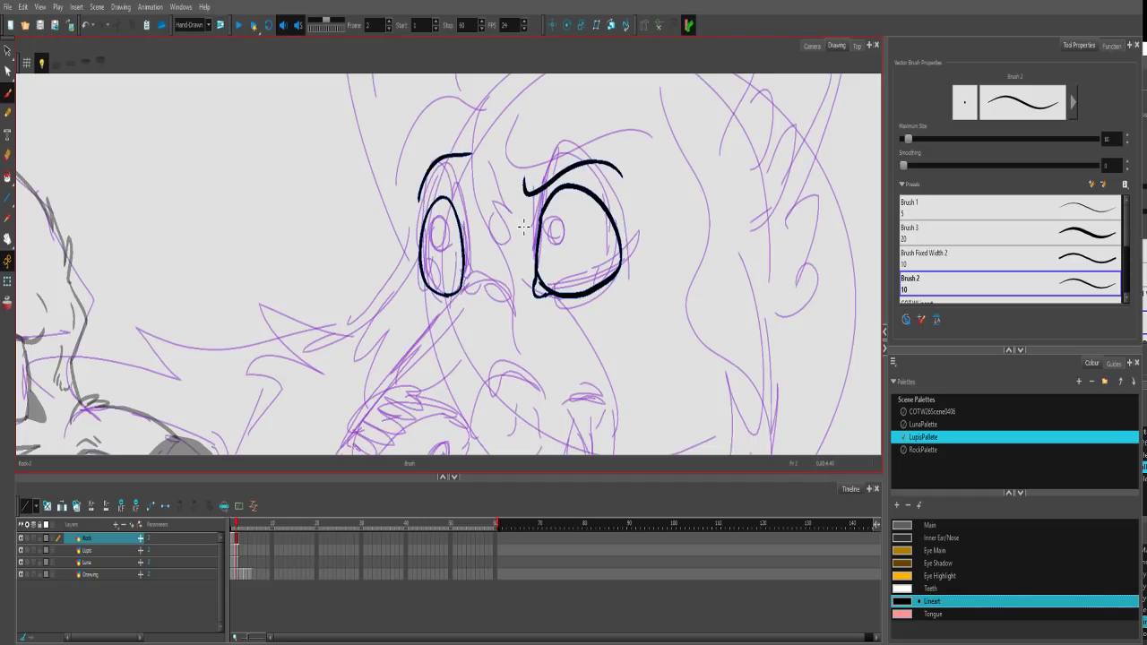
pyautogui.moveTo(435, 256)
pyautogui.mouseDown()
pyautogui.moveTo(427, 271)
pyautogui.moveTo(445, 246)
pyautogui.mouseUp()
pyautogui.scroll(-4, 453, 247)
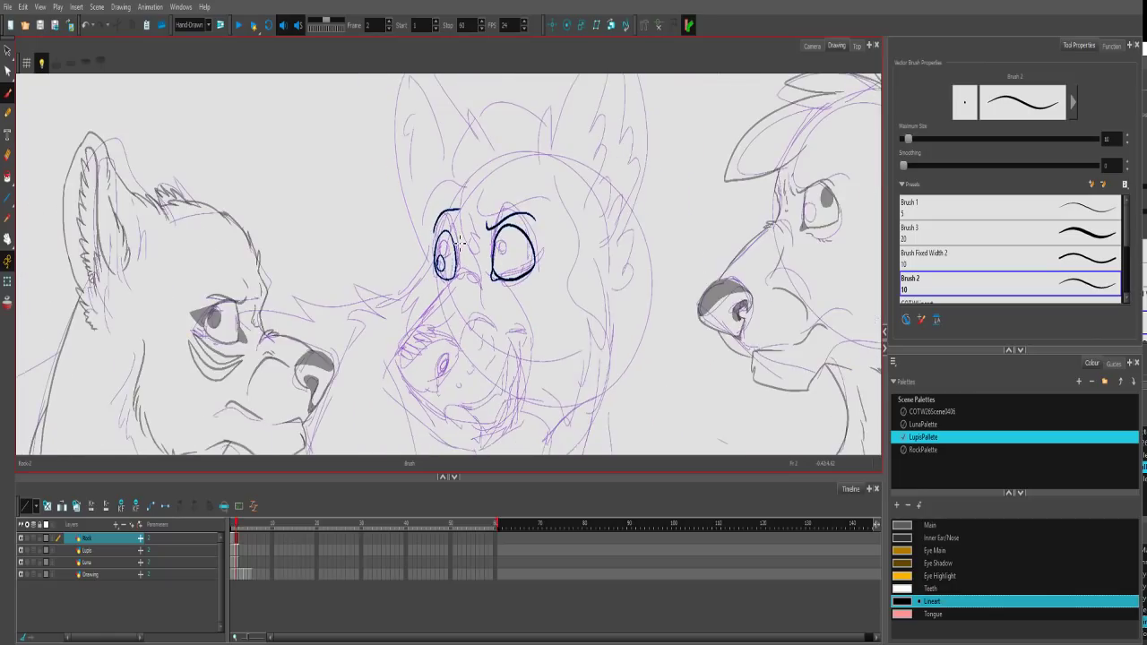
pyautogui.scroll(1, 446, 253)
pyautogui.moveTo(445, 262)
pyautogui.mouseDown()
pyautogui.moveTo(443, 253)
pyautogui.moveTo(448, 272)
pyautogui.moveTo(492, 269)
pyautogui.mouseUp()
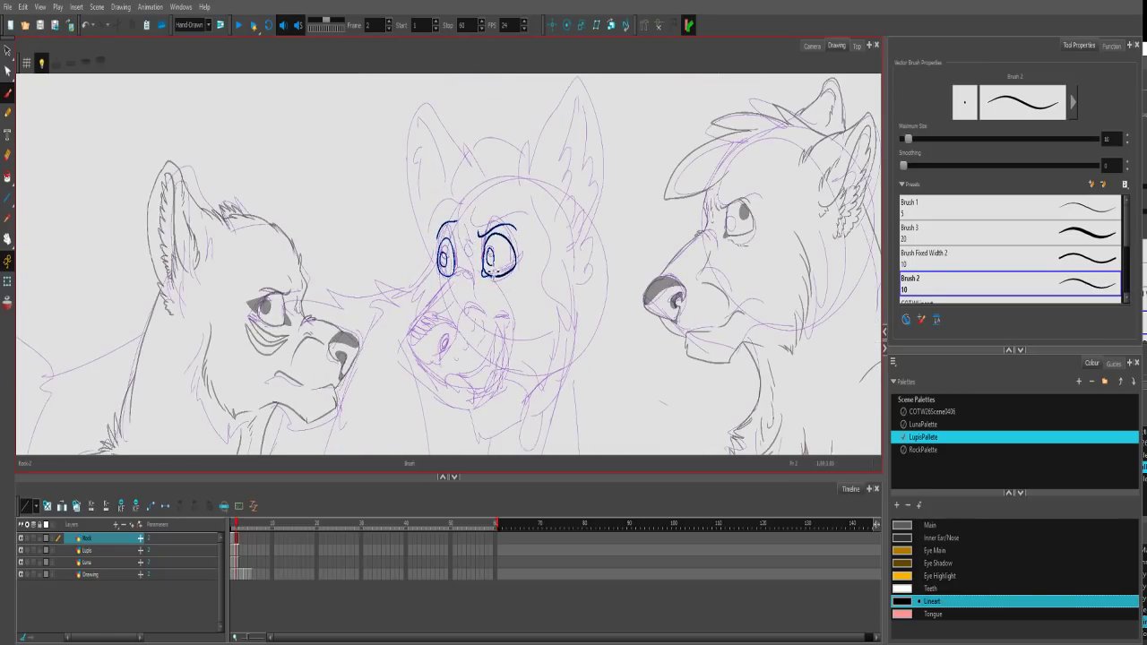
# Erase the rounded bottom of Rock's larger eye below its slanted lower lid.
pyautogui.scroll(3, 500, 284)
pyautogui.click(8, 154)
pyautogui.moveTo(588, 283)
pyautogui.mouseDown()
pyautogui.moveTo(587, 269)
pyautogui.moveTo(535, 294)
pyautogui.moveTo(593, 260)
pyautogui.mouseUp()
pyautogui.click(8, 93)
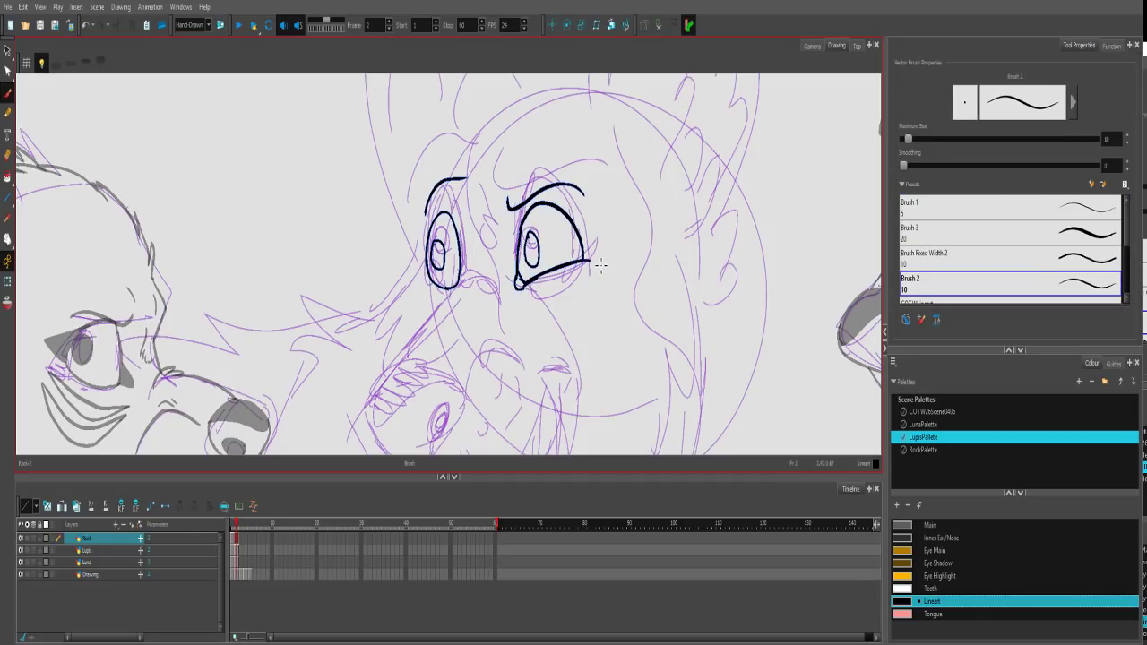
# Ink a slanted lower lid on Rock's narrower eye and erase the old curve beneath it.
pyautogui.moveTo(462, 284); pyautogui.dragTo(424, 276)
pyautogui.hotkey('ctrl', 'z')
pyautogui.click(8, 154)
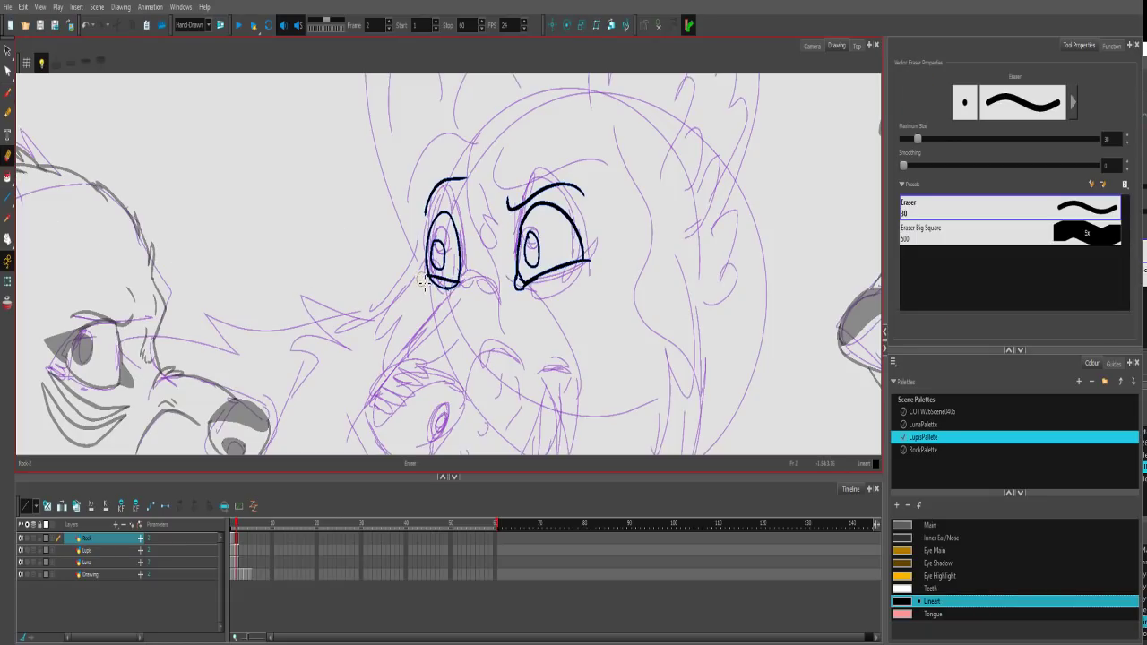
pyautogui.moveTo(437, 293); pyautogui.dragTo(461, 291)
# Ink the short fur strokes across the top of Rock's muzzle between the eyes.
pyautogui.click(7, 92)
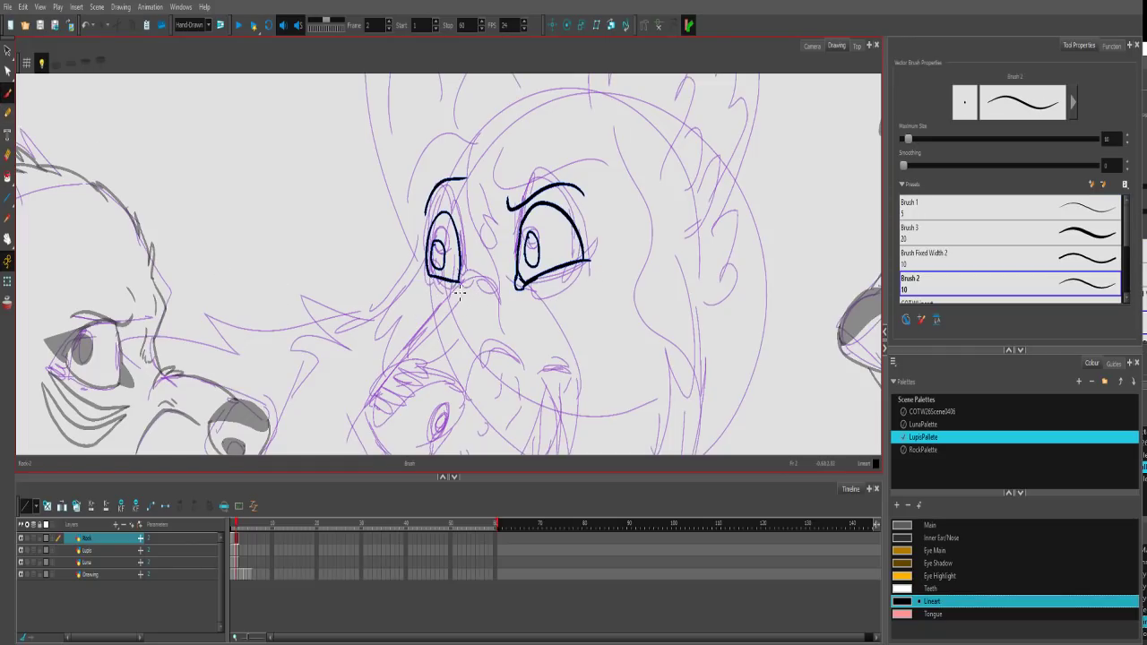
pyautogui.moveTo(501, 285)
pyautogui.mouseDown()
pyautogui.moveTo(482, 272)
pyautogui.moveTo(461, 280)
pyautogui.moveTo(464, 298)
pyautogui.mouseUp()
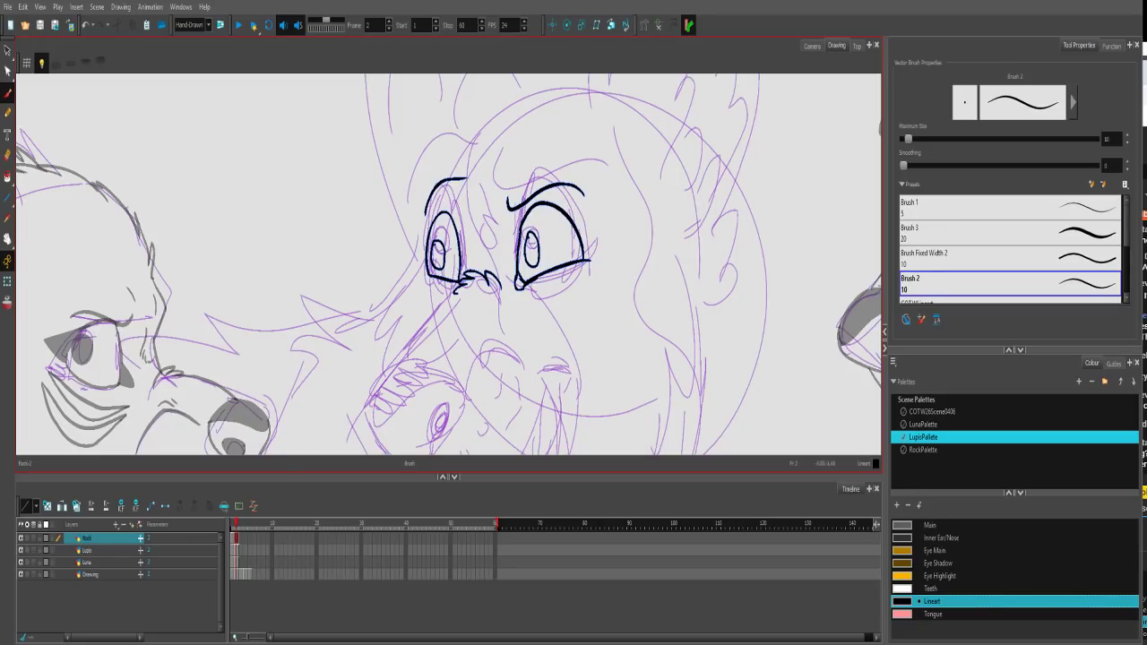
# Ink Rock's muzzle bridge, the nose outline with its nostril, and the curved line across the nose.
pyautogui.scroll(3, 614, 257)
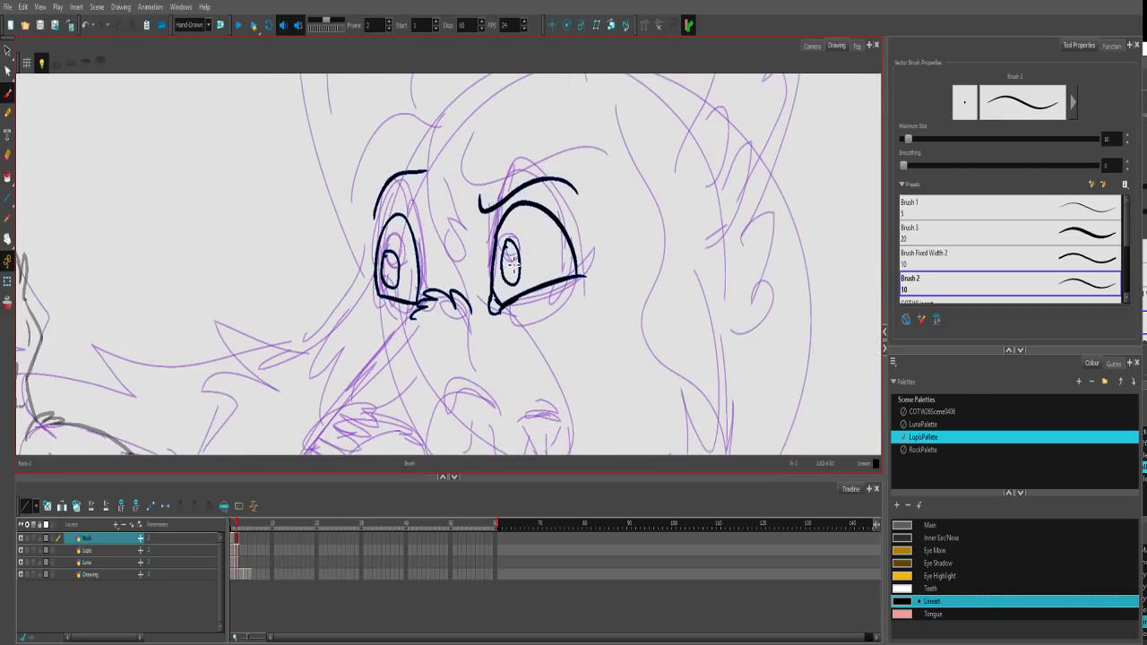
pyautogui.moveTo(447, 351)
pyautogui.mouseDown()
pyautogui.moveTo(481, 235)
pyautogui.moveTo(352, 320)
pyautogui.moveTo(354, 339)
pyautogui.moveTo(390, 337)
pyautogui.moveTo(454, 217)
pyautogui.moveTo(520, 266)
pyautogui.mouseUp()
pyautogui.hotkey('ctrl', 'z')
pyautogui.moveTo(405, 216)
pyautogui.mouseDown()
pyautogui.moveTo(519, 285)
pyautogui.moveTo(516, 268)
pyautogui.moveTo(488, 331)
pyautogui.moveTo(496, 292)
pyautogui.moveTo(486, 286)
pyautogui.moveTo(456, 319)
pyautogui.moveTo(387, 250)
pyautogui.moveTo(383, 319)
pyautogui.moveTo(396, 230)
pyautogui.moveTo(373, 287)
pyautogui.moveTo(396, 345)
pyautogui.moveTo(495, 401)
pyautogui.moveTo(446, 387)
pyautogui.moveTo(429, 363)
pyautogui.mouseUp()
pyautogui.hotkey('ctrl', 'z')
pyautogui.hotkey('ctrl', 'z')
pyautogui.moveTo(491, 319); pyautogui.dragTo(444, 374)
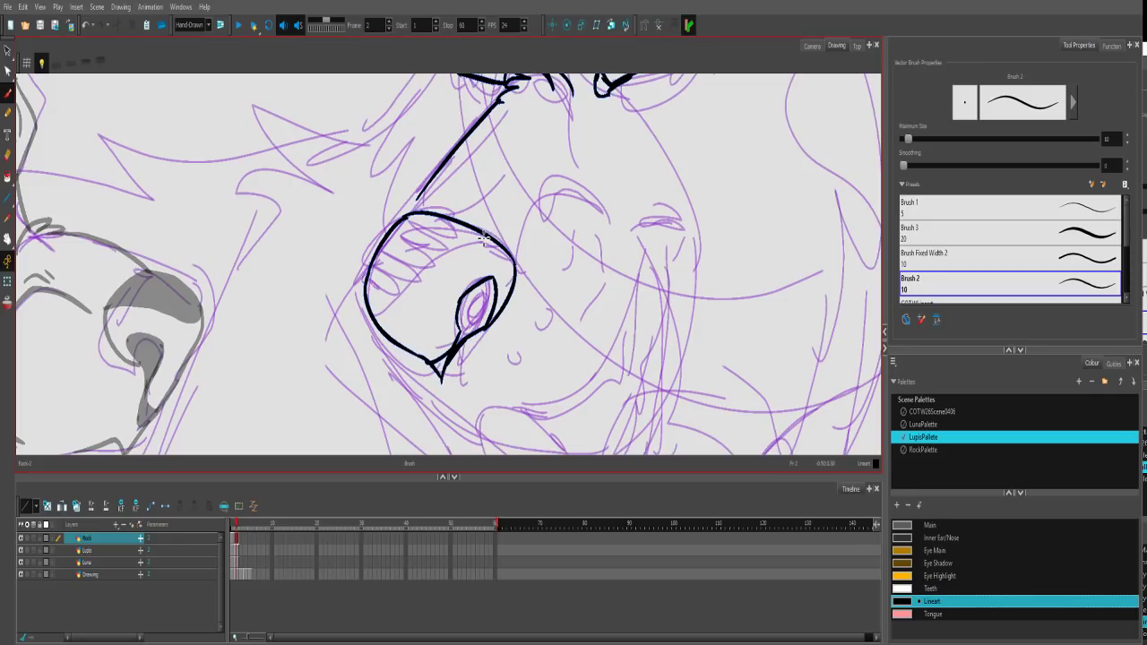
pyautogui.moveTo(513, 259)
pyautogui.mouseDown()
pyautogui.moveTo(457, 259)
pyautogui.moveTo(417, 268)
pyautogui.moveTo(421, 279)
pyautogui.moveTo(372, 271)
pyautogui.moveTo(365, 302)
pyautogui.mouseUp()
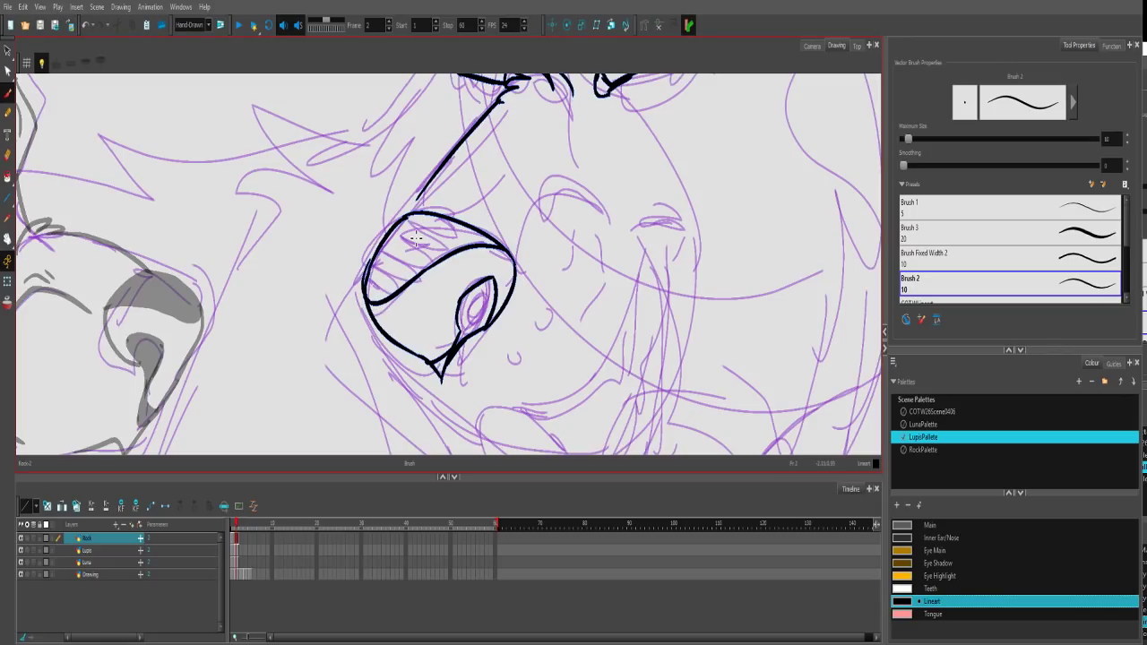
# Ink small fur strokes where the muzzle meets the nose and the fur edge of Rock's far cheek.
pyautogui.moveTo(414, 192); pyautogui.dragTo(400, 298)
pyautogui.moveTo(494, 216); pyautogui.dragTo(466, 302)
pyautogui.press('1')
pyautogui.press('1')
pyautogui.press('1')
pyautogui.hotkey('ctrl', 'z')
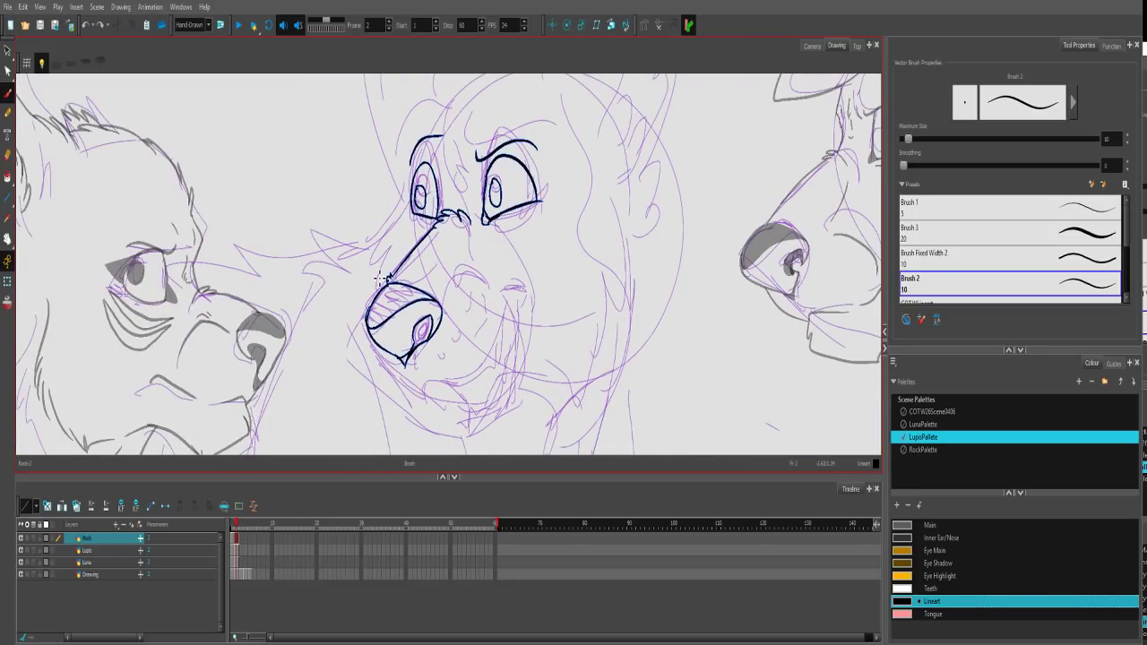
pyautogui.moveTo(363, 208)
pyautogui.mouseDown()
pyautogui.moveTo(412, 187)
pyautogui.moveTo(419, 276)
pyautogui.moveTo(362, 362)
pyautogui.moveTo(386, 346)
pyautogui.moveTo(366, 375)
pyautogui.moveTo(378, 367)
pyautogui.moveTo(357, 440)
pyautogui.moveTo(352, 178)
pyautogui.mouseUp()
pyautogui.press('2')
pyautogui.press('2')
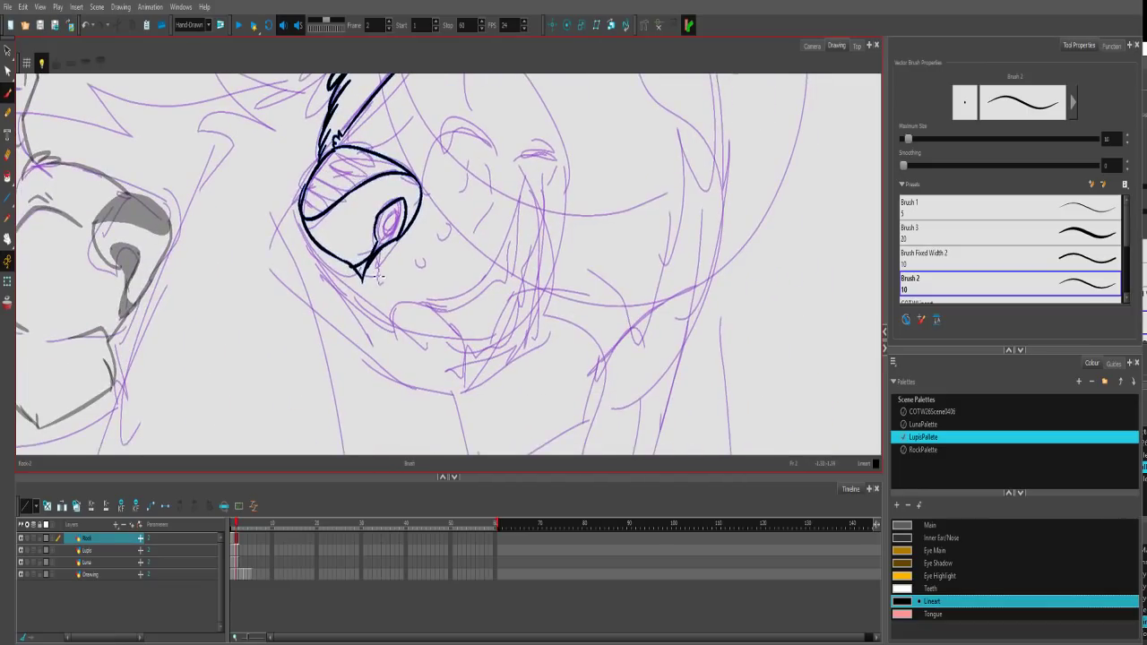
# Ink Rock's upper lip, the mouth line with its corner crease, and the rounded top of the muzzle pad.
pyautogui.moveTo(317, 246)
pyautogui.mouseDown()
pyautogui.moveTo(394, 322)
pyautogui.moveTo(399, 305)
pyautogui.moveTo(457, 295)
pyautogui.mouseUp()
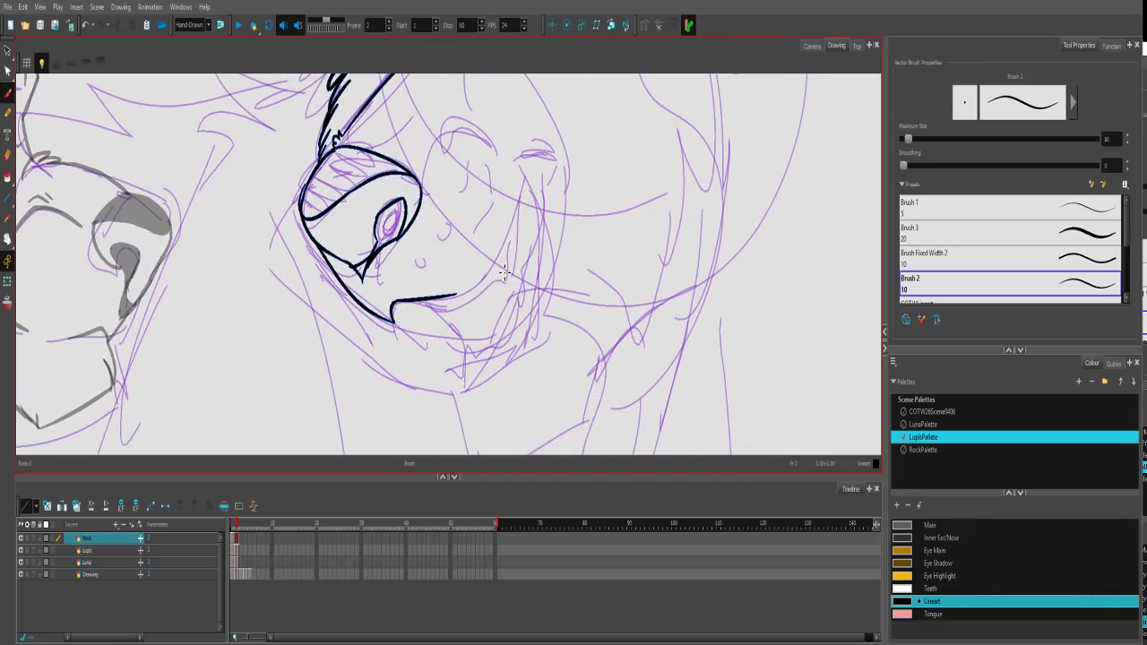
pyautogui.moveTo(361, 279)
pyautogui.mouseDown()
pyautogui.moveTo(368, 285)
pyautogui.moveTo(382, 243)
pyautogui.mouseUp()
pyautogui.moveTo(584, 248); pyautogui.dragTo(543, 303)
pyautogui.moveTo(426, 349)
pyautogui.mouseDown()
pyautogui.moveTo(445, 328)
pyautogui.moveTo(488, 199)
pyautogui.moveTo(470, 204)
pyautogui.moveTo(467, 181)
pyautogui.mouseUp()
pyautogui.moveTo(385, 238); pyautogui.dragTo(466, 222)
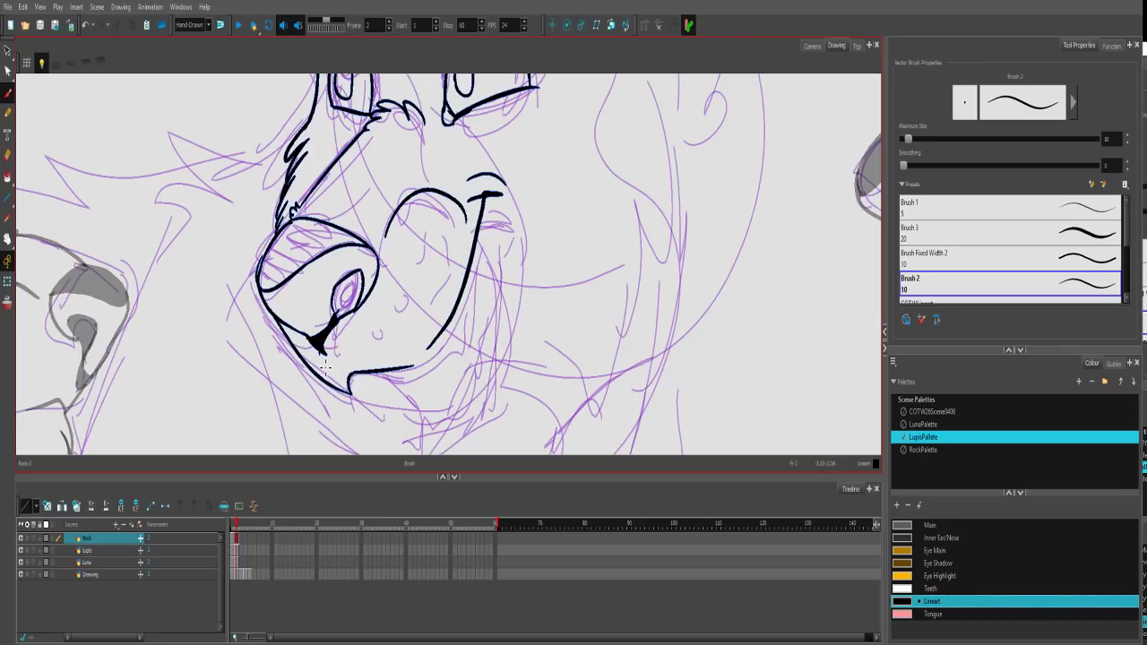
# Ink Rock's chin below the mouth and the jaw line running back towards the near cheek.
pyautogui.press('1')
pyautogui.press('1')
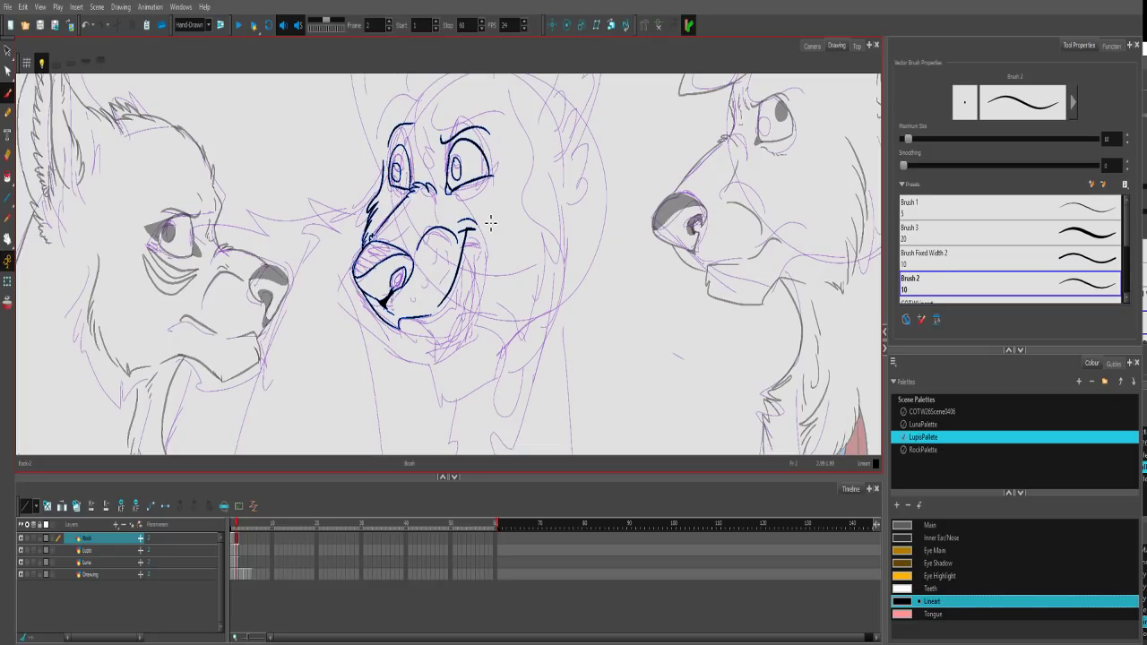
pyautogui.press('2')
pyautogui.press('2')
pyautogui.moveTo(428, 381)
pyautogui.mouseDown()
pyautogui.moveTo(411, 230)
pyautogui.moveTo(404, 330)
pyautogui.moveTo(404, 313)
pyautogui.mouseUp()
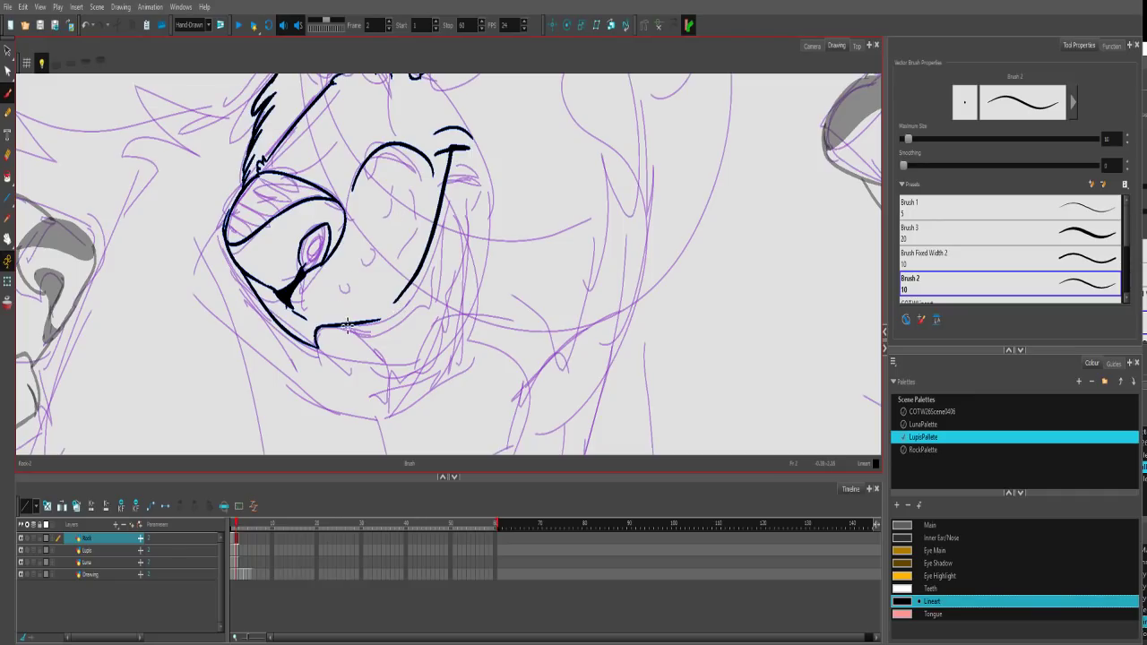
pyautogui.moveTo(344, 329); pyautogui.dragTo(379, 408)
pyautogui.hotkey('ctrl', 'z')
pyautogui.press('space')
pyautogui.moveTo(456, 185)
pyautogui.mouseDown()
pyautogui.moveTo(418, 368)
pyautogui.moveTo(397, 269)
pyautogui.mouseUp()
pyautogui.press('1')
pyautogui.press('1')
pyautogui.press('1')
pyautogui.press('space')
pyautogui.press('2')
pyautogui.press('2')
pyautogui.press('2')
pyautogui.moveTo(319, 294)
pyautogui.mouseDown()
pyautogui.moveTo(343, 345)
pyautogui.moveTo(451, 272)
pyautogui.moveTo(513, 260)
pyautogui.mouseUp()
# Ink layered fur strokes down the edge of Rock's near cheek.
pyautogui.press('space')
pyautogui.moveTo(468, 224); pyautogui.dragTo(395, 328)
pyautogui.moveTo(448, 153); pyautogui.dragTo(489, 250)
pyautogui.moveTo(474, 208); pyautogui.dragTo(497, 313)
pyautogui.moveTo(475, 256); pyautogui.dragTo(486, 361)
pyautogui.moveTo(471, 292); pyautogui.dragTo(458, 383)
pyautogui.moveTo(456, 341); pyautogui.dragTo(454, 384)
pyautogui.moveTo(439, 366); pyautogui.dragTo(453, 384)
# Delete the inked larger eye and its brow line from Rock's face.
pyautogui.press('space')
pyautogui.moveTo(302, 255); pyautogui.dragTo(407, 352)
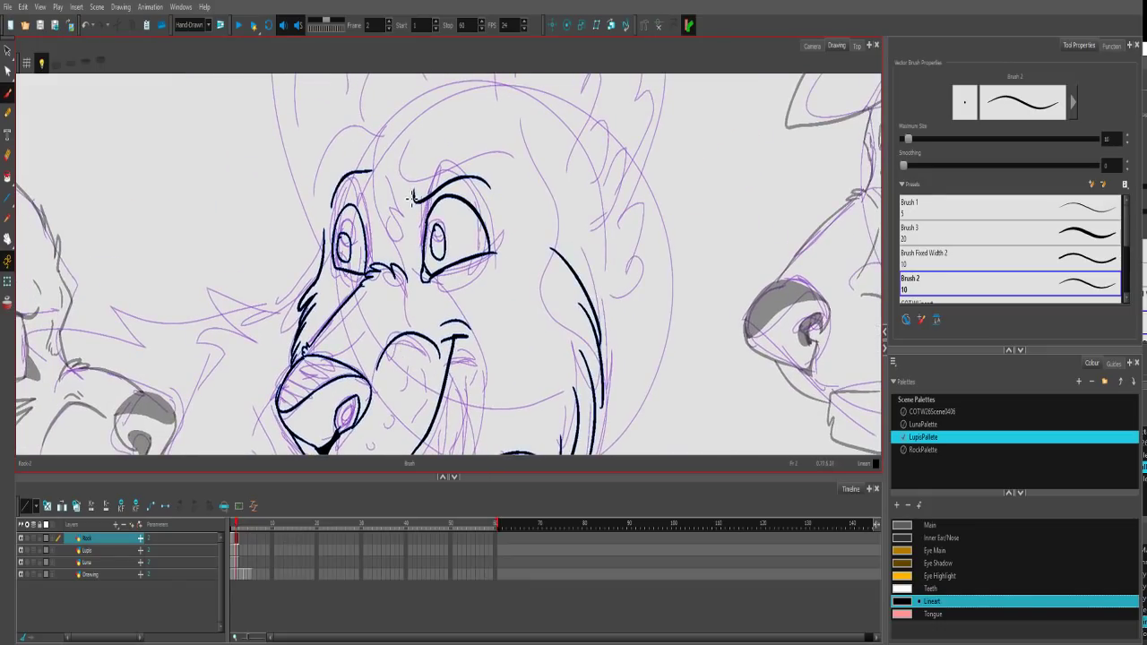
pyautogui.hotkey('alt', 's')
pyautogui.moveTo(439, 278); pyautogui.dragTo(465, 265)
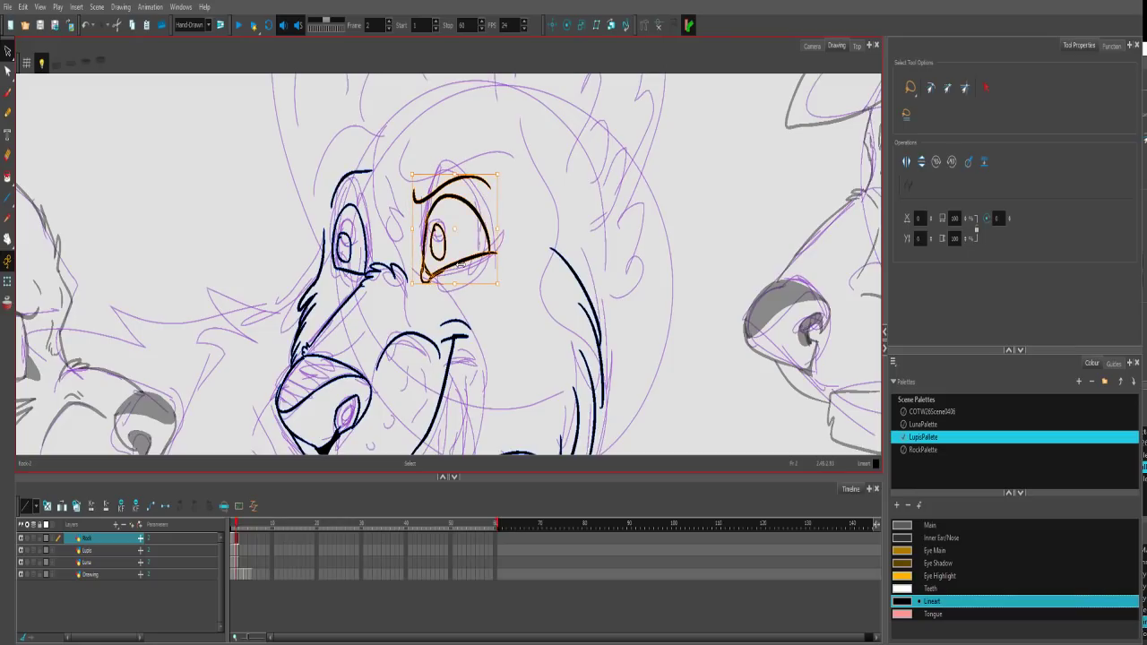
pyautogui.press('Delete')
pyautogui.click(8, 93)
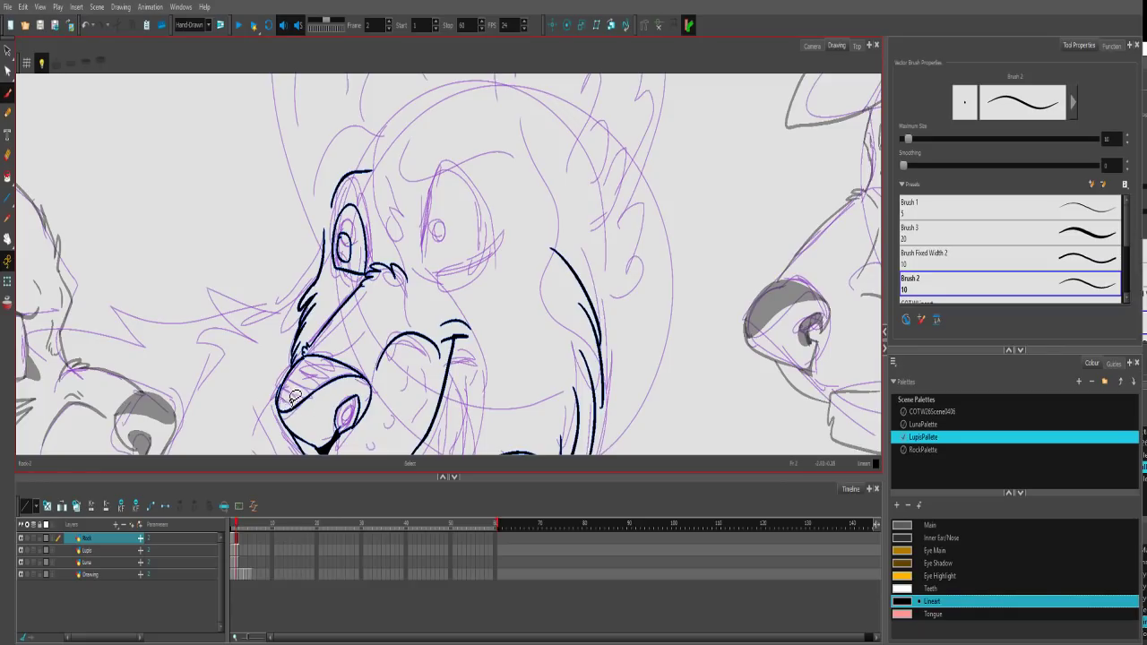
# Ink a long wavy hair lock falling over Rock's larger eye and past the jaw, ending in a curl.
pyautogui.moveTo(449, 213); pyautogui.dragTo(452, 240)
pyautogui.moveTo(389, 180)
pyautogui.mouseDown()
pyautogui.moveTo(413, 316)
pyautogui.moveTo(468, 355)
pyautogui.moveTo(386, 210)
pyautogui.moveTo(431, 332)
pyautogui.moveTo(459, 349)
pyautogui.mouseUp()
pyautogui.hotkey('ctrl', 'z')
pyautogui.moveTo(451, 389); pyautogui.dragTo(466, 476)
pyautogui.moveTo(532, 341); pyautogui.dragTo(468, 284)
pyautogui.moveTo(468, 119)
pyautogui.mouseDown()
pyautogui.moveTo(529, 261)
pyautogui.moveTo(491, 429)
pyautogui.moveTo(508, 244)
pyautogui.moveTo(515, 336)
pyautogui.moveTo(481, 362)
pyautogui.mouseUp()
pyautogui.moveTo(437, 224)
pyautogui.mouseDown()
pyautogui.moveTo(489, 289)
pyautogui.moveTo(484, 347)
pyautogui.moveTo(496, 324)
pyautogui.moveTo(502, 349)
pyautogui.mouseUp()
pyautogui.hotkey('ctrl', 'z')
pyautogui.hotkey('ctrl', 'z')
pyautogui.moveTo(468, 190); pyautogui.dragTo(463, 262)
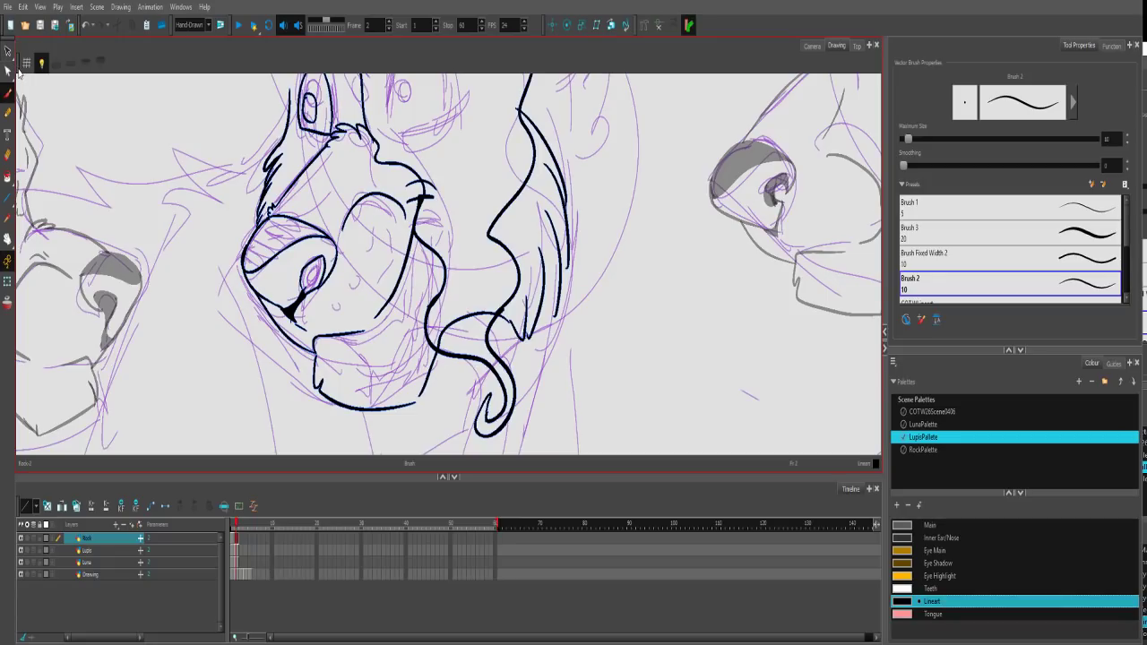
# Cut away the jaw and mouth-corner line pieces that overlap the wavy hair lock.
pyautogui.click(9, 72)
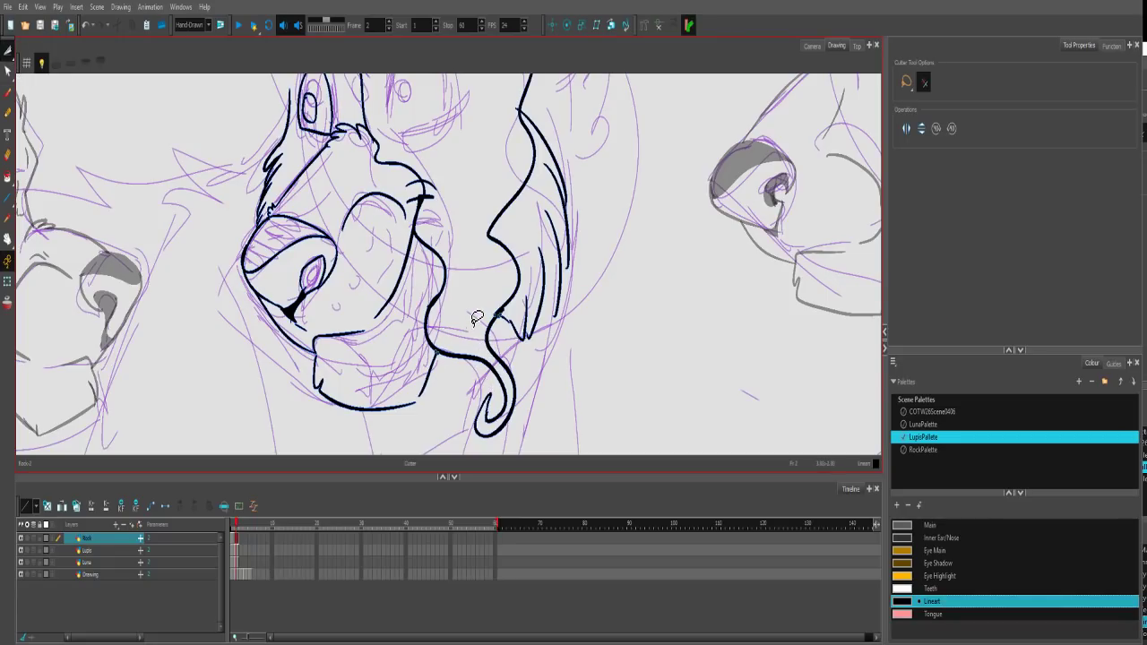
pyautogui.moveTo(458, 233); pyautogui.dragTo(473, 317)
pyautogui.moveTo(454, 269); pyautogui.dragTo(451, 325)
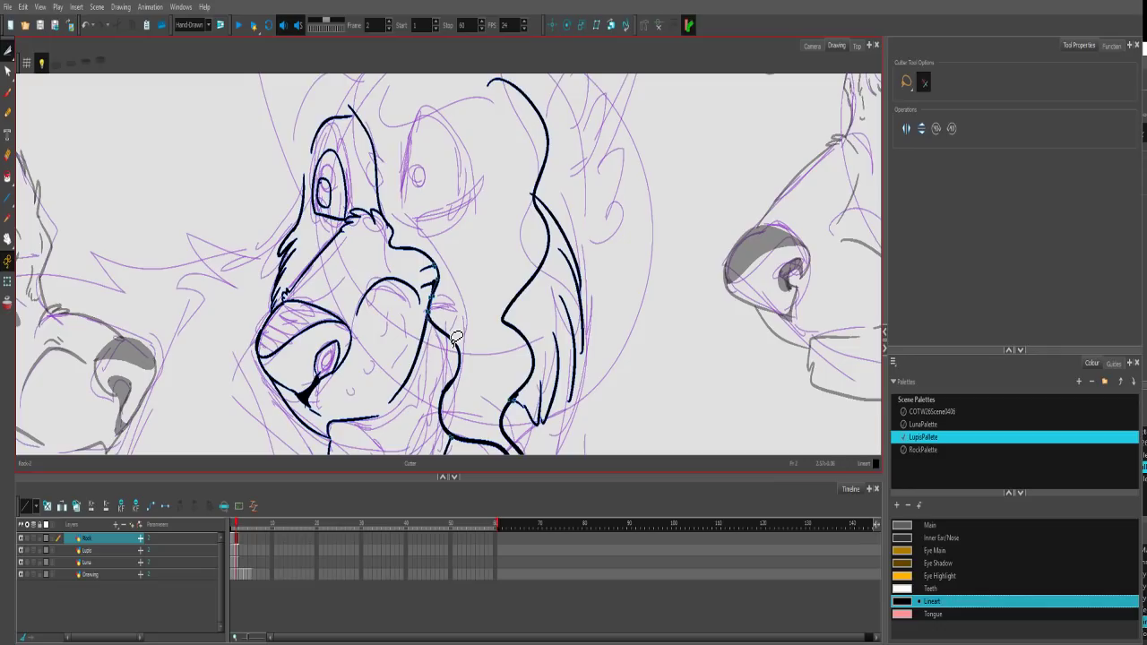
# Ink a small curl above Rock's narrower eye where the brow meets the hair lock.
pyautogui.click(8, 94)
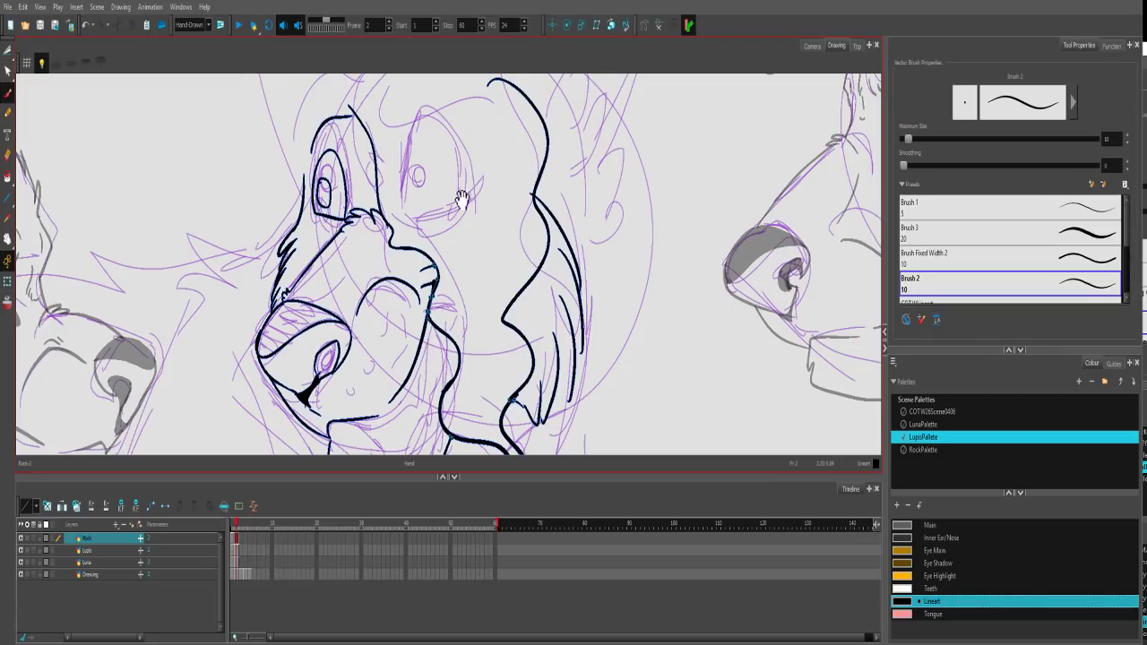
pyautogui.scroll(3, 455, 184)
pyautogui.moveTo(451, 147); pyautogui.dragTo(441, 170)
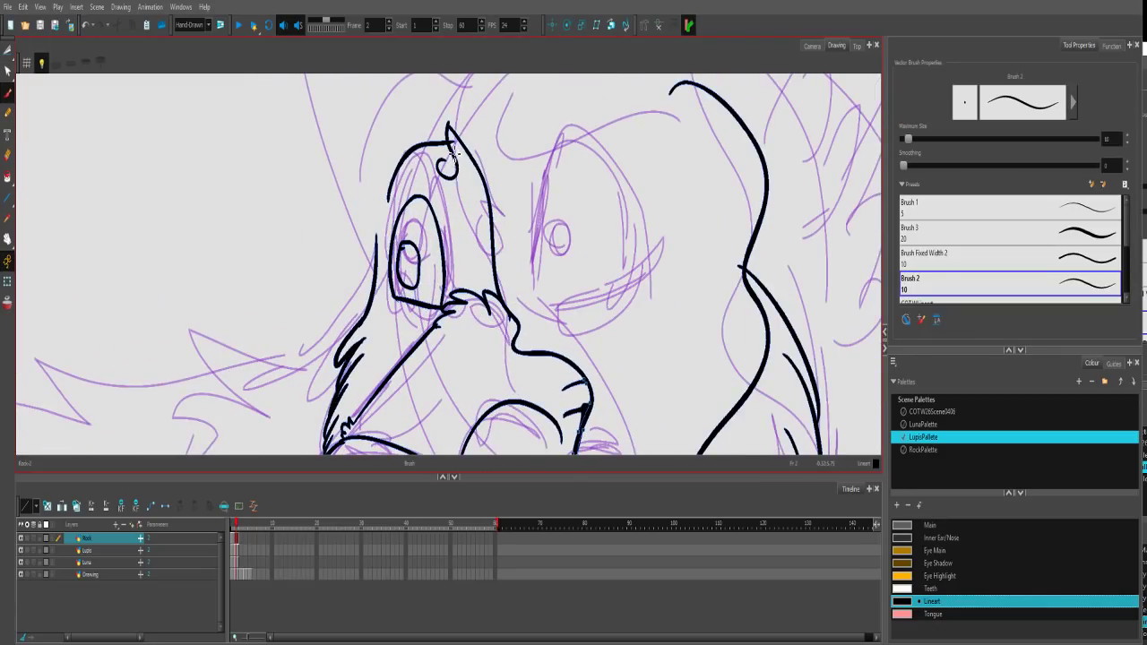
pyautogui.hotkey('ctrl', 'z')
pyautogui.moveTo(449, 128)
pyautogui.mouseDown()
pyautogui.moveTo(452, 181)
pyautogui.moveTo(451, 128)
pyautogui.mouseUp()
pyautogui.click(7, 50)
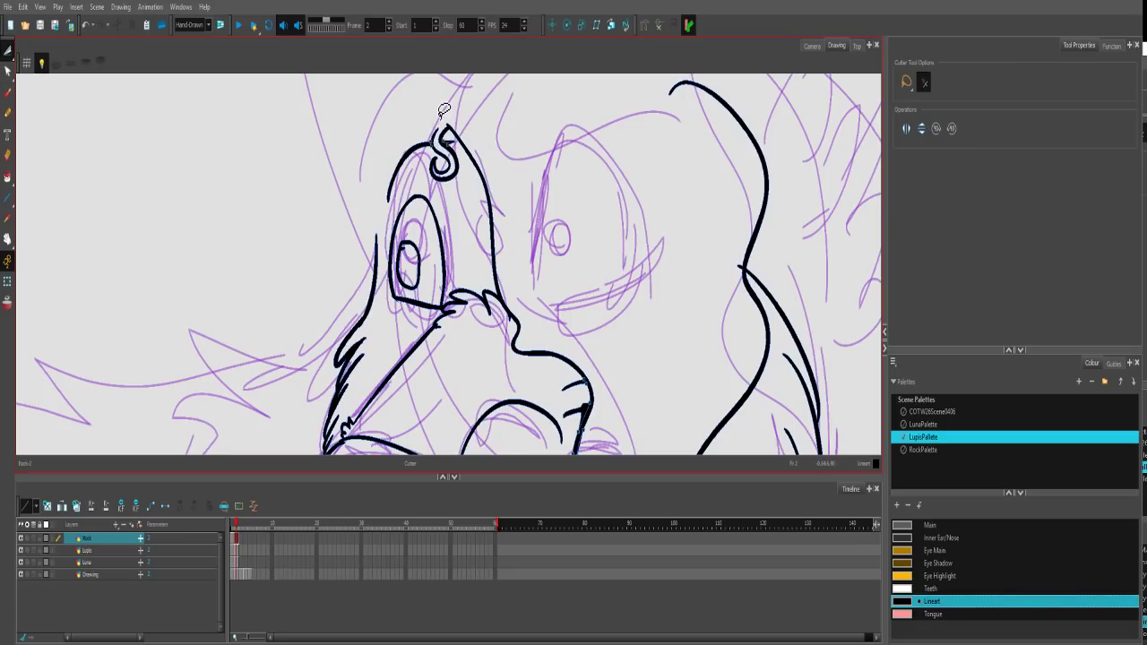
pyautogui.press('2')
pyautogui.press('1')
pyautogui.press('1')
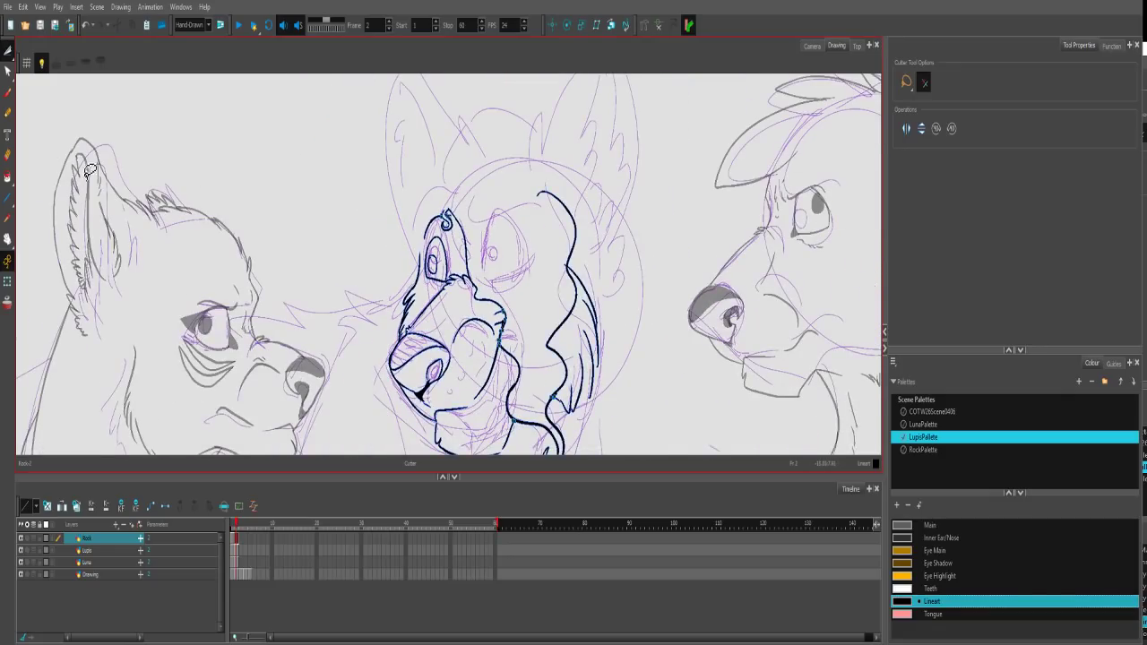
# Ink the rounded hair outline across the top of Rock's head down to the wavy lock.
pyautogui.click(7, 93)
pyautogui.scroll(-2, 574, 216)
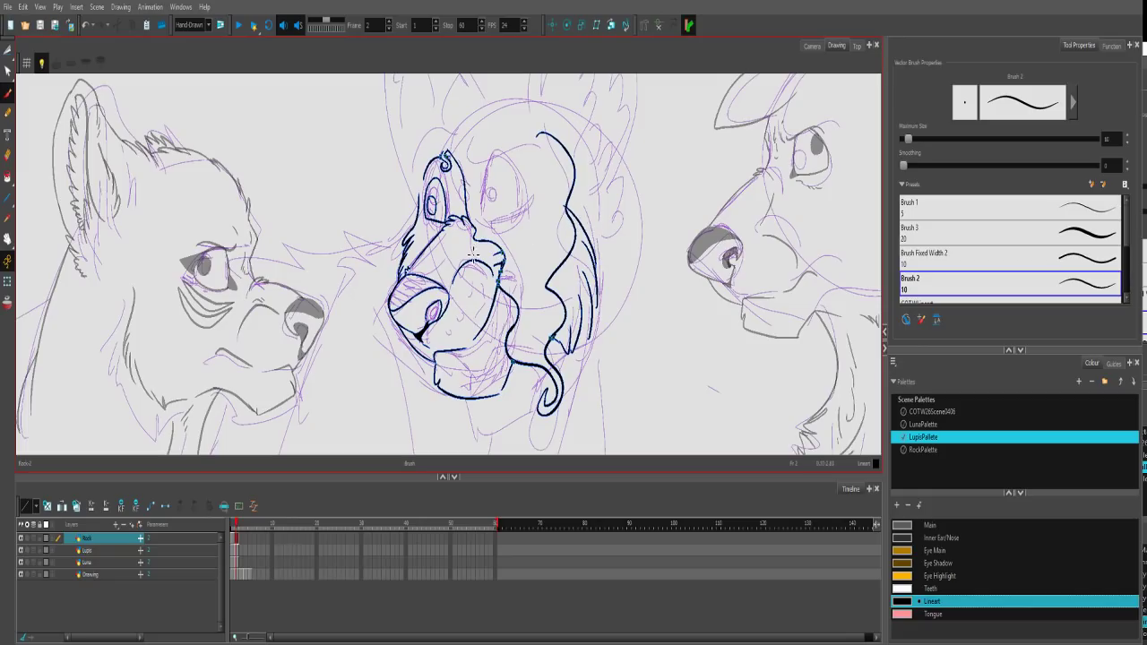
pyautogui.moveTo(570, 145); pyautogui.dragTo(489, 221)
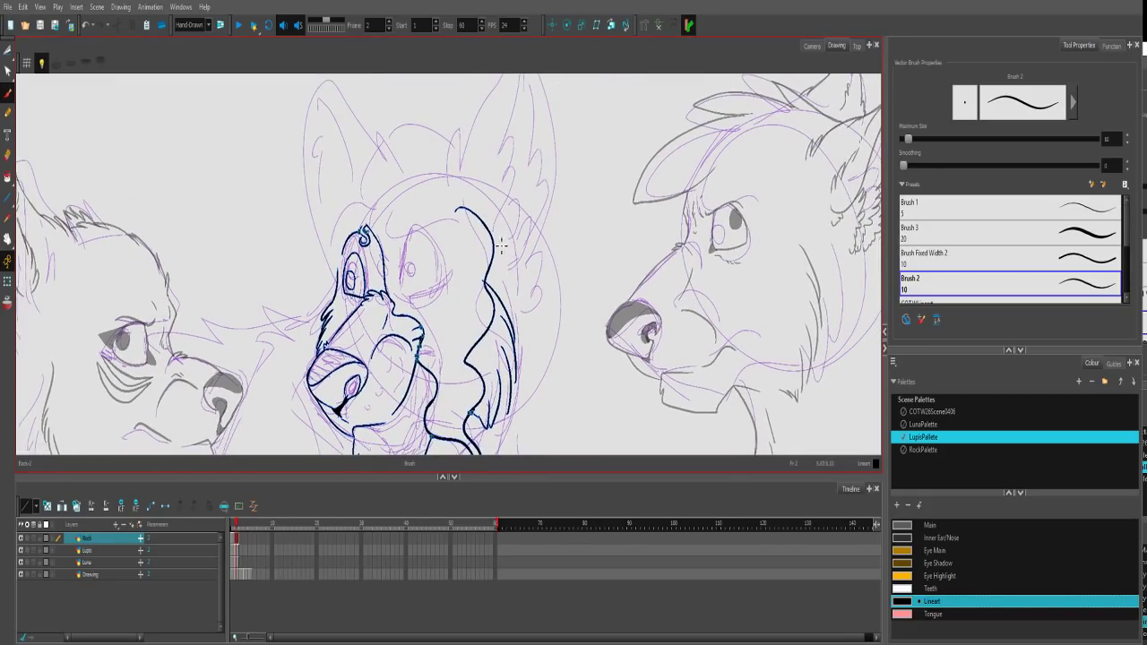
pyautogui.scroll(2, 484, 242)
pyautogui.hscroll(1, 466, 234)
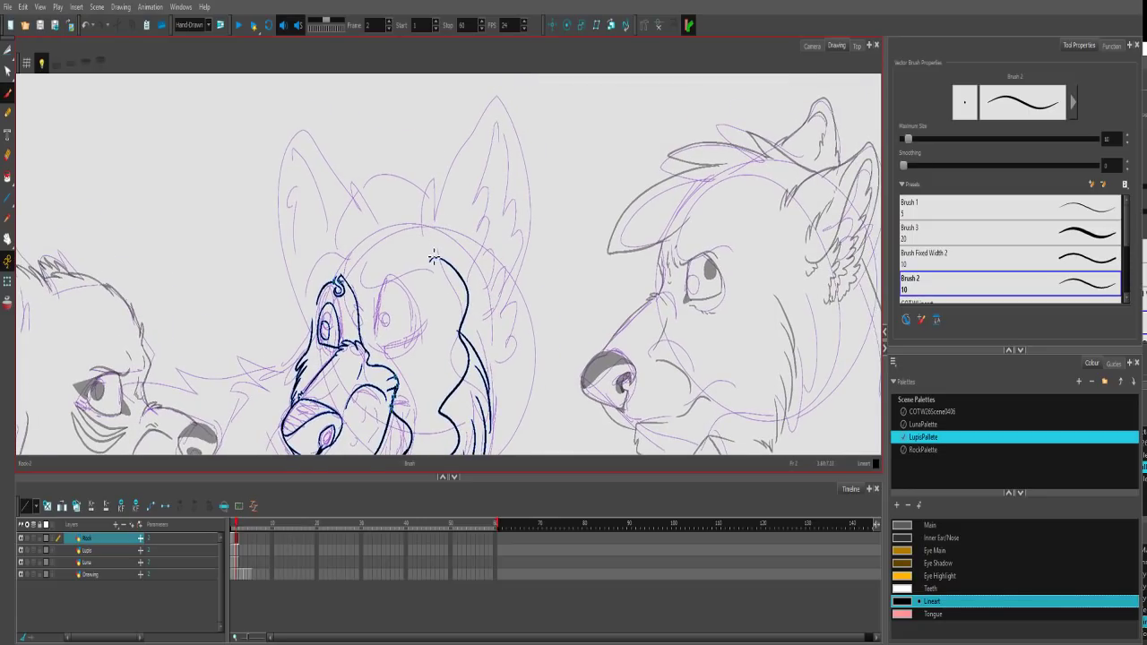
pyautogui.moveTo(354, 244)
pyautogui.mouseDown()
pyautogui.moveTo(392, 217)
pyautogui.moveTo(432, 234)
pyautogui.mouseUp()
pyautogui.hotkey('ctrl', 'z')
pyautogui.moveTo(366, 215)
pyautogui.mouseDown()
pyautogui.moveTo(413, 205)
pyautogui.moveTo(447, 243)
pyautogui.mouseUp()
pyautogui.hotkey('ctrl', 'z')
pyautogui.moveTo(375, 216); pyautogui.dragTo(436, 258)
pyautogui.hotkey('ctrl', 'z')
pyautogui.moveTo(369, 210); pyautogui.dragTo(447, 259)
# Ink Rock's near ear with its outline, inner rim and jagged fur down to the cheek.
pyautogui.press('1')
pyautogui.press('1')
pyautogui.press('1')
pyautogui.moveTo(418, 201)
pyautogui.mouseDown()
pyautogui.moveTo(512, 105)
pyautogui.moveTo(553, 181)
pyautogui.moveTo(525, 302)
pyautogui.moveTo(543, 267)
pyautogui.moveTo(520, 355)
pyautogui.mouseUp()
pyautogui.moveTo(516, 406)
pyautogui.mouseDown()
pyautogui.moveTo(474, 237)
pyautogui.moveTo(484, 183)
pyautogui.moveTo(457, 257)
pyautogui.mouseUp()
pyautogui.moveTo(458, 168); pyautogui.dragTo(483, 228)
pyautogui.moveTo(491, 154)
pyautogui.mouseDown()
pyautogui.moveTo(486, 143)
pyautogui.moveTo(445, 317)
pyautogui.moveTo(457, 319)
pyautogui.moveTo(467, 289)
pyautogui.moveTo(467, 345)
pyautogui.moveTo(449, 395)
pyautogui.mouseUp()
pyautogui.moveTo(491, 158)
pyautogui.mouseDown()
pyautogui.moveTo(497, 240)
pyautogui.moveTo(469, 375)
pyautogui.mouseUp()
pyautogui.moveTo(475, 173)
pyautogui.mouseDown()
pyautogui.moveTo(477, 262)
pyautogui.moveTo(494, 294)
pyautogui.moveTo(483, 184)
pyautogui.moveTo(475, 281)
pyautogui.moveTo(447, 241)
pyautogui.moveTo(456, 178)
pyautogui.mouseUp()
pyautogui.hotkey('ctrl', 'z')
pyautogui.moveTo(459, 131)
pyautogui.mouseDown()
pyautogui.moveTo(462, 219)
pyautogui.moveTo(450, 153)
pyautogui.moveTo(449, 185)
pyautogui.mouseUp()
pyautogui.hotkey('ctrl', 'z')
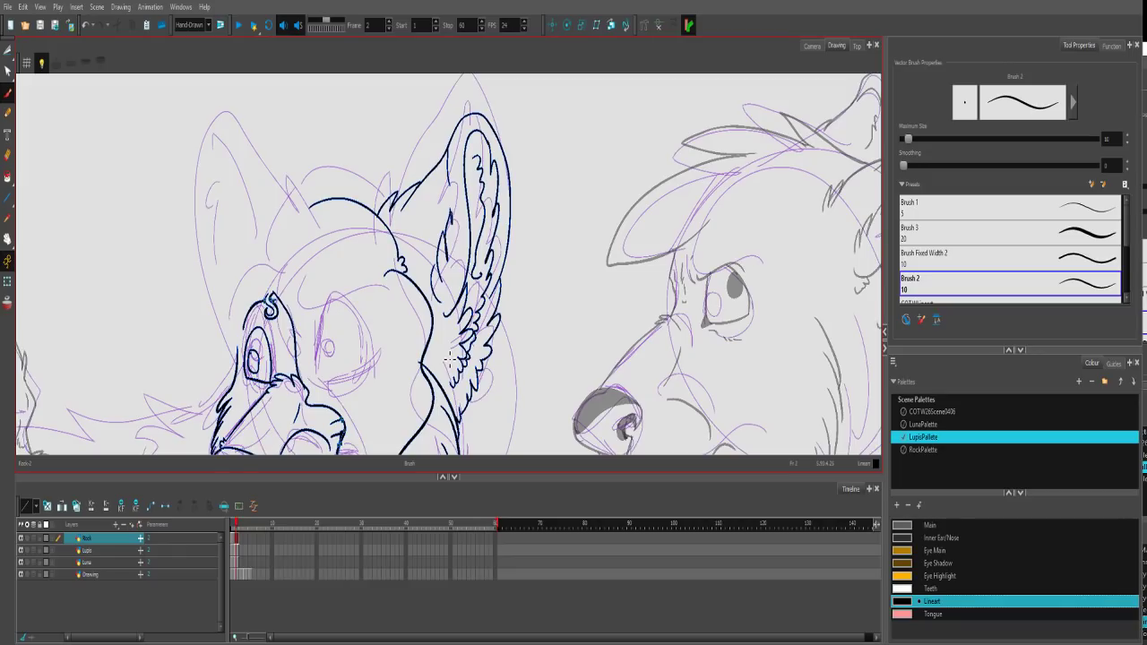
# Extend the hair outline from the top of Rock's head down towards the far brow.
pyautogui.moveTo(308, 208); pyautogui.dragTo(263, 274)
pyautogui.moveTo(278, 330); pyautogui.dragTo(360, 127)
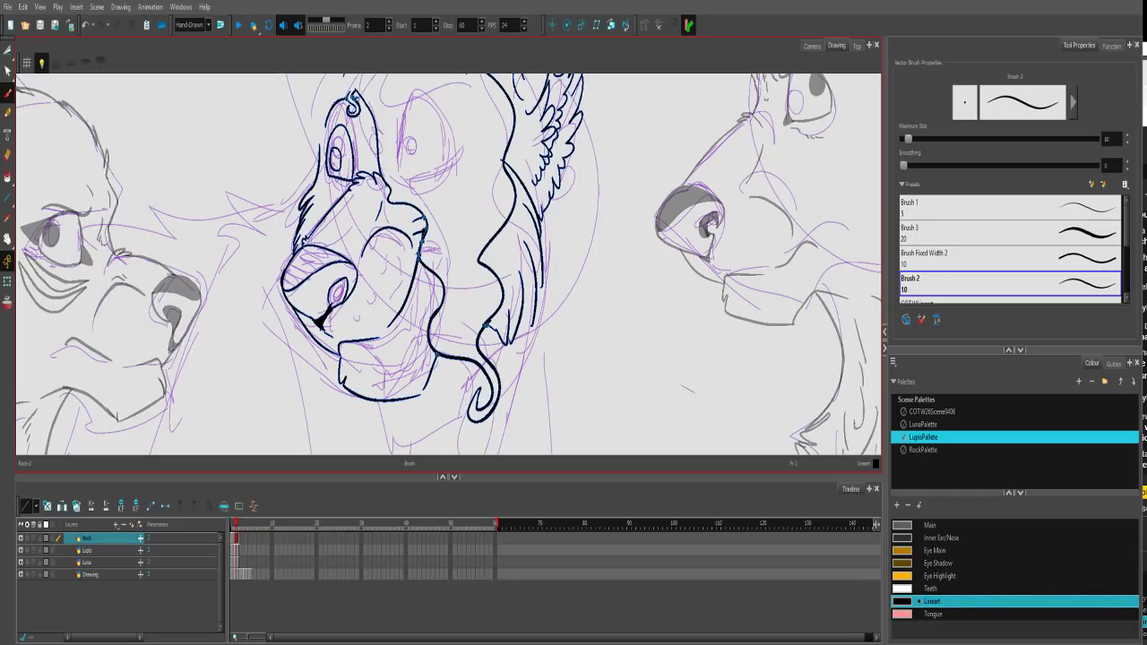
pyautogui.moveTo(439, 224); pyautogui.dragTo(458, 303)
pyautogui.moveTo(333, 187); pyautogui.dragTo(359, 301)
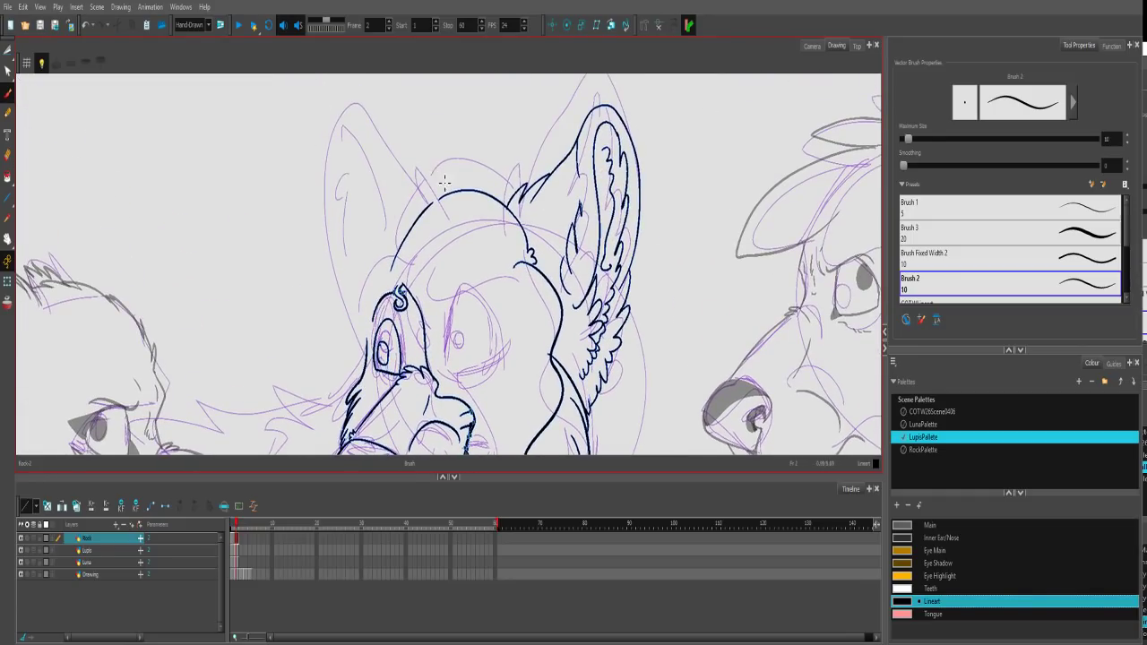
# Ink Rock's far ear with its outline, scalloped inner fur and short inner strokes.
pyautogui.moveTo(439, 204)
pyautogui.mouseDown()
pyautogui.moveTo(360, 114)
pyautogui.moveTo(335, 205)
pyautogui.moveTo(366, 356)
pyautogui.mouseUp()
pyautogui.moveTo(359, 137); pyautogui.dragTo(367, 347)
pyautogui.moveTo(359, 142)
pyautogui.mouseDown()
pyautogui.moveTo(344, 215)
pyautogui.moveTo(365, 325)
pyautogui.mouseUp()
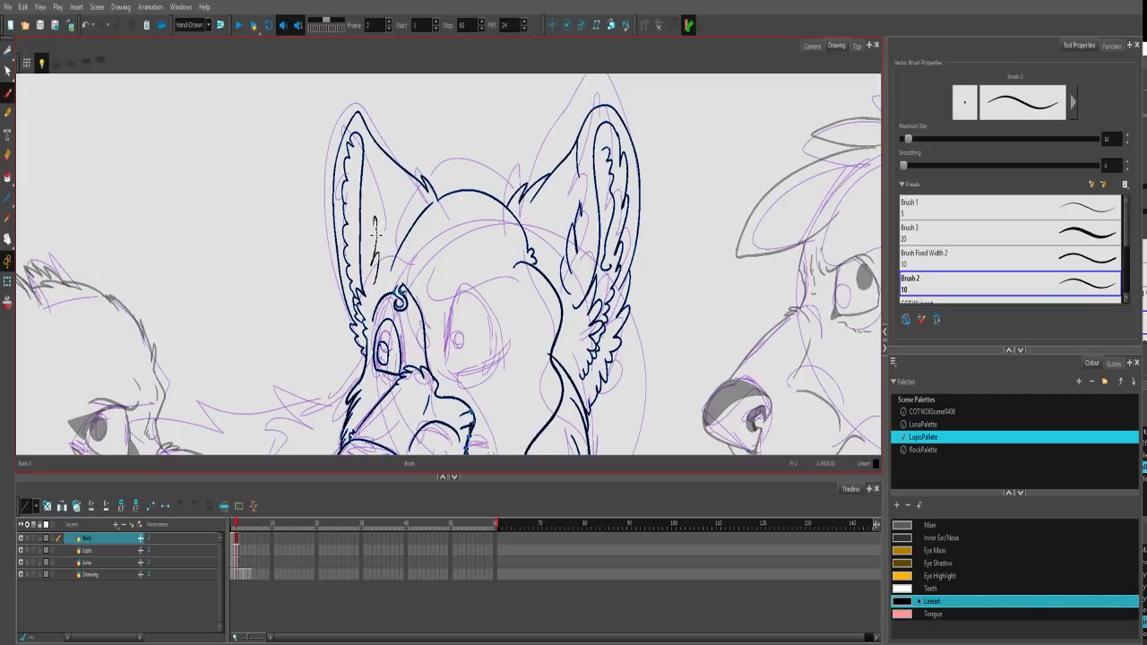
pyautogui.moveTo(376, 220); pyautogui.dragTo(376, 199)
pyautogui.moveTo(375, 158); pyautogui.dragTo(380, 192)
# Ink the curved neck line behind Rock's far cheek and the spiky fur tufts at its end.
pyautogui.scroll(-5, 524, 334)
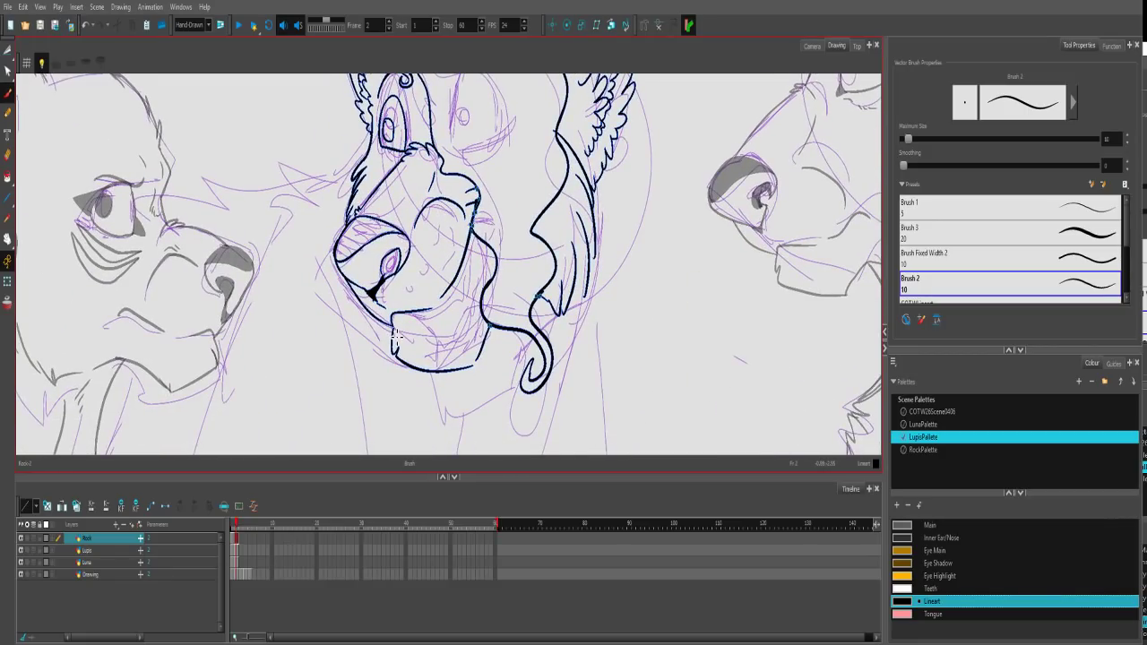
pyautogui.moveTo(464, 161); pyautogui.dragTo(561, 211)
pyautogui.moveTo(467, 175)
pyautogui.mouseDown()
pyautogui.moveTo(411, 223)
pyautogui.moveTo(389, 205)
pyautogui.mouseUp()
pyautogui.moveTo(389, 206)
pyautogui.mouseDown()
pyautogui.moveTo(415, 242)
pyautogui.moveTo(393, 244)
pyautogui.moveTo(410, 242)
pyautogui.moveTo(372, 217)
pyautogui.mouseUp()
pyautogui.moveTo(372, 218)
pyautogui.mouseDown()
pyautogui.moveTo(386, 234)
pyautogui.moveTo(361, 237)
pyautogui.mouseUp()
pyautogui.moveTo(382, 242); pyautogui.dragTo(360, 250)
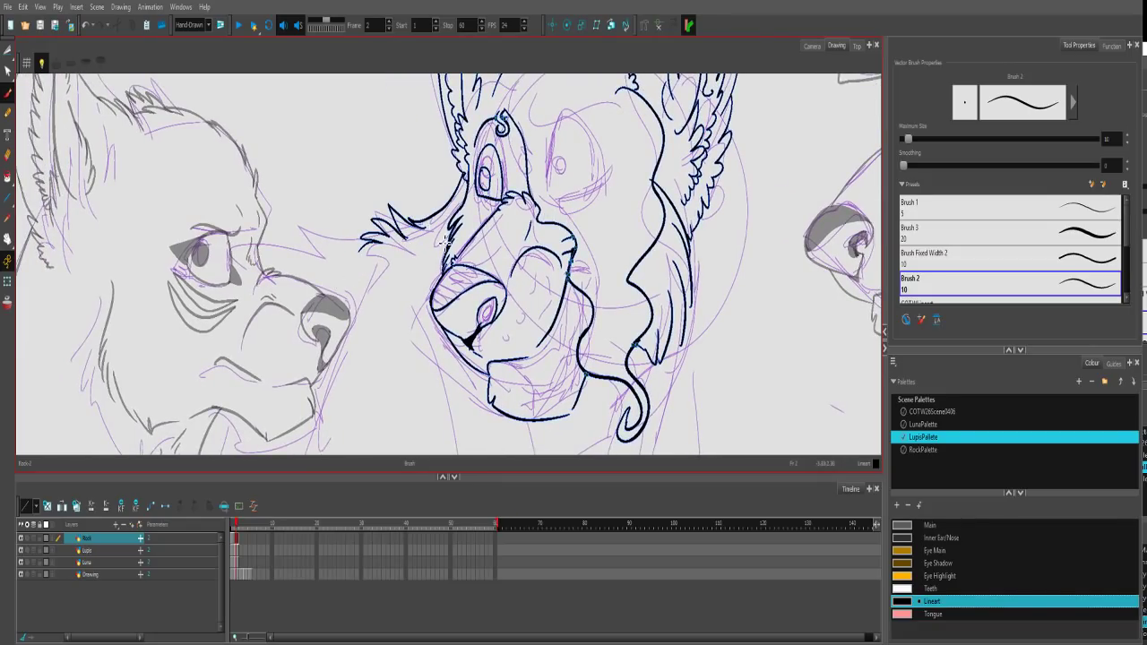
# Turn on onion skin to show Rock's neighbouring drawing as a guide for the body.
pyautogui.scroll(-5, 376, 269)
pyautogui.click(8, 306)
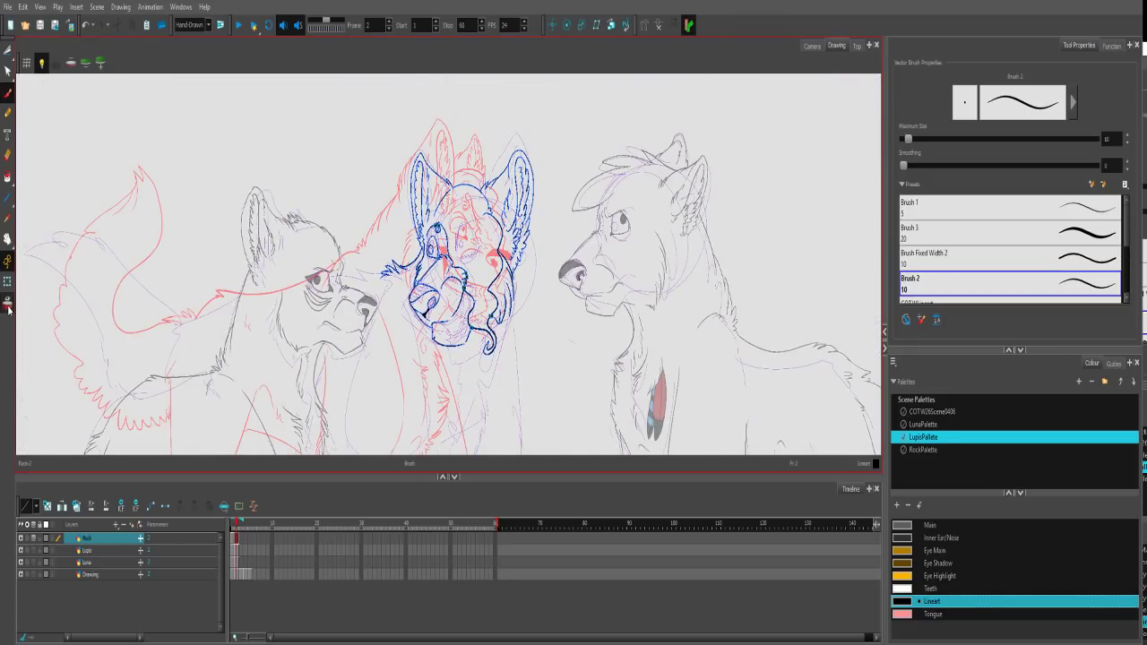
pyautogui.click(8, 306)
pyautogui.hotkey('ctrl', 'z')
pyautogui.hotkey('ctrl', 'a')
pyautogui.click(43, 319)
pyautogui.hotkey('ctrl', 'z')
pyautogui.hotkey('ctrl', 'z')
# Ink Rock's back line and bushy tail with its scalloped fur edge, following the red onion-skin lines.
pyautogui.moveTo(430, 191)
pyautogui.mouseDown()
pyautogui.moveTo(500, 174)
pyautogui.moveTo(439, 181)
pyautogui.moveTo(419, 206)
pyautogui.mouseUp()
pyautogui.scroll(2, 509, 168)
pyautogui.hotkey('ctrl', 'z')
pyautogui.moveTo(510, 159)
pyautogui.mouseDown()
pyautogui.moveTo(430, 190)
pyautogui.moveTo(430, 204)
pyautogui.moveTo(347, 274)
pyautogui.mouseUp()
pyautogui.moveTo(392, 223)
pyautogui.mouseDown()
pyautogui.moveTo(416, 233)
pyautogui.moveTo(234, 279)
pyautogui.moveTo(179, 303)
pyautogui.moveTo(151, 344)
pyautogui.mouseUp()
pyautogui.hotkey('ctrl', 'z')
pyautogui.moveTo(391, 247)
pyautogui.mouseDown()
pyautogui.moveTo(506, 197)
pyautogui.moveTo(367, 208)
pyautogui.moveTo(320, 260)
pyautogui.moveTo(415, 253)
pyautogui.moveTo(376, 266)
pyautogui.moveTo(395, 266)
pyautogui.moveTo(293, 262)
pyautogui.moveTo(352, 153)
pyautogui.moveTo(353, 110)
pyautogui.moveTo(335, 167)
pyautogui.moveTo(298, 142)
pyautogui.moveTo(235, 302)
pyautogui.moveTo(222, 294)
pyautogui.moveTo(226, 372)
pyautogui.mouseUp()
pyautogui.moveTo(268, 413); pyautogui.dragTo(266, 281)
pyautogui.moveTo(229, 247)
pyautogui.mouseDown()
pyautogui.moveTo(258, 320)
pyautogui.moveTo(244, 311)
pyautogui.moveTo(274, 349)
pyautogui.moveTo(334, 384)
pyautogui.moveTo(383, 342)
pyautogui.mouseUp()
pyautogui.moveTo(446, 334); pyautogui.dragTo(411, 210)
# Ink the long curved front line of Rock's hind leg over the onion-skin guide.
pyautogui.moveTo(514, 231)
pyautogui.mouseDown()
pyautogui.moveTo(499, 196)
pyautogui.moveTo(491, 203)
pyautogui.moveTo(500, 189)
pyautogui.moveTo(409, 394)
pyautogui.mouseUp()
pyautogui.hotkey('ctrl', 'z')
pyautogui.hotkey('ctrl', 'z')
pyautogui.scroll(-1, 475, 280)
pyautogui.moveTo(495, 141)
pyautogui.mouseDown()
pyautogui.moveTo(463, 259)
pyautogui.moveTo(408, 354)
pyautogui.mouseUp()
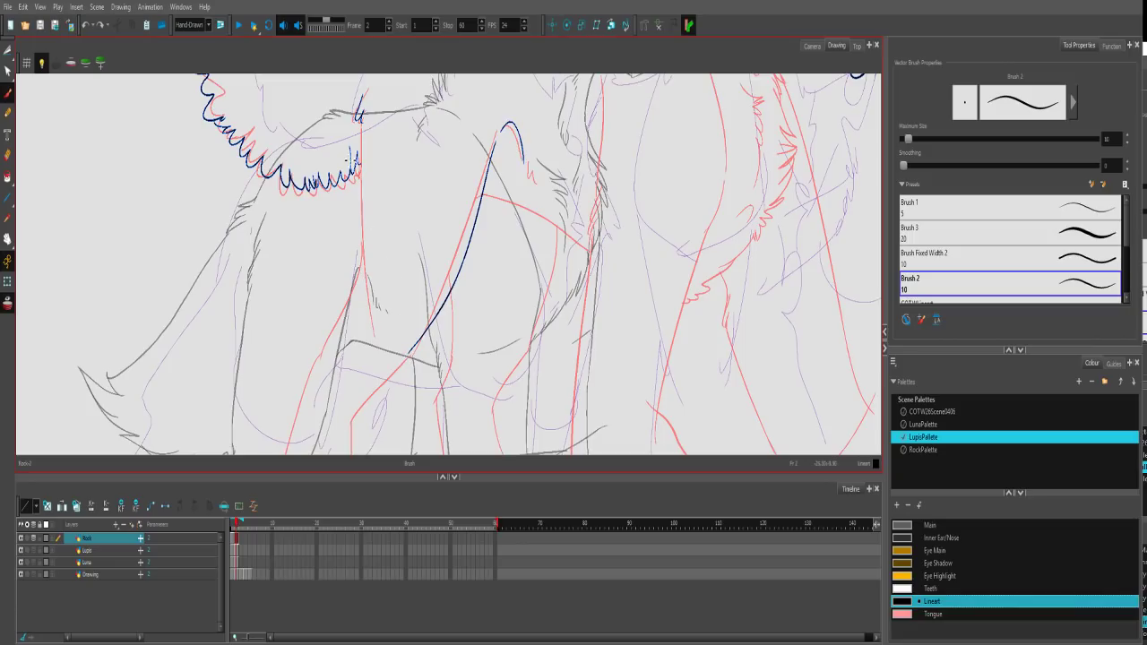
# Ink the rear contour of Rock's hindquarters and the lower hind leg lines down to the paw.
pyautogui.moveTo(363, 122)
pyautogui.mouseDown()
pyautogui.moveTo(356, 327)
pyautogui.moveTo(326, 364)
pyautogui.mouseUp()
pyautogui.hotkey('ctrl', 'z')
pyautogui.scroll(-1, 359, 390)
pyautogui.moveTo(409, 258); pyautogui.dragTo(384, 432)
pyautogui.moveTo(327, 255); pyautogui.dragTo(348, 458)
pyautogui.moveTo(400, 453); pyautogui.dragTo(374, 387)
pyautogui.moveTo(488, 246); pyautogui.dragTo(332, 452)
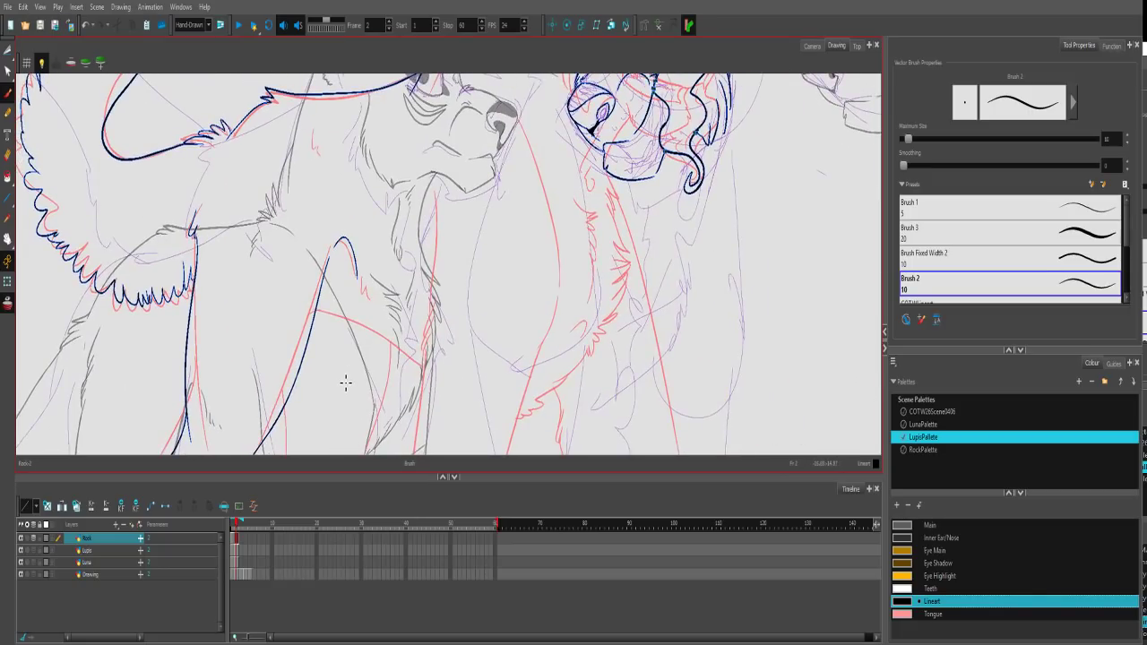
# Ink the long front leg line below Luna's muzzle and the curved shoulder line beside it.
pyautogui.moveTo(438, 190)
pyautogui.mouseDown()
pyautogui.moveTo(415, 391)
pyautogui.moveTo(433, 331)
pyautogui.moveTo(424, 366)
pyautogui.mouseUp()
pyautogui.hotkey('ctrl', 'z')
pyautogui.hotkey('ctrl', 'z')
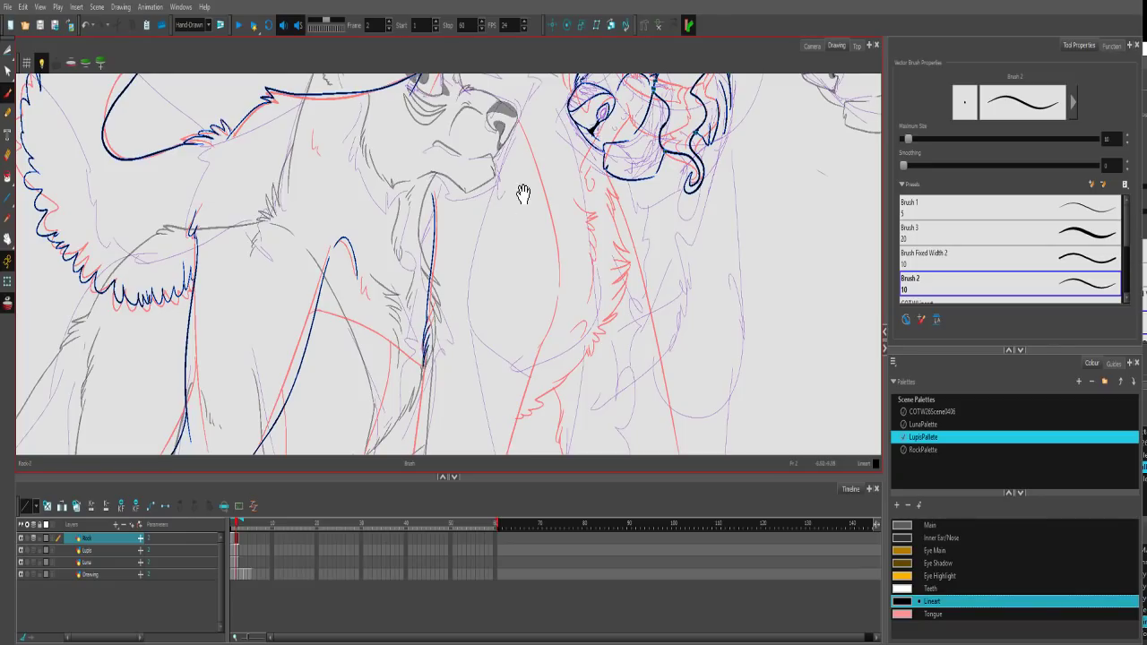
pyautogui.moveTo(520, 199); pyautogui.dragTo(444, 256)
pyautogui.moveTo(417, 119); pyautogui.dragTo(477, 245)
pyautogui.moveTo(488, 338); pyautogui.dragTo(472, 230)
pyautogui.moveTo(461, 161); pyautogui.dragTo(451, 334)
pyautogui.moveTo(444, 383); pyautogui.dragTo(448, 221)
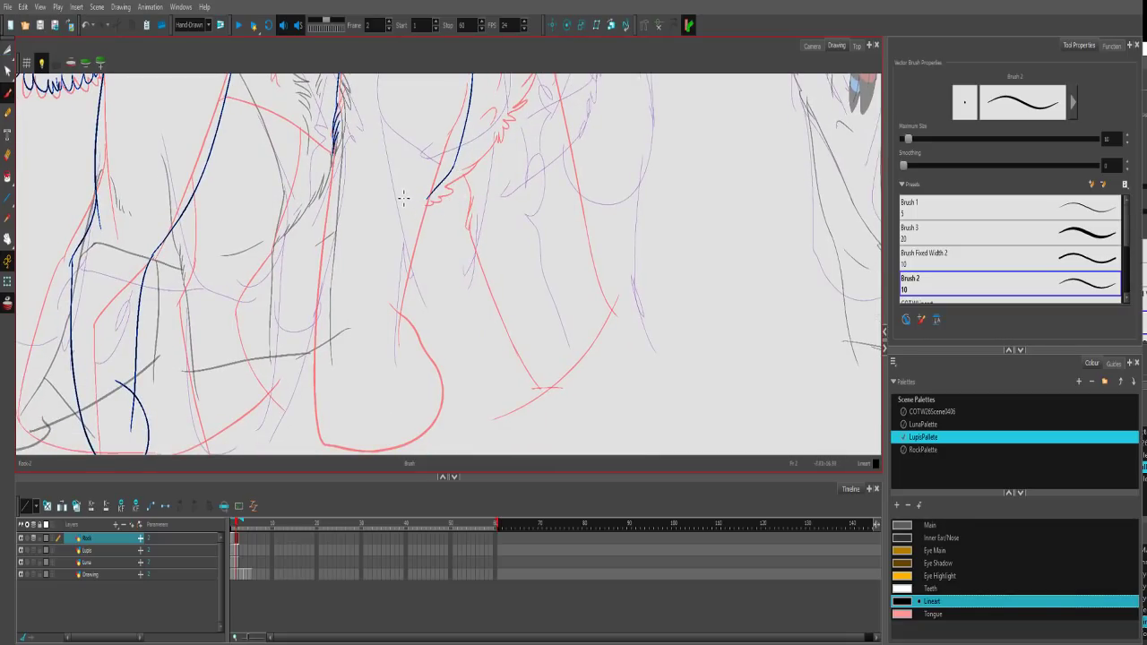
# Continue the shoulder line down Rock's front leg and ink a short curve meeting it.
pyautogui.moveTo(442, 177)
pyautogui.mouseDown()
pyautogui.moveTo(388, 164)
pyautogui.moveTo(424, 280)
pyautogui.moveTo(411, 426)
pyautogui.mouseUp()
pyautogui.moveTo(335, 149)
pyautogui.mouseDown()
pyautogui.moveTo(330, 278)
pyautogui.moveTo(391, 375)
pyautogui.mouseUp()
pyautogui.press('space')
pyautogui.moveTo(497, 214); pyautogui.dragTo(378, 423)
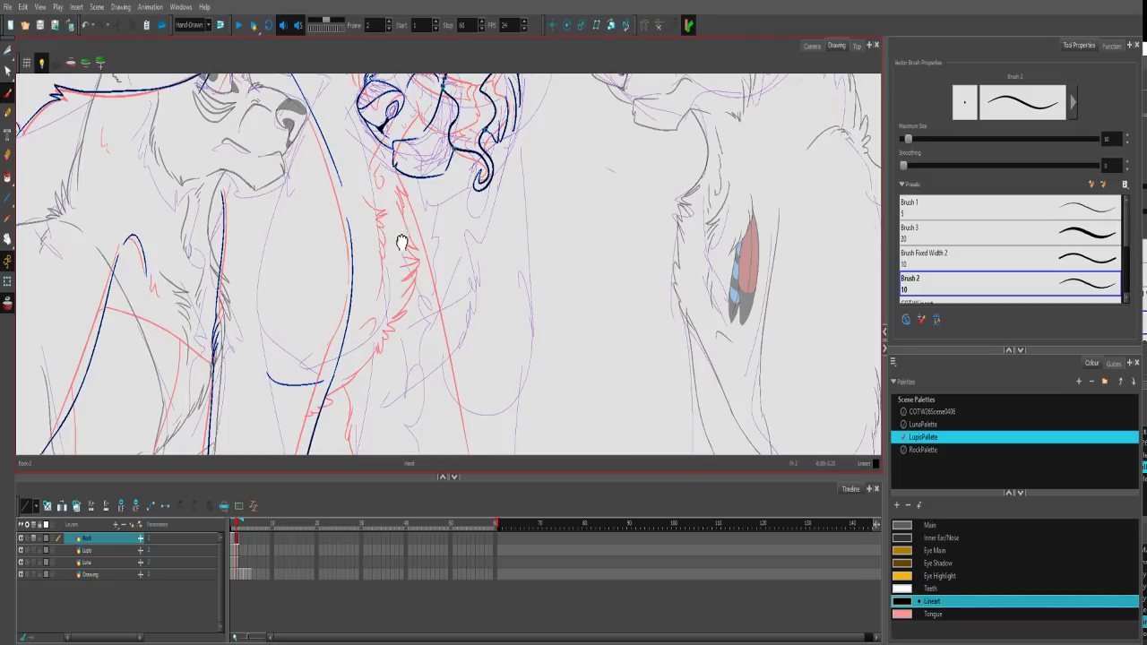
# Ink Rock's furry chest contour down to its base and the belly line running from the hind leg to the front leg.
pyautogui.moveTo(401, 224); pyautogui.dragTo(403, 265)
pyautogui.press('space')
pyautogui.moveTo(453, 210)
pyautogui.mouseDown()
pyautogui.moveTo(440, 387)
pyautogui.moveTo(442, 260)
pyautogui.moveTo(421, 366)
pyautogui.mouseUp()
pyautogui.scroll(-3, 422, 365)
pyautogui.moveTo(443, 231)
pyautogui.mouseDown()
pyautogui.moveTo(436, 285)
pyautogui.moveTo(360, 369)
pyautogui.moveTo(340, 369)
pyautogui.mouseUp()
pyautogui.moveTo(174, 314)
pyautogui.mouseDown()
pyautogui.moveTo(324, 252)
pyautogui.moveTo(357, 266)
pyautogui.moveTo(266, 242)
pyautogui.mouseUp()
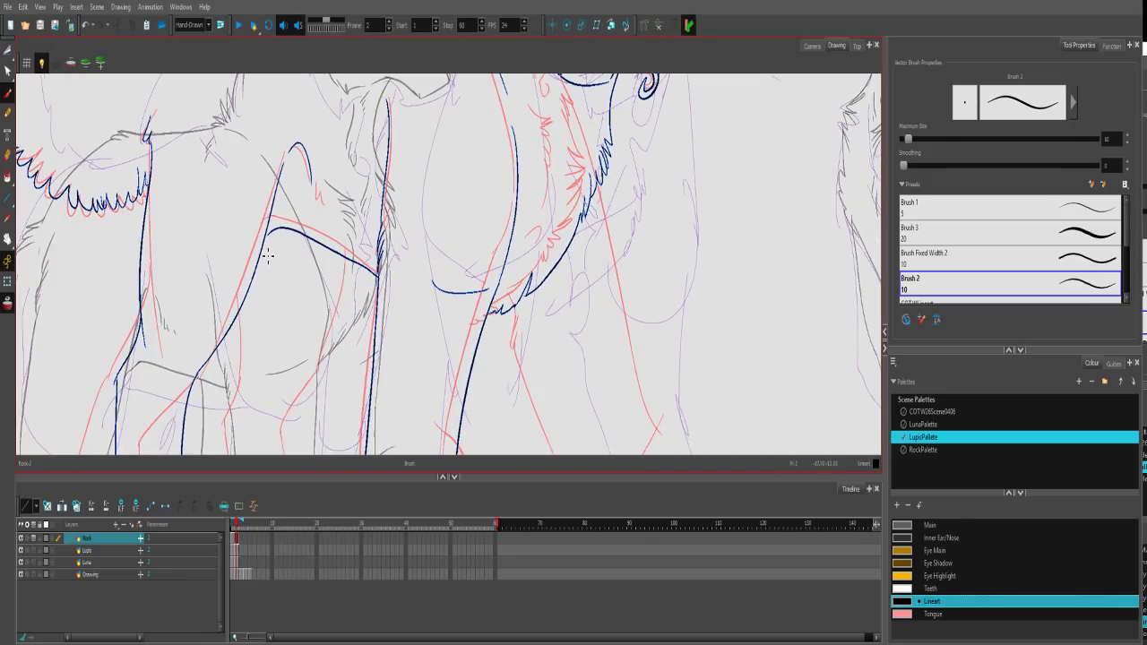
# Ink the contours of Rock's far hind leg below the belly line.
pyautogui.moveTo(323, 302)
pyautogui.mouseDown()
pyautogui.moveTo(385, 153)
pyautogui.moveTo(307, 290)
pyautogui.moveTo(339, 392)
pyautogui.mouseUp()
pyautogui.moveTo(252, 215)
pyautogui.mouseDown()
pyautogui.moveTo(258, 255)
pyautogui.moveTo(239, 310)
pyautogui.moveTo(295, 453)
pyautogui.mouseUp()
pyautogui.moveTo(333, 366); pyautogui.dragTo(285, 454)
# Ink both sides of Rock's far front leg below the chest and the curved line closing it at the base.
pyautogui.moveTo(556, 319); pyautogui.dragTo(343, 382)
pyautogui.moveTo(412, 116); pyautogui.dragTo(469, 352)
pyautogui.hotkey('ctrl', 'z')
pyautogui.moveTo(414, 111)
pyautogui.mouseDown()
pyautogui.moveTo(418, 228)
pyautogui.moveTo(467, 417)
pyautogui.mouseUp()
pyautogui.moveTo(335, 242); pyautogui.dragTo(385, 439)
pyautogui.moveTo(478, 384); pyautogui.dragTo(351, 439)
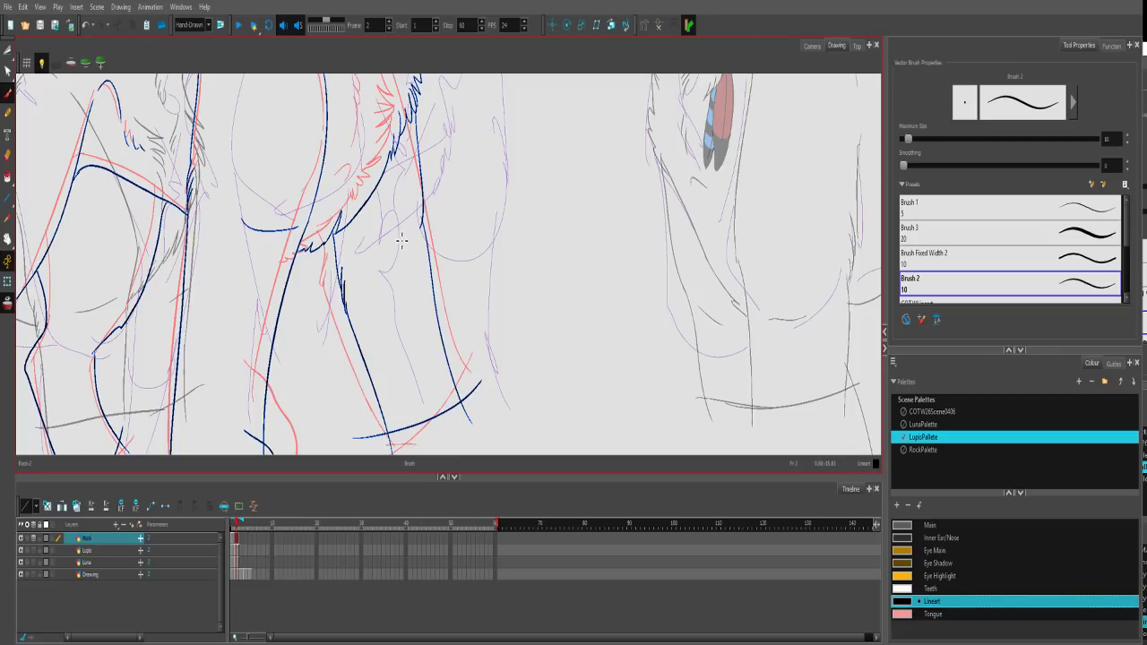
pyautogui.scroll(1, 403, 235)
pyautogui.scroll(-4, 412, 226)
pyautogui.scroll(-2, 415, 224)
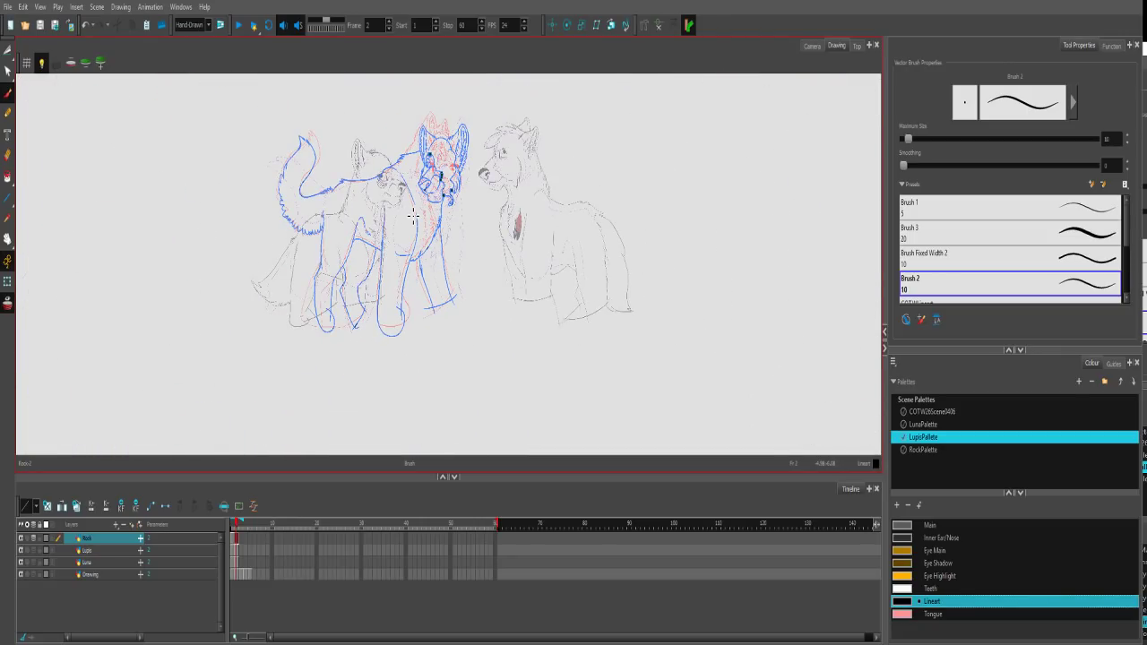
pyautogui.scroll(4, 413, 217)
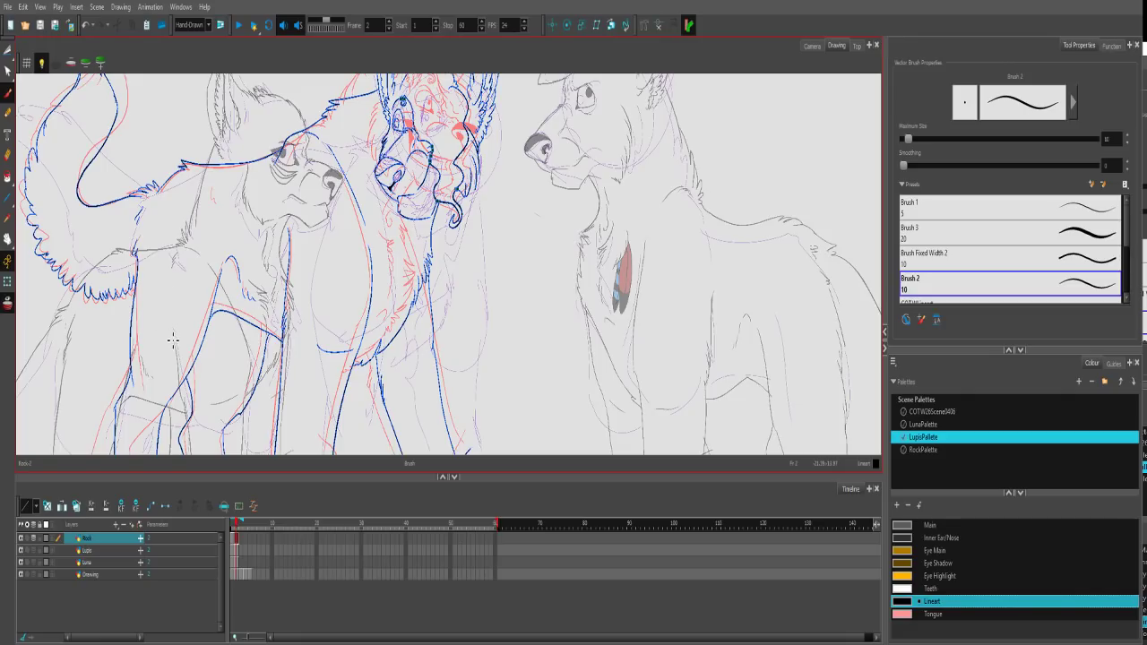
# Select the whole Lupis drawing on frame 2 and shift it slightly down and left toward the onion-skin guide.
pyautogui.moveTo(238, 527); pyautogui.dragTo(233, 527)
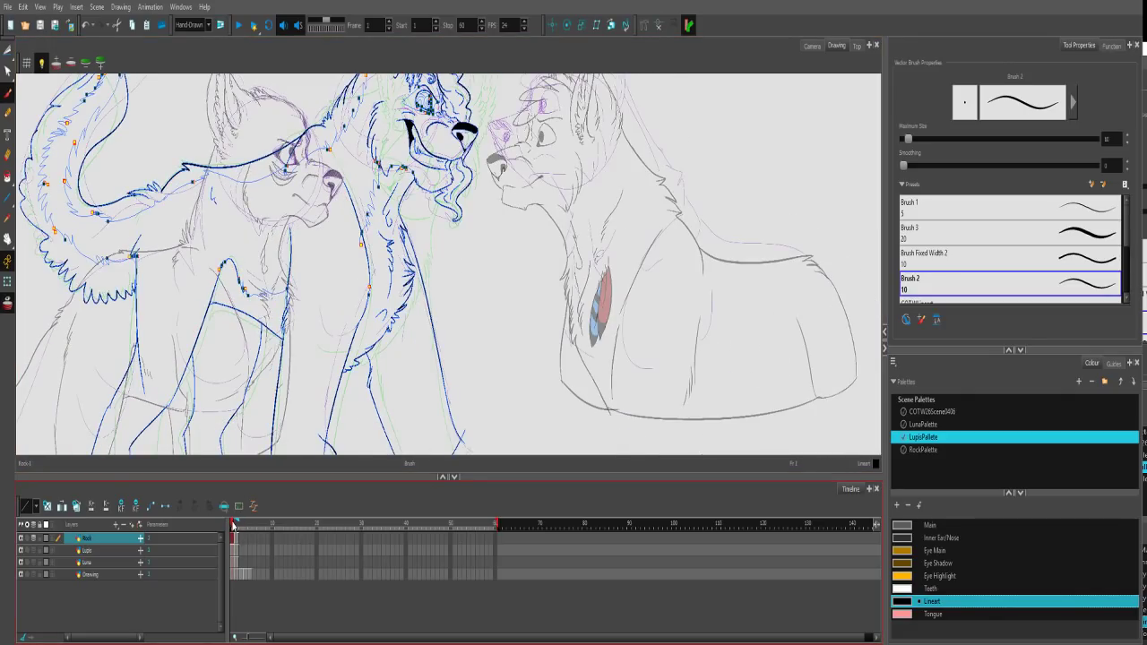
pyautogui.click(238, 550)
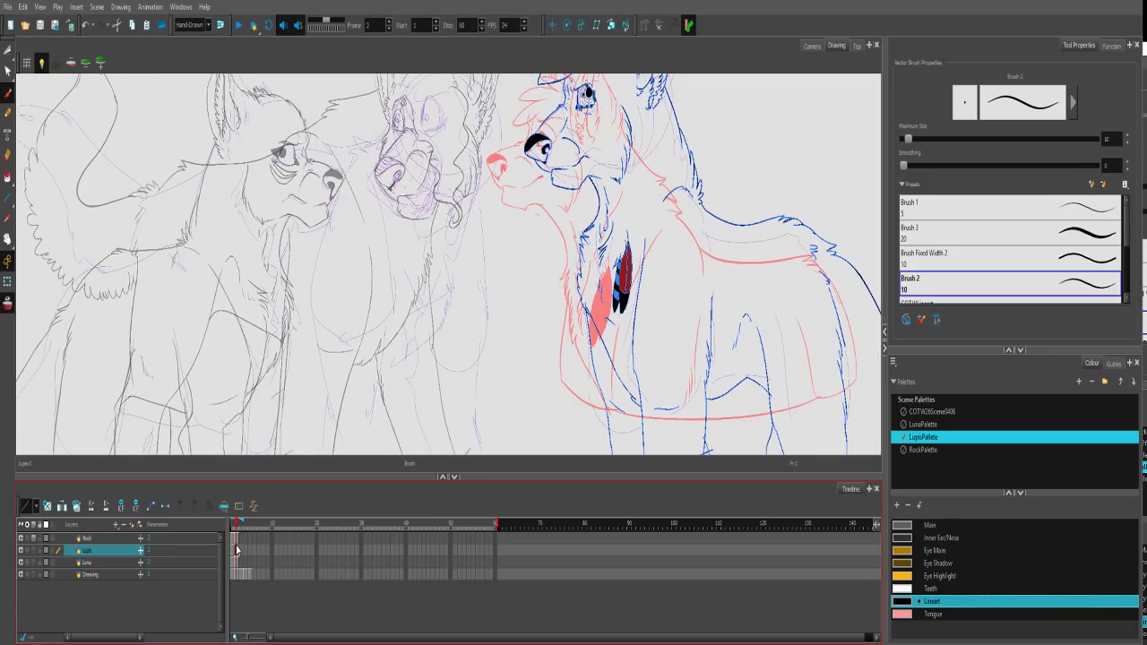
pyautogui.scroll(-5, 409, 264)
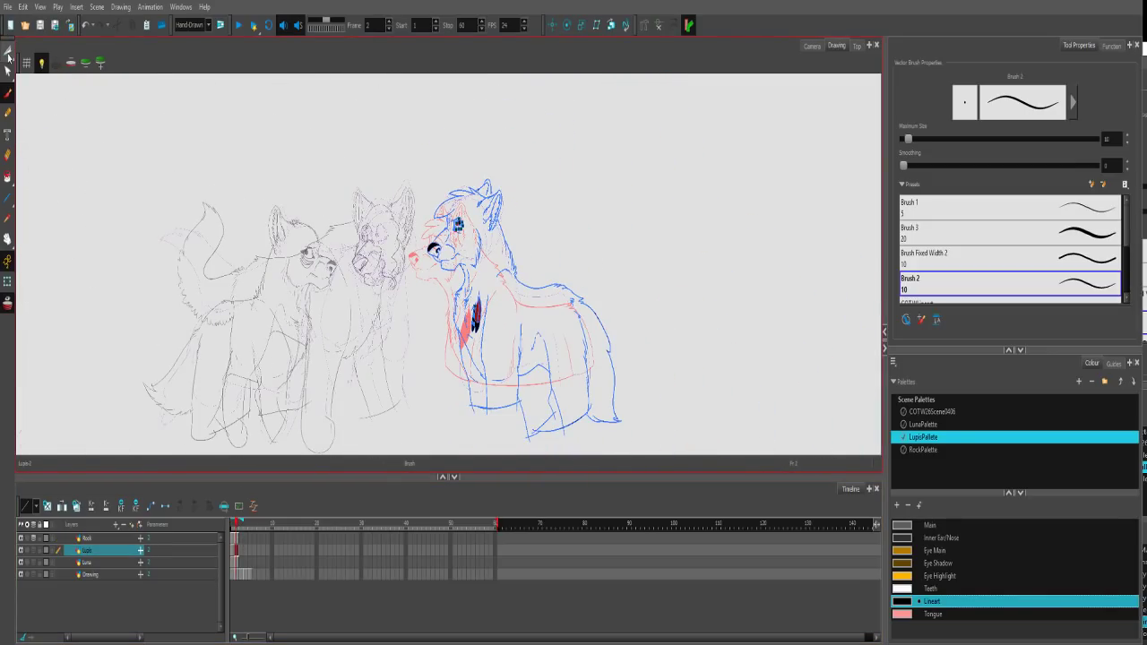
pyautogui.click(8, 51)
pyautogui.moveTo(507, 183)
pyautogui.mouseDown()
pyautogui.moveTo(654, 197)
pyautogui.moveTo(504, 178)
pyautogui.mouseUp()
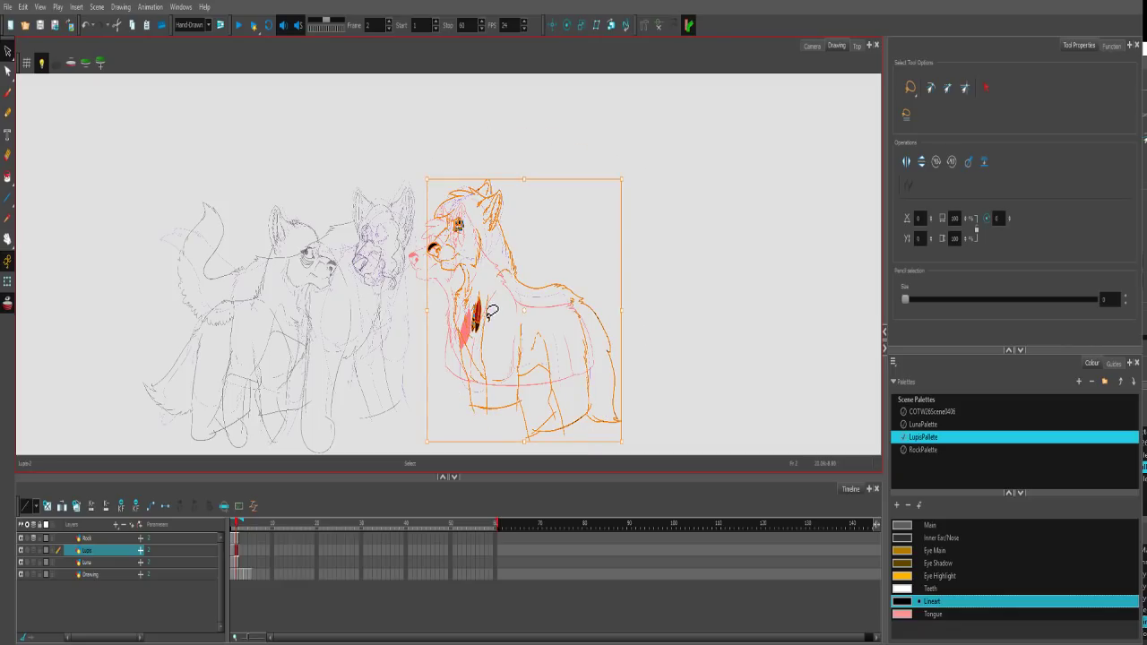
pyautogui.moveTo(433, 248); pyautogui.dragTo(423, 260)
pyautogui.click(581, 167)
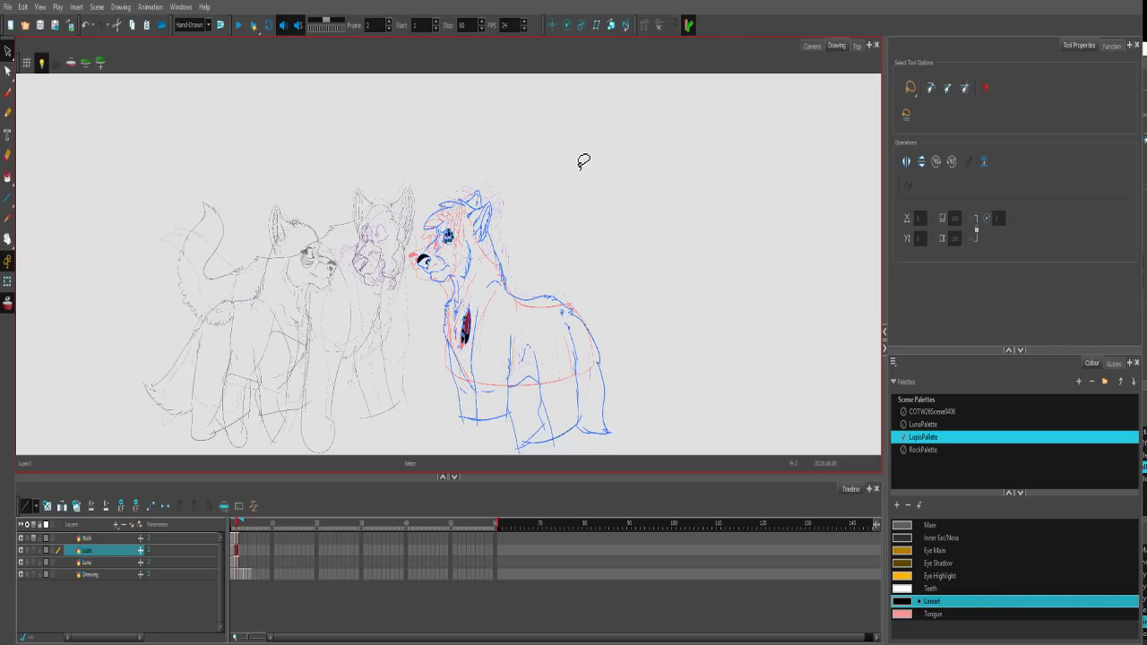
# Compare Lupis's drawings on frames 1 and 2 to check the shifted placement.
pyautogui.scroll(3, 578, 164)
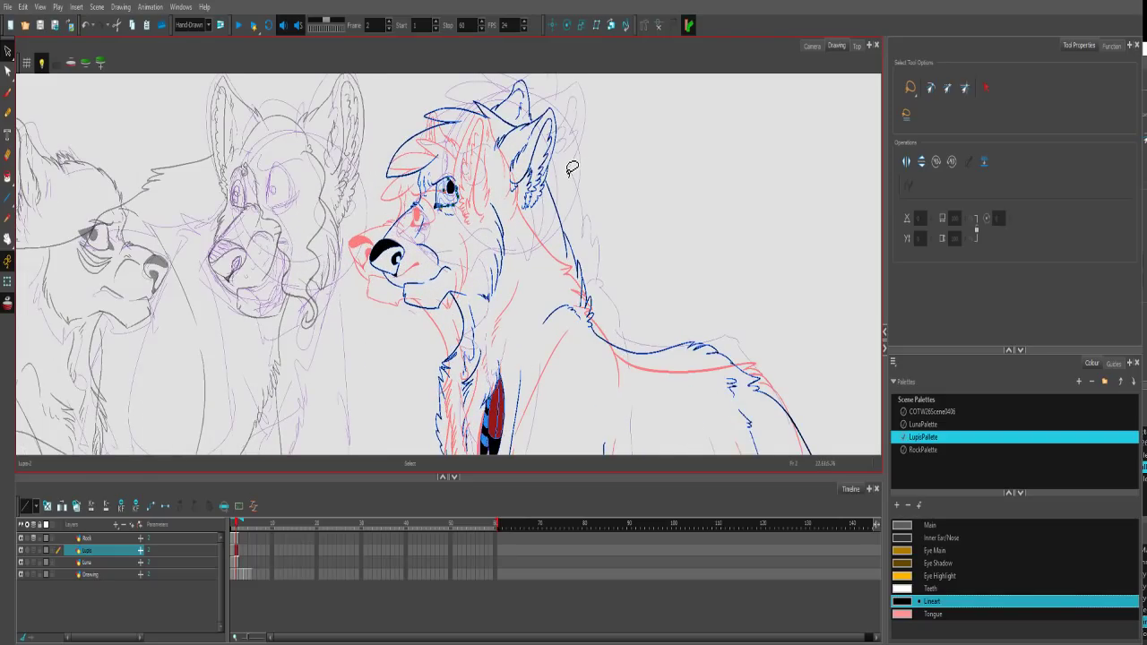
pyautogui.click(233, 526)
pyautogui.moveTo(232, 527); pyautogui.dragTo(231, 523)
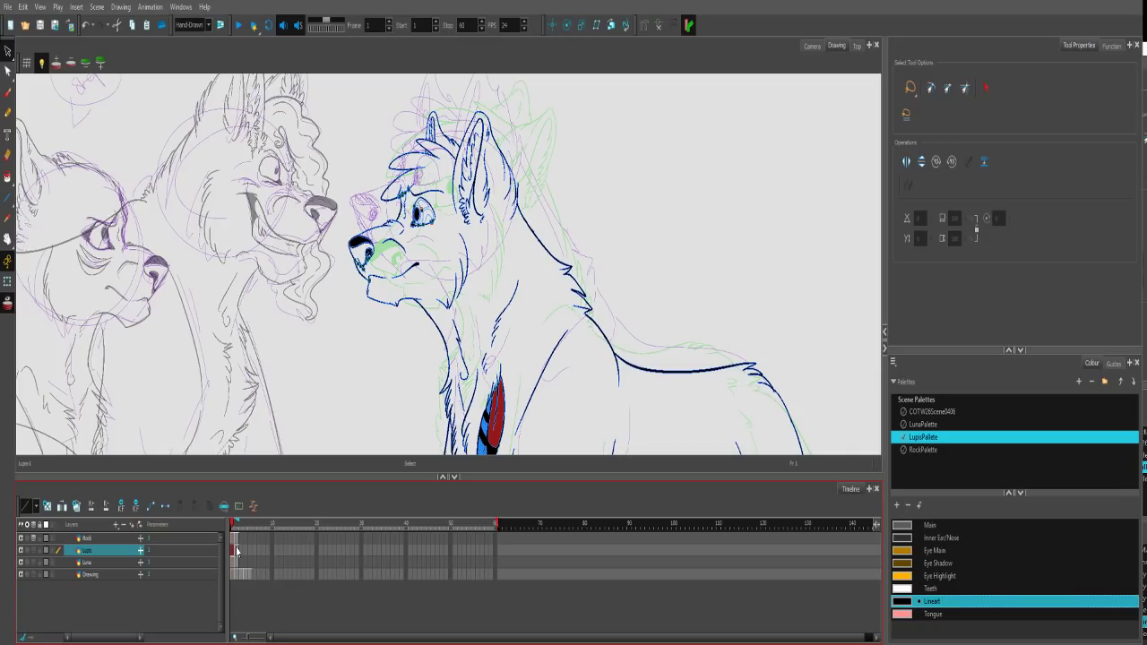
pyautogui.moveTo(233, 525); pyautogui.dragTo(237, 527)
pyautogui.scroll(-3, 323, 341)
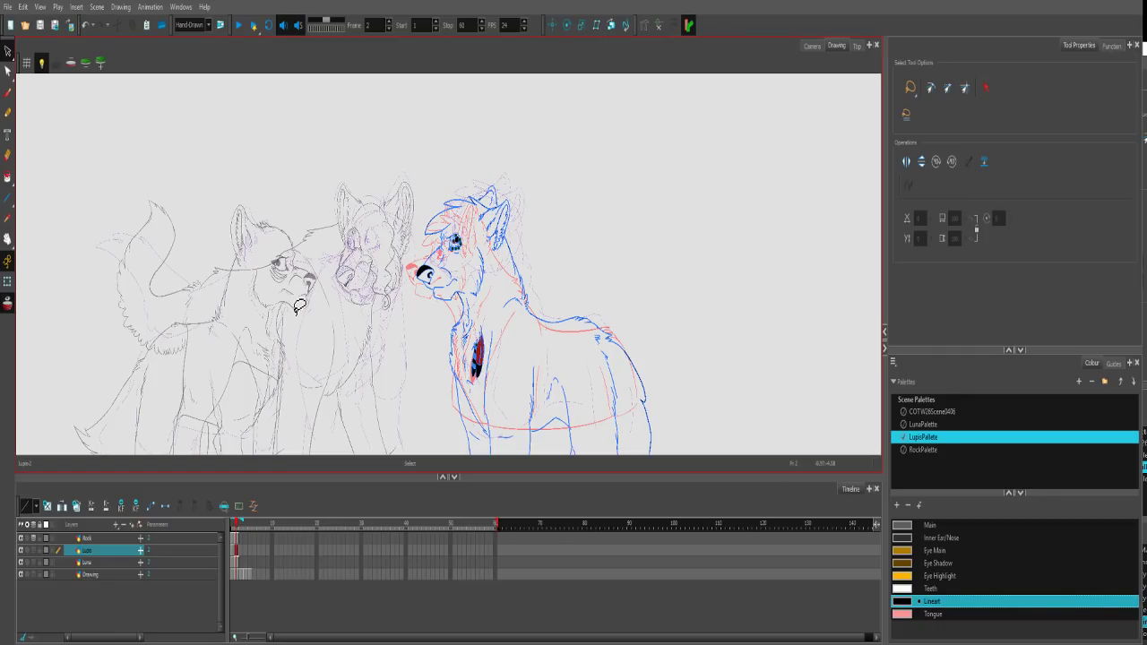
pyautogui.click(237, 561)
pyautogui.click(237, 549)
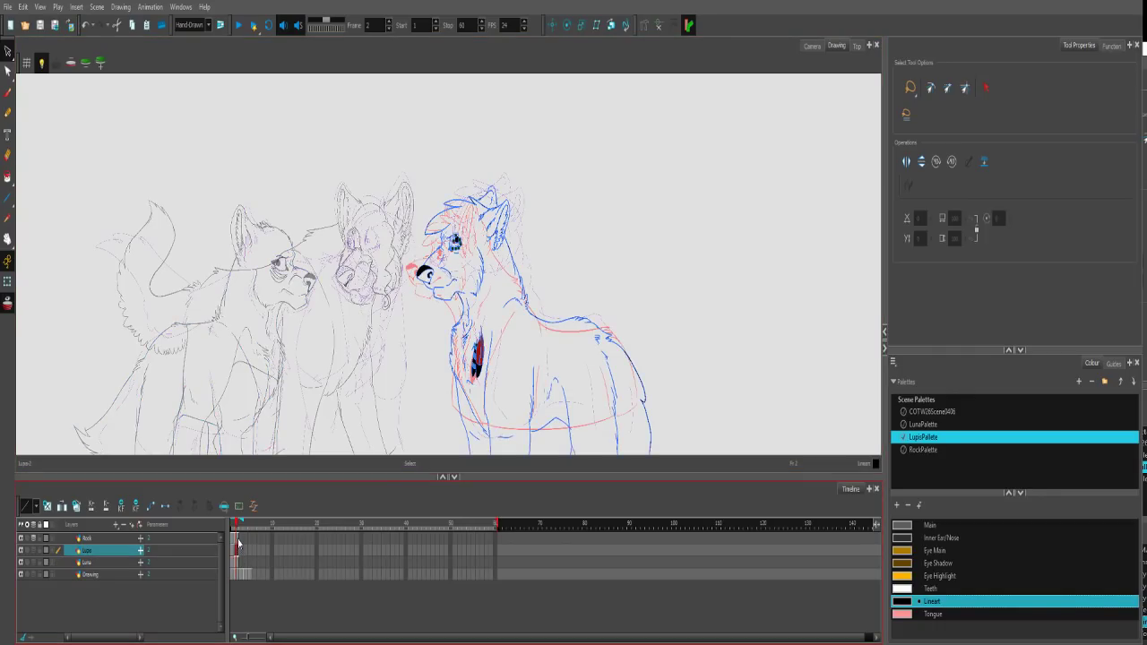
# Fill the top of Rock's nose, his nostril and his pupil on frame 2 with the Lineart colour.
pyautogui.click(239, 539)
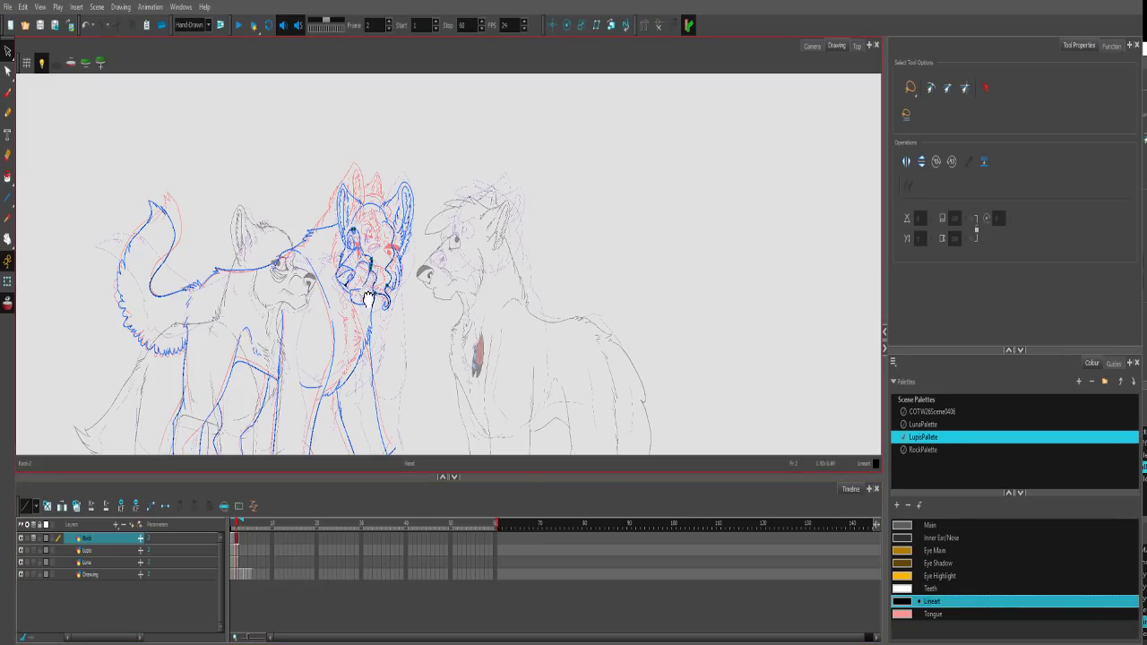
pyautogui.scroll(5, 377, 242)
pyautogui.scroll(3, 377, 242)
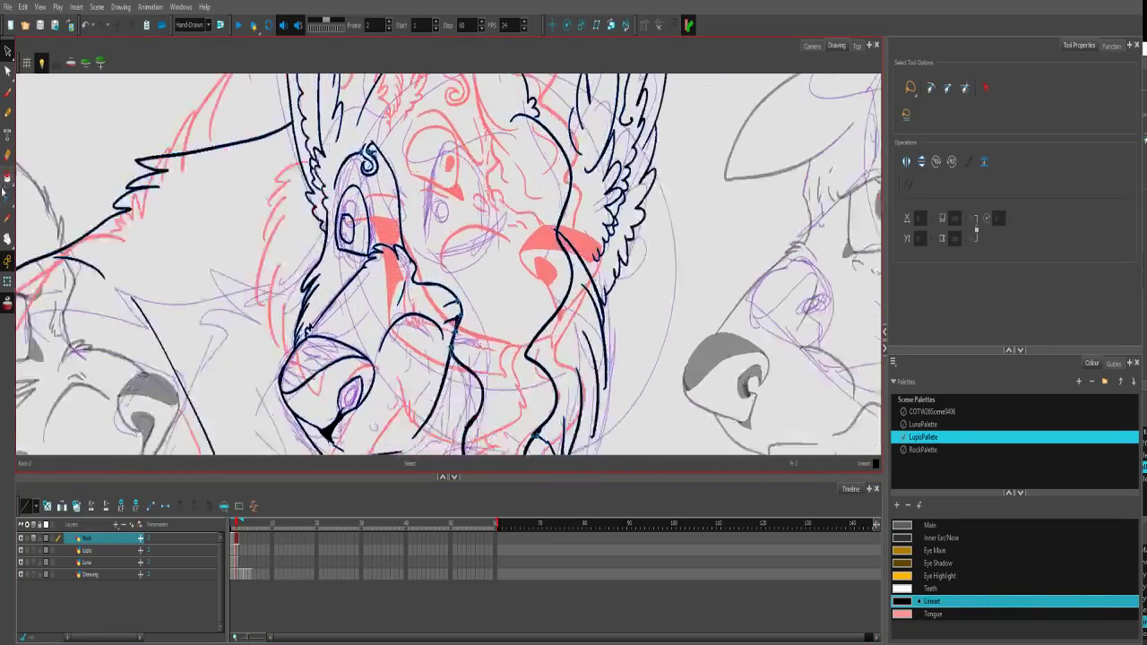
pyautogui.hotkey('alt', 'i')
pyautogui.click(318, 358)
pyautogui.click(349, 395)
pyautogui.click(348, 228)
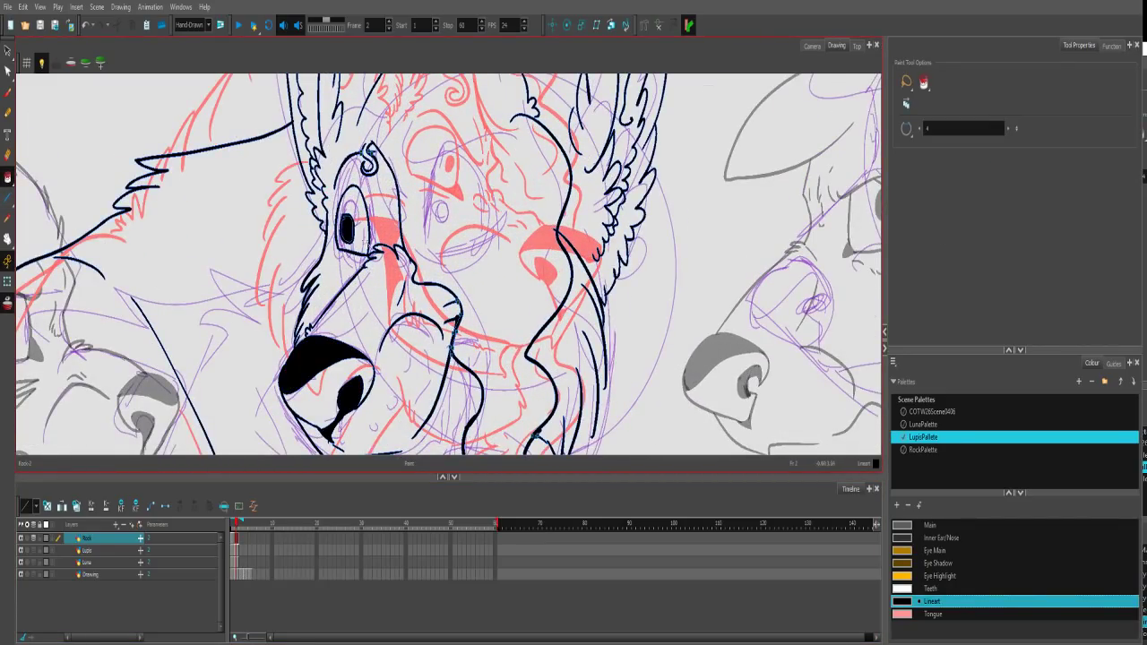
pyautogui.scroll(-8, 374, 257)
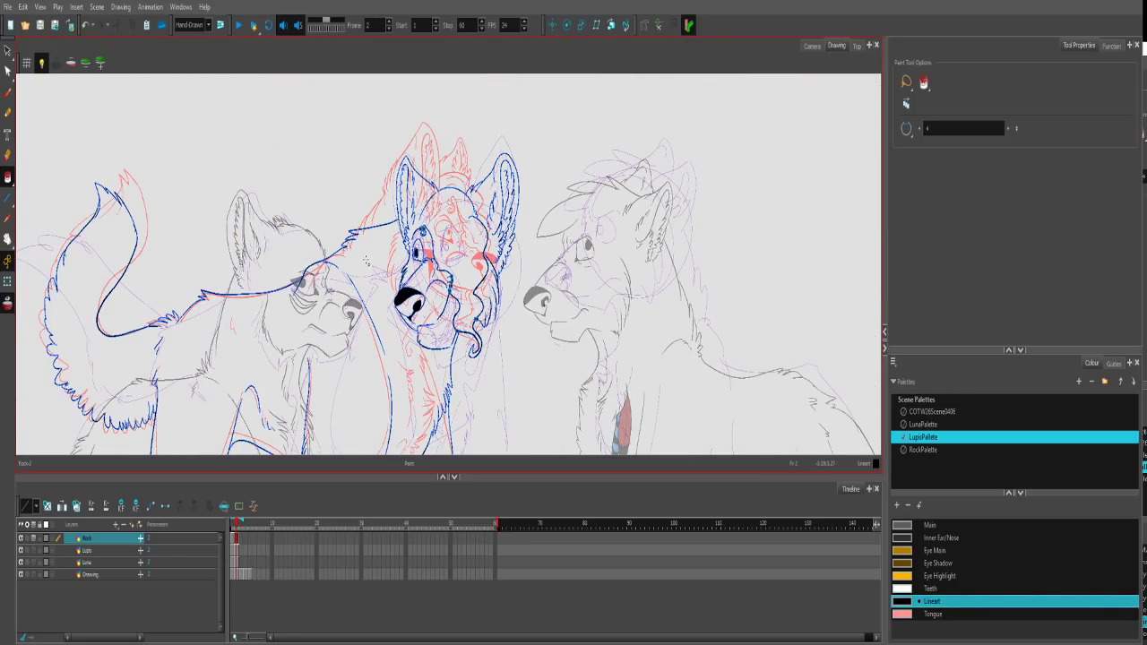
pyautogui.scroll(2, 351, 278)
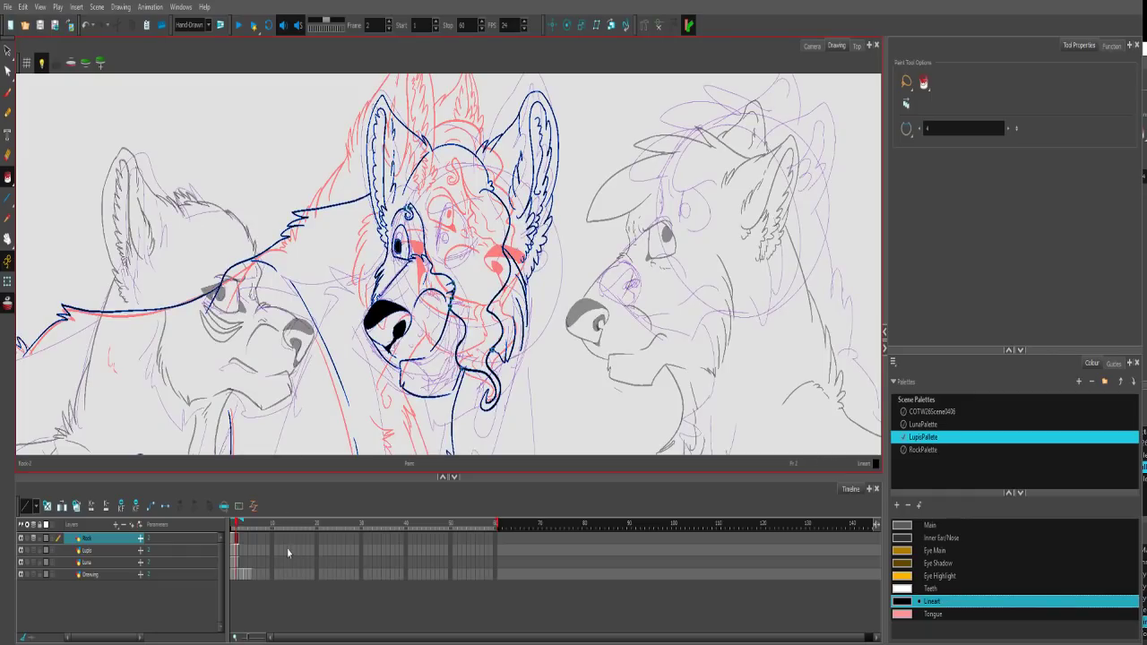
# Advance to frame 3 and reduce the onion skin to a single previous drawing.
pyautogui.press('.')
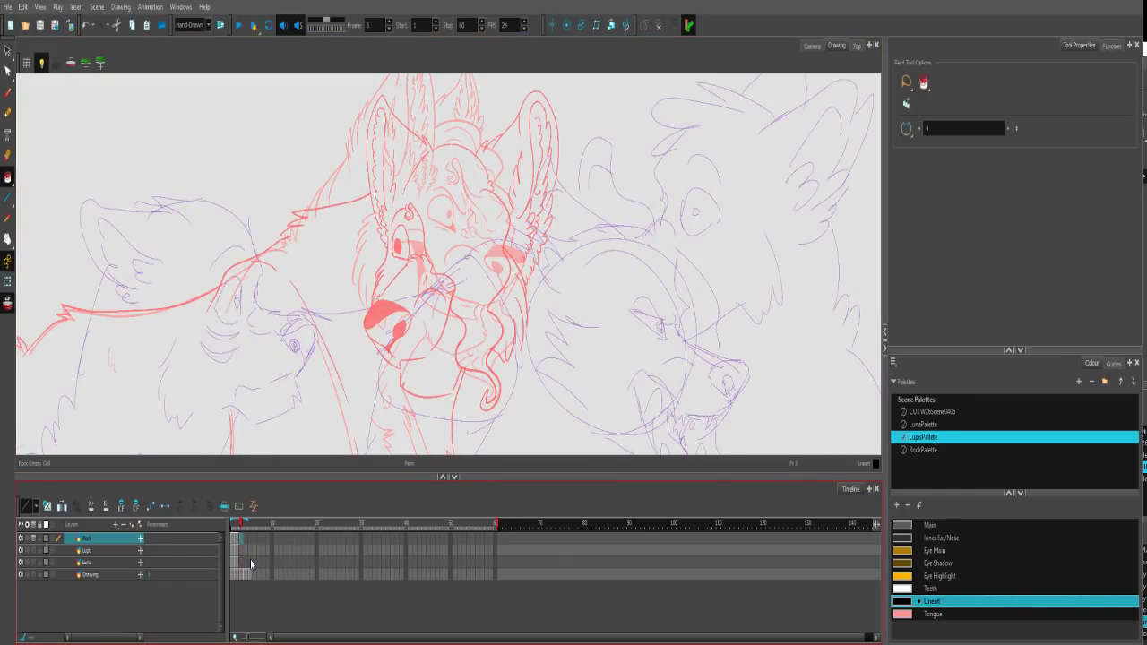
pyautogui.click(72, 64)
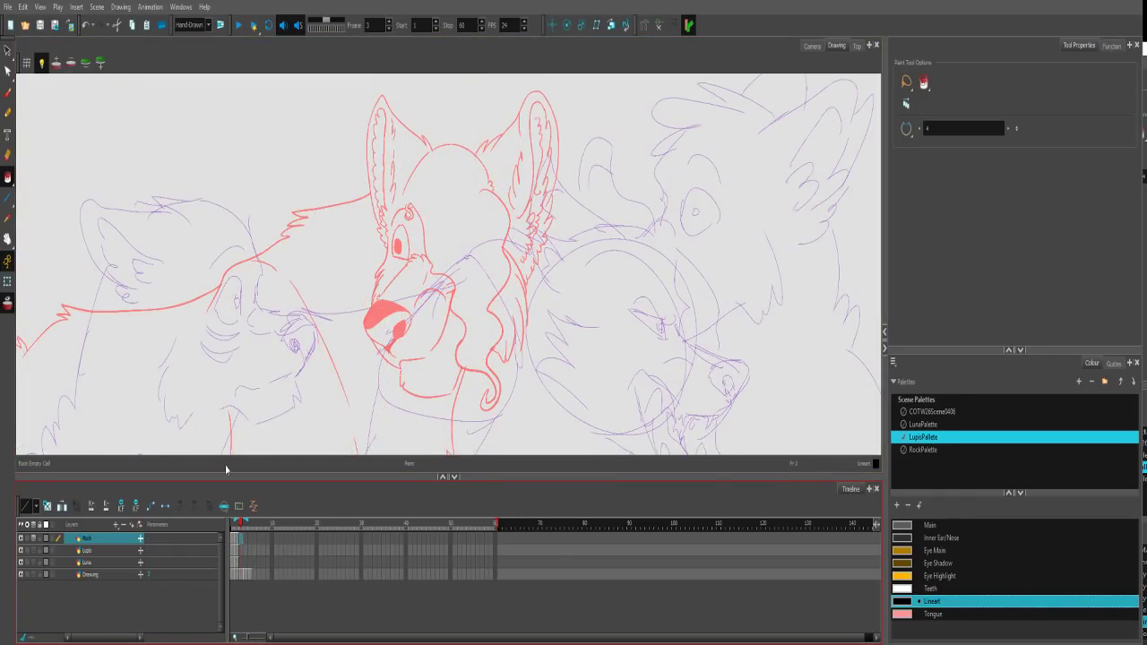
pyautogui.scroll(-3, 362, 290)
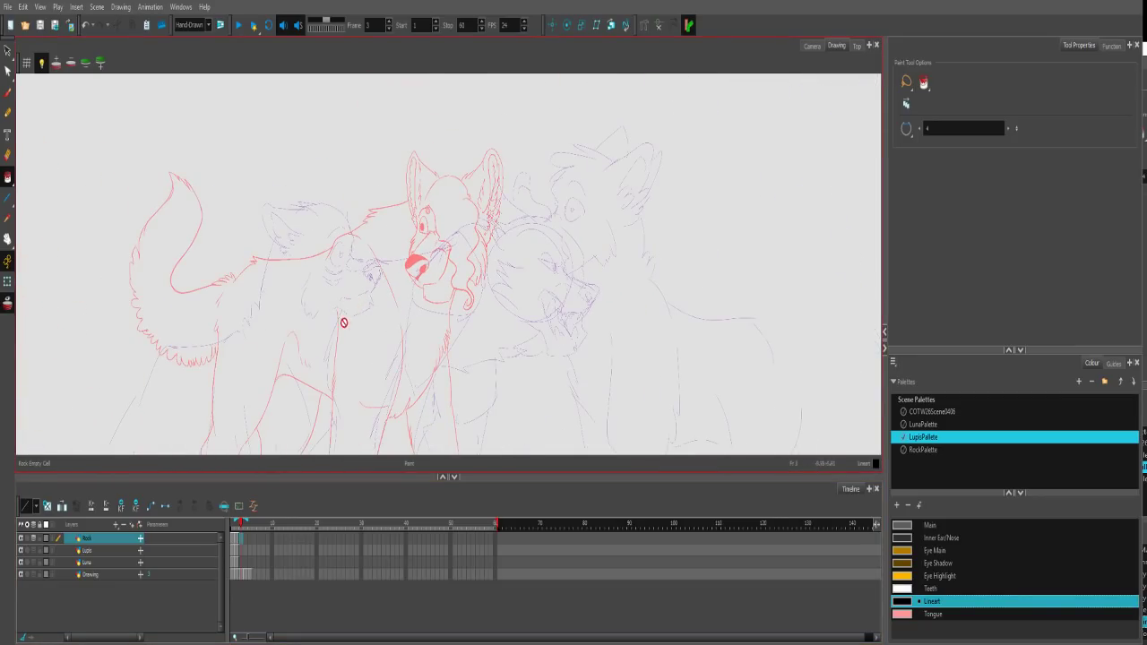
# Examine the Rock, Lupis and Luna drawings around frame 3 against the rough sketch.
pyautogui.click(241, 552)
pyautogui.click(240, 563)
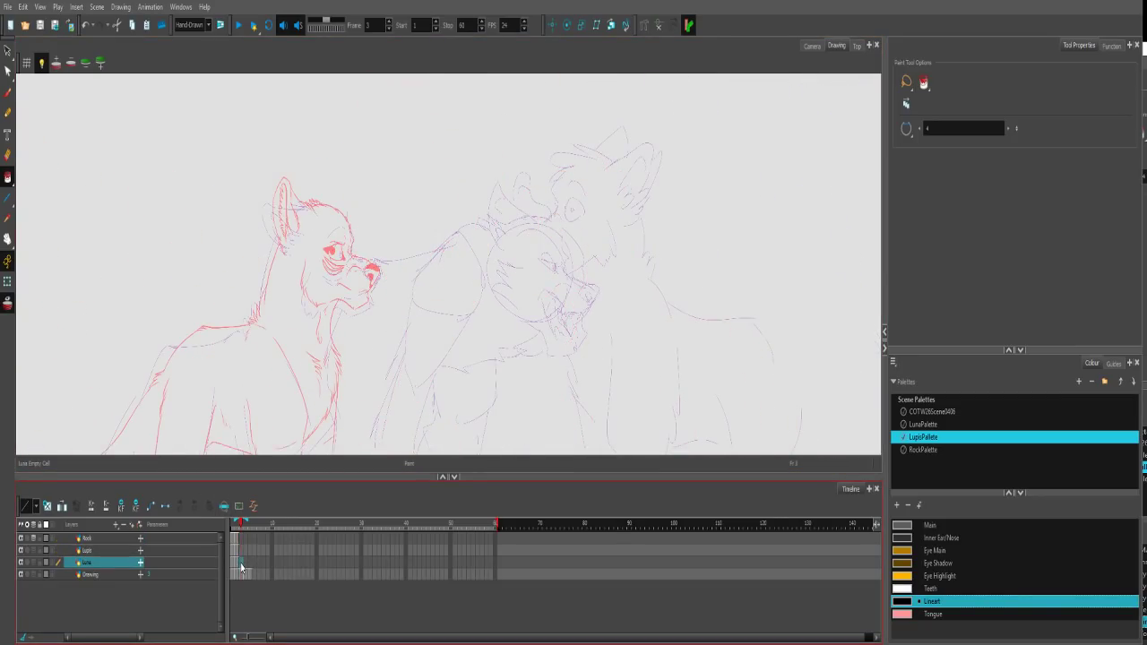
pyautogui.click(243, 550)
pyautogui.click(244, 542)
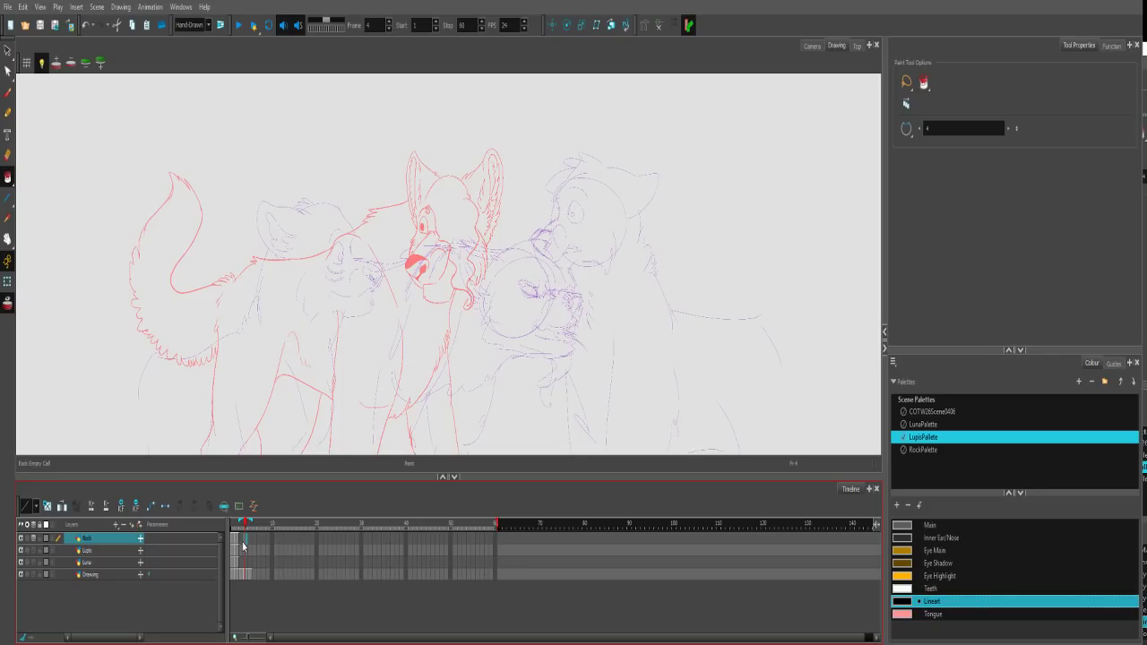
pyautogui.click(242, 563)
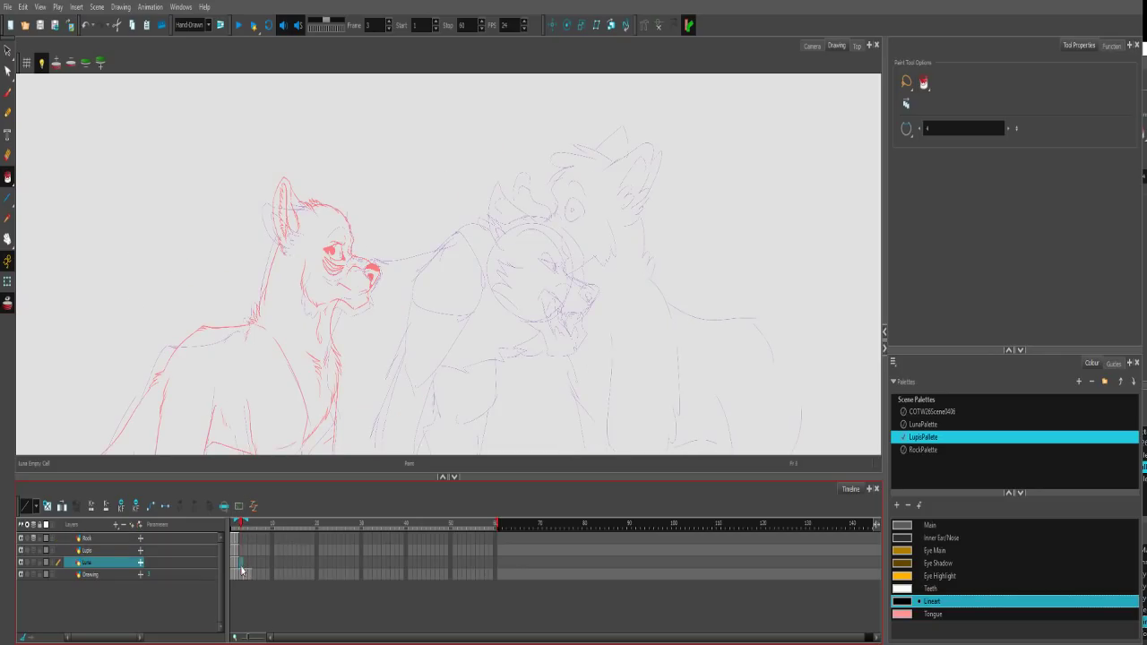
pyautogui.click(239, 575)
pyautogui.click(246, 574)
pyautogui.click(241, 564)
pyautogui.click(237, 564)
pyautogui.click(233, 563)
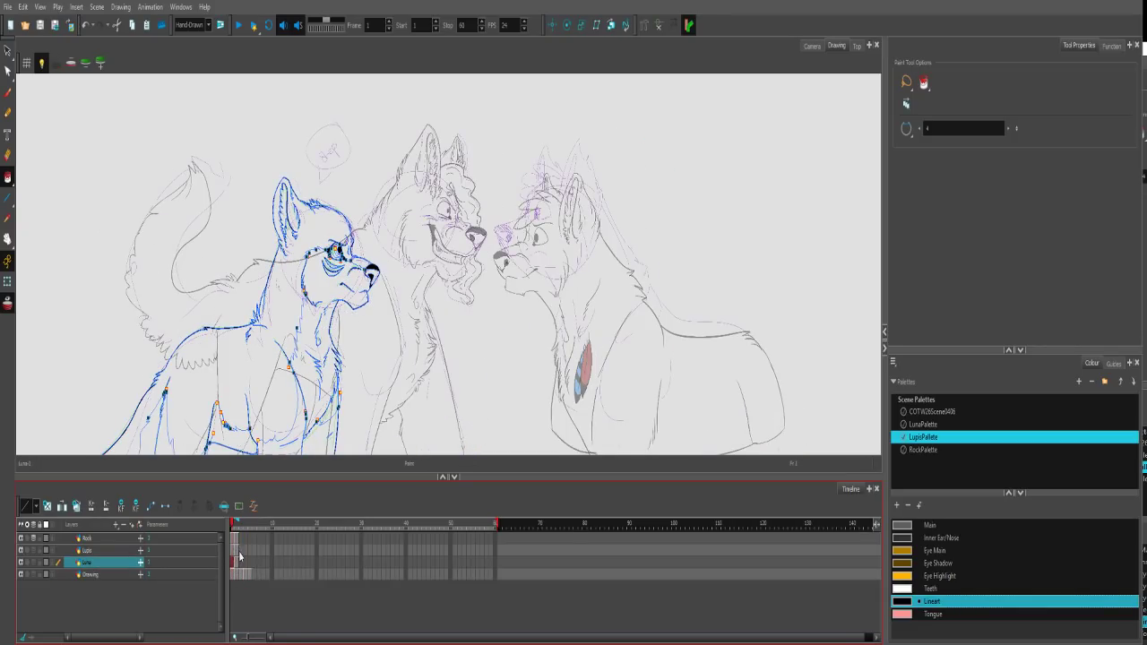
pyautogui.click(240, 562)
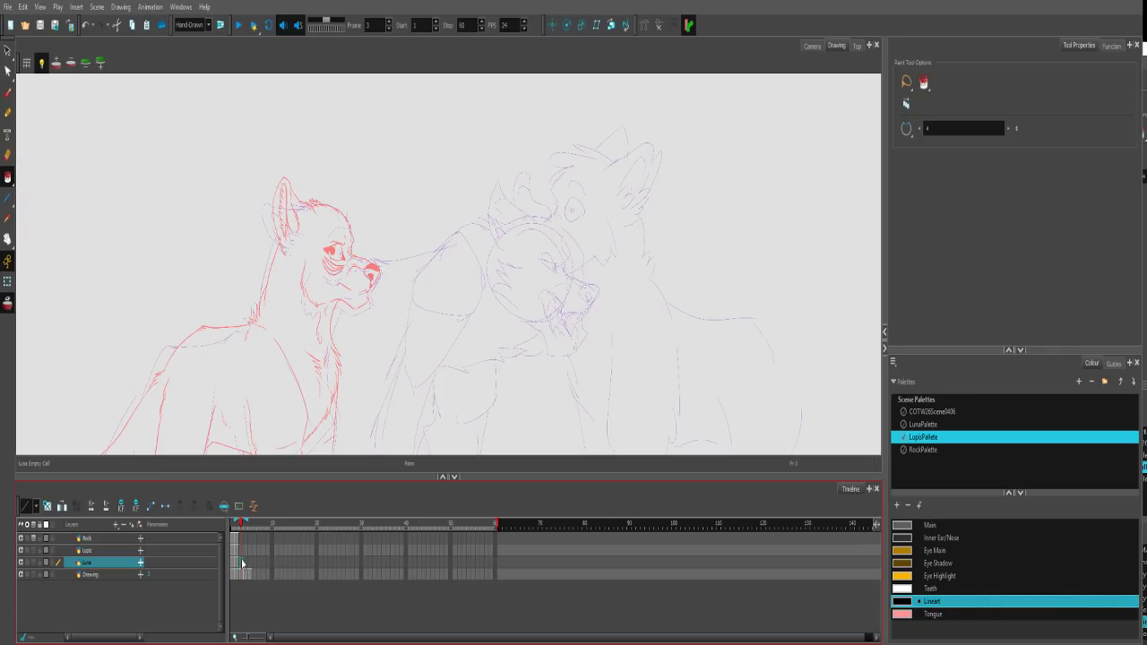
# Copy Luna's line art from frame 2 and paste it onto frame 3 of the Luna layer.
pyautogui.click(237, 562)
pyautogui.press('1')
pyautogui.press('1')
pyautogui.moveTo(308, 183)
pyautogui.mouseDown()
pyautogui.moveTo(330, 160)
pyautogui.moveTo(439, 143)
pyautogui.moveTo(447, 152)
pyautogui.mouseUp()
pyautogui.click(8, 51)
pyautogui.click(243, 563)
pyautogui.hotkey('ctrl', 'v')
pyautogui.press('space')
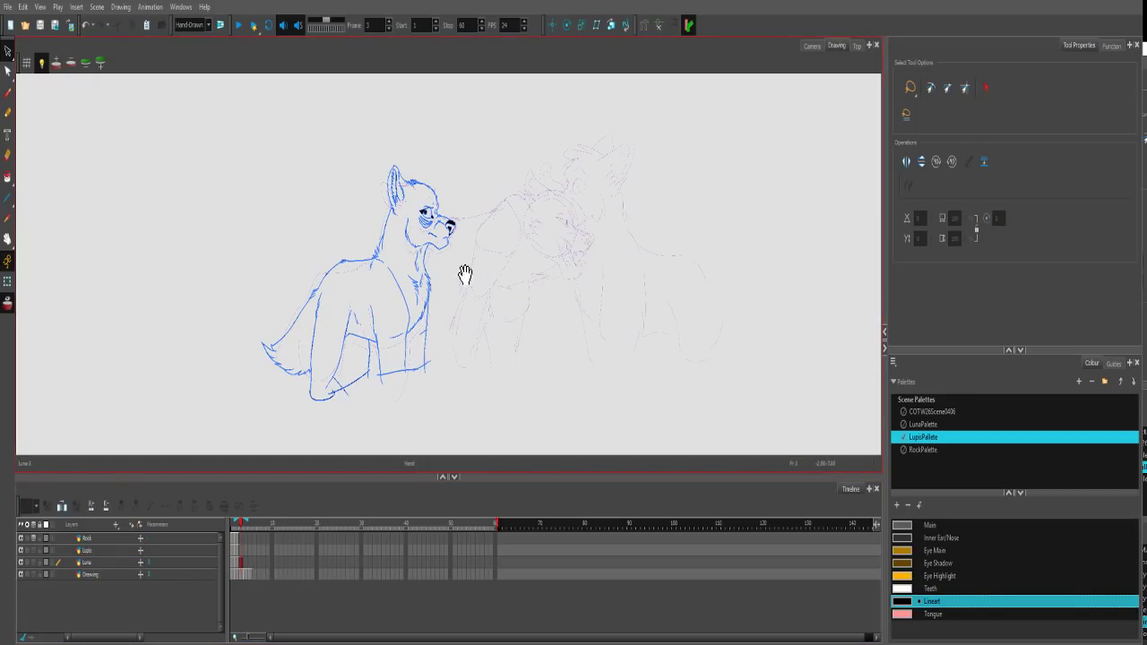
pyautogui.moveTo(470, 271); pyautogui.dragTo(426, 289)
pyautogui.press('1')
pyautogui.press('1')
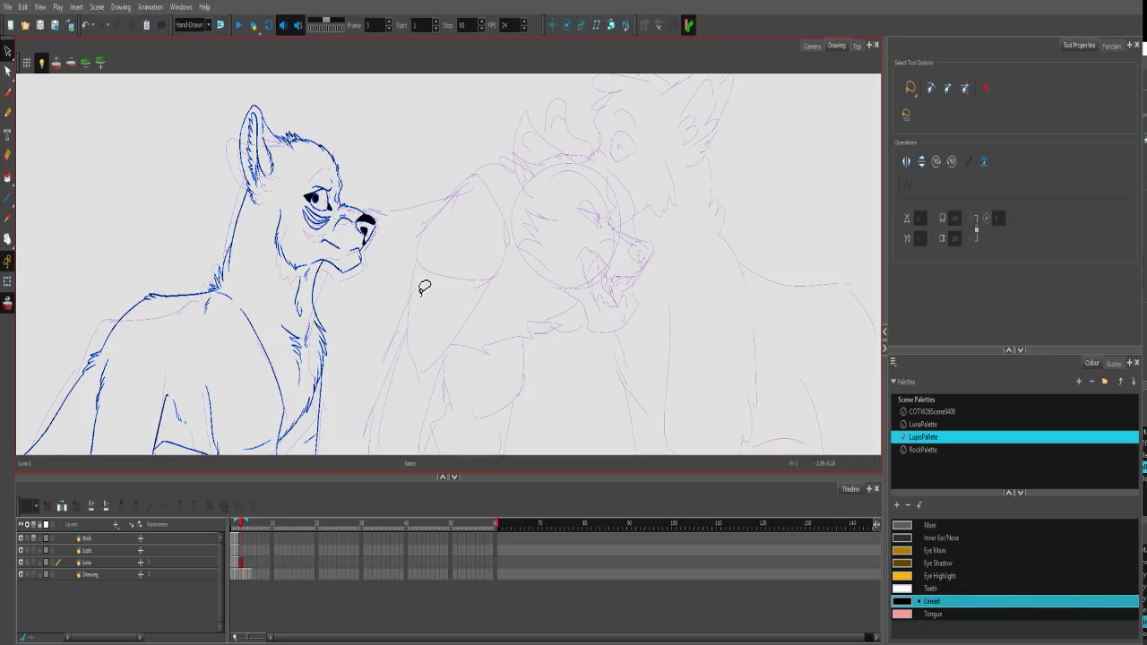
# Ink Rock's narrowed eye on frame 3 with Brush 2, including the lids, iris line and small pupil outline.
pyautogui.click(241, 551)
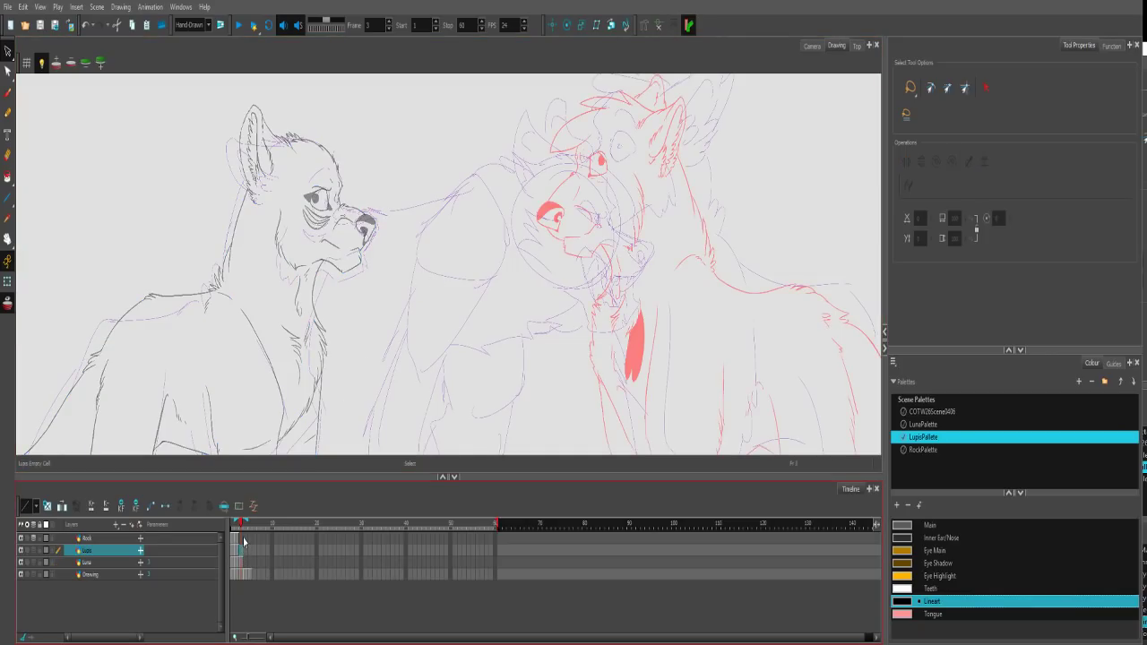
pyautogui.click(245, 537)
pyautogui.click(242, 540)
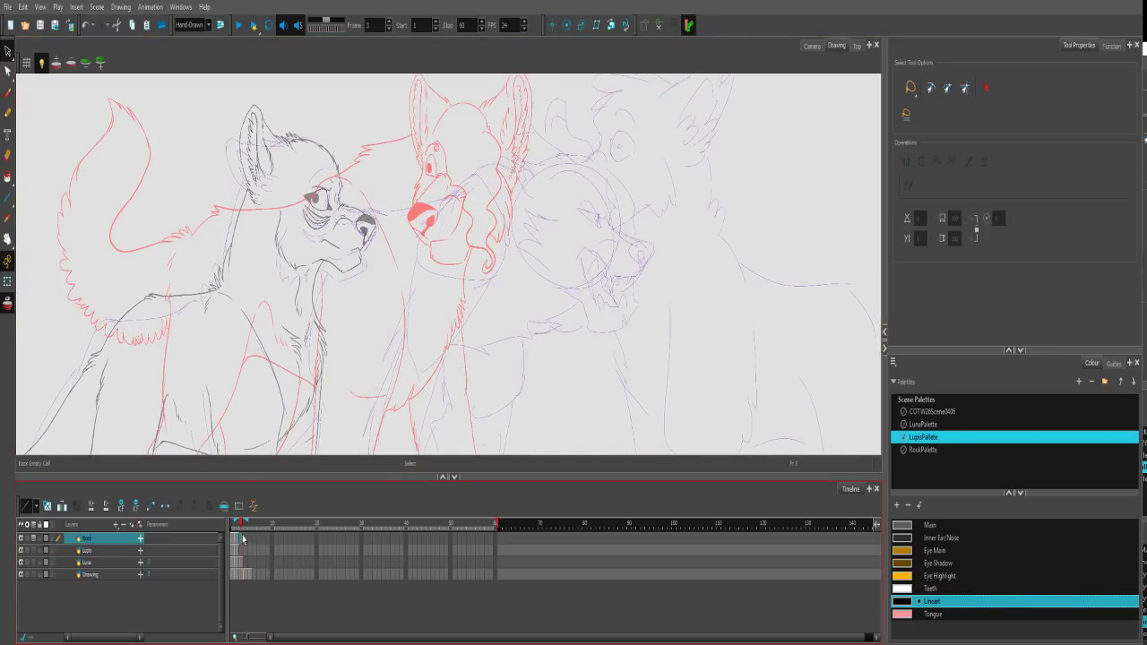
pyautogui.click(243, 530)
pyautogui.click(239, 530)
pyautogui.scroll(3, 551, 294)
pyautogui.hotkey('alt', 'b')
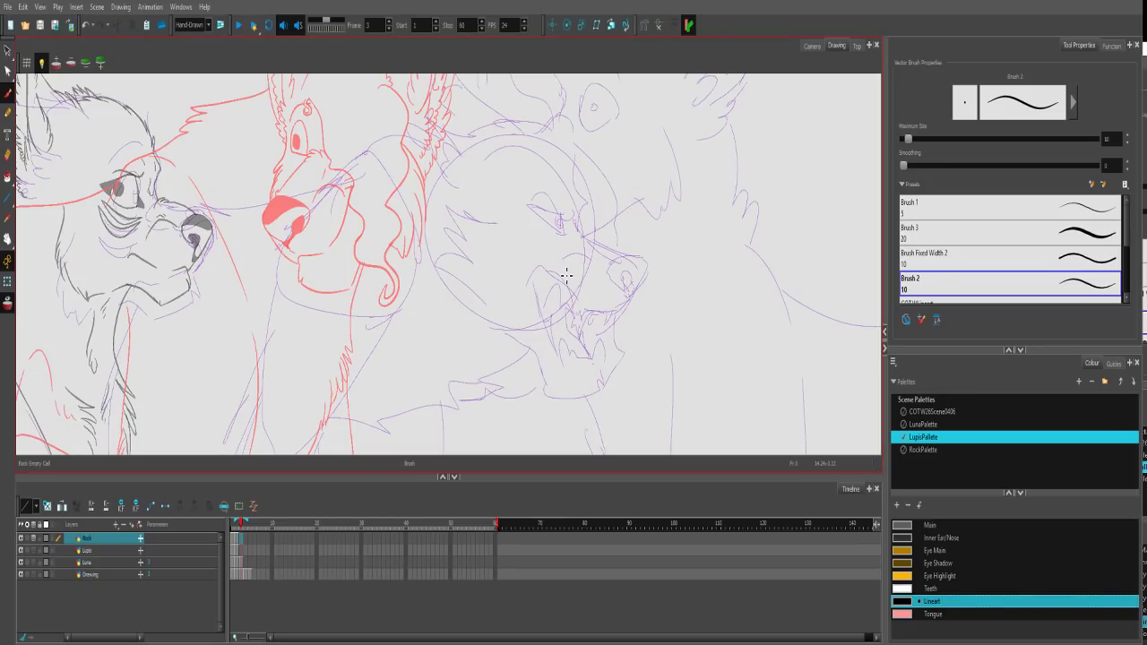
pyautogui.scroll(3, 566, 276)
pyautogui.moveTo(553, 285)
pyautogui.mouseDown()
pyautogui.moveTo(551, 258)
pyautogui.moveTo(549, 282)
pyautogui.mouseUp()
pyautogui.hotkey('ctrl', 'z')
pyautogui.moveTo(506, 237)
pyautogui.mouseDown()
pyautogui.moveTo(558, 264)
pyautogui.moveTo(509, 238)
pyautogui.moveTo(561, 260)
pyautogui.moveTo(568, 251)
pyautogui.moveTo(562, 266)
pyautogui.moveTo(568, 233)
pyautogui.moveTo(541, 277)
pyautogui.moveTo(509, 244)
pyautogui.moveTo(556, 285)
pyautogui.mouseUp()
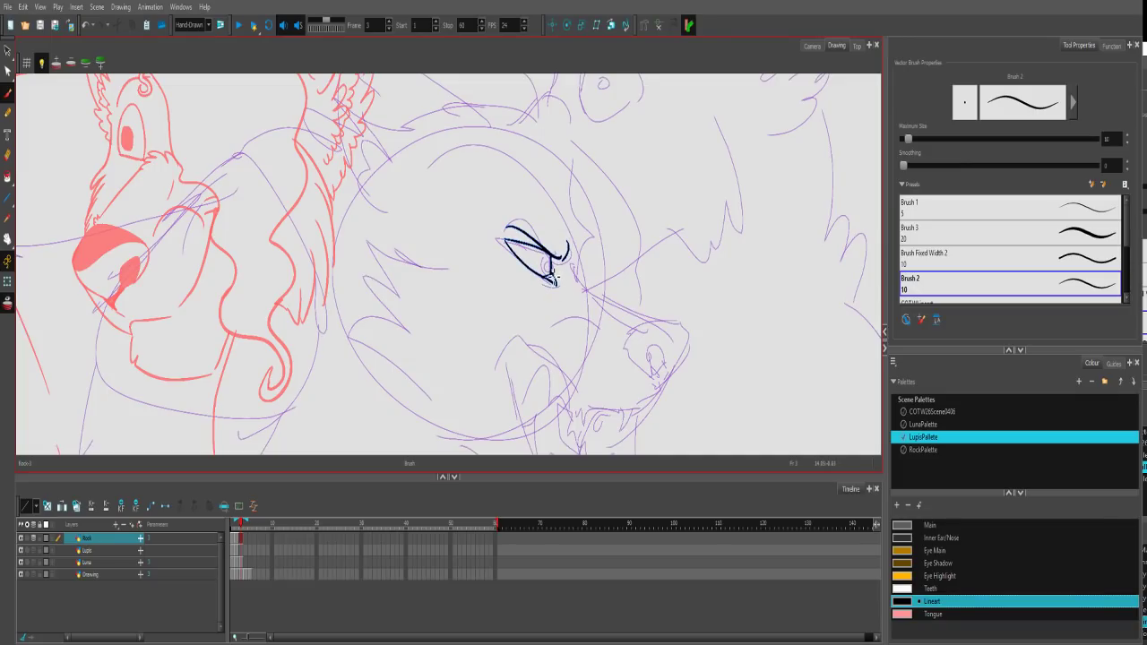
pyautogui.moveTo(549, 278); pyautogui.dragTo(553, 285)
pyautogui.press('2')
pyautogui.moveTo(588, 275)
pyautogui.mouseDown()
pyautogui.moveTo(620, 298)
pyautogui.moveTo(571, 283)
pyautogui.moveTo(606, 257)
pyautogui.mouseUp()
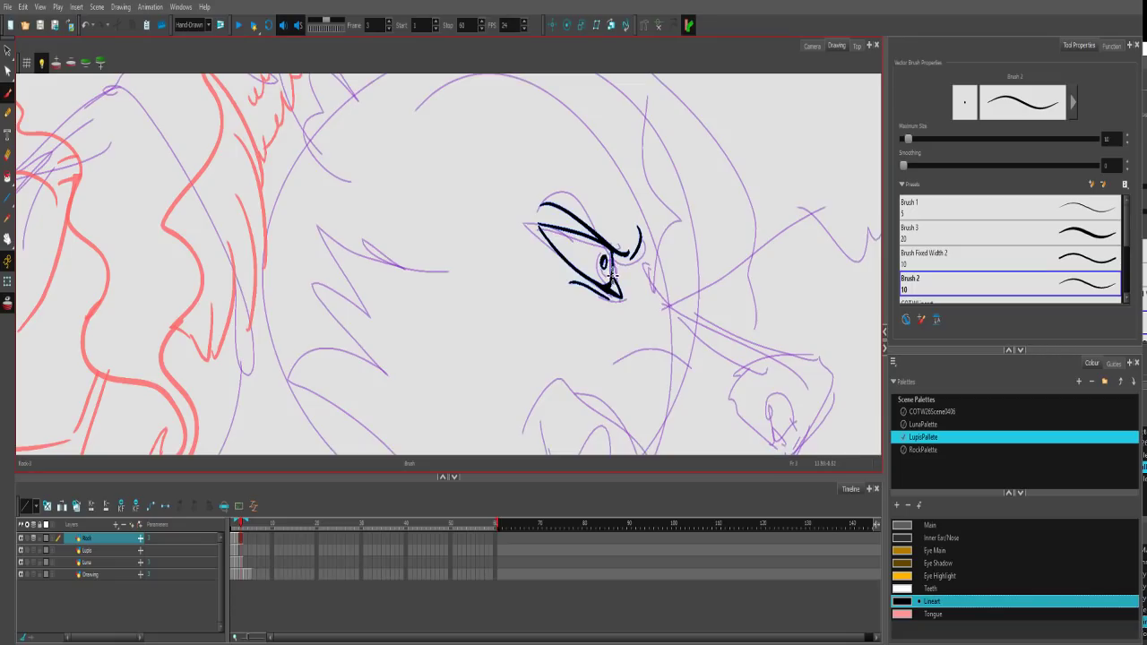
# Ink the angled brow line and short creases between Rock's eye and the top of his muzzle.
pyautogui.press('1')
pyautogui.press('1')
pyautogui.press('1')
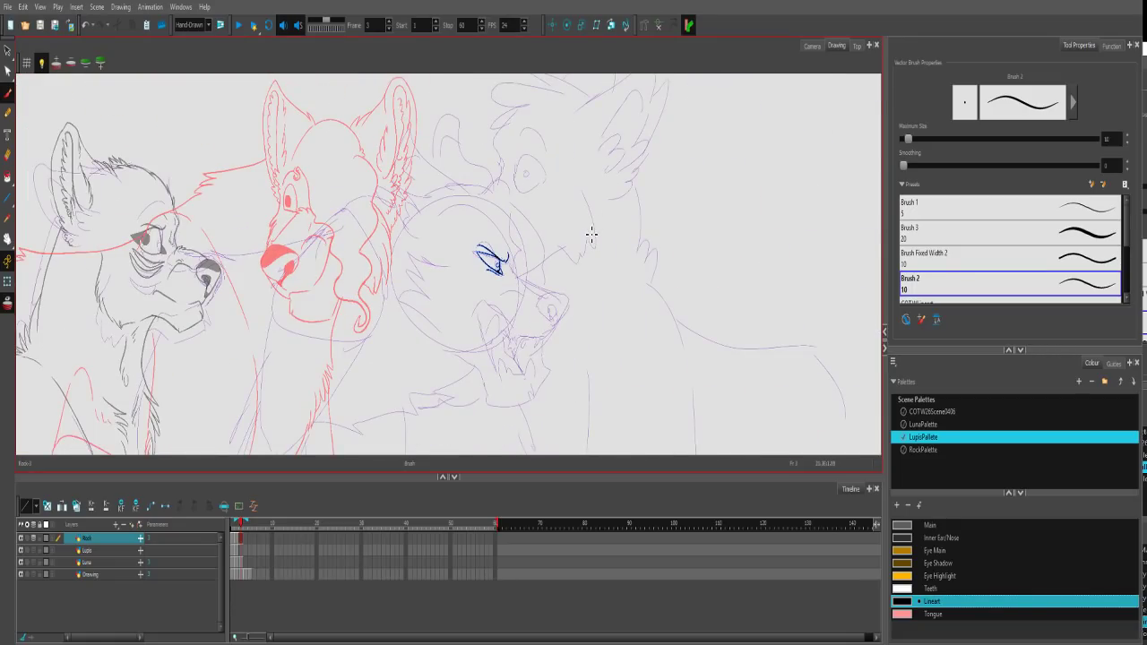
pyautogui.press('2')
pyautogui.moveTo(658, 244)
pyautogui.mouseDown()
pyautogui.moveTo(686, 253)
pyautogui.moveTo(669, 229)
pyautogui.moveTo(677, 183)
pyautogui.mouseUp()
pyautogui.hotkey('ctrl', 'z')
pyautogui.moveTo(668, 221); pyautogui.dragTo(668, 199)
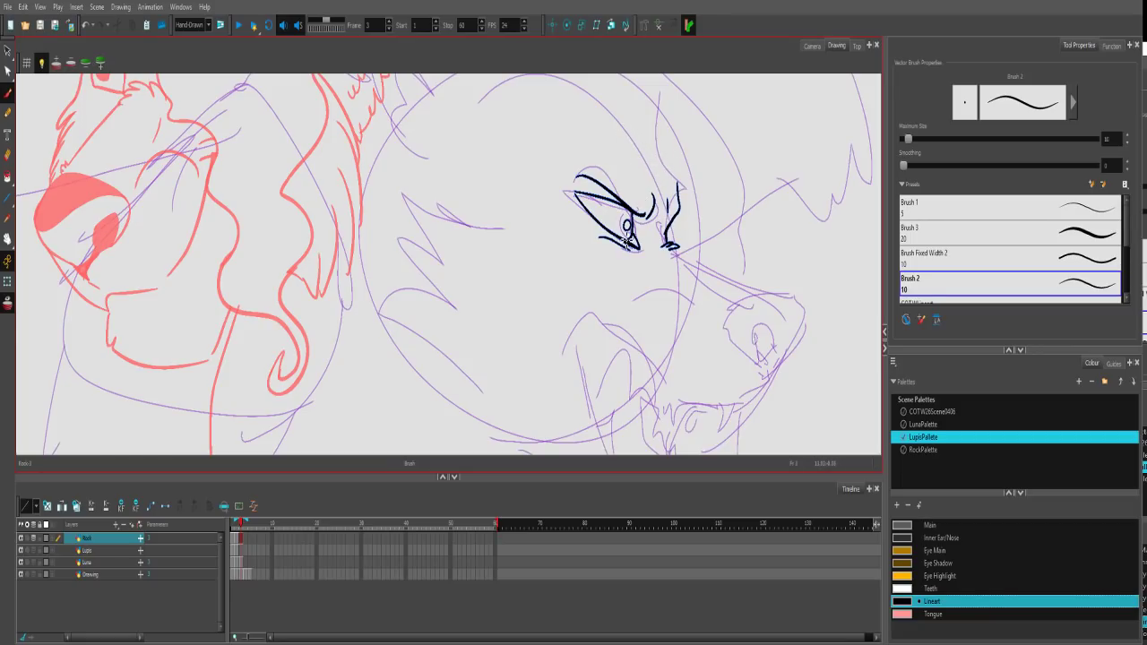
# Ink the bridge of Rock's muzzle on frame 3, from the crease beside the eye down to the nose.
pyautogui.moveTo(712, 314)
pyautogui.mouseDown()
pyautogui.moveTo(624, 267)
pyautogui.moveTo(681, 237)
pyautogui.mouseUp()
pyautogui.hotkey('ctrl', 'z')
pyautogui.moveTo(593, 199); pyautogui.dragTo(682, 238)
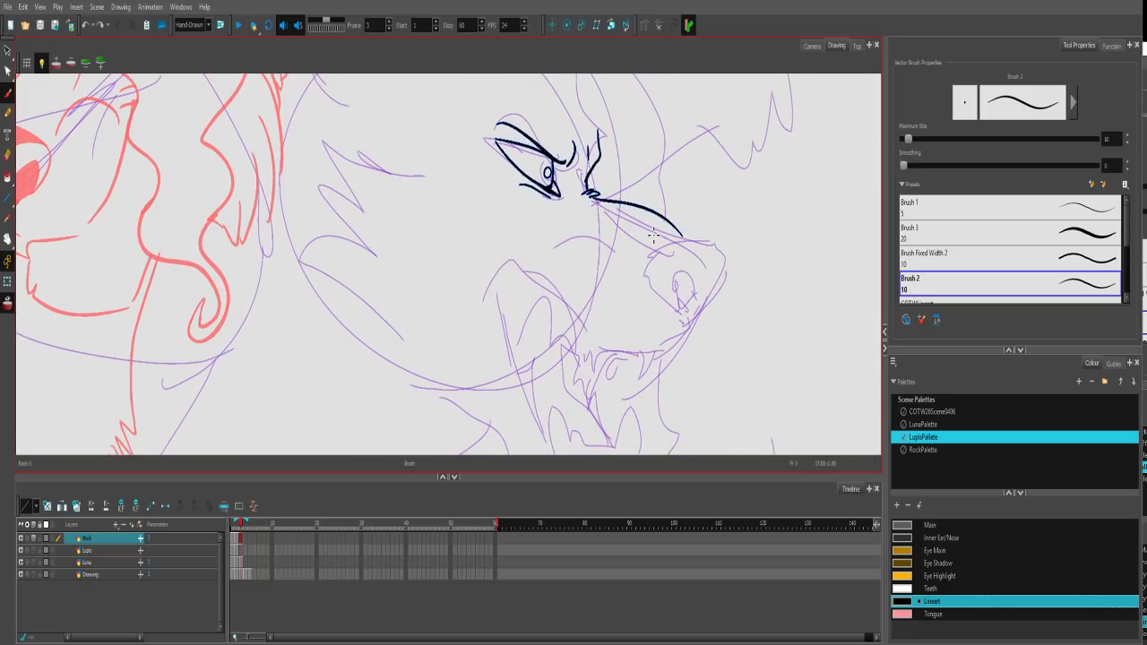
pyautogui.hotkey('ctrl', 'z')
pyautogui.moveTo(593, 199); pyautogui.dragTo(665, 235)
pyautogui.hotkey('ctrl', 'z')
pyautogui.moveTo(593, 199); pyautogui.dragTo(661, 220)
# Ink Rock's nose with its outer contour, curled nostril and the line separating the top plane.
pyautogui.moveTo(658, 220)
pyautogui.mouseDown()
pyautogui.moveTo(694, 242)
pyautogui.moveTo(642, 270)
pyautogui.moveTo(665, 303)
pyautogui.moveTo(672, 269)
pyautogui.moveTo(692, 284)
pyautogui.moveTo(674, 302)
pyautogui.moveTo(687, 326)
pyautogui.mouseUp()
pyautogui.hotkey('ctrl', 'z')
pyautogui.moveTo(687, 238)
pyautogui.mouseDown()
pyautogui.moveTo(723, 274)
pyautogui.moveTo(689, 325)
pyautogui.mouseUp()
pyautogui.hotkey('ctrl', 'z')
pyautogui.moveTo(687, 236)
pyautogui.mouseDown()
pyautogui.moveTo(728, 254)
pyautogui.moveTo(727, 285)
pyautogui.moveTo(687, 328)
pyautogui.mouseUp()
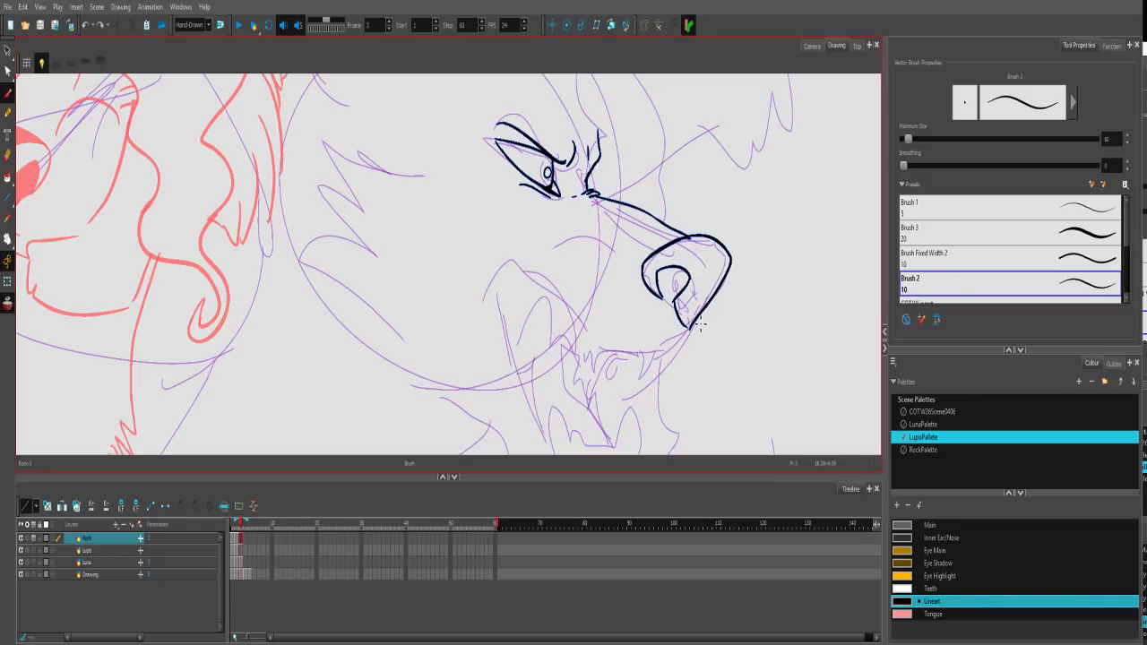
pyautogui.moveTo(646, 269)
pyautogui.mouseDown()
pyautogui.moveTo(669, 251)
pyautogui.moveTo(728, 258)
pyautogui.mouseUp()
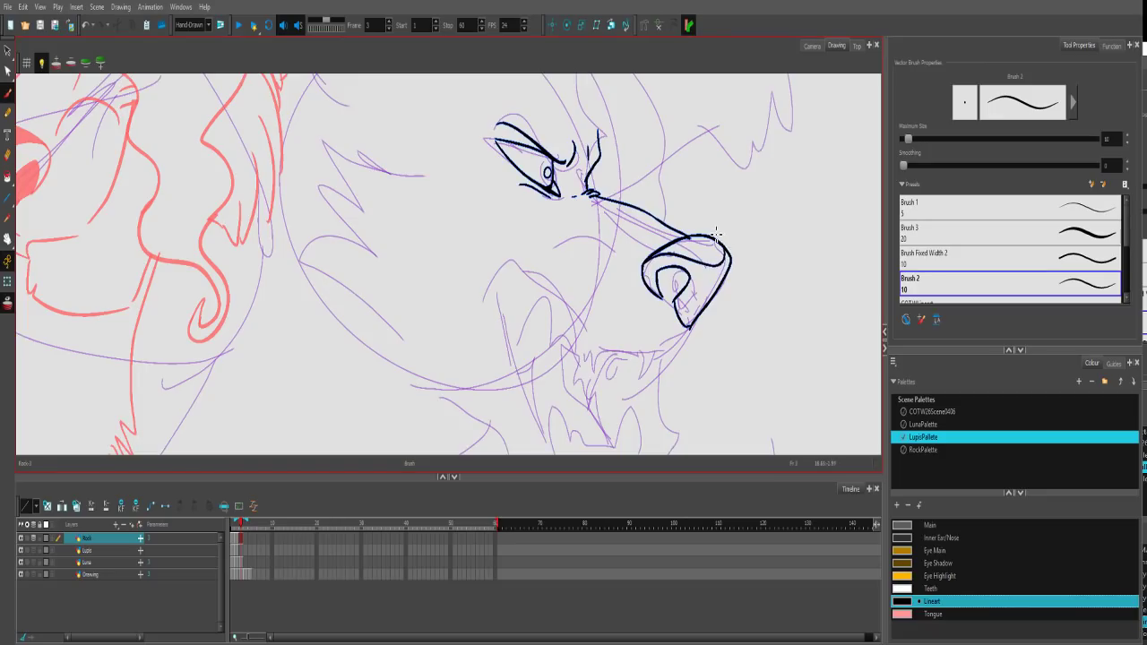
# Ink Rock's upper lip from below the nose back to the mouth corner, plus the snarl creases on the muzzle.
pyautogui.moveTo(667, 296)
pyautogui.mouseDown()
pyautogui.moveTo(687, 339)
pyautogui.moveTo(702, 324)
pyautogui.moveTo(680, 344)
pyautogui.moveTo(684, 307)
pyautogui.moveTo(668, 365)
pyautogui.moveTo(668, 348)
pyautogui.moveTo(562, 277)
pyautogui.moveTo(508, 267)
pyautogui.mouseUp()
pyautogui.hotkey('alt', 's')
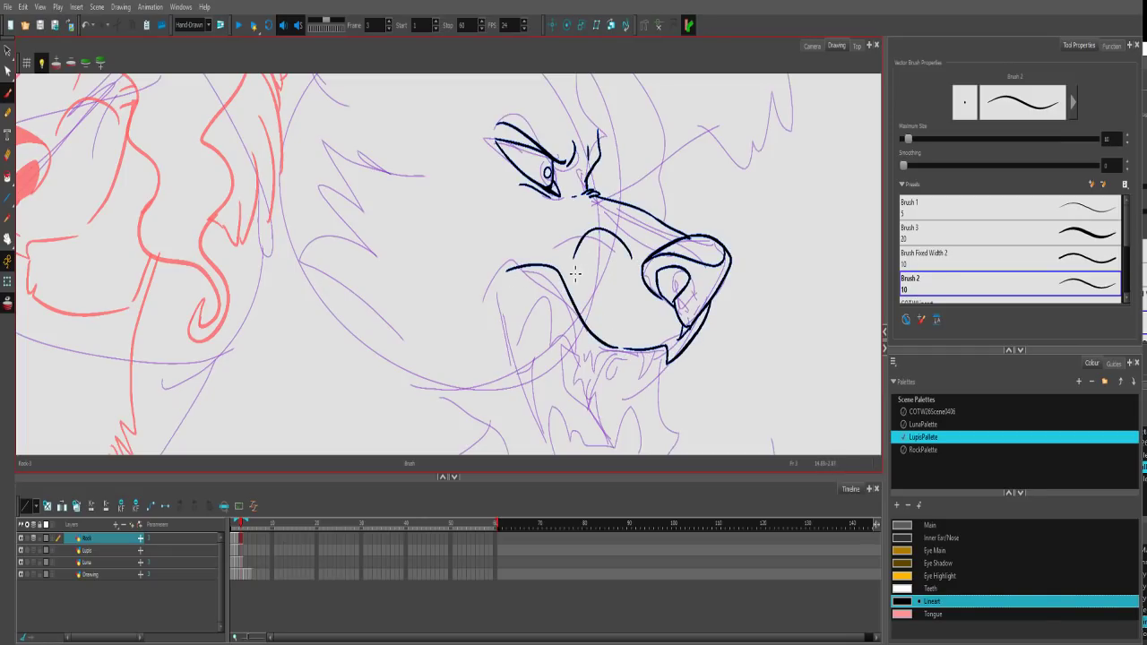
pyautogui.hotkey('alt', 'b')
pyautogui.moveTo(638, 262)
pyautogui.mouseDown()
pyautogui.moveTo(593, 235)
pyautogui.moveTo(578, 258)
pyautogui.mouseUp()
pyautogui.moveTo(610, 211); pyautogui.dragTo(624, 231)
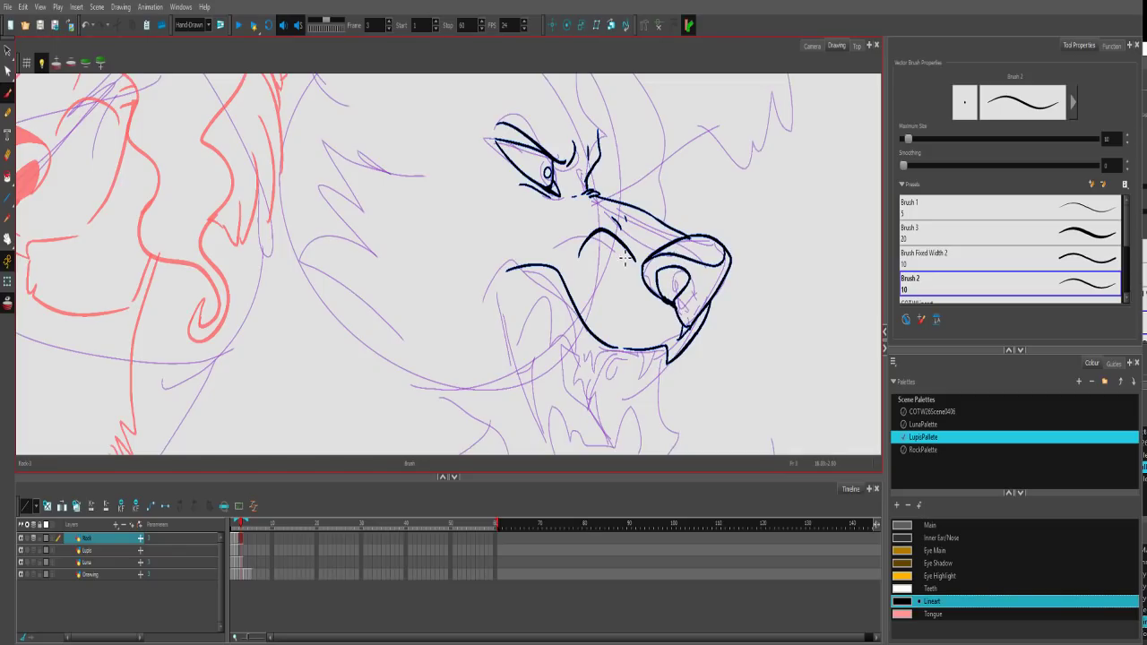
# Ink Rock's upper teeth along the lip, with the front fangs and the small jagged back teeth.
pyautogui.moveTo(563, 278)
pyautogui.mouseDown()
pyautogui.moveTo(565, 314)
pyautogui.moveTo(615, 363)
pyautogui.moveTo(663, 360)
pyautogui.moveTo(671, 342)
pyautogui.moveTo(619, 363)
pyautogui.moveTo(662, 358)
pyautogui.moveTo(662, 369)
pyautogui.moveTo(622, 362)
pyautogui.moveTo(660, 375)
pyautogui.moveTo(671, 360)
pyautogui.moveTo(654, 377)
pyautogui.moveTo(657, 360)
pyautogui.moveTo(618, 351)
pyautogui.moveTo(632, 349)
pyautogui.mouseUp()
pyautogui.hotkey('ctrl', 'z')
pyautogui.hotkey('ctrl', 'z')
pyautogui.hotkey('ctrl', 'z')
pyautogui.hotkey('ctrl', 'z')
pyautogui.hotkey('ctrl', 'space')
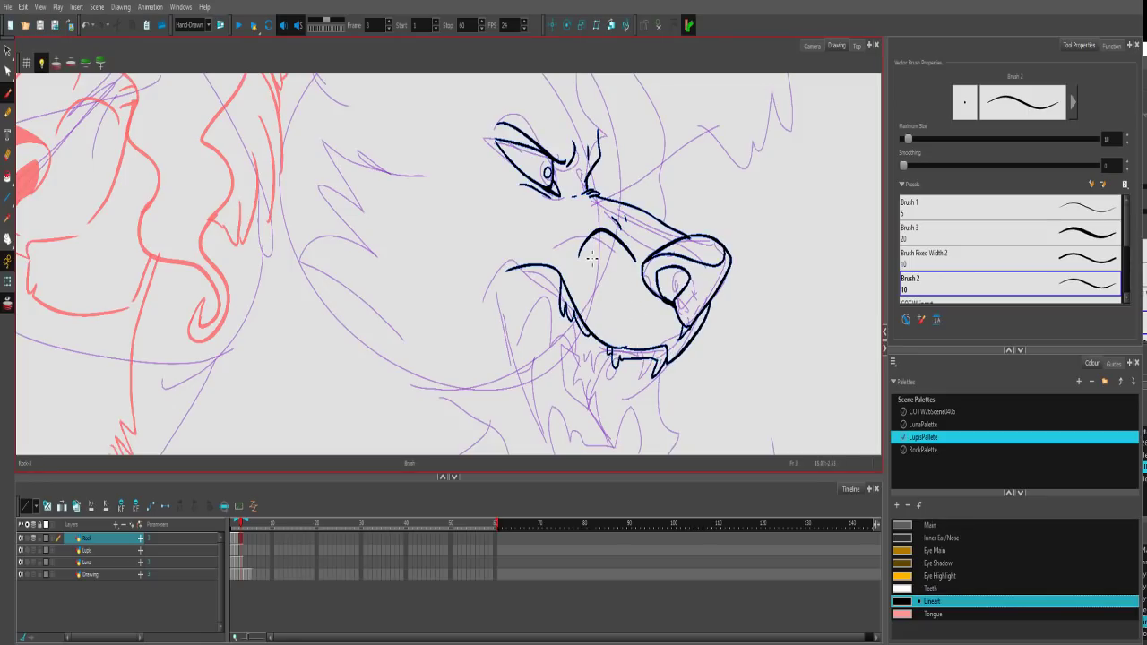
pyautogui.scroll(-4, 658, 345)
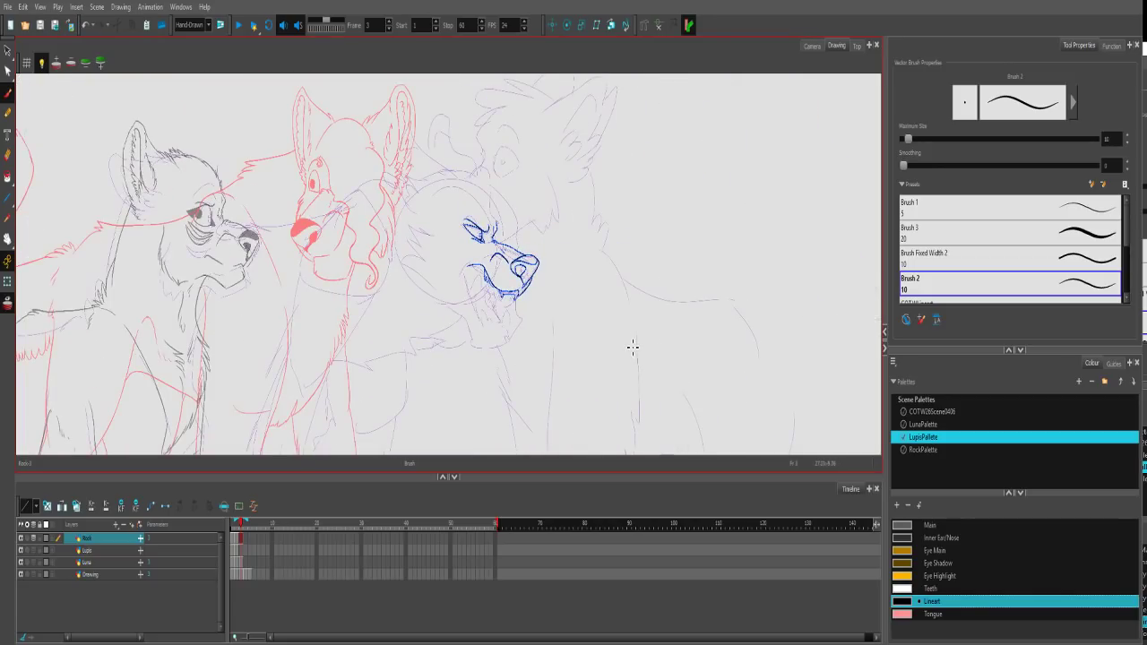
pyautogui.moveTo(240, 528); pyautogui.dragTo(241, 529)
pyautogui.scroll(6, 533, 311)
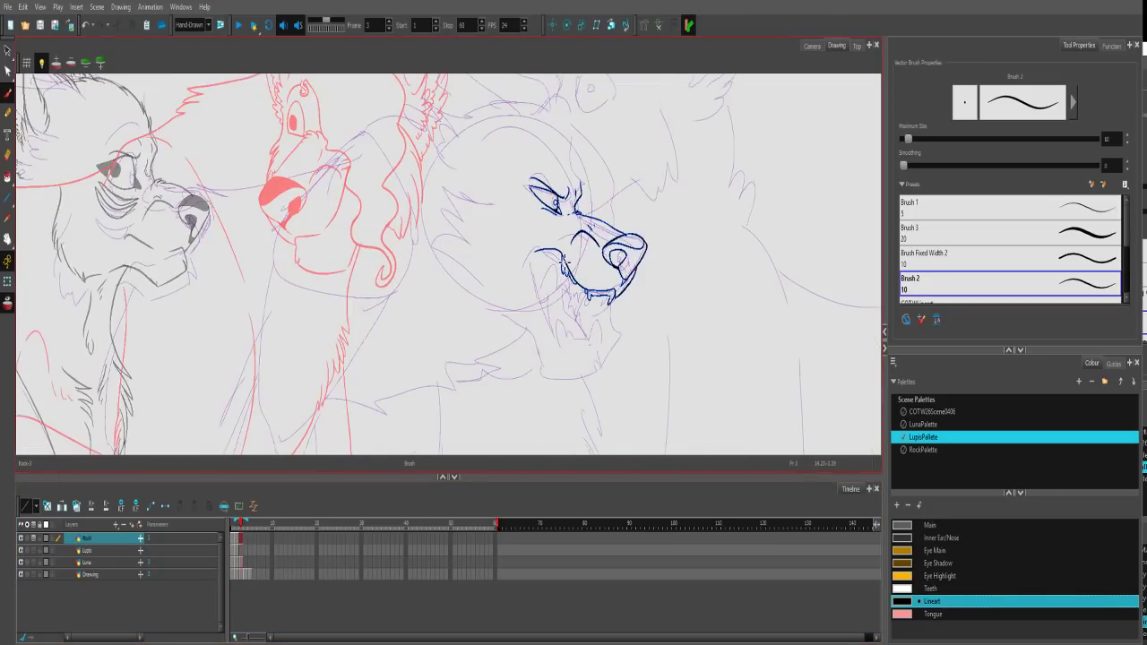
# Ink Rock's open lower jaw from the mouth corner, with both rows of jagged teeth and the front fangs.
pyautogui.moveTo(463, 295); pyautogui.dragTo(515, 399)
pyautogui.moveTo(539, 326); pyautogui.dragTo(552, 375)
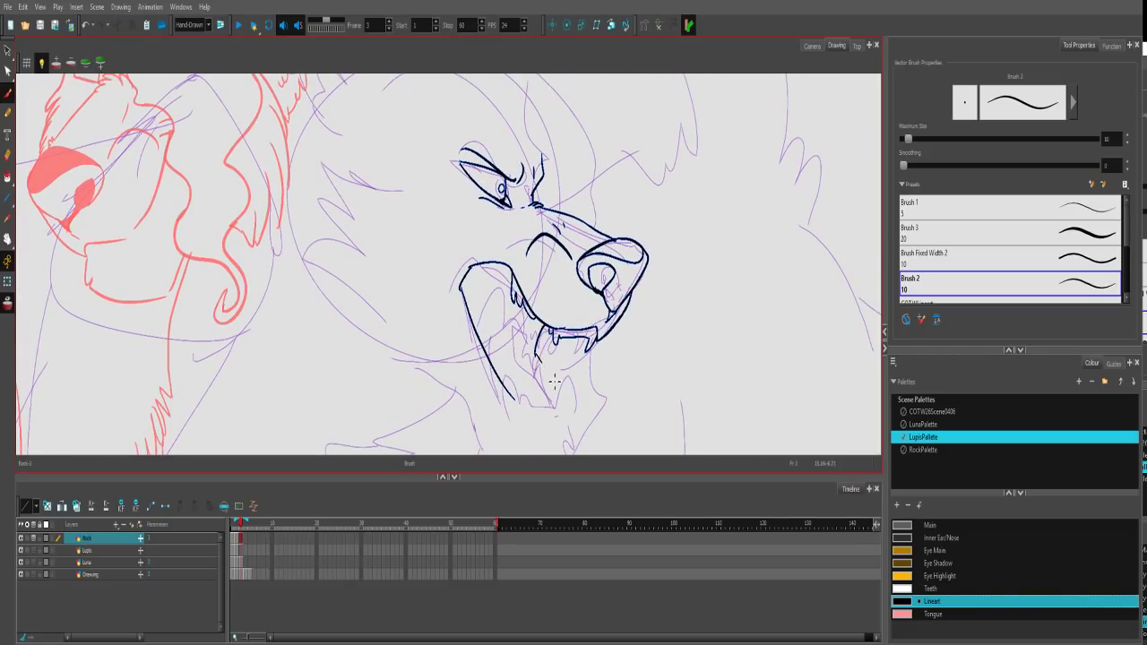
pyautogui.hotkey('ctrl', 'z')
pyautogui.moveTo(525, 313)
pyautogui.mouseDown()
pyautogui.moveTo(562, 408)
pyautogui.moveTo(518, 397)
pyautogui.moveTo(492, 326)
pyautogui.mouseUp()
pyautogui.hotkey('ctrl', 'z')
pyautogui.hotkey('ctrl', 'z')
pyautogui.moveTo(516, 396); pyautogui.dragTo(503, 367)
pyautogui.moveTo(473, 308)
pyautogui.mouseDown()
pyautogui.moveTo(484, 328)
pyautogui.moveTo(527, 335)
pyautogui.moveTo(562, 403)
pyautogui.mouseUp()
pyautogui.moveTo(524, 336); pyautogui.dragTo(563, 408)
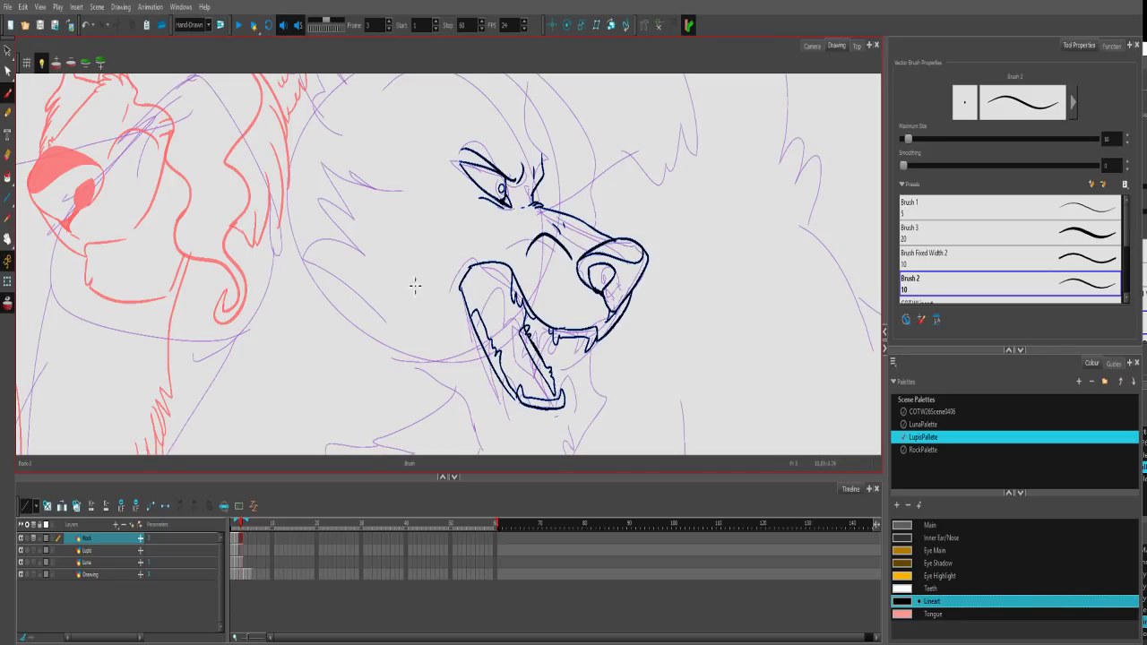
# Try to trim the overlapping stroke above the far row of lower teeth with the Cutter.
pyautogui.click(18, 68)
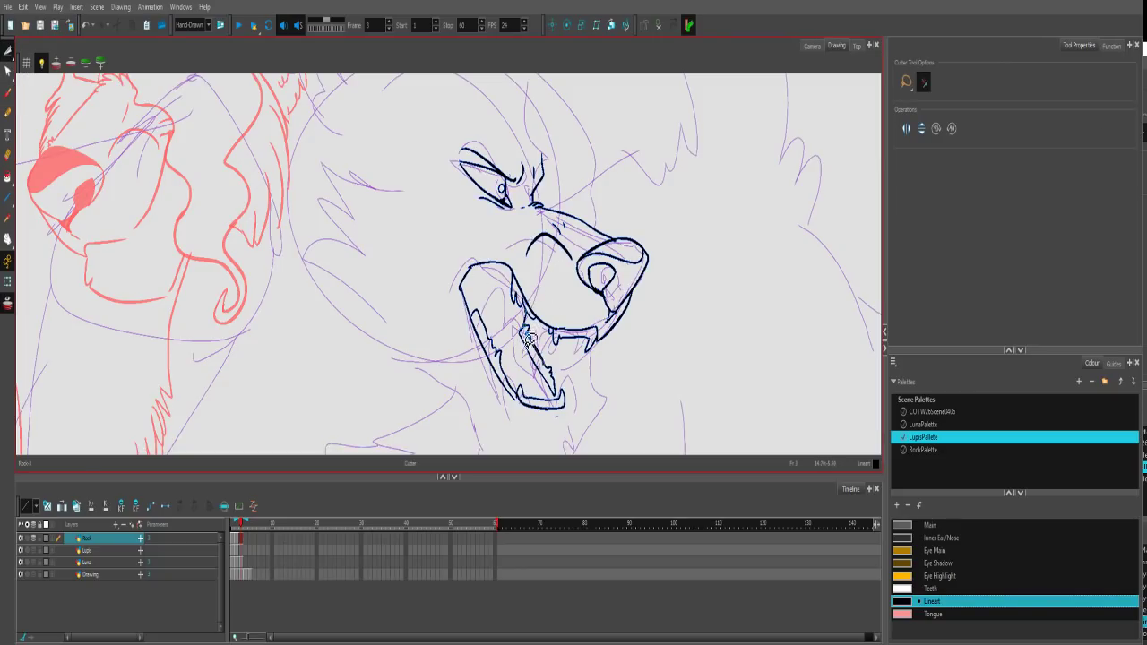
pyautogui.scroll(5, 582, 356)
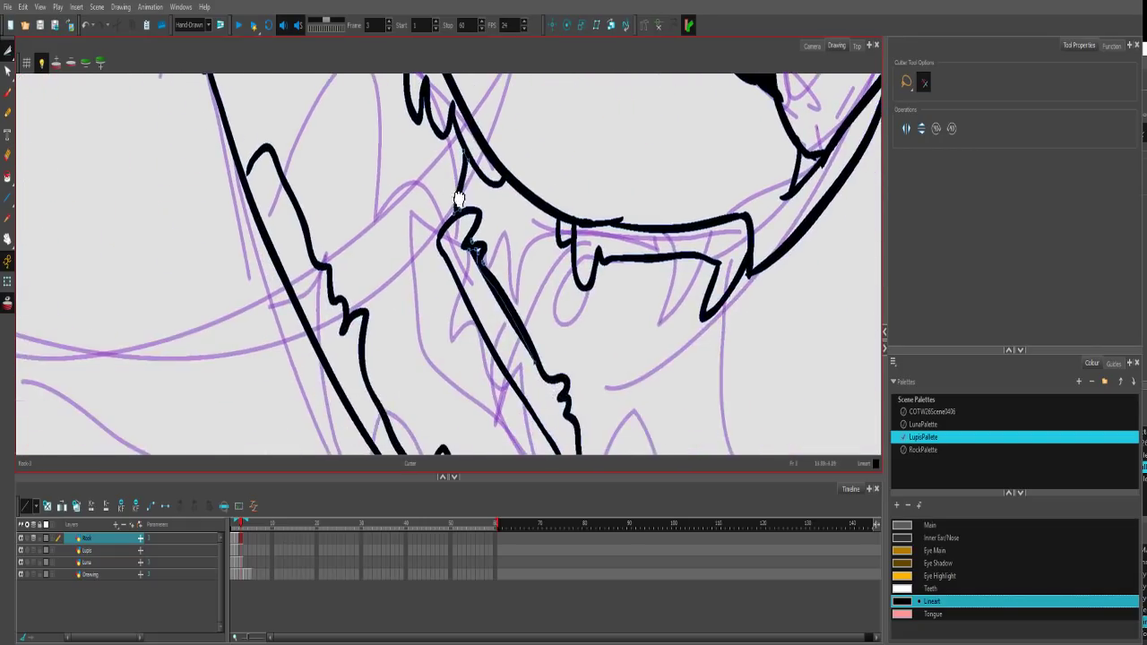
pyautogui.hotkey('ctrl', 'z')
pyautogui.moveTo(479, 283); pyautogui.dragTo(477, 265)
pyautogui.hotkey('ctrl', 'z')
pyautogui.scroll(-5, 511, 225)
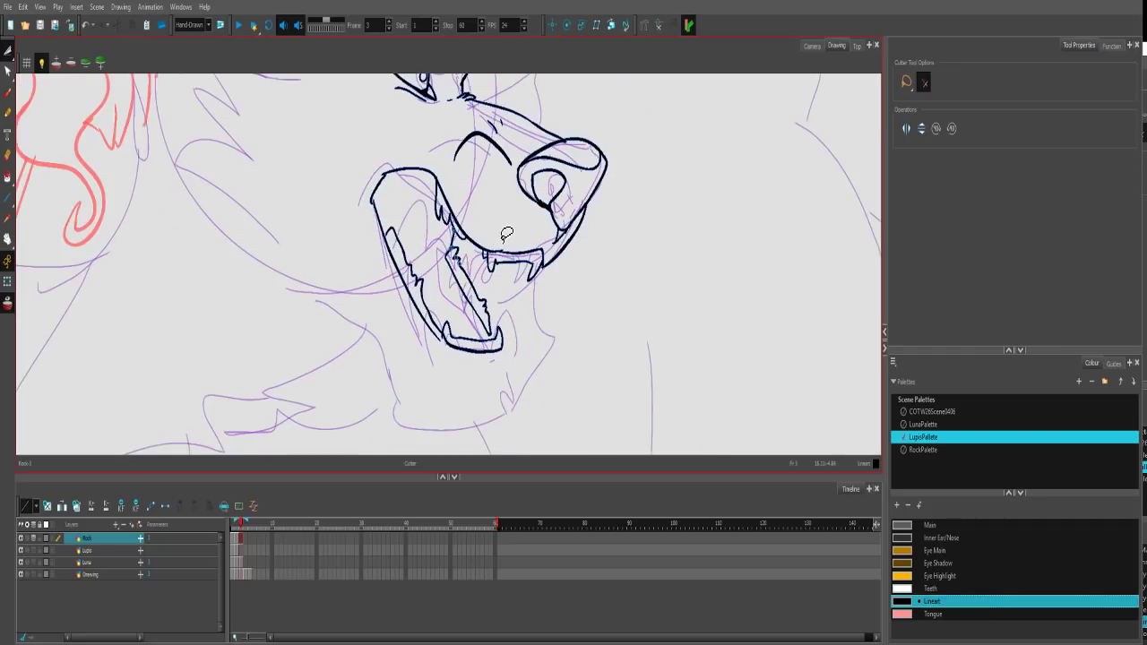
pyautogui.click(7, 92)
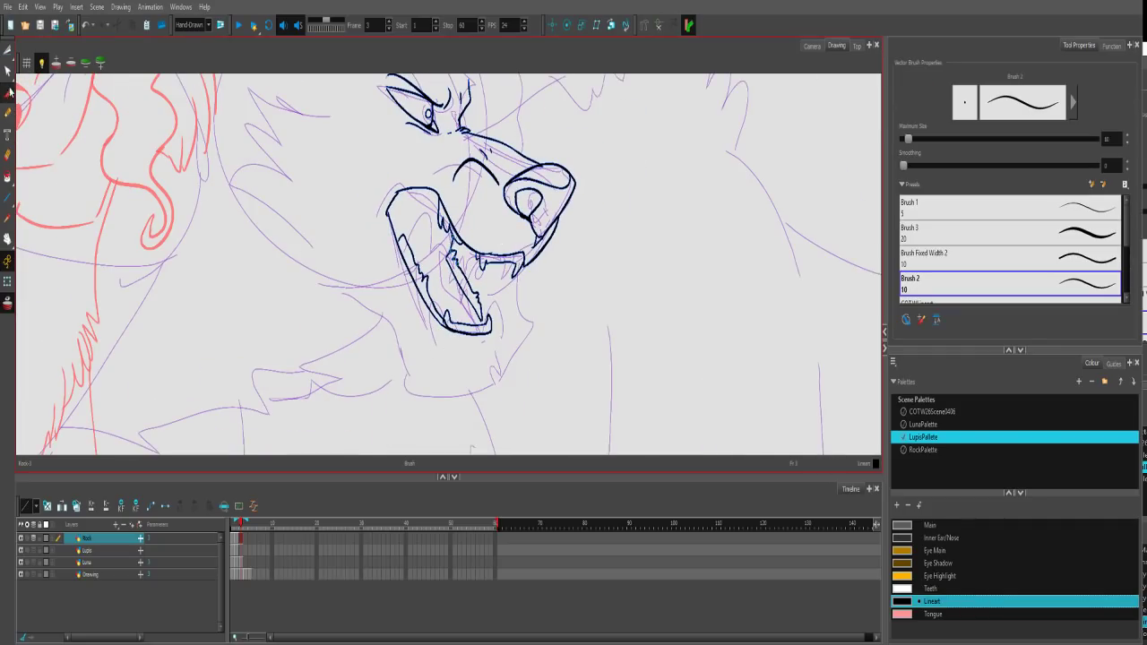
# Clean up the line overlap at the base of the near lower fang with a smaller eraser and join the far teeth to the gum line.
pyautogui.click(7, 51)
pyautogui.moveTo(458, 326)
pyautogui.mouseDown()
pyautogui.moveTo(443, 321)
pyautogui.moveTo(437, 178)
pyautogui.mouseUp()
pyautogui.click(463, 348)
pyautogui.press('2')
pyautogui.press('2')
pyautogui.press('2')
pyautogui.press('2')
pyautogui.press('space')
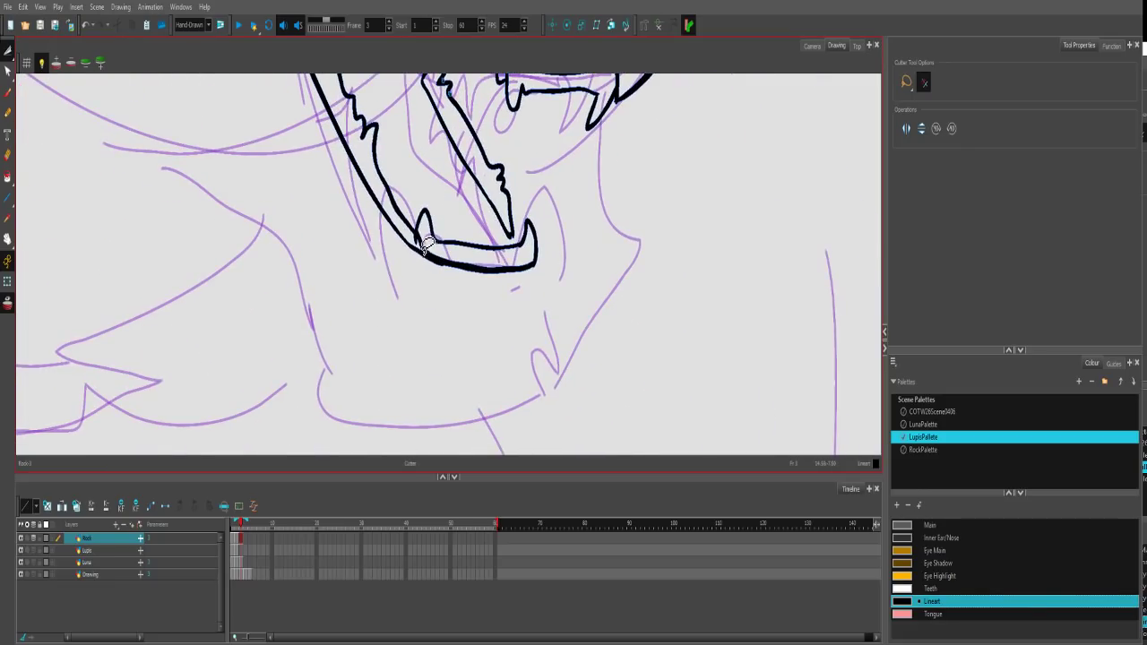
pyautogui.moveTo(430, 240); pyautogui.dragTo(429, 256)
pyautogui.hotkey('ctrl', 'z')
pyautogui.click(8, 154)
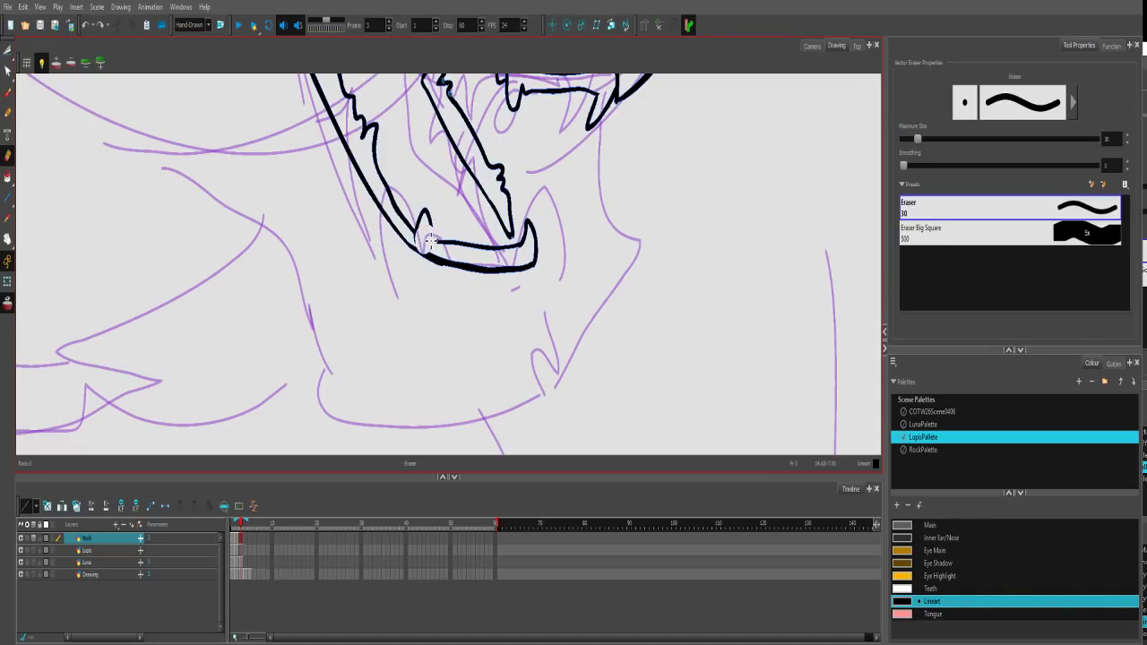
pyautogui.click(910, 139)
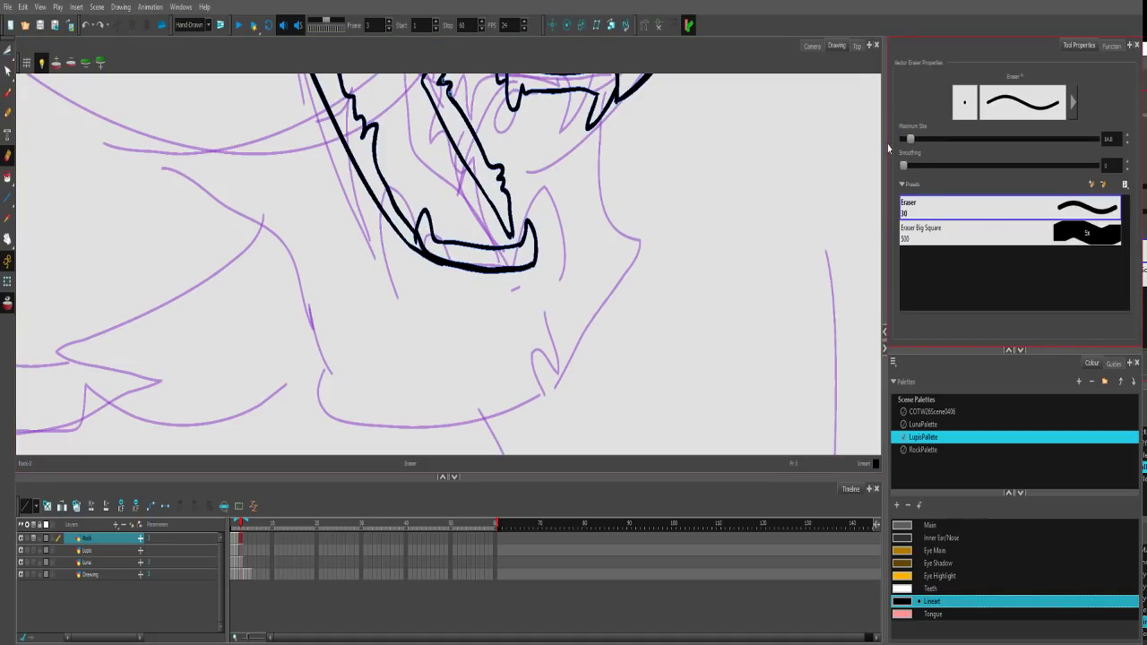
pyautogui.click(10, 93)
pyautogui.moveTo(509, 241); pyautogui.dragTo(500, 307)
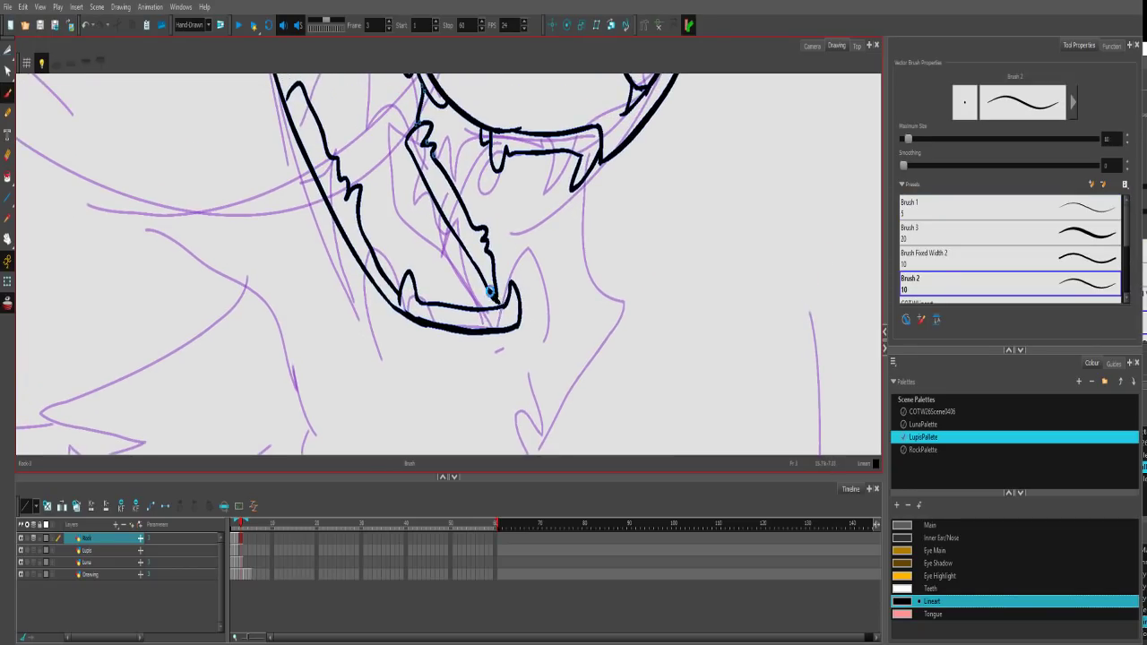
# Ink the inner mouth line curving from the back edge of Rock's open jaw toward the tongue.
pyautogui.moveTo(413, 190); pyautogui.dragTo(444, 298)
pyautogui.moveTo(338, 190)
pyautogui.mouseDown()
pyautogui.moveTo(389, 181)
pyautogui.moveTo(398, 209)
pyautogui.mouseUp()
pyautogui.hotkey('ctrl', 'z')
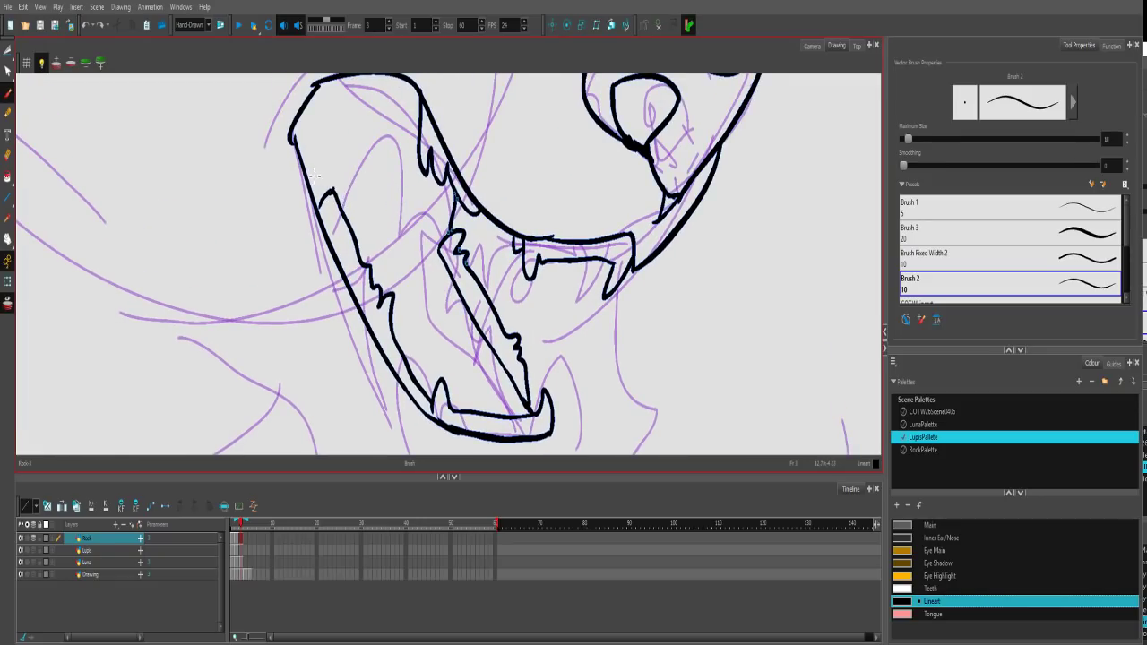
pyautogui.moveTo(301, 158); pyautogui.dragTo(405, 195)
pyautogui.hotkey('ctrl', 'z')
pyautogui.moveTo(302, 162); pyautogui.dragTo(400, 224)
# Ink Rock's tongue inside the lower jaw, with its outer contour and centre line.
pyautogui.moveTo(386, 184)
pyautogui.mouseDown()
pyautogui.moveTo(429, 217)
pyautogui.moveTo(483, 361)
pyautogui.moveTo(455, 287)
pyautogui.moveTo(458, 339)
pyautogui.moveTo(452, 324)
pyautogui.moveTo(527, 423)
pyautogui.mouseUp()
pyautogui.moveTo(402, 242)
pyautogui.mouseDown()
pyautogui.moveTo(415, 298)
pyautogui.moveTo(461, 328)
pyautogui.mouseUp()
pyautogui.scroll(-5, 421, 313)
pyautogui.hotkey('ctrl', 'z')
pyautogui.moveTo(432, 265)
pyautogui.mouseDown()
pyautogui.moveTo(491, 351)
pyautogui.moveTo(482, 377)
pyautogui.moveTo(480, 365)
pyautogui.mouseUp()
pyautogui.hotkey('ctrl', 'z')
pyautogui.hotkey('ctrl', 'z')
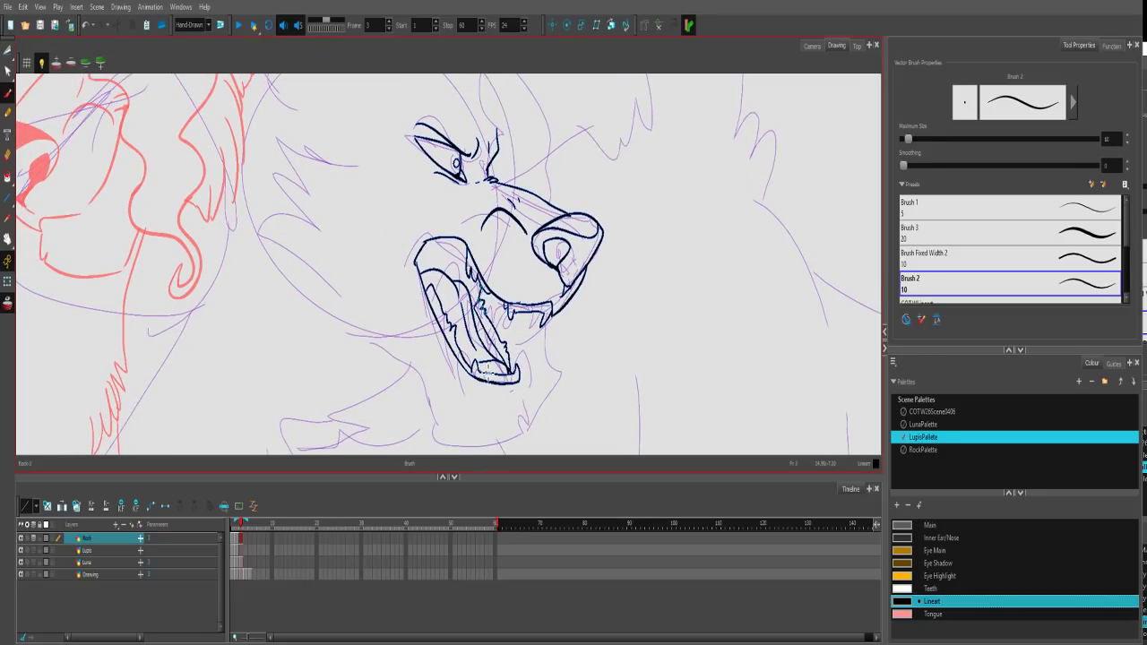
pyautogui.moveTo(437, 288); pyautogui.dragTo(448, 309)
pyautogui.hotkey('ctrl', 'z')
pyautogui.hotkey('ctrl', 'z')
pyautogui.hotkey('ctrl', 'z')
# Ink the curved brow ridge above Rock's eye down to the top of the muzzle, with a short crease.
pyautogui.scroll(3, 501, 206)
pyautogui.moveTo(460, 149); pyautogui.dragTo(511, 252)
pyautogui.hotkey('ctrl', 'z')
pyautogui.moveTo(453, 163); pyautogui.dragTo(503, 251)
pyautogui.moveTo(507, 211)
pyautogui.mouseDown()
pyautogui.moveTo(503, 254)
pyautogui.moveTo(518, 230)
pyautogui.mouseUp()
# Ink the curled fur tuft above Rock's eye and a small mark inside the brow using Brush 2.
pyautogui.click(10, 51)
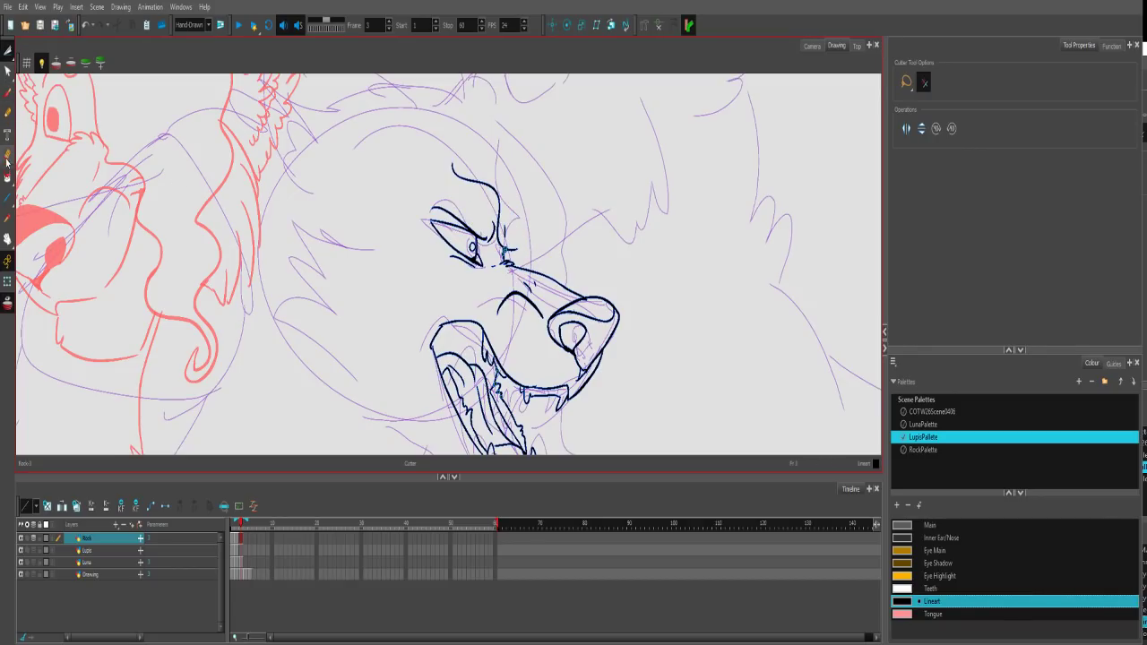
pyautogui.click(7, 157)
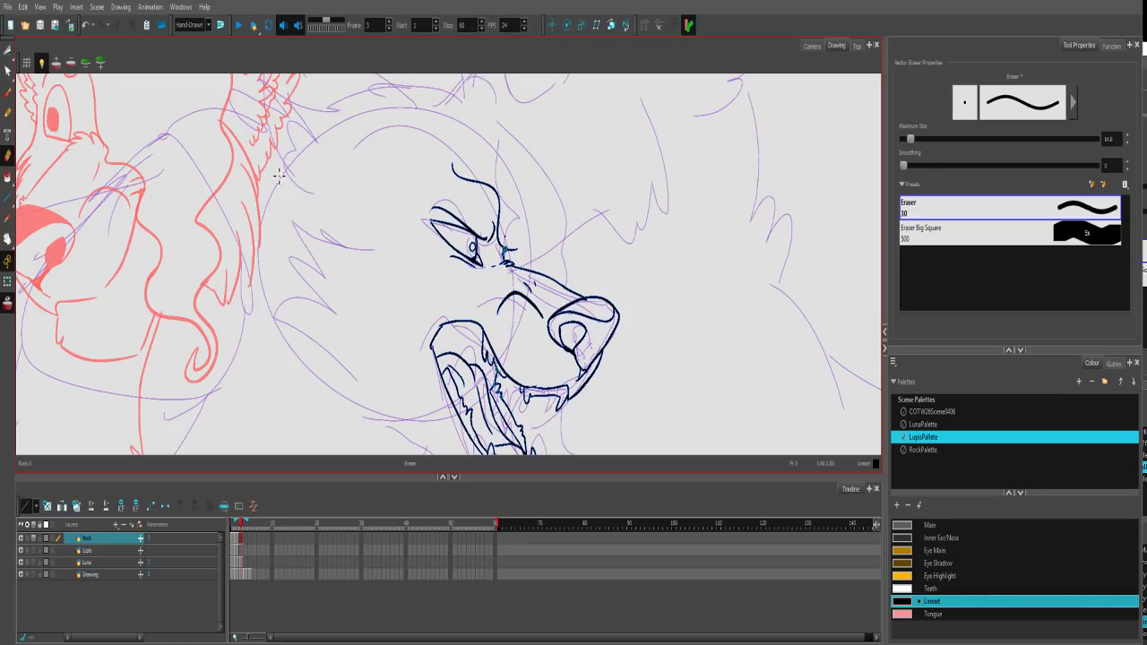
pyautogui.click(7, 92)
pyautogui.moveTo(453, 166)
pyautogui.mouseDown()
pyautogui.moveTo(393, 210)
pyautogui.moveTo(455, 185)
pyautogui.mouseUp()
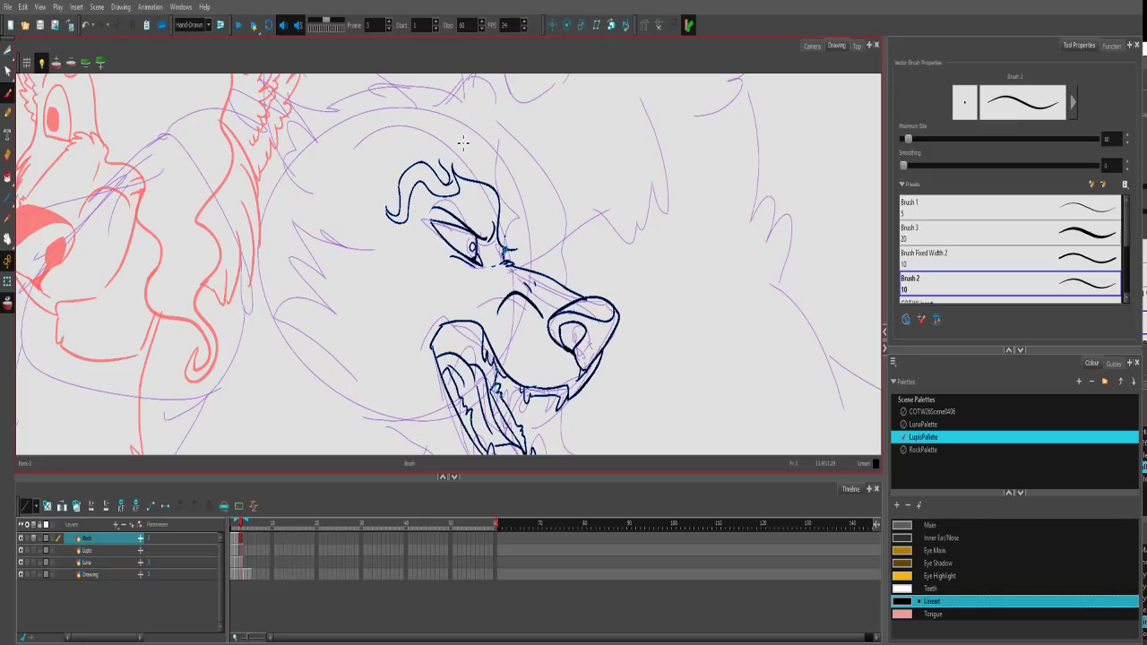
pyautogui.moveTo(484, 207); pyautogui.dragTo(499, 230)
# Fill the top of Rock's nose, the nostril, the mouth interior and the pupil with the Lineart colour.
pyautogui.click(7, 177)
pyautogui.click(572, 335)
pyautogui.click(587, 309)
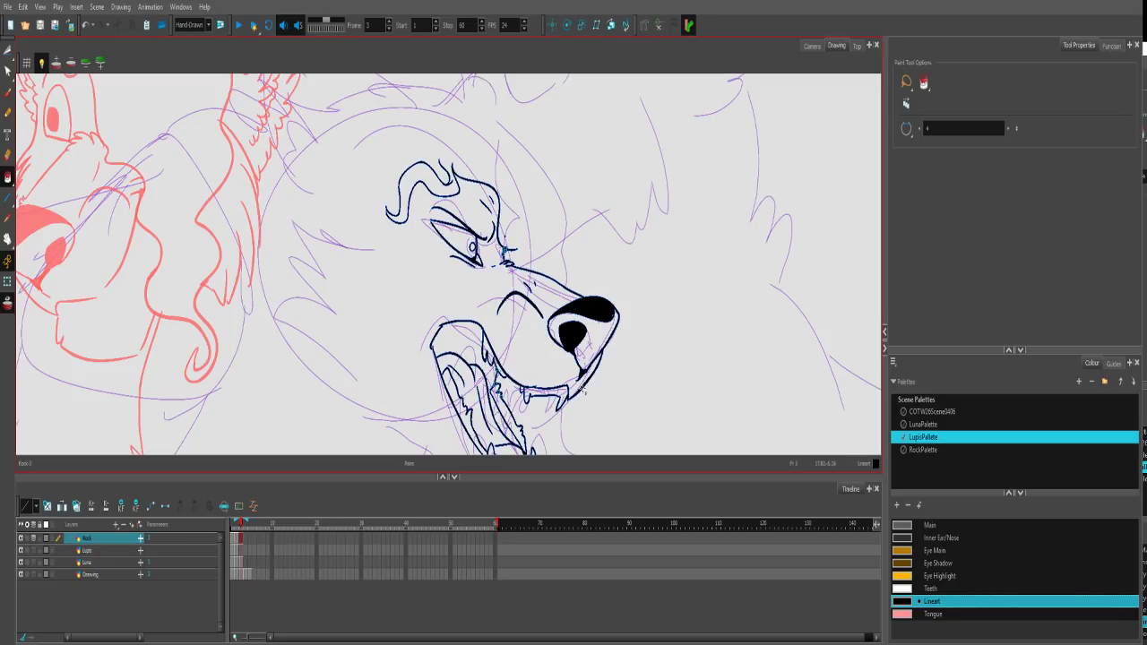
pyautogui.click(470, 357)
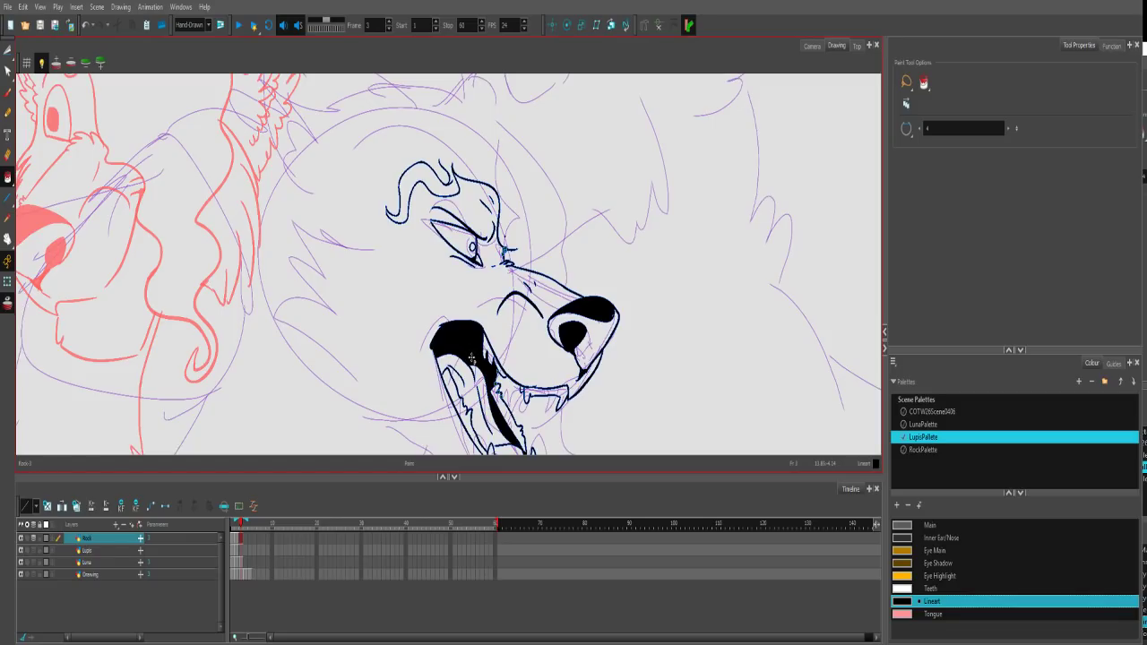
pyautogui.moveTo(484, 396); pyautogui.dragTo(467, 281)
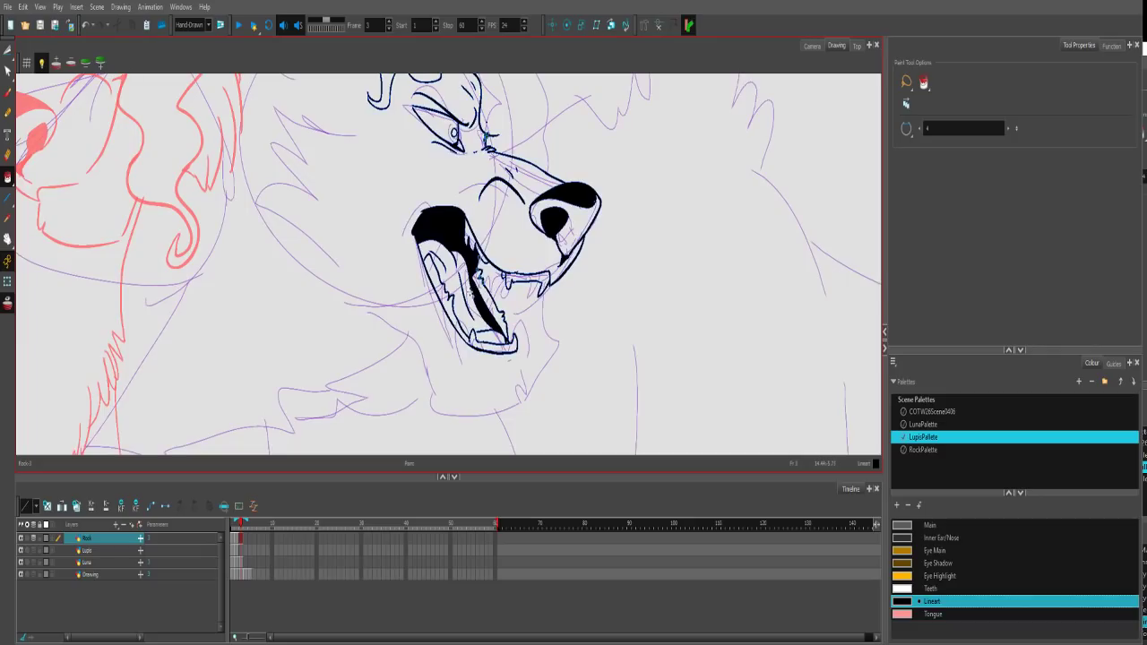
pyautogui.click(8, 93)
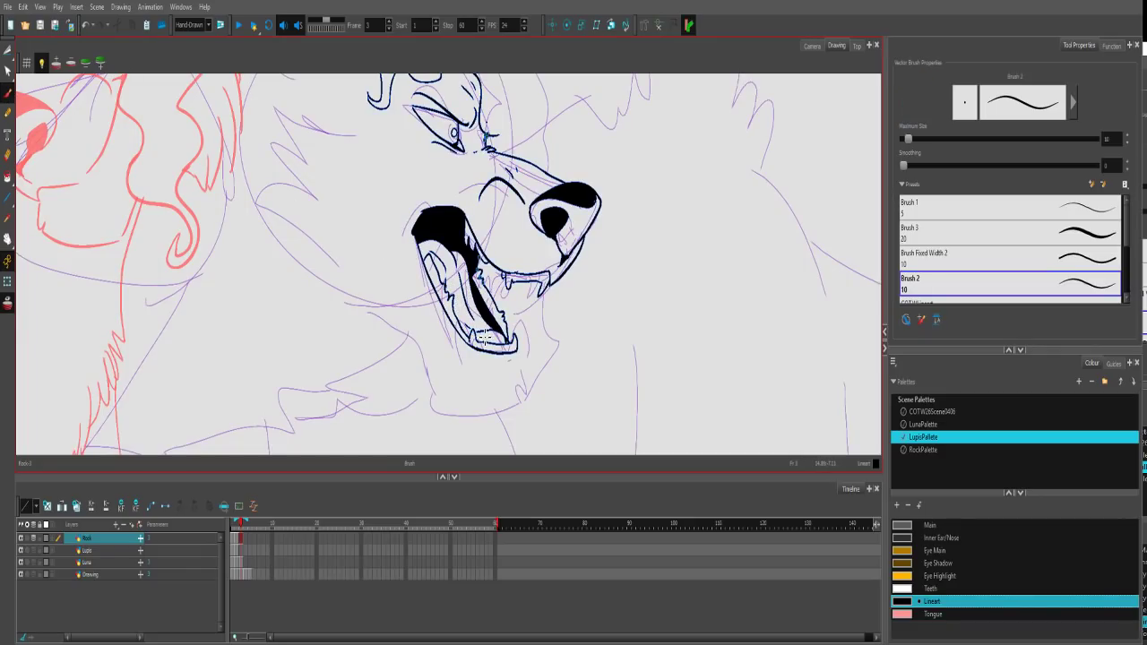
pyautogui.moveTo(447, 286); pyautogui.dragTo(453, 302)
pyautogui.press('space')
pyautogui.moveTo(457, 204); pyautogui.dragTo(468, 279)
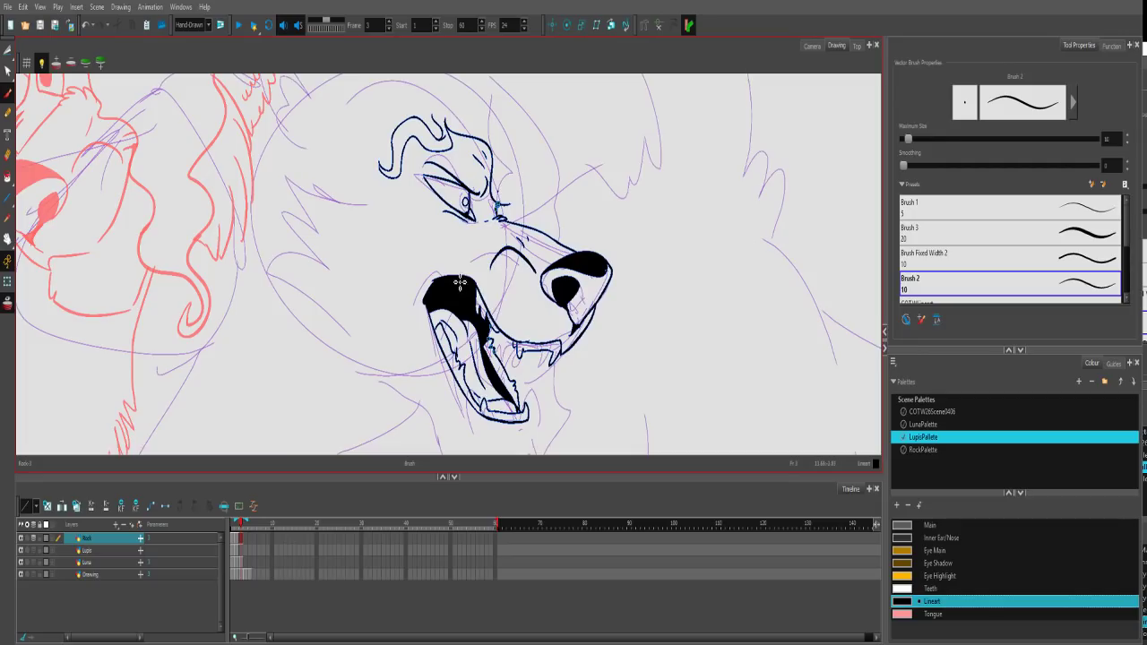
pyautogui.click(8, 177)
pyautogui.click(465, 203)
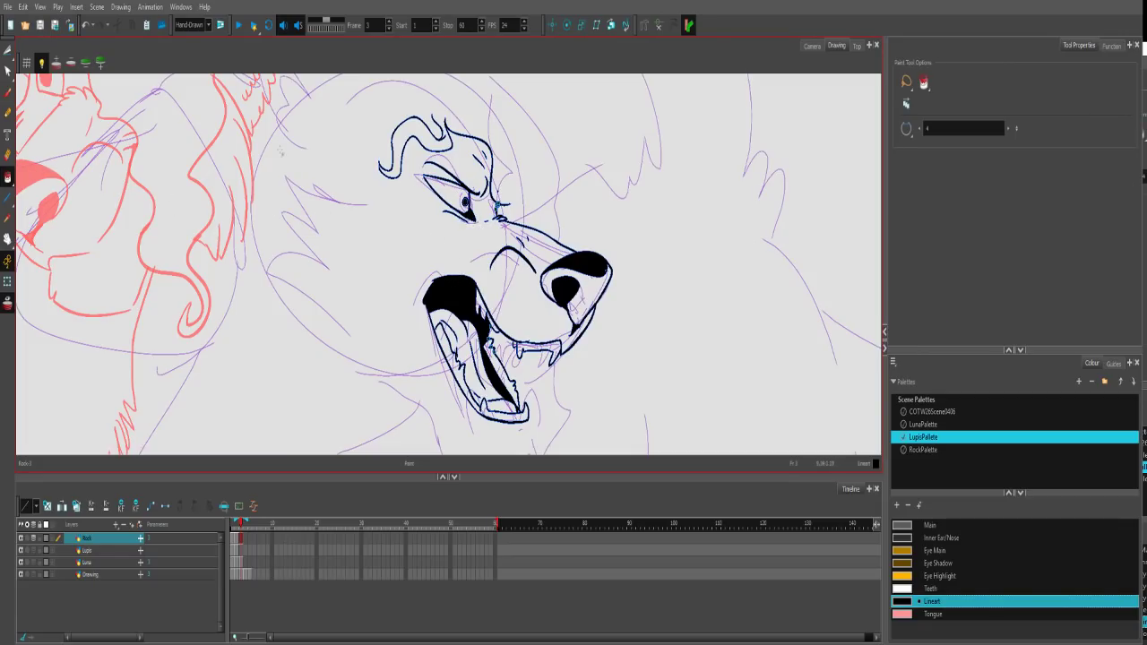
# Ink Rock's ear with its outer contour, inner fold and fur tufts, plus the head line starting at its base.
pyautogui.click(8, 93)
pyautogui.press('2')
pyautogui.press('2')
pyautogui.press('2')
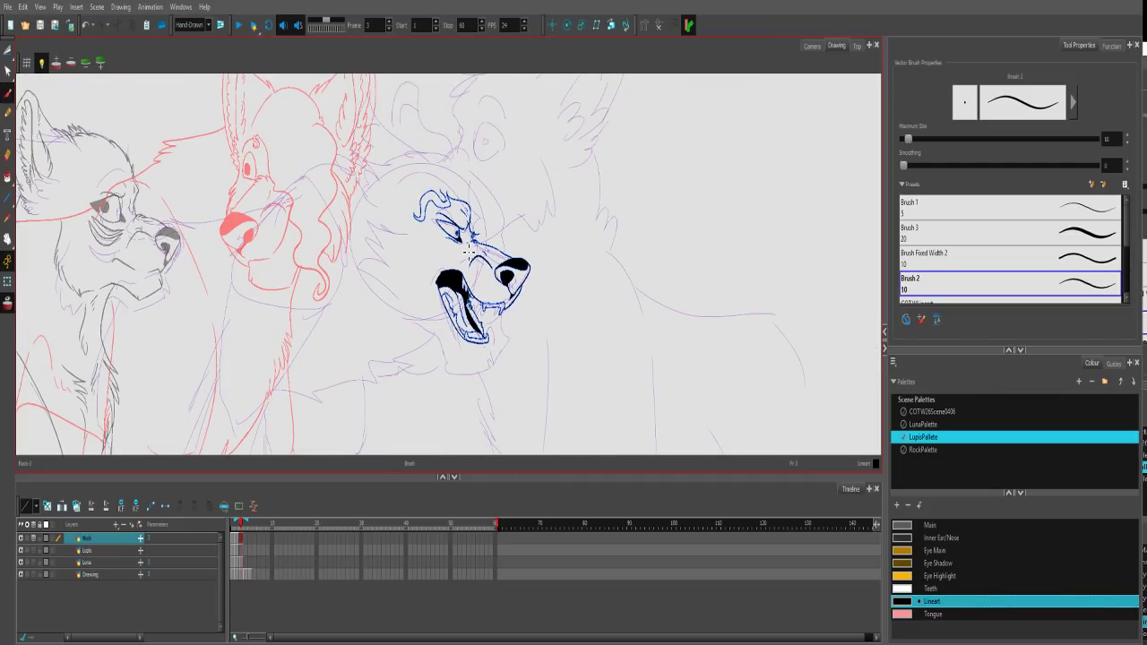
pyautogui.moveTo(467, 252); pyautogui.dragTo(476, 291)
pyautogui.press('2')
pyautogui.press('2')
pyautogui.moveTo(420, 184)
pyautogui.mouseDown()
pyautogui.moveTo(458, 240)
pyautogui.moveTo(436, 206)
pyautogui.moveTo(367, 161)
pyautogui.moveTo(338, 220)
pyautogui.moveTo(353, 299)
pyautogui.moveTo(368, 305)
pyautogui.mouseUp()
pyautogui.moveTo(351, 183)
pyautogui.mouseDown()
pyautogui.moveTo(403, 254)
pyautogui.moveTo(375, 247)
pyautogui.moveTo(389, 277)
pyautogui.mouseUp()
pyautogui.hotkey('ctrl', 'z')
pyautogui.hotkey('ctrl', 'z')
pyautogui.moveTo(349, 175)
pyautogui.mouseDown()
pyautogui.moveTo(388, 279)
pyautogui.moveTo(398, 239)
pyautogui.moveTo(391, 233)
pyautogui.moveTo(396, 264)
pyautogui.moveTo(386, 223)
pyautogui.mouseUp()
pyautogui.hotkey('ctrl', 'z')
pyautogui.hotkey('ctrl', 'z')
pyautogui.moveTo(390, 246)
pyautogui.mouseDown()
pyautogui.moveTo(370, 180)
pyautogui.moveTo(363, 222)
pyautogui.moveTo(346, 196)
pyautogui.moveTo(352, 178)
pyautogui.moveTo(352, 240)
pyautogui.moveTo(375, 297)
pyautogui.moveTo(373, 268)
pyautogui.moveTo(374, 302)
pyautogui.mouseUp()
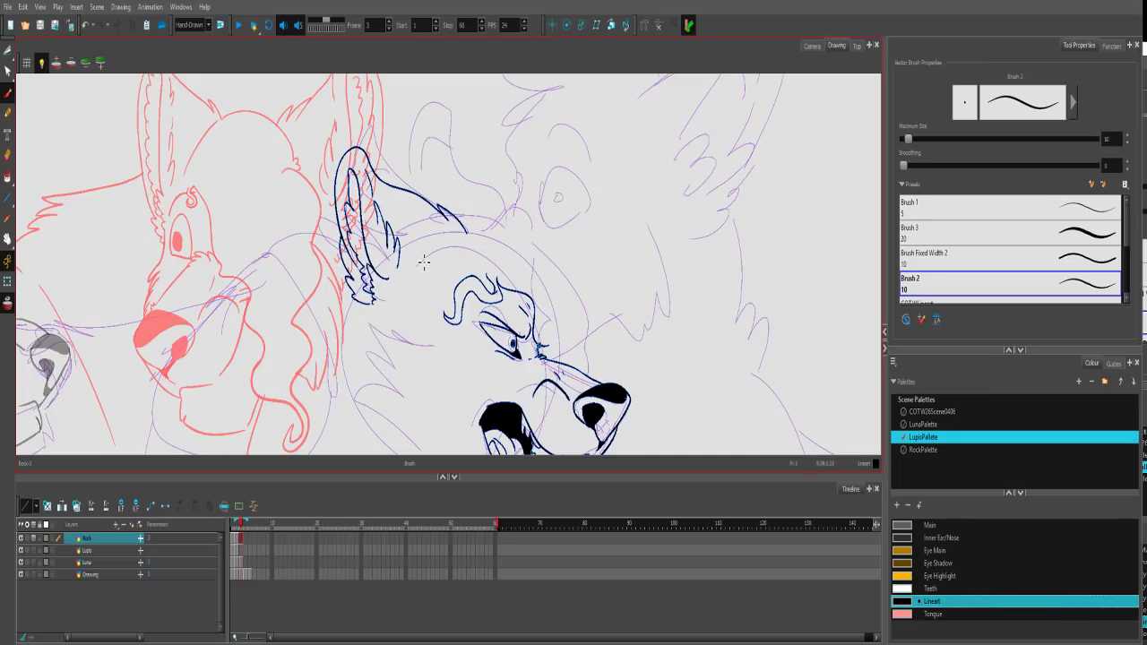
pyautogui.moveTo(401, 252); pyautogui.dragTo(411, 272)
# Ink the wavy contour over the top of Rock's head and down the far side to the muzzle.
pyautogui.moveTo(469, 220)
pyautogui.mouseDown()
pyautogui.moveTo(500, 220)
pyautogui.moveTo(568, 265)
pyautogui.moveTo(591, 324)
pyautogui.moveTo(590, 380)
pyautogui.moveTo(577, 170)
pyautogui.mouseUp()
pyautogui.hotkey('ctrl', 'z')
pyautogui.moveTo(560, 254)
pyautogui.mouseDown()
pyautogui.moveTo(538, 313)
pyautogui.moveTo(551, 305)
pyautogui.moveTo(552, 336)
pyautogui.moveTo(504, 357)
pyautogui.mouseUp()
pyautogui.hotkey('ctrl', 'z')
pyautogui.hotkey('ctrl', 'z')
# Ink the far edge of Rock's mouth, the chin and the underside of the jaw back toward the cheek.
pyautogui.moveTo(539, 305)
pyautogui.mouseDown()
pyautogui.moveTo(550, 345)
pyautogui.moveTo(472, 347)
pyautogui.moveTo(499, 348)
pyautogui.moveTo(493, 359)
pyautogui.moveTo(420, 276)
pyautogui.mouseUp()
pyautogui.hotkey('ctrl', 'z')
pyautogui.hotkey('alt', 'b')
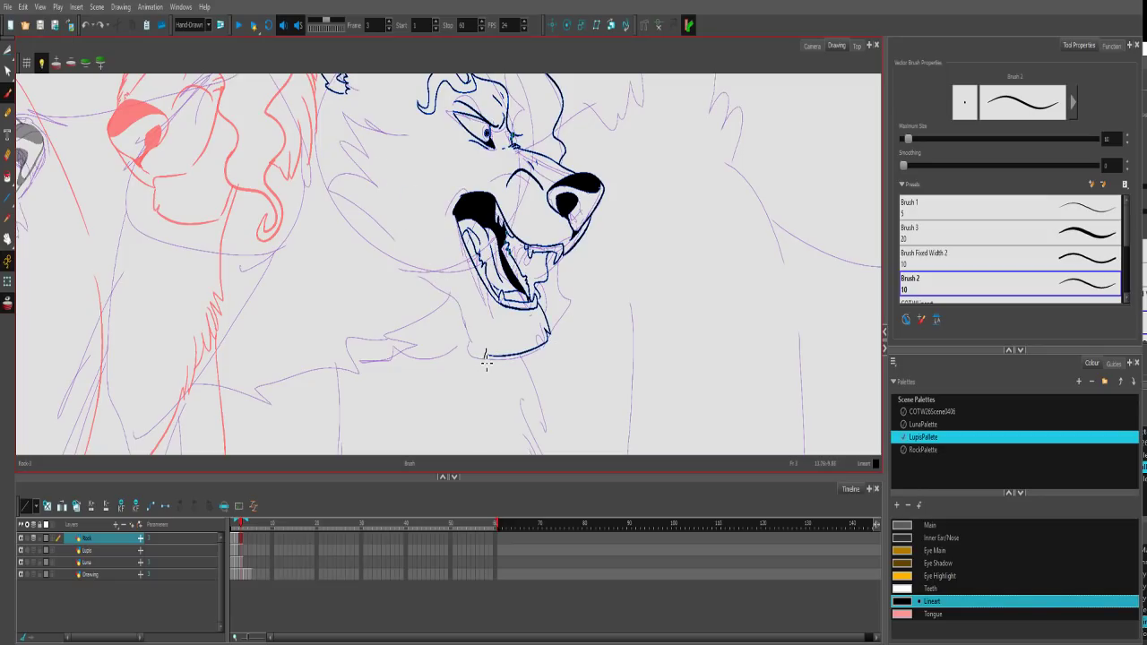
pyautogui.moveTo(482, 356); pyautogui.dragTo(410, 262)
pyautogui.hotkey('ctrl', 'z')
pyautogui.moveTo(489, 360)
pyautogui.mouseDown()
pyautogui.moveTo(450, 307)
pyautogui.moveTo(394, 253)
pyautogui.mouseUp()
# Ink the jagged cheek fur from below Rock's ear to the jaw, with fur marks beneath the eye.
pyautogui.moveTo(415, 118)
pyautogui.mouseDown()
pyautogui.moveTo(356, 102)
pyautogui.moveTo(332, 129)
pyautogui.moveTo(362, 222)
pyautogui.moveTo(391, 244)
pyautogui.mouseUp()
pyautogui.moveTo(421, 127)
pyautogui.mouseDown()
pyautogui.moveTo(436, 164)
pyautogui.moveTo(471, 169)
pyautogui.mouseUp()
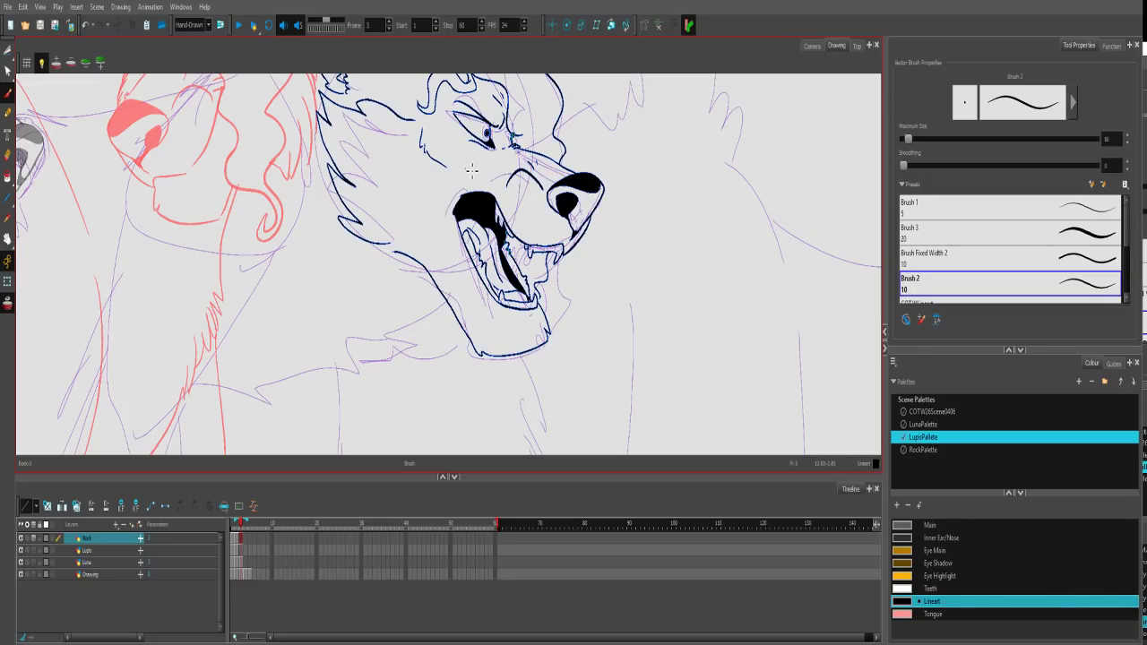
pyautogui.scroll(3, 367, 240)
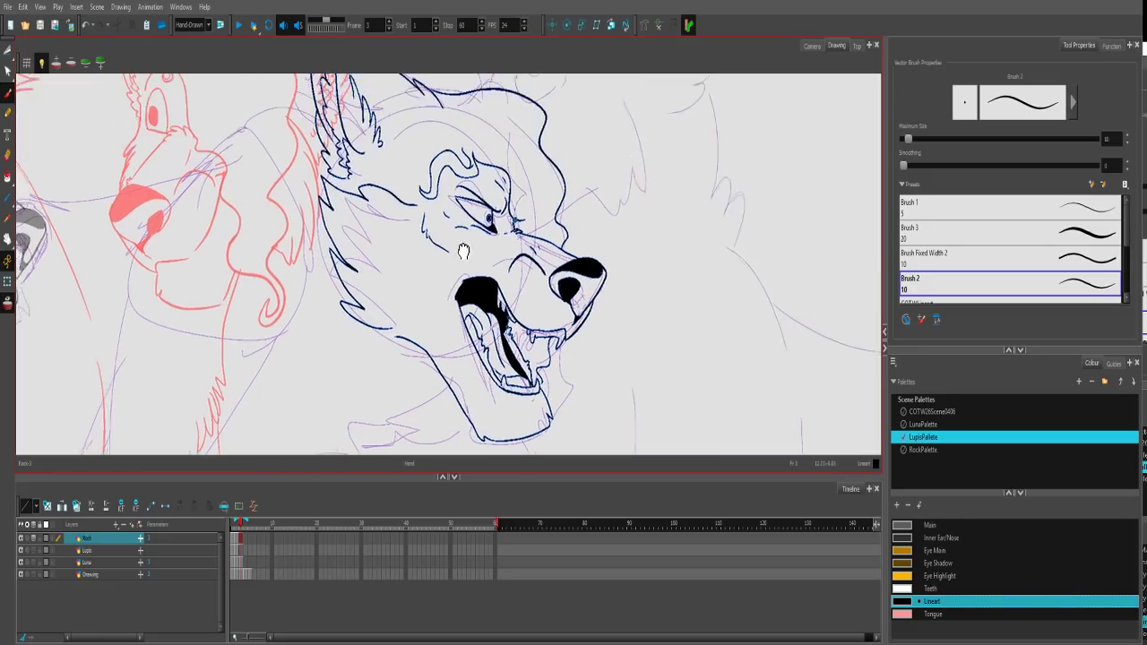
pyautogui.moveTo(322, 181)
pyautogui.mouseDown()
pyautogui.moveTo(365, 234)
pyautogui.moveTo(336, 230)
pyautogui.moveTo(363, 259)
pyautogui.moveTo(362, 298)
pyautogui.mouseUp()
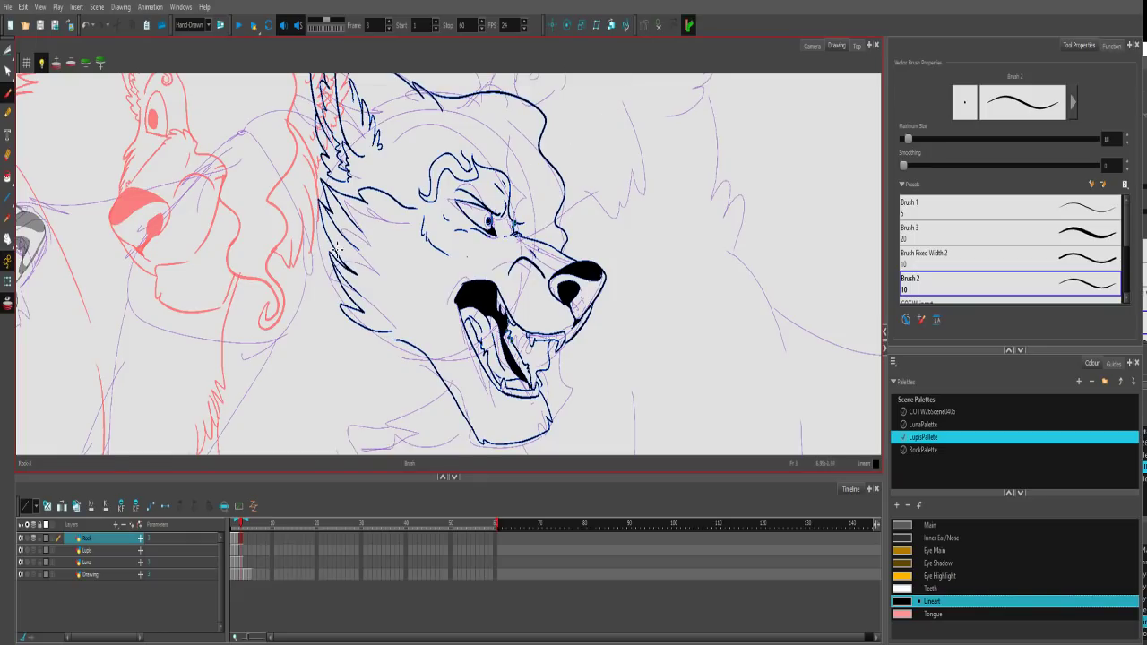
# Finish the cheek fur below Rock's ear and ink the wavy throat fur hanging beneath the jaw.
pyautogui.moveTo(324, 211); pyautogui.dragTo(336, 243)
pyautogui.scroll(-3, 425, 297)
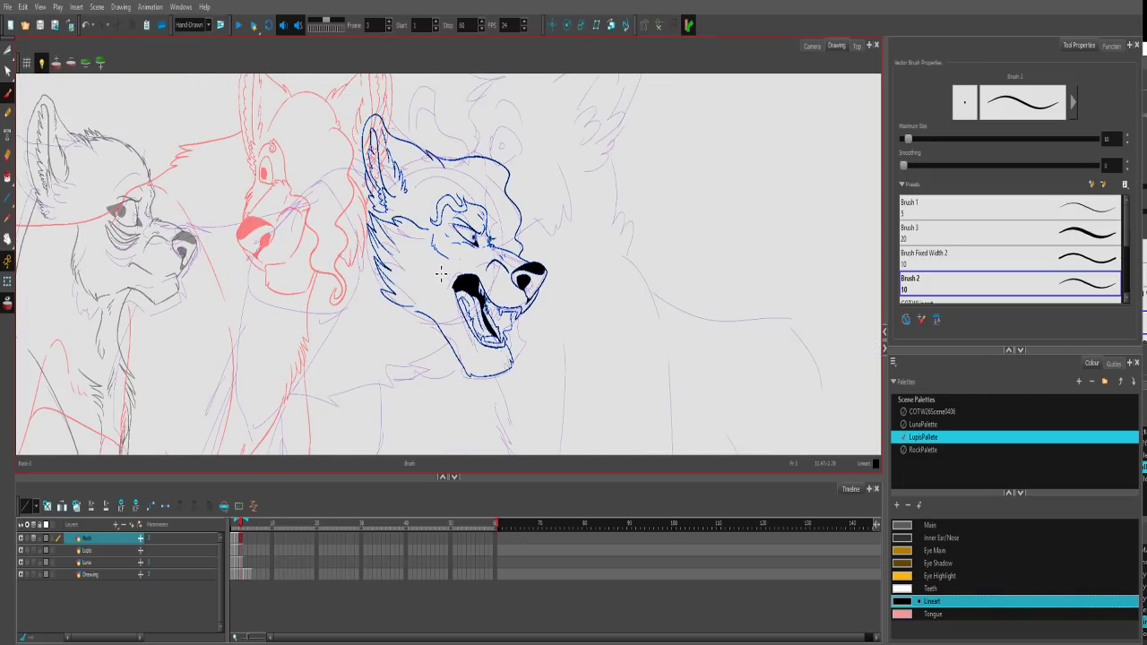
pyautogui.moveTo(374, 164); pyautogui.dragTo(513, 207)
pyautogui.moveTo(667, 246); pyautogui.dragTo(668, 222)
pyautogui.scroll(1, 620, 347)
pyautogui.moveTo(618, 351); pyautogui.dragTo(675, 281)
pyautogui.press('2')
pyautogui.moveTo(690, 338)
pyautogui.mouseDown()
pyautogui.moveTo(625, 382)
pyautogui.moveTo(738, 362)
pyautogui.mouseUp()
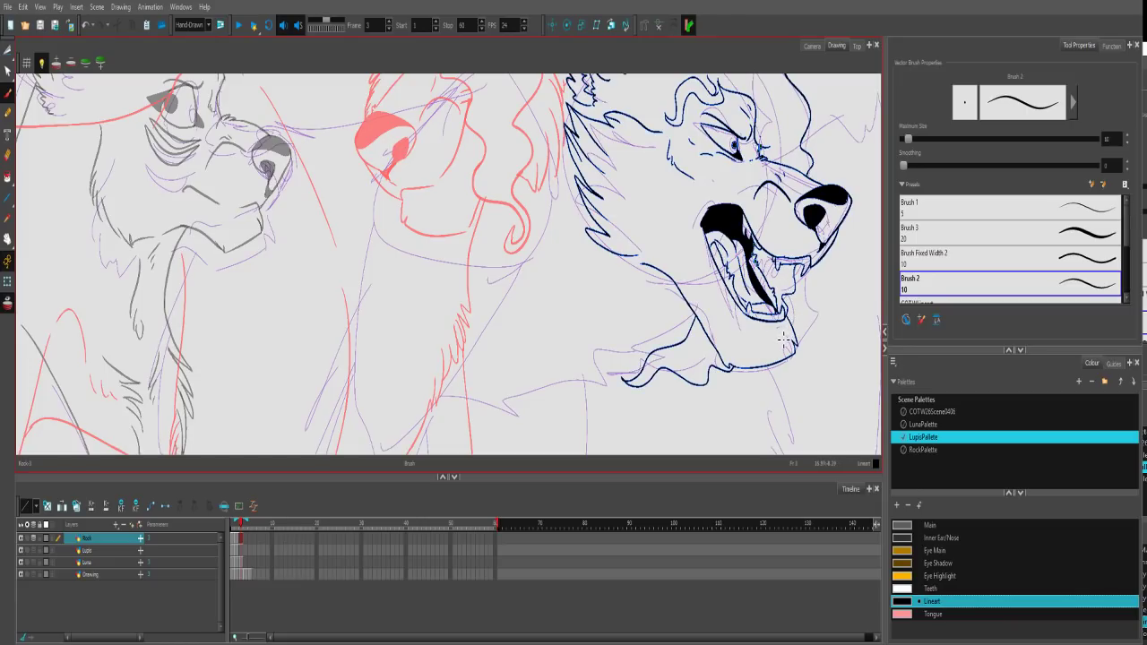
# Ink the lower neck line, jagged fur strokes across the neck, and the tufted nape behind Rock's ear.
pyautogui.scroll(-2, 797, 267)
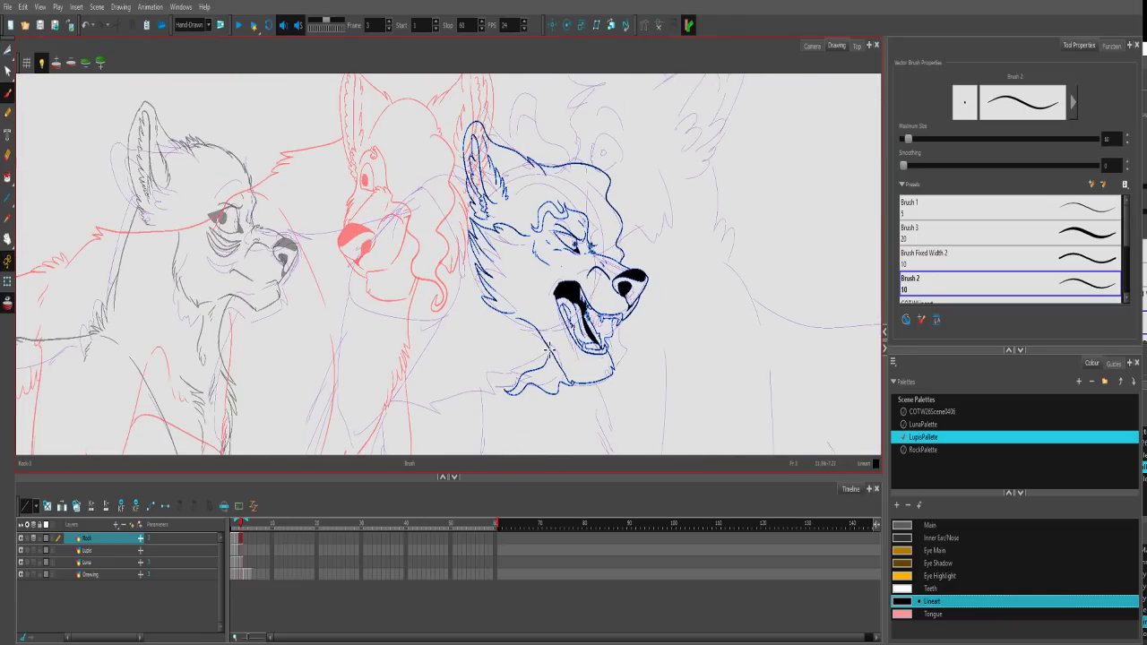
pyautogui.moveTo(547, 351)
pyautogui.mouseDown()
pyautogui.moveTo(492, 398)
pyautogui.moveTo(468, 392)
pyautogui.mouseUp()
pyautogui.moveTo(498, 334)
pyautogui.mouseDown()
pyautogui.moveTo(431, 321)
pyautogui.moveTo(388, 339)
pyautogui.mouseUp()
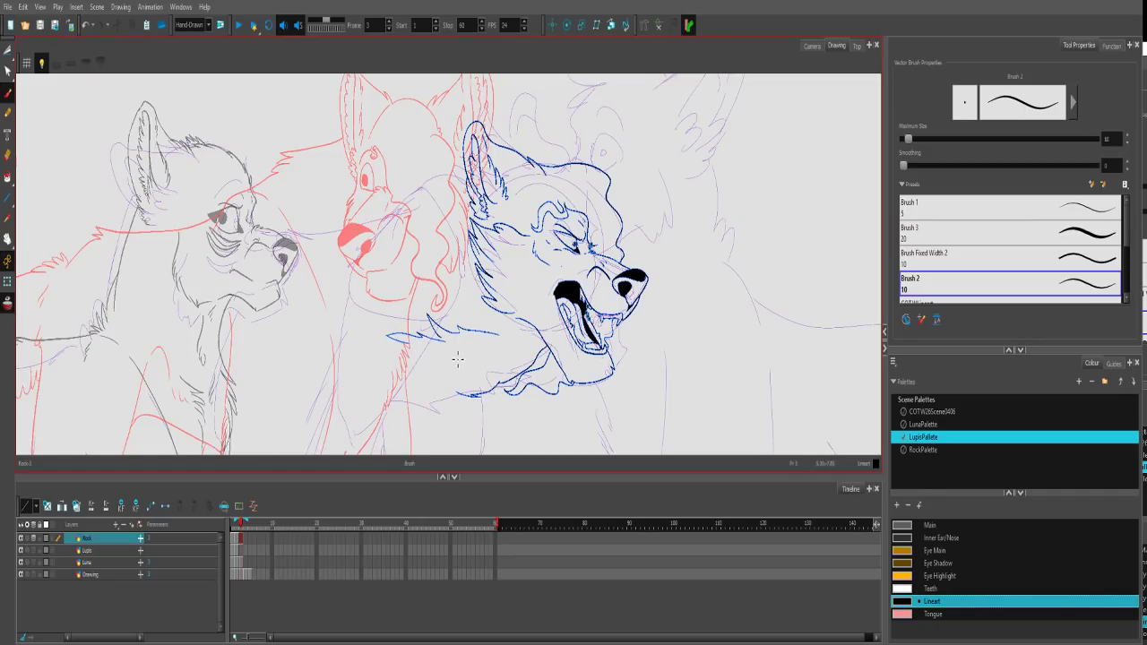
pyautogui.moveTo(533, 346)
pyautogui.mouseDown()
pyautogui.moveTo(513, 373)
pyautogui.moveTo(484, 379)
pyautogui.moveTo(421, 363)
pyautogui.mouseUp()
pyautogui.moveTo(466, 161); pyautogui.dragTo(405, 164)
pyautogui.hotkey('ctrl', 'z')
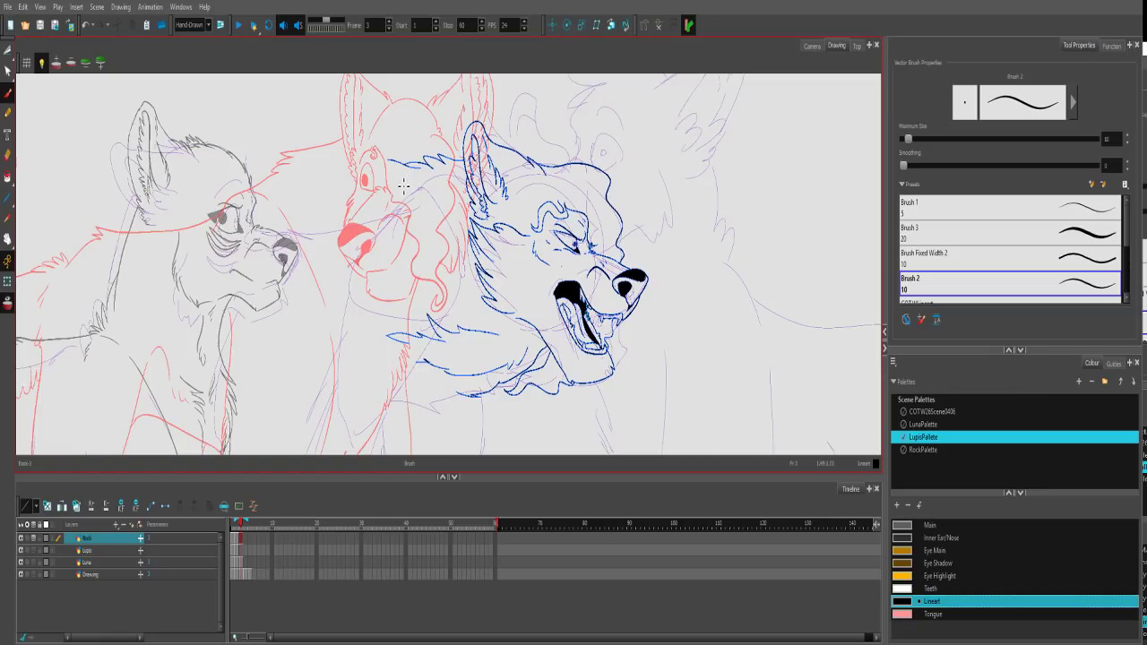
# Ink the long curve of Rock's back from the nape tufts to the rump, redoing it until it sits right.
pyautogui.moveTo(404, 166)
pyautogui.mouseDown()
pyautogui.moveTo(383, 183)
pyautogui.moveTo(359, 183)
pyautogui.moveTo(354, 195)
pyautogui.moveTo(362, 179)
pyautogui.moveTo(236, 217)
pyautogui.mouseUp()
pyautogui.hotkey('ctrl', 'z')
pyautogui.moveTo(367, 179)
pyautogui.mouseDown()
pyautogui.moveTo(333, 198)
pyautogui.moveTo(136, 240)
pyautogui.mouseUp()
pyautogui.hotkey('ctrl', 'z')
pyautogui.moveTo(373, 177)
pyautogui.mouseDown()
pyautogui.moveTo(236, 215)
pyautogui.moveTo(164, 220)
pyautogui.mouseUp()
pyautogui.hotkey('ctrl', 'z')
pyautogui.moveTo(357, 183)
pyautogui.mouseDown()
pyautogui.moveTo(223, 240)
pyautogui.moveTo(99, 253)
pyautogui.mouseUp()
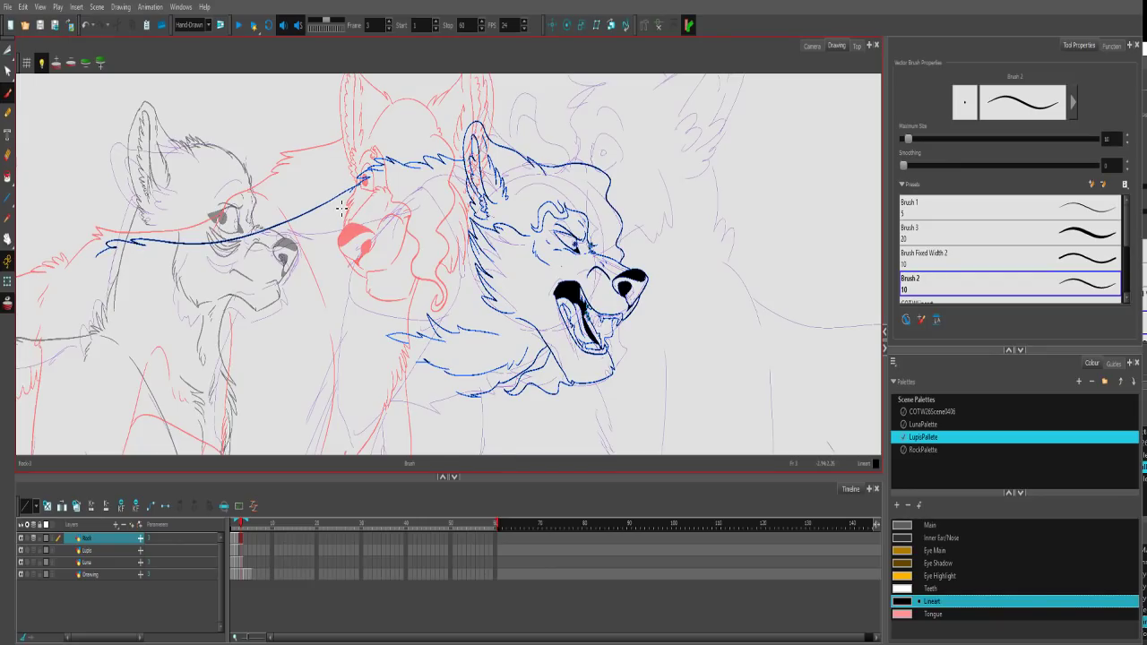
# Erase the outer ends of the neck fur strokes with a larger eraser, and slightly increase the brush size.
pyautogui.click(8, 155)
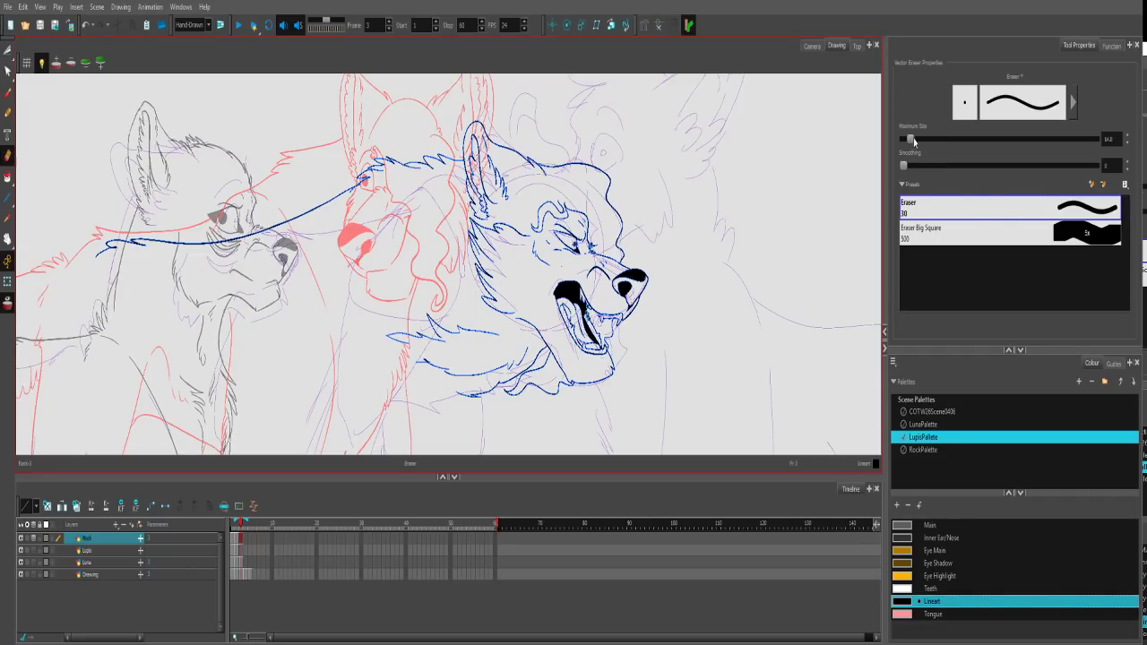
pyautogui.moveTo(913, 138); pyautogui.dragTo(922, 139)
pyautogui.moveTo(429, 367)
pyautogui.mouseDown()
pyautogui.moveTo(409, 334)
pyautogui.moveTo(452, 331)
pyautogui.moveTo(448, 369)
pyautogui.moveTo(478, 423)
pyautogui.mouseUp()
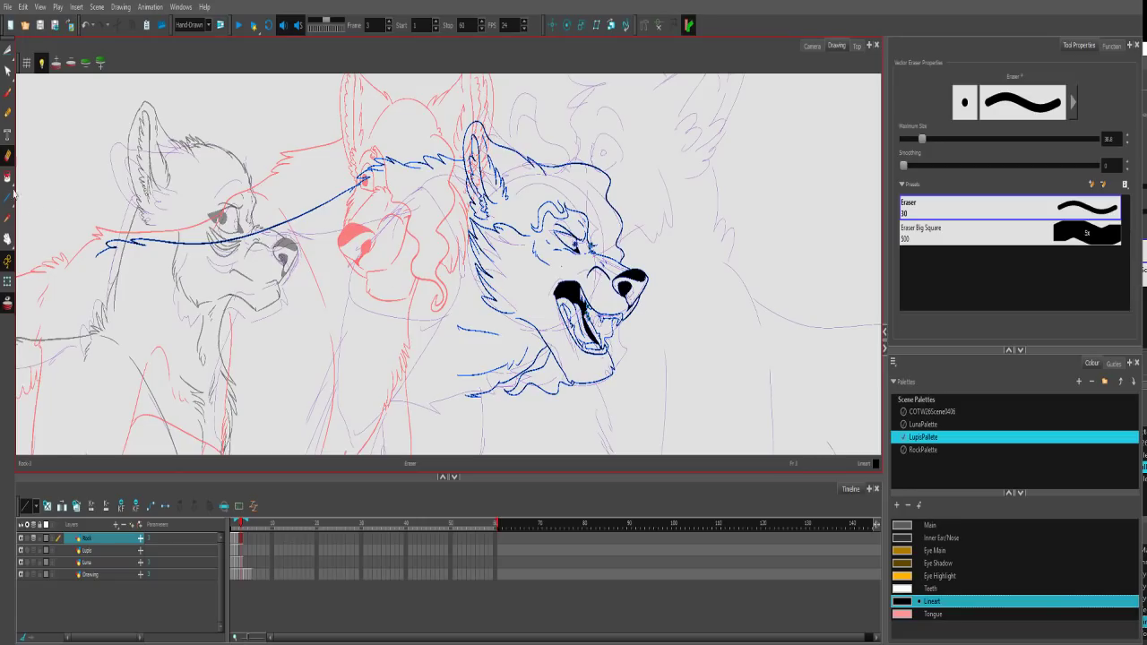
pyautogui.click(8, 93)
pyautogui.moveTo(907, 139); pyautogui.dragTo(910, 139)
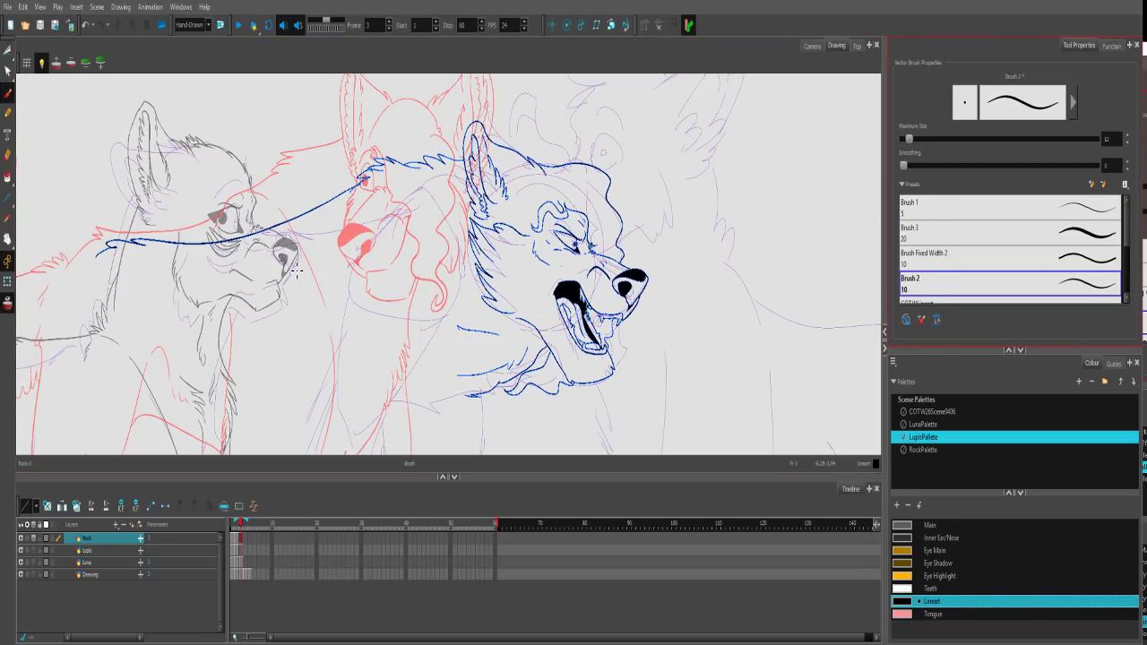
pyautogui.moveTo(459, 245)
pyautogui.mouseDown()
pyautogui.moveTo(457, 301)
pyautogui.moveTo(406, 509)
pyautogui.mouseUp()
pyautogui.hotkey('ctrl', 'z')
pyautogui.moveTo(457, 261); pyautogui.dragTo(394, 457)
pyautogui.hotkey('ctrl', 'z')
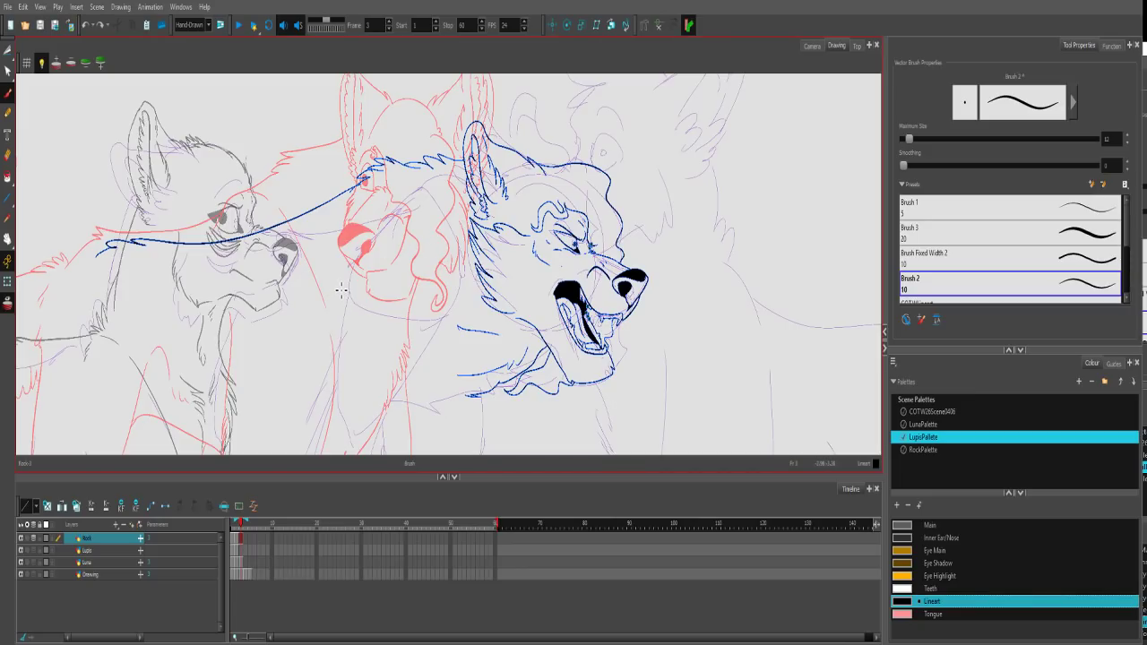
# Ink Rock's near foreleg with its front and back contours, fur ticks and the curved lower edge.
pyautogui.moveTo(345, 256); pyautogui.dragTo(331, 410)
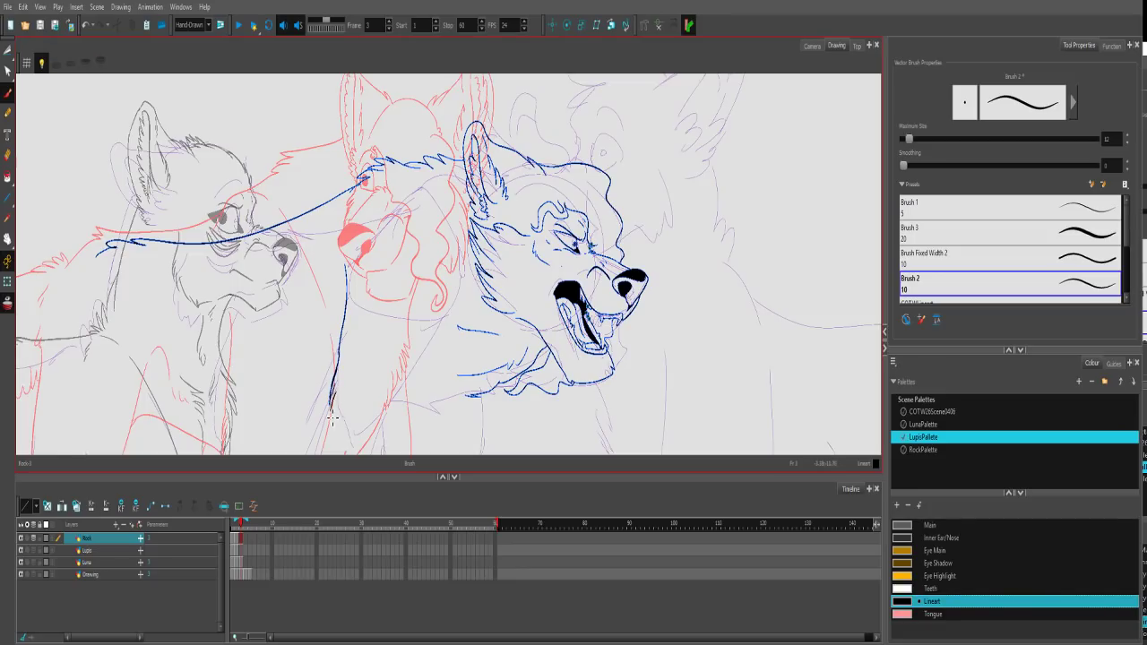
pyautogui.scroll(-2, 430, 175)
pyautogui.moveTo(430, 174)
pyautogui.mouseDown()
pyautogui.moveTo(428, 366)
pyautogui.moveTo(425, 383)
pyautogui.moveTo(375, 391)
pyautogui.mouseUp()
pyautogui.scroll(-2, 311, 375)
pyautogui.moveTo(403, 309); pyautogui.dragTo(354, 457)
pyautogui.scroll(-3, 371, 276)
pyautogui.moveTo(306, 179); pyautogui.dragTo(280, 414)
pyautogui.moveTo(360, 359)
pyautogui.mouseDown()
pyautogui.moveTo(319, 403)
pyautogui.moveTo(282, 403)
pyautogui.mouseUp()
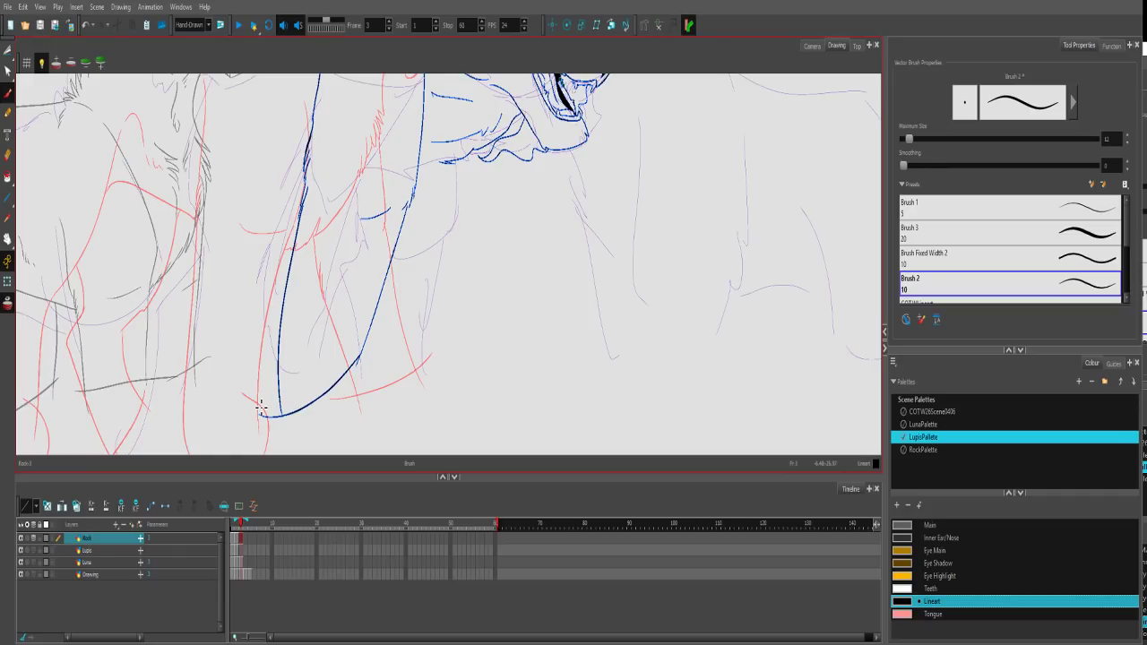
# Ink the chest fur tufts below Rock's neck and the far foreleg with its lower edge.
pyautogui.moveTo(443, 245); pyautogui.dragTo(481, 315)
pyautogui.moveTo(484, 235); pyautogui.dragTo(456, 244)
pyautogui.hotkey('ctrl', 'z')
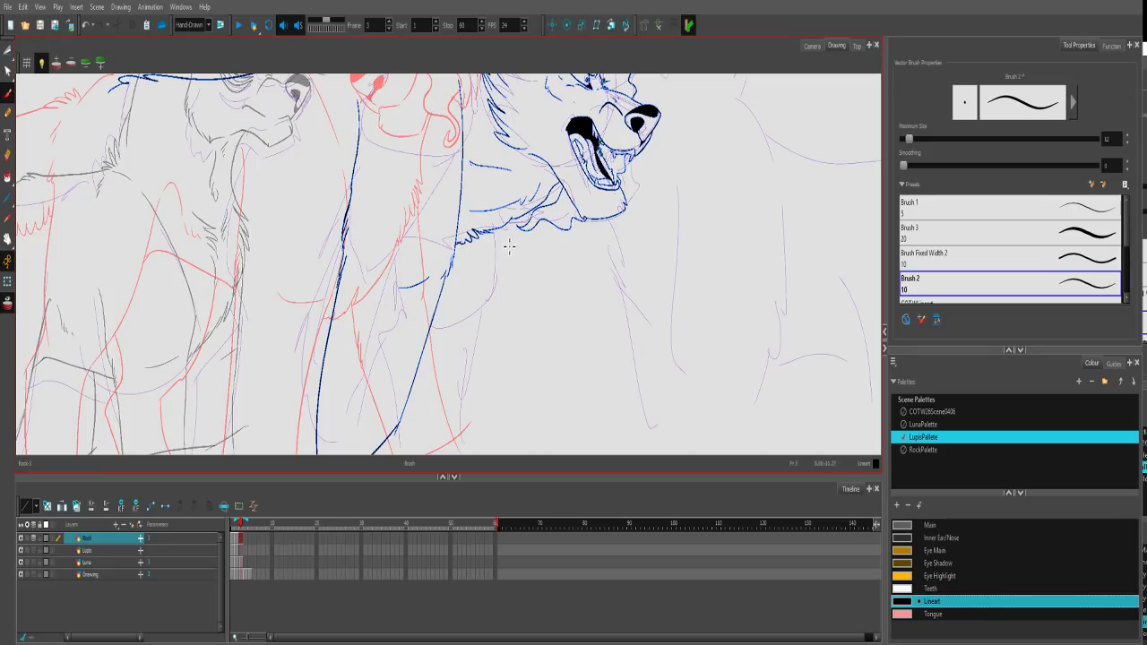
pyautogui.scroll(-3, 520, 269)
pyautogui.scroll(3, 502, 183)
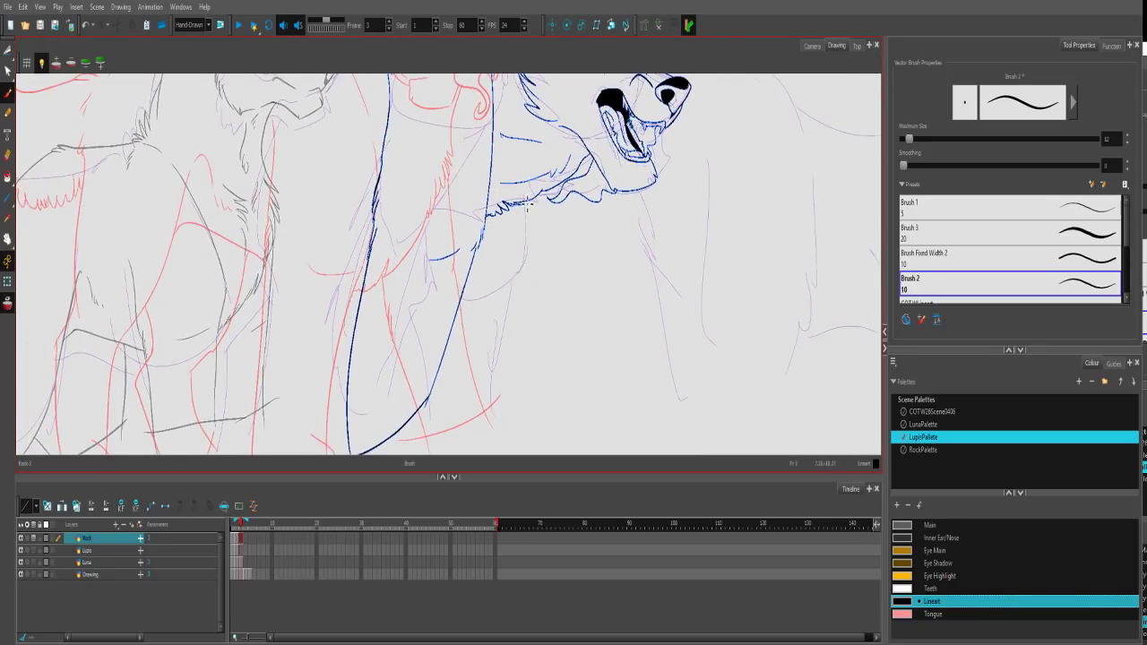
pyautogui.moveTo(540, 194)
pyautogui.mouseDown()
pyautogui.moveTo(477, 404)
pyautogui.moveTo(489, 458)
pyautogui.mouseUp()
pyautogui.moveTo(498, 424); pyautogui.dragTo(393, 417)
pyautogui.scroll(5, 460, 363)
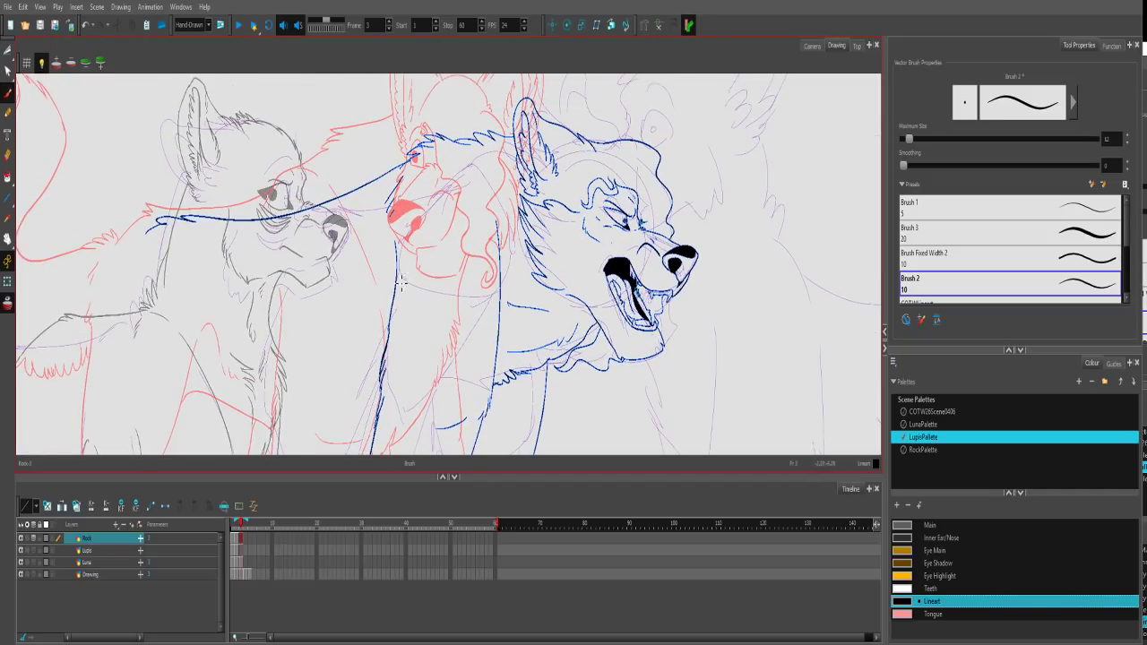
pyautogui.moveTo(405, 354); pyautogui.dragTo(568, 128)
pyautogui.moveTo(533, 243); pyautogui.dragTo(411, 217)
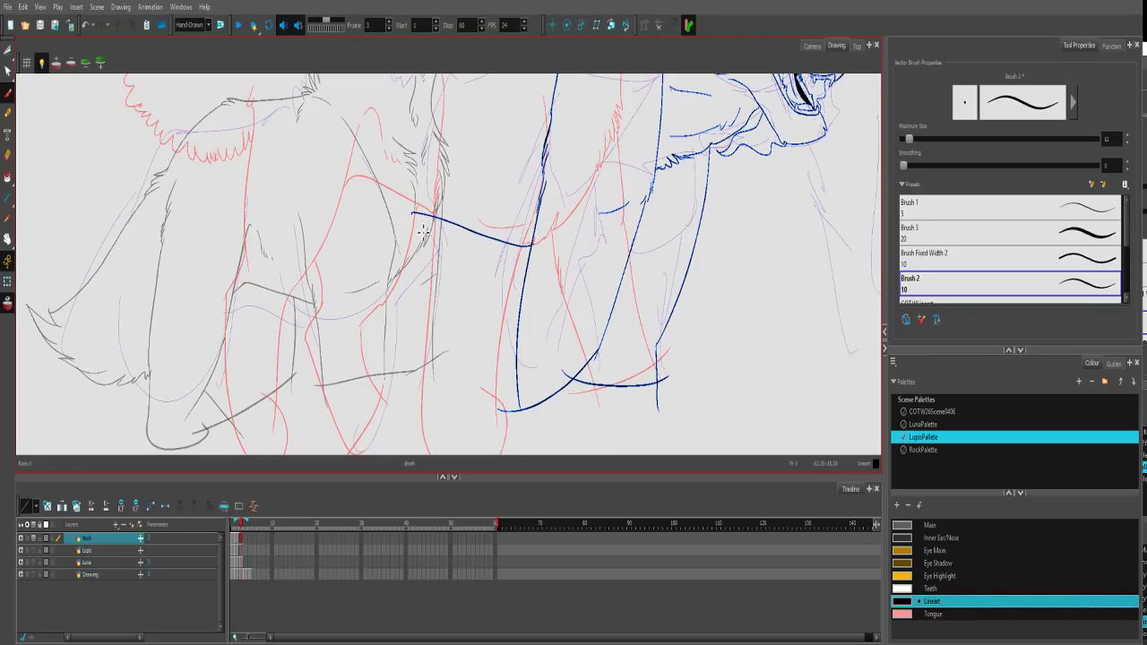
pyautogui.hotkey('ctrl', 'z')
pyautogui.hotkey('alt', 'z')
pyautogui.hotkey('alt', 'b')
# Ink Rock's rump and the outline of the long tail, from its top edge around the tip to its base.
pyautogui.moveTo(413, 248); pyautogui.dragTo(444, 344)
pyautogui.press('1')
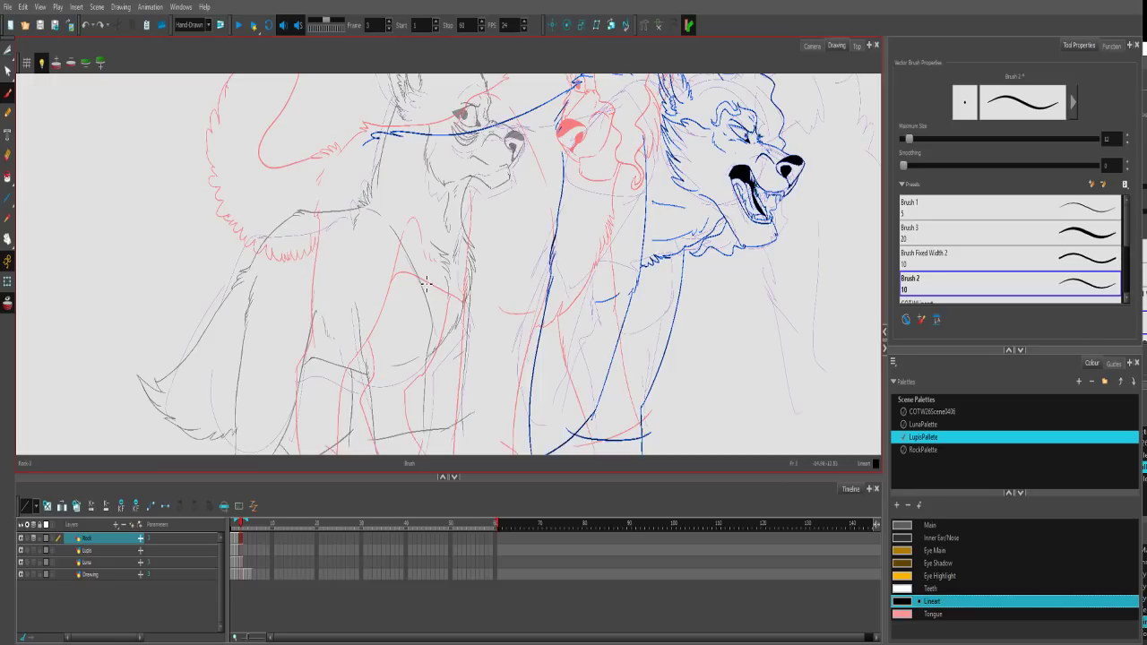
pyautogui.moveTo(362, 149)
pyautogui.mouseDown()
pyautogui.moveTo(324, 178)
pyautogui.moveTo(352, 237)
pyautogui.moveTo(328, 286)
pyautogui.moveTo(176, 279)
pyautogui.moveTo(314, 374)
pyautogui.mouseUp()
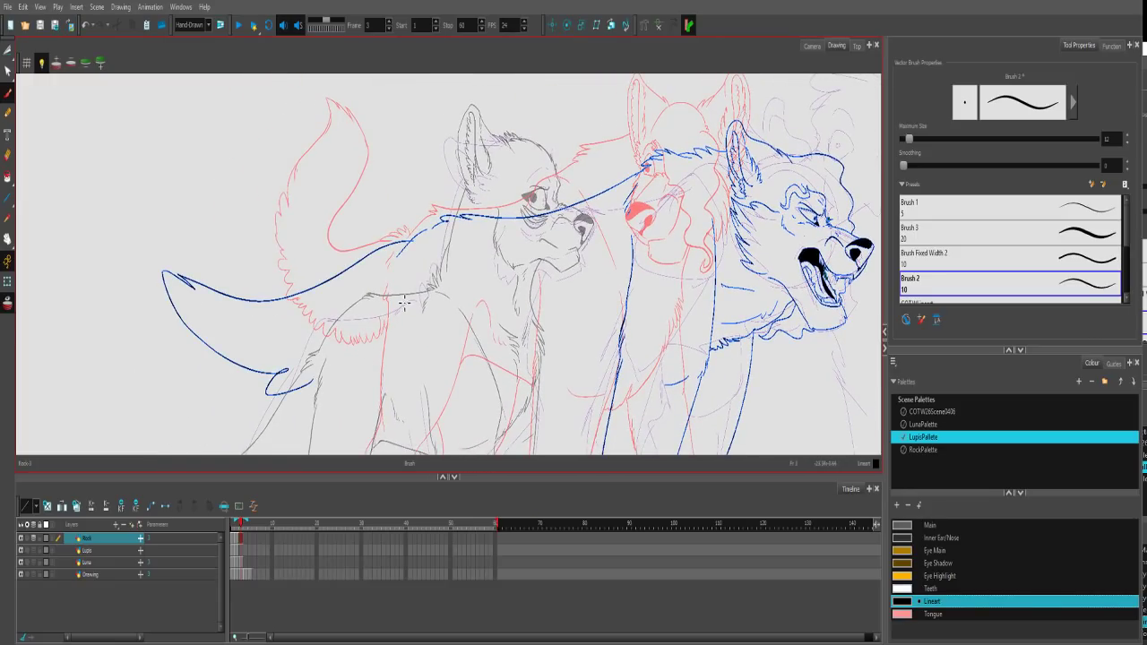
# Ink the rear edge of Rock's near thigh and the rounded line of its front and underside.
pyautogui.moveTo(513, 323)
pyautogui.mouseDown()
pyautogui.moveTo(467, 207)
pyautogui.moveTo(320, 299)
pyautogui.moveTo(316, 279)
pyautogui.mouseUp()
pyautogui.moveTo(346, 172); pyautogui.dragTo(301, 268)
pyautogui.moveTo(462, 211); pyautogui.dragTo(399, 269)
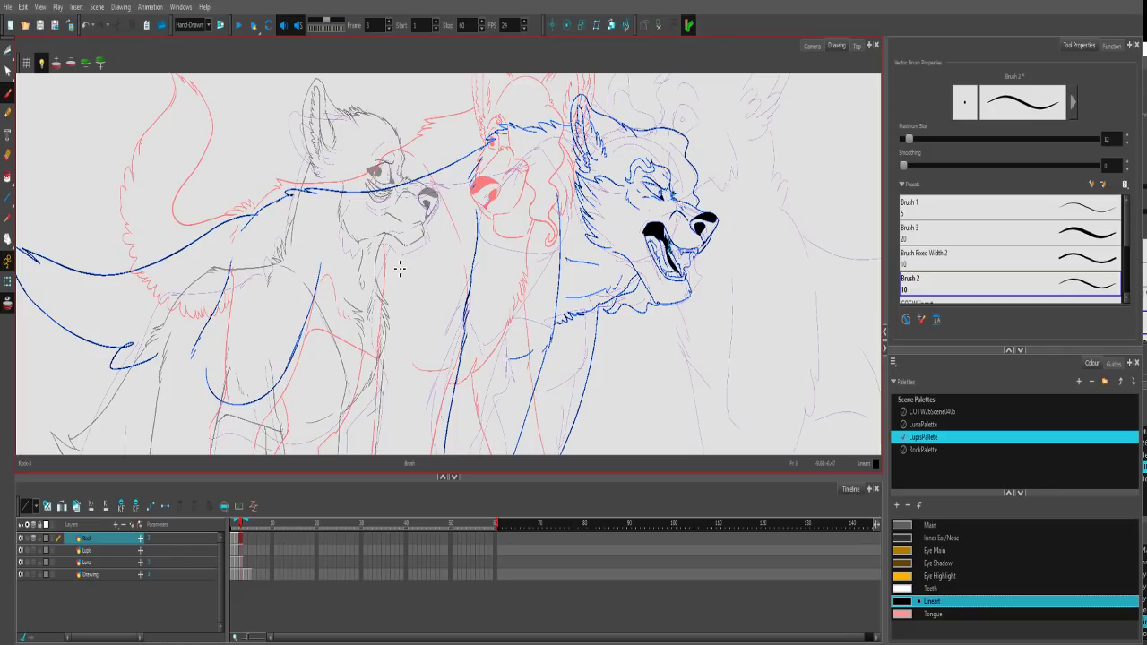
# Rework the end of Rock's lower jaw with jagged chin fur.
pyautogui.moveTo(693, 286)
pyautogui.mouseDown()
pyautogui.moveTo(541, 277)
pyautogui.moveTo(589, 274)
pyautogui.moveTo(615, 295)
pyautogui.moveTo(599, 321)
pyautogui.moveTo(545, 326)
pyautogui.moveTo(536, 303)
pyautogui.moveTo(548, 316)
pyautogui.moveTo(578, 310)
pyautogui.moveTo(588, 287)
pyautogui.mouseUp()
pyautogui.press('2')
pyautogui.press('2')
pyautogui.click(8, 156)
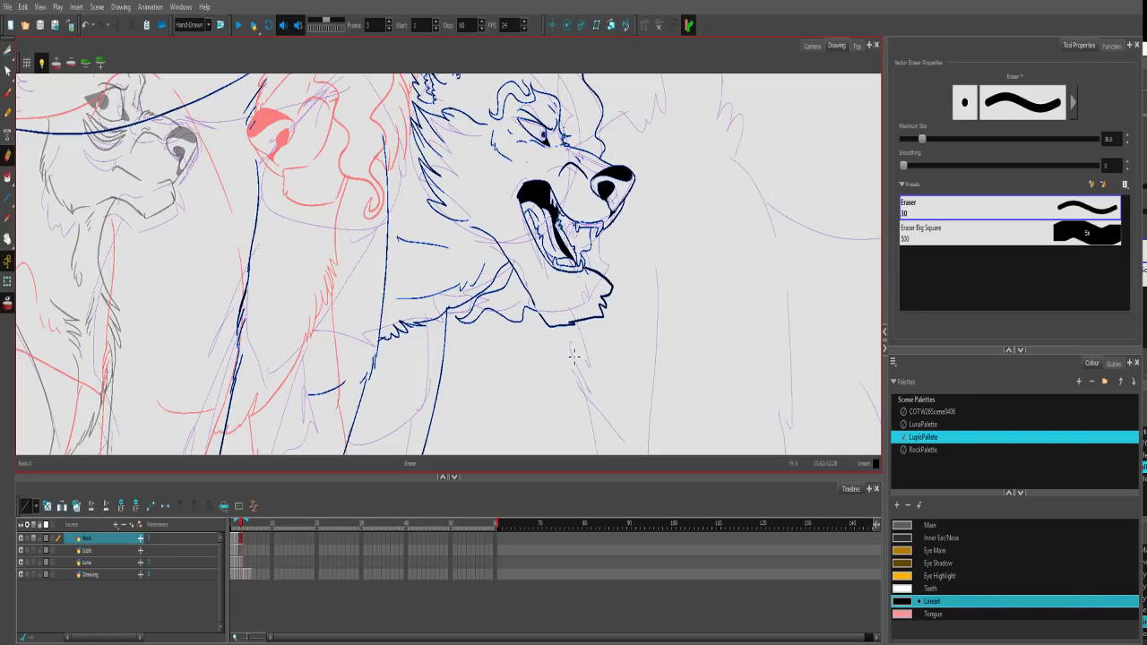
pyautogui.scroll(-5, 574, 357)
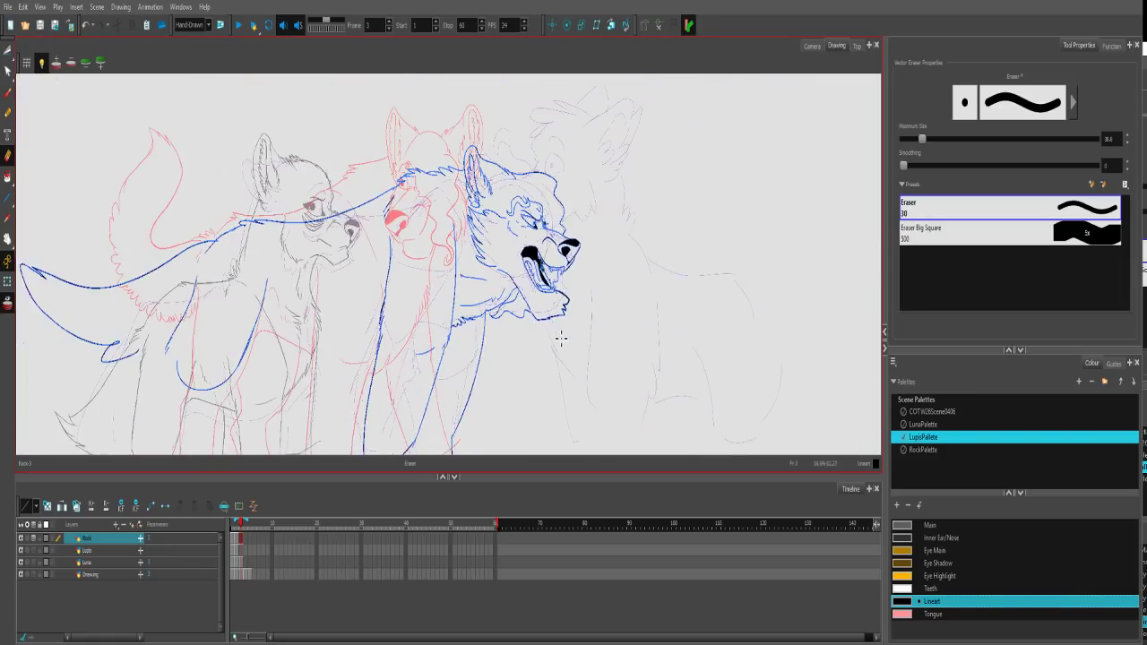
# Ink Rock's near hind leg below the thigh, with its front and back contours and the paw.
pyautogui.moveTo(397, 346); pyautogui.dragTo(548, 284)
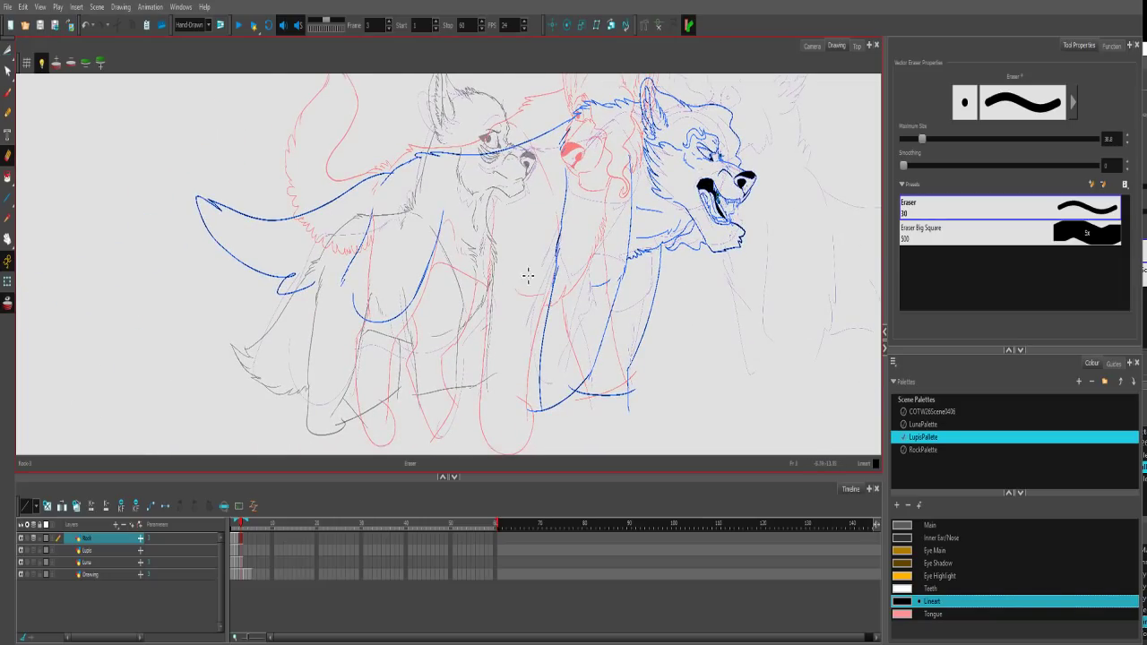
pyautogui.scroll(4, 377, 255)
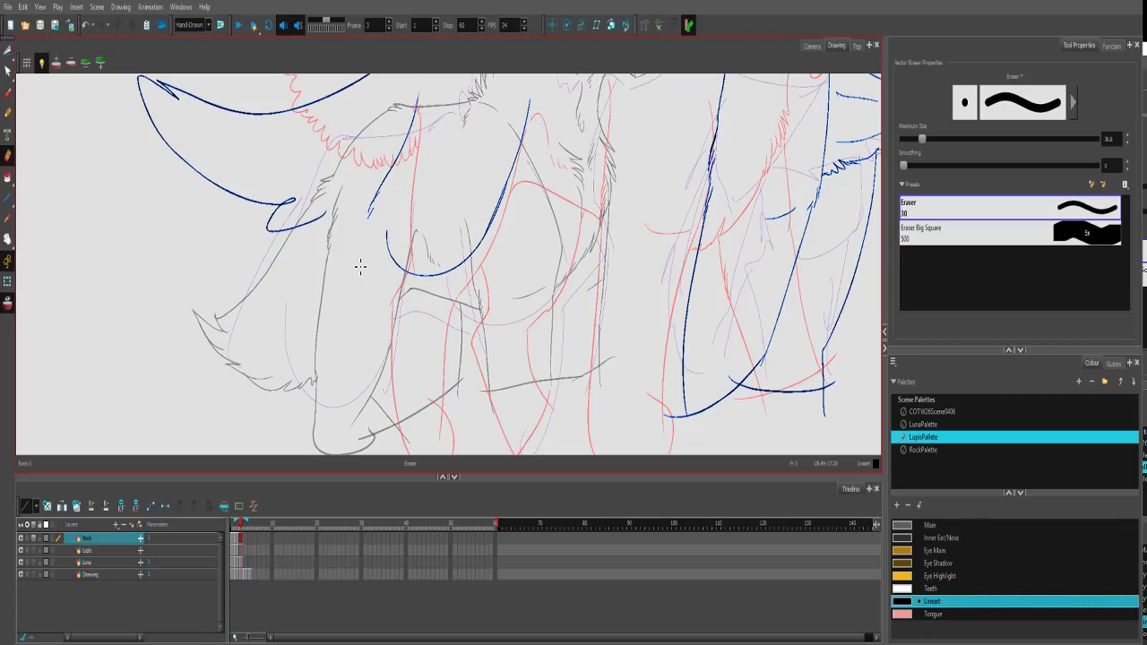
pyautogui.hotkey('alt', 'b')
pyautogui.moveTo(404, 277); pyautogui.dragTo(377, 452)
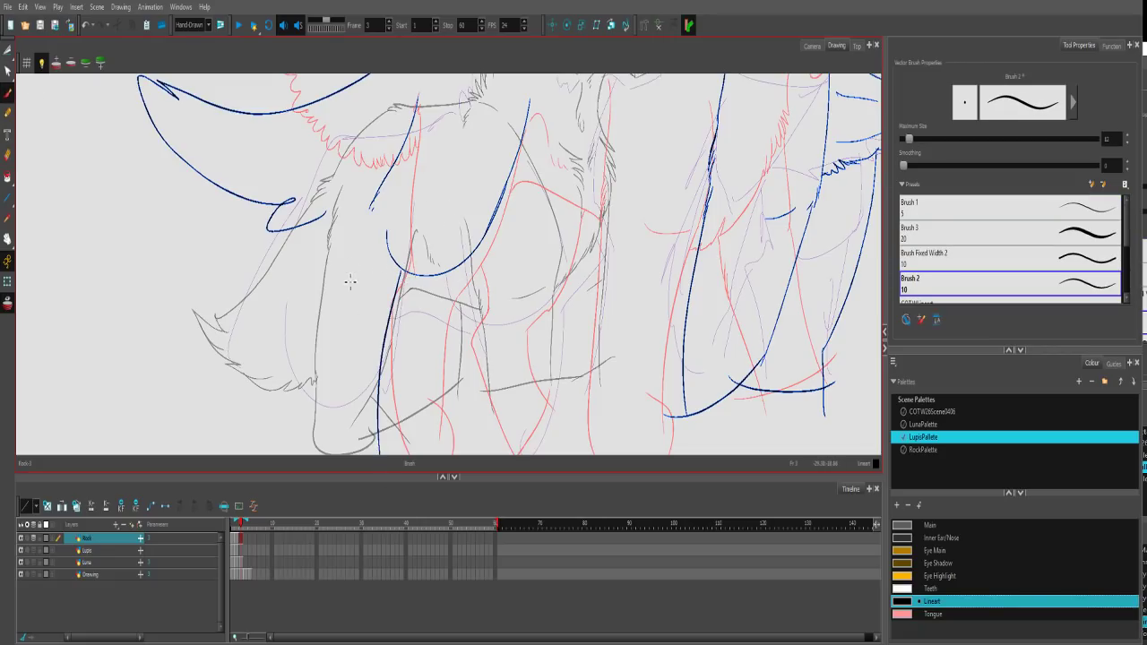
pyautogui.hotkey('ctrl', 'z')
pyautogui.moveTo(404, 274); pyautogui.dragTo(338, 389)
pyautogui.moveTo(371, 209); pyautogui.dragTo(309, 452)
pyautogui.moveTo(352, 349)
pyautogui.mouseDown()
pyautogui.moveTo(363, 404)
pyautogui.moveTo(285, 412)
pyautogui.mouseUp()
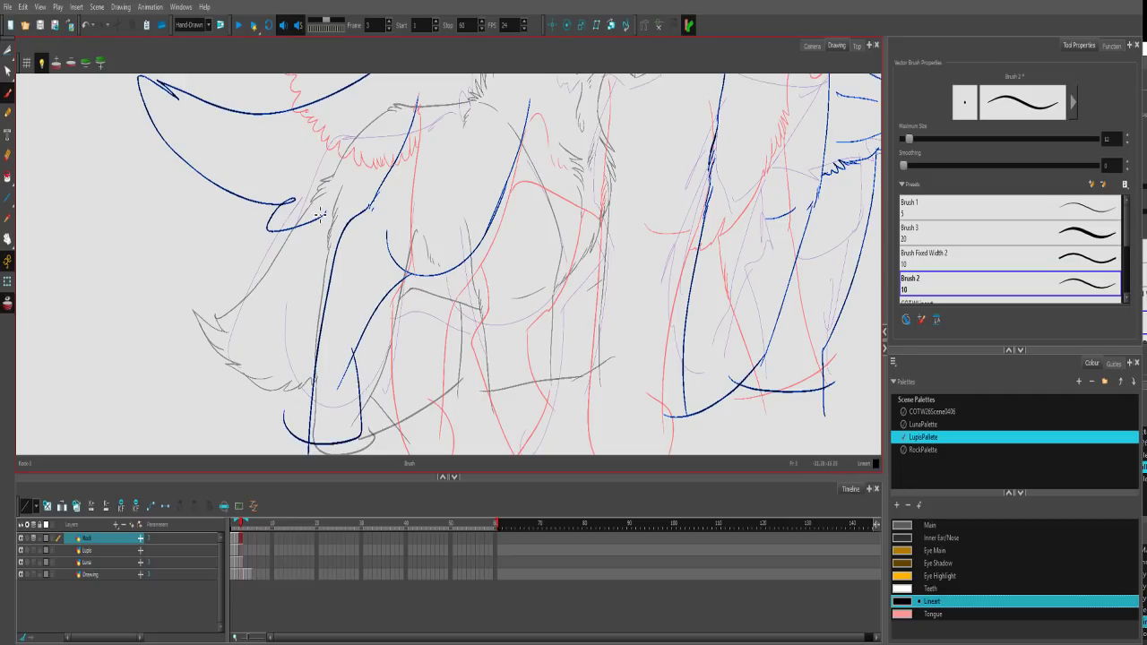
# Add fur tufts at the tail base and rump, and ink the belly line from the foreleg to the flank.
pyautogui.moveTo(433, 231); pyautogui.dragTo(315, 322)
pyautogui.moveTo(299, 177); pyautogui.dragTo(301, 184)
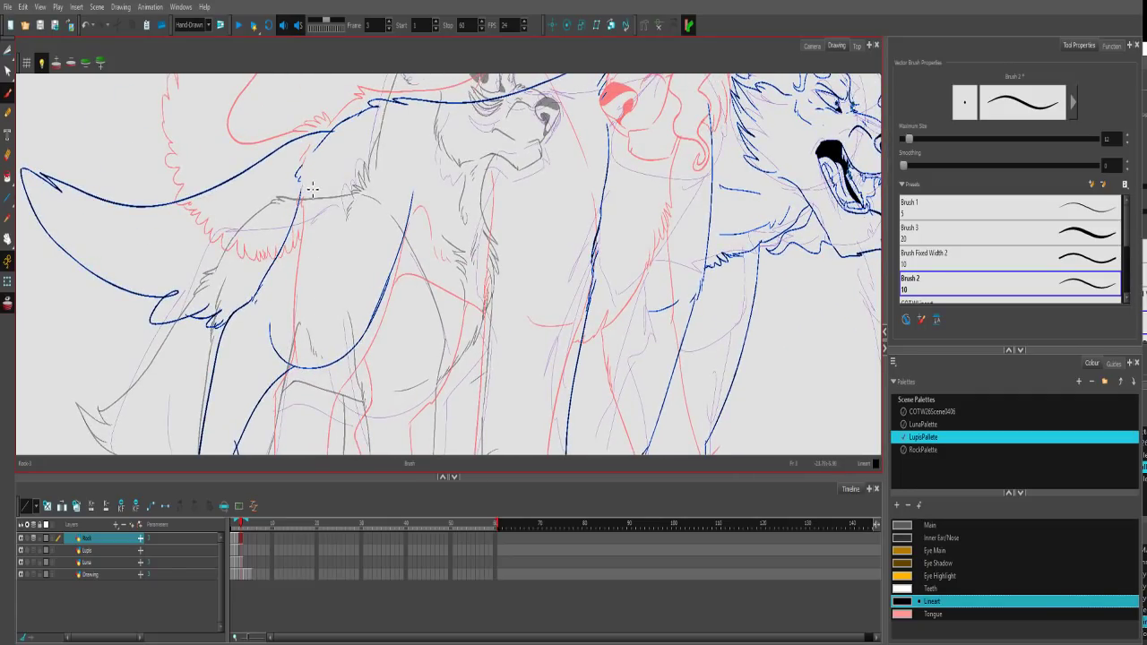
pyautogui.moveTo(562, 284)
pyautogui.mouseDown()
pyautogui.moveTo(480, 235)
pyautogui.moveTo(437, 251)
pyautogui.mouseUp()
pyautogui.moveTo(443, 306)
pyautogui.mouseDown()
pyautogui.moveTo(234, 292)
pyautogui.moveTo(230, 202)
pyautogui.mouseUp()
# Ink Rock's far hind leg from the thigh through the hock to the paw.
pyautogui.moveTo(315, 215); pyautogui.dragTo(244, 319)
pyautogui.hotkey('ctrl', 'z')
pyautogui.moveTo(321, 211)
pyautogui.mouseDown()
pyautogui.moveTo(291, 269)
pyautogui.moveTo(237, 317)
pyautogui.mouseUp()
pyautogui.moveTo(204, 253)
pyautogui.mouseDown()
pyautogui.moveTo(179, 291)
pyautogui.moveTo(170, 444)
pyautogui.mouseUp()
pyautogui.moveTo(235, 315)
pyautogui.mouseDown()
pyautogui.moveTo(224, 441)
pyautogui.moveTo(172, 392)
pyautogui.mouseUp()
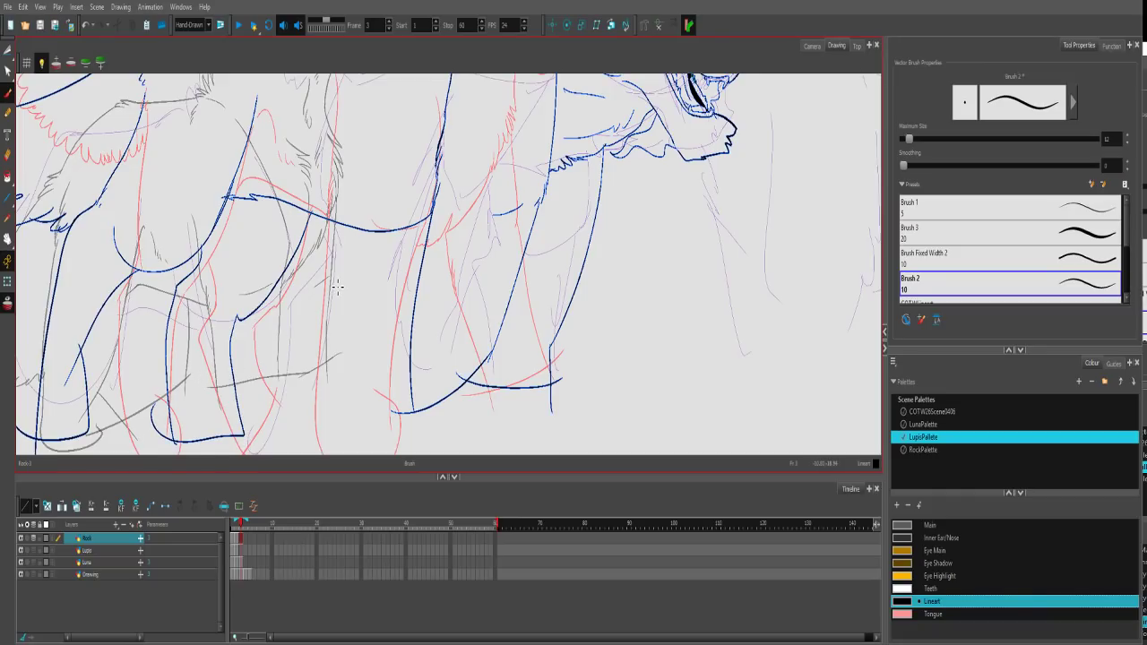
pyautogui.moveTo(213, 306); pyautogui.dragTo(242, 312)
# Erase Rock's jagged chin and the underside of the lower jaw.
pyautogui.moveTo(404, 274); pyautogui.dragTo(295, 419)
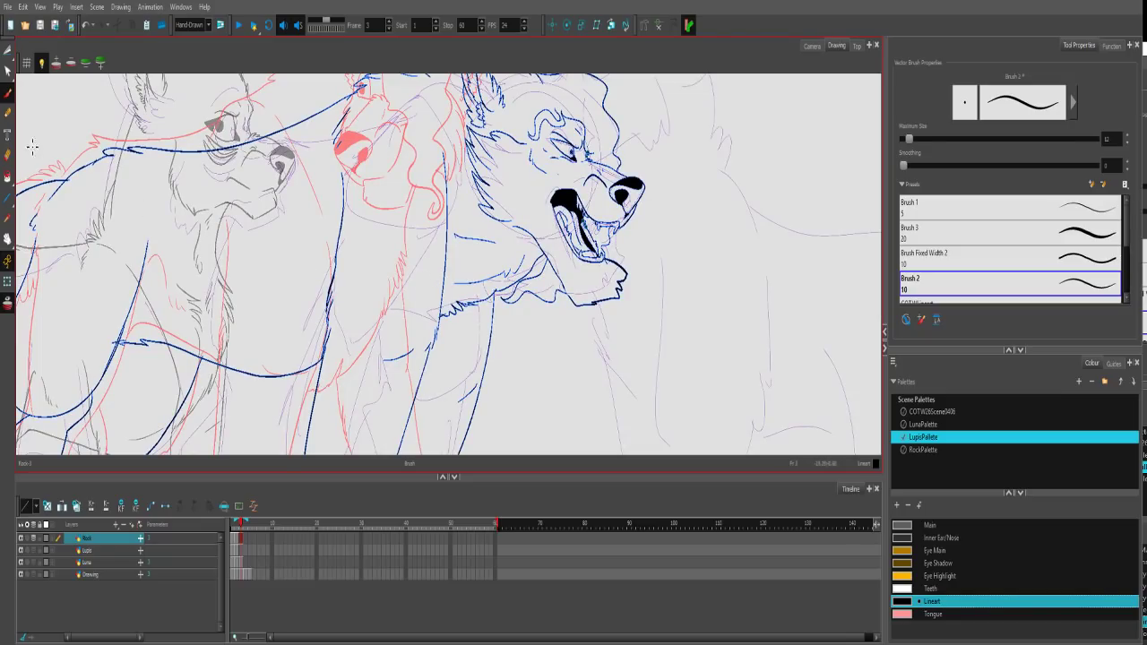
pyautogui.click(7, 155)
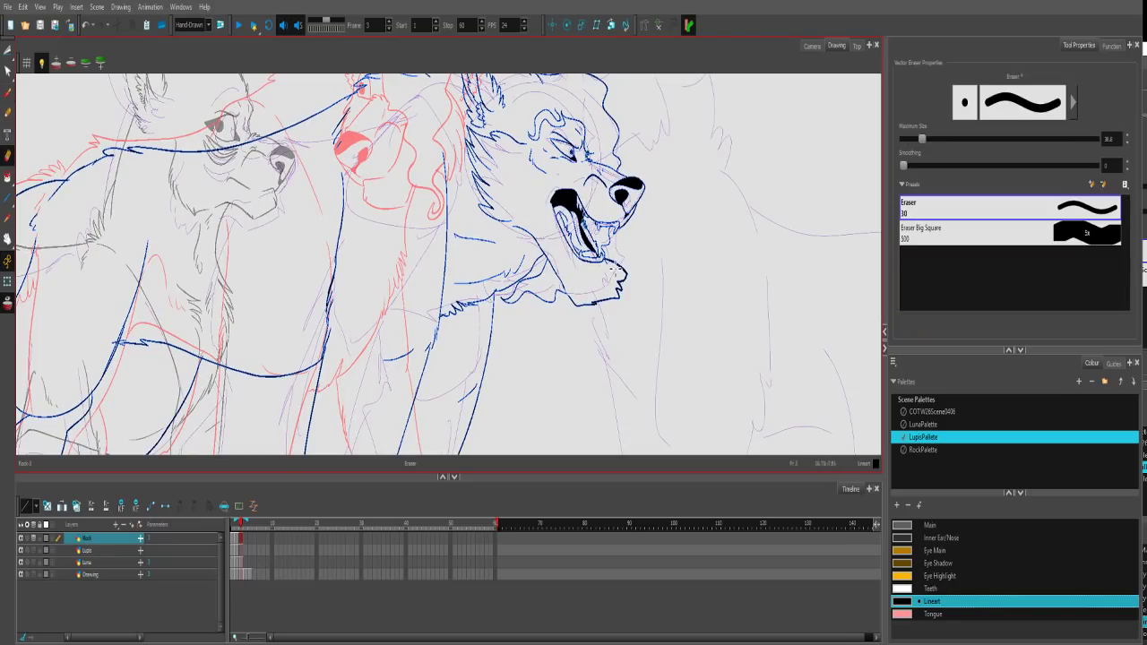
pyautogui.moveTo(622, 276)
pyautogui.mouseDown()
pyautogui.moveTo(608, 260)
pyautogui.moveTo(613, 294)
pyautogui.moveTo(592, 305)
pyautogui.moveTo(560, 279)
pyautogui.mouseUp()
pyautogui.scroll(5, 560, 280)
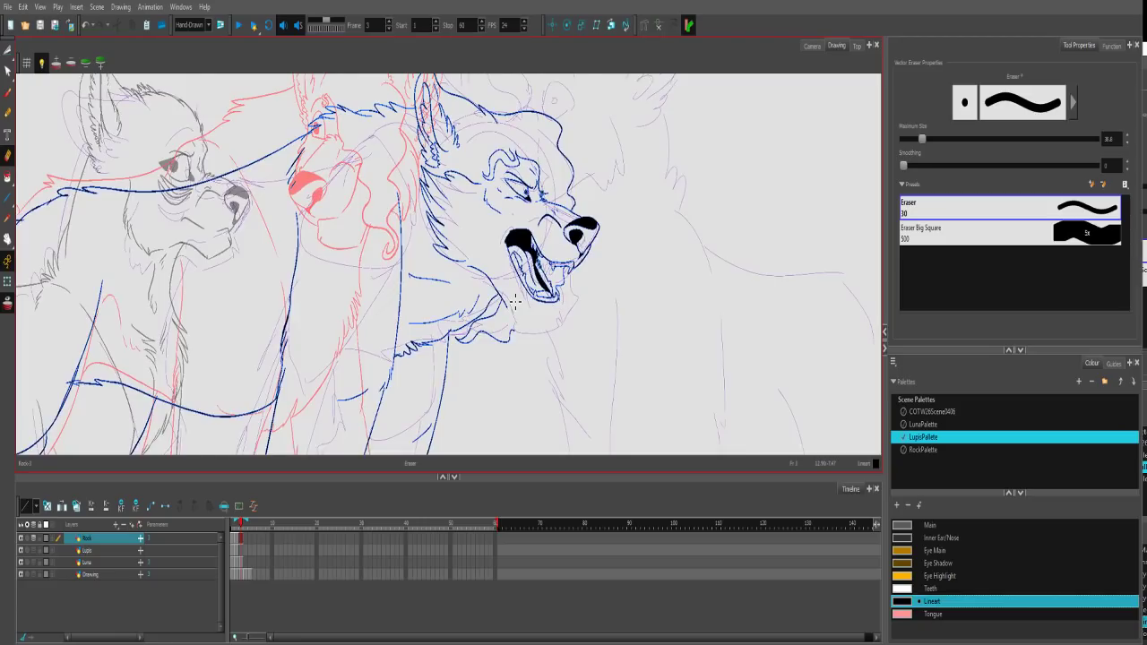
pyautogui.moveTo(614, 344); pyautogui.dragTo(400, 249)
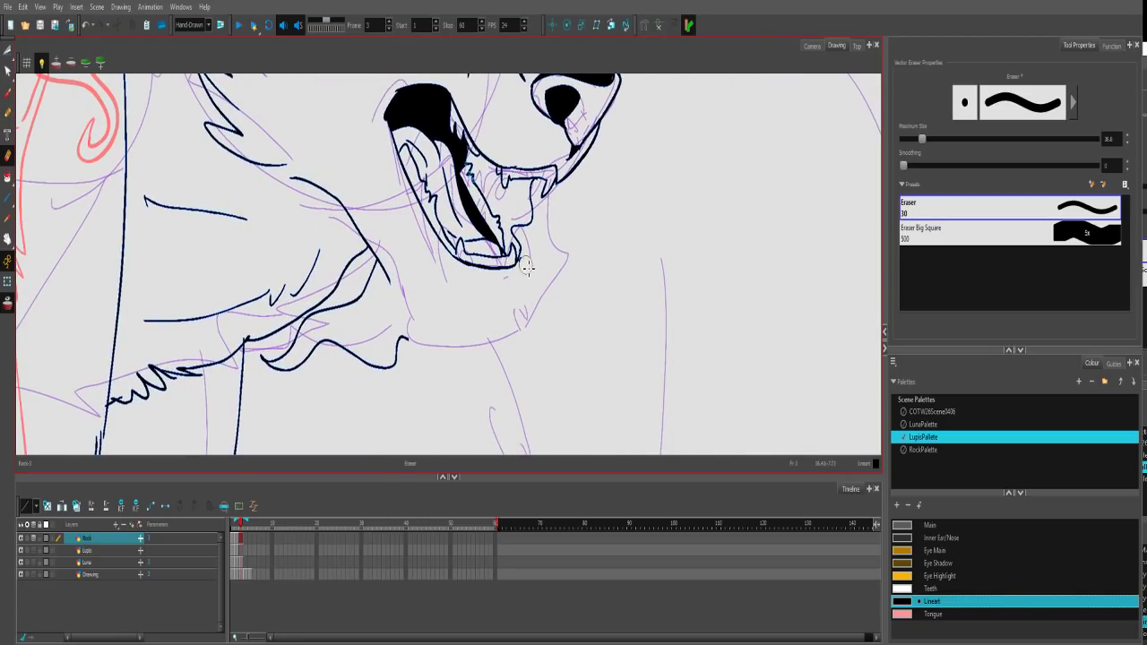
# Re-ink Rock's chin and jaw underside as a smoother curve joining the throat, with small fur marks.
pyautogui.click(7, 92)
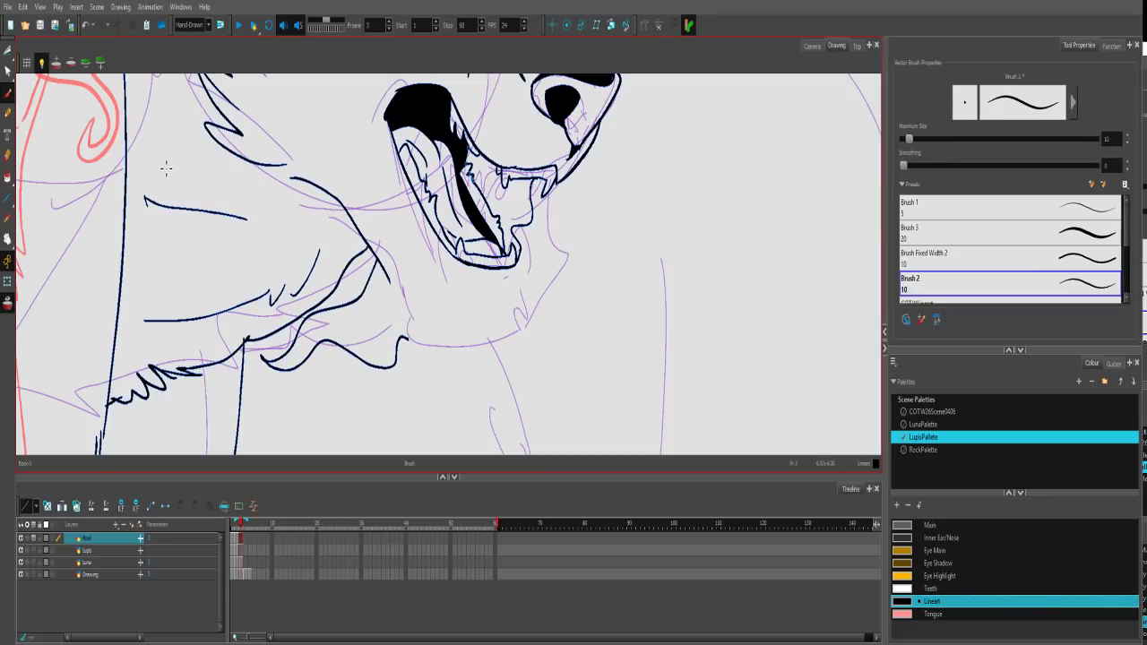
pyautogui.moveTo(517, 262)
pyautogui.mouseDown()
pyautogui.moveTo(530, 307)
pyautogui.moveTo(476, 339)
pyautogui.moveTo(441, 342)
pyautogui.moveTo(454, 348)
pyautogui.moveTo(414, 321)
pyautogui.moveTo(390, 285)
pyautogui.mouseUp()
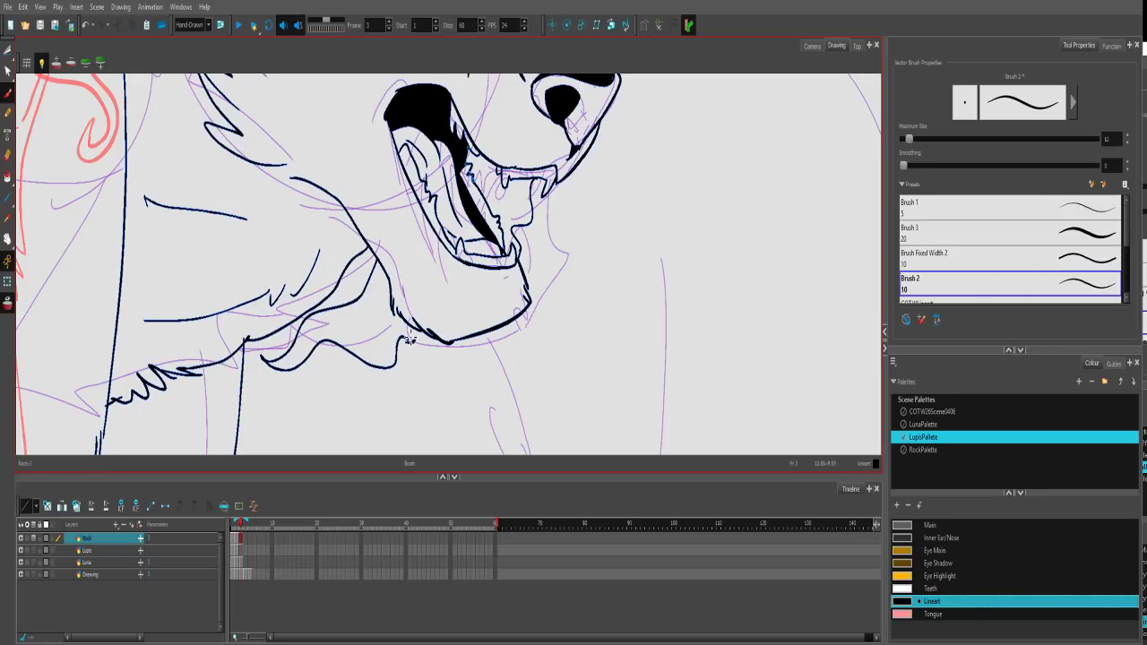
pyautogui.moveTo(407, 340)
pyautogui.mouseDown()
pyautogui.moveTo(427, 341)
pyautogui.moveTo(400, 310)
pyautogui.moveTo(403, 330)
pyautogui.moveTo(408, 297)
pyautogui.mouseUp()
pyautogui.scroll(-1, 425, 269)
pyautogui.scroll(-3, 443, 252)
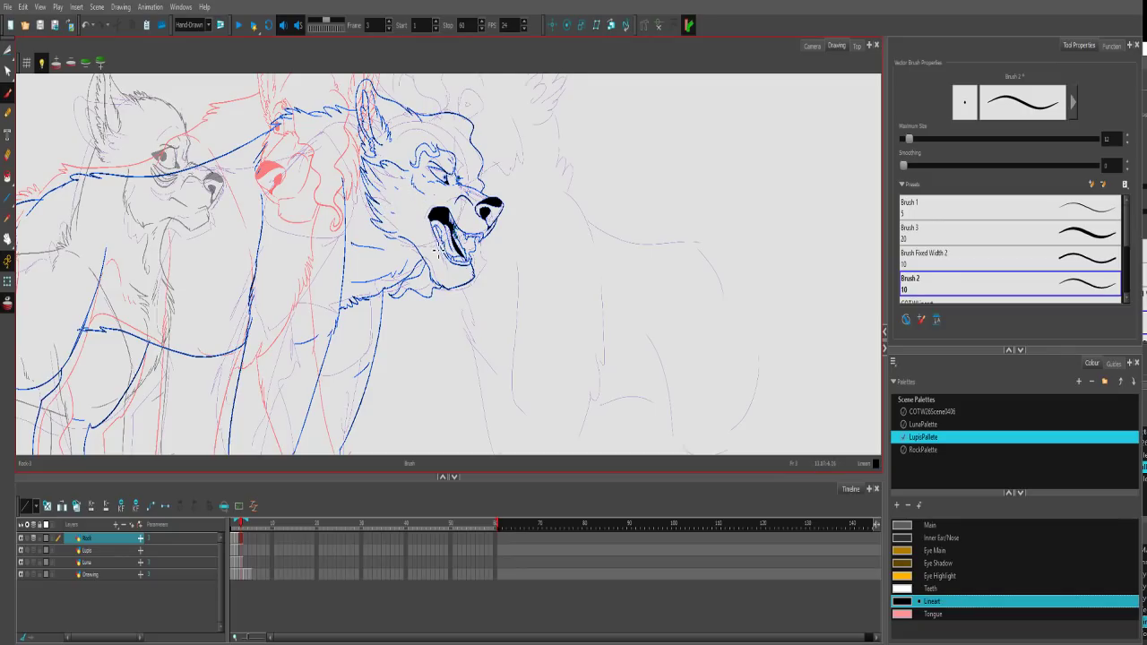
pyautogui.scroll(-5, 429, 242)
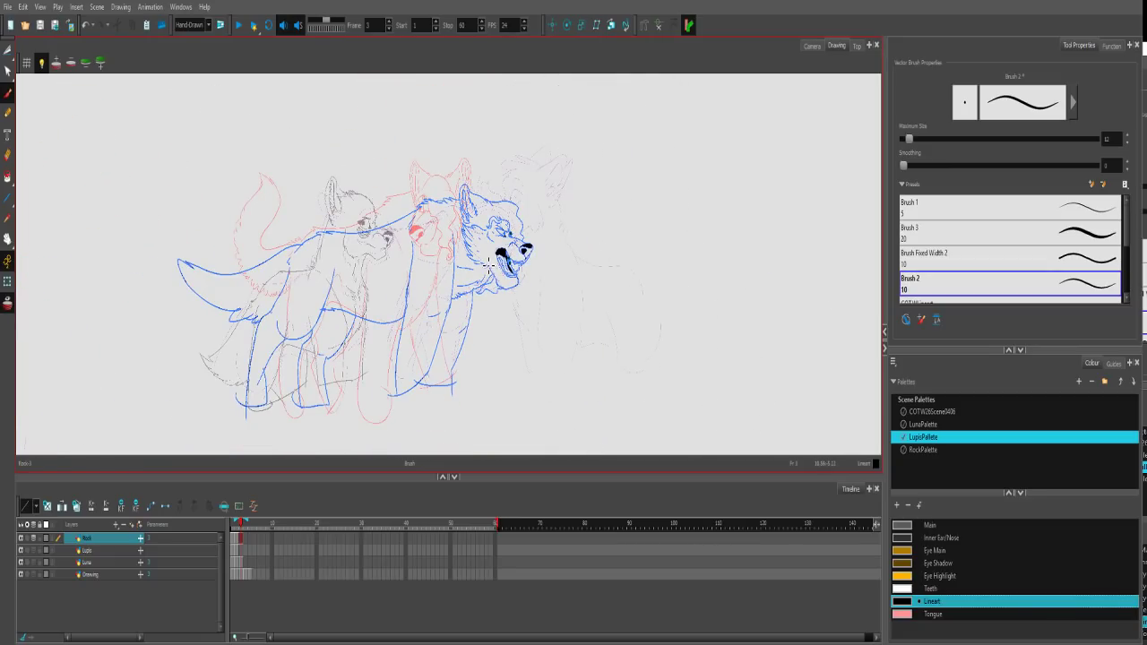
# Compare the drawings on frames 2 to 4 of the top Rock layer.
pyautogui.click(238, 526)
pyautogui.moveTo(237, 527); pyautogui.dragTo(239, 511)
pyautogui.click(251, 536)
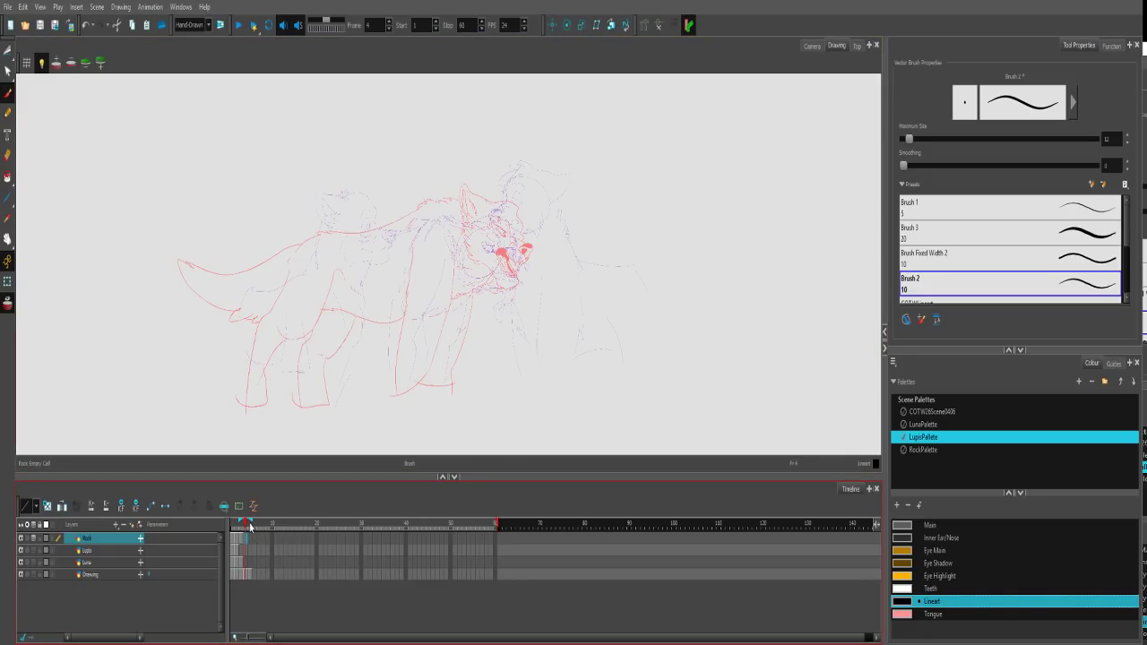
pyautogui.click(251, 539)
pyautogui.click(249, 538)
pyautogui.click(243, 539)
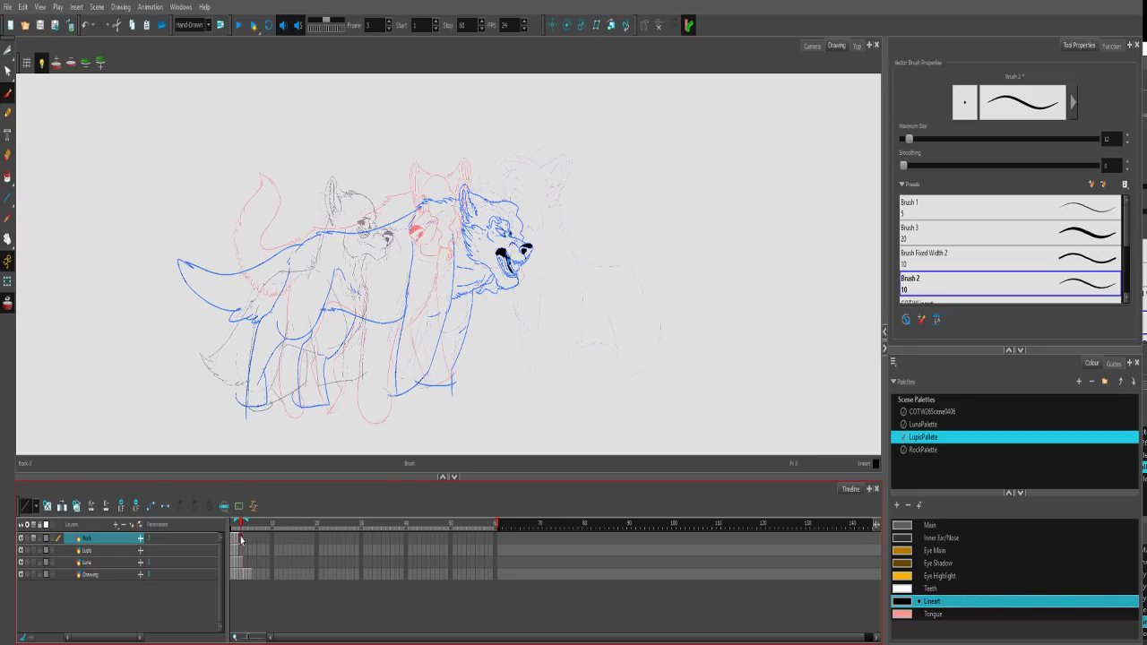
pyautogui.click(237, 539)
pyautogui.click(242, 540)
pyautogui.click(238, 539)
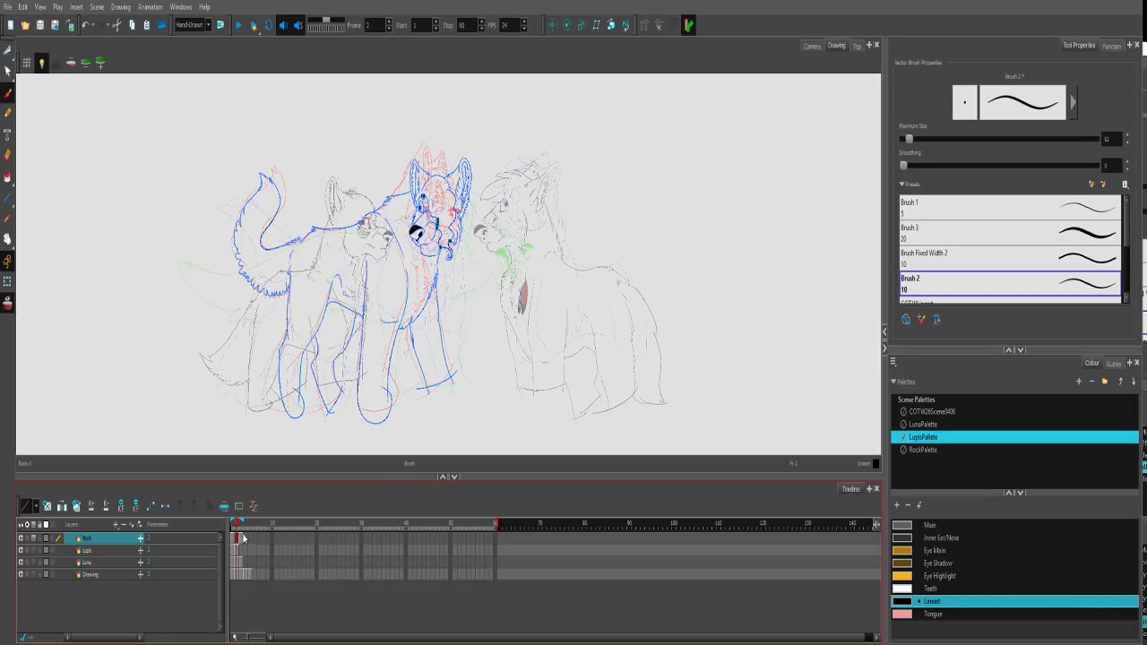
pyautogui.click(247, 539)
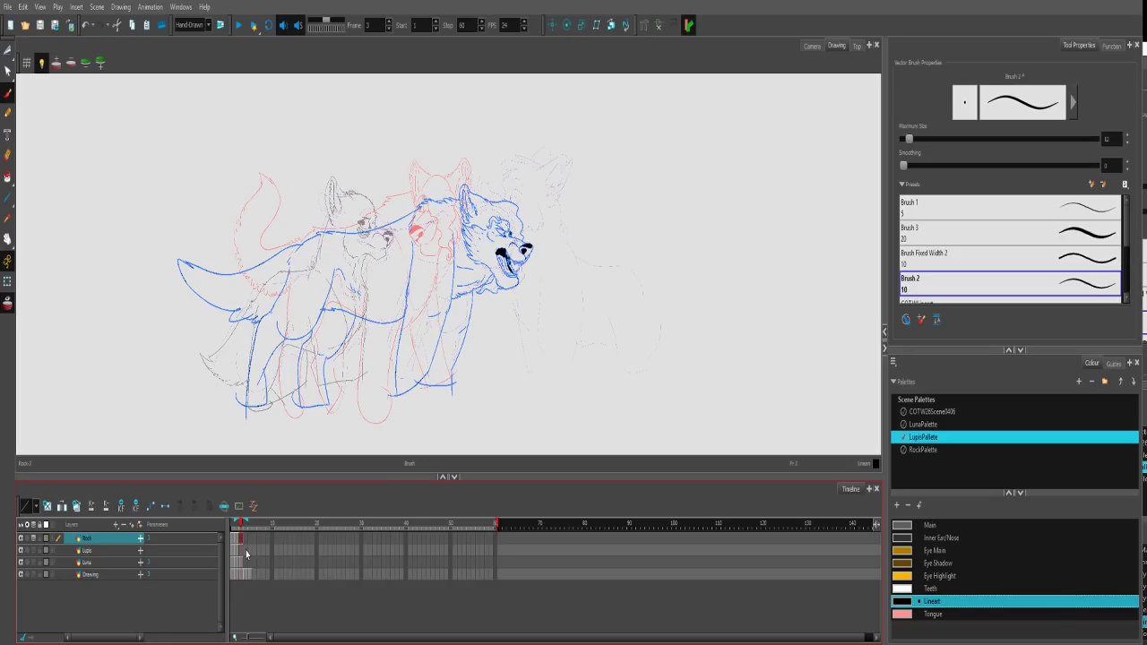
# Select the empty frame 3 cell of the Lupis layer and turn off onion skin.
pyautogui.click(240, 548)
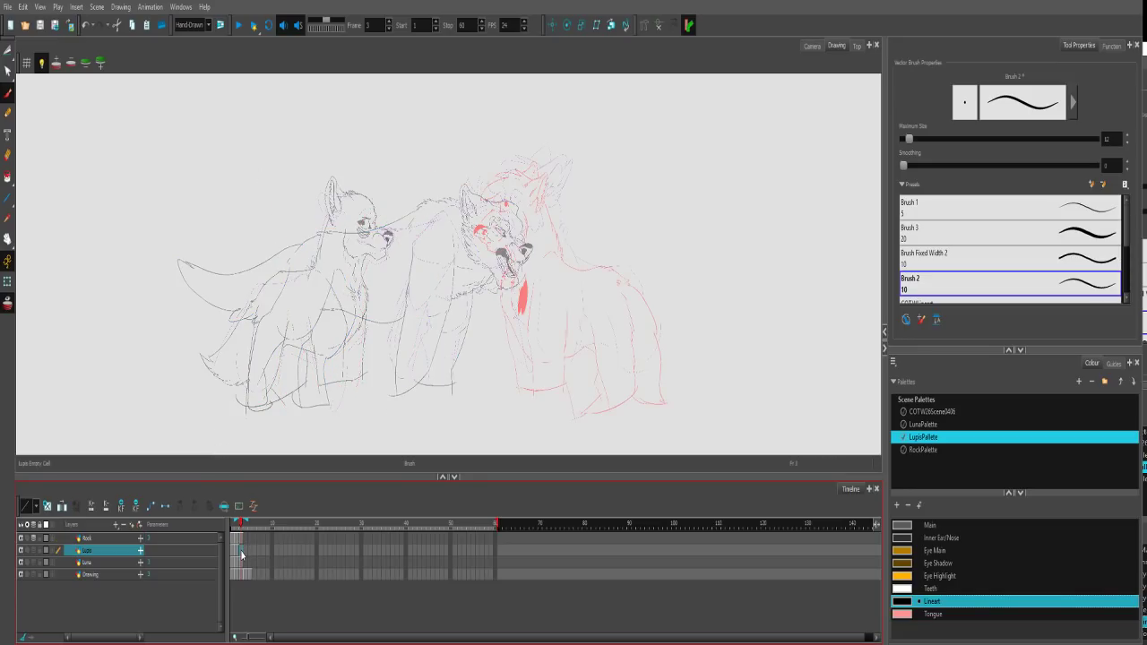
pyautogui.scroll(5, 487, 242)
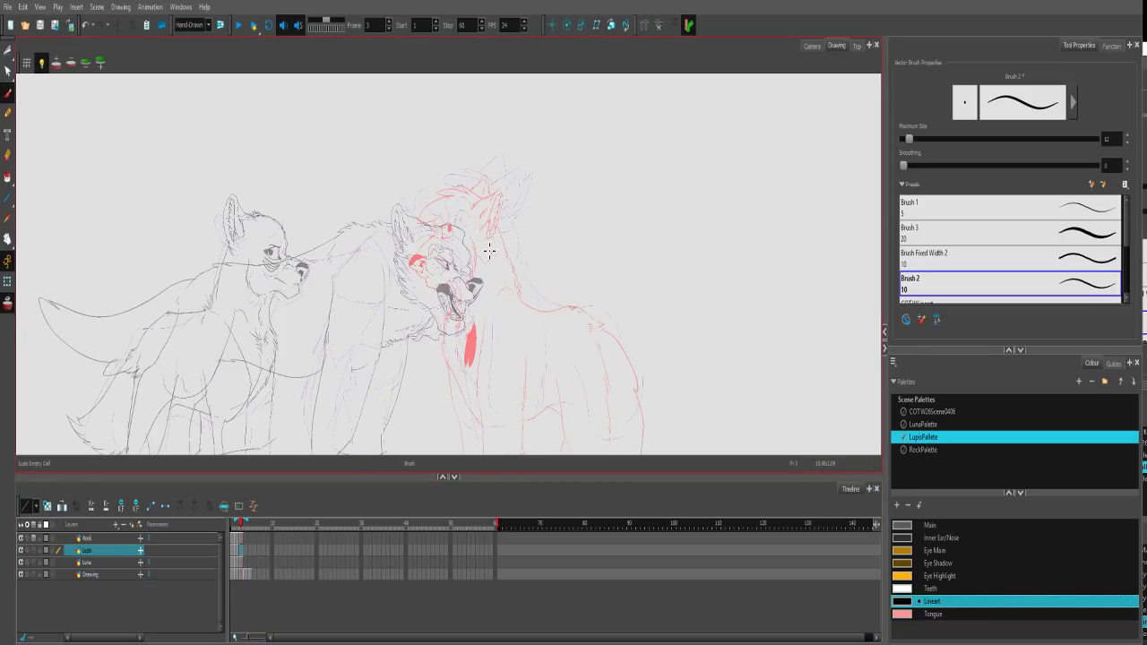
pyautogui.scroll(1, 486, 232)
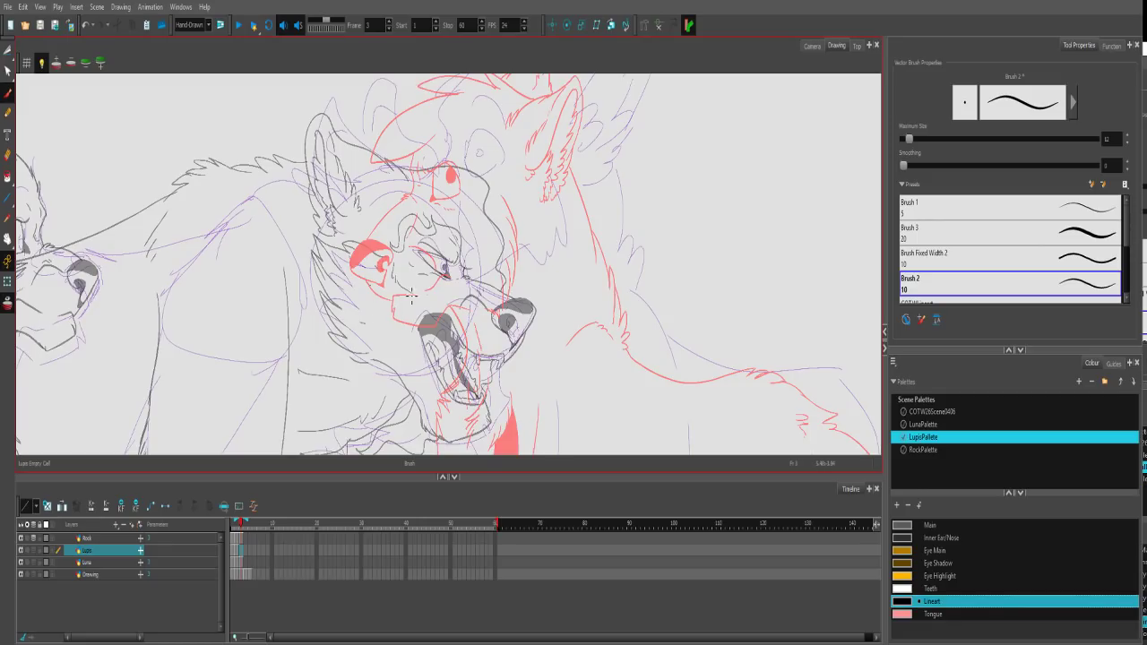
pyautogui.scroll(4, 540, 290)
pyautogui.click(7, 303)
pyautogui.moveTo(500, 257)
pyautogui.mouseDown()
pyautogui.moveTo(546, 263)
pyautogui.moveTo(557, 283)
pyautogui.mouseUp()
pyautogui.press('2')
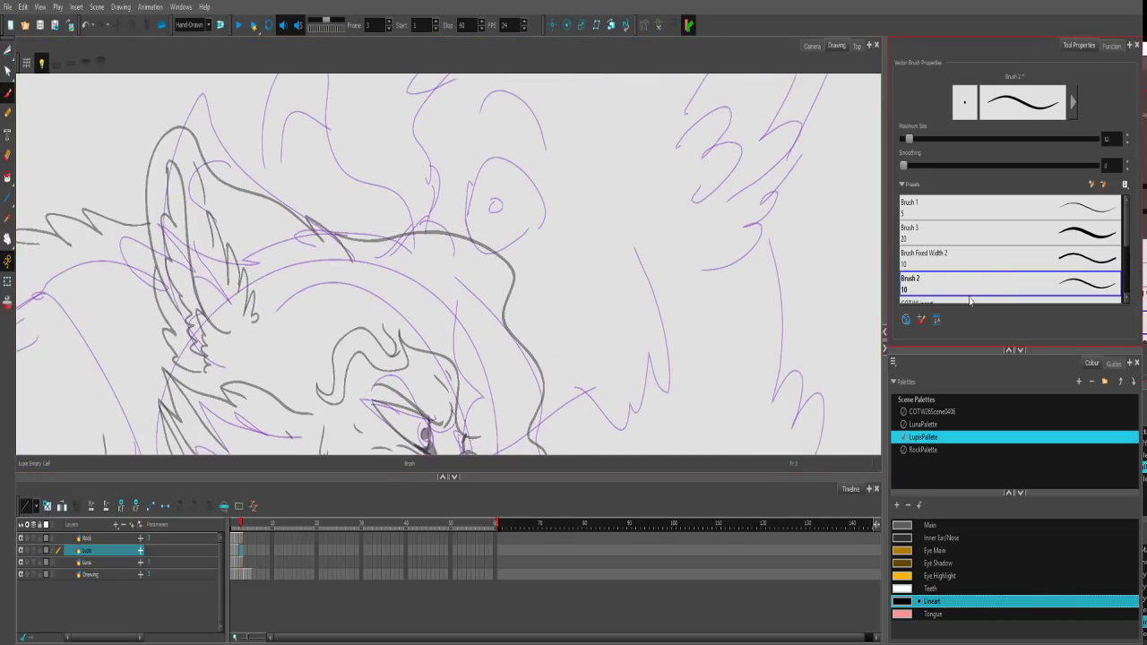
# Switch the brush to the COTWLineart preset.
pyautogui.scroll(-3, 970, 249)
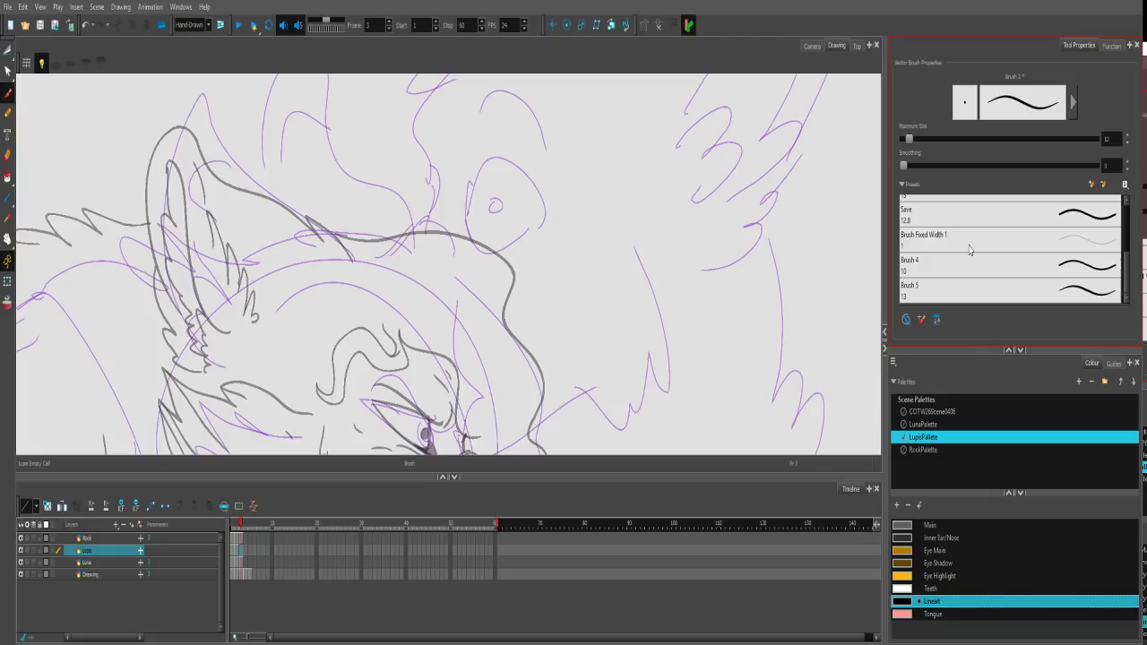
pyautogui.scroll(3, 970, 250)
pyautogui.scroll(-1, 969, 249)
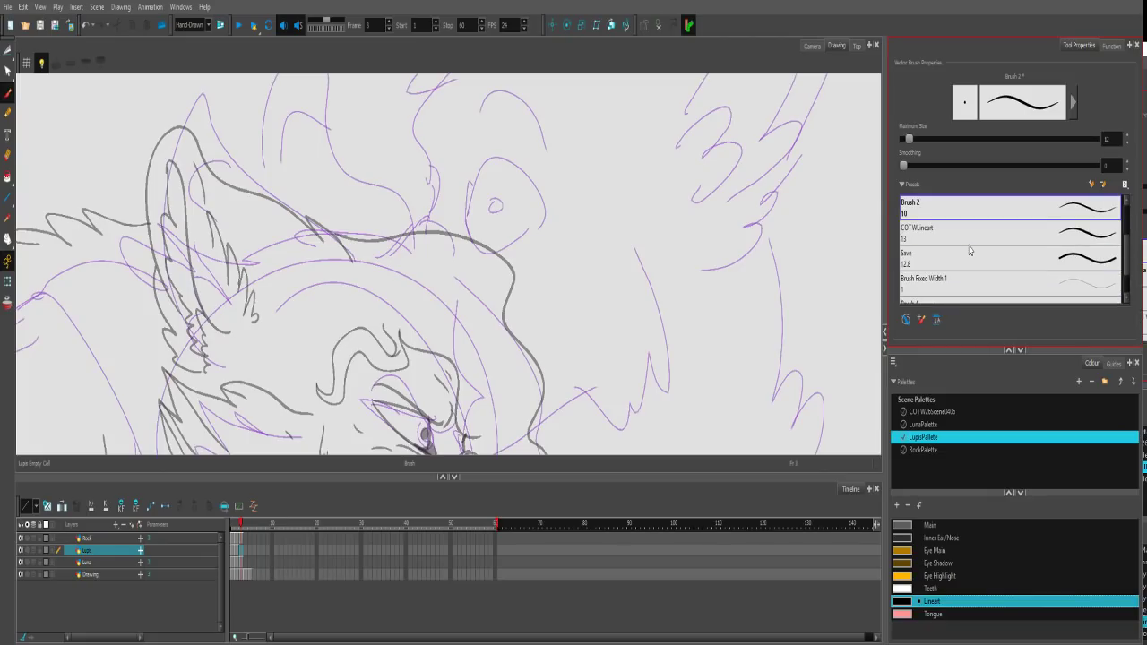
pyautogui.click(949, 255)
pyautogui.click(948, 234)
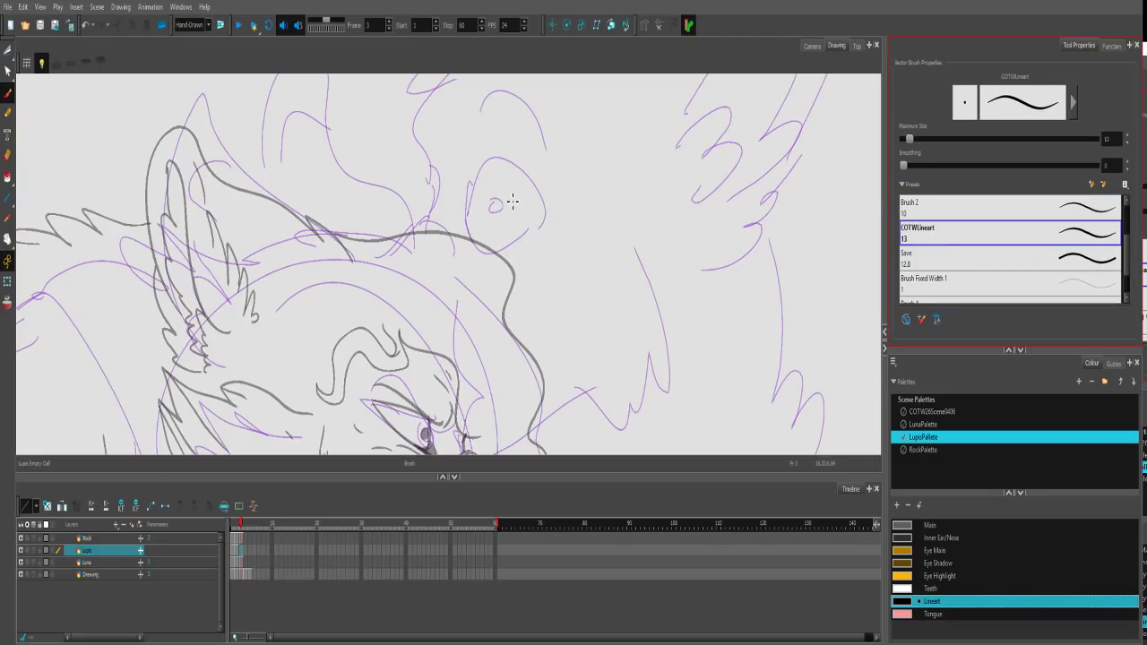
# Ink the outline of the Lupis character's eye over the purple sketch, with a solid black inner corner.
pyautogui.moveTo(467, 250); pyautogui.dragTo(483, 170)
pyautogui.hotkey('ctrl', 'z')
pyautogui.moveTo(467, 241)
pyautogui.mouseDown()
pyautogui.moveTo(497, 162)
pyautogui.moveTo(485, 186)
pyautogui.moveTo(521, 191)
pyautogui.moveTo(542, 232)
pyautogui.mouseUp()
pyautogui.hotkey('ctrl', 'z')
pyautogui.moveTo(485, 170)
pyautogui.mouseDown()
pyautogui.moveTo(551, 226)
pyautogui.moveTo(537, 208)
pyautogui.moveTo(545, 237)
pyautogui.moveTo(542, 226)
pyautogui.moveTo(466, 240)
pyautogui.mouseUp()
pyautogui.hotkey('ctrl', 'z')
pyautogui.moveTo(544, 235); pyautogui.dragTo(468, 241)
pyautogui.hotkey('ctrl', 'z')
pyautogui.moveTo(543, 237); pyautogui.dragTo(472, 241)
pyautogui.moveTo(468, 225); pyautogui.dragTo(477, 246)
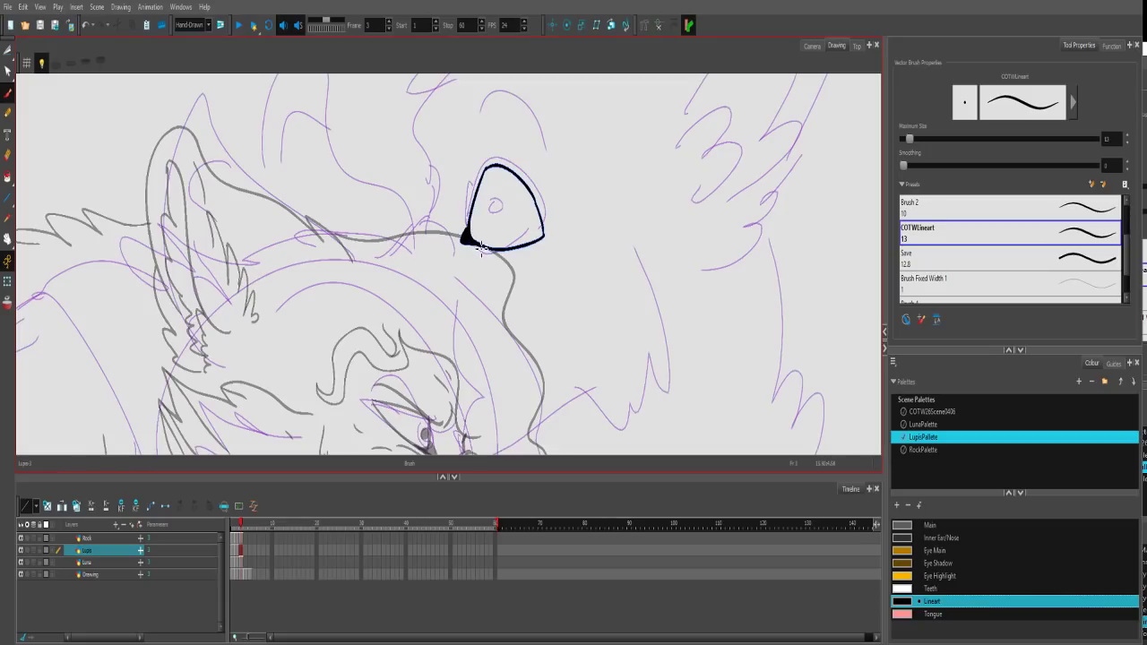
# Ink the pupil, the brow line above the eye and the forehead profile in front of it.
pyautogui.moveTo(495, 206)
pyautogui.mouseDown()
pyautogui.moveTo(486, 215)
pyautogui.moveTo(498, 124)
pyautogui.moveTo(482, 142)
pyautogui.mouseUp()
pyautogui.moveTo(419, 224)
pyautogui.mouseDown()
pyautogui.moveTo(438, 175)
pyautogui.moveTo(427, 148)
pyautogui.moveTo(446, 94)
pyautogui.mouseUp()
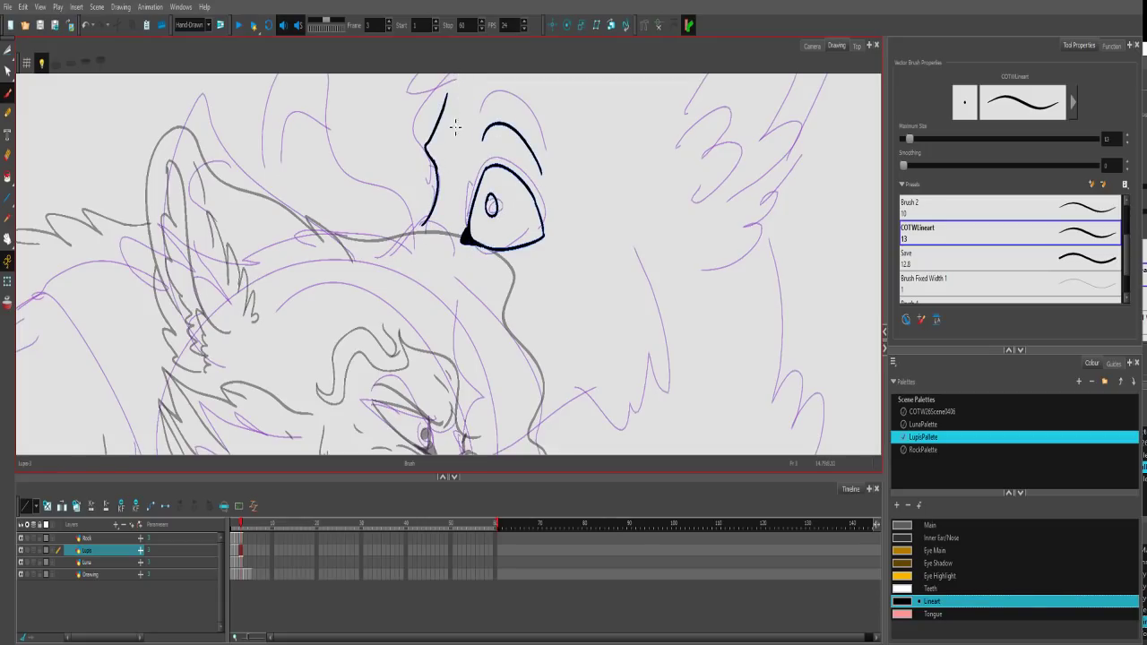
pyautogui.scroll(2, 460, 126)
pyautogui.moveTo(442, 196)
pyautogui.mouseDown()
pyautogui.moveTo(441, 208)
pyautogui.moveTo(478, 194)
pyautogui.mouseUp()
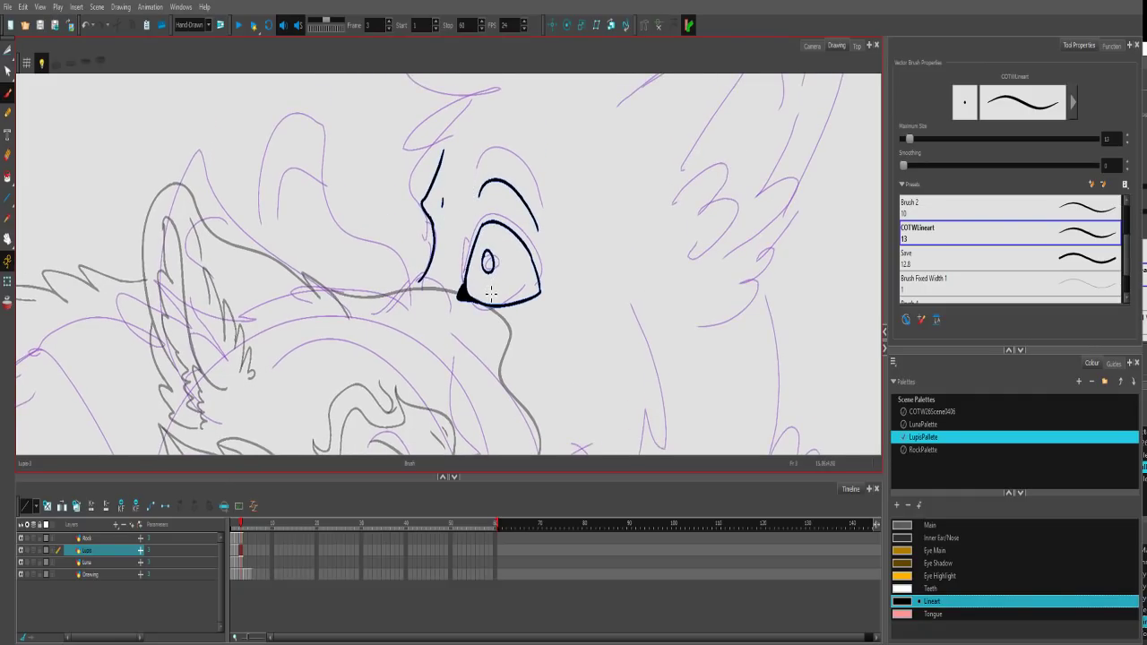
# Ink the bridge of the muzzle and the outline of the nose with its nostril.
pyautogui.moveTo(420, 282)
pyautogui.mouseDown()
pyautogui.moveTo(442, 301)
pyautogui.moveTo(389, 314)
pyautogui.moveTo(473, 208)
pyautogui.mouseUp()
pyautogui.press('2')
pyautogui.press('2')
pyautogui.press('2')
pyautogui.hotkey('ctrl', 'z')
pyautogui.moveTo(472, 163)
pyautogui.mouseDown()
pyautogui.moveTo(411, 214)
pyautogui.moveTo(452, 249)
pyautogui.mouseUp()
pyautogui.hotkey('ctrl', 'z')
pyautogui.moveTo(407, 208)
pyautogui.mouseDown()
pyautogui.moveTo(457, 233)
pyautogui.moveTo(446, 252)
pyautogui.moveTo(432, 235)
pyautogui.moveTo(437, 250)
pyautogui.moveTo(416, 248)
pyautogui.moveTo(428, 254)
pyautogui.mouseUp()
pyautogui.hotkey('ctrl', 'z')
pyautogui.moveTo(408, 211)
pyautogui.mouseDown()
pyautogui.moveTo(427, 267)
pyautogui.moveTo(437, 255)
pyautogui.moveTo(406, 220)
pyautogui.moveTo(399, 235)
pyautogui.moveTo(451, 219)
pyautogui.moveTo(449, 232)
pyautogui.moveTo(434, 217)
pyautogui.moveTo(398, 226)
pyautogui.moveTo(456, 224)
pyautogui.mouseUp()
pyautogui.hotkey('ctrl', 'z')
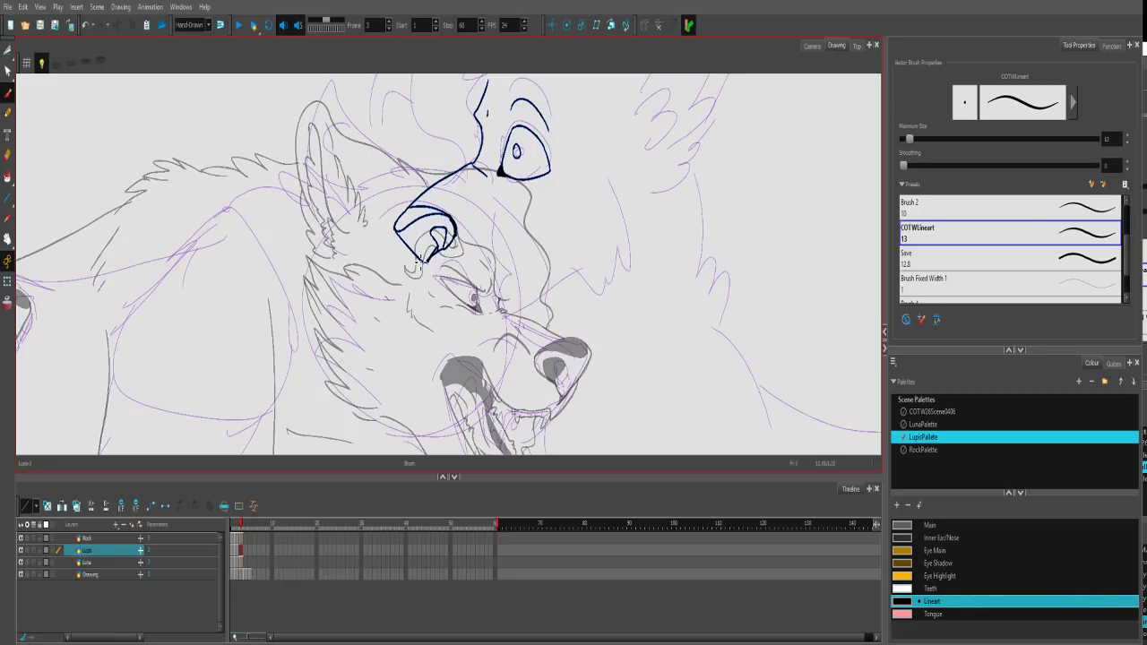
# Ink the mouth line and the curved contour lines along the muzzle behind the nose.
pyautogui.moveTo(400, 233)
pyautogui.mouseDown()
pyautogui.moveTo(440, 291)
pyautogui.moveTo(478, 295)
pyautogui.moveTo(447, 285)
pyautogui.moveTo(520, 266)
pyautogui.moveTo(494, 277)
pyautogui.moveTo(525, 231)
pyautogui.moveTo(552, 253)
pyautogui.mouseUp()
pyautogui.hotkey('ctrl', 'z')
pyautogui.moveTo(495, 276); pyautogui.dragTo(544, 260)
pyautogui.moveTo(513, 217); pyautogui.dragTo(464, 211)
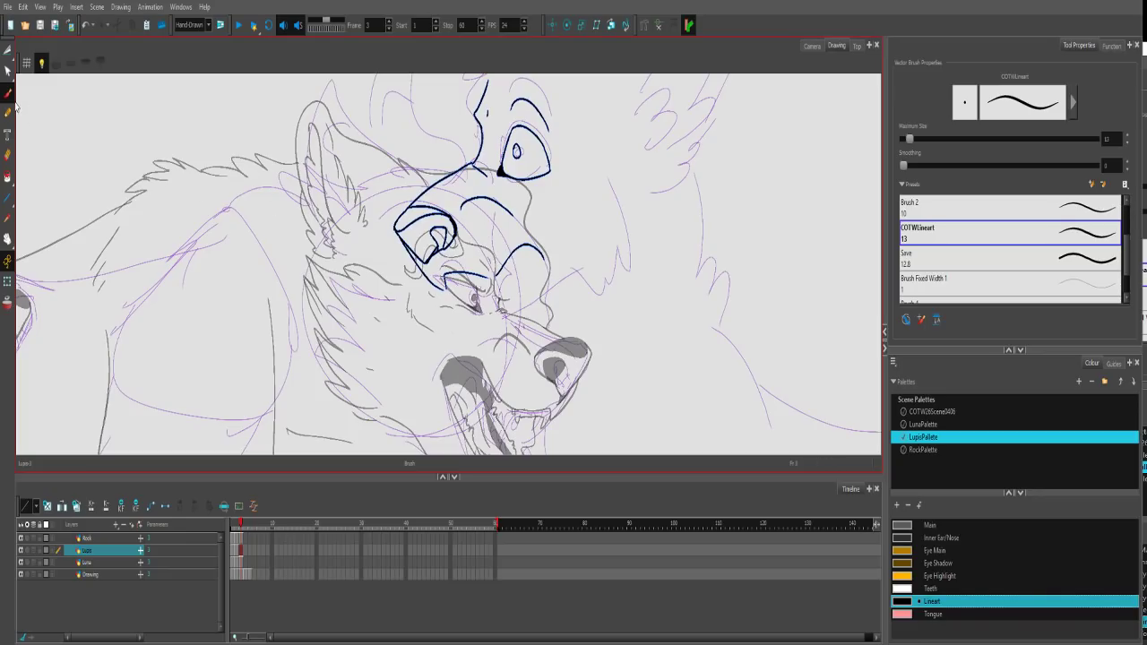
# Fill the top of the nose, the nostril and the pupil with the black Lineart colour.
pyautogui.click(7, 178)
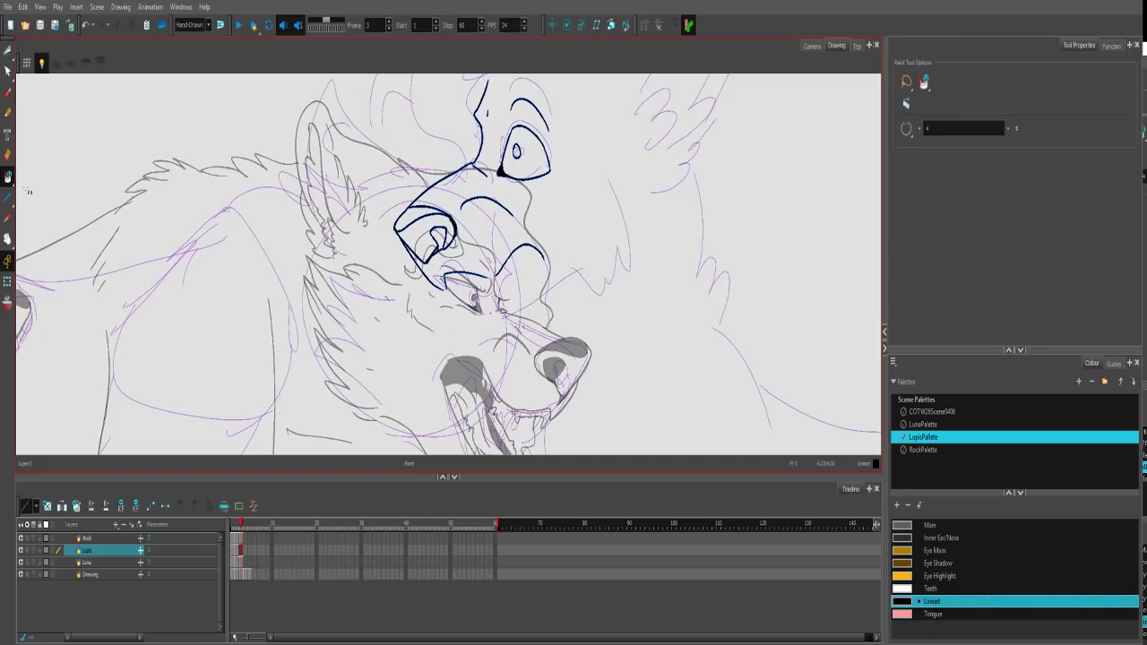
pyautogui.click(418, 222)
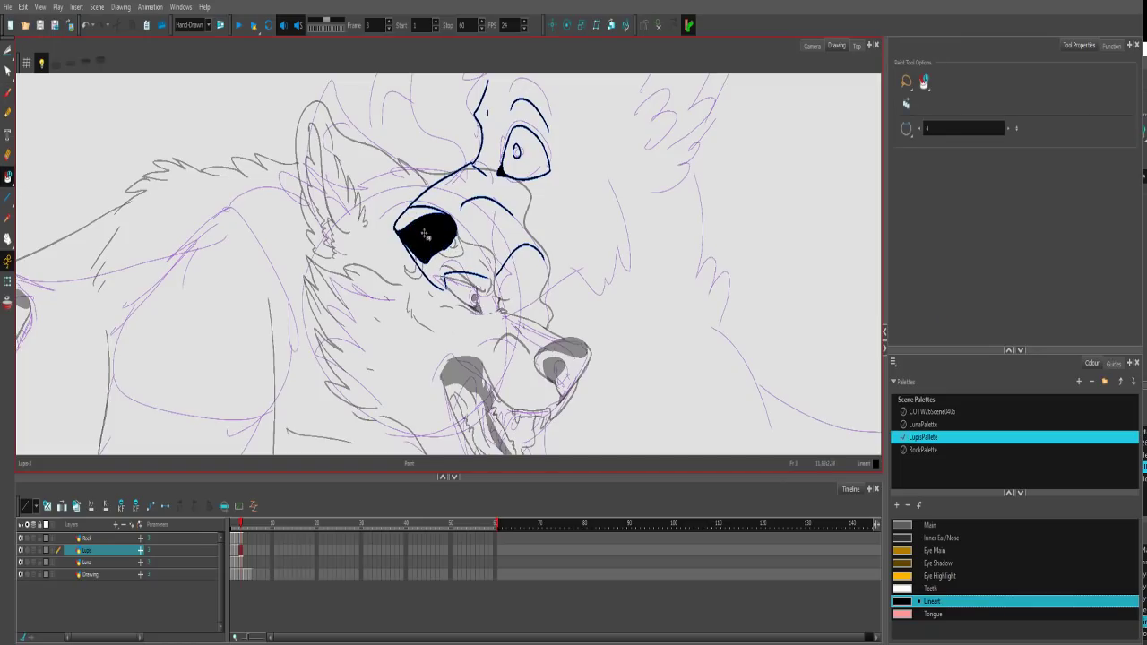
pyautogui.hotkey('ctrl', 'z')
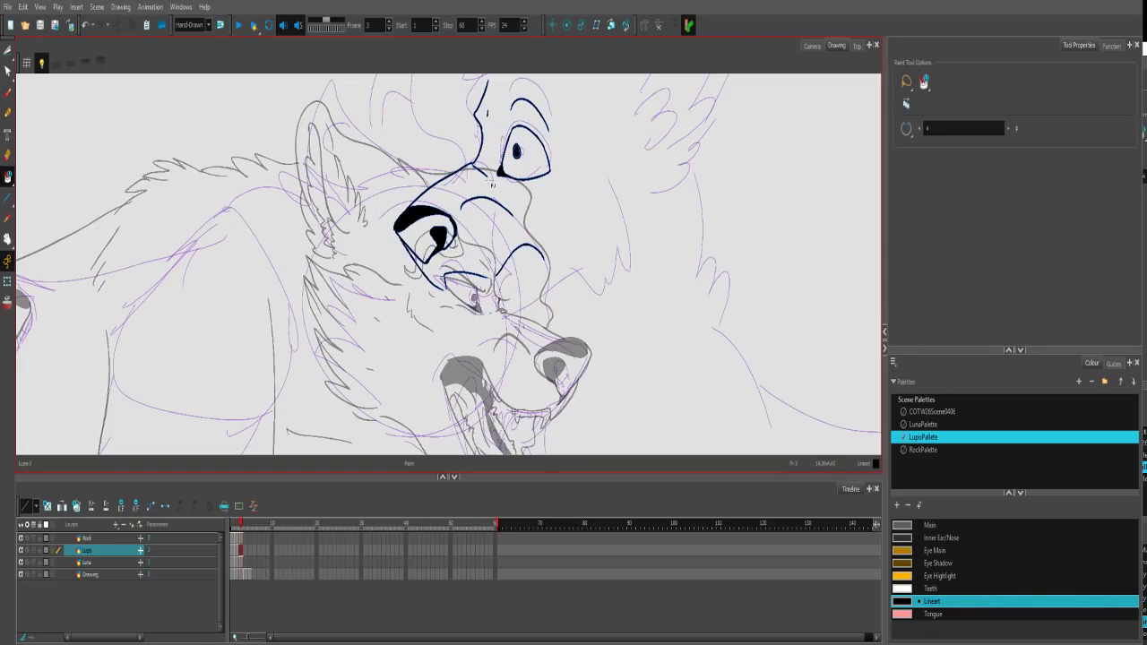
# Ink the lower jaw beneath the mouth and the jagged cheek fur with the brush.
pyautogui.click(8, 93)
pyautogui.moveTo(574, 249); pyautogui.dragTo(546, 277)
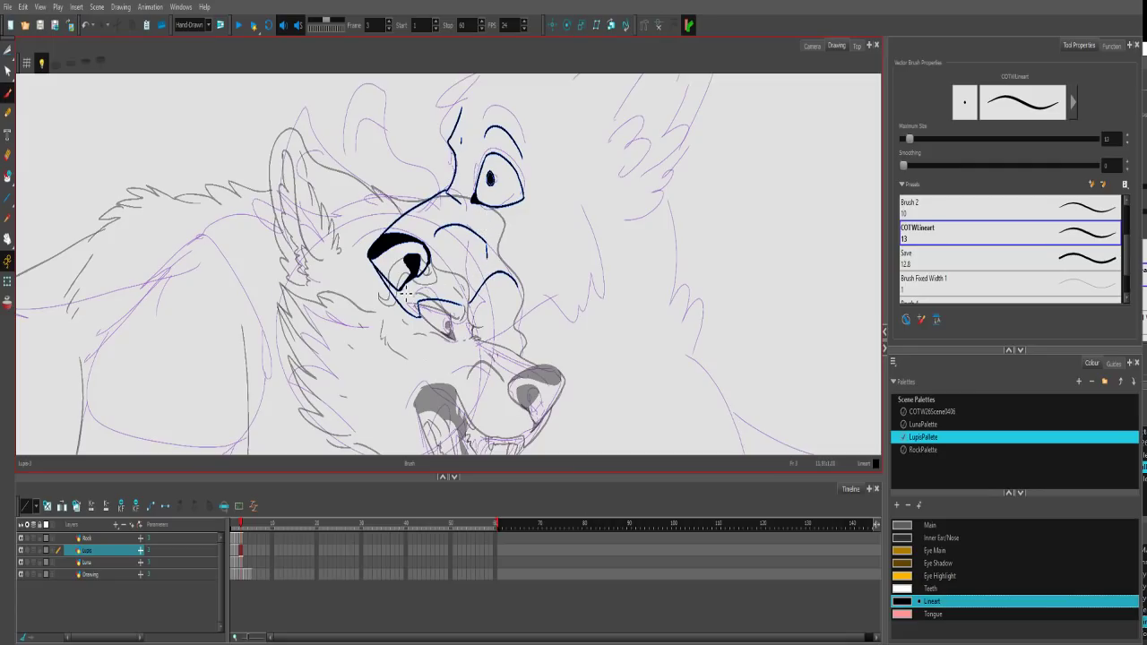
pyautogui.moveTo(400, 288)
pyautogui.mouseDown()
pyautogui.moveTo(432, 352)
pyautogui.moveTo(479, 357)
pyautogui.moveTo(518, 323)
pyautogui.moveTo(546, 330)
pyautogui.mouseUp()
pyautogui.moveTo(563, 197)
pyautogui.mouseDown()
pyautogui.moveTo(585, 269)
pyautogui.moveTo(577, 310)
pyautogui.mouseUp()
pyautogui.moveTo(566, 265); pyautogui.dragTo(570, 330)
# Ink the near ear's outline with its fur edges, inner contour and jagged inner fur tufts.
pyautogui.moveTo(530, 167); pyautogui.dragTo(495, 348)
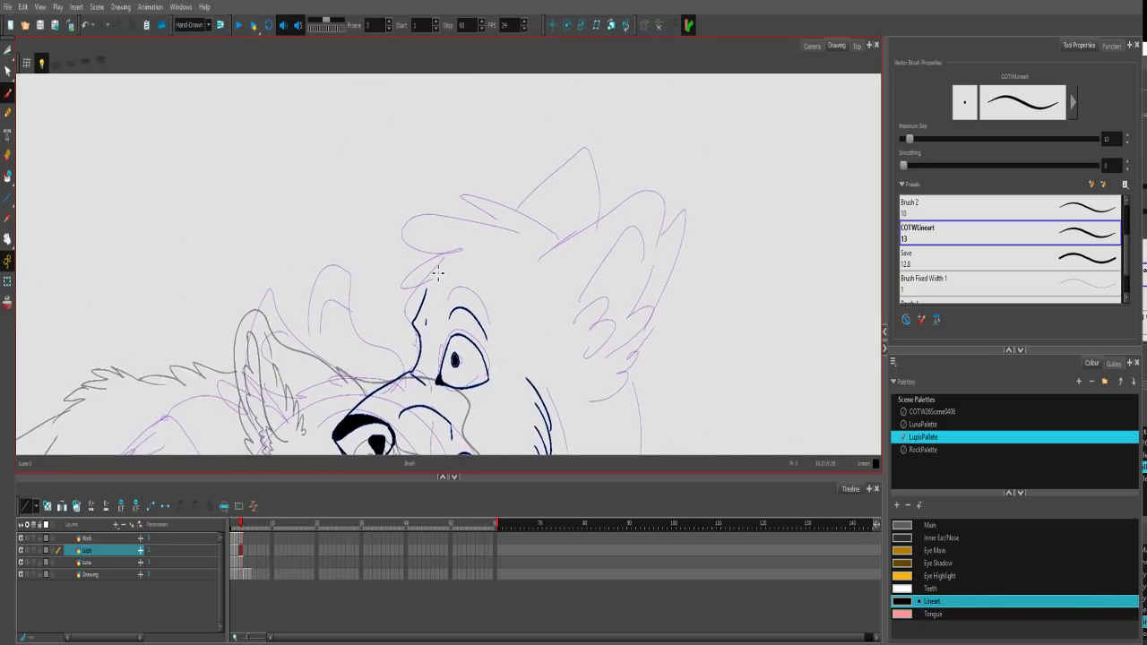
pyautogui.moveTo(534, 267)
pyautogui.mouseDown()
pyautogui.moveTo(559, 242)
pyautogui.moveTo(663, 224)
pyautogui.moveTo(627, 325)
pyautogui.mouseUp()
pyautogui.hotkey('ctrl', 'z')
pyautogui.moveTo(579, 248)
pyautogui.mouseDown()
pyautogui.moveTo(644, 191)
pyautogui.moveTo(672, 256)
pyautogui.moveTo(648, 356)
pyautogui.moveTo(606, 403)
pyautogui.mouseUp()
pyautogui.moveTo(650, 215); pyautogui.dragTo(576, 307)
pyautogui.hotkey('ctrl', 'z')
pyautogui.moveTo(652, 218)
pyautogui.mouseDown()
pyautogui.moveTo(626, 244)
pyautogui.moveTo(595, 327)
pyautogui.moveTo(565, 313)
pyautogui.mouseUp()
pyautogui.hotkey('ctrl', 'z')
pyautogui.moveTo(567, 301); pyautogui.dragTo(604, 249)
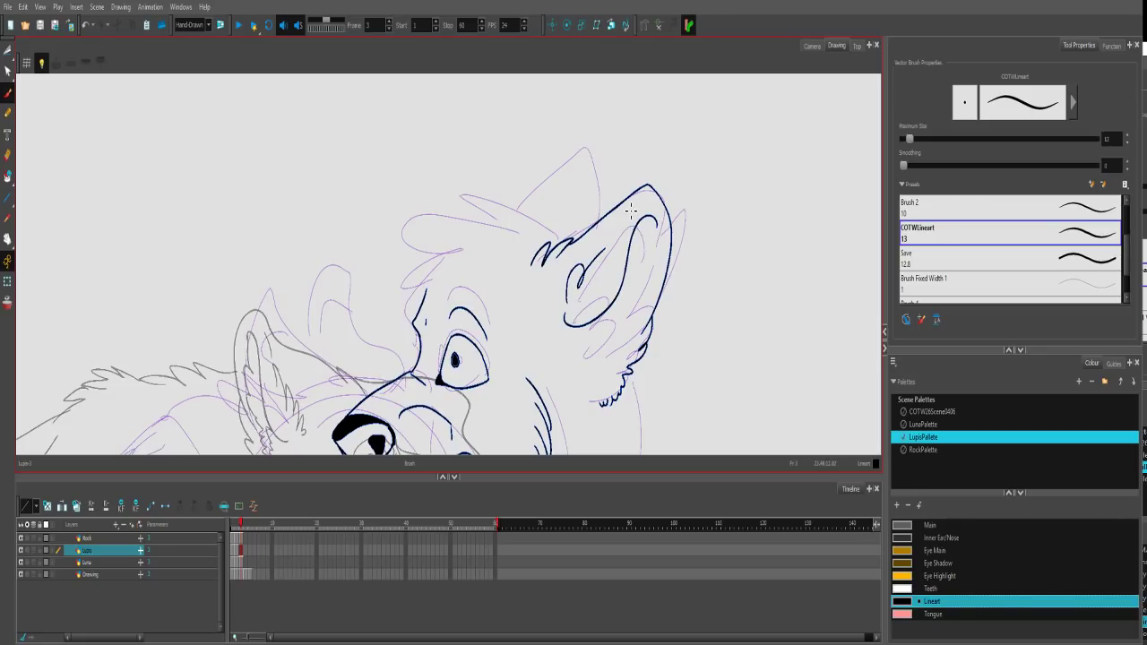
pyautogui.hotkey('ctrl', 'z')
pyautogui.moveTo(573, 299)
pyautogui.mouseDown()
pyautogui.moveTo(598, 254)
pyautogui.moveTo(595, 285)
pyautogui.mouseUp()
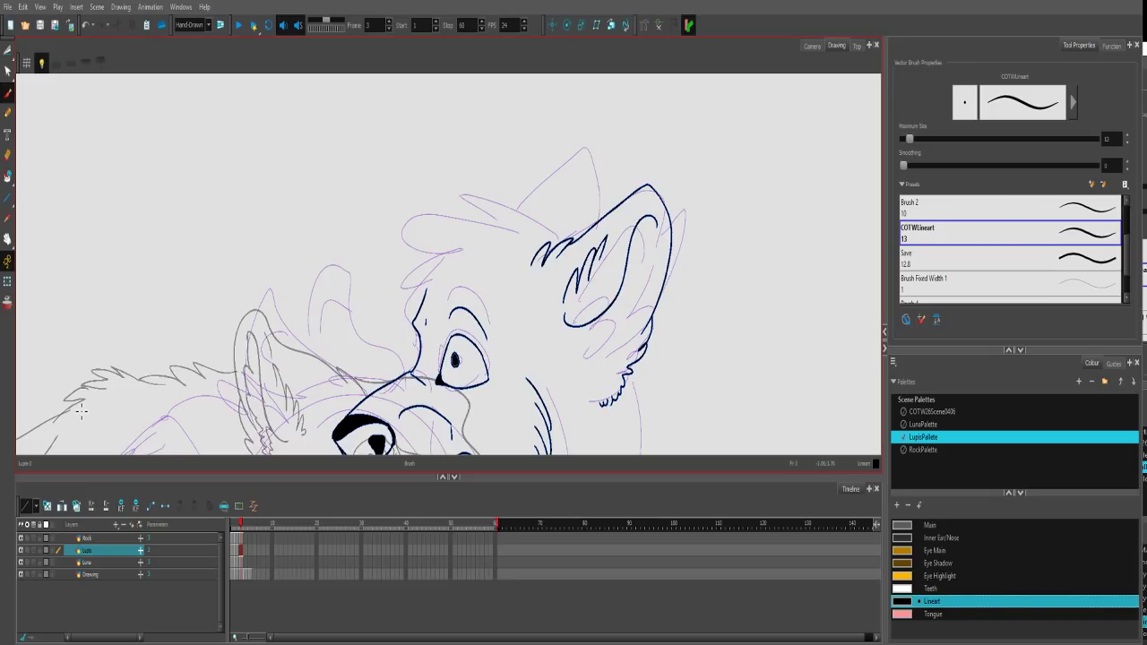
pyautogui.press('space')
pyautogui.moveTo(503, 345); pyautogui.dragTo(555, 141)
pyautogui.moveTo(572, 285)
pyautogui.mouseDown()
pyautogui.moveTo(568, 133)
pyautogui.moveTo(495, 367)
pyautogui.mouseUp()
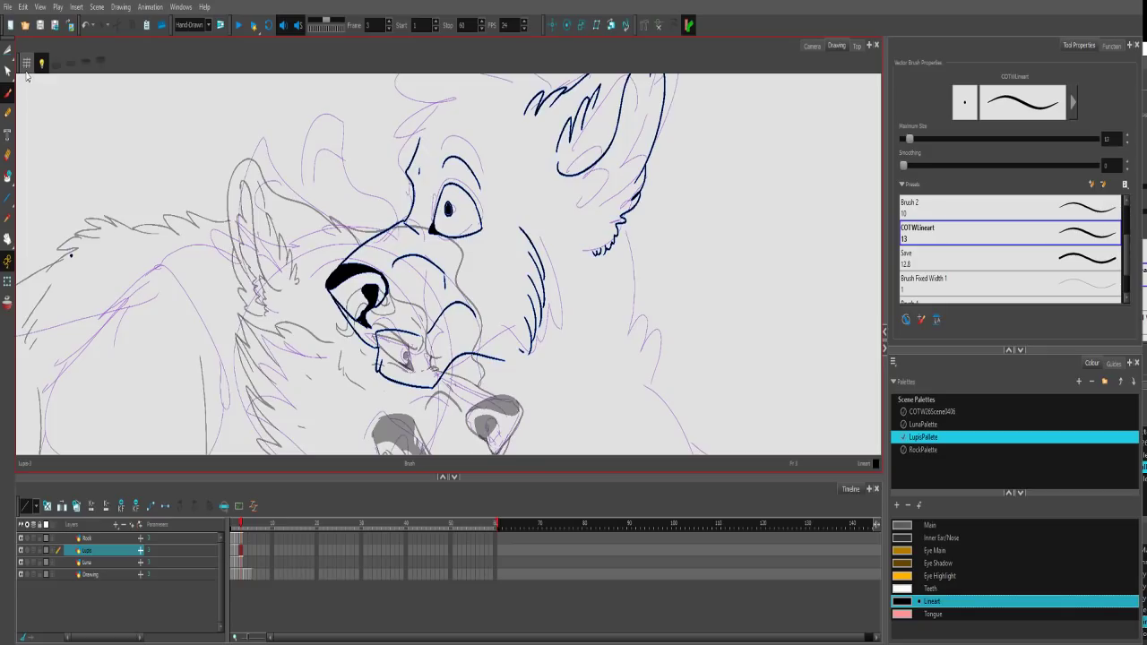
# Switch to Photoshop, create a new 3000 x 3000 pixel document with a white background and choose the Brush tool.
pyautogui.click(1124, 5)
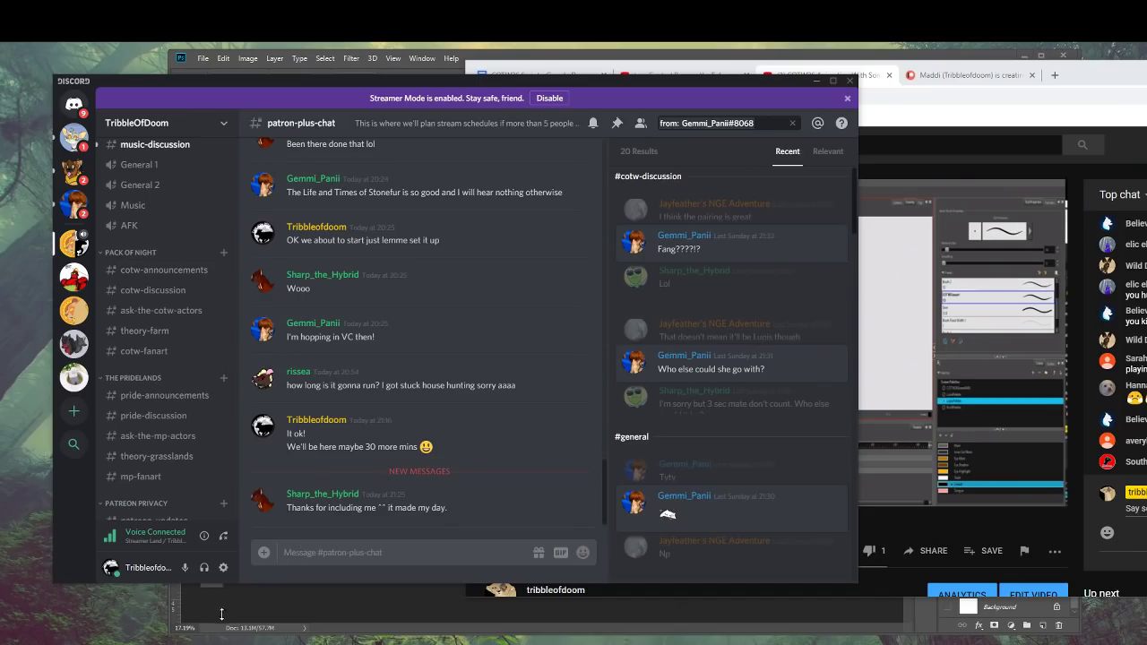
pyautogui.click(226, 609)
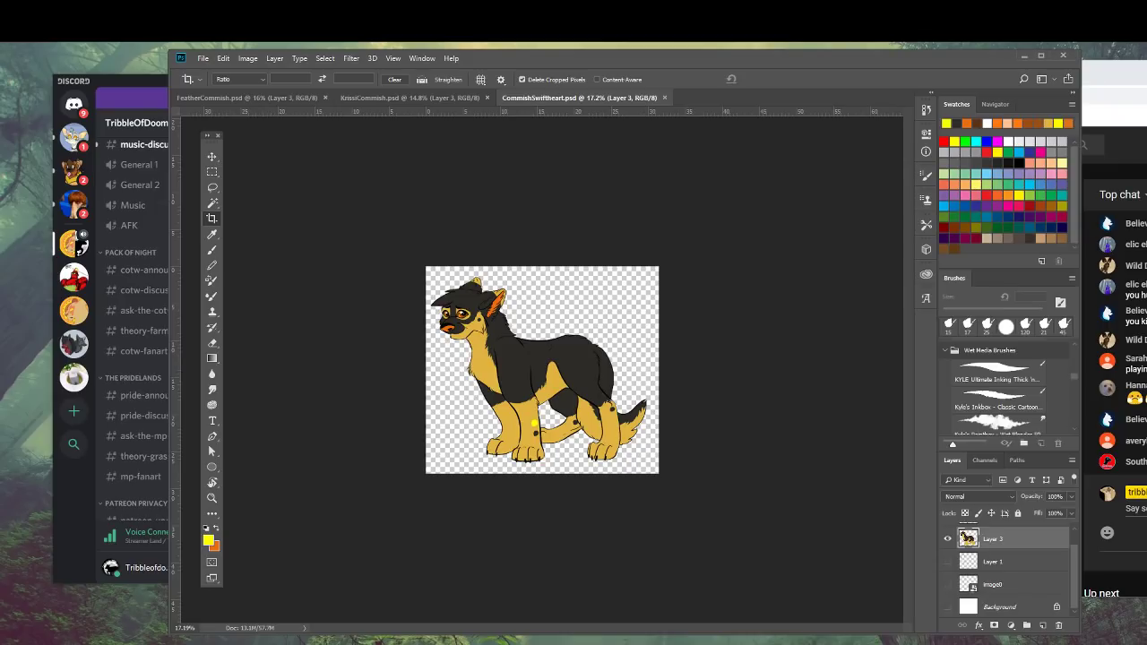
pyautogui.click(204, 58)
pyautogui.click(215, 80)
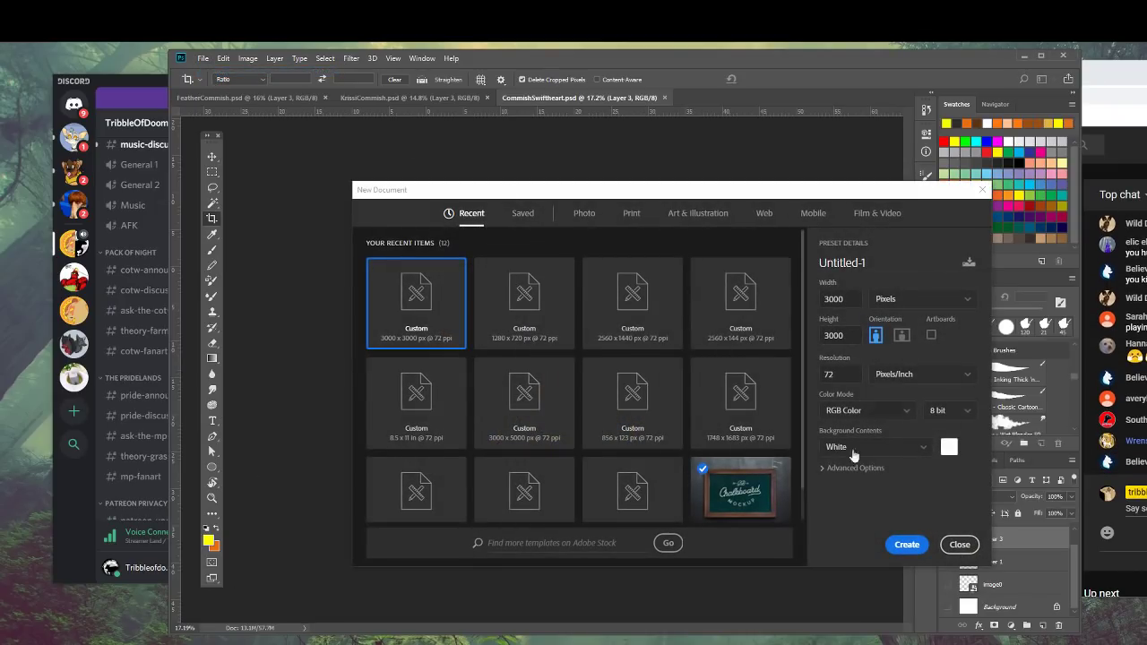
pyautogui.click(905, 545)
pyautogui.click(212, 250)
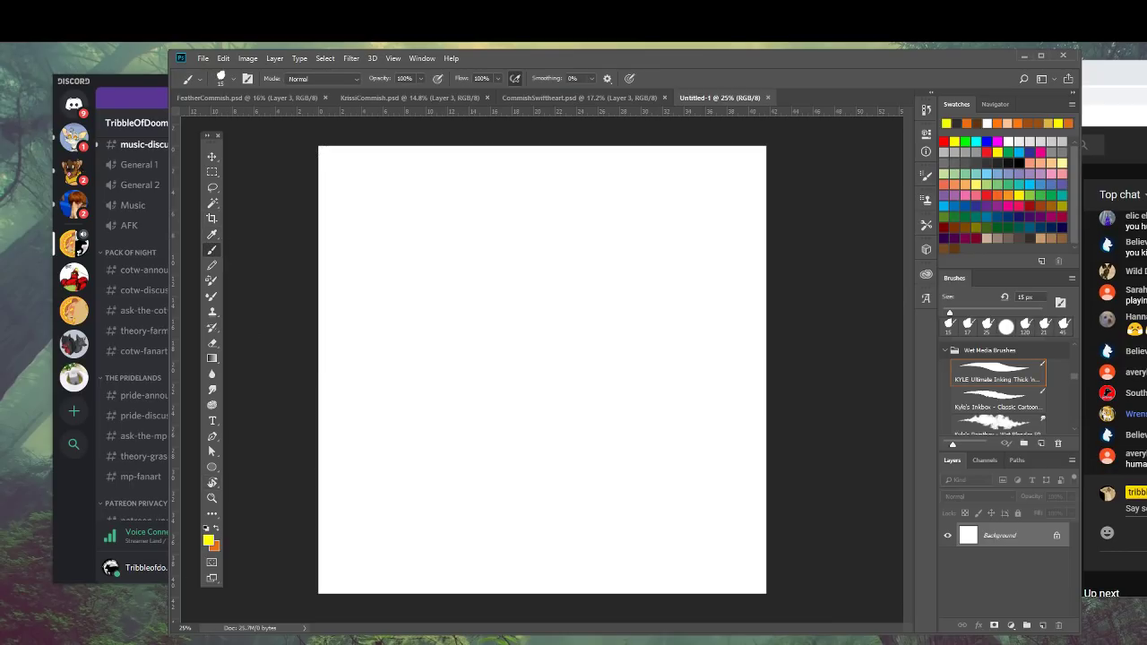
# Search Google for "thanos" in a new Chrome tab and show the image results.
pyautogui.click(1136, 508)
pyautogui.click(1055, 75)
pyautogui.write('thanos')
pyautogui.press('Return')
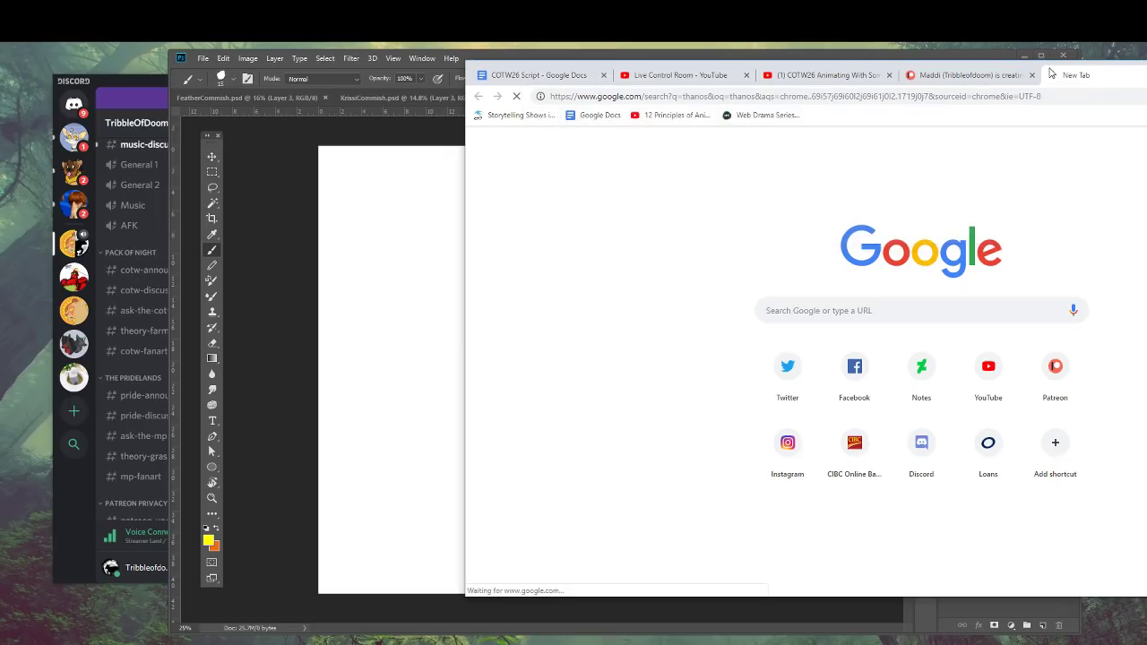
pyautogui.click(466, 643)
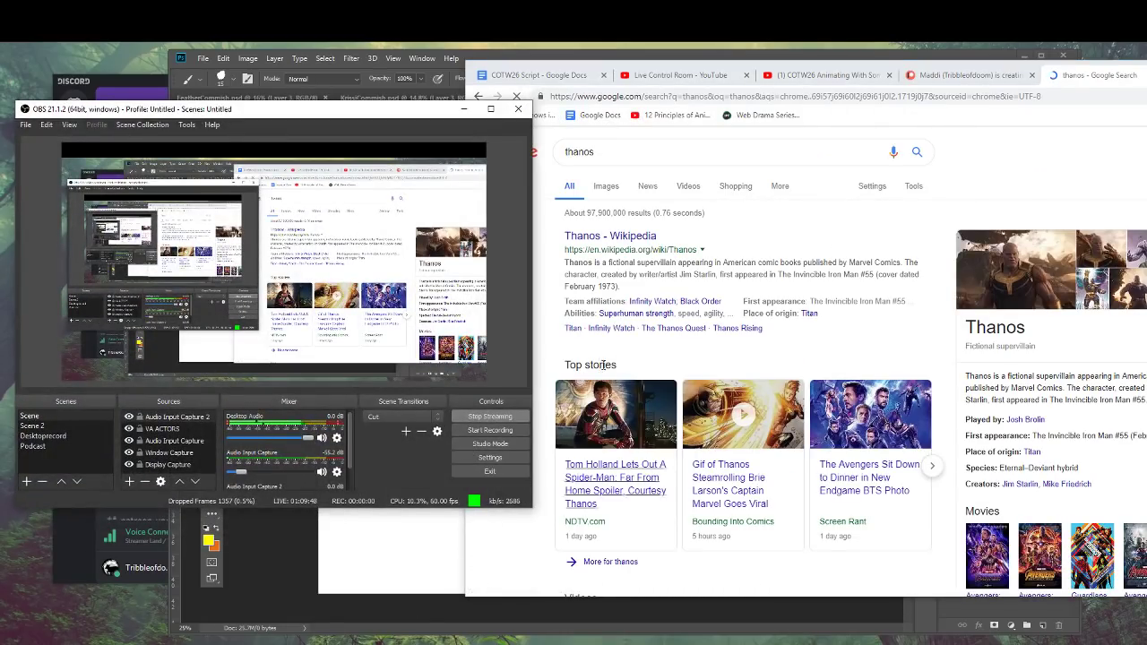
pyautogui.click(657, 151)
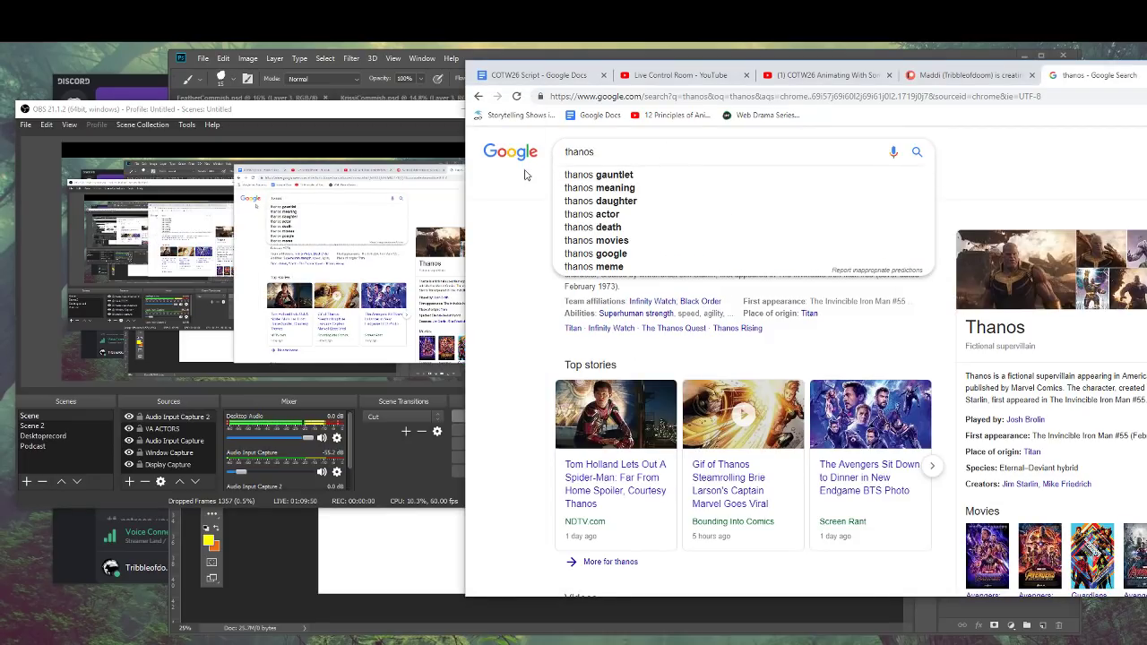
pyautogui.click(606, 188)
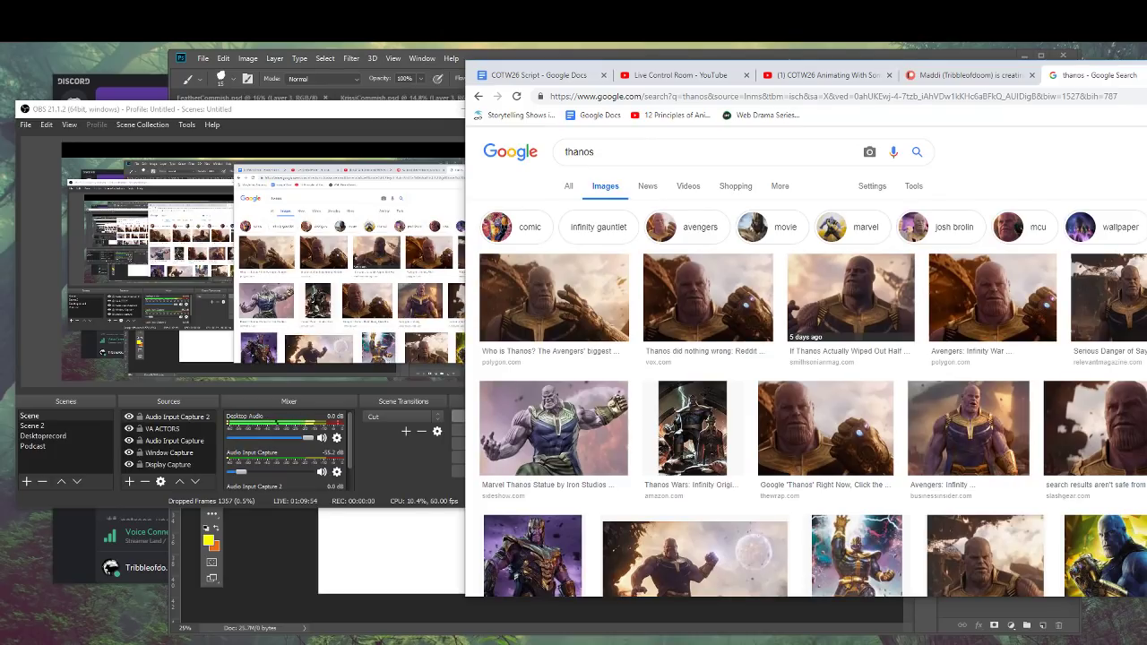
# Switch to Spotify and replace the current search with "megloma".
pyautogui.click(385, 644)
pyautogui.click(413, 81)
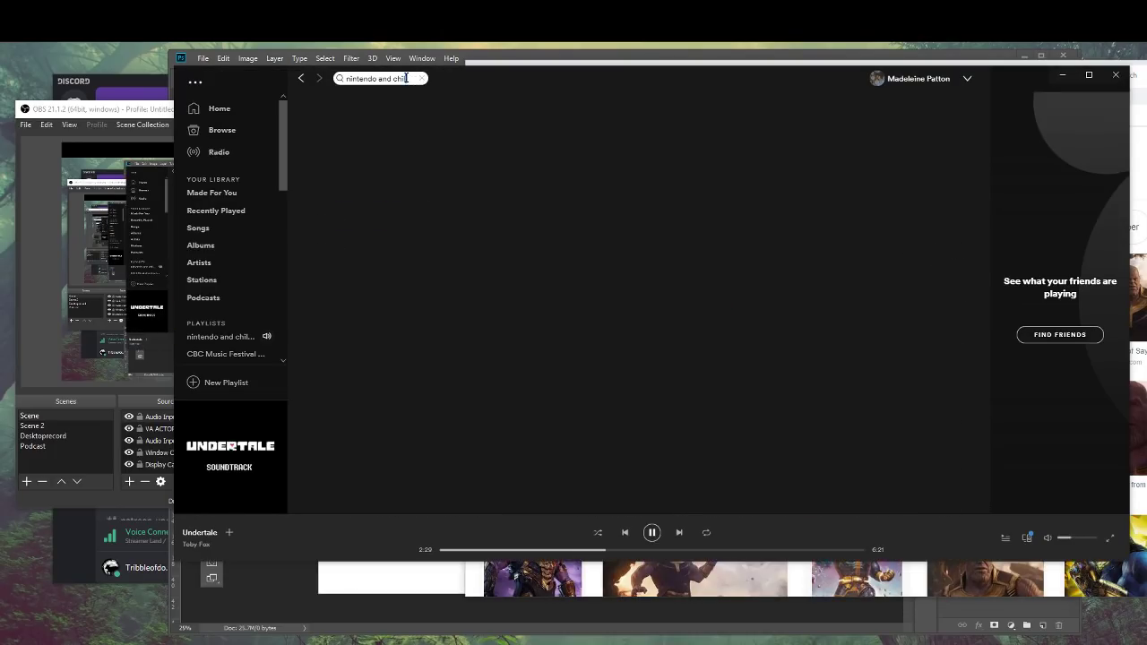
pyautogui.tripleClick(392, 79)
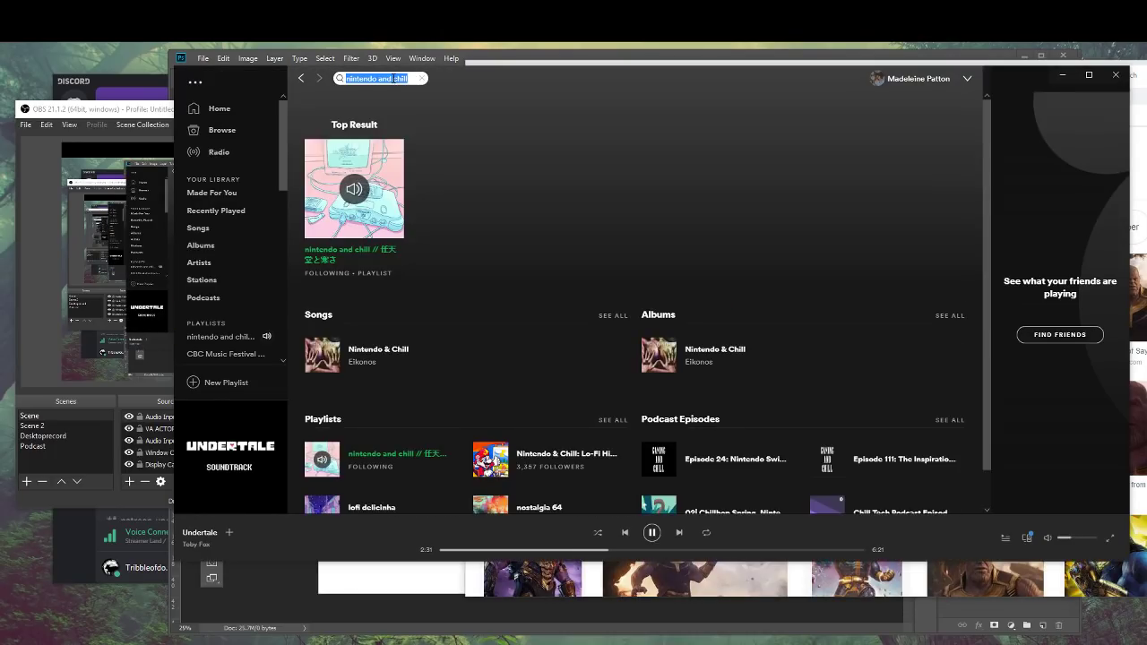
pyautogui.write('meglome')
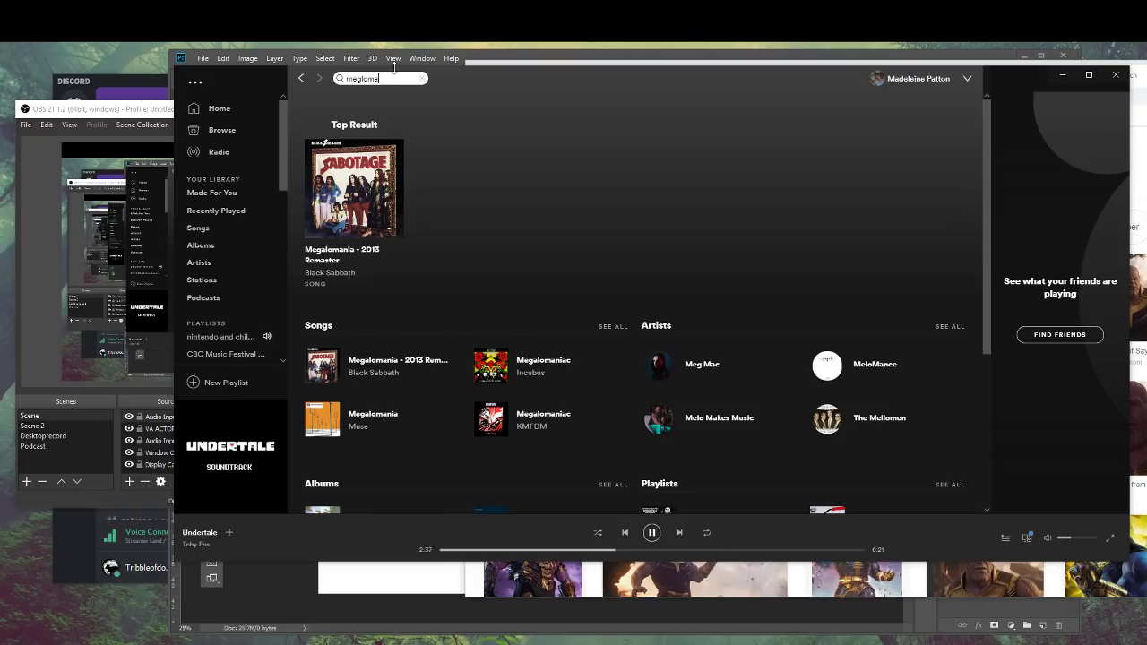
# Play "Megalomania - 2013 Remaster" from the Sabotage album, raise the volume slightly and minimize the player.
pyautogui.click(354, 189)
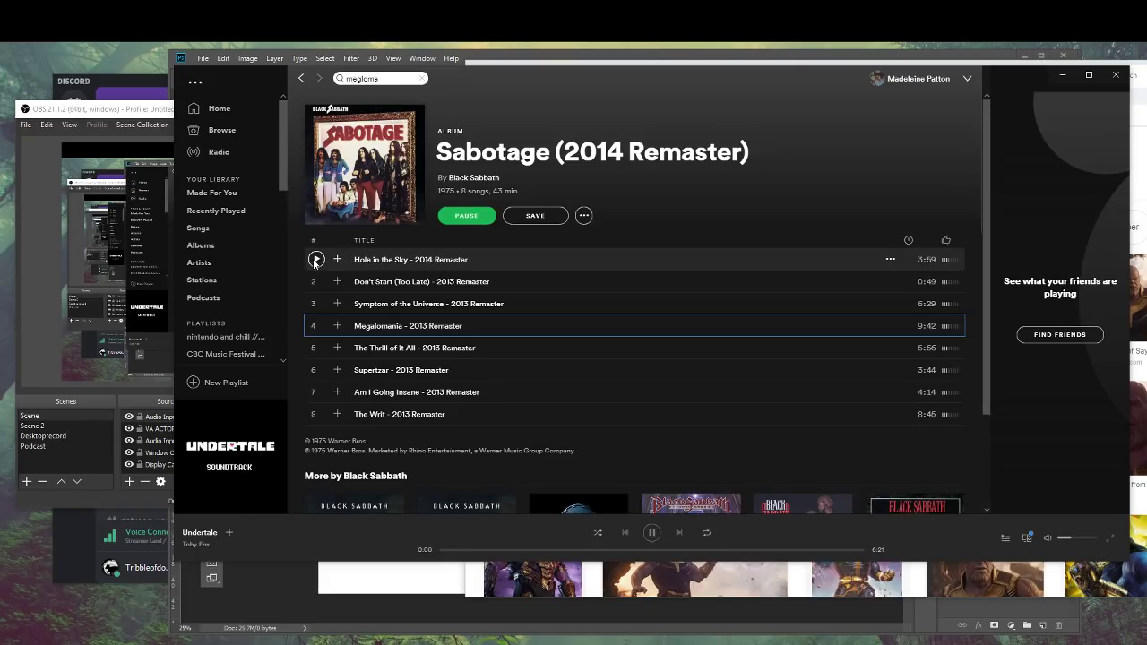
pyautogui.click(314, 325)
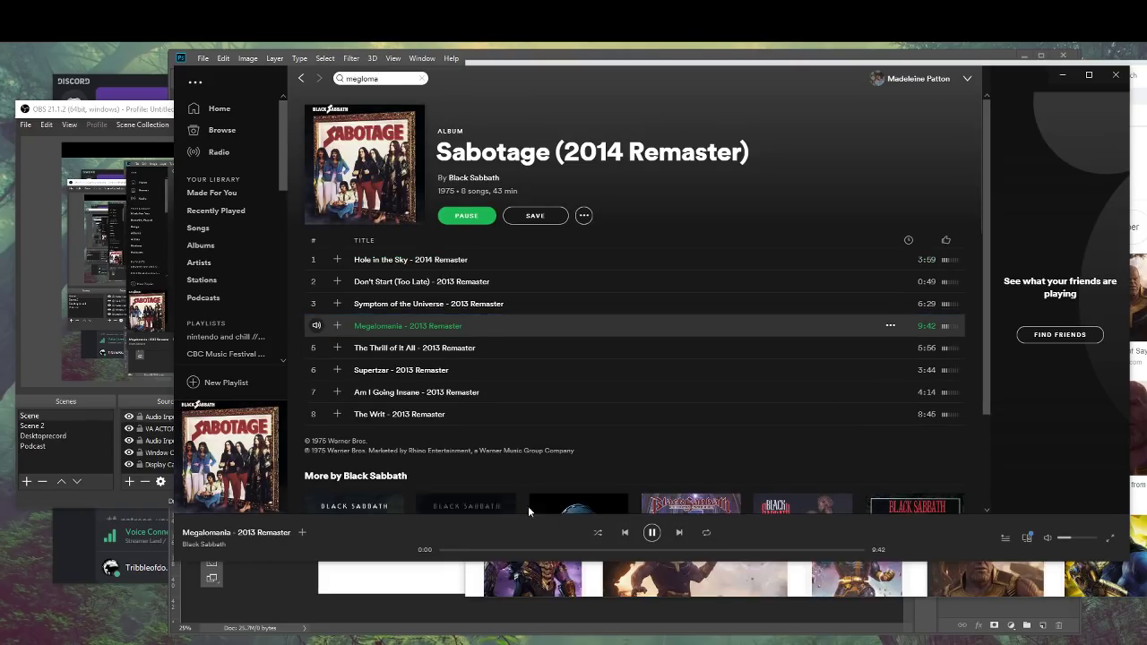
pyautogui.moveTo(1070, 538); pyautogui.dragTo(1078, 542)
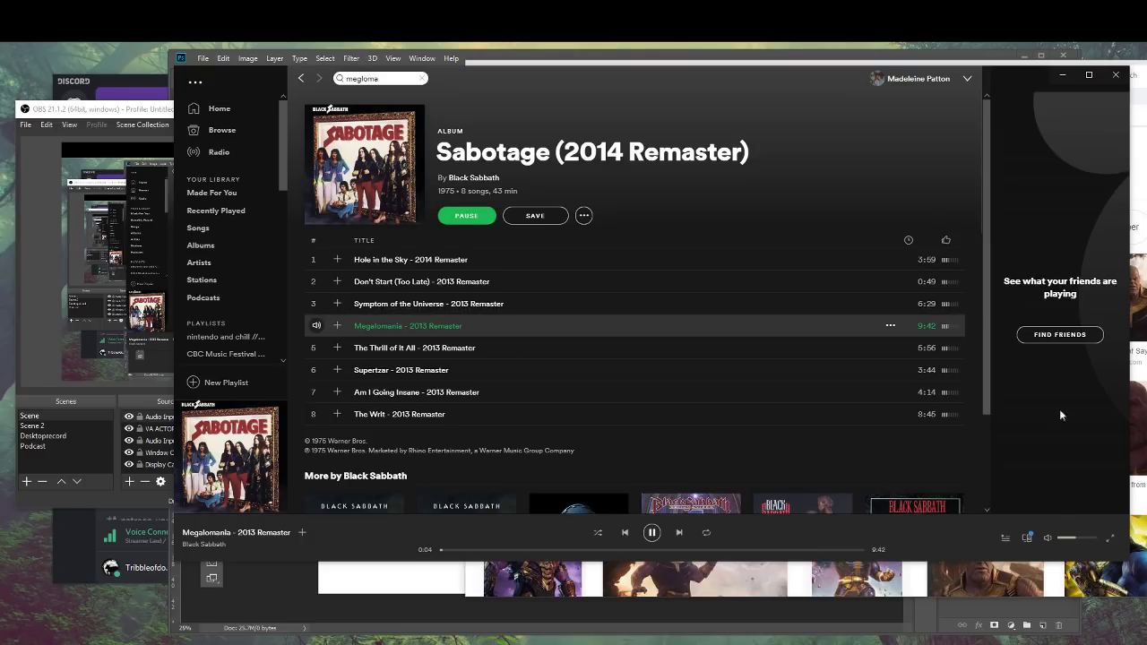
pyautogui.click(1063, 75)
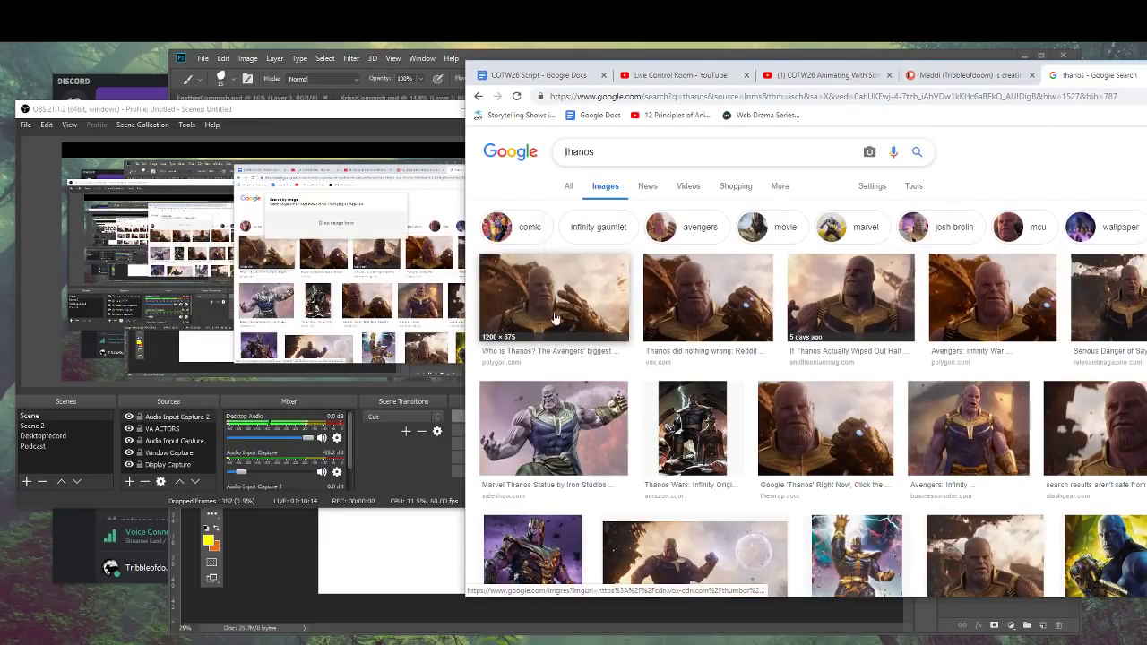
# Open the first Thanos image result and save it to the Desktop as "thanos" in JPEG format.
pyautogui.click(589, 326)
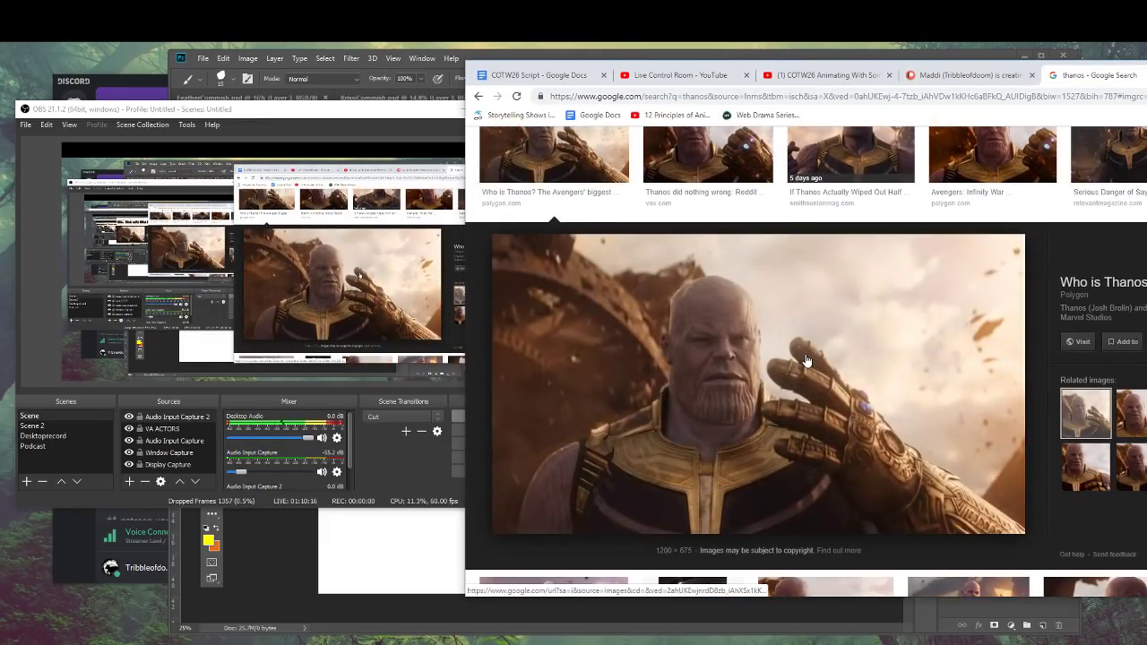
pyautogui.rightClick(801, 365)
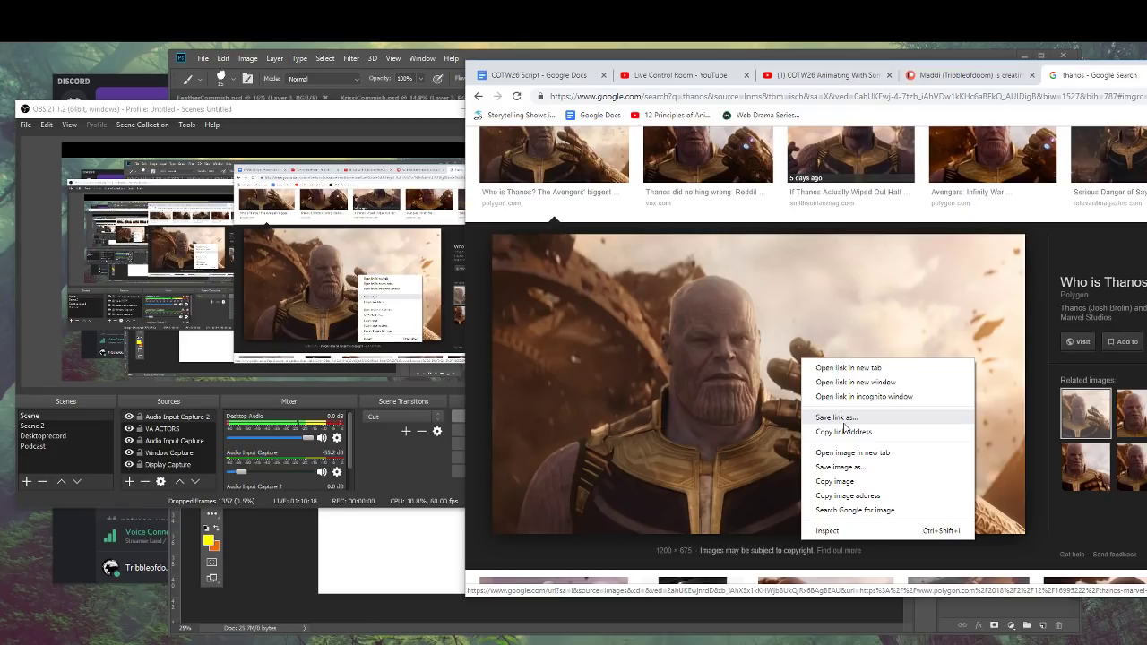
pyautogui.click(841, 467)
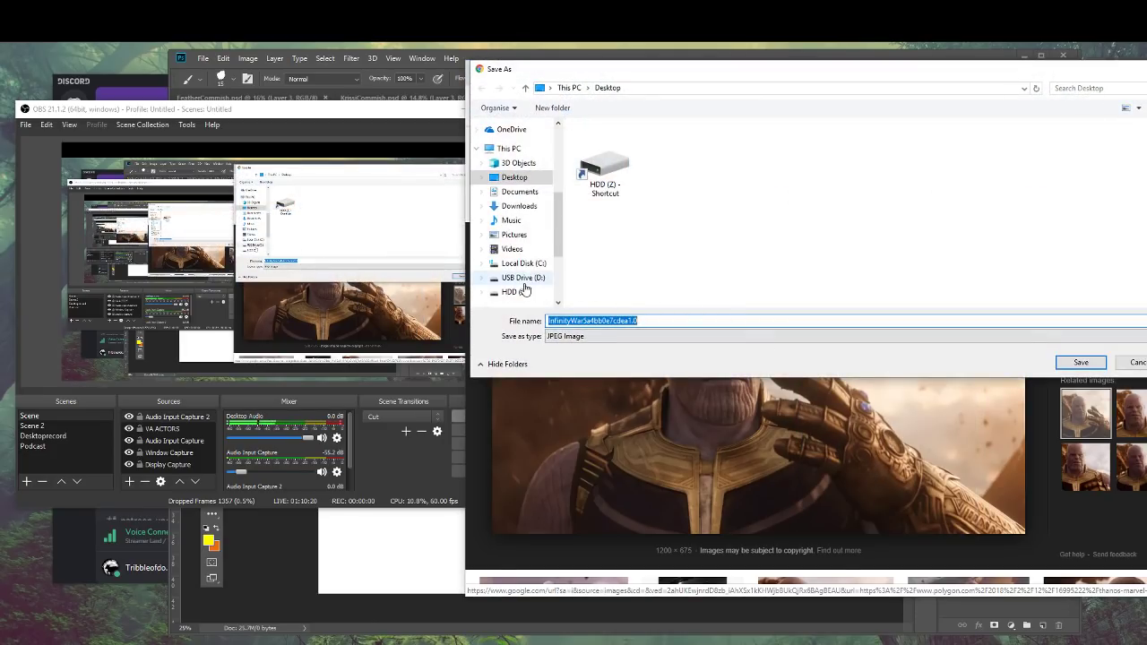
pyautogui.write('thanos')
pyautogui.press('Return')
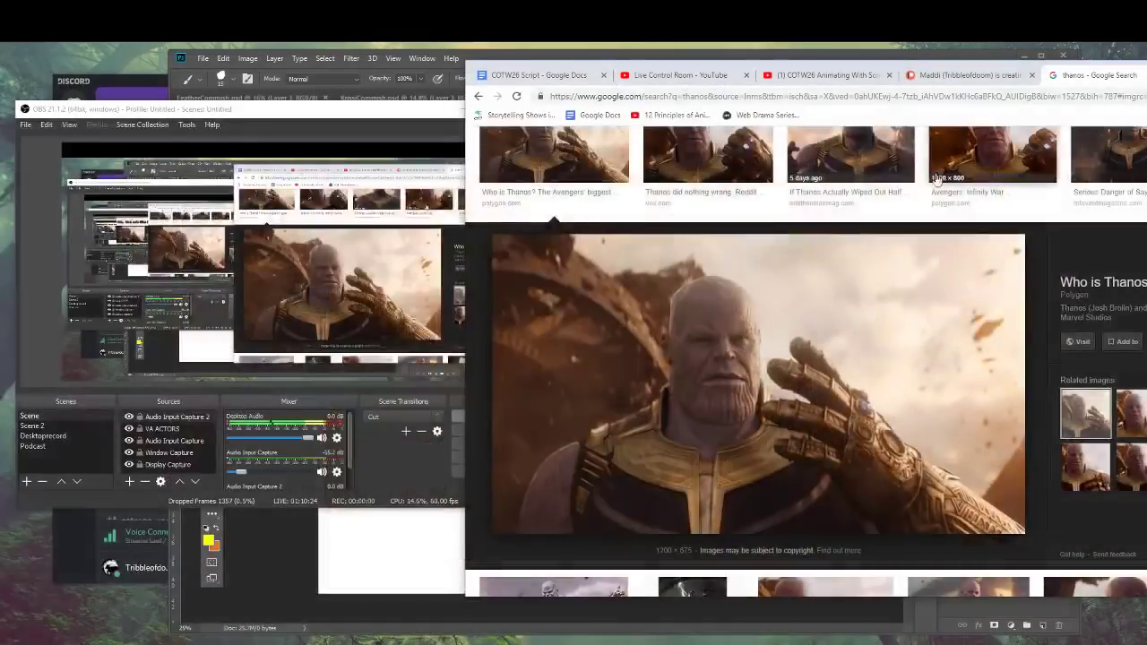
# Place the saved Thanos picture into the Photoshop canvas, enlarged and slightly tilted, in the canvas's upper-left area.
pyautogui.moveTo(397, 559); pyautogui.dragTo(401, 549)
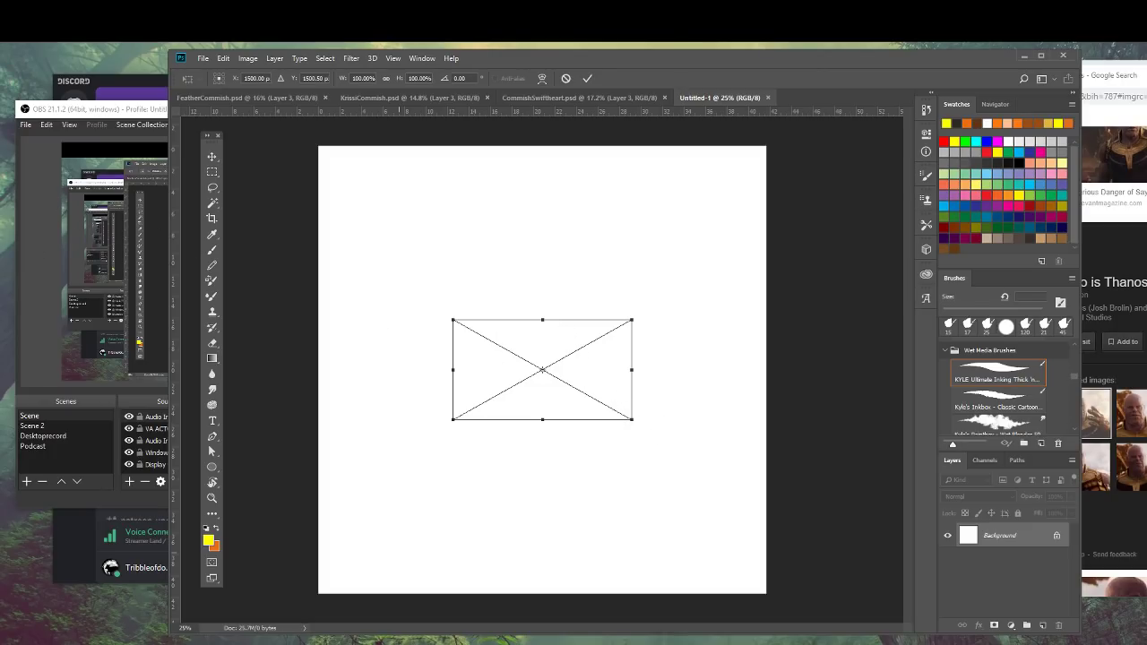
pyautogui.moveTo(488, 228); pyautogui.dragTo(506, 222)
pyautogui.moveTo(510, 353); pyautogui.dragTo(414, 257)
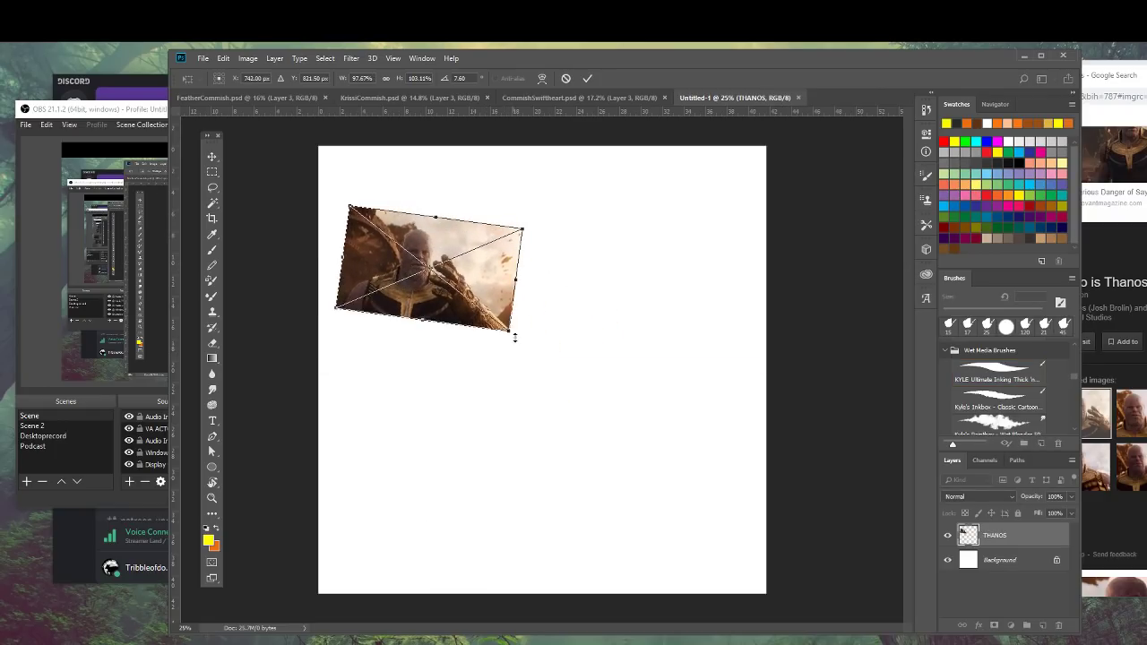
pyautogui.moveTo(523, 346); pyautogui.dragTo(598, 384)
pyautogui.moveTo(559, 333); pyautogui.dragTo(536, 279)
pyautogui.press('Return')
# Rasterize the placed THANOS layer and add an empty layer above it.
pyautogui.click(550, 293)
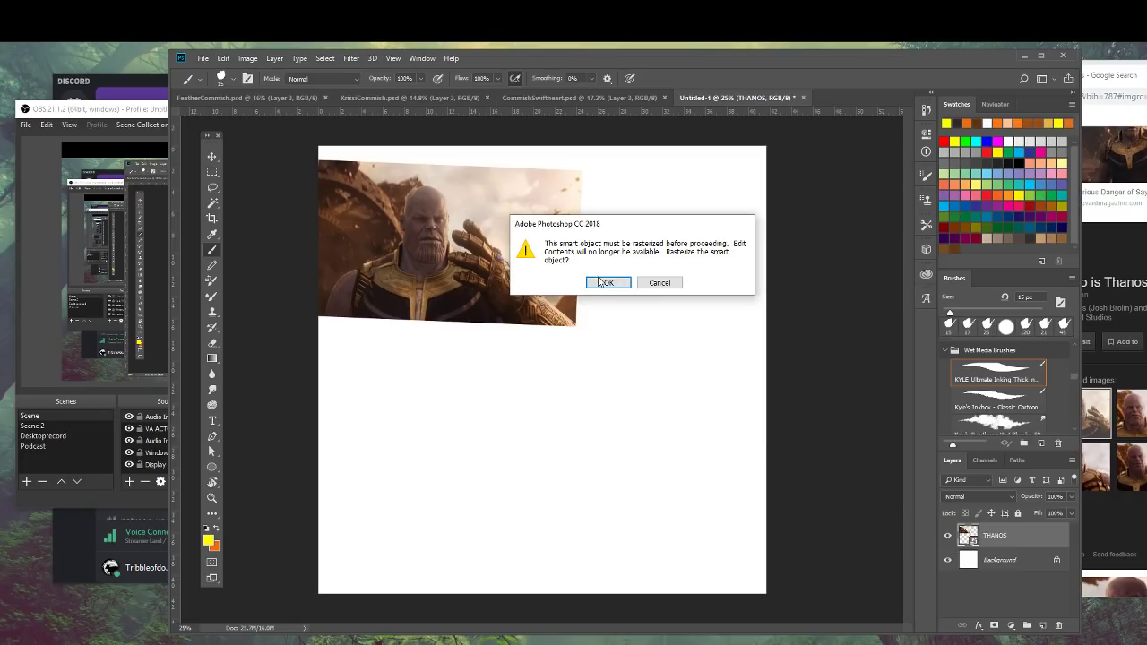
pyautogui.press('Return')
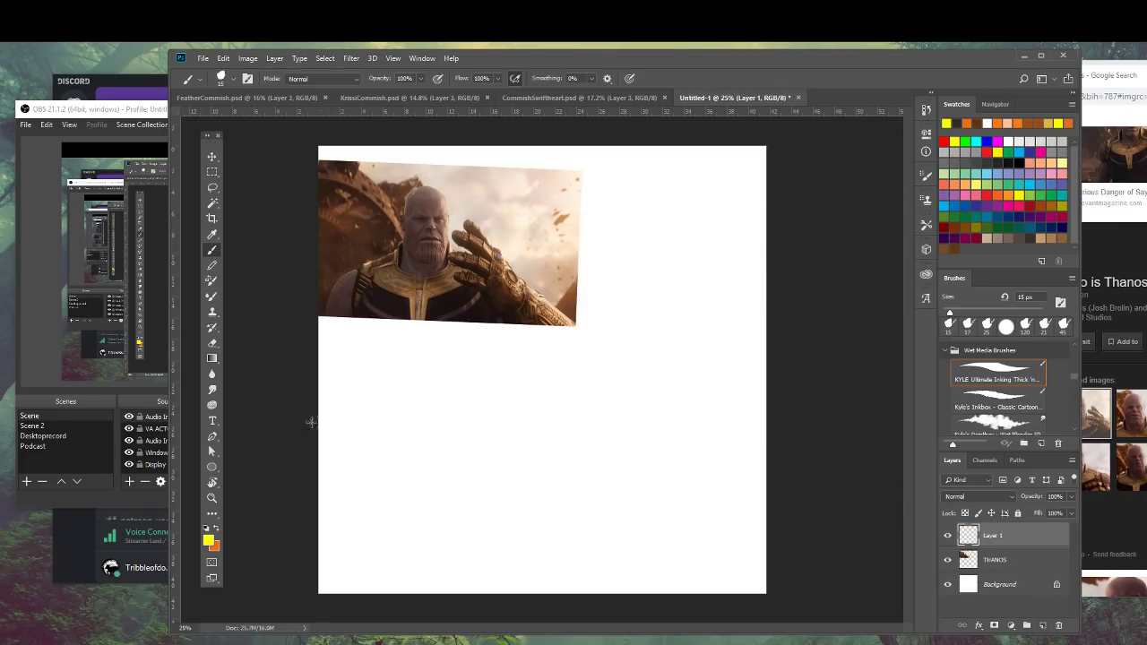
# Swap the foreground and background colors and set the foreground to a dark red.
pyautogui.press('x')
pyautogui.click(208, 541)
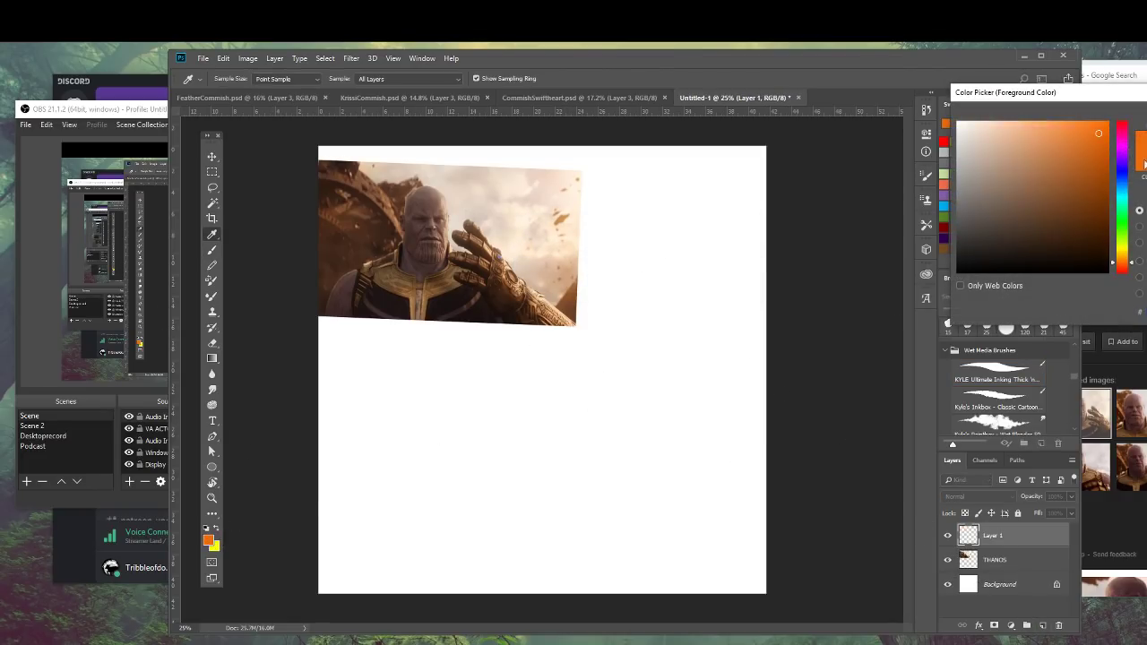
pyautogui.click(1126, 121)
pyautogui.moveTo(1097, 154); pyautogui.dragTo(1080, 174)
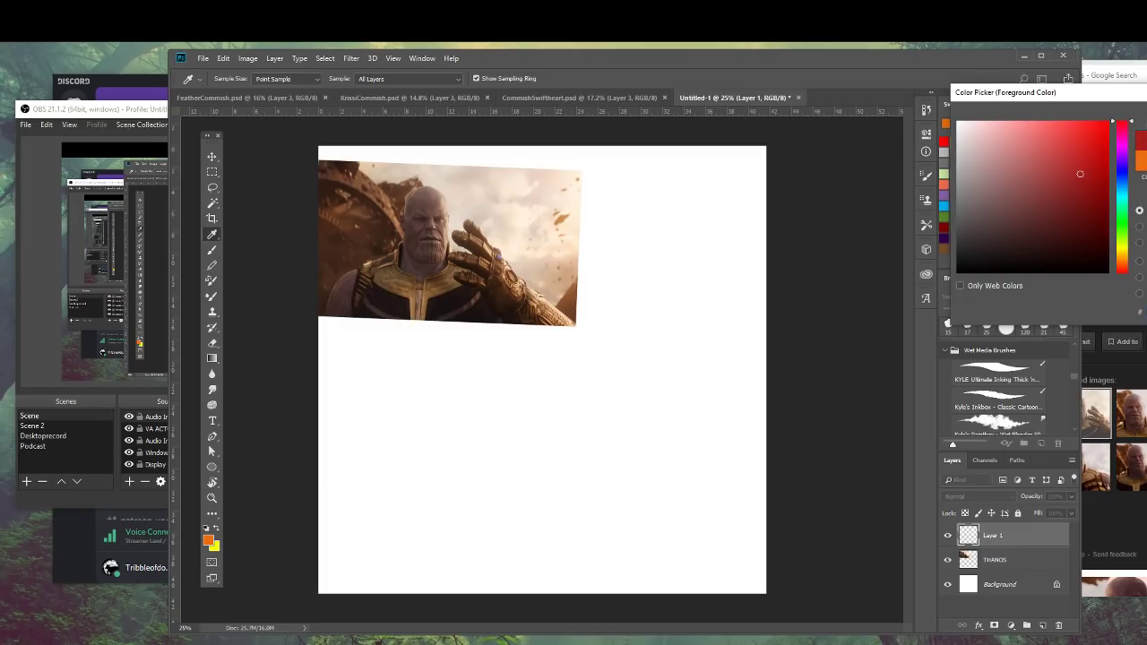
pyautogui.press('Return')
pyautogui.rightClick(587, 240)
pyautogui.click(672, 270)
pyautogui.moveTo(570, 249); pyautogui.dragTo(554, 221)
pyautogui.hotkey('ctrl', 'z')
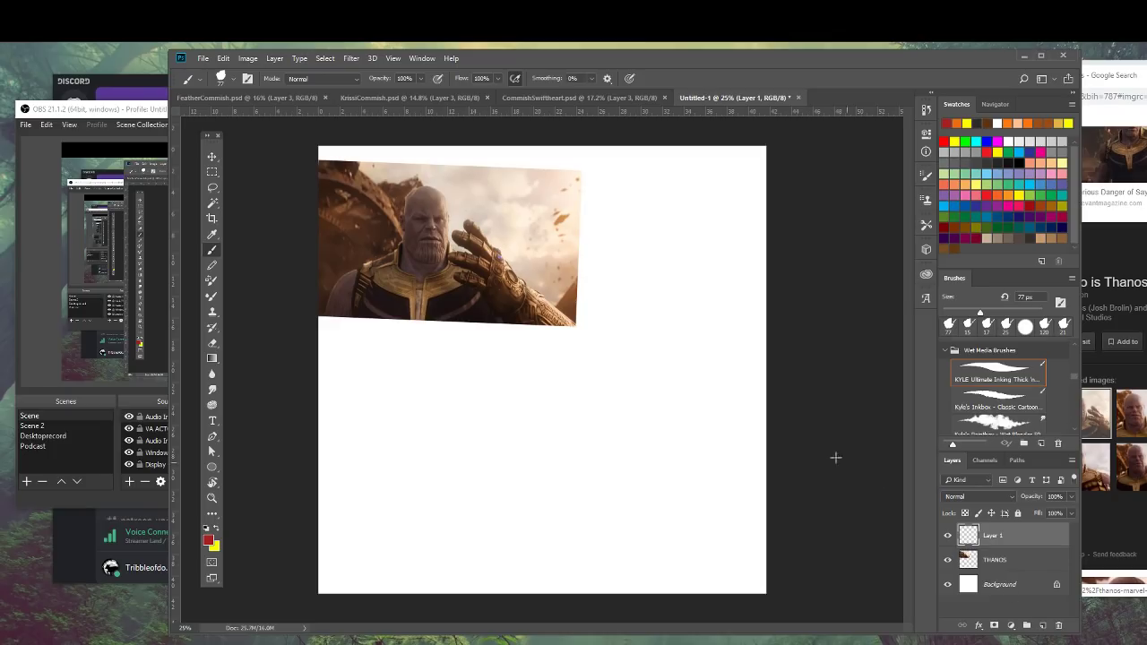
# Set the brush size to 34 px and sketch a large, light head circle over the picture's lower-right corner, undoing earlier attempts.
pyautogui.rightClick(637, 317)
pyautogui.click(705, 332)
pyautogui.moveTo(663, 261)
pyautogui.mouseDown()
pyautogui.moveTo(624, 346)
pyautogui.moveTo(643, 246)
pyautogui.mouseUp()
pyautogui.hotkey('ctrl', 'z')
pyautogui.moveTo(643, 361)
pyautogui.mouseDown()
pyautogui.moveTo(697, 335)
pyautogui.moveTo(642, 244)
pyautogui.moveTo(619, 385)
pyautogui.moveTo(588, 243)
pyautogui.mouseUp()
pyautogui.hotkey('ctrl', 'z')
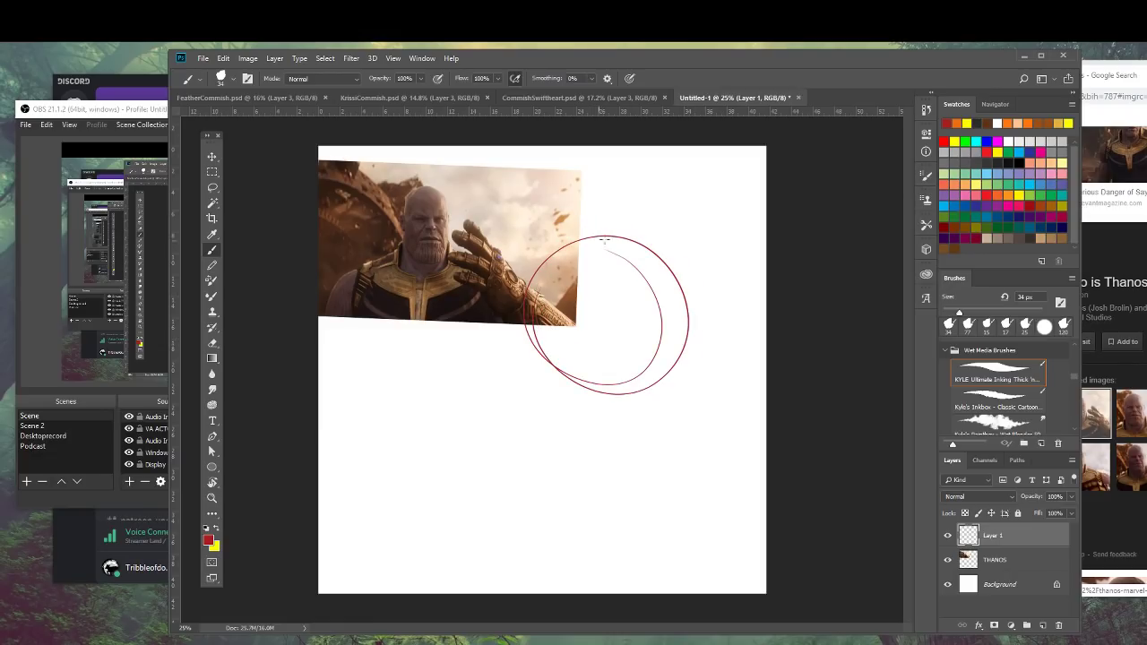
pyautogui.hotkey('ctrl', 'z')
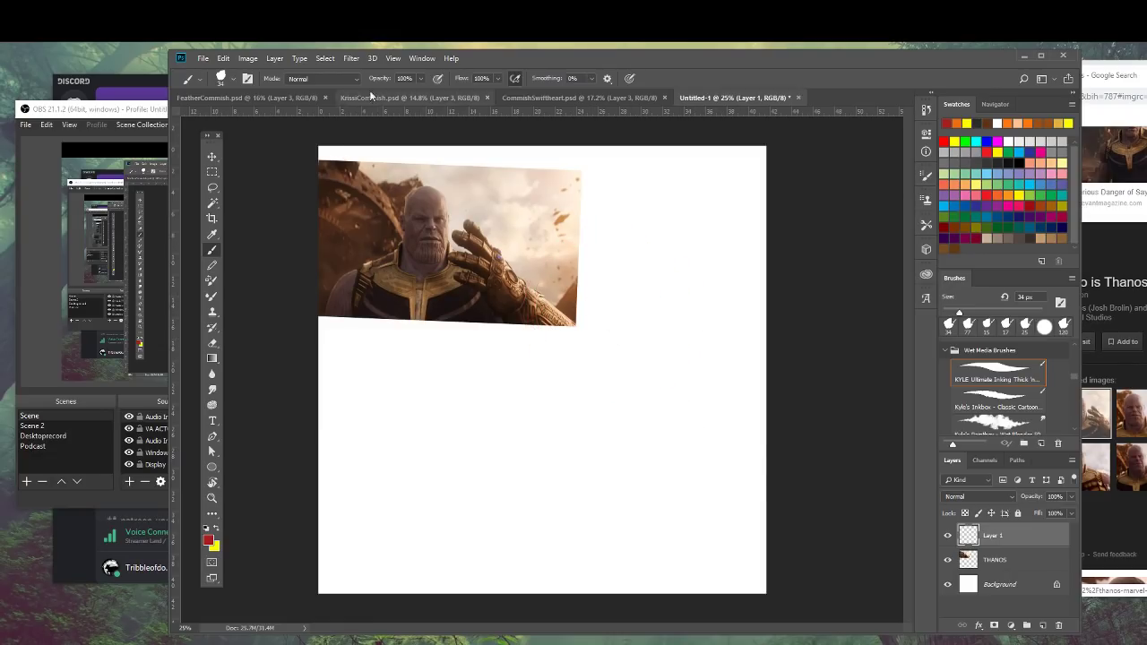
pyautogui.moveTo(593, 237)
pyautogui.mouseDown()
pyautogui.moveTo(614, 231)
pyautogui.moveTo(668, 405)
pyautogui.mouseUp()
pyautogui.hotkey('ctrl', 'z')
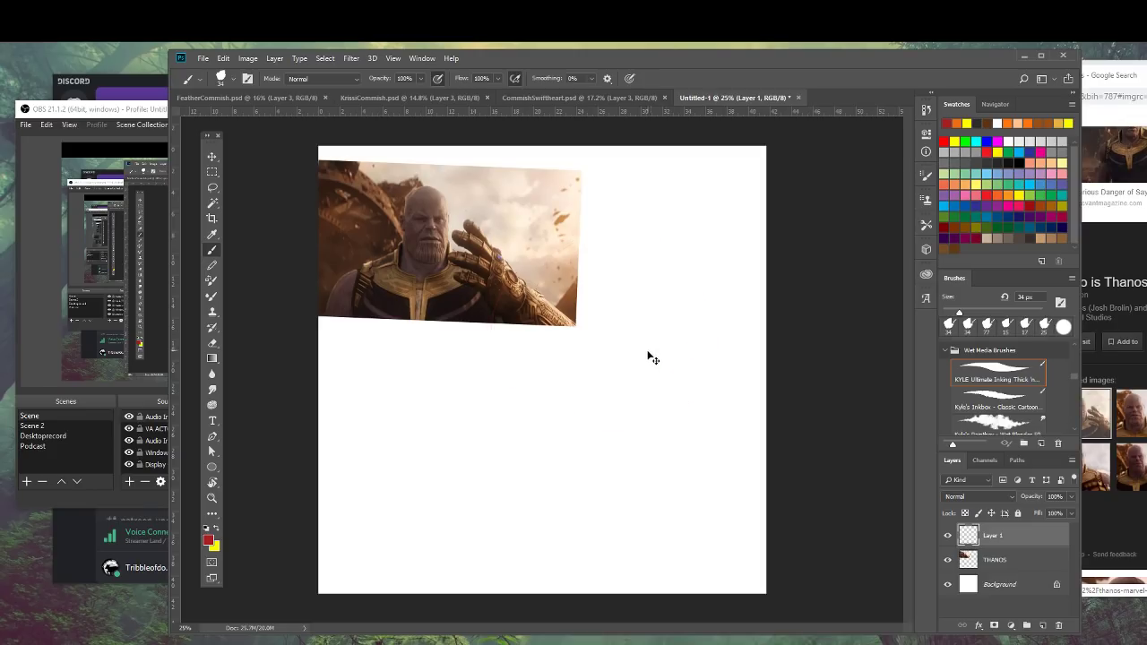
pyautogui.moveTo(541, 295)
pyautogui.mouseDown()
pyautogui.moveTo(657, 242)
pyautogui.moveTo(597, 398)
pyautogui.mouseUp()
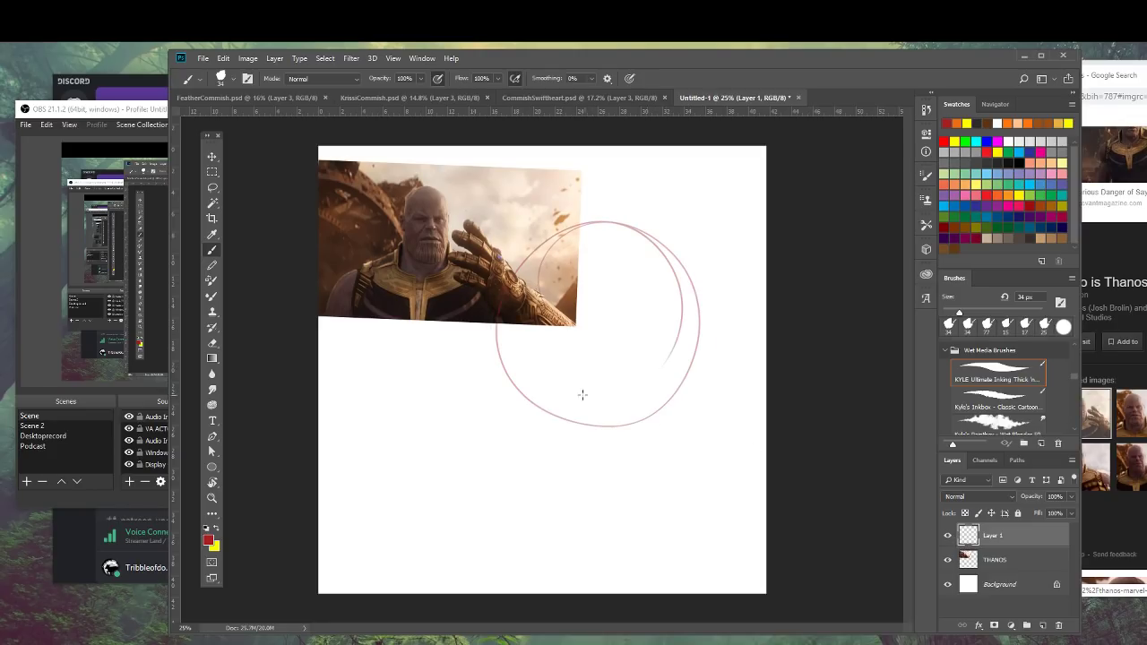
# Lower the THANOS reference layer's opacity to 49%.
pyautogui.click(995, 559)
pyautogui.click(1072, 496)
pyautogui.moveTo(1068, 510); pyautogui.dragTo(1042, 511)
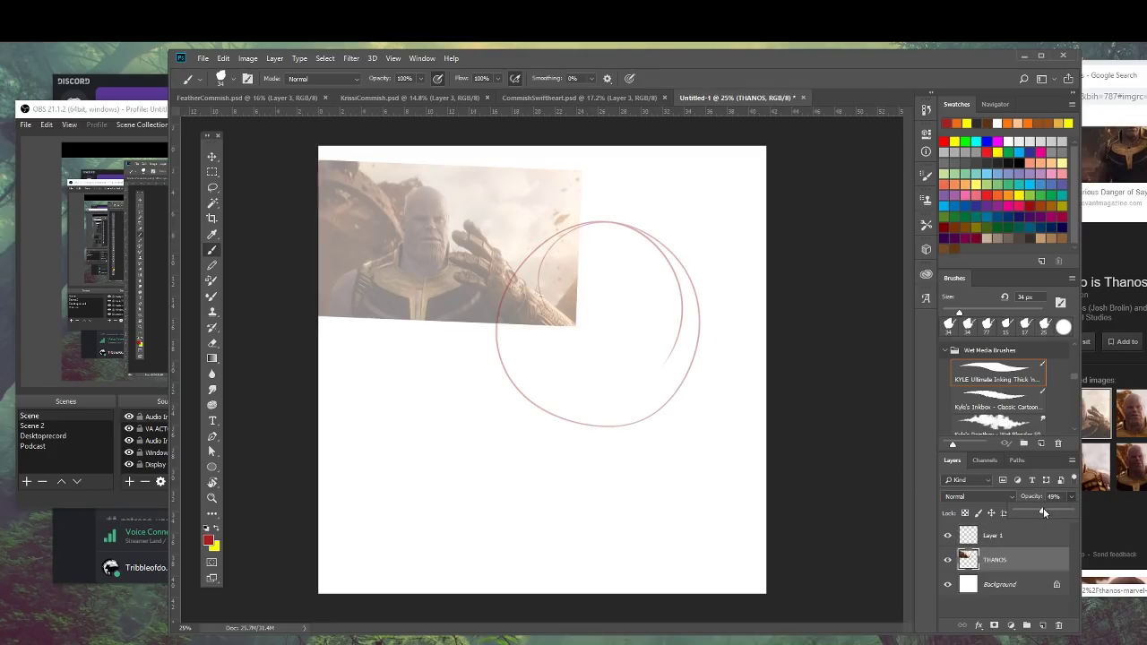
pyautogui.click(479, 256)
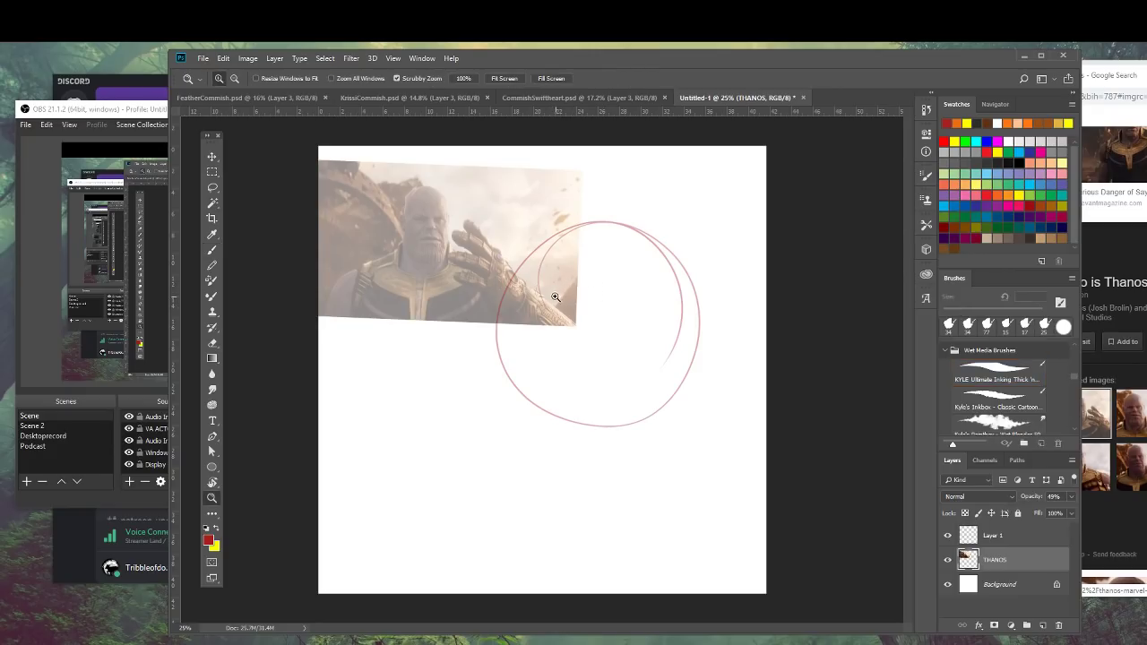
# Set the brush flow to 100% and try short strokes inside the head circle, beside the picture's lower-right corner.
pyautogui.scroll(2, 588, 282)
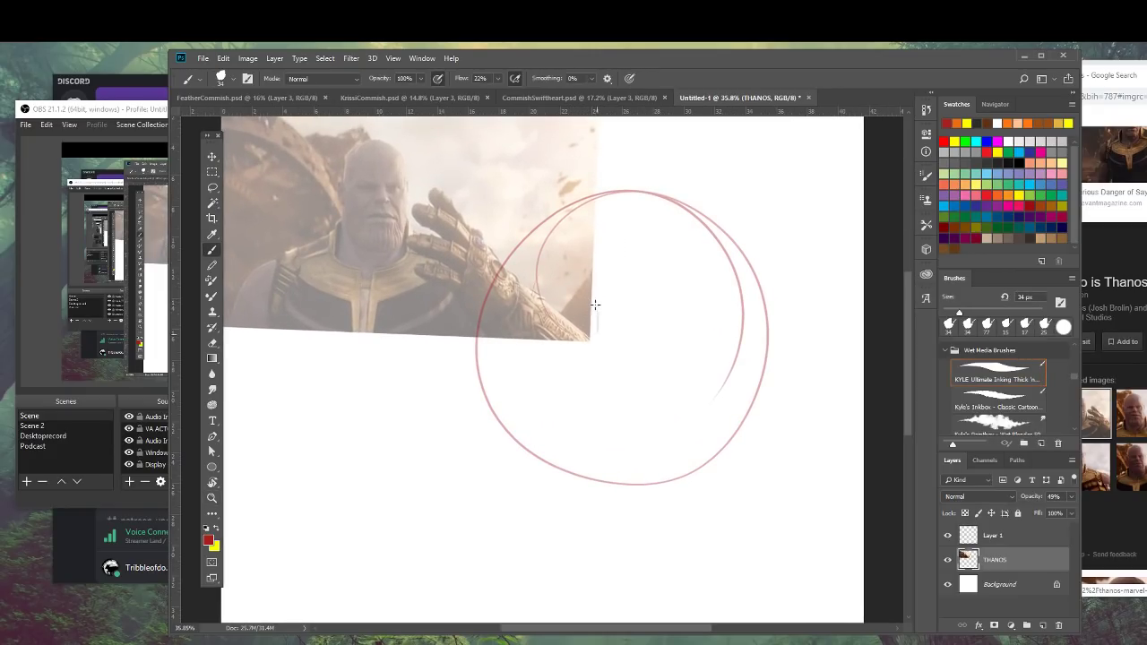
pyautogui.moveTo(596, 335); pyautogui.dragTo(587, 285)
pyautogui.hotkey('ctrl', 'z')
pyautogui.moveTo(499, 79); pyautogui.dragTo(553, 99)
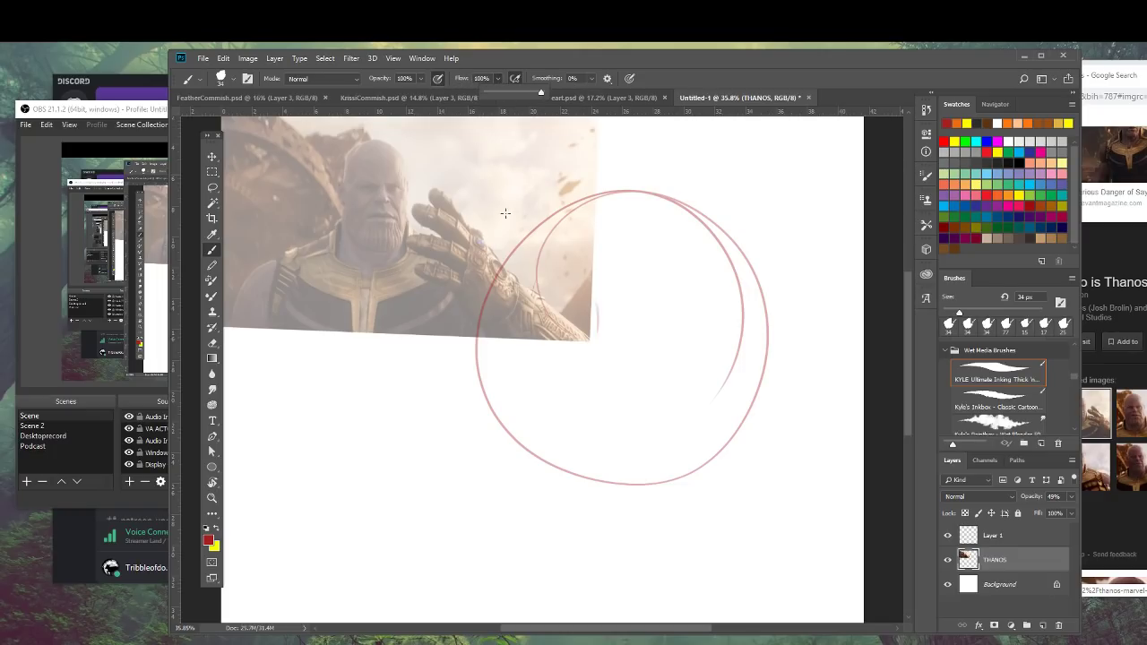
pyautogui.moveTo(597, 338); pyautogui.dragTo(593, 295)
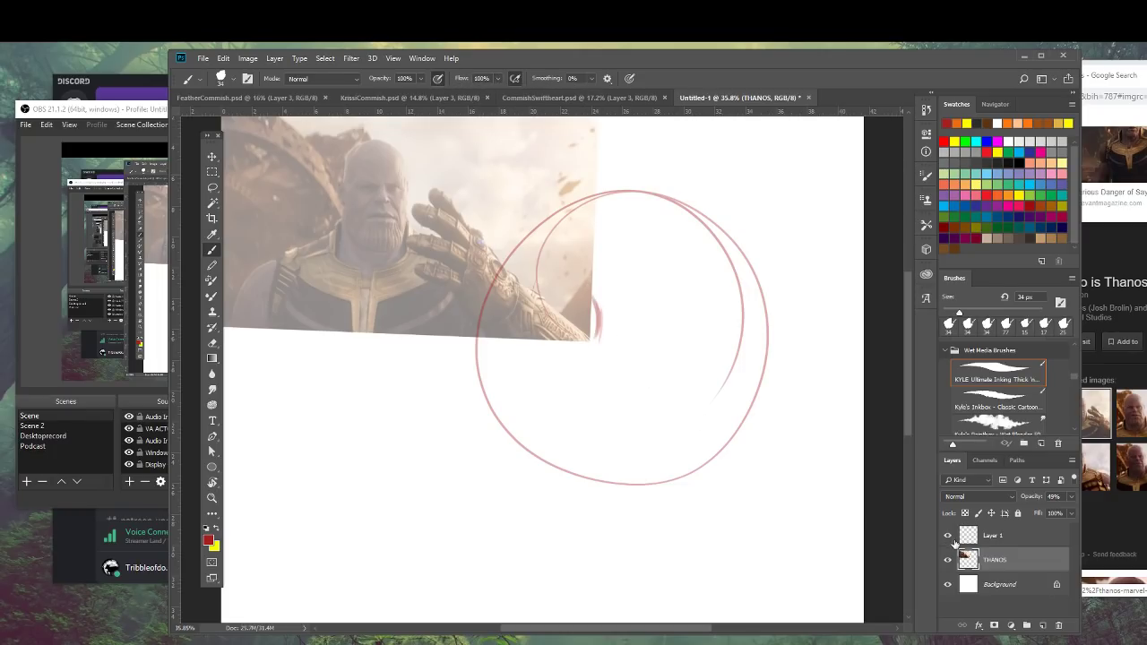
pyautogui.hotkey('ctrl', 'z')
# On Layer 1, draw two eyes with pupils and lowered brows inside the head circle, plus small wrinkles between them.
pyautogui.click(990, 536)
pyautogui.moveTo(592, 318)
pyautogui.mouseDown()
pyautogui.moveTo(593, 290)
pyautogui.moveTo(566, 272)
pyautogui.moveTo(539, 294)
pyautogui.moveTo(536, 321)
pyautogui.mouseUp()
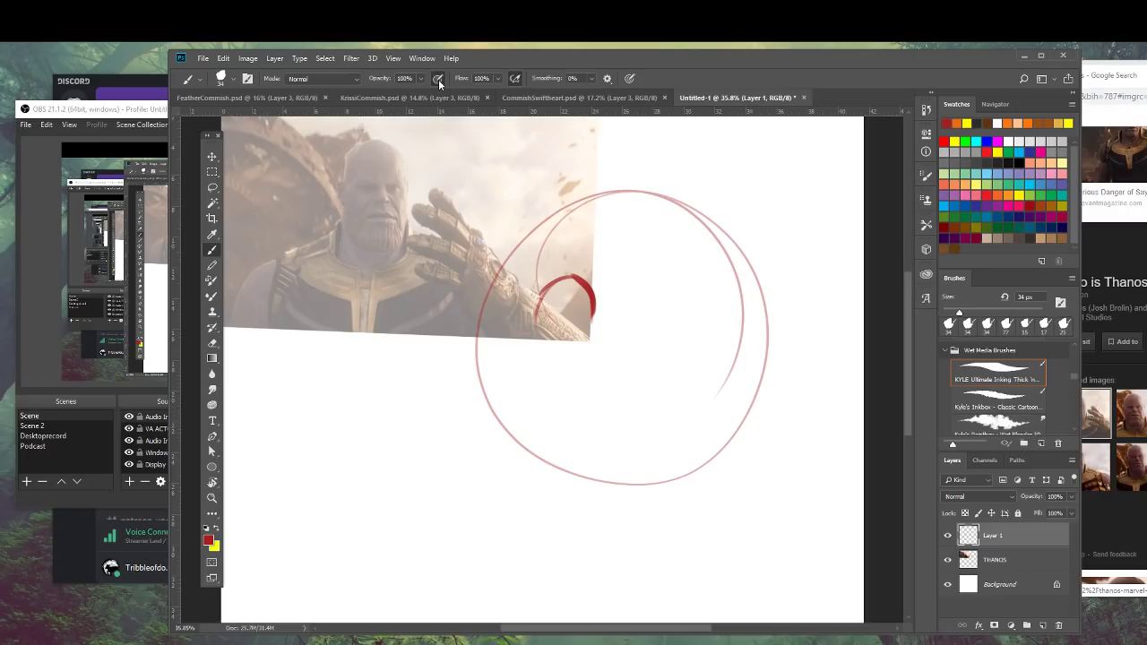
pyautogui.moveTo(584, 269)
pyautogui.mouseDown()
pyautogui.moveTo(548, 280)
pyautogui.moveTo(535, 323)
pyautogui.moveTo(587, 334)
pyautogui.moveTo(596, 303)
pyautogui.mouseUp()
pyautogui.moveTo(545, 272); pyautogui.dragTo(606, 276)
pyautogui.moveTo(640, 316)
pyautogui.mouseDown()
pyautogui.moveTo(695, 313)
pyautogui.moveTo(661, 345)
pyautogui.mouseUp()
pyautogui.moveTo(717, 285); pyautogui.dragTo(631, 288)
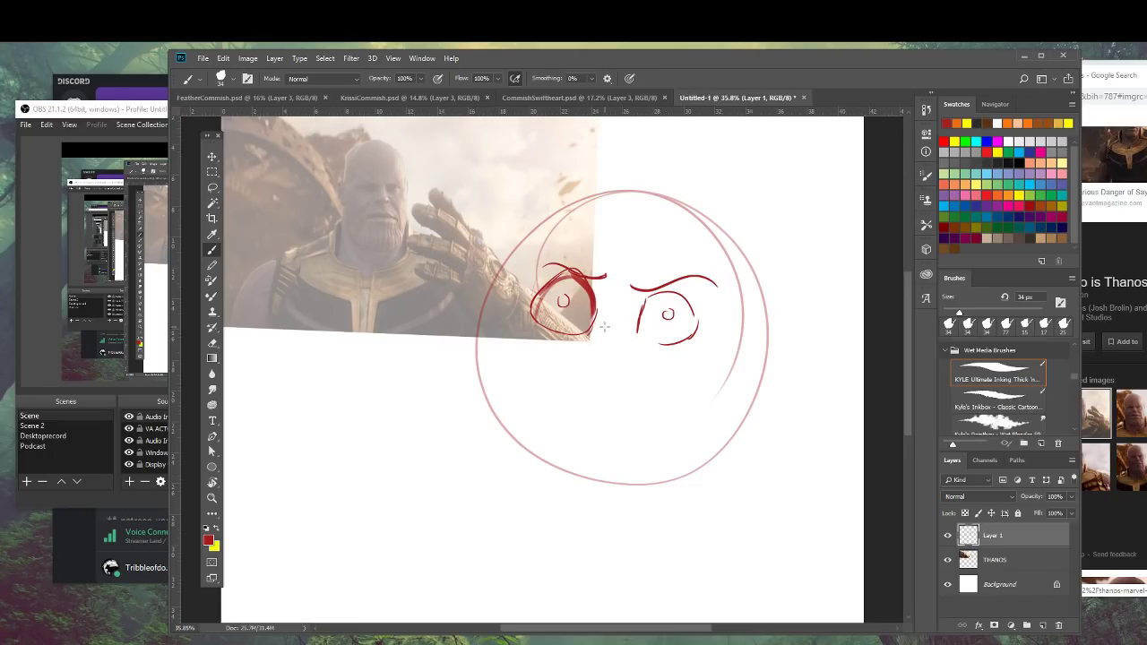
pyautogui.moveTo(612, 318); pyautogui.dragTo(615, 326)
# Erase the right-hand eye and its brow, keeping the other eye, and return to the brush.
pyautogui.click(212, 343)
pyautogui.rightClick(679, 282)
pyautogui.moveTo(776, 312); pyautogui.dragTo(763, 310)
pyautogui.moveTo(646, 283)
pyautogui.mouseDown()
pyautogui.moveTo(687, 277)
pyautogui.moveTo(679, 289)
pyautogui.moveTo(713, 287)
pyautogui.moveTo(658, 295)
pyautogui.moveTo(654, 345)
pyautogui.moveTo(690, 309)
pyautogui.moveTo(683, 340)
pyautogui.moveTo(645, 329)
pyautogui.mouseUp()
pyautogui.press('b')
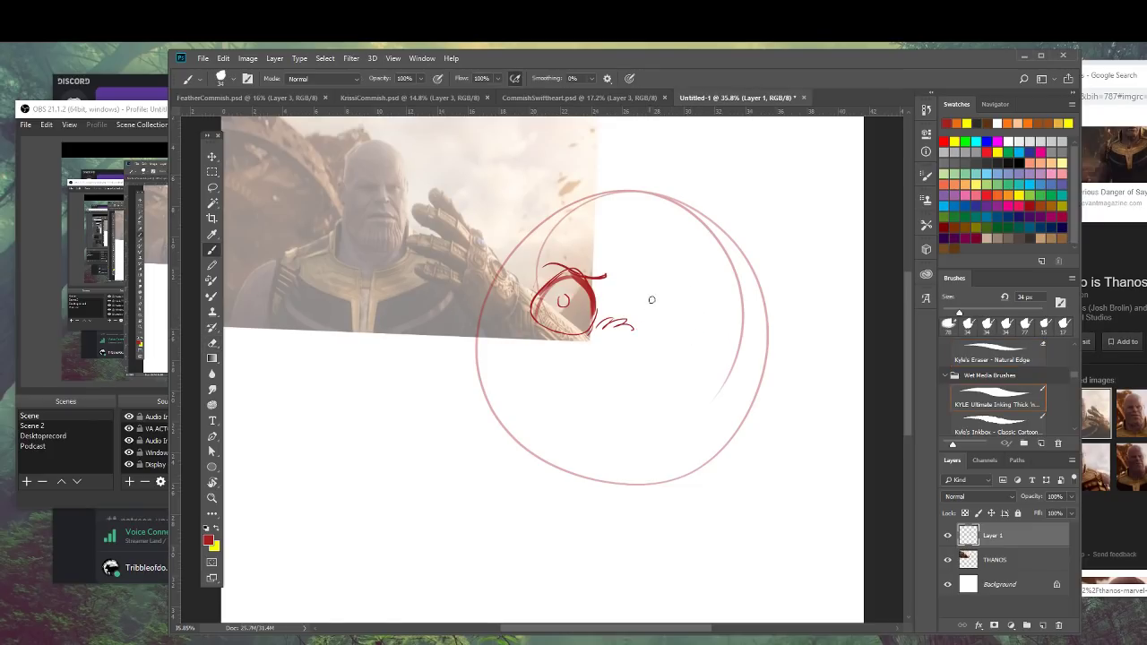
# Draw two wavy hair lines over the right half of the face, a nose with dark nostrils and a frowning mouth.
pyautogui.moveTo(616, 234); pyautogui.dragTo(650, 356)
pyautogui.moveTo(723, 240); pyautogui.dragTo(737, 392)
pyautogui.moveTo(595, 356)
pyautogui.mouseDown()
pyautogui.moveTo(623, 354)
pyautogui.moveTo(587, 357)
pyautogui.moveTo(625, 388)
pyautogui.mouseUp()
pyautogui.moveTo(598, 371)
pyautogui.mouseDown()
pyautogui.moveTo(647, 363)
pyautogui.moveTo(618, 404)
pyautogui.moveTo(578, 410)
pyautogui.moveTo(637, 413)
pyautogui.moveTo(665, 487)
pyautogui.moveTo(551, 511)
pyautogui.moveTo(542, 482)
pyautogui.mouseUp()
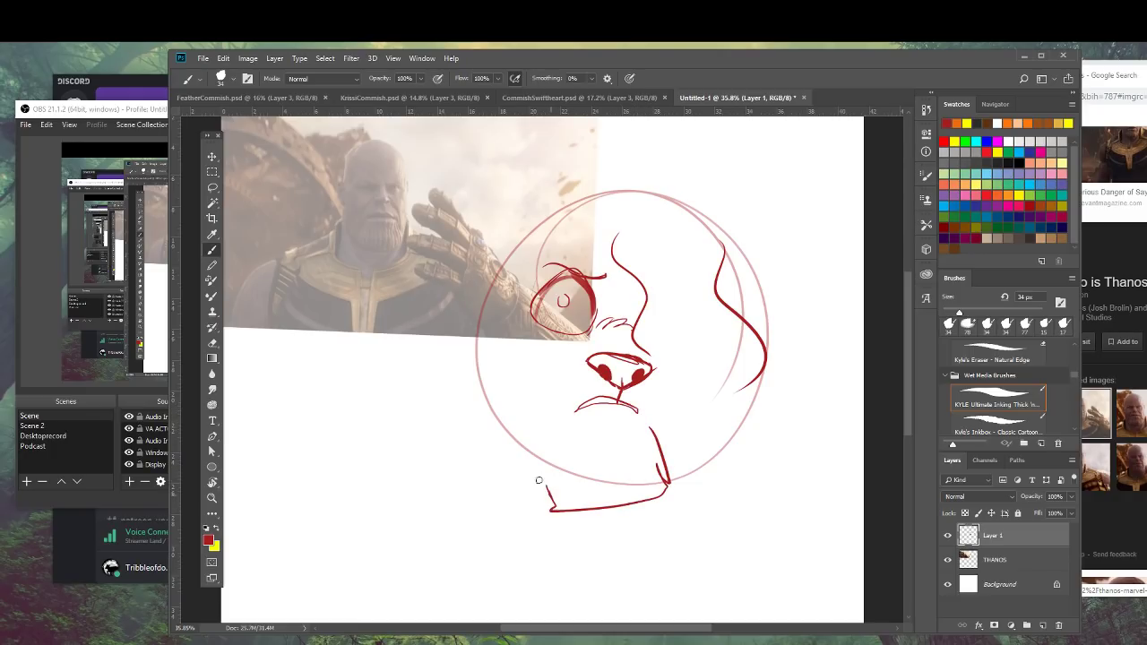
# Undo the last jaw stroke, then redraw a narrower chin with vertical Thanos-style ridges beneath the mouth.
pyautogui.hotkey('ctrl', 'z')
pyautogui.moveTo(644, 430)
pyautogui.mouseDown()
pyautogui.moveTo(655, 487)
pyautogui.moveTo(578, 493)
pyautogui.mouseUp()
pyautogui.moveTo(597, 414); pyautogui.dragTo(596, 458)
pyautogui.moveTo(609, 421)
pyautogui.mouseDown()
pyautogui.moveTo(609, 464)
pyautogui.moveTo(635, 469)
pyautogui.mouseUp()
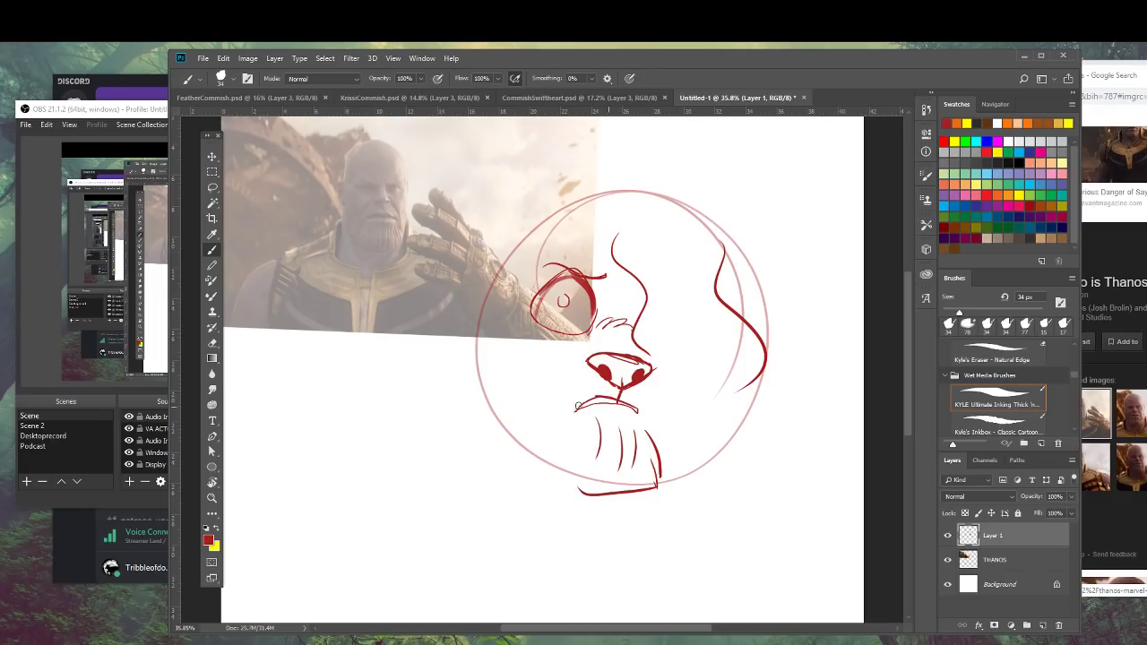
# Reinforce the mouth line and draw the left jaw edge with jagged cheek fur up to eye level.
pyautogui.moveTo(572, 411); pyautogui.dragTo(636, 407)
pyautogui.moveTo(571, 475)
pyautogui.mouseDown()
pyautogui.moveTo(541, 426)
pyautogui.moveTo(506, 432)
pyautogui.mouseUp()
pyautogui.moveTo(507, 294)
pyautogui.mouseDown()
pyautogui.moveTo(468, 366)
pyautogui.moveTo(466, 391)
pyautogui.moveTo(491, 435)
pyautogui.mouseUp()
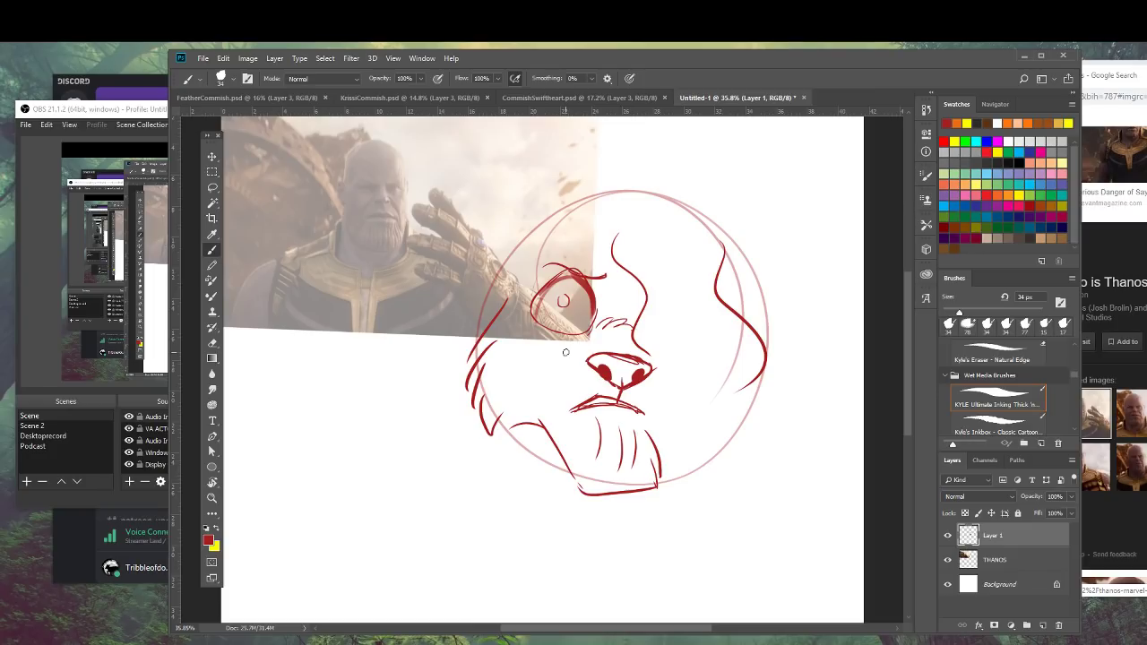
# Extend the two wavy hair lines past the nose and cheek into a pointed lock ending below the chin.
pyautogui.moveTo(642, 349)
pyautogui.mouseDown()
pyautogui.moveTo(650, 380)
pyautogui.moveTo(660, 373)
pyautogui.mouseUp()
pyautogui.press('z')
pyautogui.press('b')
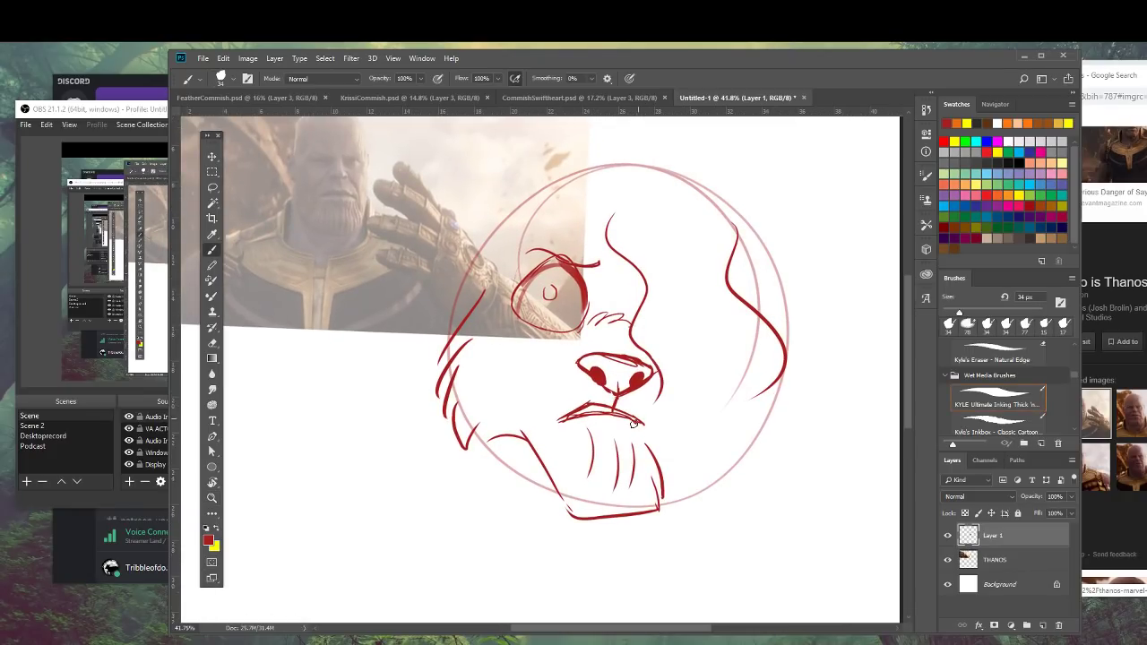
pyautogui.press('z')
pyautogui.moveTo(688, 399); pyautogui.dragTo(661, 399)
pyautogui.press('b')
pyautogui.moveTo(740, 397); pyautogui.dragTo(703, 484)
pyautogui.moveTo(665, 373)
pyautogui.mouseDown()
pyautogui.moveTo(666, 437)
pyautogui.moveTo(688, 468)
pyautogui.moveTo(682, 524)
pyautogui.moveTo(722, 467)
pyautogui.mouseUp()
# Draw a tall, pointed left ear on top of the head with small fur tufts at its outer base.
pyautogui.moveTo(599, 240)
pyautogui.mouseDown()
pyautogui.moveTo(565, 150)
pyautogui.moveTo(504, 283)
pyautogui.moveTo(514, 313)
pyautogui.moveTo(497, 294)
pyautogui.moveTo(518, 349)
pyautogui.mouseUp()
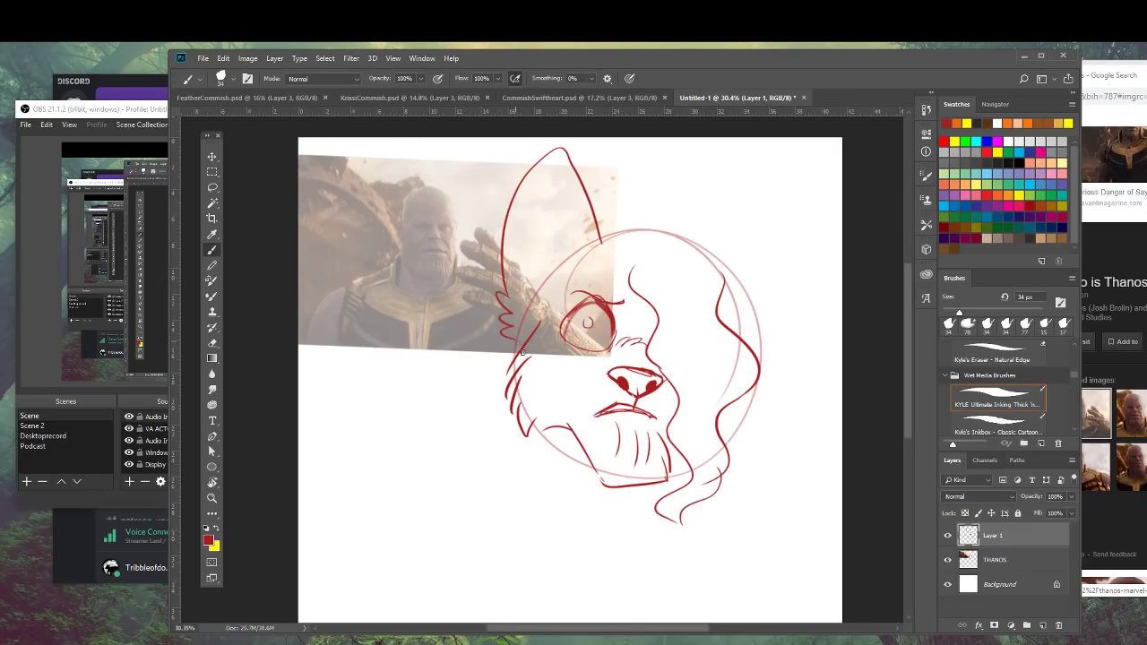
# Draw the pointed right ear with outer base fur, and add inner-ear lines with jagged fur tufts to both ears.
pyautogui.moveTo(695, 245)
pyautogui.mouseDown()
pyautogui.moveTo(783, 214)
pyautogui.moveTo(771, 320)
pyautogui.moveTo(763, 313)
pyautogui.moveTo(774, 310)
pyautogui.moveTo(780, 338)
pyautogui.moveTo(766, 363)
pyautogui.mouseUp()
pyautogui.moveTo(551, 168)
pyautogui.mouseDown()
pyautogui.moveTo(554, 282)
pyautogui.moveTo(539, 273)
pyautogui.moveTo(553, 284)
pyautogui.moveTo(534, 281)
pyautogui.moveTo(519, 304)
pyautogui.mouseUp()
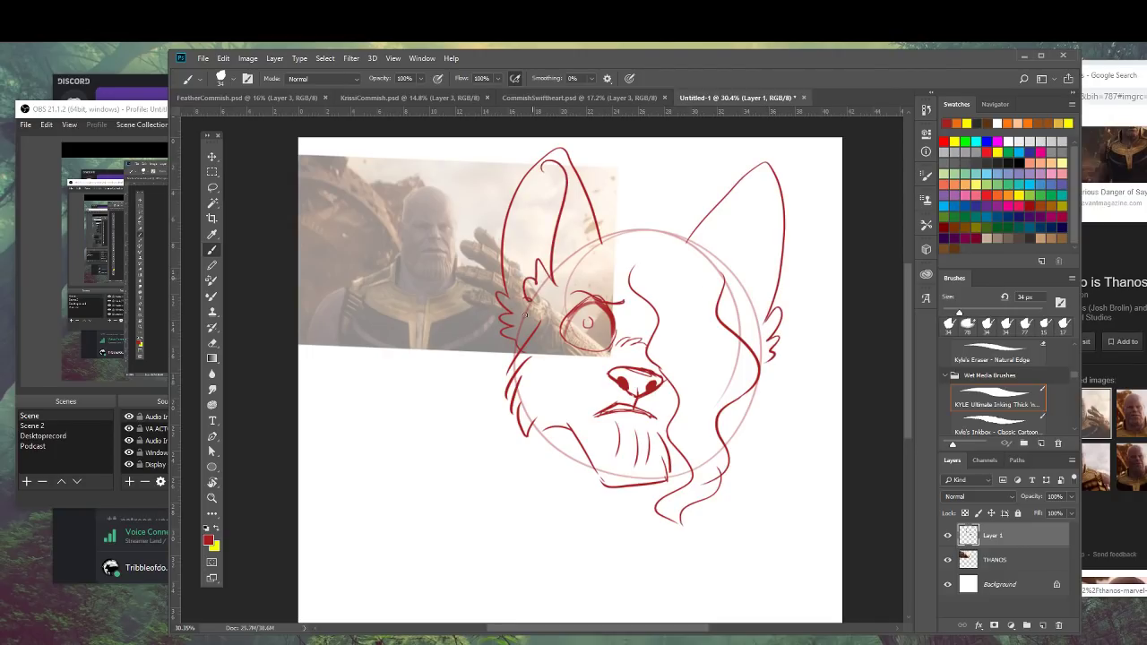
pyautogui.moveTo(762, 181)
pyautogui.mouseDown()
pyautogui.moveTo(730, 300)
pyautogui.moveTo(751, 274)
pyautogui.moveTo(745, 322)
pyautogui.mouseUp()
pyautogui.moveTo(767, 181); pyautogui.dragTo(748, 307)
pyautogui.moveTo(547, 168); pyautogui.dragTo(541, 211)
pyautogui.moveTo(547, 197); pyautogui.dragTo(514, 269)
# Add a crease at the inner brow, under-eye and cheek fold lines, and both furry neck edges below the cheeks.
pyautogui.moveTo(615, 276); pyautogui.dragTo(618, 298)
pyautogui.moveTo(604, 360)
pyautogui.mouseDown()
pyautogui.moveTo(556, 354)
pyautogui.moveTo(569, 407)
pyautogui.moveTo(518, 473)
pyautogui.moveTo(545, 535)
pyautogui.mouseUp()
pyautogui.moveTo(736, 449); pyautogui.dragTo(724, 537)
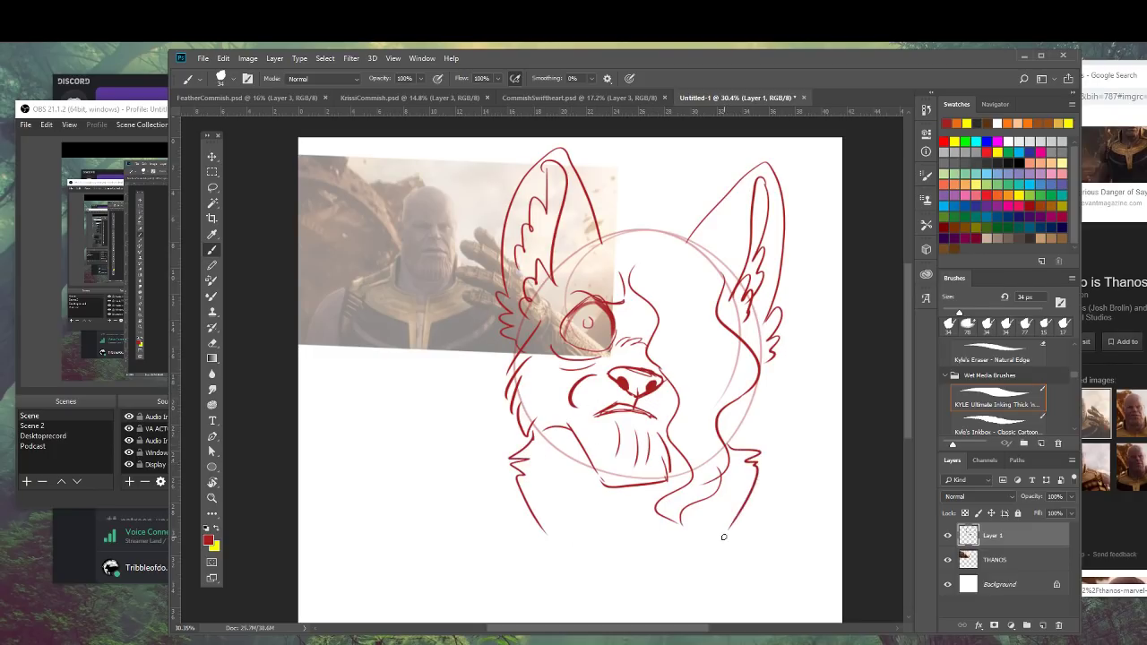
# Sketch the collar edges and both sloping shoulders, with a curved armhole seam descending from each shoulder.
pyautogui.moveTo(527, 440)
pyautogui.mouseDown()
pyautogui.moveTo(425, 478)
pyautogui.moveTo(300, 568)
pyautogui.mouseUp()
pyautogui.moveTo(421, 482); pyautogui.dragTo(444, 599)
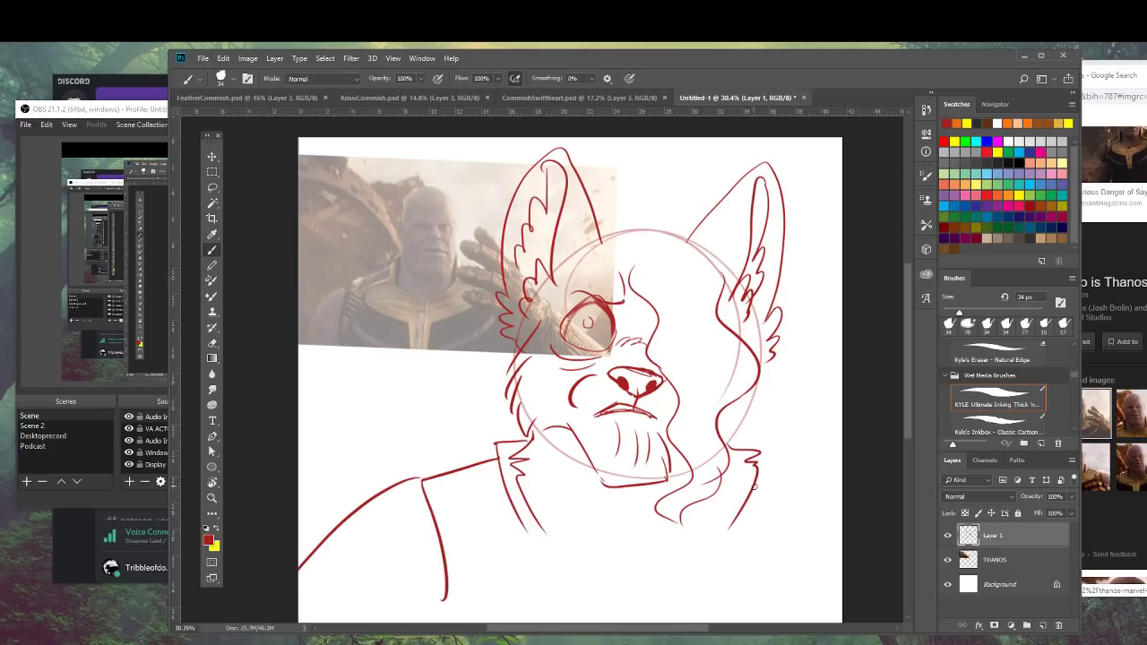
pyautogui.moveTo(757, 469); pyautogui.dragTo(791, 485)
pyautogui.moveTo(789, 484); pyautogui.dragTo(737, 570)
pyautogui.moveTo(784, 499); pyautogui.dragTo(844, 529)
# Sketch the rounded neckline under the chin with a narrow central strip running down the chest.
pyautogui.moveTo(549, 531)
pyautogui.mouseDown()
pyautogui.moveTo(615, 564)
pyautogui.moveTo(608, 623)
pyautogui.mouseUp()
pyautogui.moveTo(716, 533)
pyautogui.mouseDown()
pyautogui.moveTo(627, 554)
pyautogui.moveTo(628, 624)
pyautogui.mouseUp()
pyautogui.moveTo(601, 579); pyautogui.dragTo(632, 580)
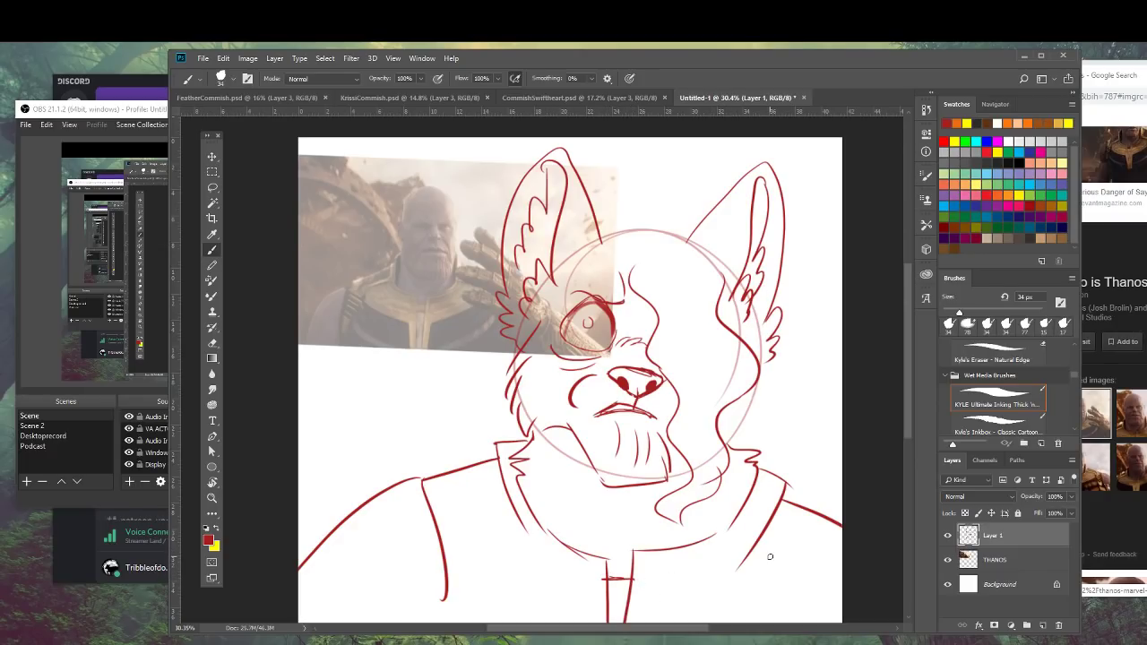
pyautogui.moveTo(702, 537); pyautogui.dragTo(763, 489)
# Add a new layer above the sketch, reduce Layer 1's opacity to 35%, and hide the THANOS layer.
pyautogui.click(1041, 627)
pyautogui.click(994, 559)
pyautogui.click(1070, 497)
pyautogui.moveTo(1068, 510); pyautogui.dragTo(1030, 511)
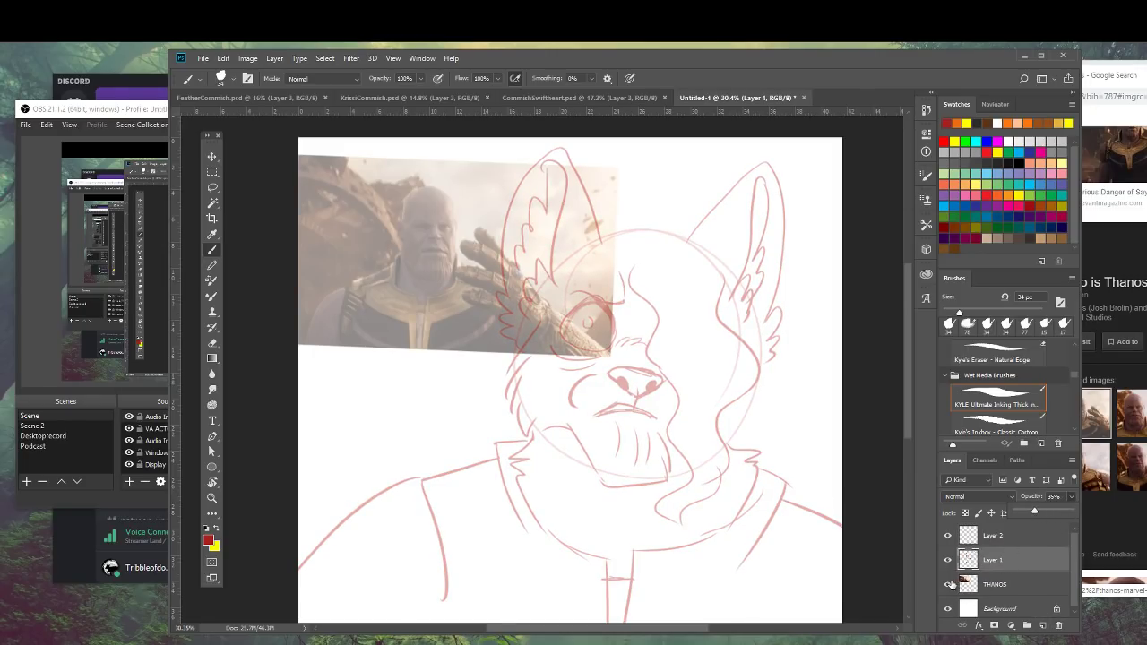
pyautogui.click(948, 584)
# Set the foreground colour to black and the brush size to 21 px, then make Layer 2 active for inking.
pyautogui.click(207, 544)
pyautogui.moveTo(983, 261); pyautogui.dragTo(956, 276)
pyautogui.press('Return')
pyautogui.press('z')
pyautogui.moveTo(646, 316); pyautogui.dragTo(734, 285)
pyautogui.press('b')
pyautogui.rightClick(508, 428)
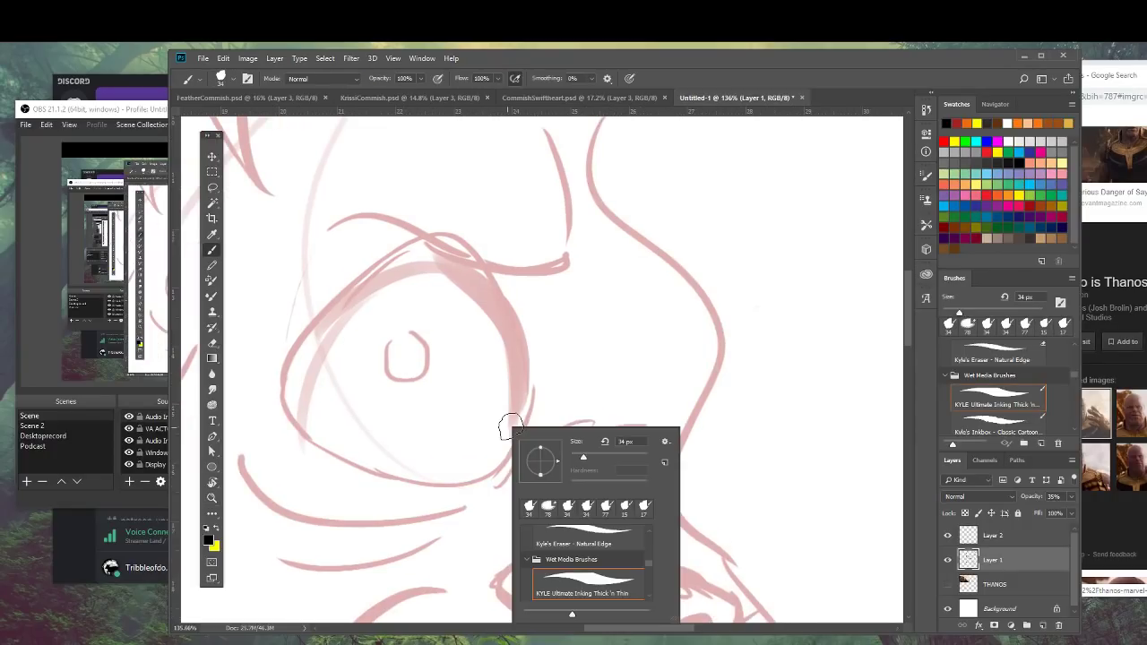
pyautogui.moveTo(584, 457); pyautogui.dragTo(578, 457)
pyautogui.click(947, 511)
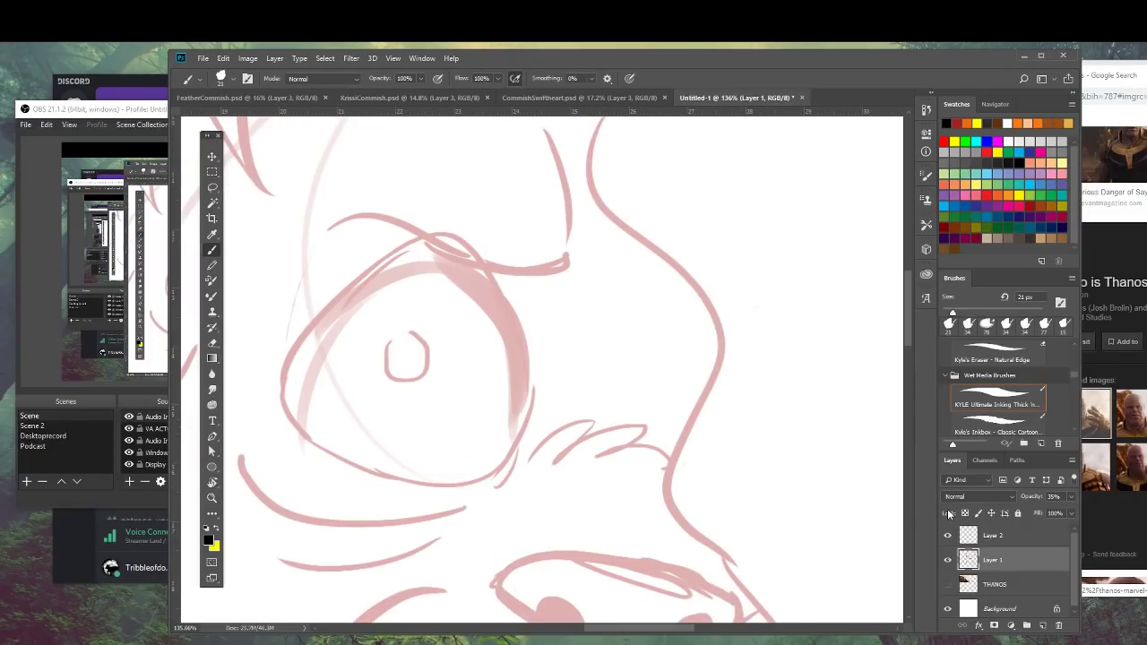
pyautogui.click(970, 536)
# Ink the upper eyelid curve, the thick angry brow, three wrinkles beside it, and a solid black pupil.
pyautogui.moveTo(502, 468)
pyautogui.mouseDown()
pyautogui.moveTo(513, 432)
pyautogui.moveTo(505, 351)
pyautogui.moveTo(436, 267)
pyautogui.moveTo(342, 312)
pyautogui.moveTo(303, 397)
pyautogui.mouseUp()
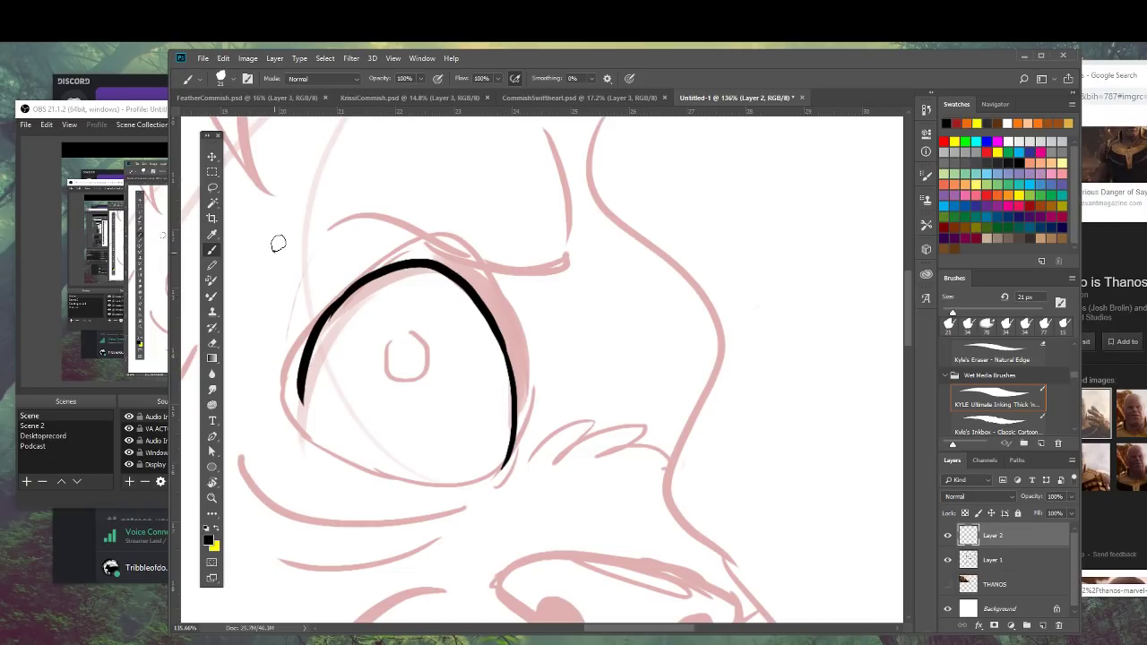
pyautogui.moveTo(287, 238); pyautogui.dragTo(578, 303)
pyautogui.moveTo(582, 330); pyautogui.dragTo(614, 265)
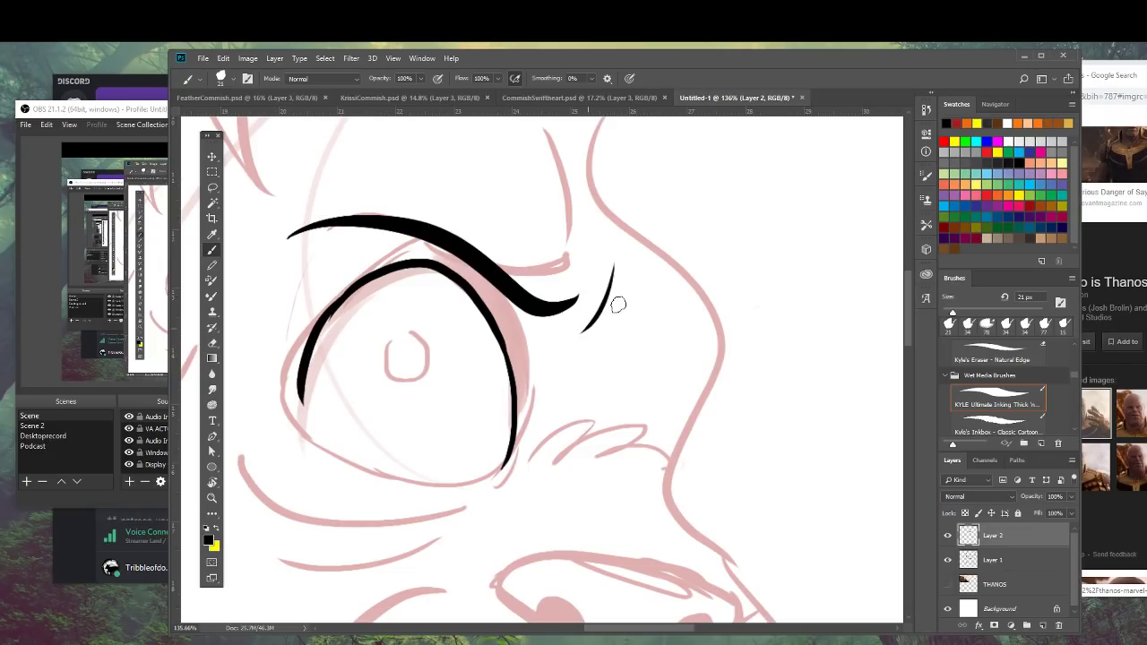
pyautogui.moveTo(553, 353); pyautogui.dragTo(631, 295)
pyautogui.moveTo(544, 369); pyautogui.dragTo(593, 374)
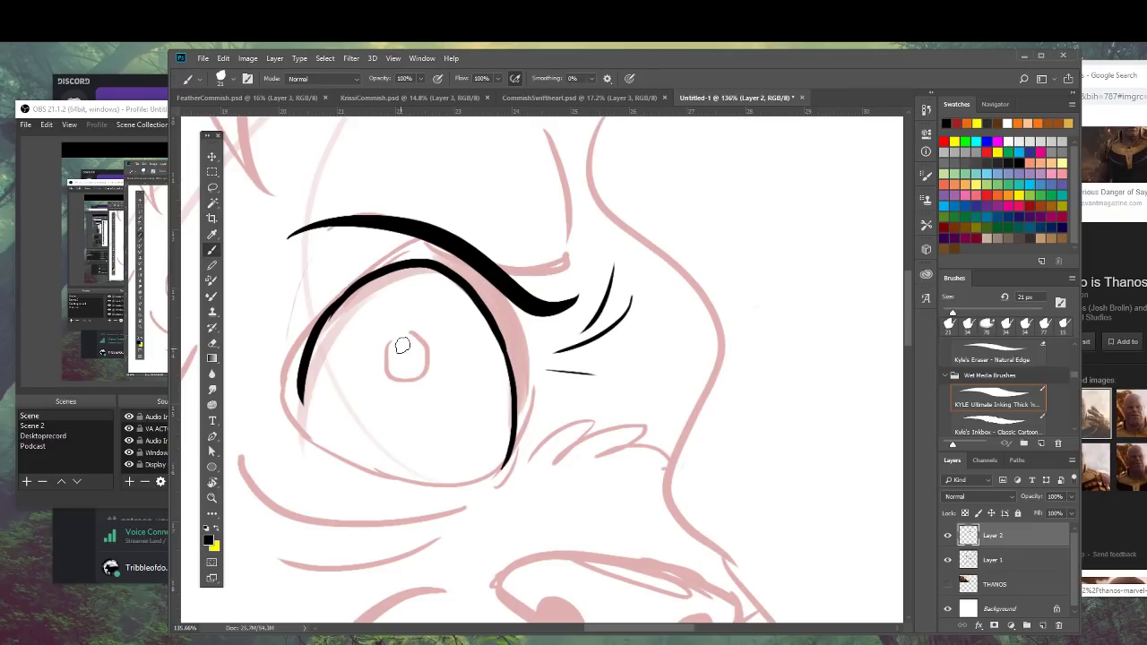
pyautogui.moveTo(402, 346); pyautogui.dragTo(395, 360)
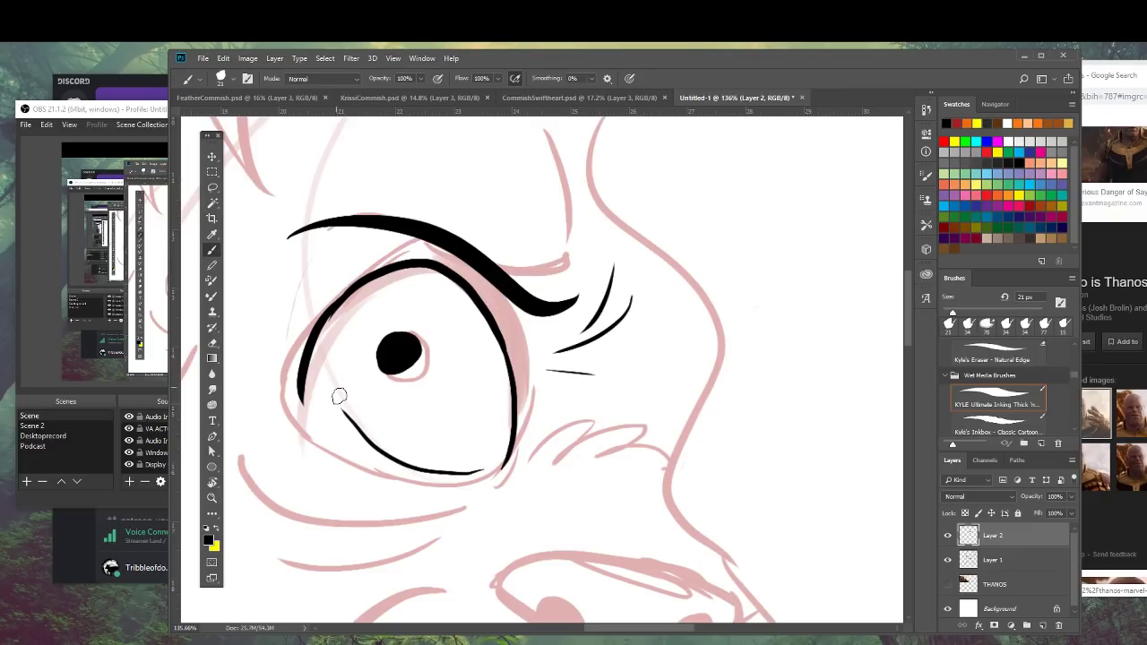
# Ink the lower eyelid and the curved eye-bag lines beneath it.
pyautogui.moveTo(482, 474); pyautogui.dragTo(302, 400)
pyautogui.moveTo(477, 487)
pyautogui.mouseDown()
pyautogui.moveTo(389, 497)
pyautogui.moveTo(255, 401)
pyautogui.mouseUp()
pyautogui.press('z')
pyautogui.keyDown('alt'); pyautogui.click(461, 457); pyautogui.keyUp('alt')
pyautogui.moveTo(461, 457); pyautogui.dragTo(444, 460)
pyautogui.moveTo(506, 443); pyautogui.dragTo(551, 339)
pyautogui.press('b')
pyautogui.moveTo(502, 367); pyautogui.dragTo(385, 346)
pyautogui.moveTo(488, 381); pyautogui.dragTo(380, 374)
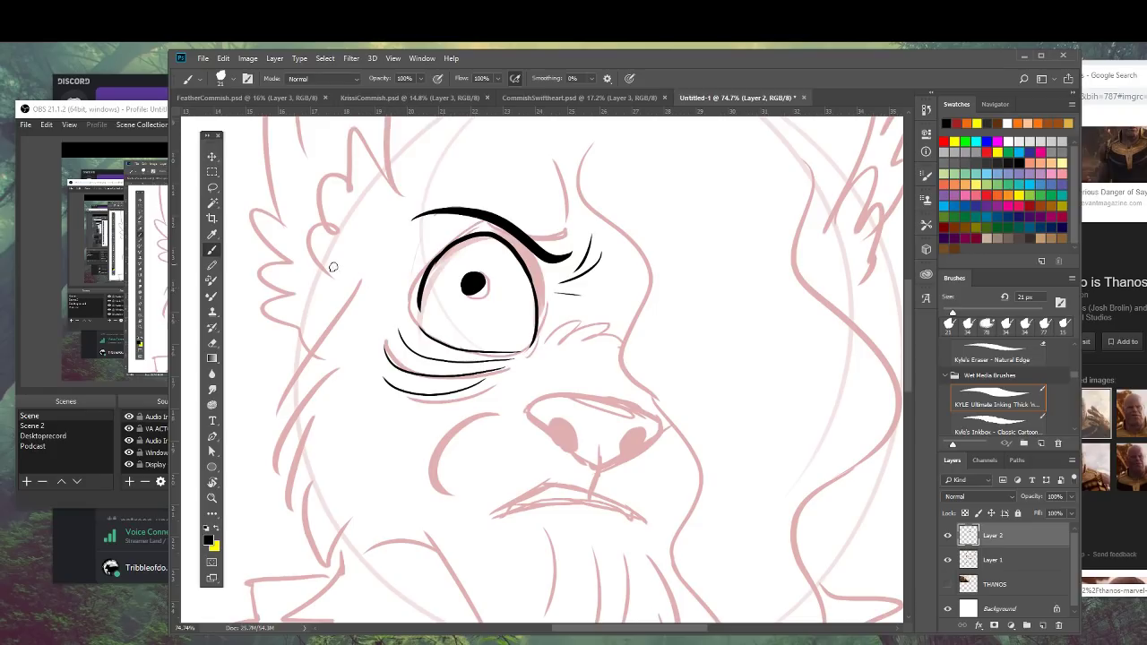
# Ink the left side of the face with long, tapering cheek fur strokes ending in a pointed tuft.
pyautogui.moveTo(357, 258); pyautogui.dragTo(269, 414)
pyautogui.moveTo(314, 369); pyautogui.dragTo(267, 459)
pyautogui.moveTo(290, 420); pyautogui.dragTo(291, 500)
pyautogui.moveTo(329, 405); pyautogui.dragTo(319, 541)
pyautogui.moveTo(335, 461); pyautogui.dragTo(343, 560)
pyautogui.moveTo(359, 492); pyautogui.dragTo(386, 520)
# Ink both sides and the bottom edge of the chin, with small corner creases.
pyautogui.moveTo(504, 540)
pyautogui.mouseDown()
pyautogui.moveTo(462, 373)
pyautogui.moveTo(475, 305)
pyautogui.mouseUp()
pyautogui.moveTo(649, 317)
pyautogui.mouseDown()
pyautogui.moveTo(683, 435)
pyautogui.moveTo(579, 503)
pyautogui.moveTo(498, 499)
pyautogui.mouseUp()
pyautogui.moveTo(408, 308); pyautogui.dragTo(418, 457)
pyautogui.moveTo(429, 416); pyautogui.dragTo(421, 486)
pyautogui.moveTo(430, 482); pyautogui.dragTo(496, 501)
# Undo the misdrawn nose stroke, then ink the nose outline, its upper plane and the nostril contours.
pyautogui.moveTo(556, 239); pyautogui.dragTo(529, 467)
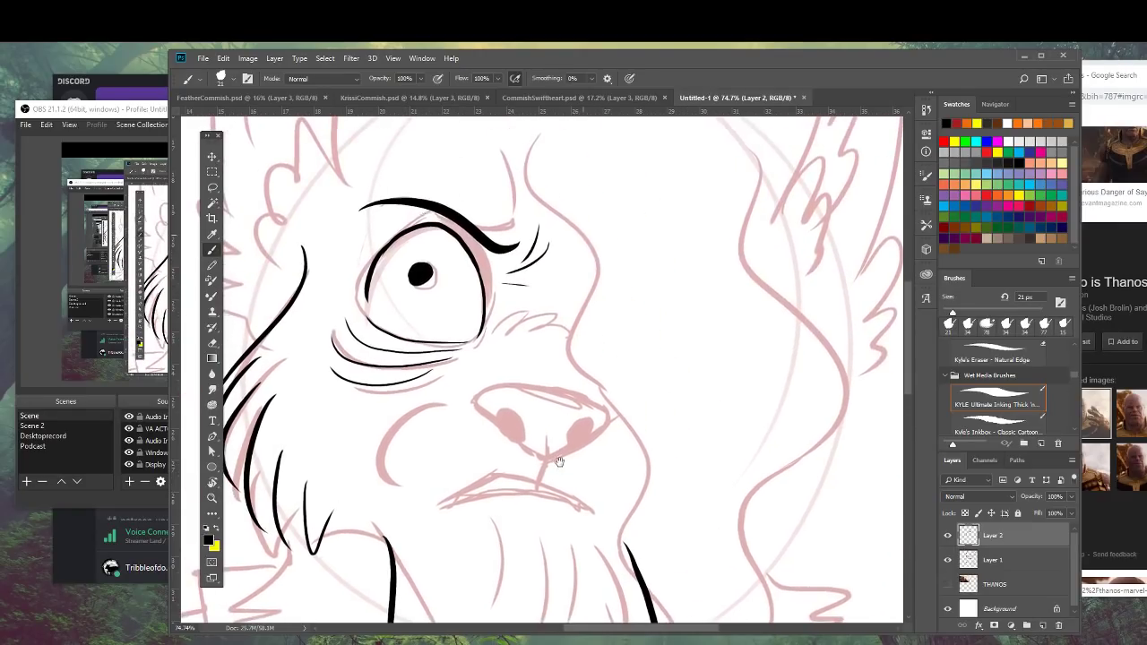
pyautogui.moveTo(603, 405)
pyautogui.mouseDown()
pyautogui.moveTo(474, 381)
pyautogui.moveTo(484, 419)
pyautogui.moveTo(528, 416)
pyautogui.mouseUp()
pyautogui.hotkey('ctrl', 'alt', 'z')
pyautogui.hotkey('ctrl', 'alt', 'z')
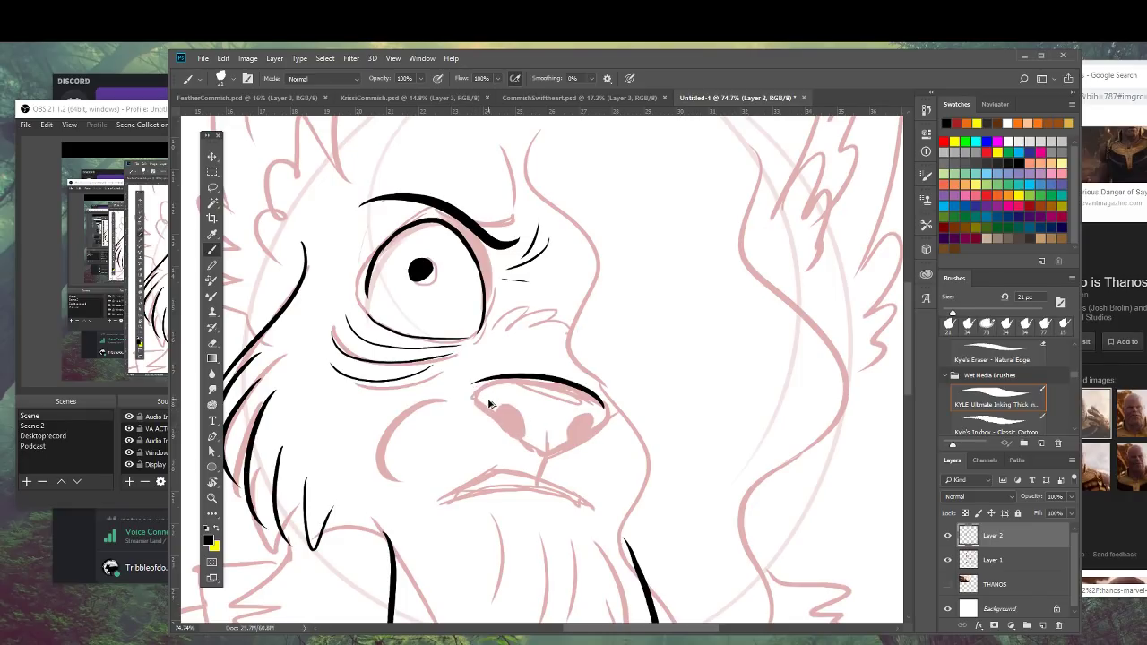
pyautogui.moveTo(479, 382); pyautogui.dragTo(497, 420)
pyautogui.moveTo(496, 419)
pyautogui.mouseDown()
pyautogui.moveTo(489, 402)
pyautogui.moveTo(520, 415)
pyautogui.moveTo(517, 439)
pyautogui.moveTo(538, 453)
pyautogui.mouseUp()
pyautogui.moveTo(601, 414)
pyautogui.mouseDown()
pyautogui.moveTo(588, 438)
pyautogui.moveTo(573, 418)
pyautogui.moveTo(542, 459)
pyautogui.mouseUp()
pyautogui.moveTo(479, 384)
pyautogui.mouseDown()
pyautogui.moveTo(563, 408)
pyautogui.moveTo(601, 400)
pyautogui.mouseUp()
pyautogui.moveTo(591, 401); pyautogui.dragTo(556, 407)
# Ink the small fur tufts above the nose and the dark inner corner of the eye.
pyautogui.moveTo(492, 327); pyautogui.dragTo(538, 301)
pyautogui.moveTo(512, 323); pyautogui.dragTo(564, 319)
pyautogui.moveTo(483, 332); pyautogui.dragTo(461, 338)
pyautogui.moveTo(483, 296); pyautogui.dragTo(481, 329)
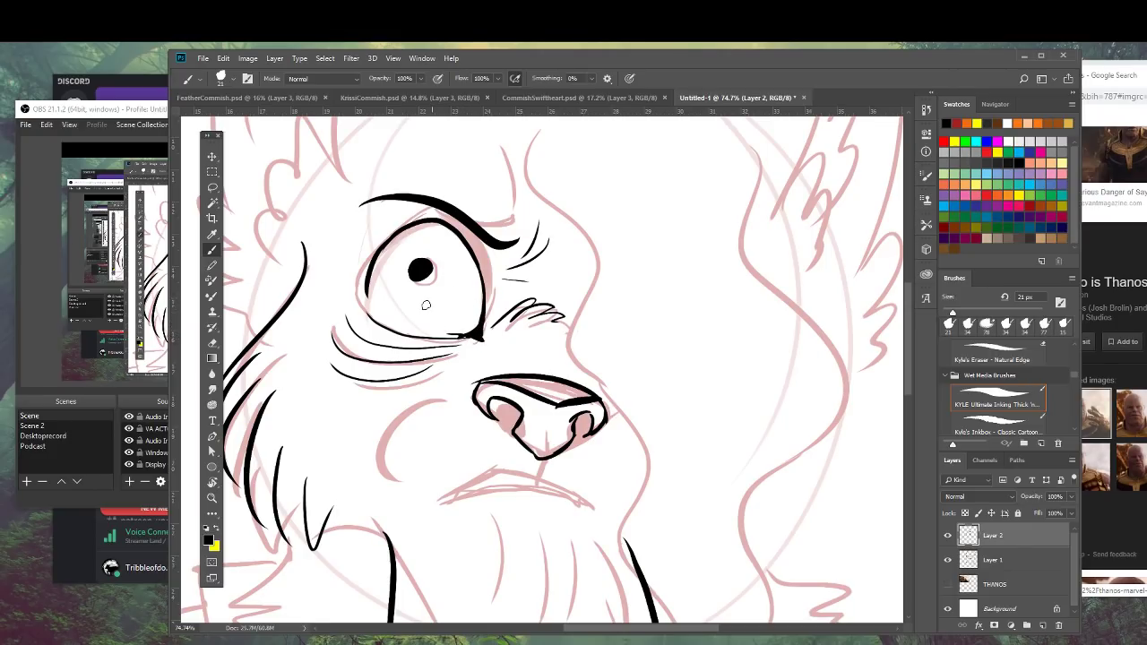
# Add creases above the brow and beside the nose, then fill the left nostril and nose top with black.
pyautogui.moveTo(498, 162)
pyautogui.mouseDown()
pyautogui.moveTo(527, 209)
pyautogui.moveTo(520, 183)
pyautogui.mouseUp()
pyautogui.moveTo(484, 339); pyautogui.dragTo(475, 371)
pyautogui.moveTo(586, 440); pyautogui.dragTo(582, 352)
pyautogui.moveTo(491, 316)
pyautogui.mouseDown()
pyautogui.moveTo(508, 321)
pyautogui.moveTo(508, 339)
pyautogui.mouseUp()
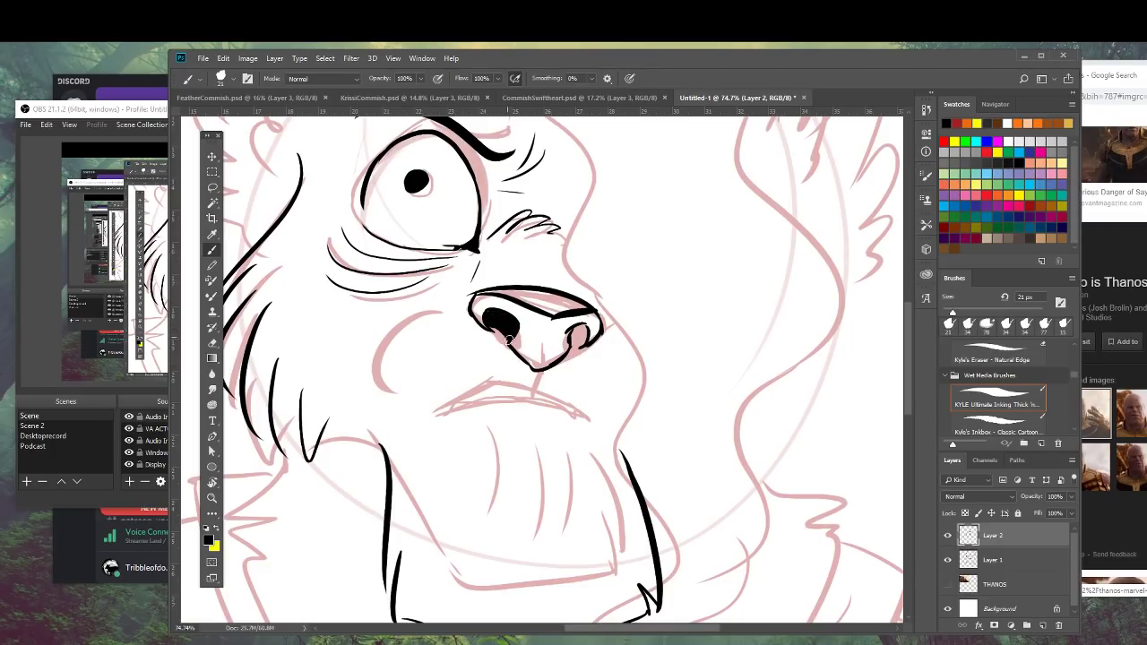
pyautogui.moveTo(484, 288)
pyautogui.mouseDown()
pyautogui.moveTo(570, 306)
pyautogui.moveTo(553, 314)
pyautogui.moveTo(581, 310)
pyautogui.mouseUp()
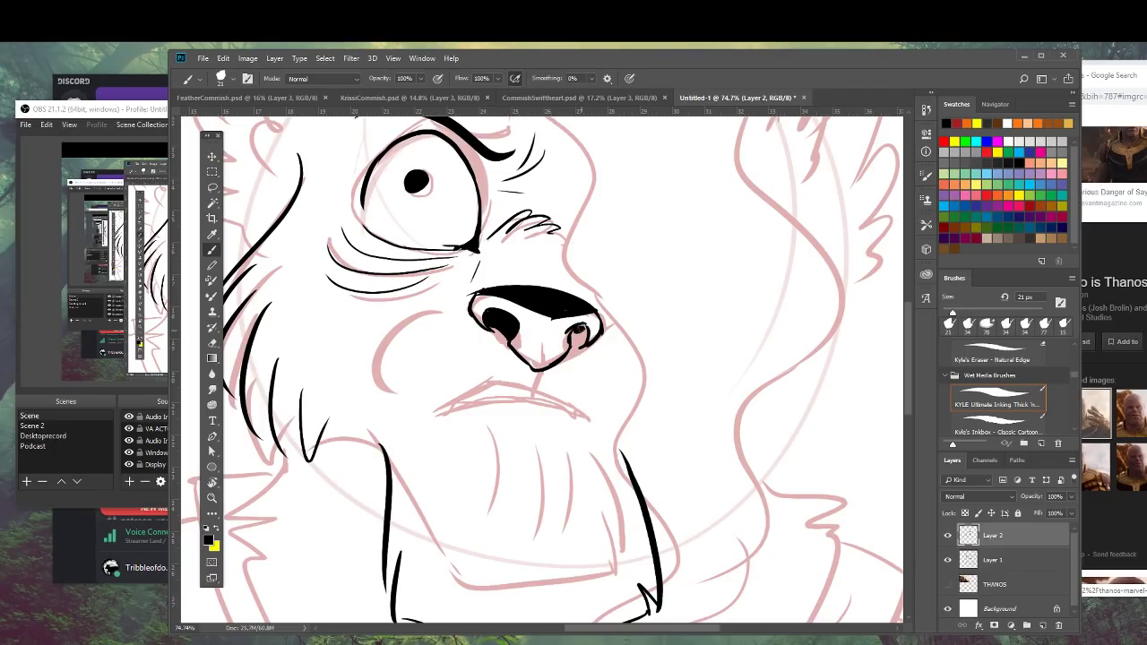
# Fill the right nostril, ink the line down to the lip, and ink the frowning mouth with exposed teeth.
pyautogui.moveTo(578, 331)
pyautogui.mouseDown()
pyautogui.moveTo(587, 342)
pyautogui.moveTo(534, 391)
pyautogui.mouseUp()
pyautogui.moveTo(579, 419)
pyautogui.mouseDown()
pyautogui.moveTo(440, 413)
pyautogui.moveTo(580, 421)
pyautogui.mouseUp()
pyautogui.hotkey('ctrl', 'z')
pyautogui.moveTo(533, 392)
pyautogui.mouseDown()
pyautogui.moveTo(434, 412)
pyautogui.moveTo(578, 417)
pyautogui.mouseUp()
pyautogui.moveTo(451, 386); pyautogui.dragTo(539, 394)
pyautogui.moveTo(441, 409)
pyautogui.mouseDown()
pyautogui.moveTo(552, 399)
pyautogui.moveTo(529, 400)
pyautogui.moveTo(568, 415)
pyautogui.mouseUp()
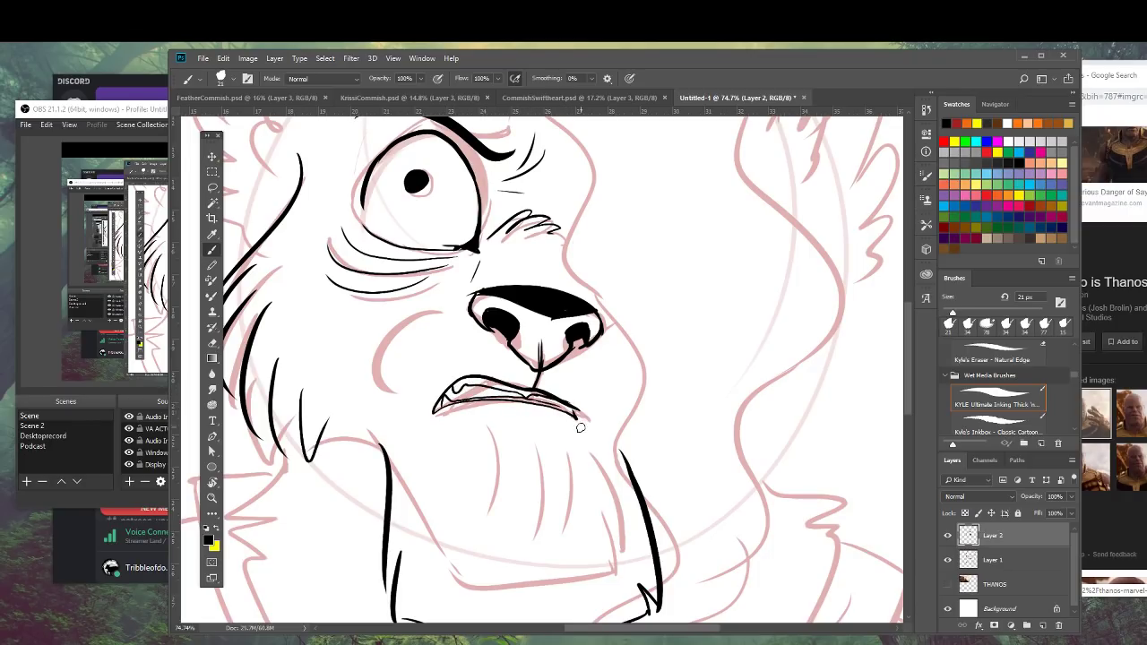
# Ink the curved cheek fold beside the mouth and the vertical ridges on the chin.
pyautogui.moveTo(455, 305)
pyautogui.mouseDown()
pyautogui.moveTo(379, 334)
pyautogui.moveTo(394, 390)
pyautogui.mouseUp()
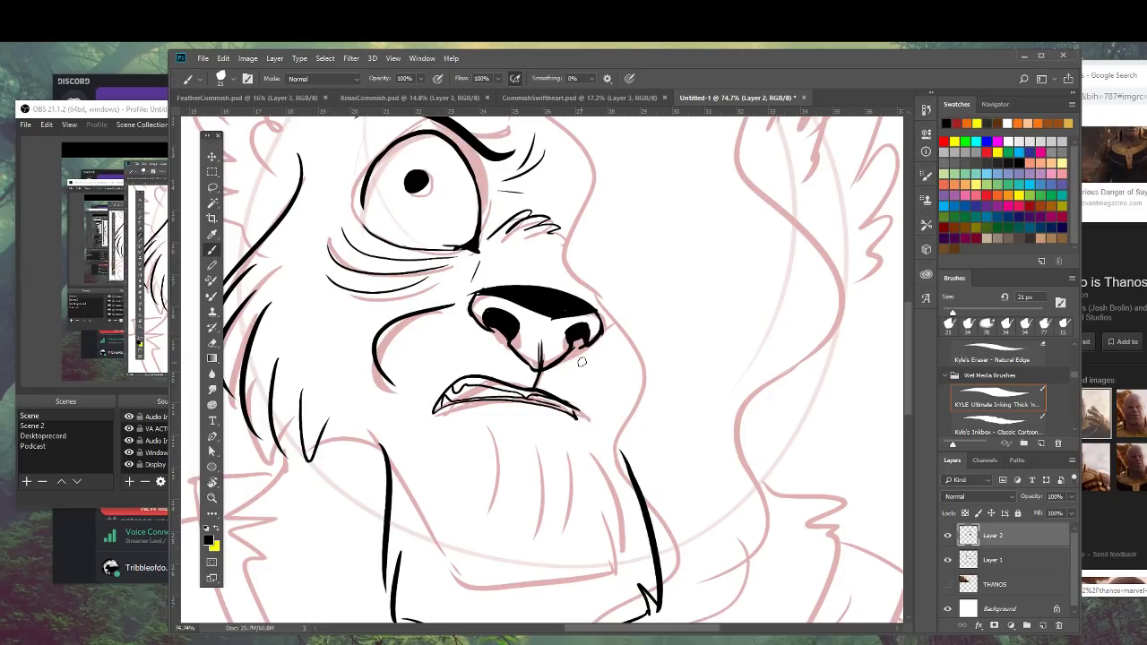
pyautogui.moveTo(565, 474)
pyautogui.mouseDown()
pyautogui.moveTo(505, 451)
pyautogui.moveTo(556, 526)
pyautogui.moveTo(576, 525)
pyautogui.mouseUp()
pyautogui.scroll(4, 634, 392)
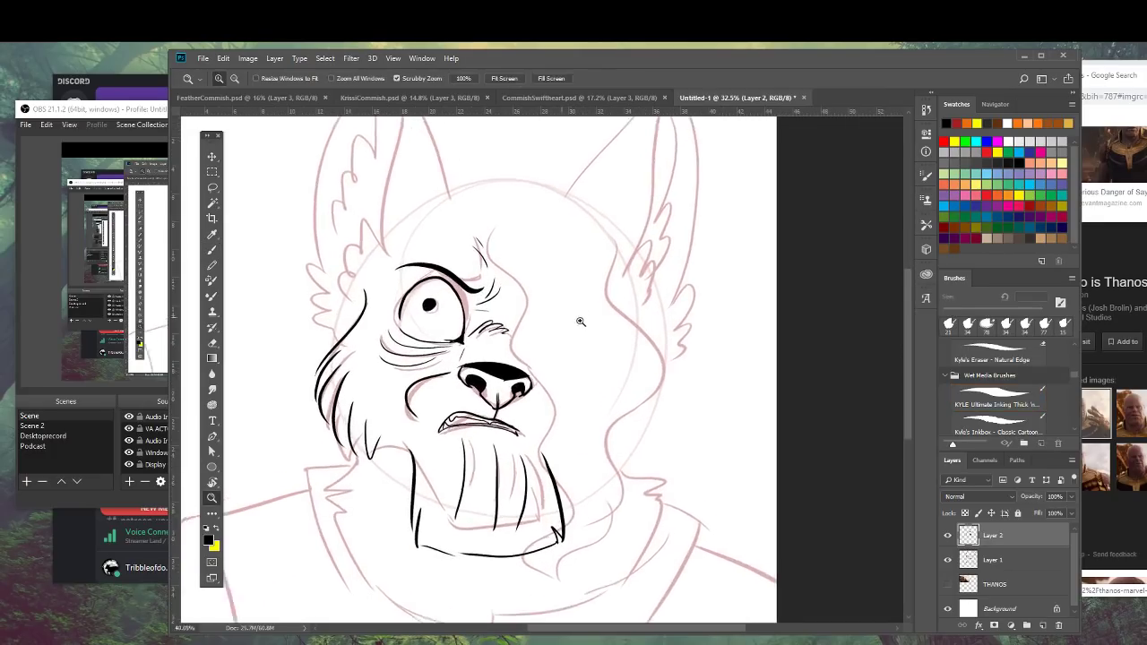
# Ink the wavy inner hair line from forehead past the nose, and redraw the outer wavy hair line further out.
pyautogui.moveTo(472, 178)
pyautogui.mouseDown()
pyautogui.moveTo(453, 198)
pyautogui.moveTo(518, 289)
pyautogui.moveTo(498, 366)
pyautogui.moveTo(548, 452)
pyautogui.mouseUp()
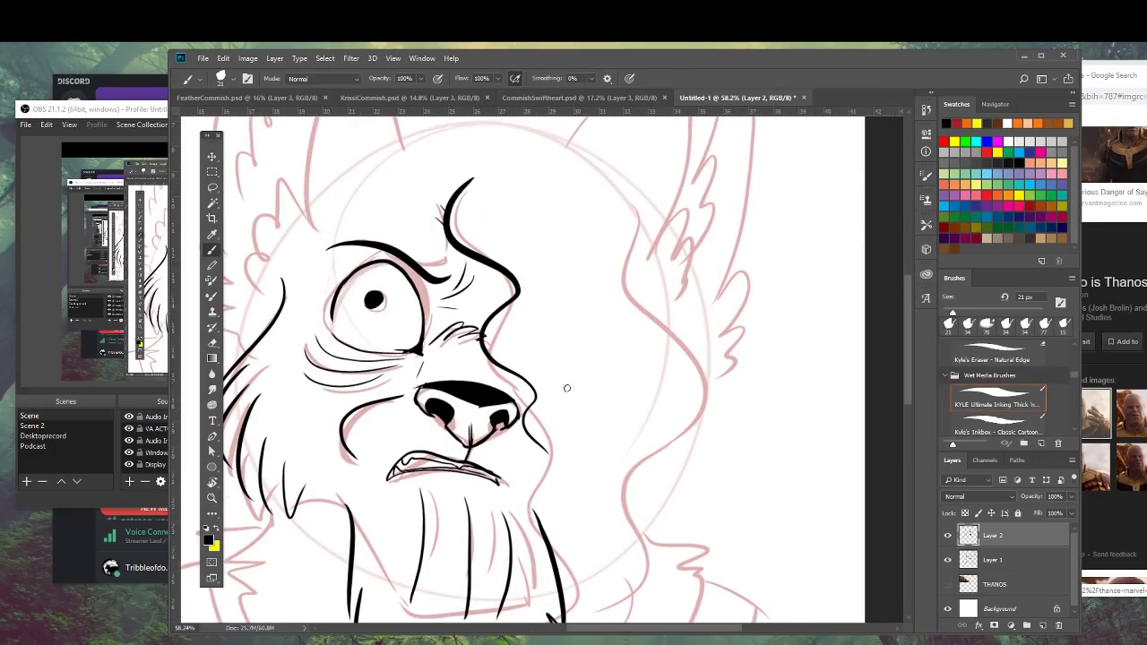
pyautogui.moveTo(588, 168)
pyautogui.mouseDown()
pyautogui.moveTo(706, 358)
pyautogui.moveTo(657, 472)
pyautogui.mouseUp()
pyautogui.moveTo(674, 453); pyautogui.dragTo(647, 360)
pyautogui.hotkey('ctrl', 'z')
pyautogui.moveTo(573, 157)
pyautogui.mouseDown()
pyautogui.moveTo(590, 273)
pyautogui.moveTo(585, 250)
pyautogui.mouseUp()
pyautogui.moveTo(574, 172)
pyautogui.mouseDown()
pyautogui.moveTo(601, 194)
pyautogui.moveTo(704, 417)
pyautogui.moveTo(685, 547)
pyautogui.mouseUp()
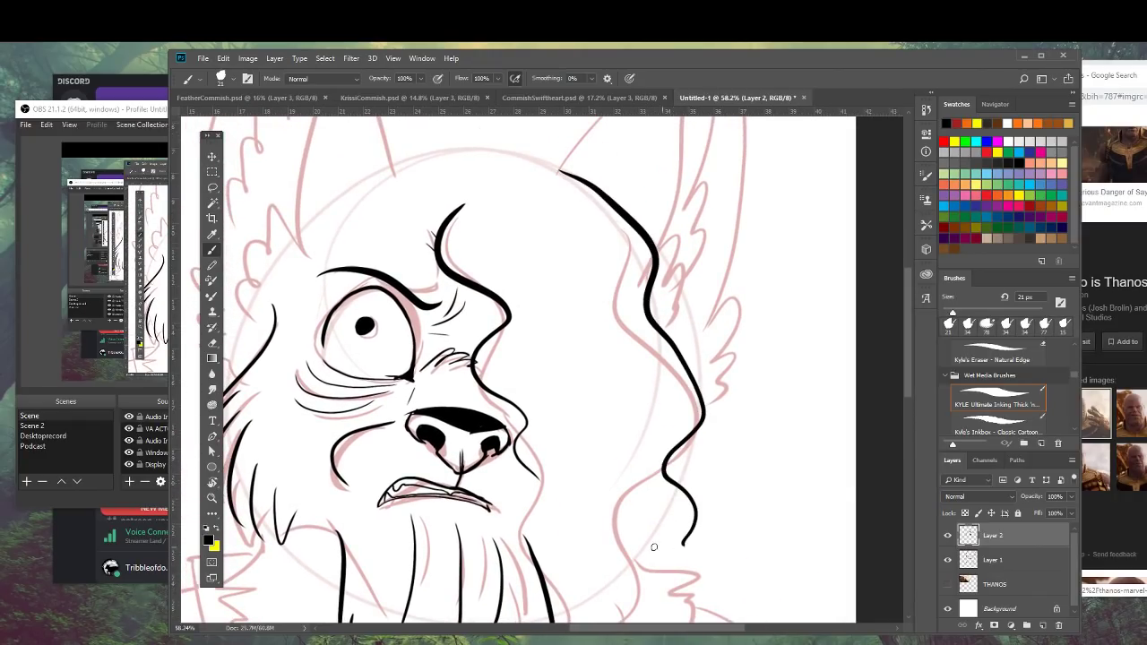
pyautogui.moveTo(582, 496); pyautogui.dragTo(550, 350)
pyautogui.moveTo(495, 305)
pyautogui.mouseDown()
pyautogui.moveTo(556, 450)
pyautogui.moveTo(554, 486)
pyautogui.mouseUp()
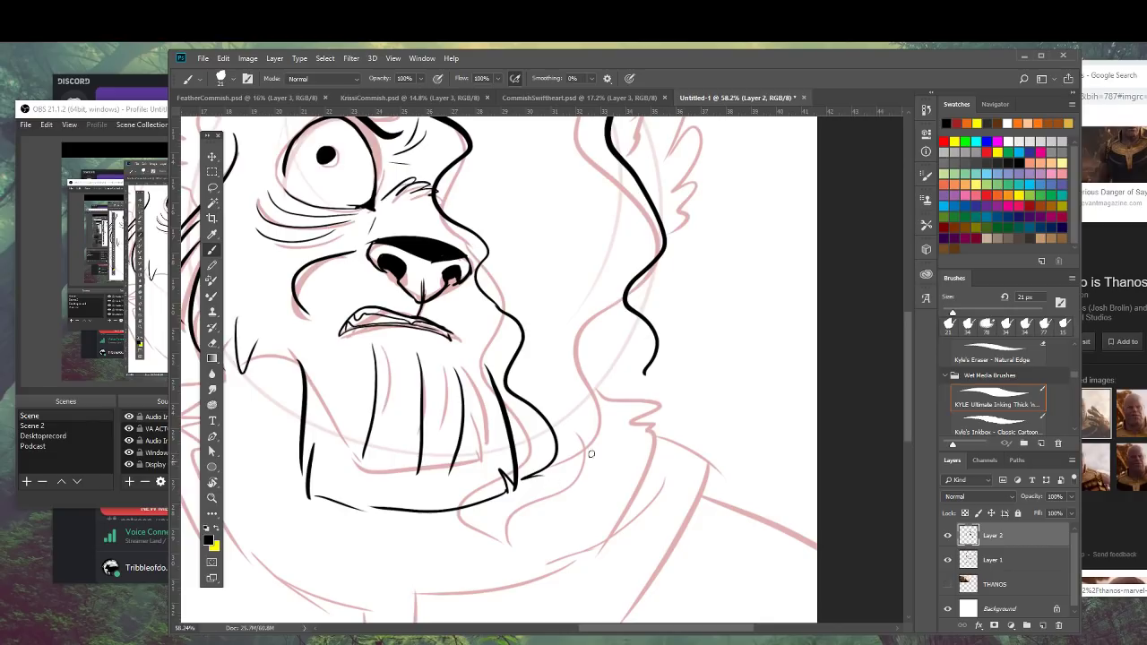
pyautogui.hotkey('ctrl', 'z')
pyautogui.moveTo(494, 305)
pyautogui.mouseDown()
pyautogui.moveTo(532, 332)
pyautogui.moveTo(533, 420)
pyautogui.moveTo(552, 487)
pyautogui.moveTo(533, 516)
pyautogui.mouseUp()
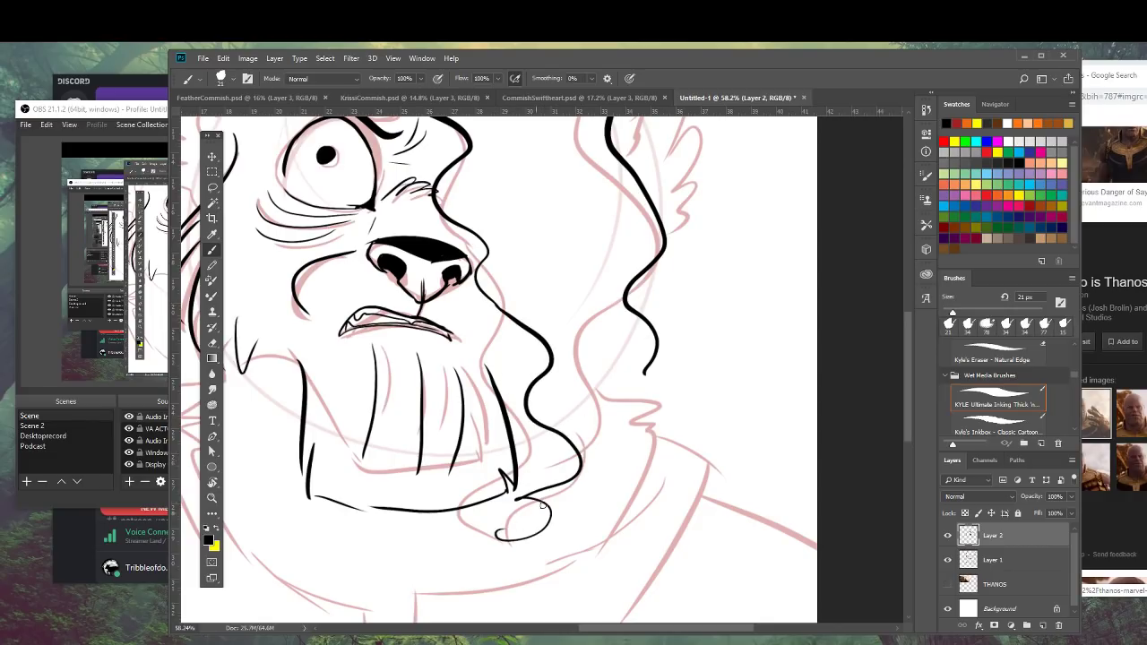
pyautogui.hotkey('ctrl', 'z')
pyautogui.moveTo(500, 308)
pyautogui.mouseDown()
pyautogui.moveTo(567, 466)
pyautogui.moveTo(520, 486)
pyautogui.moveTo(553, 496)
pyautogui.mouseUp()
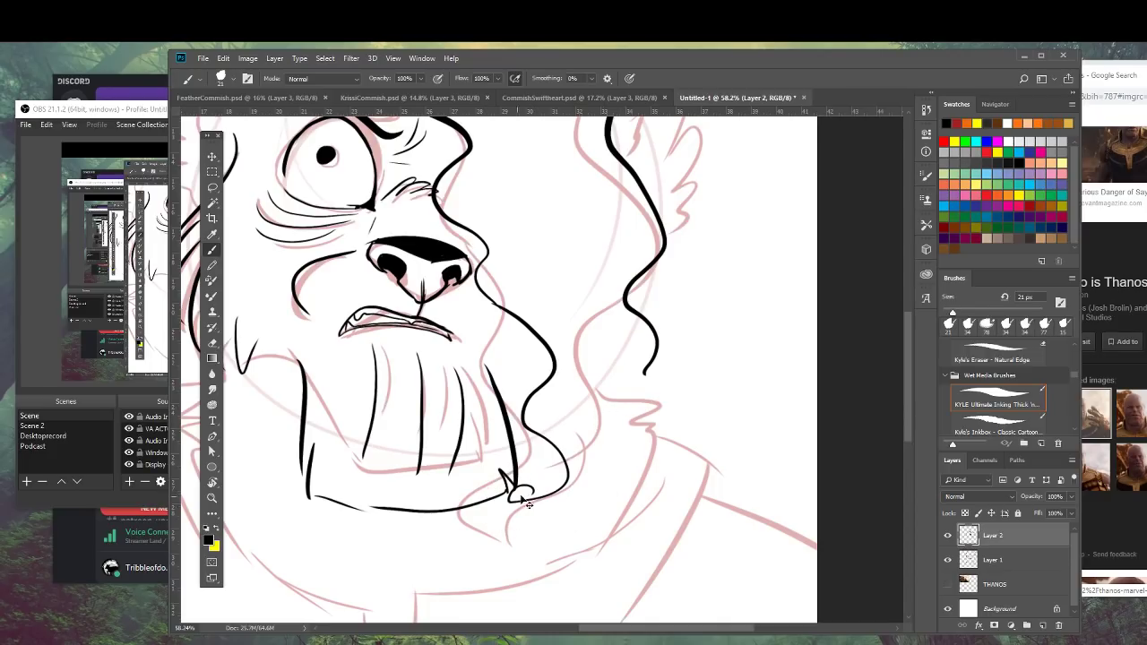
pyautogui.hotkey('ctrl', 'z')
# Ink the wavy hair lock down to a curled tip below the chin, and add short inner strand lines.
pyautogui.moveTo(496, 307)
pyautogui.mouseDown()
pyautogui.moveTo(537, 405)
pyautogui.moveTo(548, 506)
pyautogui.moveTo(505, 522)
pyautogui.moveTo(555, 532)
pyautogui.moveTo(645, 367)
pyautogui.mouseUp()
pyautogui.hotkey('ctrl', 'z')
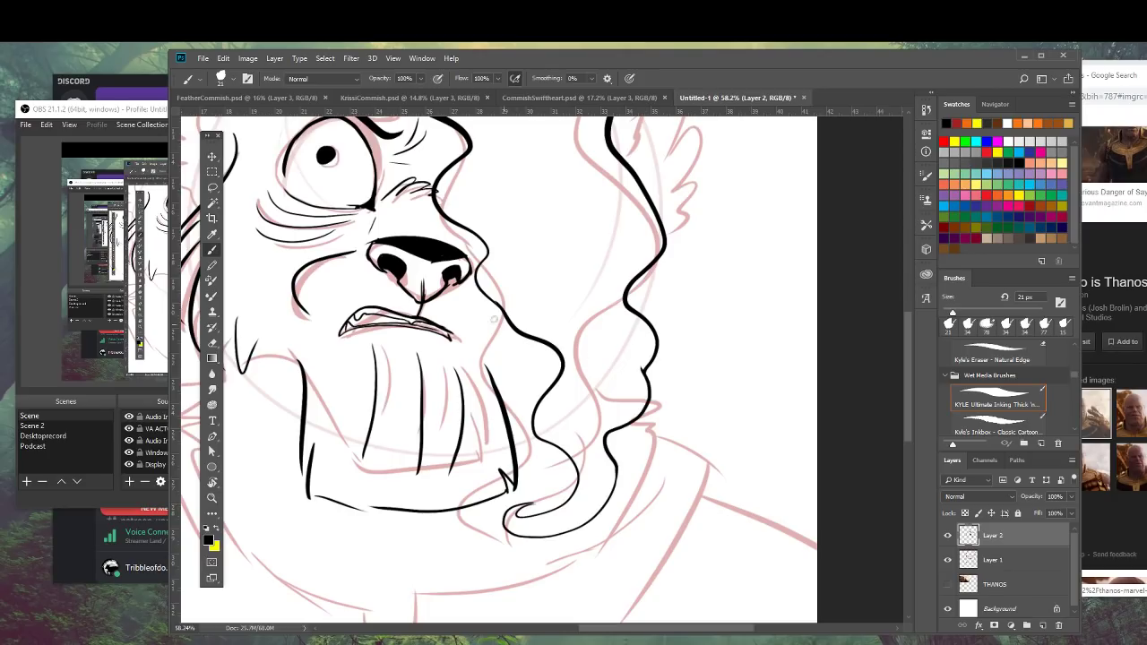
pyautogui.moveTo(484, 363); pyautogui.dragTo(525, 354)
pyautogui.hotkey('ctrl', 'z')
pyautogui.moveTo(508, 315); pyautogui.dragTo(476, 356)
pyautogui.moveTo(629, 288)
pyautogui.mouseDown()
pyautogui.moveTo(600, 400)
pyautogui.moveTo(577, 423)
pyautogui.moveTo(597, 457)
pyautogui.mouseUp()
pyautogui.hotkey('ctrl', 'z')
pyautogui.moveTo(588, 410); pyautogui.dragTo(592, 449)
pyautogui.hotkey('ctrl', 'z')
# Ink a small spiral curl of hair on the forehead above the brow, redrawing it until the shape fits.
pyautogui.moveTo(326, 213); pyautogui.dragTo(438, 274)
pyautogui.moveTo(484, 231); pyautogui.dragTo(408, 254)
pyautogui.hotkey('ctrl', 'z')
pyautogui.moveTo(479, 233)
pyautogui.mouseDown()
pyautogui.moveTo(412, 279)
pyautogui.moveTo(463, 221)
pyautogui.moveTo(478, 228)
pyautogui.moveTo(413, 263)
pyautogui.moveTo(444, 236)
pyautogui.moveTo(488, 234)
pyautogui.moveTo(425, 254)
pyautogui.mouseUp()
pyautogui.hotkey('ctrl', 'z')
pyautogui.hotkey('ctrl', 'z')
pyautogui.hotkey('ctrl', 'z')
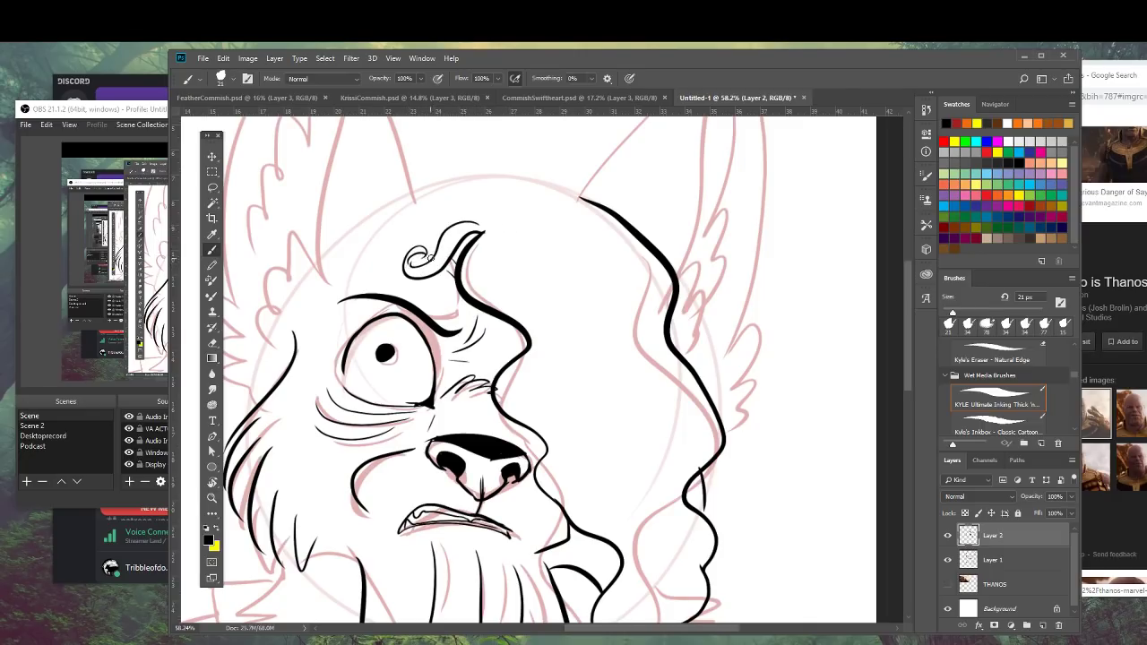
# Ink the neck fur, rounded neckline and central chest notch, followed by the right collar edge and right shoulder.
pyautogui.press('z')
pyautogui.moveTo(572, 268); pyautogui.dragTo(503, 260)
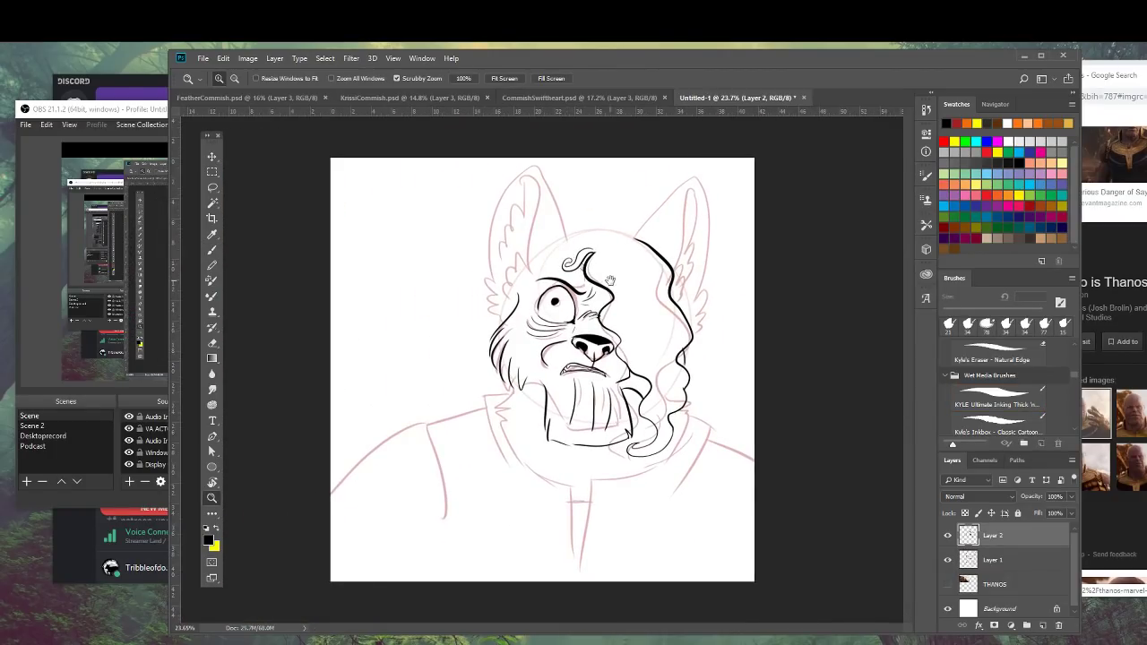
pyautogui.moveTo(573, 286); pyautogui.dragTo(602, 347)
pyautogui.press('b')
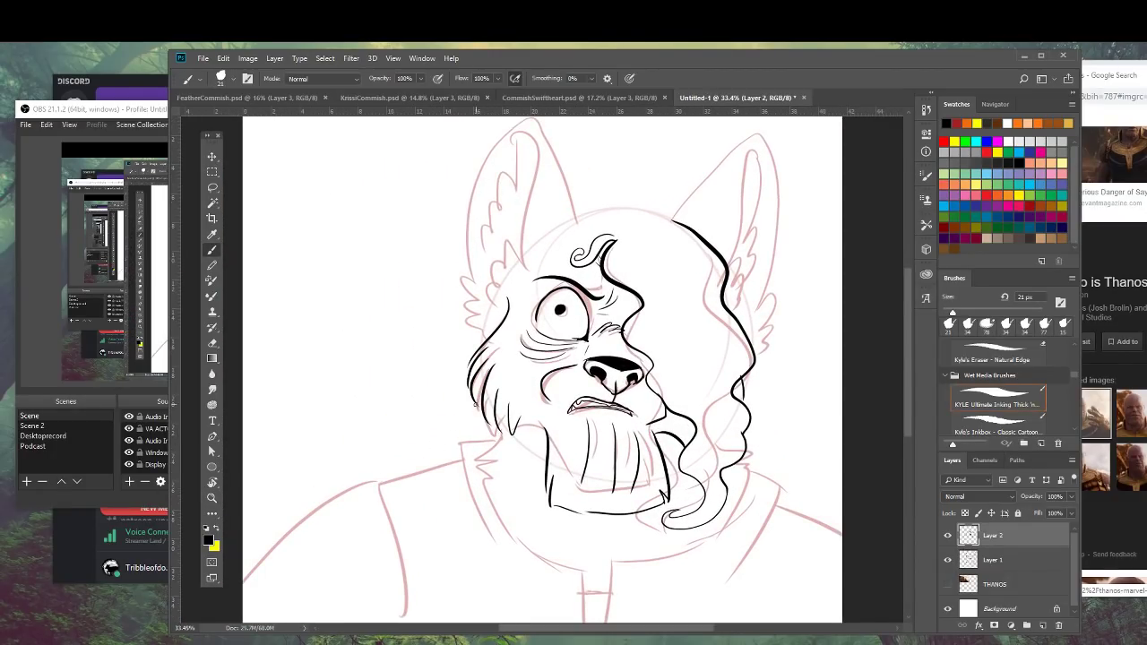
pyautogui.moveTo(492, 422)
pyautogui.mouseDown()
pyautogui.moveTo(484, 452)
pyautogui.moveTo(519, 536)
pyautogui.moveTo(578, 563)
pyautogui.moveTo(592, 621)
pyautogui.moveTo(612, 562)
pyautogui.moveTo(625, 597)
pyautogui.moveTo(622, 562)
pyautogui.moveTo(769, 469)
pyautogui.moveTo(709, 547)
pyautogui.moveTo(756, 458)
pyautogui.mouseUp()
pyautogui.press('e')
pyautogui.moveTo(751, 517); pyautogui.dragTo(727, 548)
pyautogui.press('b')
pyautogui.moveTo(751, 462)
pyautogui.mouseDown()
pyautogui.moveTo(781, 518)
pyautogui.moveTo(735, 567)
pyautogui.mouseUp()
pyautogui.moveTo(774, 502); pyautogui.dragTo(843, 531)
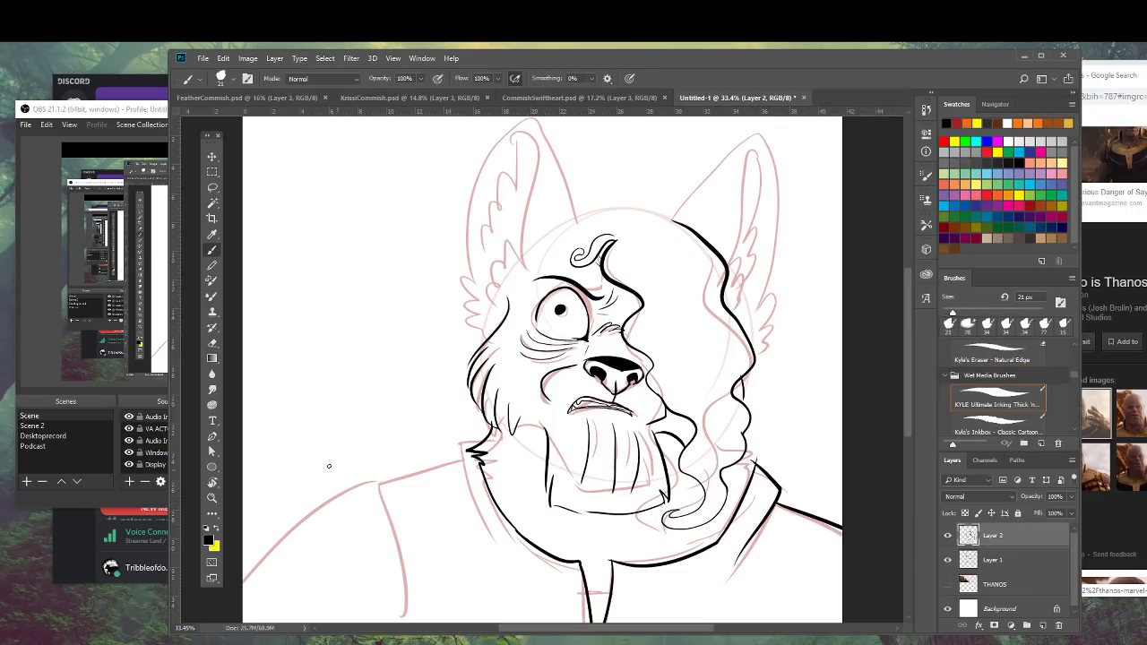
# Ink the left collar edge, the shoulder strap with its curved armhole seam, and the outer left shoulder.
pyautogui.moveTo(455, 446); pyautogui.dragTo(489, 529)
pyautogui.moveTo(455, 461)
pyautogui.mouseDown()
pyautogui.moveTo(369, 484)
pyautogui.moveTo(404, 622)
pyautogui.mouseUp()
pyautogui.moveTo(513, 545); pyautogui.dragTo(506, 447)
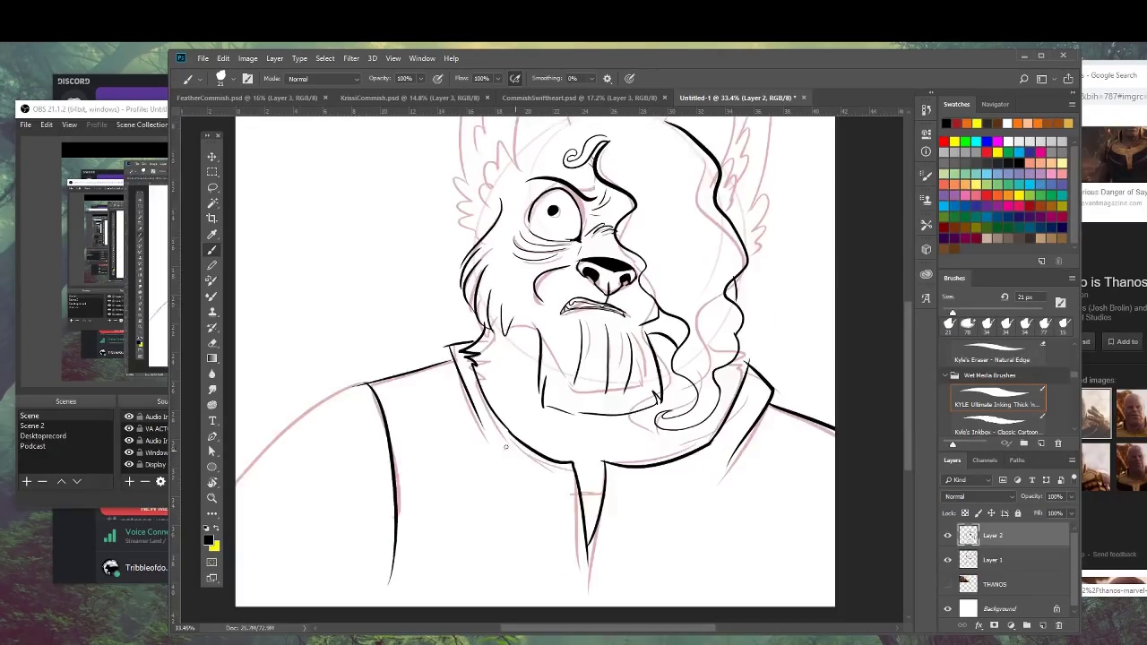
pyautogui.scroll(-3, 505, 446)
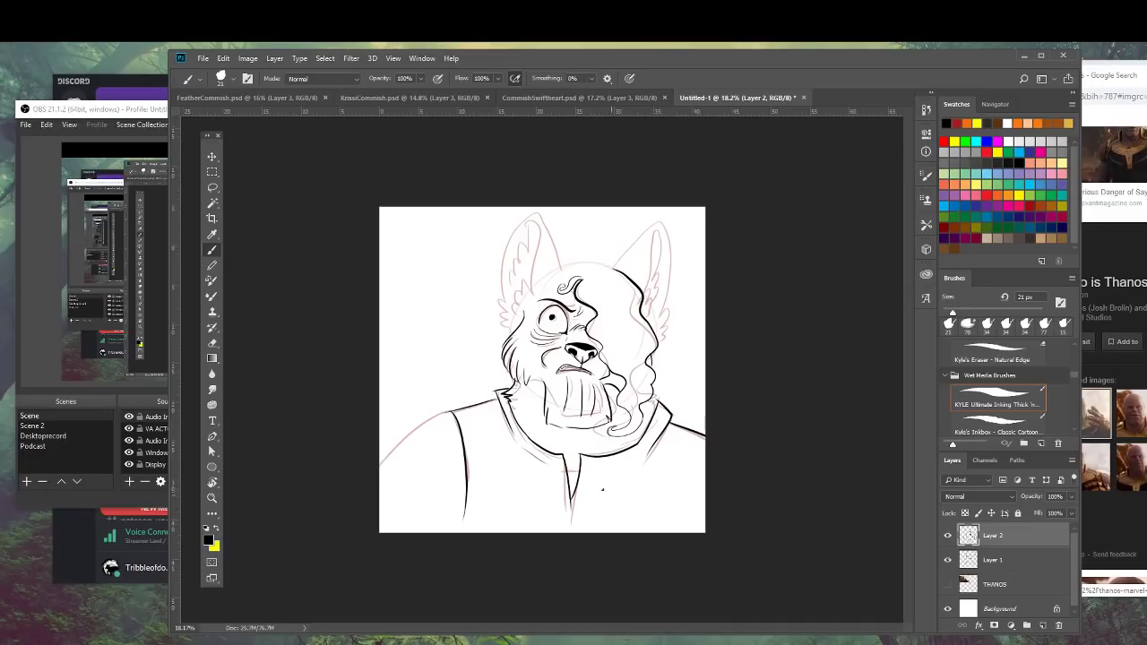
pyautogui.moveTo(611, 472); pyautogui.dragTo(599, 522)
pyautogui.moveTo(439, 402); pyautogui.dragTo(379, 438)
# Ink the top of the head as a thick curve from the outer hair line across to the left ear.
pyautogui.press('z')
pyautogui.moveTo(630, 300); pyautogui.dragTo(656, 325)
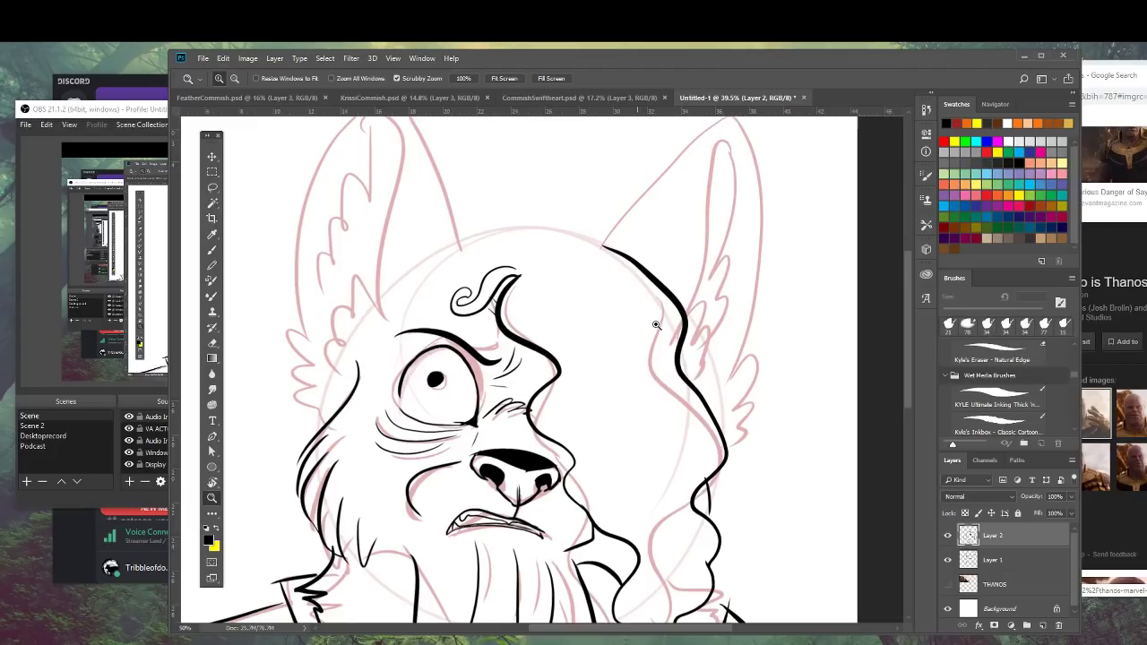
pyautogui.press('b')
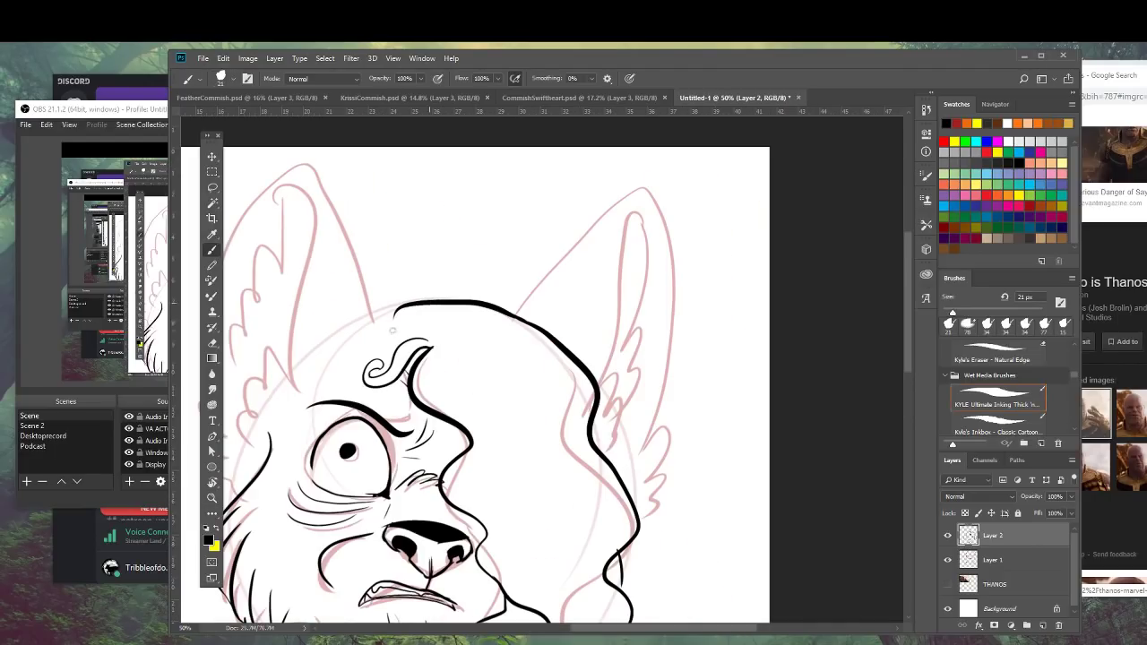
pyautogui.moveTo(524, 323)
pyautogui.mouseDown()
pyautogui.moveTo(400, 304)
pyautogui.moveTo(351, 329)
pyautogui.mouseUp()
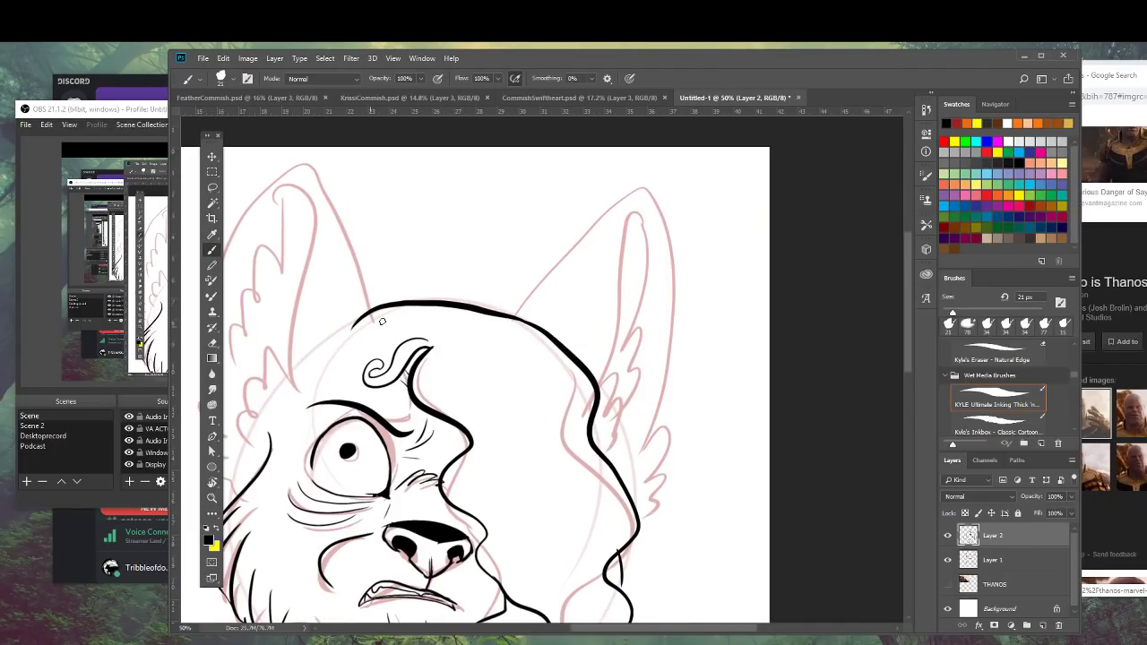
# Ink the right ear's pointed outline with tufts at its base, followed by the jagged inner-ear fur.
pyautogui.moveTo(502, 312)
pyautogui.mouseDown()
pyautogui.moveTo(557, 271)
pyautogui.moveTo(645, 418)
pyautogui.mouseUp()
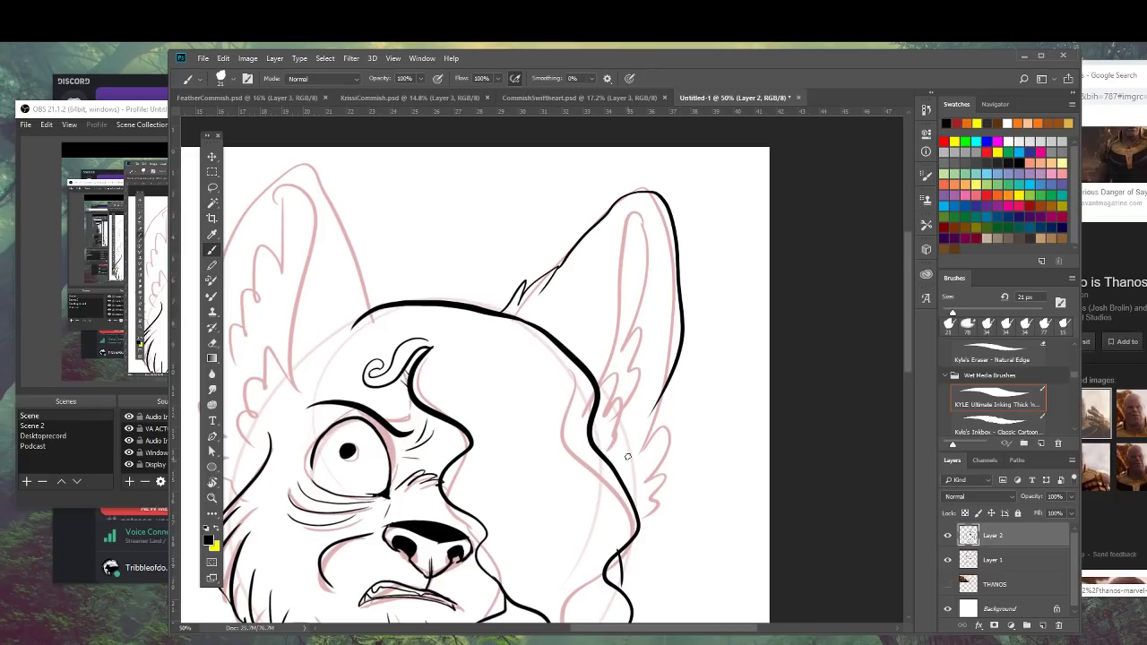
pyautogui.moveTo(674, 373); pyautogui.dragTo(638, 524)
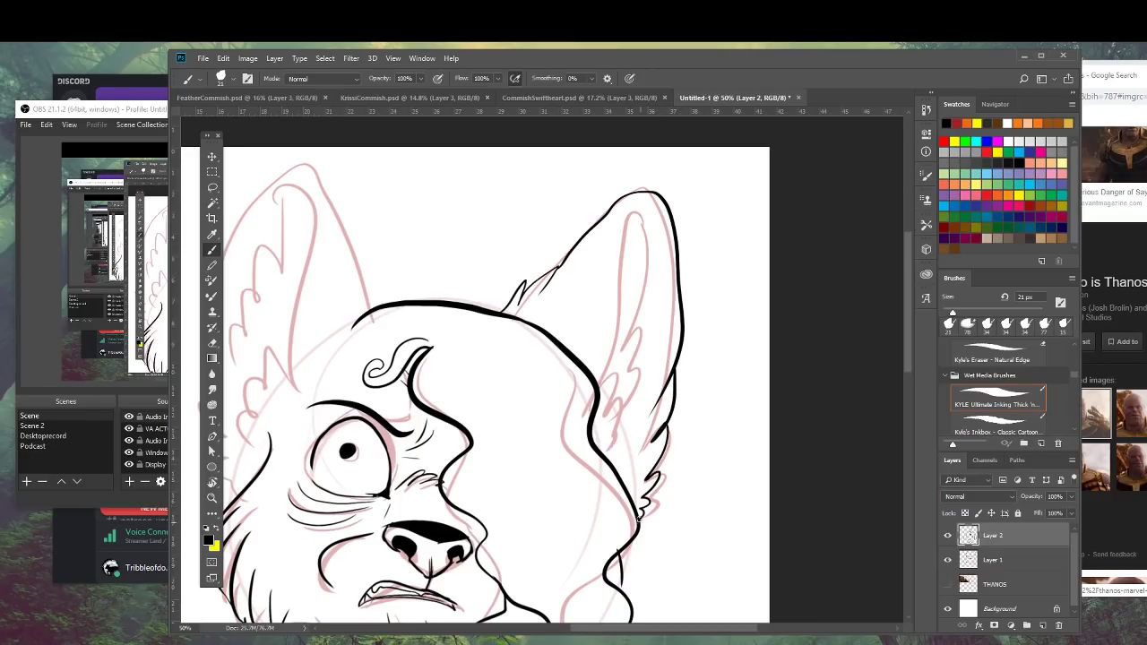
pyautogui.moveTo(658, 223)
pyautogui.mouseDown()
pyautogui.moveTo(617, 396)
pyautogui.moveTo(581, 325)
pyautogui.moveTo(598, 353)
pyautogui.mouseUp()
pyautogui.moveTo(590, 334); pyautogui.dragTo(611, 235)
pyautogui.moveTo(616, 267)
pyautogui.mouseDown()
pyautogui.moveTo(613, 232)
pyautogui.moveTo(661, 304)
pyautogui.moveTo(626, 478)
pyautogui.mouseUp()
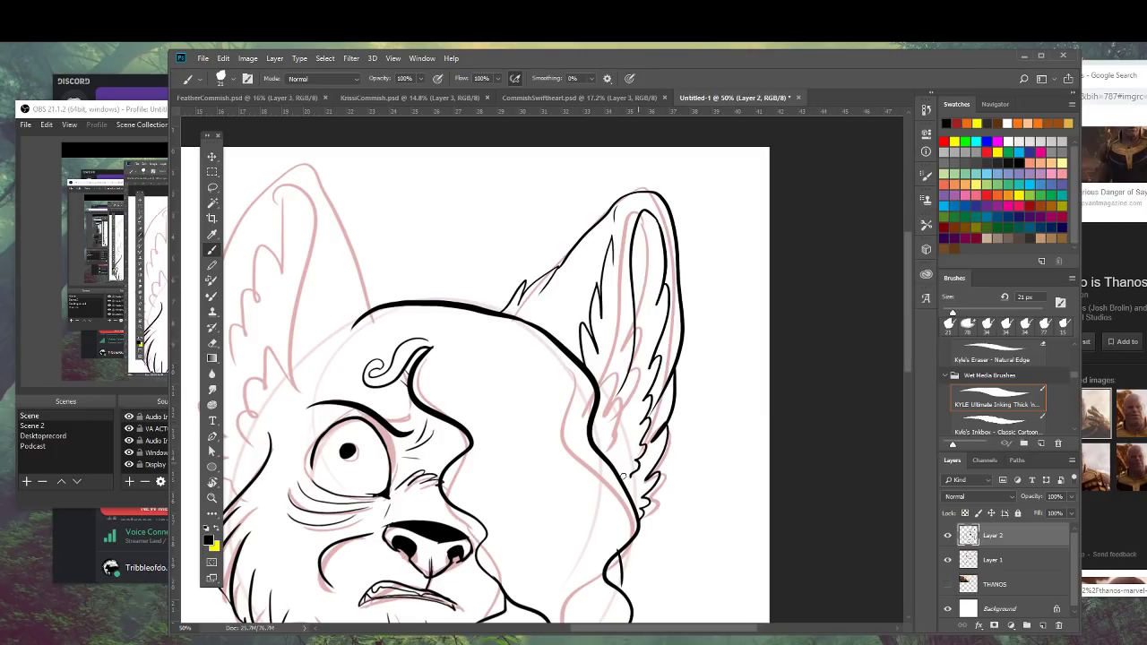
pyautogui.moveTo(621, 391)
pyautogui.mouseDown()
pyautogui.moveTo(640, 358)
pyautogui.moveTo(620, 480)
pyautogui.mouseUp()
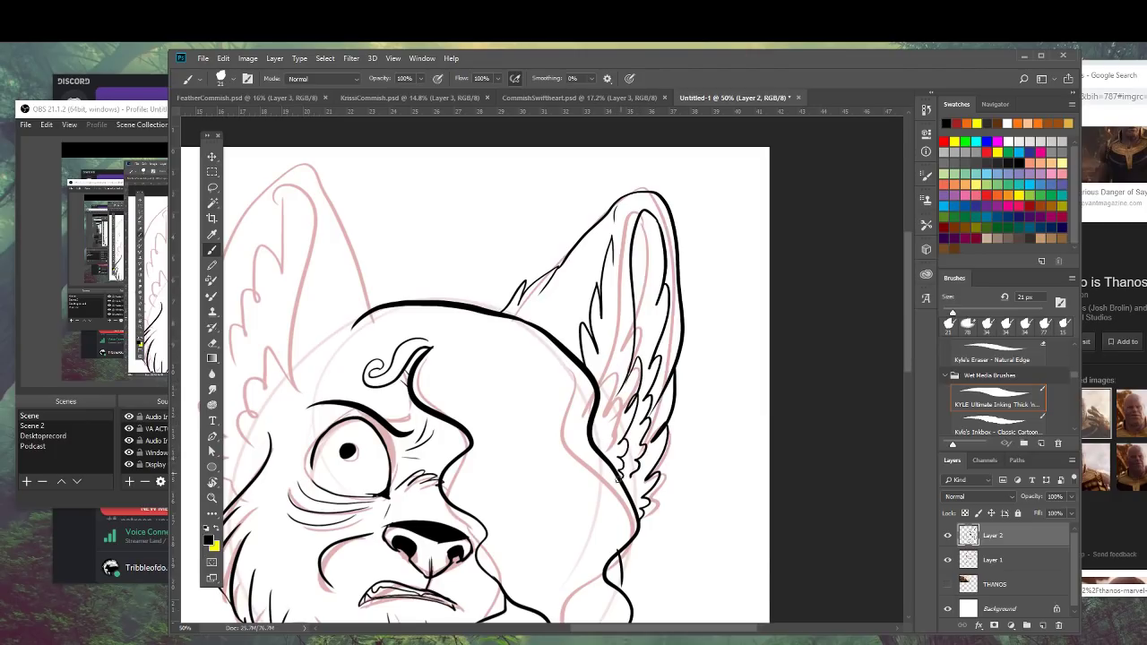
# Ink the left ear's outline and outer fur tufts, followed by the inner ear edge and its curly fur.
pyautogui.moveTo(552, 400); pyautogui.dragTo(744, 310)
pyautogui.moveTo(573, 231)
pyautogui.mouseDown()
pyautogui.moveTo(608, 321)
pyautogui.moveTo(652, 288)
pyautogui.moveTo(610, 208)
pyautogui.moveTo(503, 275)
pyautogui.moveTo(495, 438)
pyautogui.moveTo(517, 505)
pyautogui.mouseUp()
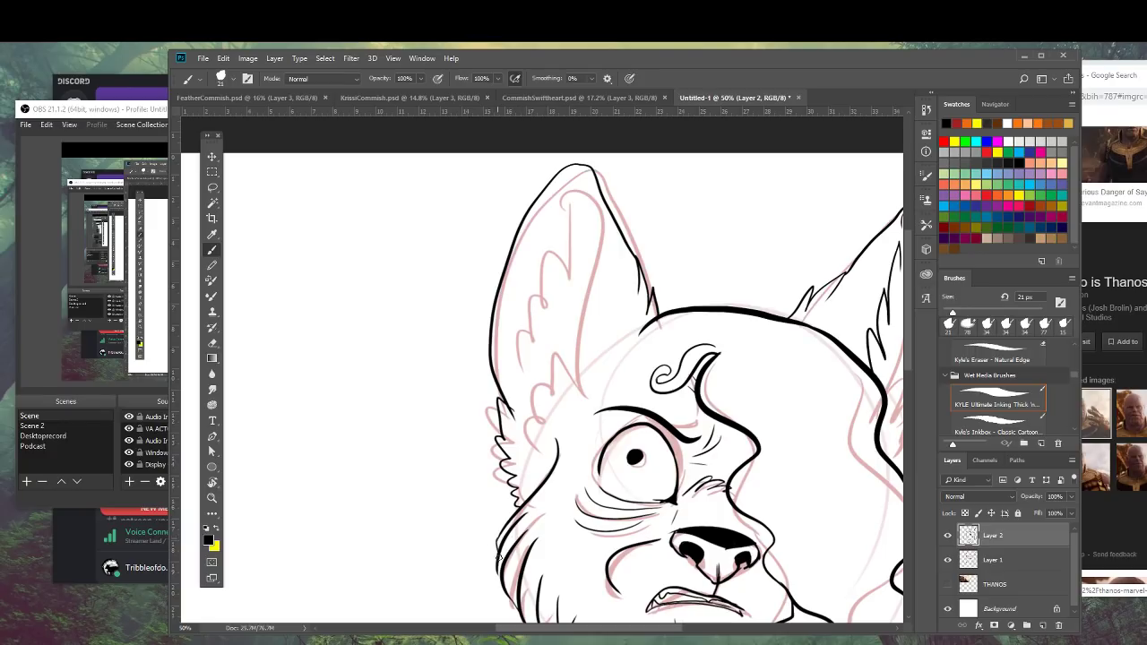
pyautogui.moveTo(563, 199); pyautogui.dragTo(554, 456)
pyautogui.moveTo(562, 202)
pyautogui.mouseDown()
pyautogui.moveTo(536, 284)
pyautogui.moveTo(546, 449)
pyautogui.mouseUp()
pyautogui.moveTo(553, 269)
pyautogui.mouseDown()
pyautogui.moveTo(541, 375)
pyautogui.moveTo(607, 334)
pyautogui.mouseUp()
pyautogui.moveTo(591, 361)
pyautogui.mouseDown()
pyautogui.moveTo(598, 290)
pyautogui.moveTo(588, 344)
pyautogui.mouseUp()
pyautogui.moveTo(596, 205); pyautogui.dragTo(600, 278)
pyautogui.moveTo(691, 338); pyautogui.dragTo(518, 354)
# Hide the red sketch on Layer 1 and add a new layer directly beneath the line art layer.
pyautogui.hotkey('ctrl', '0')
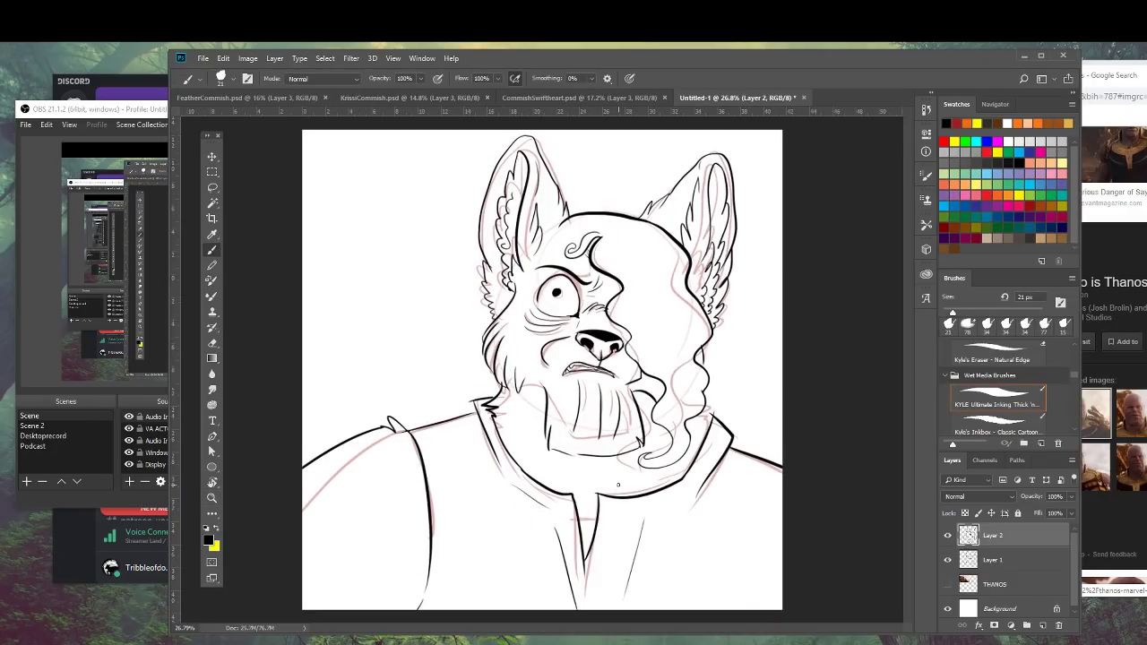
pyautogui.click(947, 560)
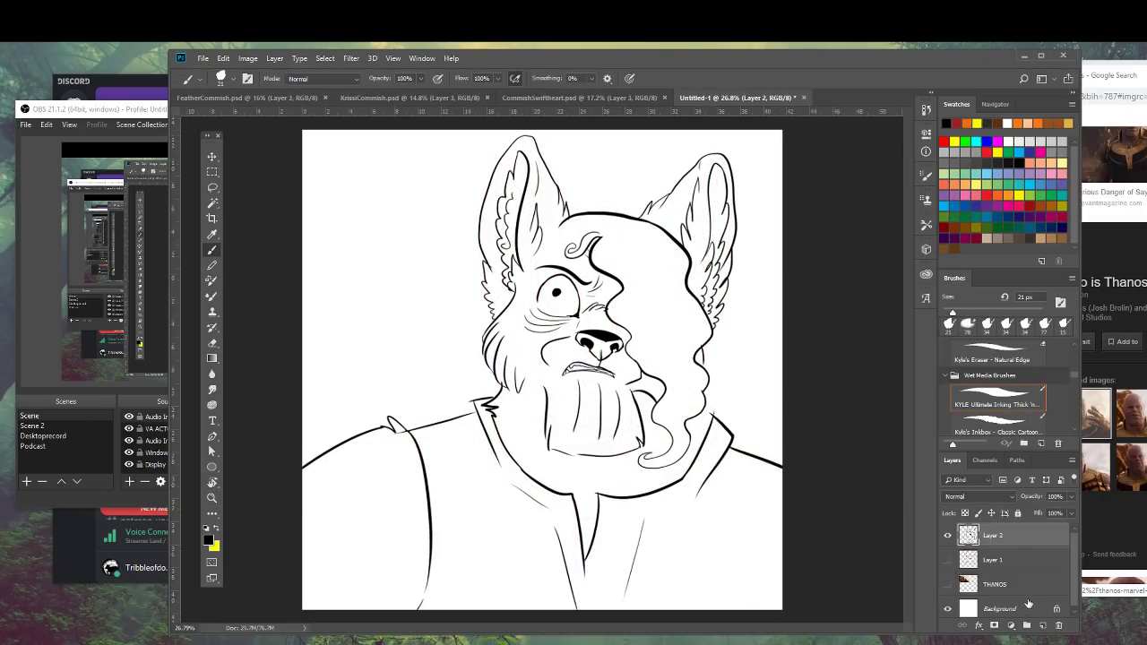
pyautogui.click(1019, 561)
pyautogui.click(1044, 625)
# Choose a pale beige foreground colour and roughly paint the head, ears, neck and chest notch with a 196 px brush.
pyautogui.click(209, 541)
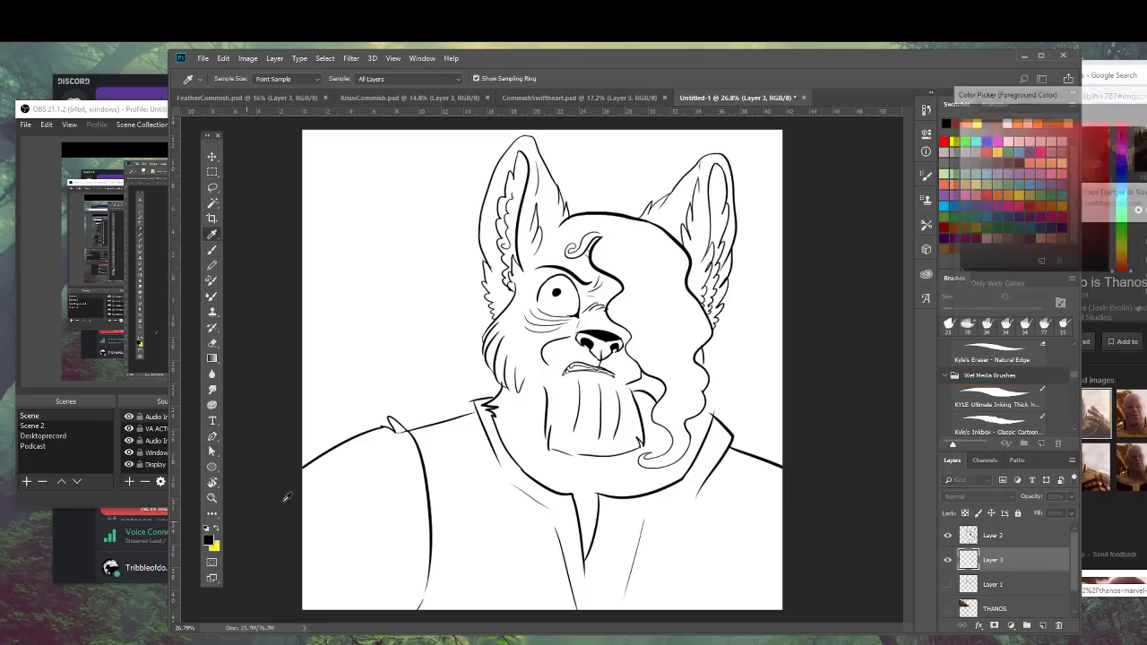
pyautogui.moveTo(1026, 192); pyautogui.dragTo(995, 132)
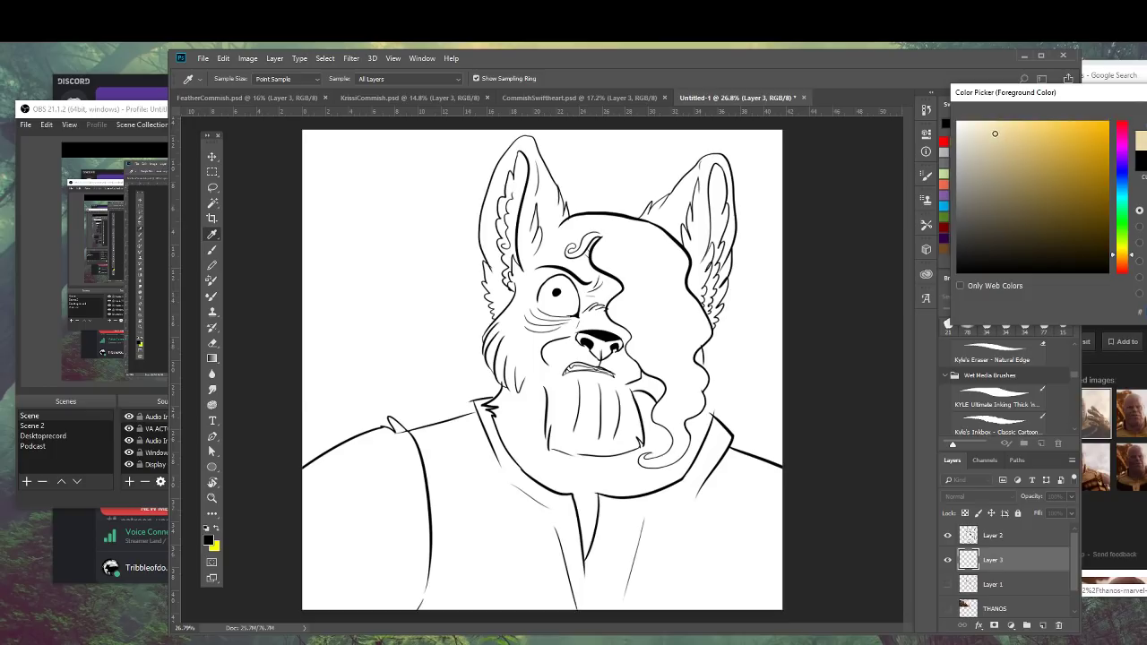
pyautogui.press('Return')
pyautogui.rightClick(531, 286)
pyautogui.click(624, 319)
pyautogui.moveTo(550, 144)
pyautogui.mouseDown()
pyautogui.moveTo(479, 179)
pyautogui.moveTo(555, 156)
pyautogui.moveTo(640, 180)
pyautogui.moveTo(661, 159)
pyautogui.moveTo(631, 261)
pyautogui.moveTo(516, 428)
pyautogui.moveTo(646, 489)
pyautogui.moveTo(703, 394)
pyautogui.moveTo(619, 444)
pyautogui.moveTo(614, 374)
pyautogui.moveTo(538, 375)
pyautogui.moveTo(668, 327)
pyautogui.moveTo(682, 350)
pyautogui.moveTo(715, 314)
pyautogui.moveTo(681, 260)
pyautogui.moveTo(744, 157)
pyautogui.moveTo(708, 166)
pyautogui.mouseUp()
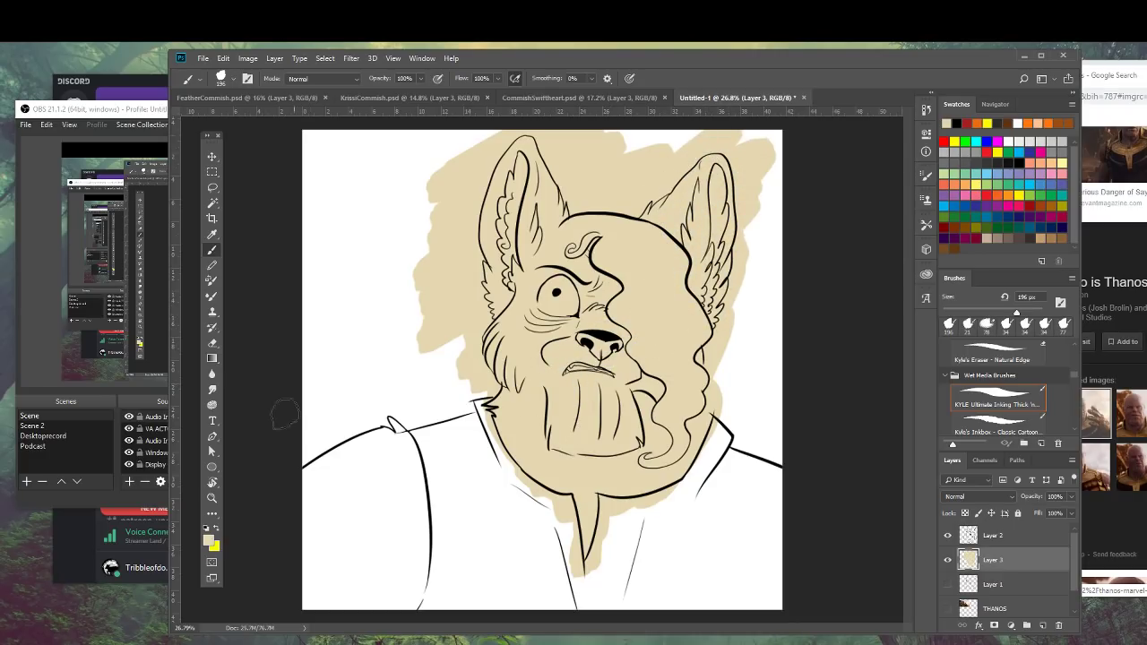
# Set the foreground colour to black and extend the left shoulder line to the collar on Layer 2 with a 21 px brush.
pyautogui.click(209, 540)
pyautogui.moveTo(977, 260); pyautogui.dragTo(908, 292)
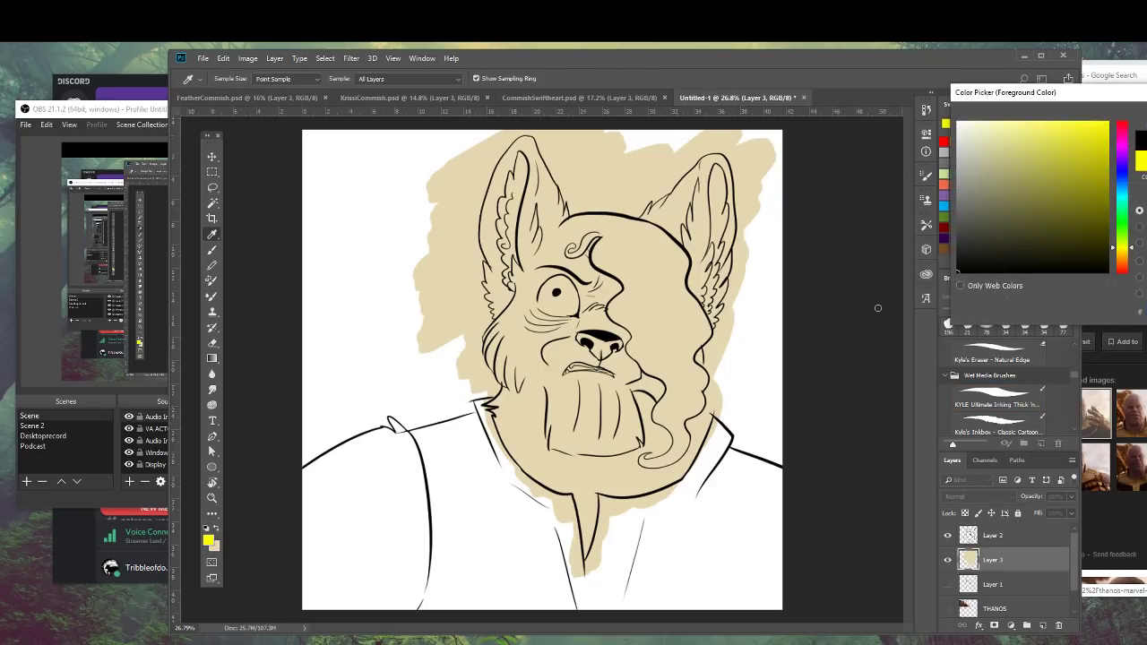
pyautogui.press('Return')
pyautogui.hotkey('ctrl', 'space')
pyautogui.moveTo(458, 419); pyautogui.dragTo(505, 406)
pyautogui.press('b')
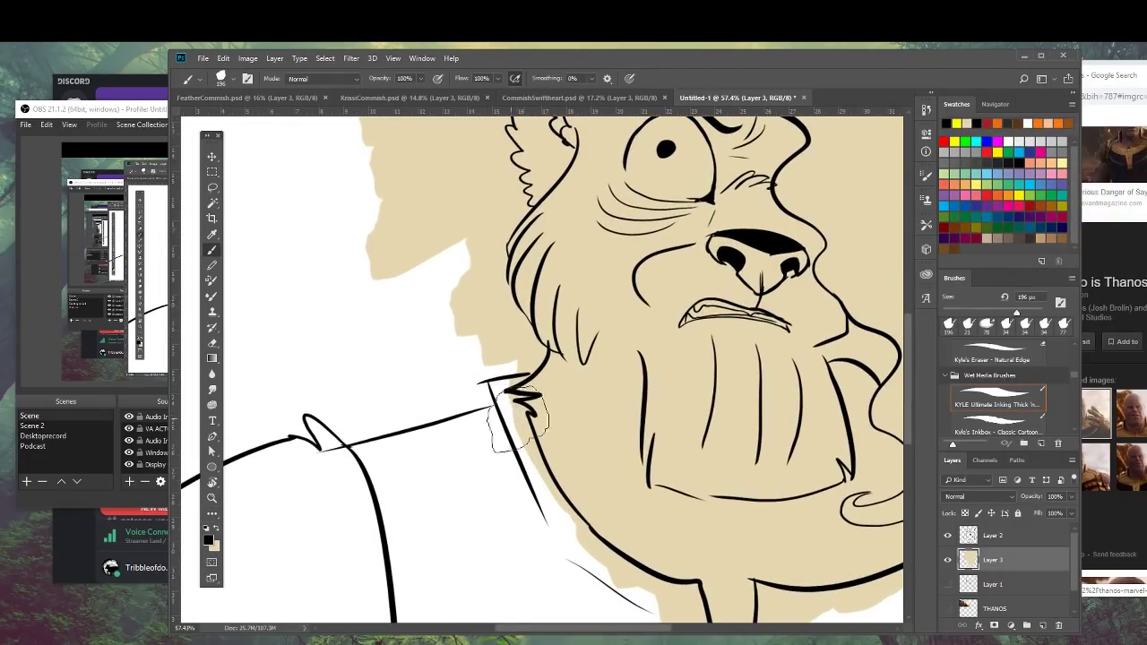
pyautogui.click(993, 535)
pyautogui.rightClick(861, 521)
pyautogui.moveTo(882, 497); pyautogui.dragTo(833, 497)
pyautogui.click(498, 403)
pyautogui.moveTo(495, 406); pyautogui.dragTo(477, 412)
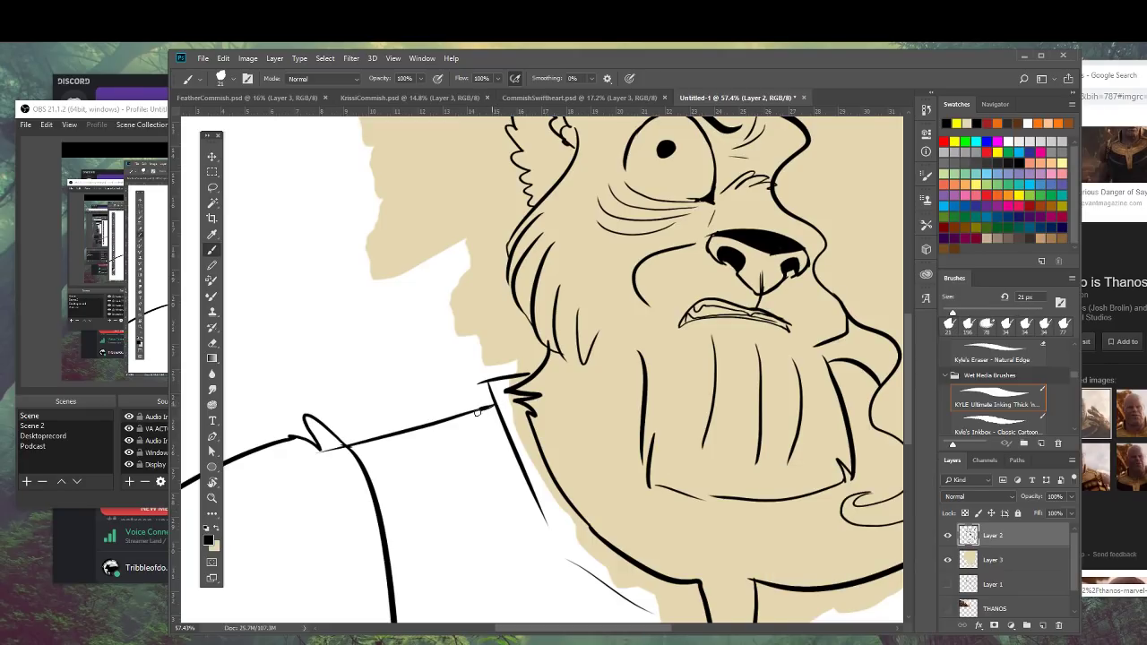
pyautogui.press('z')
pyautogui.moveTo(638, 475); pyautogui.dragTo(520, 477)
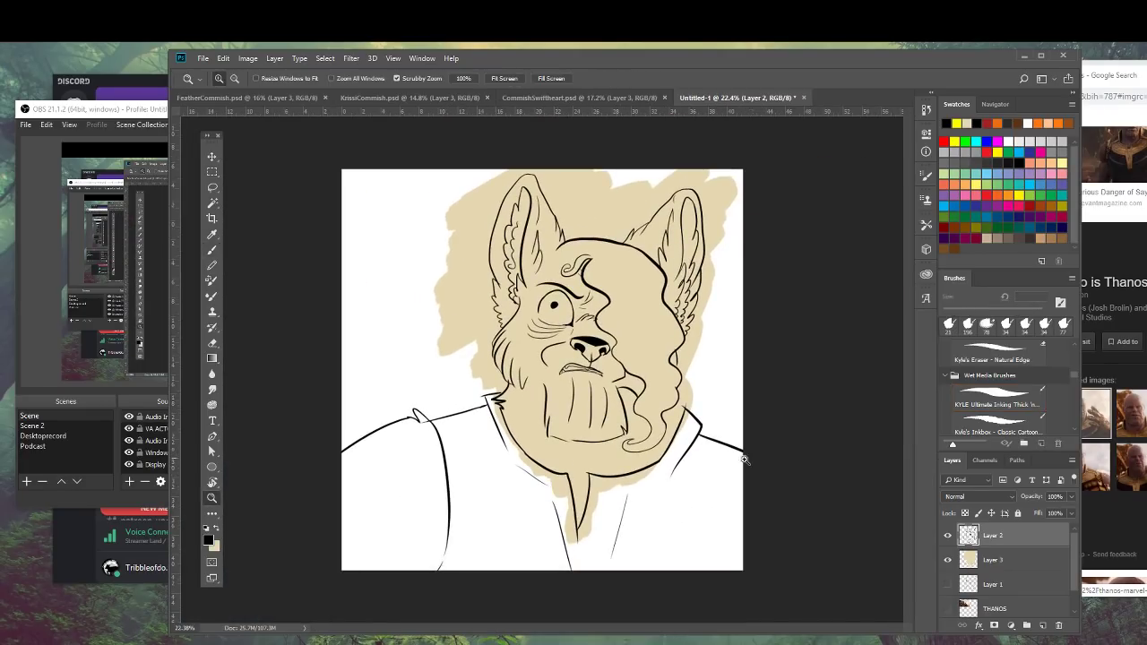
# Ink small fur strands beside the right collar and a pointed fur tuft above the chest notch.
pyautogui.moveTo(595, 455); pyautogui.dragTo(717, 421)
pyautogui.press('b')
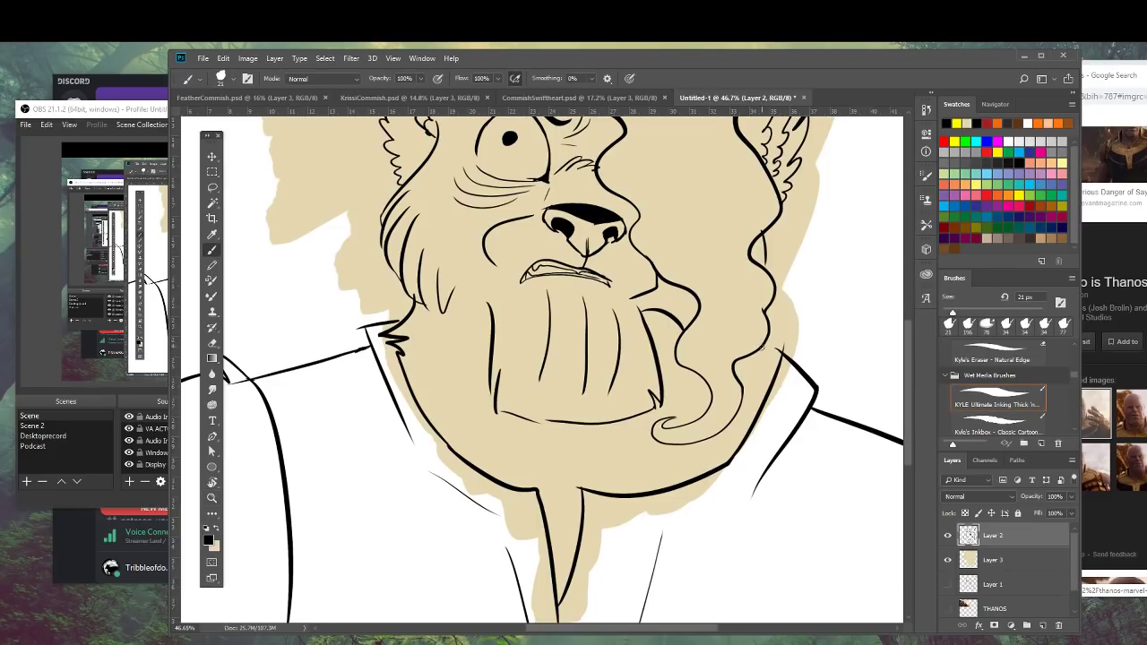
pyautogui.moveTo(776, 349); pyautogui.dragTo(765, 356)
pyautogui.moveTo(532, 453); pyautogui.dragTo(556, 464)
pyautogui.moveTo(540, 462)
pyautogui.mouseDown()
pyautogui.moveTo(560, 474)
pyautogui.moveTo(555, 493)
pyautogui.mouseUp()
pyautogui.moveTo(598, 446); pyautogui.dragTo(583, 457)
pyautogui.moveTo(581, 456); pyautogui.dragTo(569, 482)
pyautogui.press('z')
pyautogui.moveTo(599, 411); pyautogui.dragTo(551, 443)
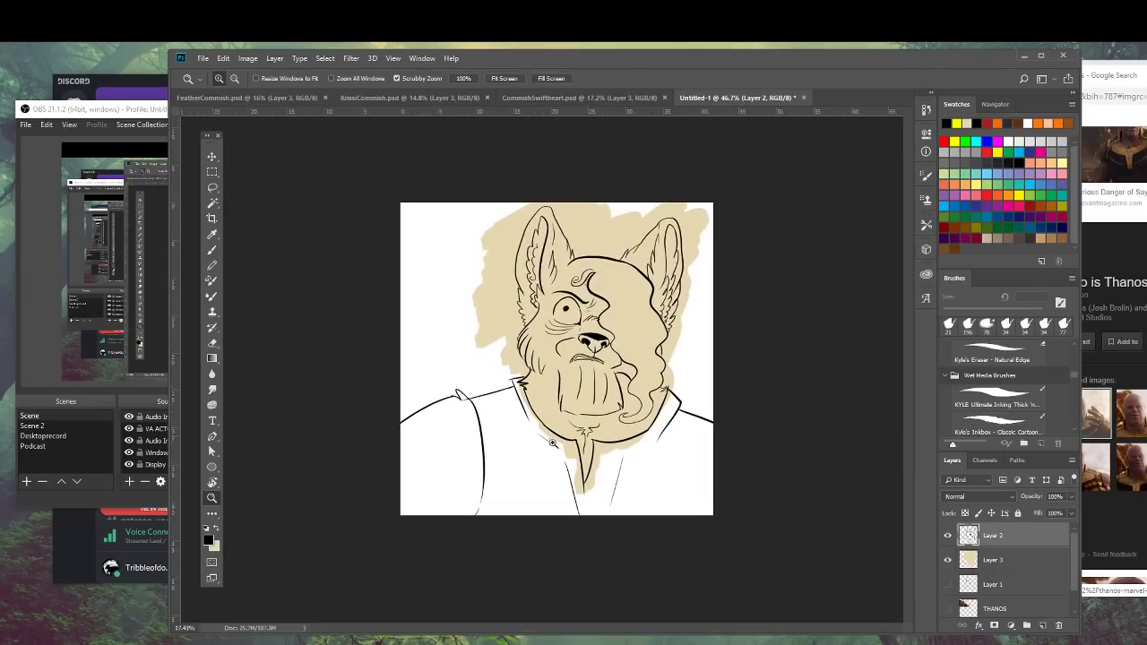
# Fill the open mouth solid black between the lips, leaving the teeth unfilled.
pyautogui.press('b')
pyautogui.press('z')
pyautogui.moveTo(623, 421); pyautogui.dragTo(697, 402)
pyautogui.press('b')
pyautogui.moveTo(465, 233); pyautogui.dragTo(574, 377)
pyautogui.moveTo(568, 338)
pyautogui.mouseDown()
pyautogui.moveTo(586, 340)
pyautogui.moveTo(560, 357)
pyautogui.moveTo(592, 354)
pyautogui.moveTo(690, 396)
pyautogui.moveTo(536, 345)
pyautogui.moveTo(408, 326)
pyautogui.moveTo(327, 345)
pyautogui.moveTo(333, 359)
pyautogui.moveTo(441, 337)
pyautogui.mouseUp()
pyautogui.scroll(3, 543, 337)
pyautogui.moveTo(497, 344)
pyautogui.mouseDown()
pyautogui.moveTo(368, 350)
pyautogui.moveTo(465, 339)
pyautogui.mouseUp()
pyautogui.moveTo(320, 348)
pyautogui.mouseDown()
pyautogui.moveTo(295, 390)
pyautogui.moveTo(301, 373)
pyautogui.mouseUp()
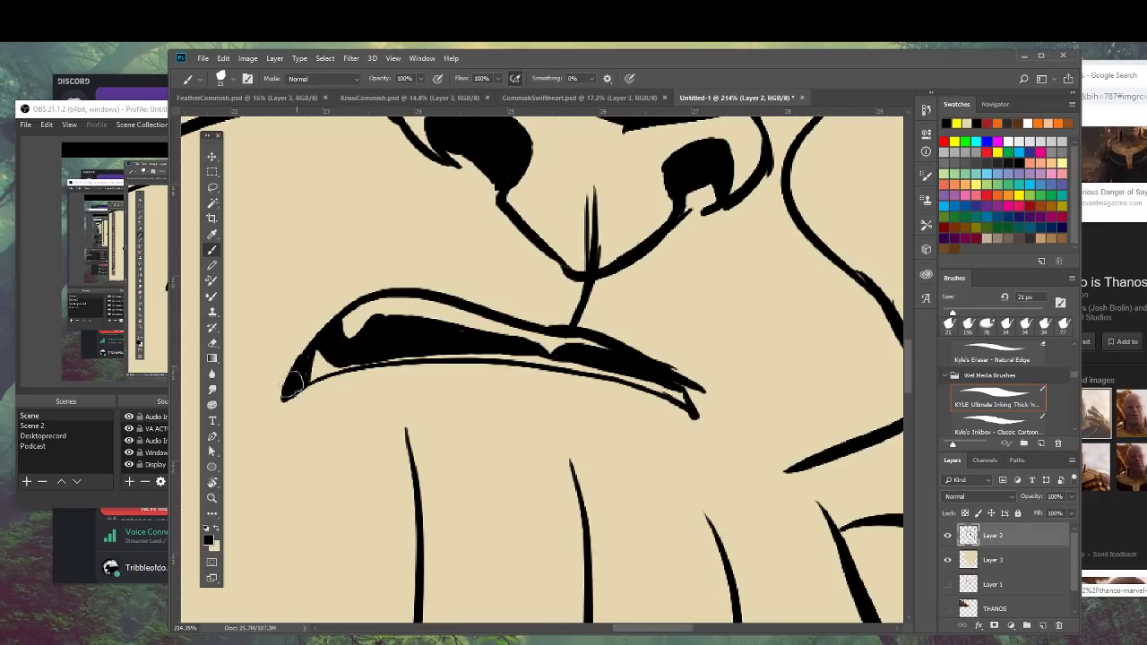
# Ink a thin crease around the left corner of the mouth with a 10 px brush, redrawing it as needed.
pyautogui.scroll(-3, 341, 439)
pyautogui.rightClick(439, 425)
pyautogui.moveTo(504, 462); pyautogui.dragTo(505, 462)
pyautogui.moveTo(321, 397); pyautogui.dragTo(369, 415)
pyautogui.hotkey('ctrl', 'z')
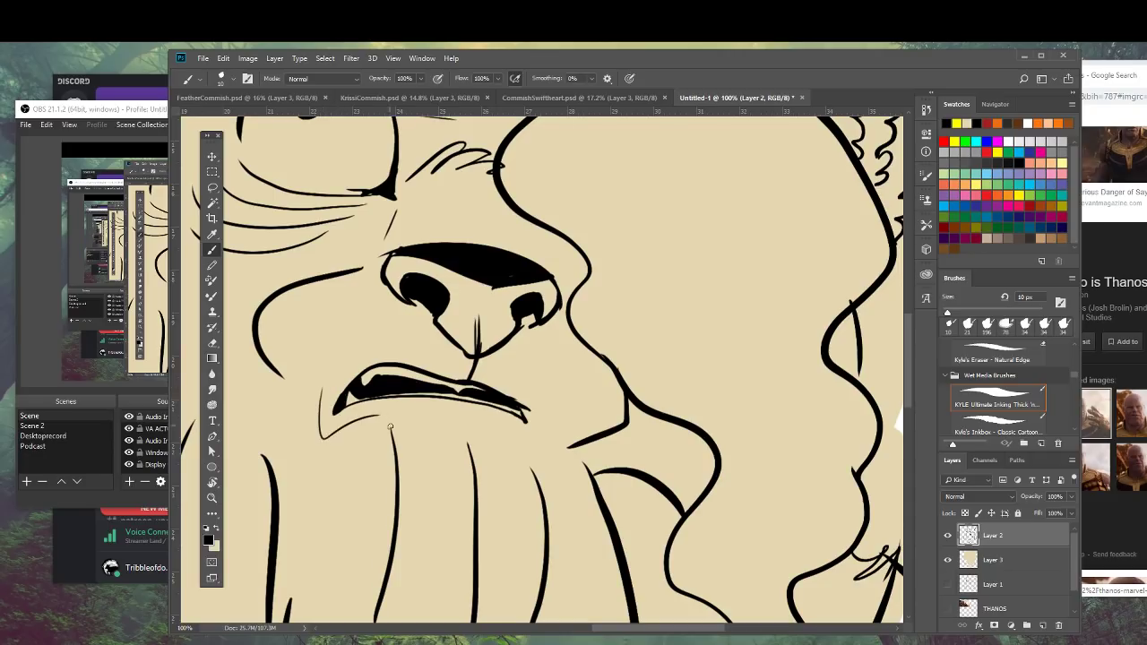
pyautogui.scroll(-5, 385, 471)
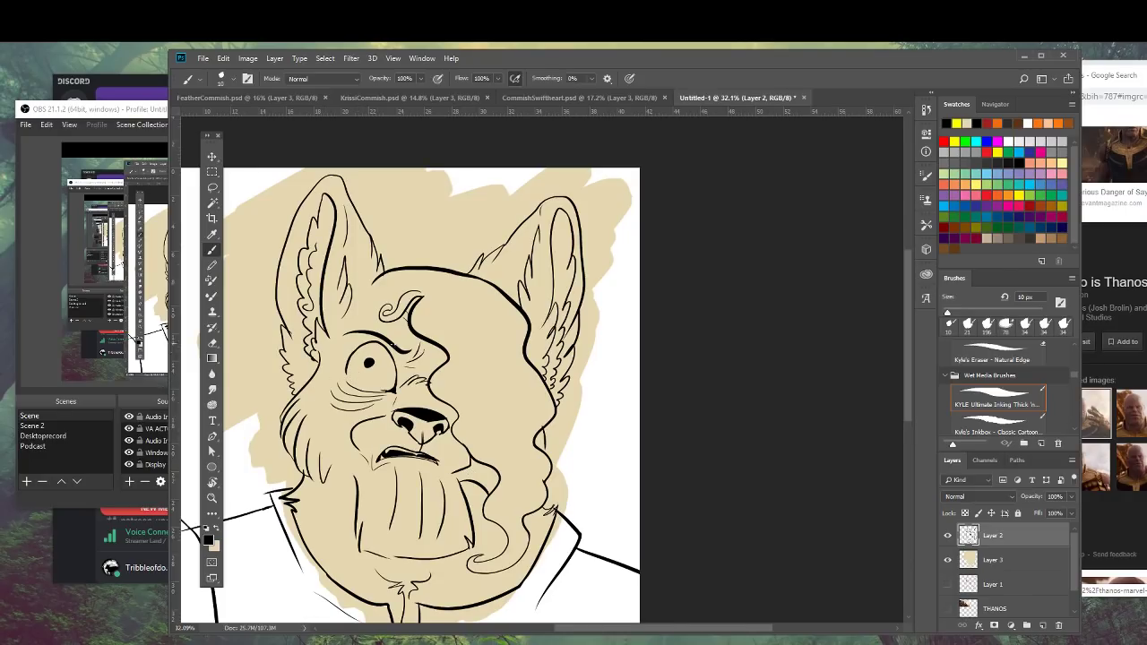
pyautogui.scroll(6, 349, 388)
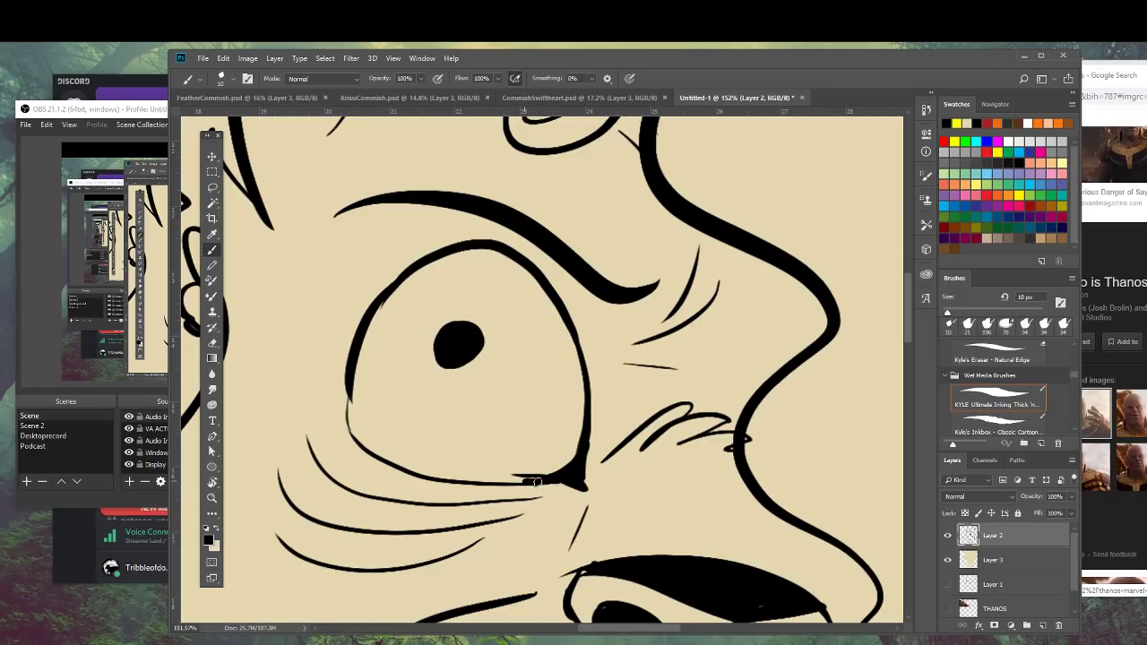
pyautogui.scroll(-7, 573, 428)
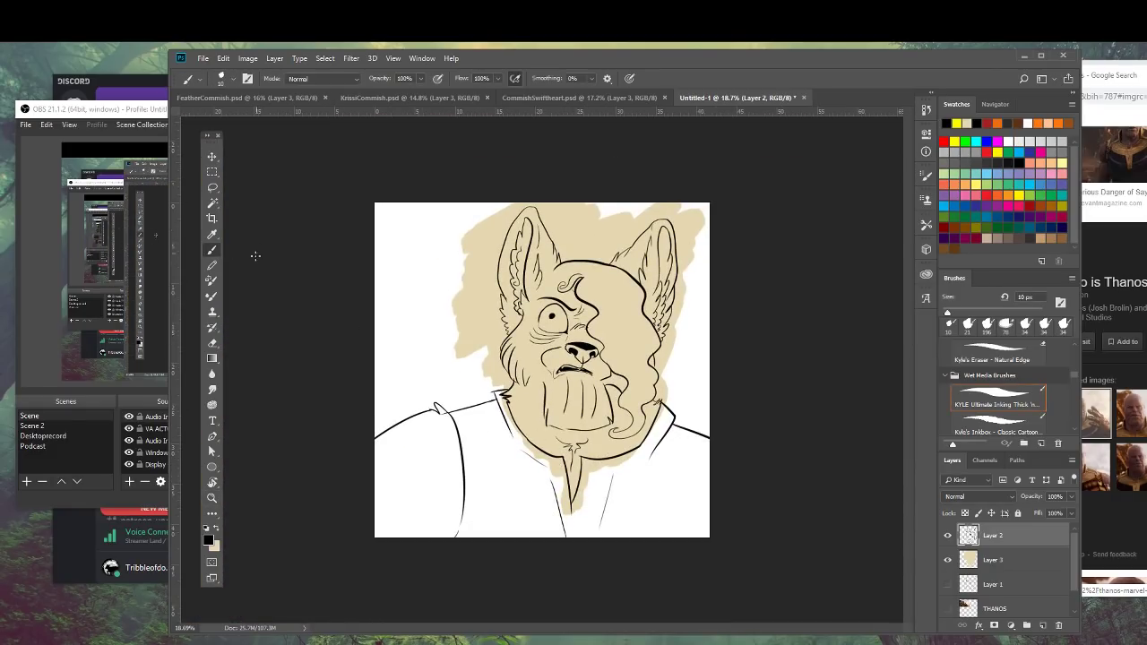
pyautogui.click(212, 203)
pyautogui.click(526, 241)
pyautogui.keyDown('shift'); pyautogui.click(680, 249); pyautogui.keyUp('shift')
pyautogui.hotkey('ctrl', 'd')
pyautogui.press('z')
pyautogui.moveTo(650, 260); pyautogui.dragTo(489, 334)
pyautogui.click(216, 177)
pyautogui.click(341, 228)
# Ink small connecting fur strokes inside the right ear to close the gaps in its inner area.
pyautogui.press('z')
pyautogui.moveTo(649, 301); pyautogui.dragTo(683, 305)
pyautogui.click(213, 250)
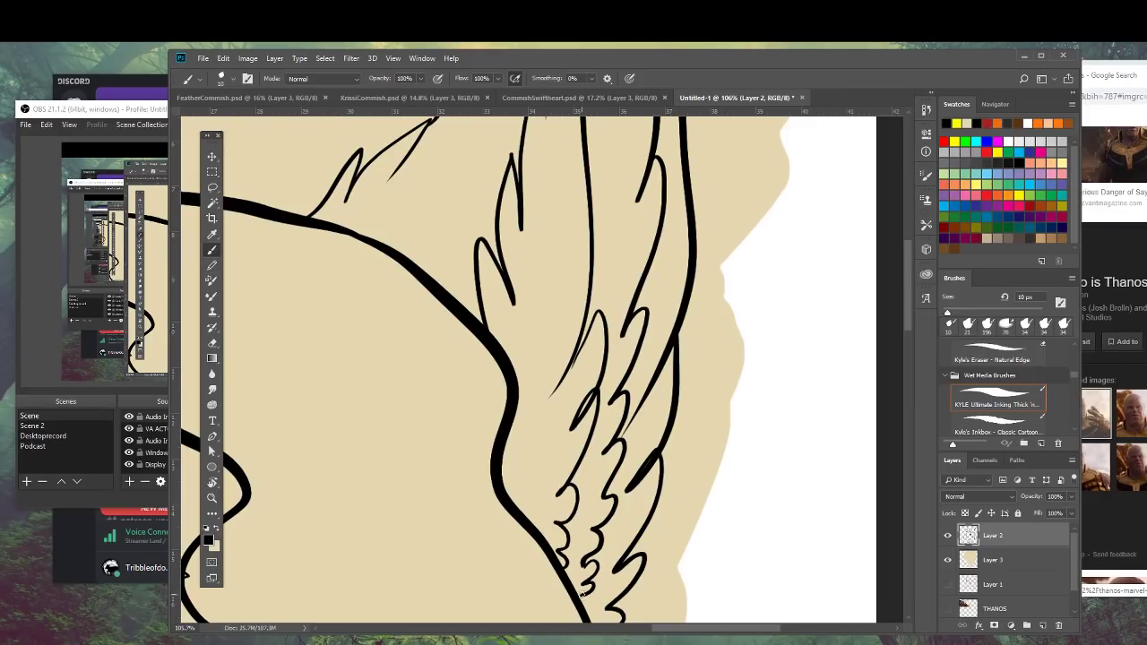
pyautogui.press('z')
pyautogui.moveTo(634, 480); pyautogui.dragTo(589, 512)
pyautogui.click(212, 250)
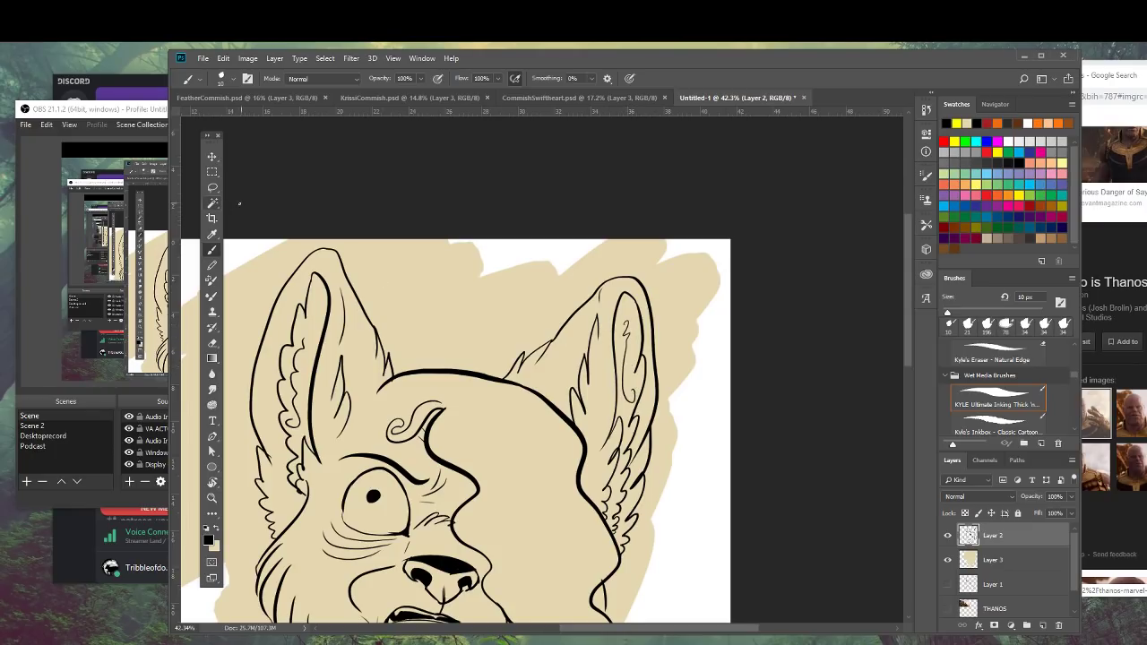
# Select the inner areas of both ears with the Magic Wand on the line art layer and expand the selection.
pyautogui.click(212, 202)
pyautogui.click(627, 314)
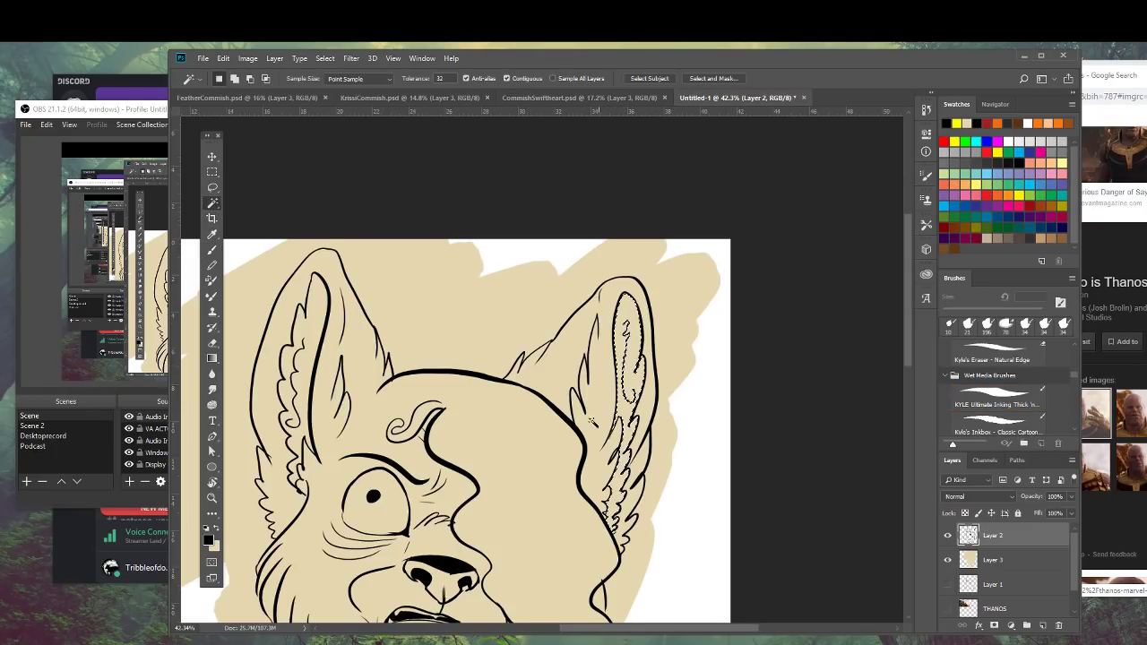
pyautogui.keyDown('shift'); pyautogui.click(309, 350); pyautogui.keyUp('shift')
pyautogui.press('z')
pyautogui.moveTo(520, 449); pyautogui.dragTo(482, 446)
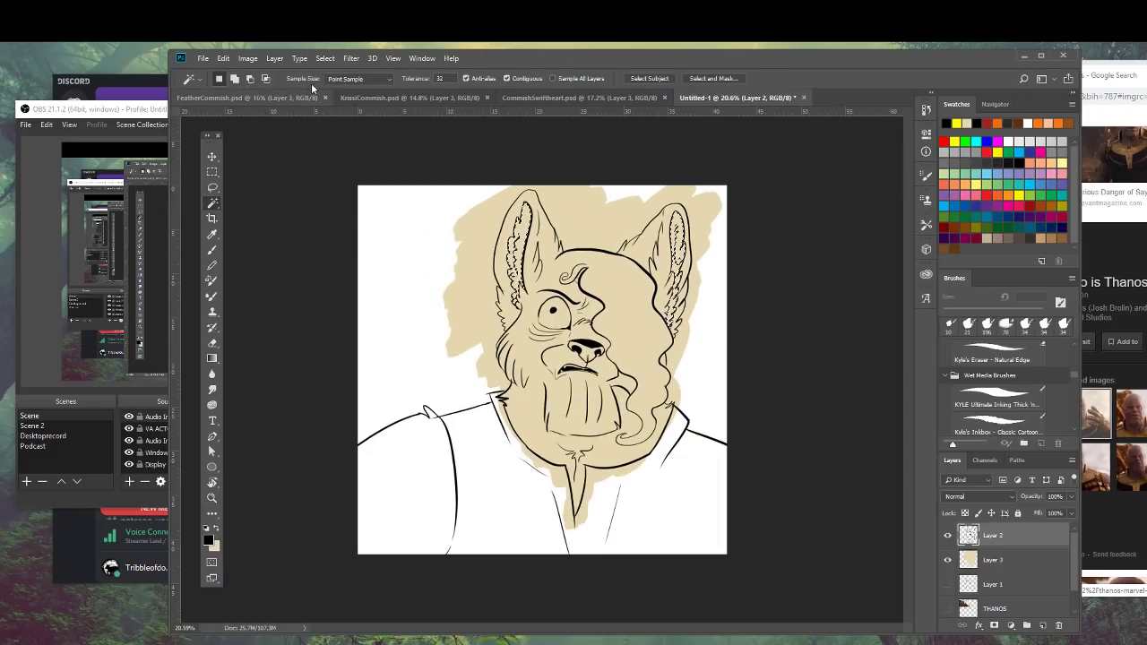
pyautogui.click(324, 58)
pyautogui.moveTo(380, 231)
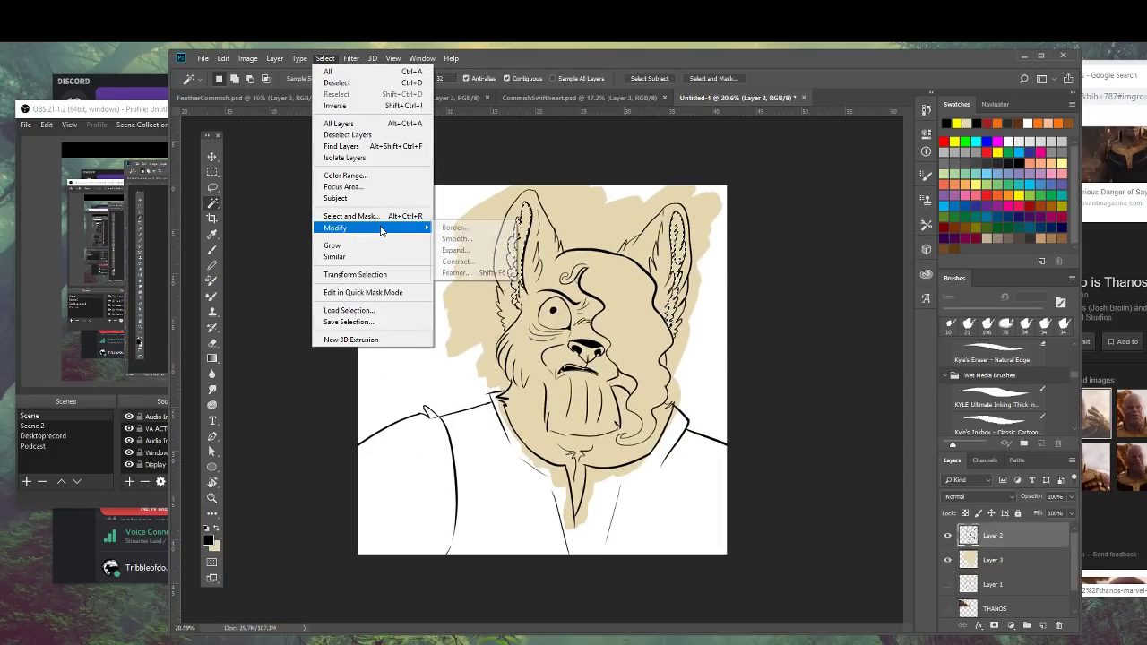
pyautogui.click(481, 251)
pyautogui.click(720, 240)
# Paint the selected inner ears a lighter cream on Layer 3 with a 130 px brush, and clear the selection.
pyautogui.click(1004, 560)
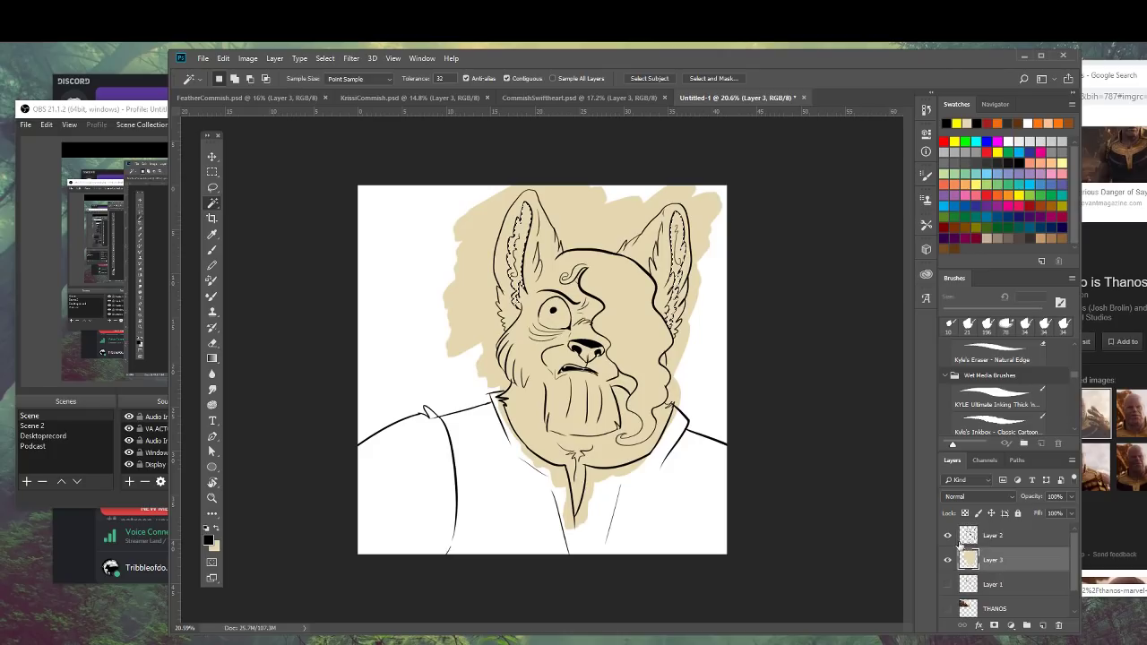
pyautogui.click(216, 529)
pyautogui.click(208, 540)
pyautogui.click(997, 122)
pyautogui.press('w')
pyautogui.press('Return')
pyautogui.press('b')
pyautogui.rightClick(608, 293)
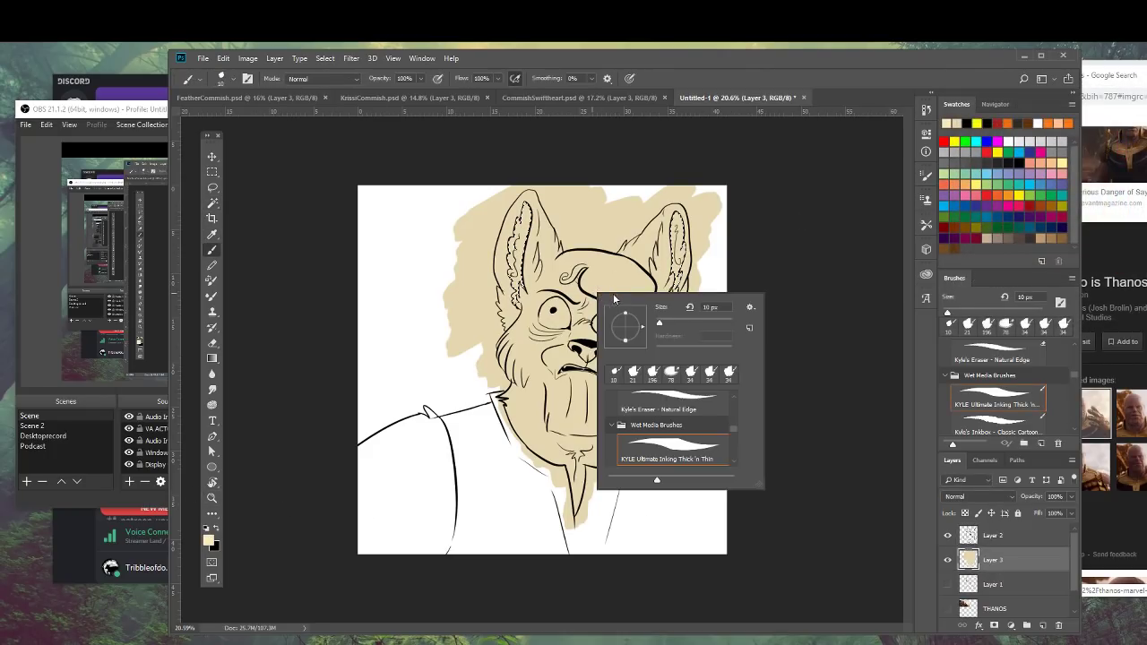
pyautogui.press('Return')
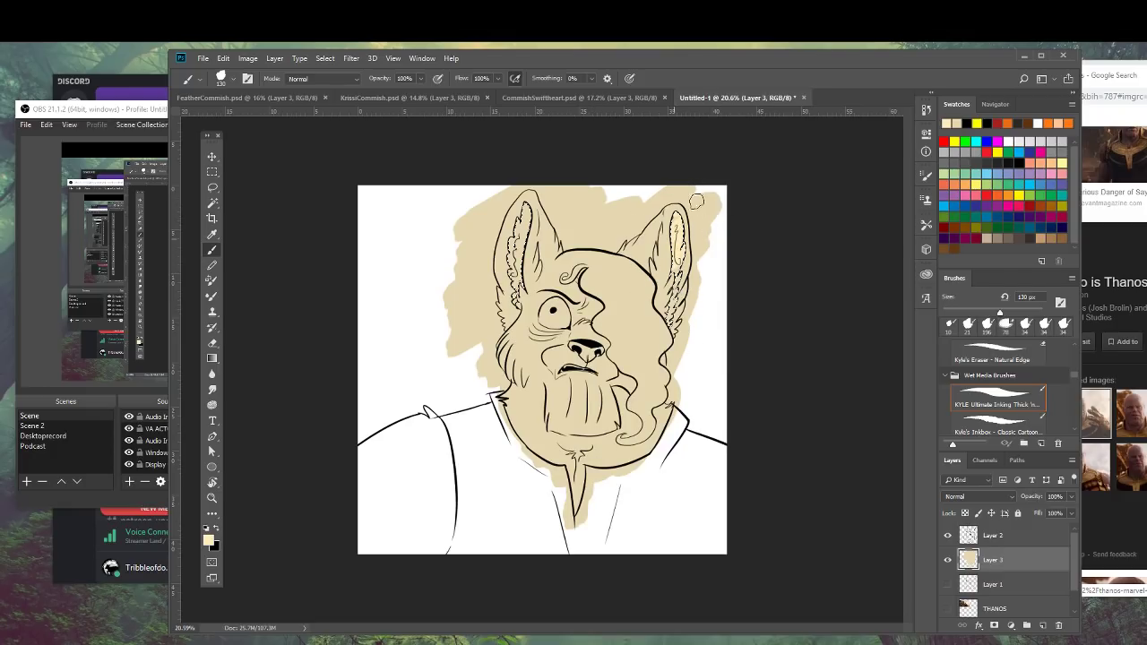
pyautogui.moveTo(682, 213); pyautogui.dragTo(672, 267)
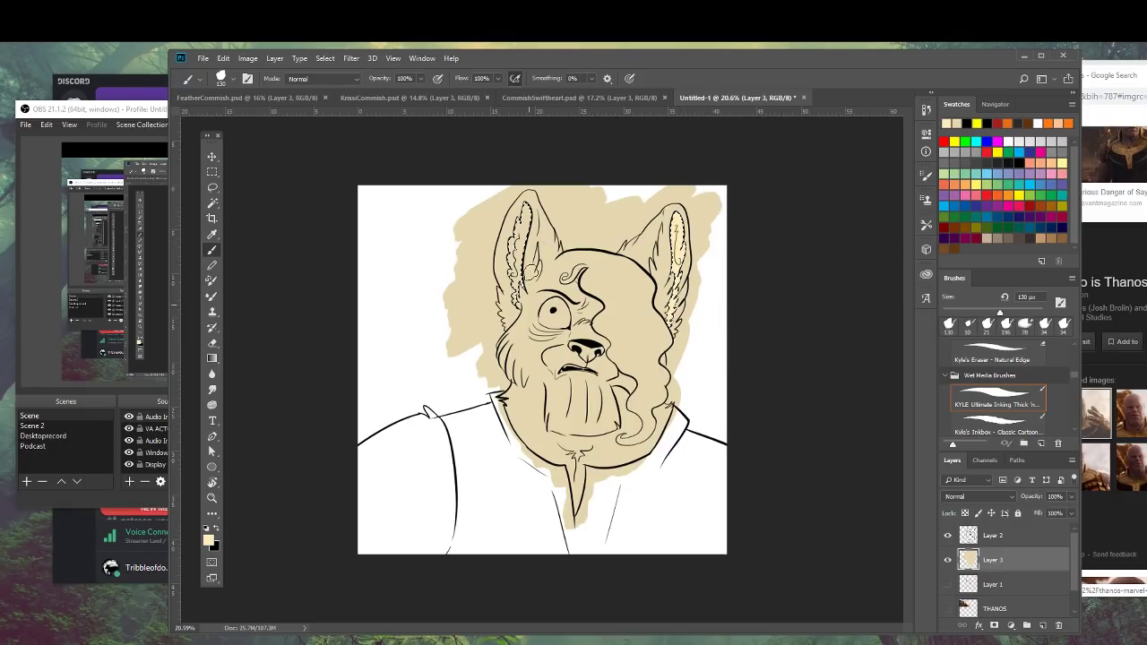
pyautogui.moveTo(531, 273); pyautogui.dragTo(525, 213)
pyautogui.press('m')
pyautogui.hotkey('ctrl', 'd')
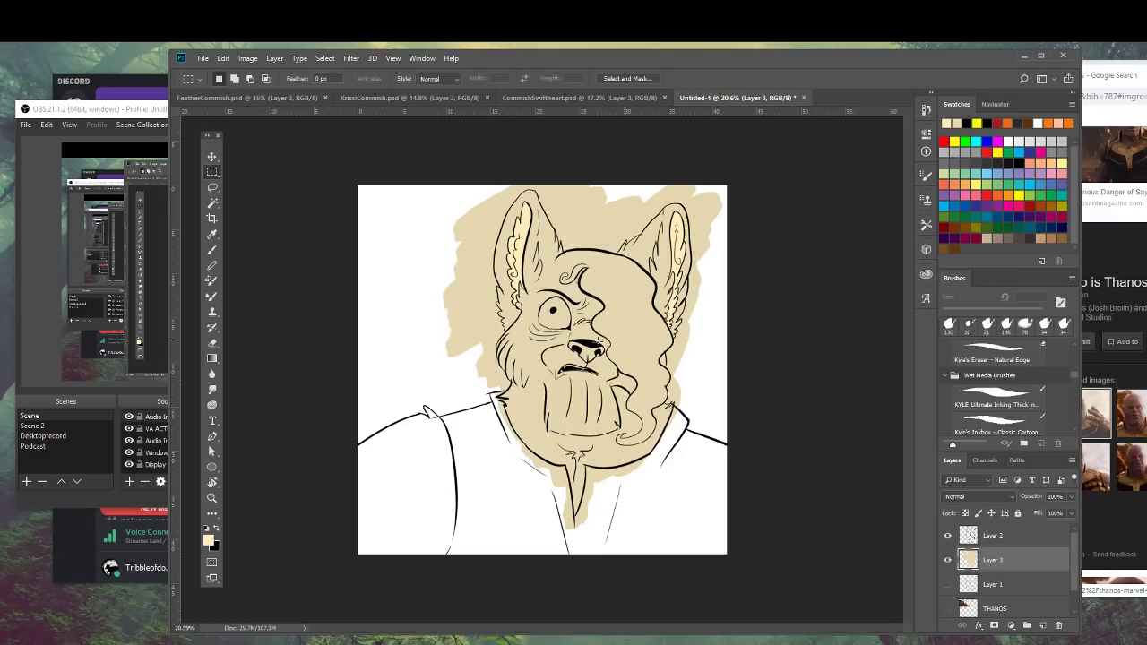
# Reduce the brush to 51 px and paint the forehead curl and the hair at the top of the head light cream.
pyautogui.press('z')
pyautogui.moveTo(579, 349); pyautogui.dragTo(681, 349)
pyautogui.press('b')
pyautogui.moveTo(521, 246); pyautogui.dragTo(570, 342)
pyautogui.hotkey('ctrl', 'z')
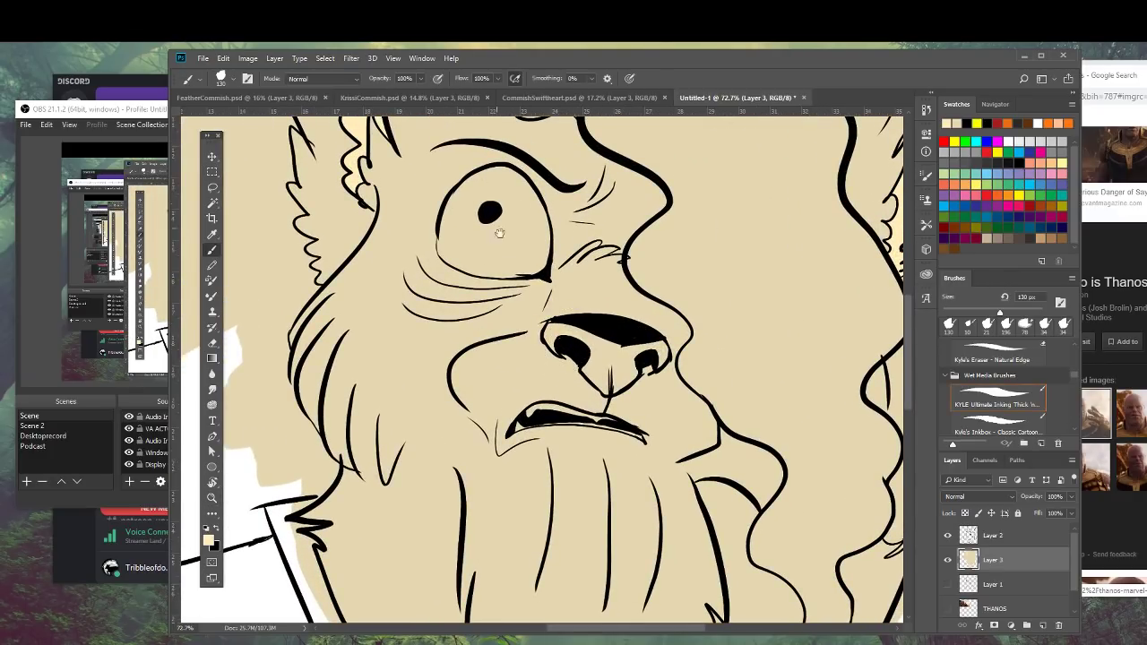
pyautogui.moveTo(491, 220); pyautogui.dragTo(543, 389)
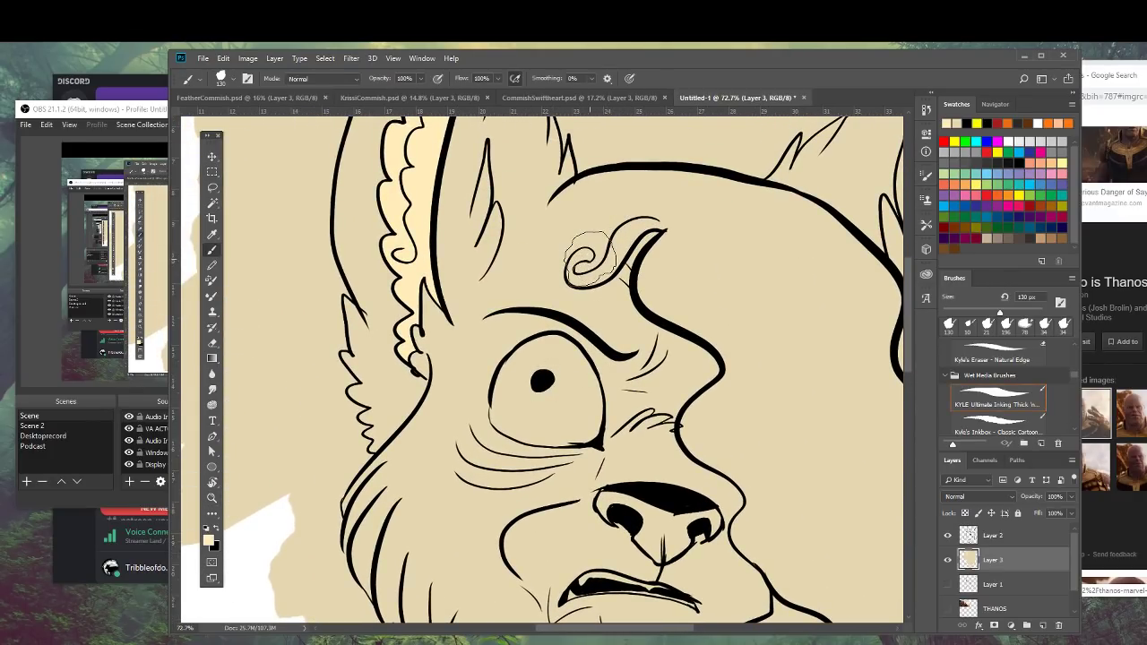
pyautogui.press('[')
pyautogui.press('[')
pyautogui.press('[')
pyautogui.press('[')
pyautogui.press('[')
pyautogui.press('[')
pyautogui.press('[')
pyautogui.press('[')
pyautogui.moveTo(588, 254)
pyautogui.mouseDown()
pyautogui.moveTo(572, 270)
pyautogui.moveTo(582, 282)
pyautogui.moveTo(659, 224)
pyautogui.moveTo(598, 184)
pyautogui.moveTo(591, 210)
pyautogui.moveTo(634, 222)
pyautogui.moveTo(603, 180)
pyautogui.moveTo(685, 191)
pyautogui.mouseUp()
pyautogui.moveTo(755, 249); pyautogui.dragTo(742, 283)
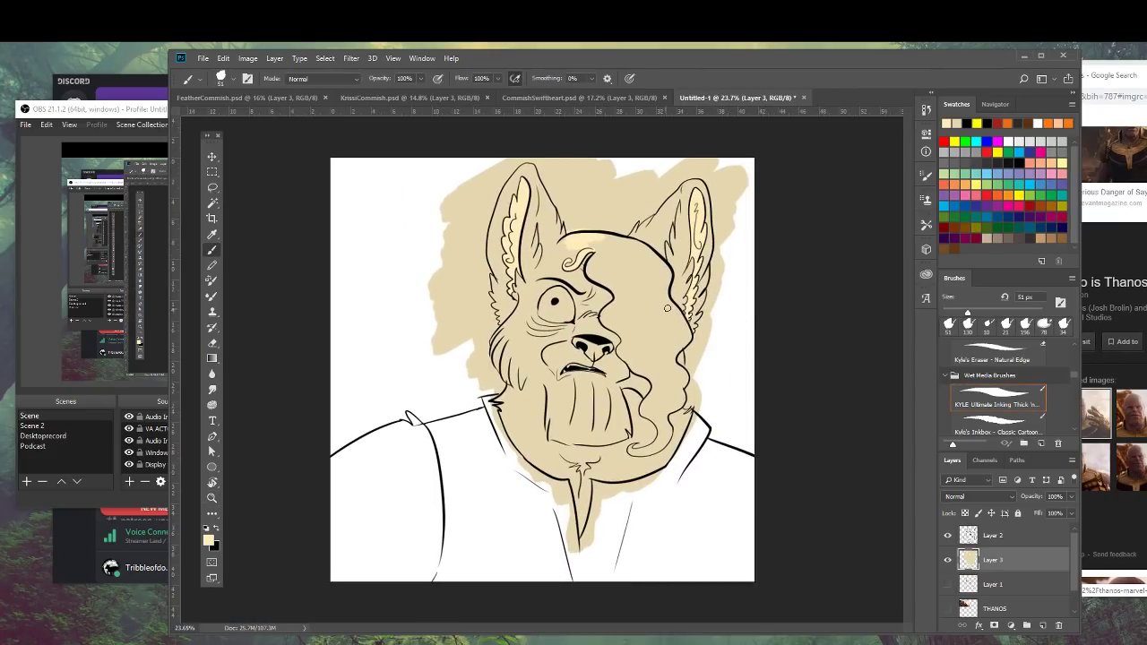
# Enlarge the brush to 86 px and paint the upper part of the large hair lock over the face light cream.
pyautogui.moveTo(663, 309); pyautogui.dragTo(707, 295)
pyautogui.moveTo(597, 189)
pyautogui.mouseDown()
pyautogui.moveTo(638, 186)
pyautogui.moveTo(618, 173)
pyautogui.moveTo(685, 196)
pyautogui.moveTo(680, 186)
pyautogui.moveTo(743, 243)
pyautogui.moveTo(700, 235)
pyautogui.mouseUp()
pyautogui.rightClick(701, 231)
pyautogui.moveTo(764, 271); pyautogui.dragTo(786, 271)
pyautogui.click(667, 199)
pyautogui.moveTo(666, 199)
pyautogui.mouseDown()
pyautogui.moveTo(613, 209)
pyautogui.moveTo(602, 233)
pyautogui.moveTo(726, 290)
pyautogui.moveTo(629, 324)
pyautogui.mouseUp()
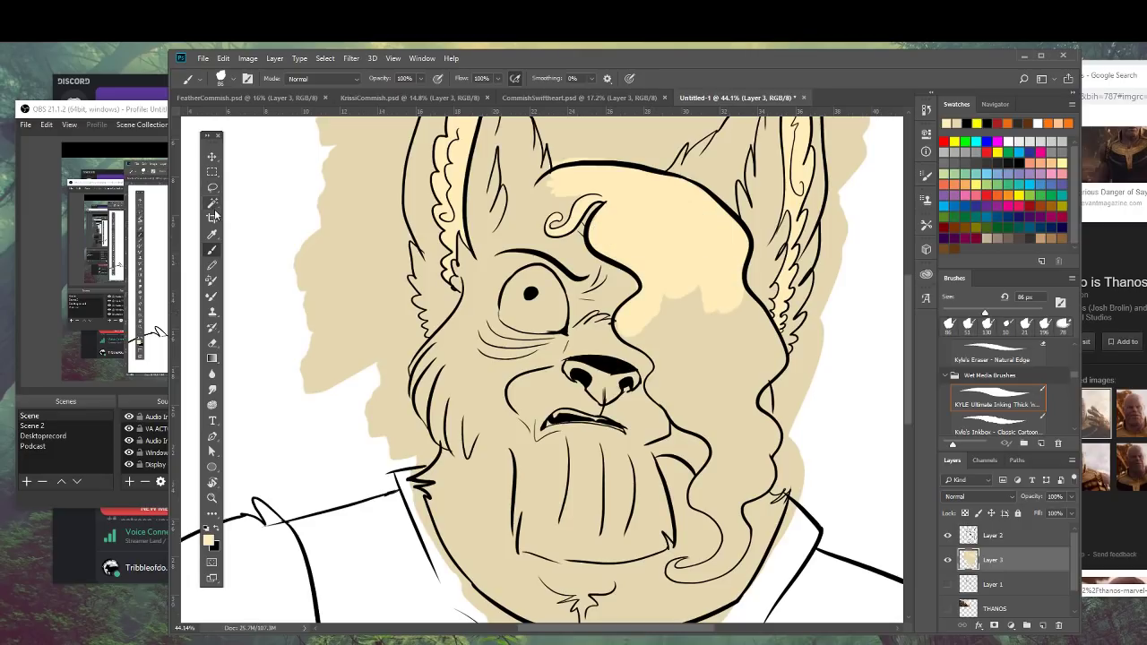
pyautogui.press('x')
pyautogui.keyDown('alt'); pyautogui.click(611, 293); pyautogui.keyUp('alt')
pyautogui.moveTo(634, 285)
pyautogui.mouseDown()
pyautogui.moveTo(631, 329)
pyautogui.moveTo(622, 323)
pyautogui.moveTo(655, 324)
pyautogui.moveTo(674, 298)
pyautogui.moveTo(686, 335)
pyautogui.moveTo(717, 323)
pyautogui.moveTo(721, 297)
pyautogui.moveTo(756, 327)
pyautogui.moveTo(749, 307)
pyautogui.moveTo(775, 353)
pyautogui.moveTo(729, 386)
pyautogui.moveTo(739, 344)
pyautogui.moveTo(736, 369)
pyautogui.moveTo(632, 331)
pyautogui.moveTo(658, 347)
pyautogui.moveTo(671, 371)
pyautogui.moveTo(656, 383)
pyautogui.moveTo(691, 418)
pyautogui.moveTo(670, 466)
pyautogui.moveTo(640, 400)
pyautogui.moveTo(660, 418)
pyautogui.moveTo(651, 408)
pyautogui.moveTo(690, 388)
pyautogui.moveTo(719, 401)
pyautogui.moveTo(696, 376)
pyautogui.moveTo(695, 395)
pyautogui.moveTo(723, 418)
pyautogui.moveTo(751, 412)
pyautogui.mouseUp()
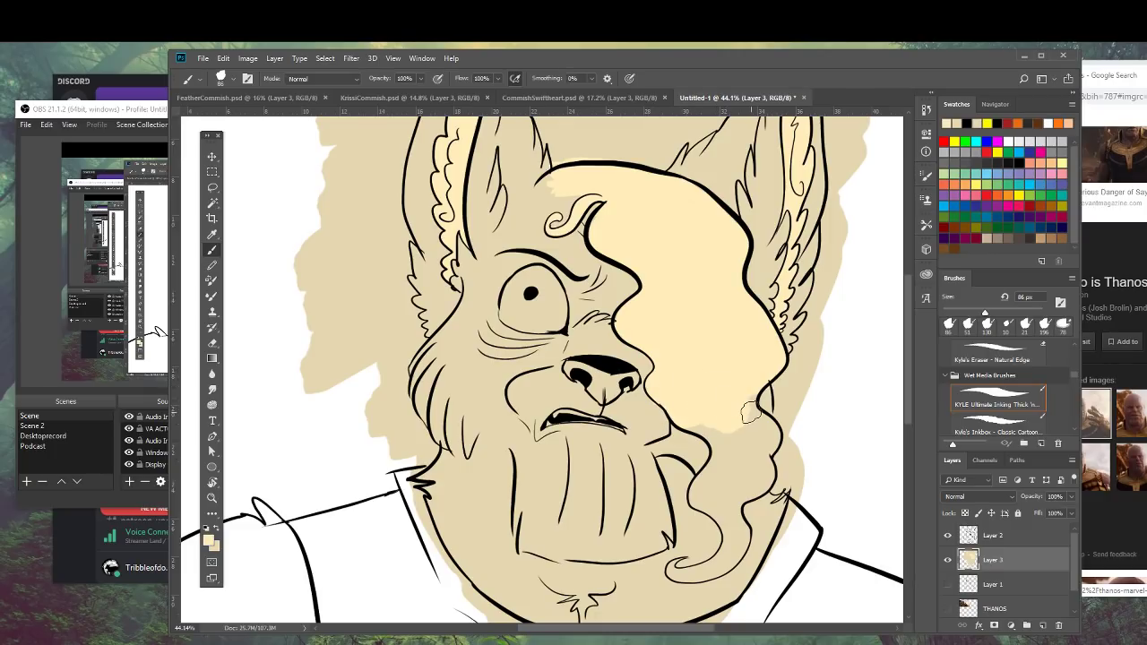
# Reduce the brush to 44 px and paint the narrower lower part of the hair lock light cream down to its curl.
pyautogui.rightClick(835, 427)
pyautogui.click(897, 452)
pyautogui.click(694, 418)
pyautogui.moveTo(698, 429); pyautogui.dragTo(756, 412)
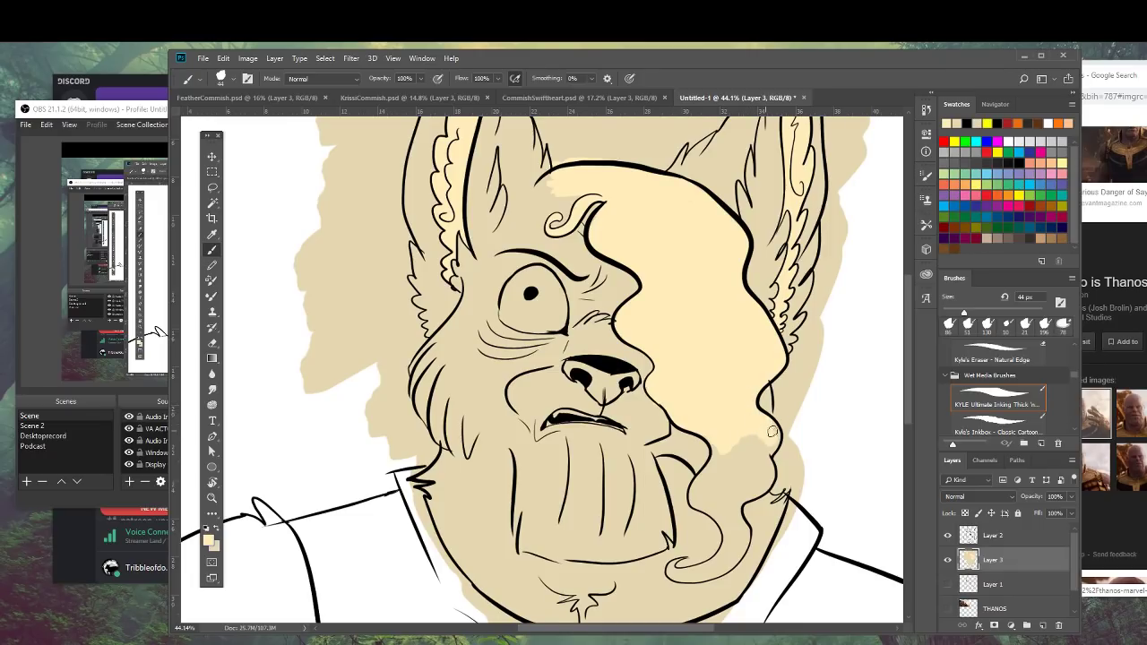
pyautogui.moveTo(771, 450); pyautogui.dragTo(728, 457)
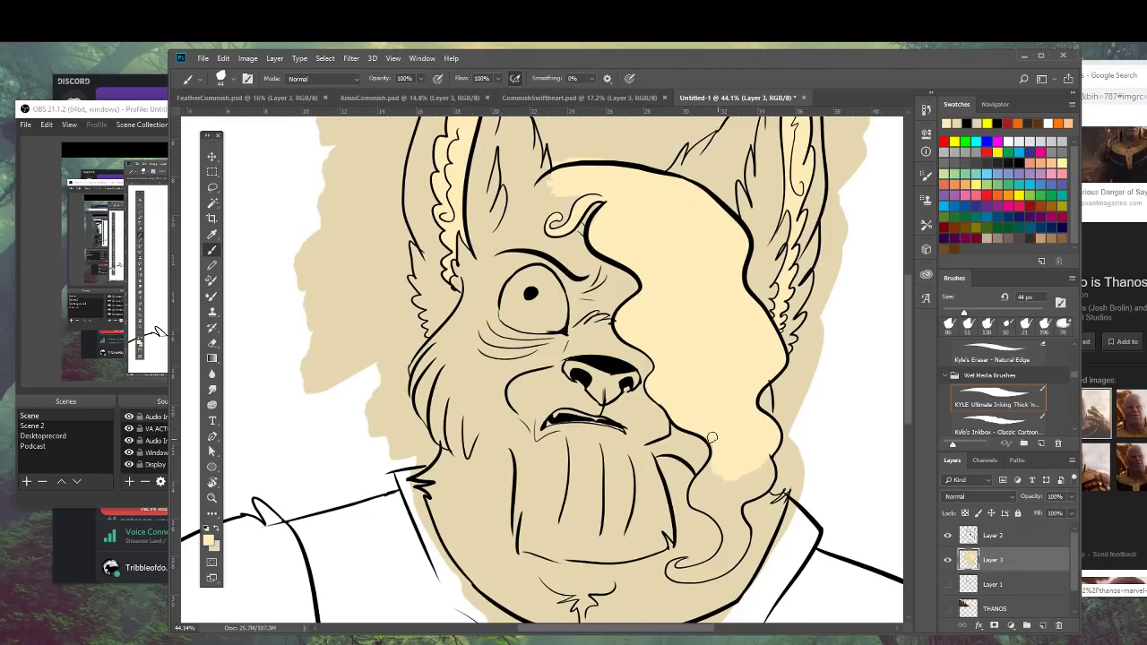
pyautogui.press('x')
pyautogui.moveTo(711, 487); pyautogui.dragTo(756, 470)
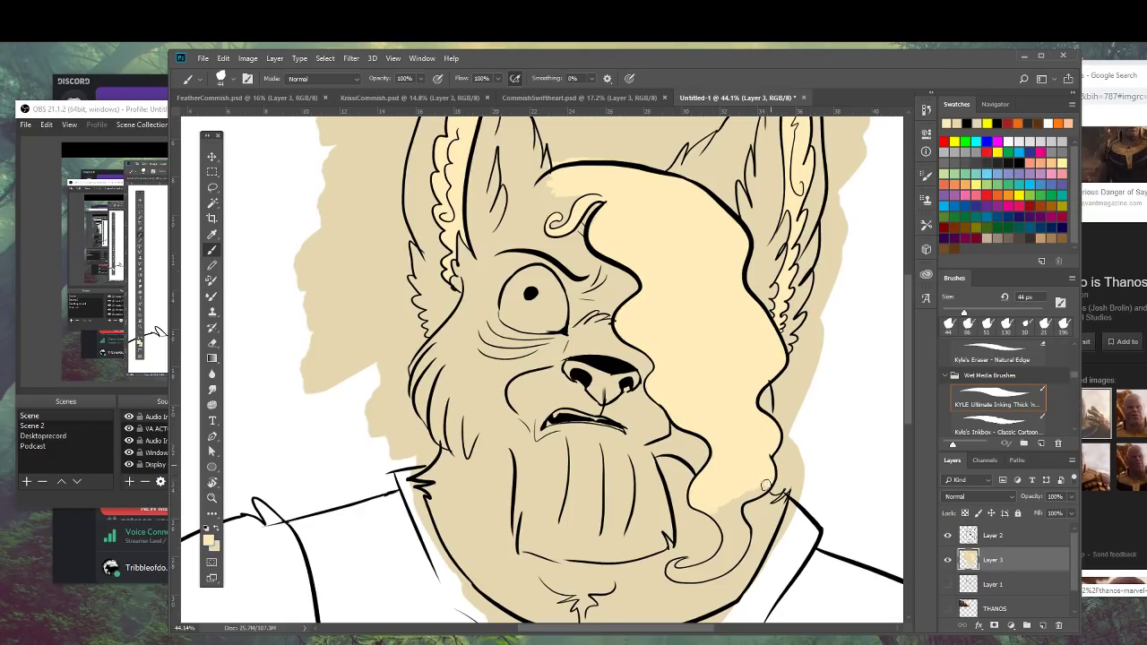
pyautogui.moveTo(731, 509); pyautogui.dragTo(718, 430)
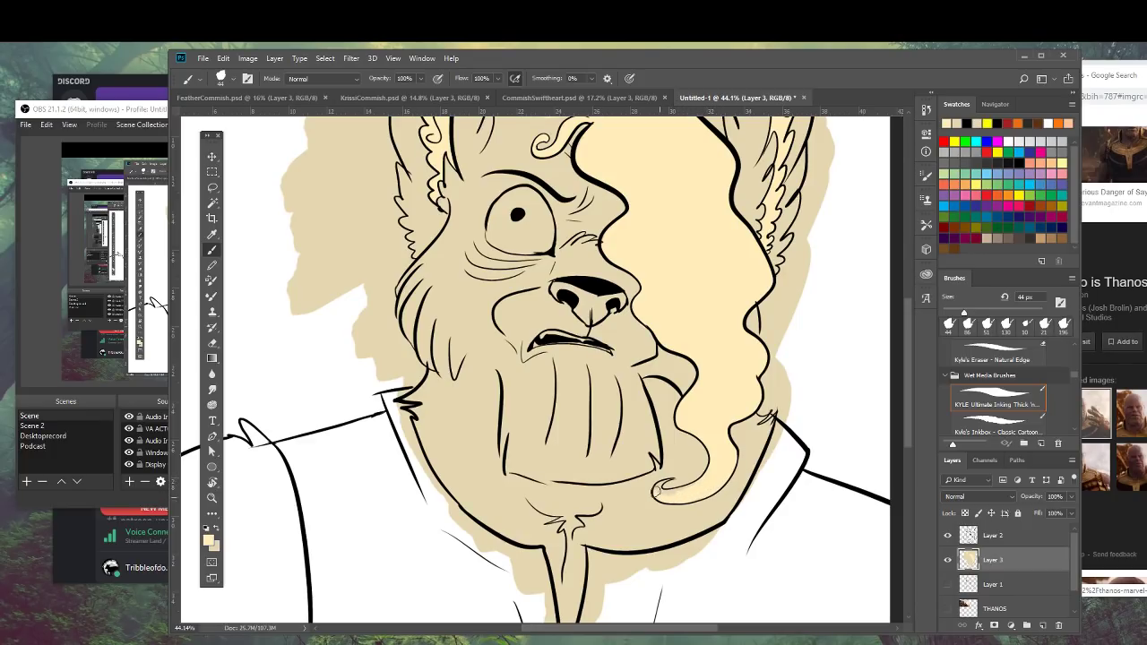
# Reduce the brush to 9 px and fill the curled tip of the hair lock with light cream up to its outline.
pyautogui.press('z')
pyautogui.moveTo(676, 484); pyautogui.dragTo(724, 453)
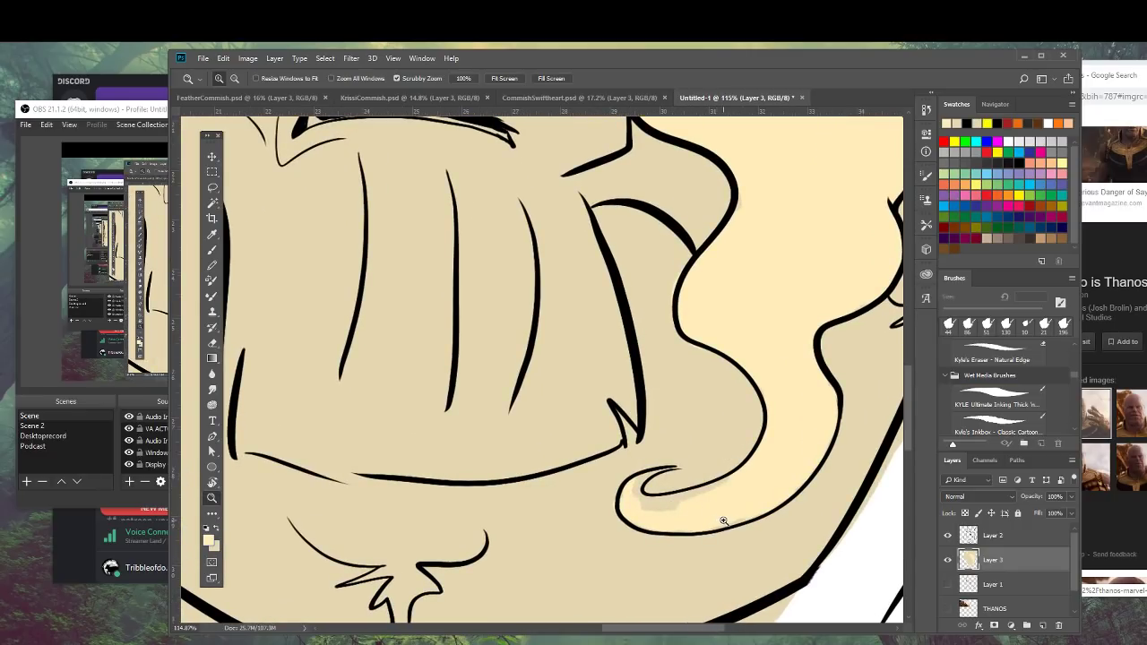
pyautogui.press('b')
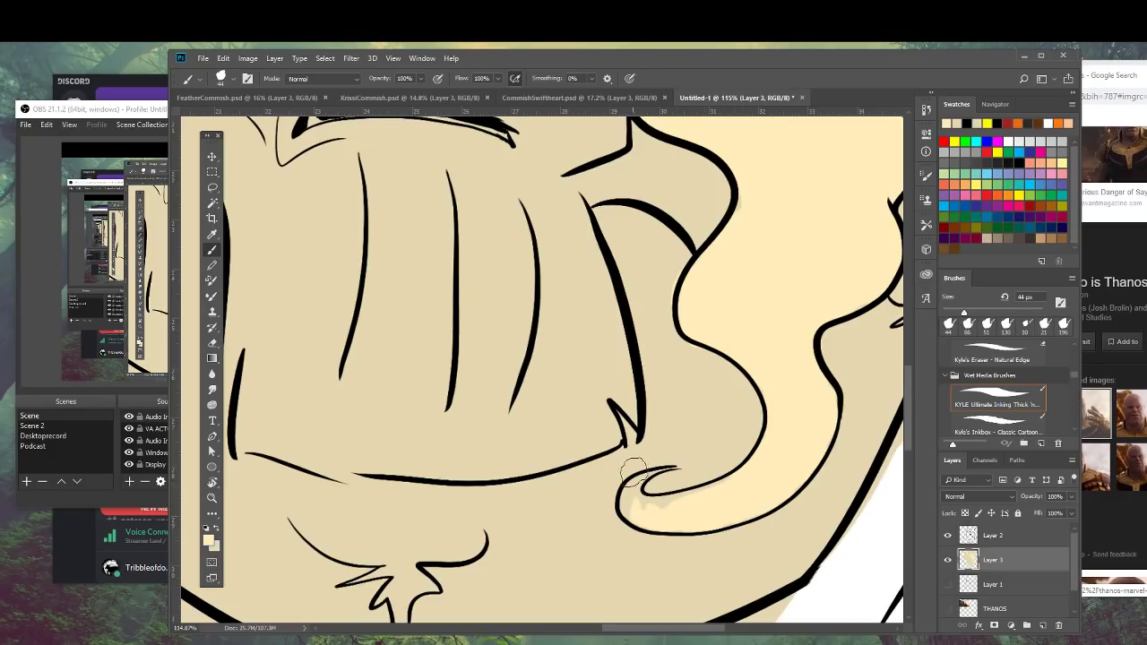
pyautogui.rightClick(666, 486)
pyautogui.moveTo(744, 498); pyautogui.dragTo(702, 494)
pyautogui.press('Return')
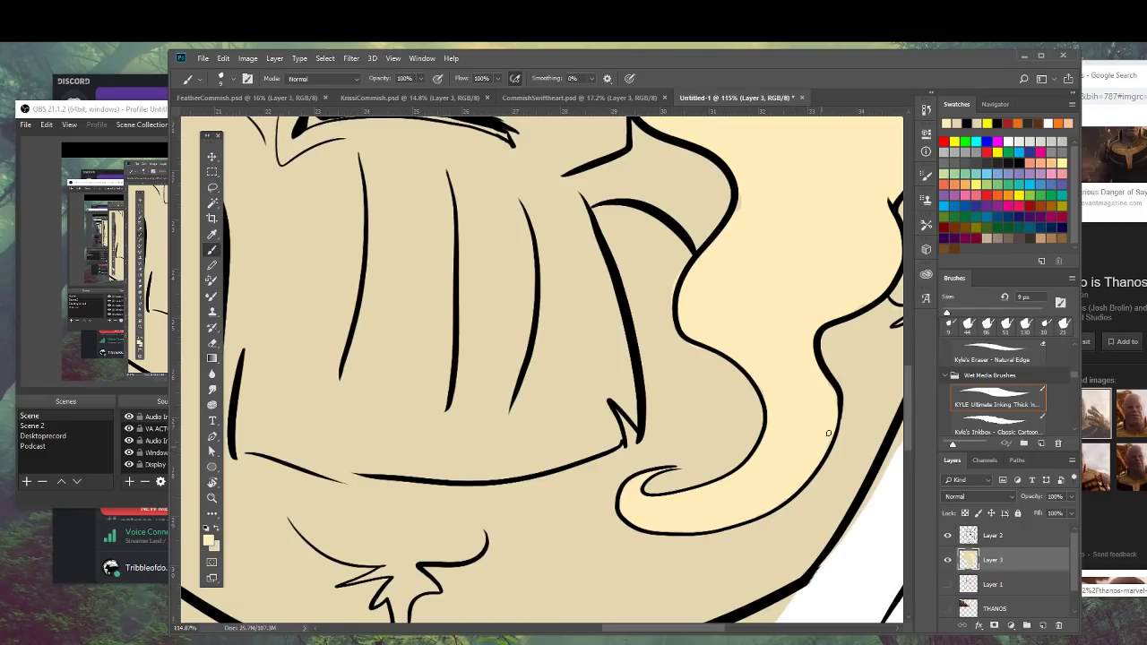
pyautogui.moveTo(815, 339); pyautogui.dragTo(720, 355)
# Set the brush to 48 px and paint light cream beneath the eyebrow and down the outer side of the eye.
pyautogui.moveTo(516, 303); pyautogui.dragTo(610, 273)
pyautogui.moveTo(755, 353)
pyautogui.mouseDown()
pyautogui.moveTo(563, 241)
pyautogui.moveTo(573, 241)
pyautogui.mouseUp()
pyautogui.press('b')
pyautogui.rightClick(713, 379)
pyautogui.moveTo(729, 337); pyautogui.dragTo(711, 455)
pyautogui.hotkey('ctrl', 'z')
pyautogui.moveTo(736, 339)
pyautogui.mouseDown()
pyautogui.moveTo(690, 450)
pyautogui.moveTo(703, 347)
pyautogui.moveTo(706, 363)
pyautogui.moveTo(672, 324)
pyautogui.moveTo(720, 345)
pyautogui.moveTo(649, 278)
pyautogui.moveTo(593, 261)
pyautogui.moveTo(715, 359)
pyautogui.moveTo(729, 337)
pyautogui.moveTo(691, 457)
pyautogui.moveTo(699, 338)
pyautogui.moveTo(652, 285)
pyautogui.moveTo(620, 273)
pyautogui.moveTo(523, 274)
pyautogui.moveTo(567, 260)
pyautogui.moveTo(513, 267)
pyautogui.moveTo(430, 391)
pyautogui.mouseUp()
pyautogui.hotkey('ctrl', 'z')
pyautogui.hotkey('ctrl', 'z')
pyautogui.moveTo(499, 277); pyautogui.dragTo(476, 314)
pyautogui.moveTo(512, 271)
pyautogui.mouseDown()
pyautogui.moveTo(476, 322)
pyautogui.moveTo(452, 399)
pyautogui.mouseUp()
pyautogui.moveTo(488, 310)
pyautogui.mouseDown()
pyautogui.moveTo(425, 450)
pyautogui.moveTo(484, 305)
pyautogui.moveTo(430, 428)
pyautogui.moveTo(444, 361)
pyautogui.moveTo(448, 407)
pyautogui.moveTo(426, 409)
pyautogui.moveTo(442, 416)
pyautogui.moveTo(417, 448)
pyautogui.mouseUp()
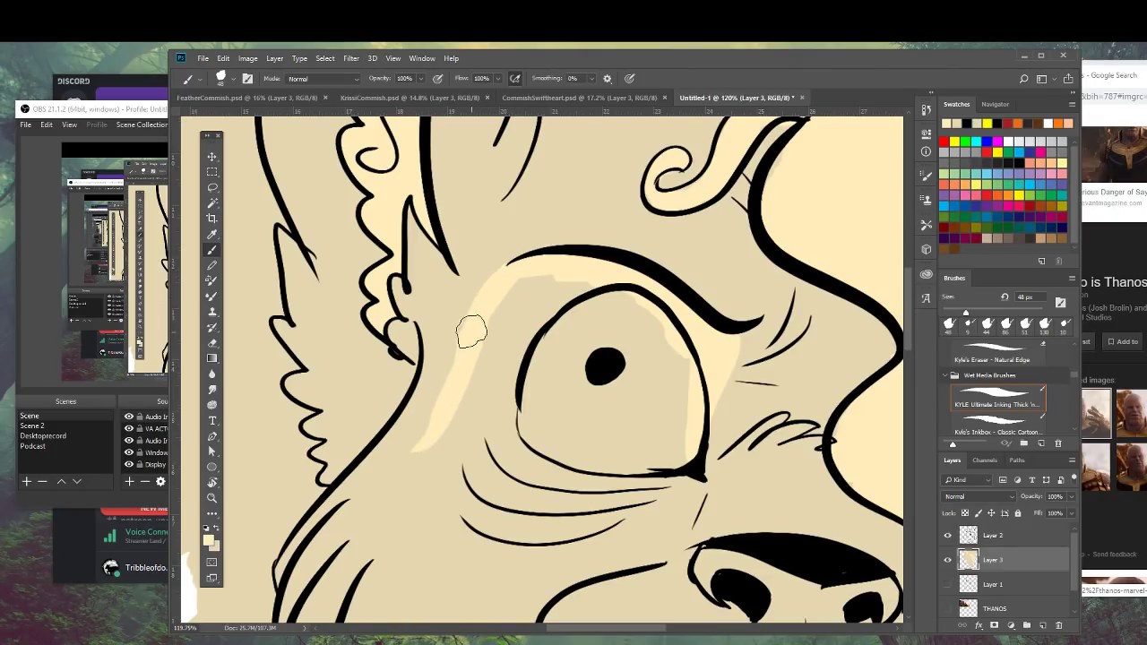
# Extend the light cream eye patch down the outer side of the eye and into the folds beneath it.
pyautogui.moveTo(470, 336)
pyautogui.mouseDown()
pyautogui.moveTo(474, 378)
pyautogui.moveTo(428, 457)
pyautogui.mouseUp()
pyautogui.moveTo(464, 359); pyautogui.dragTo(443, 489)
pyautogui.moveTo(453, 412); pyautogui.dragTo(416, 501)
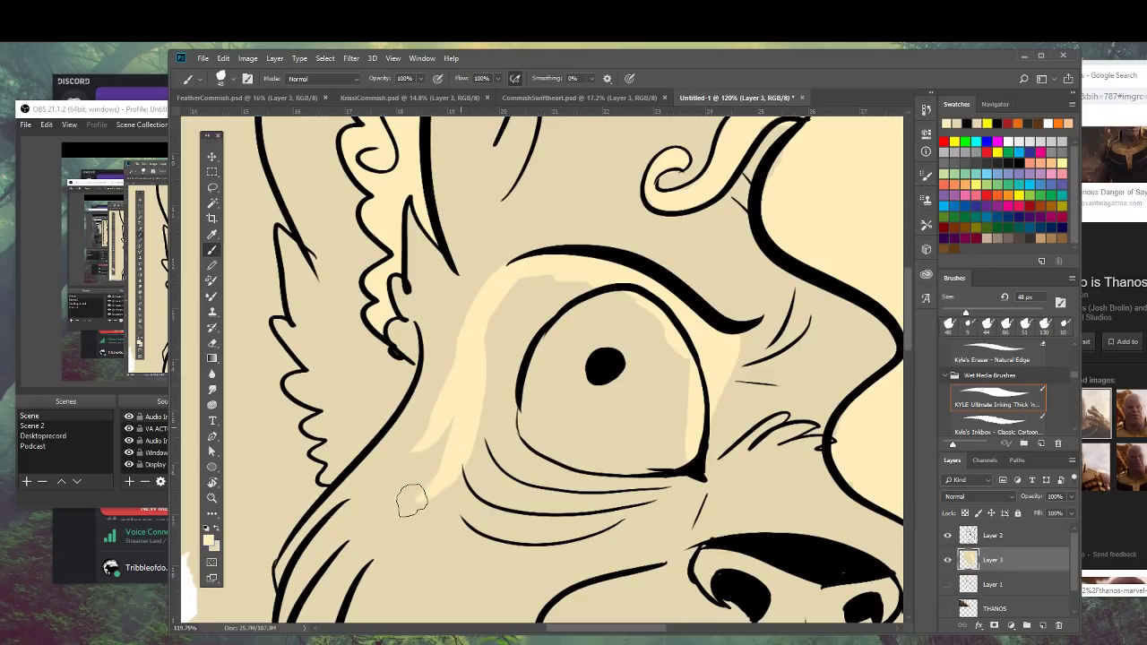
pyautogui.moveTo(463, 417); pyautogui.dragTo(450, 445)
pyautogui.moveTo(489, 333)
pyautogui.mouseDown()
pyautogui.moveTo(570, 288)
pyautogui.moveTo(512, 328)
pyautogui.moveTo(499, 422)
pyautogui.moveTo(479, 437)
pyautogui.moveTo(480, 460)
pyautogui.moveTo(511, 489)
pyautogui.moveTo(627, 490)
pyautogui.moveTo(512, 498)
pyautogui.mouseUp()
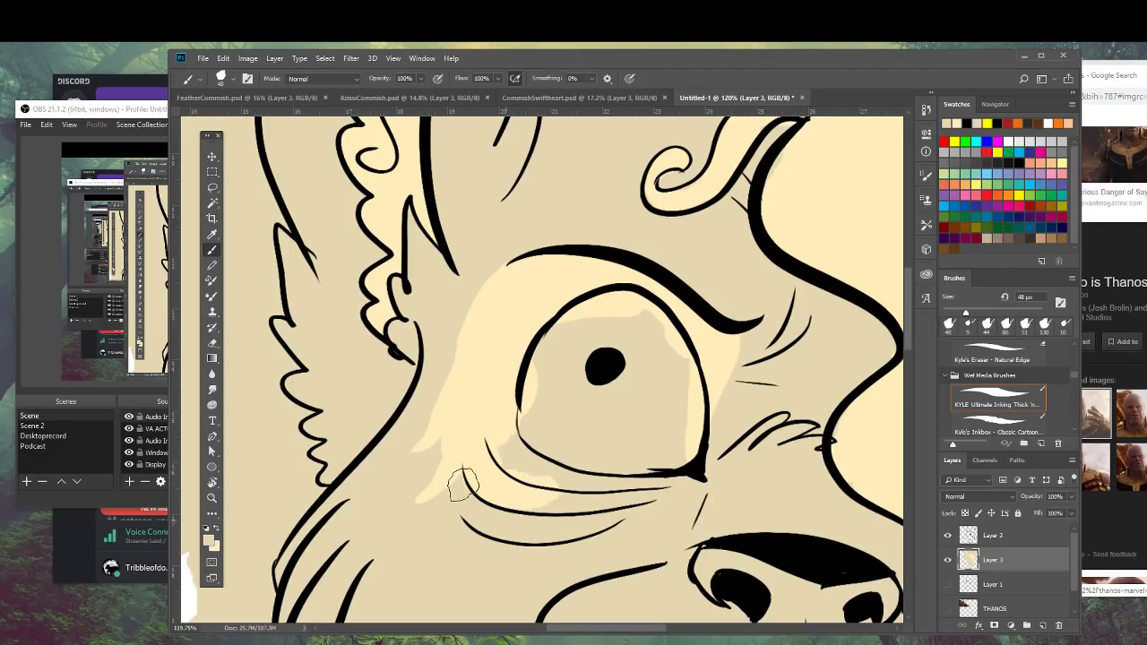
# Reduce the brush to 17 px and refine the light cream between the fold lines under the eye.
pyautogui.rightClick(538, 502)
pyautogui.moveTo(615, 498)
pyautogui.mouseDown()
pyautogui.moveTo(531, 508)
pyautogui.moveTo(657, 501)
pyautogui.mouseUp()
pyautogui.click(472, 498)
pyautogui.press('x')
pyautogui.hotkey('ctrl', 'z')
pyautogui.moveTo(562, 512)
pyautogui.mouseDown()
pyautogui.moveTo(661, 492)
pyautogui.moveTo(551, 494)
pyautogui.moveTo(576, 461)
pyautogui.moveTo(511, 453)
pyautogui.moveTo(507, 437)
pyautogui.moveTo(538, 418)
pyautogui.mouseUp()
pyautogui.press('z')
pyautogui.moveTo(687, 386)
pyautogui.mouseDown()
pyautogui.moveTo(627, 386)
pyautogui.moveTo(676, 389)
pyautogui.mouseUp()
pyautogui.press('b')
pyautogui.press('z')
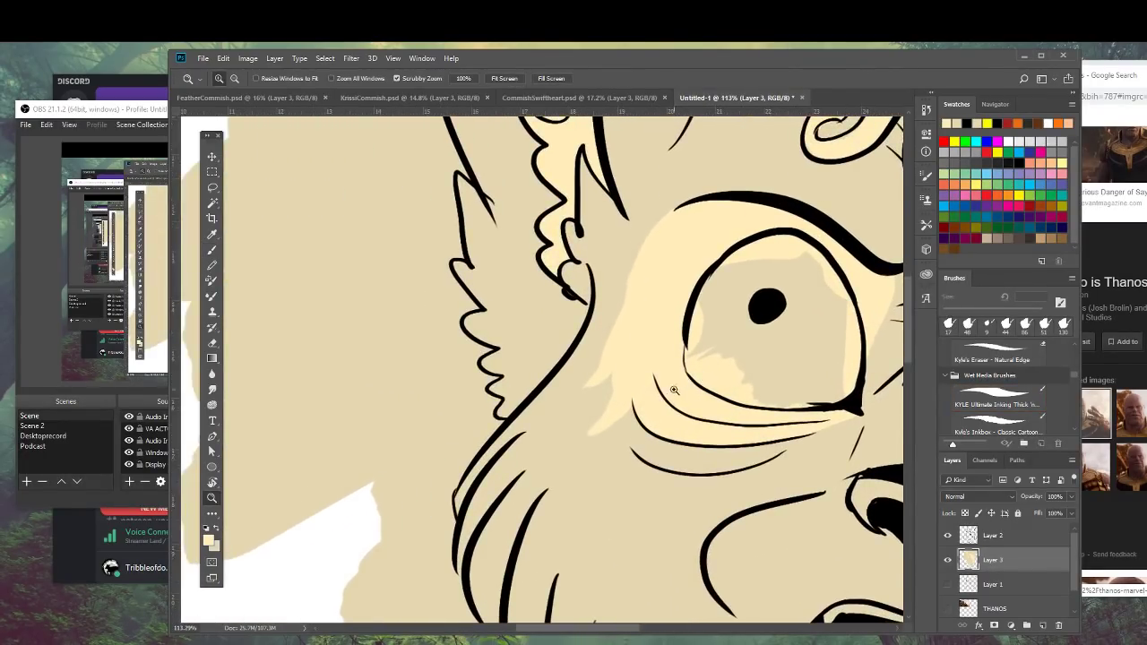
# Enlarge the brush to 61 px and smooth the outer edge of the eye patch with the base tan and light cream.
pyautogui.press('b')
pyautogui.rightClick(650, 434)
pyautogui.moveTo(708, 461); pyautogui.dragTo(722, 461)
pyautogui.moveTo(592, 434); pyautogui.dragTo(609, 340)
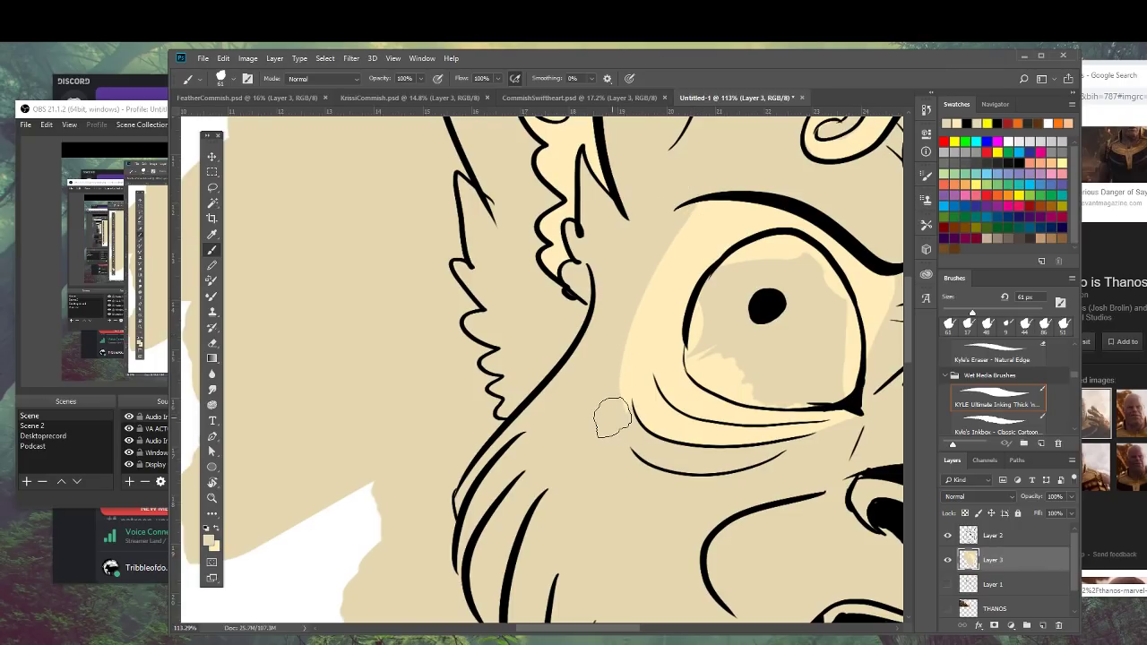
pyautogui.moveTo(642, 415); pyautogui.dragTo(602, 348)
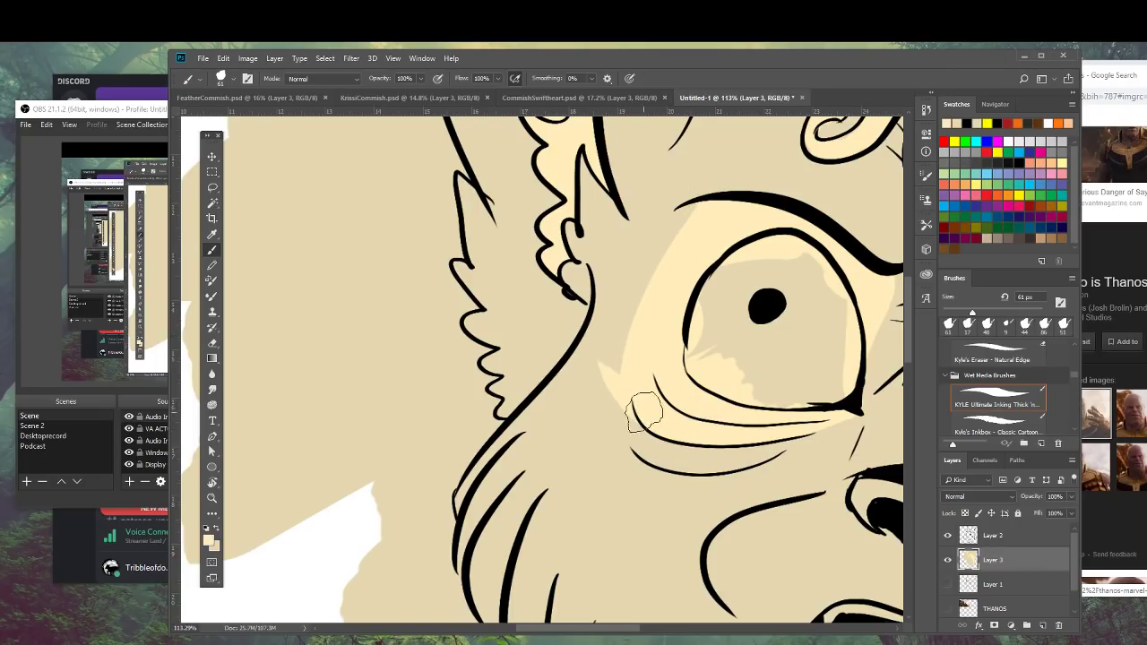
pyautogui.moveTo(710, 217)
pyautogui.mouseDown()
pyautogui.moveTo(657, 265)
pyautogui.moveTo(625, 333)
pyautogui.mouseUp()
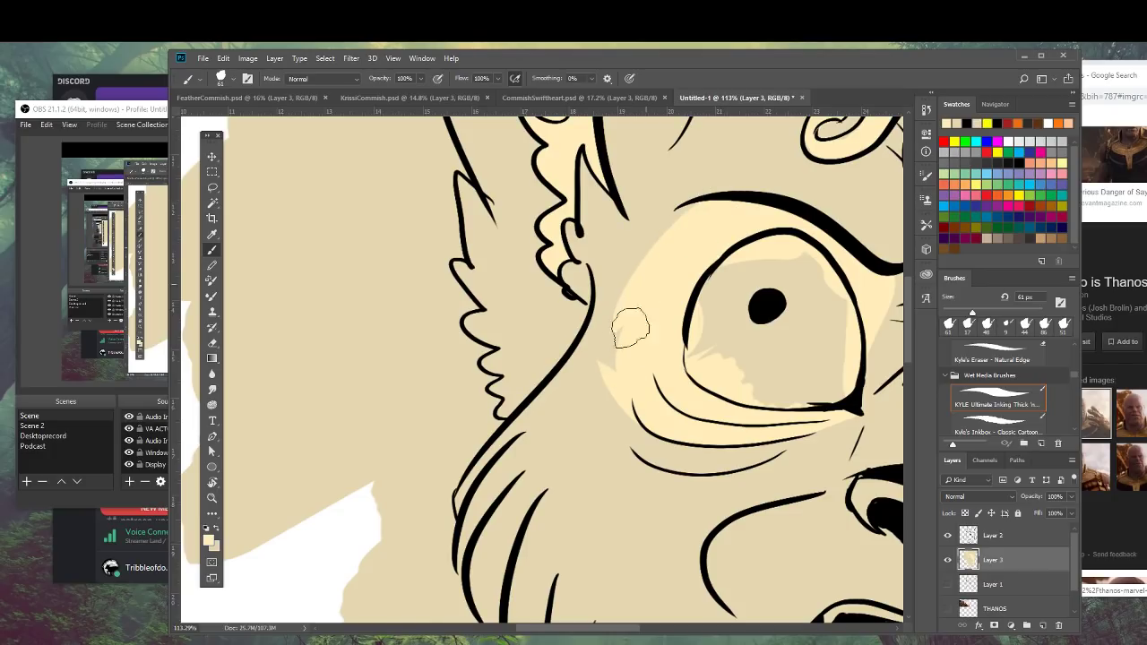
# Reduce the brush to 42 px and extend the light cream eye patch outward to a point near the cheek outline.
pyautogui.scroll(-5, 699, 439)
pyautogui.moveTo(759, 498); pyautogui.dragTo(644, 426)
pyautogui.moveTo(527, 351)
pyautogui.keyDown('ctrl'); pyautogui.mouseDown()
pyautogui.moveTo(584, 328)
pyautogui.moveTo(737, 335)
pyautogui.mouseUp(); pyautogui.keyUp('ctrl')
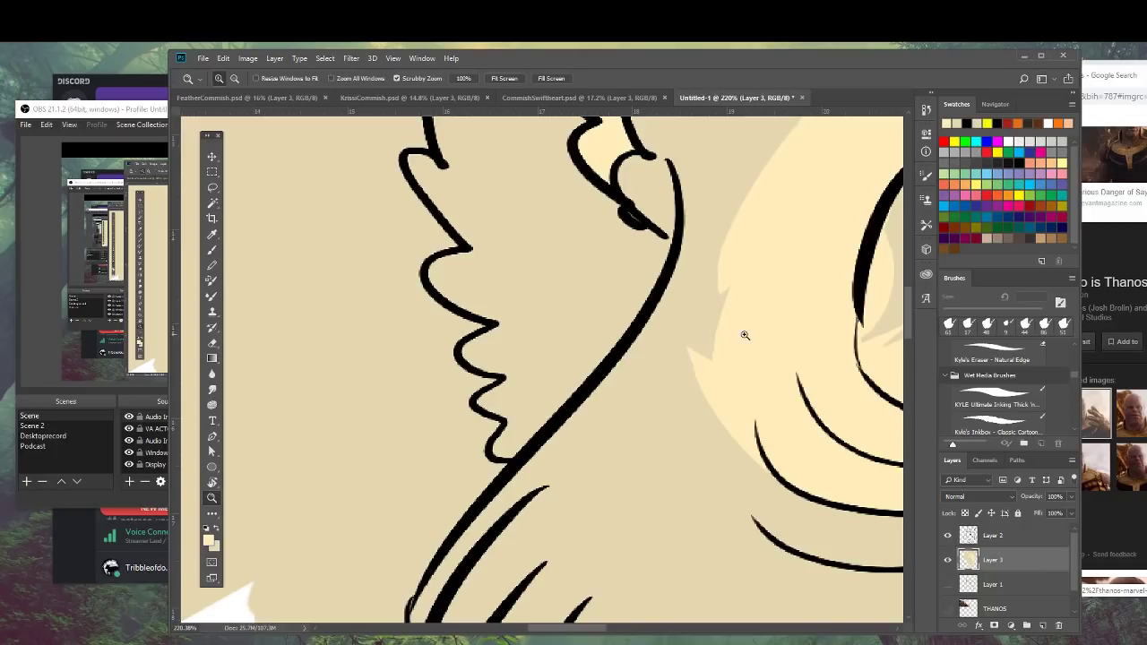
pyautogui.rightClick(735, 337)
pyautogui.moveTo(817, 369); pyautogui.dragTo(808, 369)
pyautogui.press('Return')
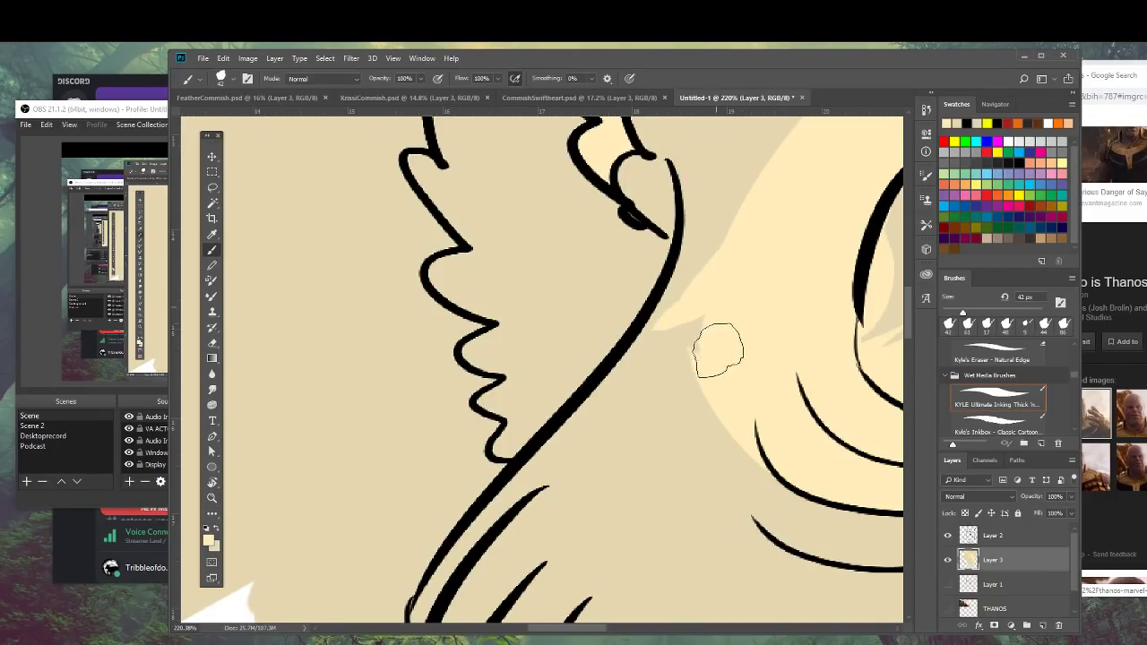
pyautogui.moveTo(738, 429); pyautogui.dragTo(677, 330)
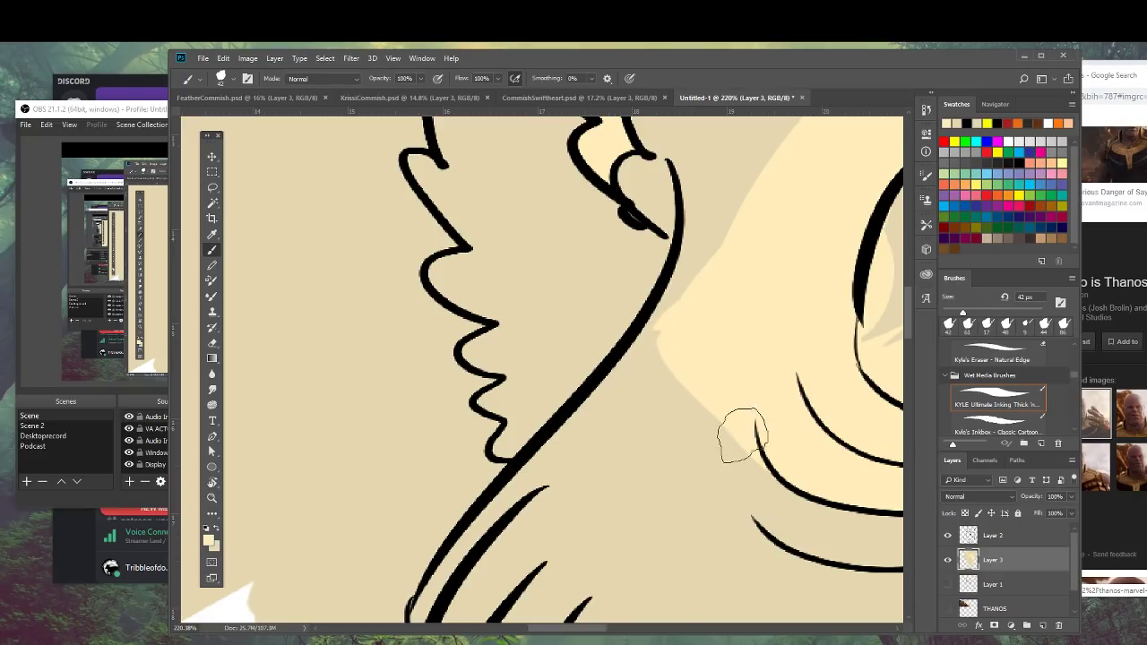
pyautogui.moveTo(795, 498); pyautogui.dragTo(650, 370)
# Switch to the base tan and trim the upper outer edge of the light cream eye patch.
pyautogui.hotkey('ctrl', 'space')
pyautogui.moveTo(767, 306); pyautogui.dragTo(728, 308)
pyautogui.press('space')
pyautogui.moveTo(849, 367); pyautogui.dragTo(610, 404)
pyautogui.hotkey('ctrl', 'space')
pyautogui.moveTo(529, 390); pyautogui.dragTo(581, 382)
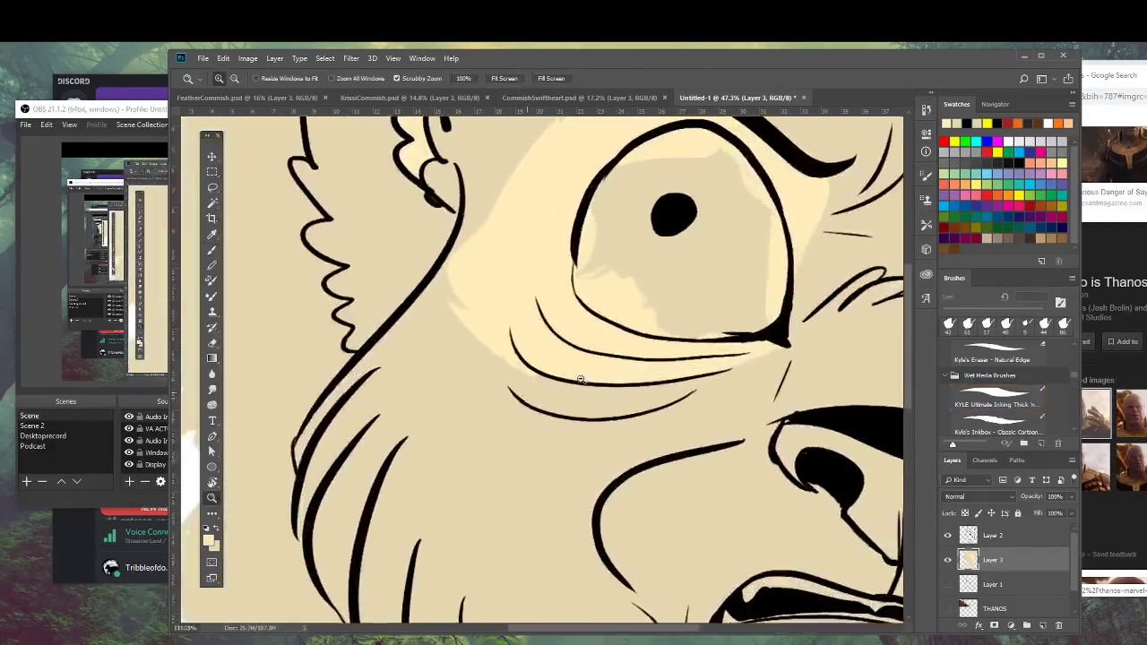
pyautogui.press('x')
pyautogui.scroll(3, 437, 426)
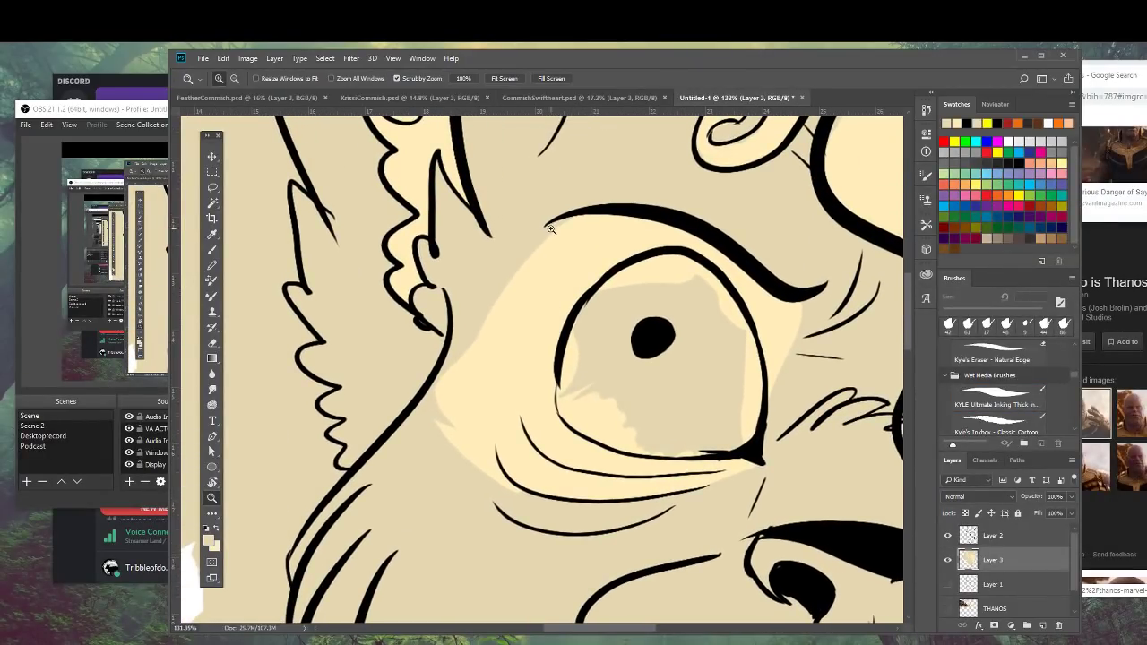
pyautogui.press('b')
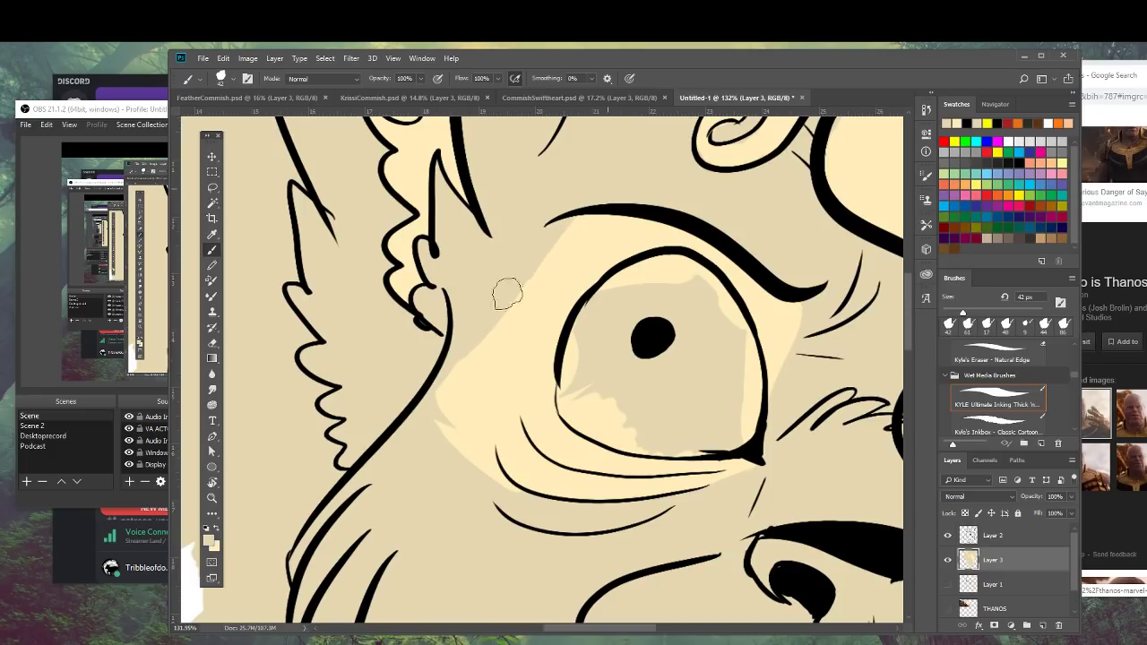
pyautogui.moveTo(496, 314)
pyautogui.mouseDown()
pyautogui.moveTo(430, 398)
pyautogui.moveTo(481, 426)
pyautogui.mouseUp()
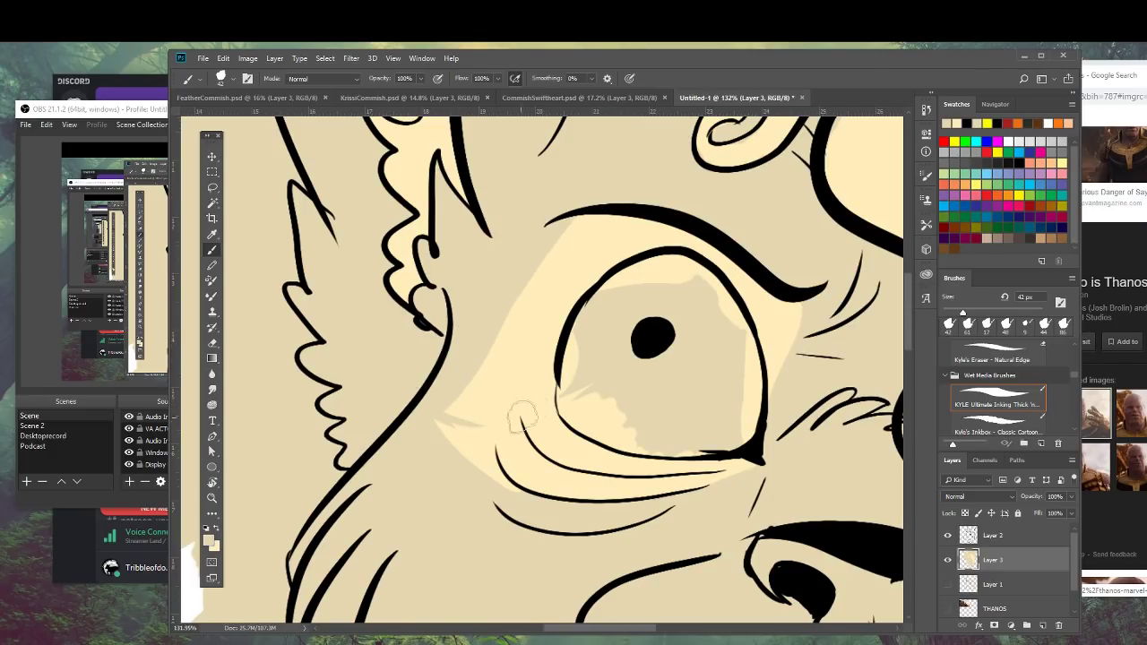
# Set the foreground colour to white for painting the teeth.
pyautogui.scroll(-5, 656, 469)
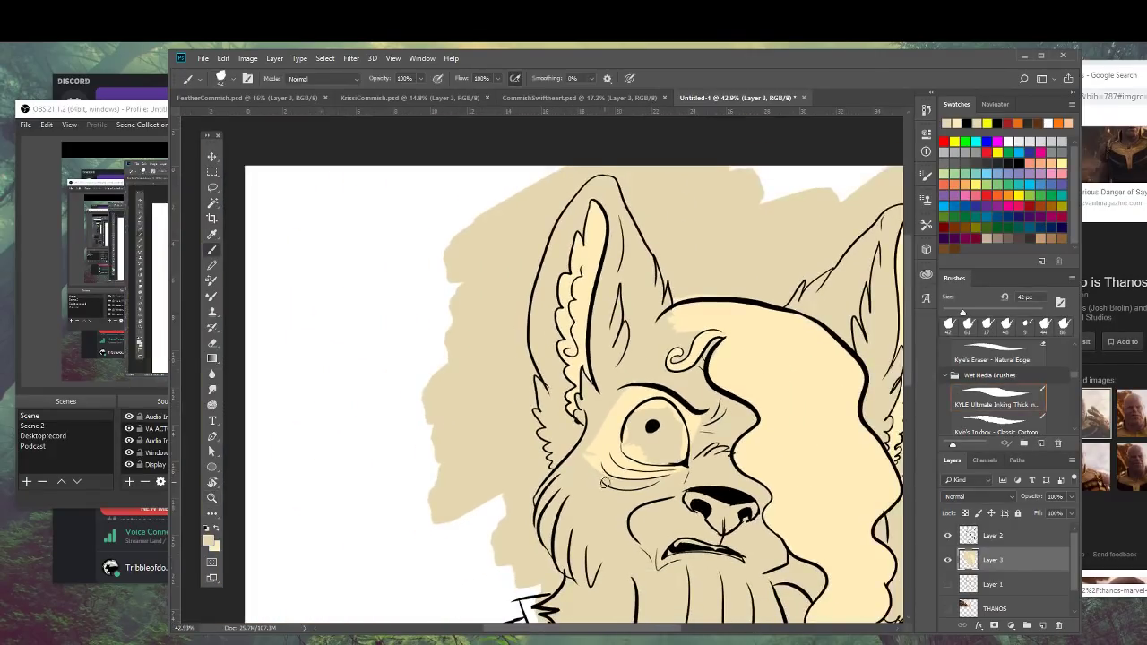
pyautogui.moveTo(721, 526); pyautogui.dragTo(507, 351)
pyautogui.press('z')
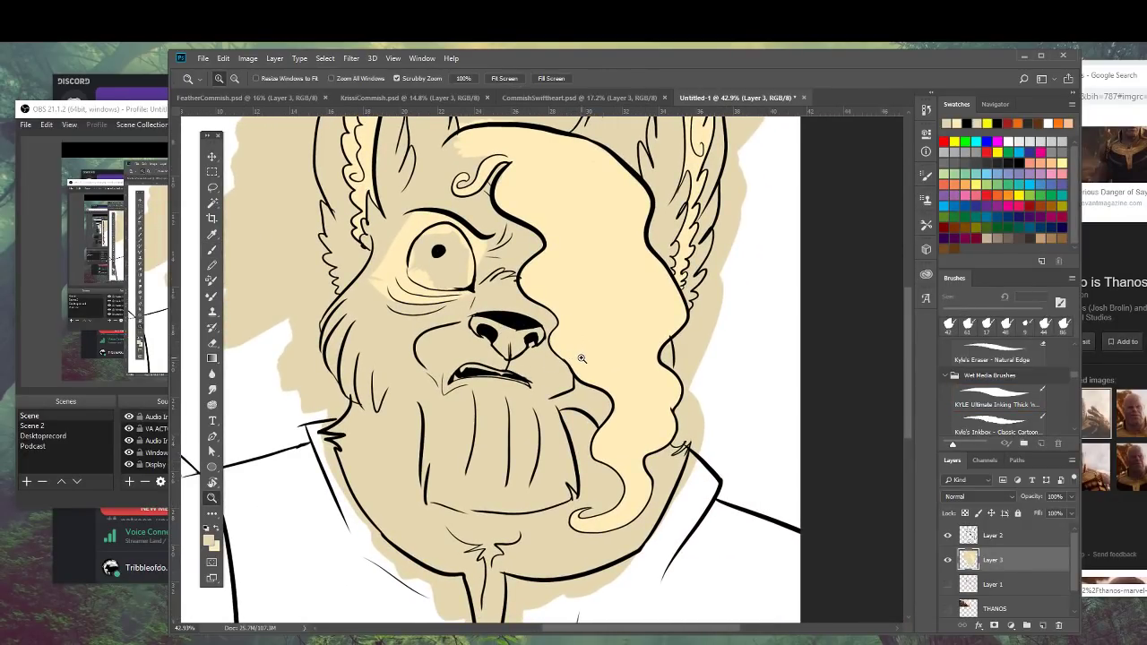
pyautogui.moveTo(504, 514); pyautogui.dragTo(557, 408)
pyautogui.moveTo(518, 234); pyautogui.dragTo(507, 415)
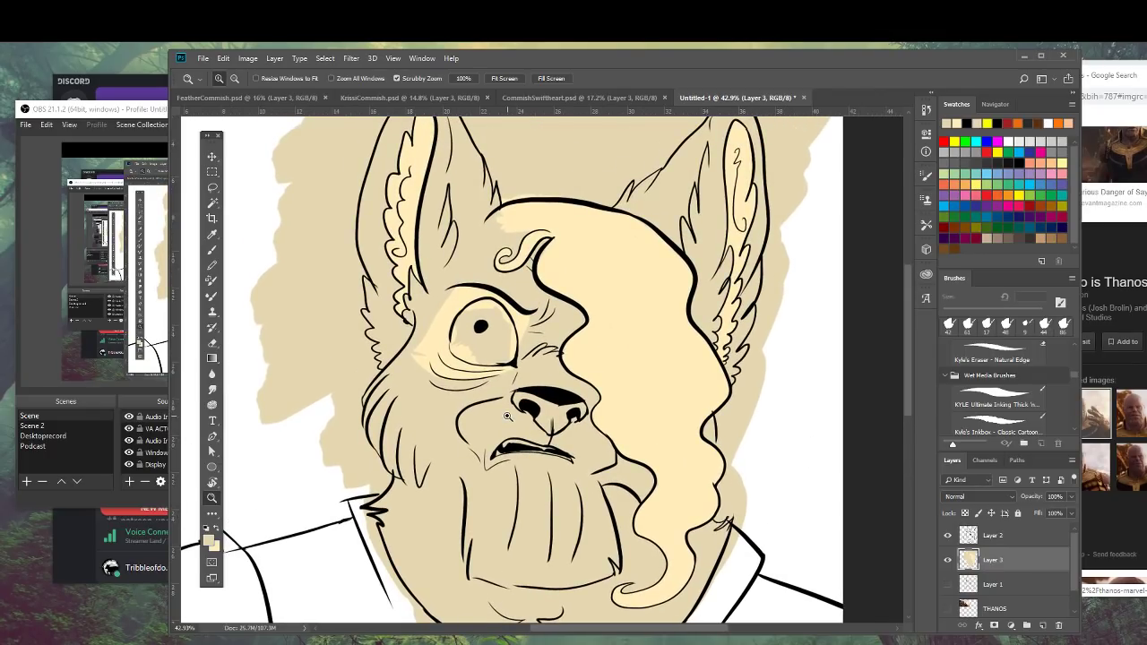
pyautogui.click(210, 542)
pyautogui.moveTo(1011, 217); pyautogui.dragTo(956, 83)
pyautogui.press('Return')
# Paint the teeth inside the open mouth white with a 28 px brush.
pyautogui.moveTo(501, 362)
pyautogui.mouseDown()
pyautogui.moveTo(599, 437)
pyautogui.moveTo(570, 169)
pyautogui.mouseUp()
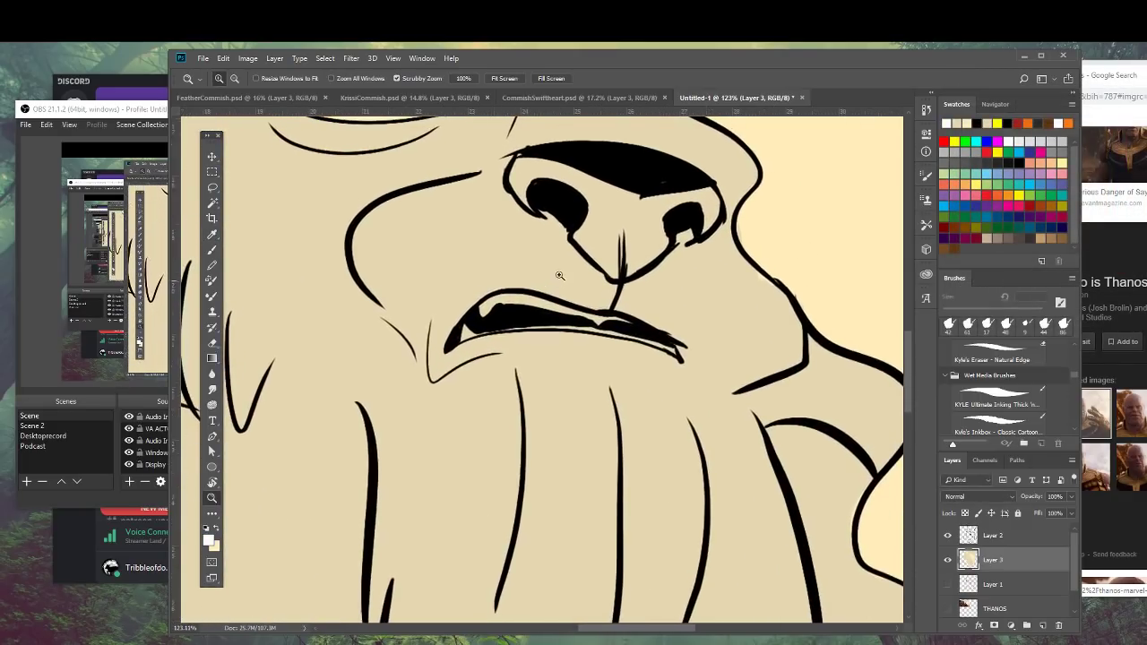
pyautogui.moveTo(559, 280); pyautogui.dragTo(615, 285)
pyautogui.press('b')
pyautogui.moveTo(389, 362)
pyautogui.mouseDown()
pyautogui.moveTo(382, 391)
pyautogui.moveTo(399, 385)
pyautogui.mouseUp()
pyautogui.rightClick(490, 341)
pyautogui.moveTo(568, 374); pyautogui.dragTo(560, 373)
pyautogui.moveTo(403, 382)
pyautogui.mouseDown()
pyautogui.moveTo(574, 359)
pyautogui.moveTo(506, 358)
pyautogui.moveTo(609, 361)
pyautogui.moveTo(737, 384)
pyautogui.moveTo(769, 412)
pyautogui.mouseUp()
pyautogui.moveTo(632, 356); pyautogui.dragTo(679, 364)
pyautogui.moveTo(595, 342)
pyautogui.mouseDown()
pyautogui.moveTo(683, 360)
pyautogui.moveTo(513, 336)
pyautogui.moveTo(526, 333)
pyautogui.moveTo(505, 318)
pyautogui.moveTo(423, 335)
pyautogui.mouseUp()
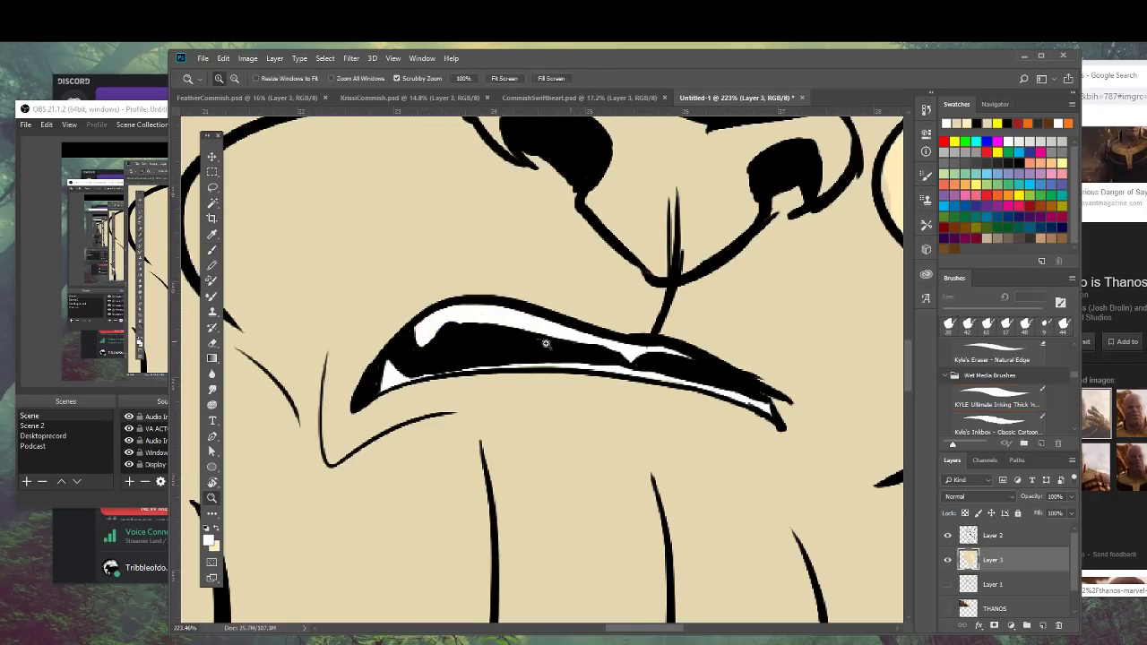
# Change the foreground colour to dark grey and paint the nose beneath its line art.
pyautogui.scroll(-5, 594, 361)
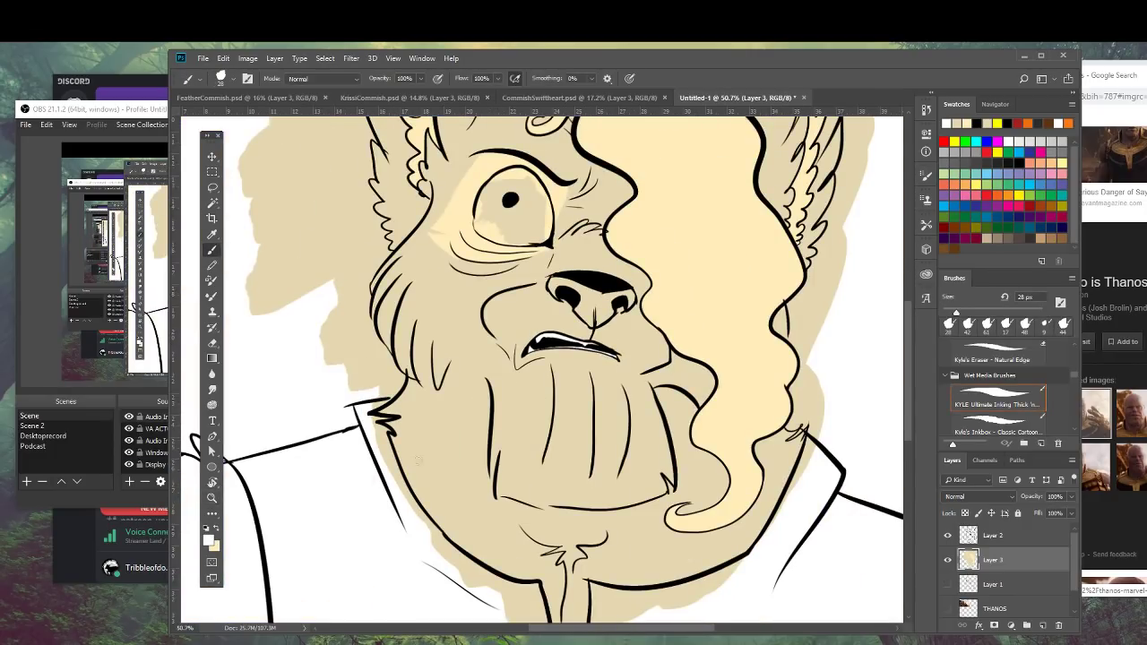
pyautogui.click(208, 542)
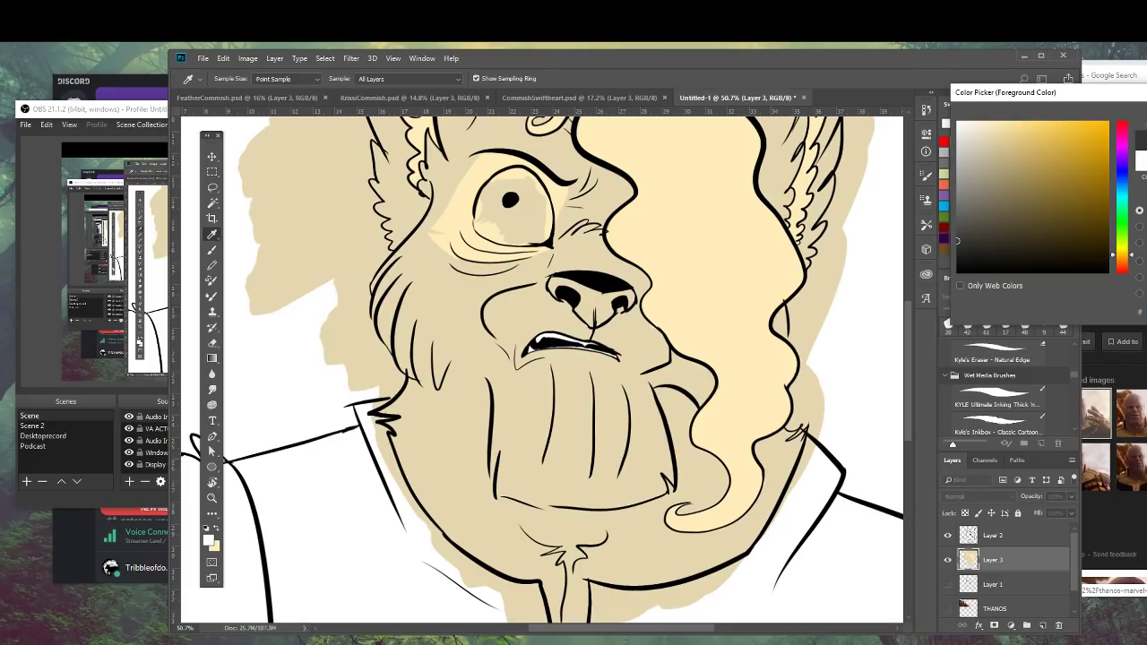
pyautogui.press('Return')
pyautogui.moveTo(554, 303); pyautogui.dragTo(625, 262)
pyautogui.moveTo(585, 200)
pyautogui.mouseDown()
pyautogui.moveTo(558, 190)
pyautogui.moveTo(554, 222)
pyautogui.moveTo(578, 275)
pyautogui.moveTo(601, 199)
pyautogui.moveTo(598, 221)
pyautogui.moveTo(633, 201)
pyautogui.moveTo(683, 211)
pyautogui.moveTo(638, 239)
pyautogui.moveTo(675, 215)
pyautogui.moveTo(661, 267)
pyautogui.moveTo(696, 285)
pyautogui.moveTo(815, 245)
pyautogui.moveTo(797, 275)
pyautogui.moveTo(871, 283)
pyautogui.moveTo(719, 301)
pyautogui.moveTo(745, 274)
pyautogui.moveTo(779, 269)
pyautogui.moveTo(793, 289)
pyautogui.moveTo(770, 338)
pyautogui.moveTo(732, 291)
pyautogui.moveTo(698, 314)
pyautogui.moveTo(684, 356)
pyautogui.moveTo(701, 352)
pyautogui.moveTo(681, 378)
pyautogui.moveTo(631, 405)
pyautogui.moveTo(642, 401)
pyautogui.moveTo(609, 405)
pyautogui.moveTo(554, 347)
pyautogui.moveTo(558, 318)
pyautogui.moveTo(540, 339)
pyautogui.moveTo(568, 311)
pyautogui.moveTo(574, 345)
pyautogui.moveTo(681, 320)
pyautogui.moveTo(602, 366)
pyautogui.mouseUp()
pyautogui.press('z')
pyautogui.moveTo(707, 303)
pyautogui.mouseDown()
pyautogui.moveTo(618, 334)
pyautogui.moveTo(628, 332)
pyautogui.mouseUp()
pyautogui.press('b')
pyautogui.moveTo(729, 255)
pyautogui.mouseDown()
pyautogui.moveTo(622, 339)
pyautogui.moveTo(631, 333)
pyautogui.mouseUp()
# Change the foreground colour to dark brown and outline a jagged fur marking along the left side of the jaw.
pyautogui.click(212, 541)
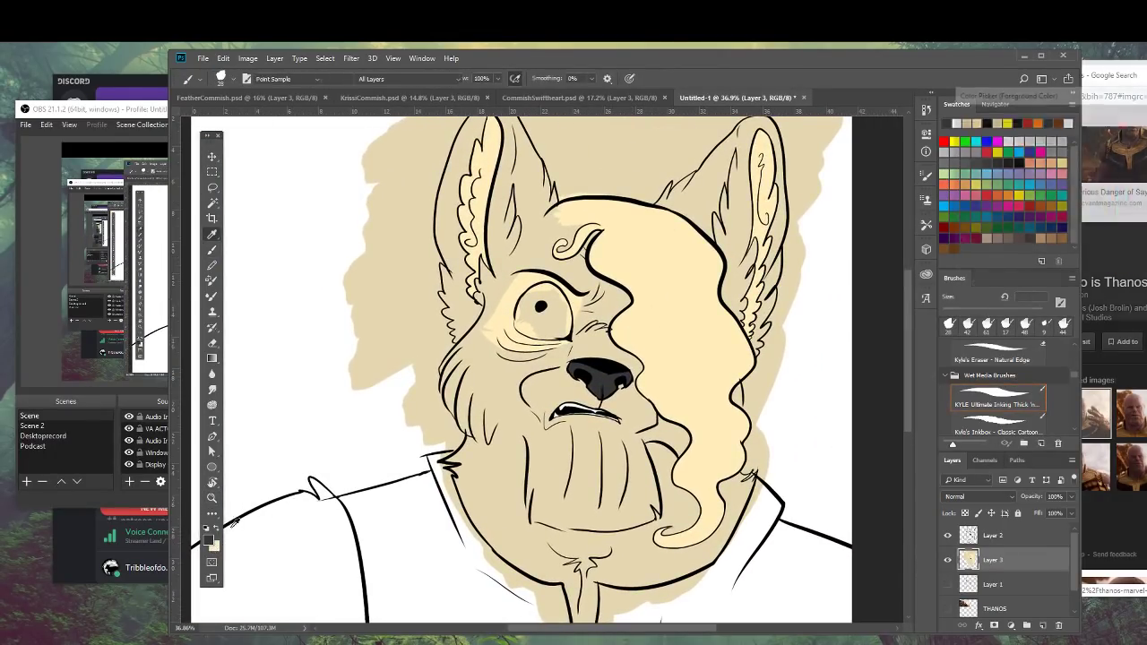
pyautogui.moveTo(1123, 237); pyautogui.dragTo(1124, 264)
pyautogui.click(1033, 232)
pyautogui.press('Return')
pyautogui.scroll(3, 433, 372)
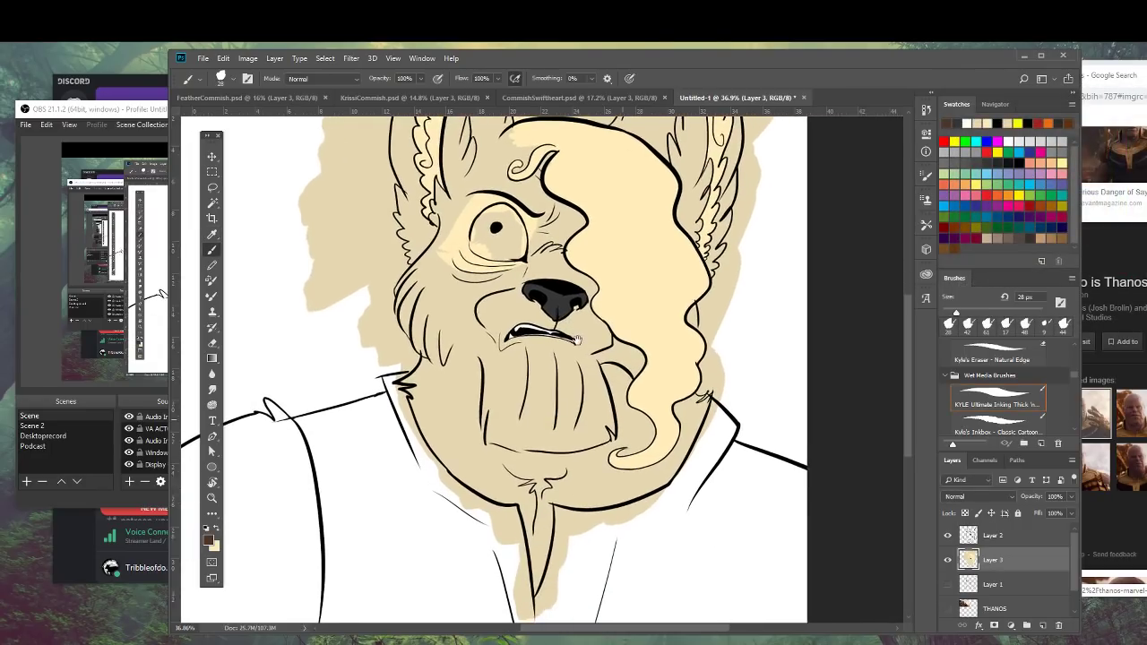
pyautogui.moveTo(441, 361)
pyautogui.mouseDown()
pyautogui.moveTo(414, 424)
pyautogui.moveTo(422, 459)
pyautogui.mouseUp()
pyautogui.hotkey('ctrl', 'z')
pyautogui.moveTo(384, 419)
pyautogui.mouseDown()
pyautogui.moveTo(415, 459)
pyautogui.moveTo(371, 430)
pyautogui.moveTo(402, 532)
pyautogui.moveTo(391, 515)
pyautogui.moveTo(477, 574)
pyautogui.moveTo(557, 591)
pyautogui.moveTo(438, 459)
pyautogui.moveTo(410, 473)
pyautogui.moveTo(413, 487)
pyautogui.moveTo(416, 493)
pyautogui.mouseUp()
# Fill the pointed beard tuft with dark brown, and paint the marking's edge around the chin and the patch beside the hair curl.
pyautogui.moveTo(425, 553)
pyautogui.mouseDown()
pyautogui.moveTo(422, 598)
pyautogui.moveTo(436, 494)
pyautogui.moveTo(435, 538)
pyautogui.mouseUp()
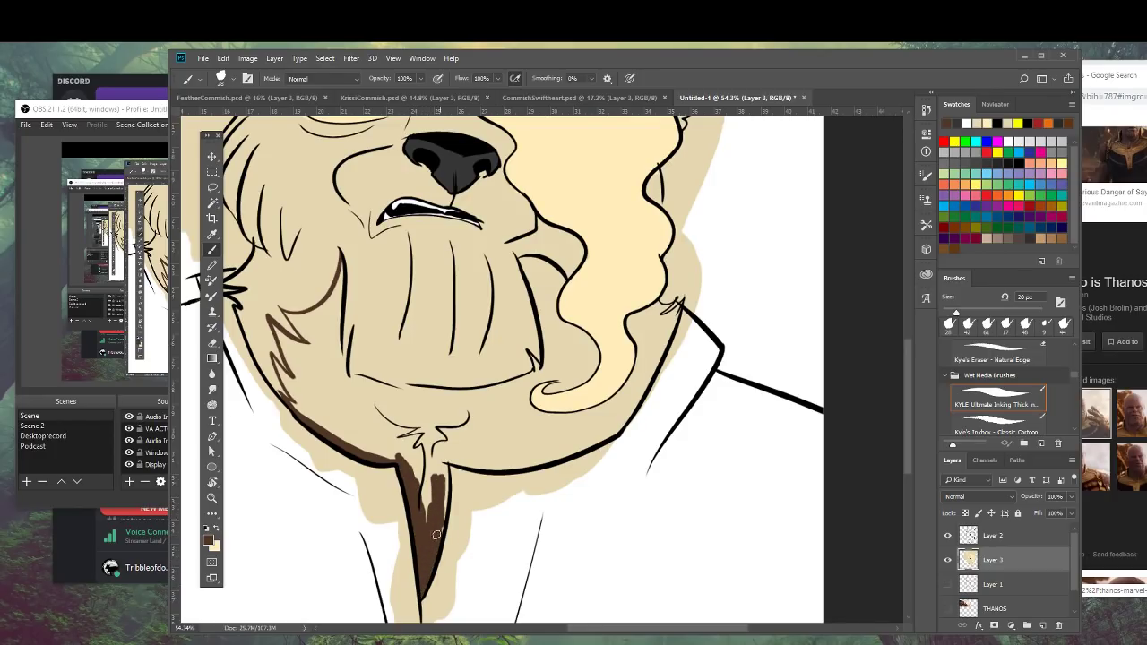
pyautogui.moveTo(432, 467); pyautogui.dragTo(428, 511)
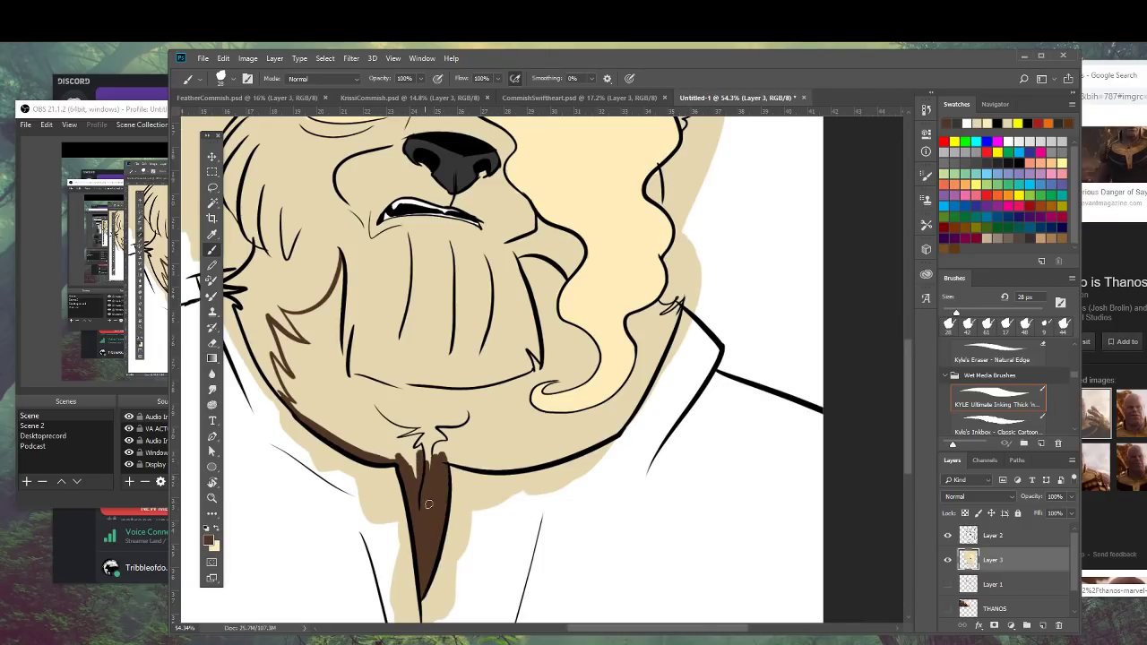
pyautogui.moveTo(340, 261)
pyautogui.mouseDown()
pyautogui.moveTo(340, 315)
pyautogui.moveTo(339, 267)
pyautogui.moveTo(349, 389)
pyautogui.mouseUp()
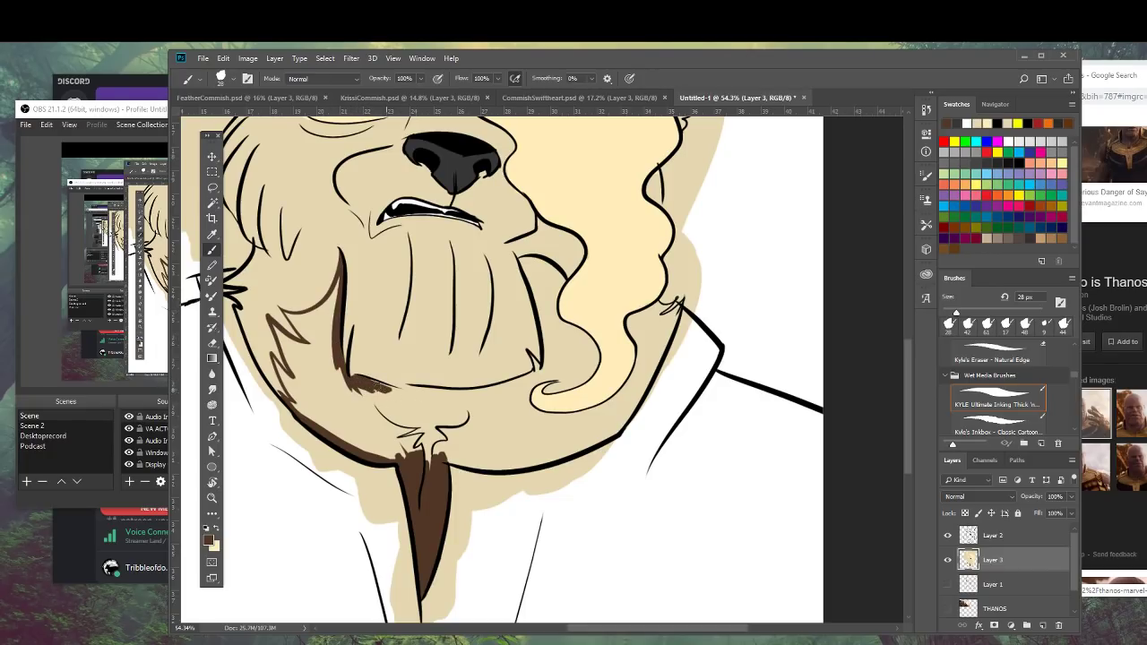
pyautogui.moveTo(387, 392)
pyautogui.mouseDown()
pyautogui.moveTo(498, 394)
pyautogui.moveTo(473, 393)
pyautogui.moveTo(520, 380)
pyautogui.mouseUp()
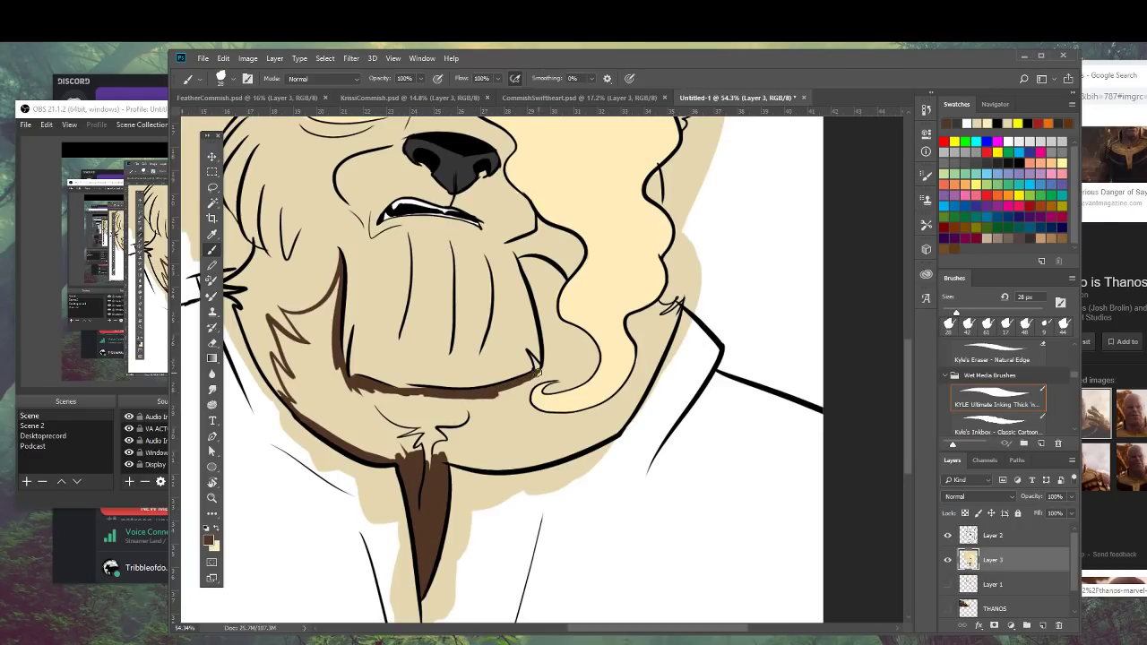
pyautogui.moveTo(544, 361)
pyautogui.mouseDown()
pyautogui.moveTo(544, 311)
pyautogui.moveTo(546, 357)
pyautogui.mouseUp()
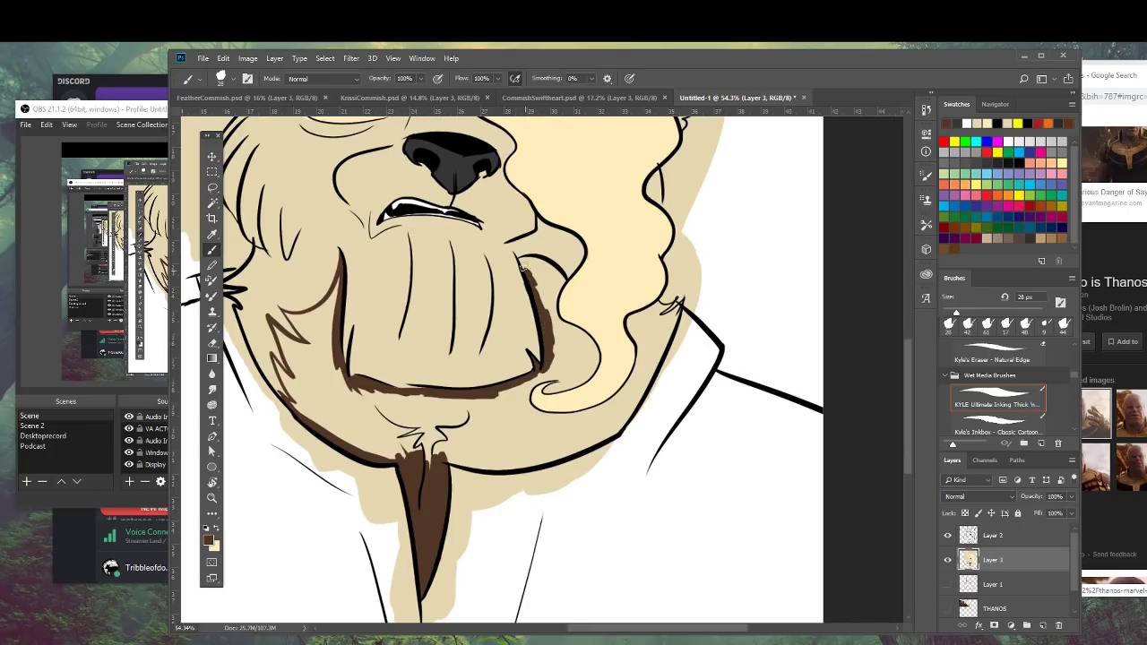
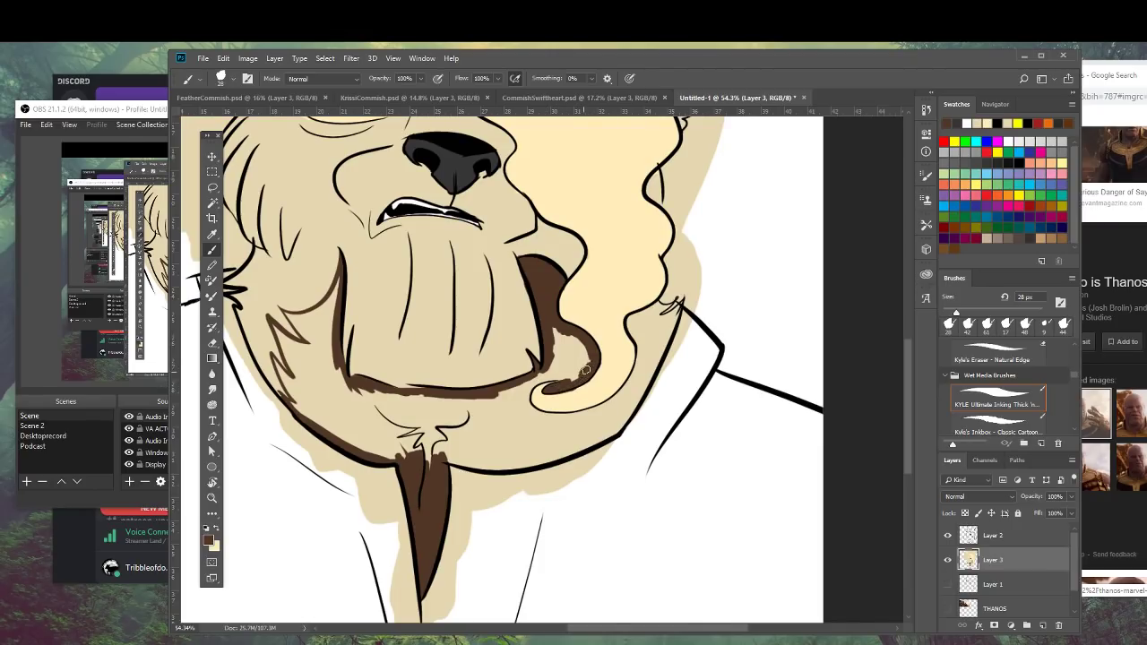
pyautogui.moveTo(556, 364); pyautogui.dragTo(581, 356)
# Switch to Spotify, lower the playback volume, and return to the drawing in Photoshop.
pyautogui.hotkey('alt', 'Tab')
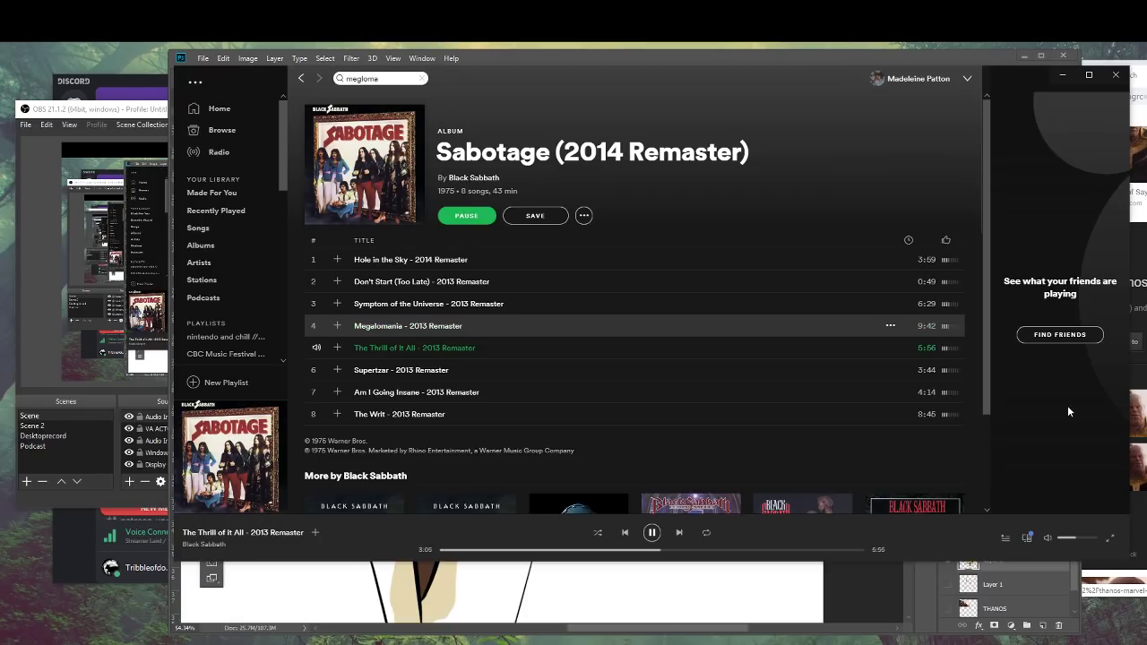
pyautogui.click(1065, 539)
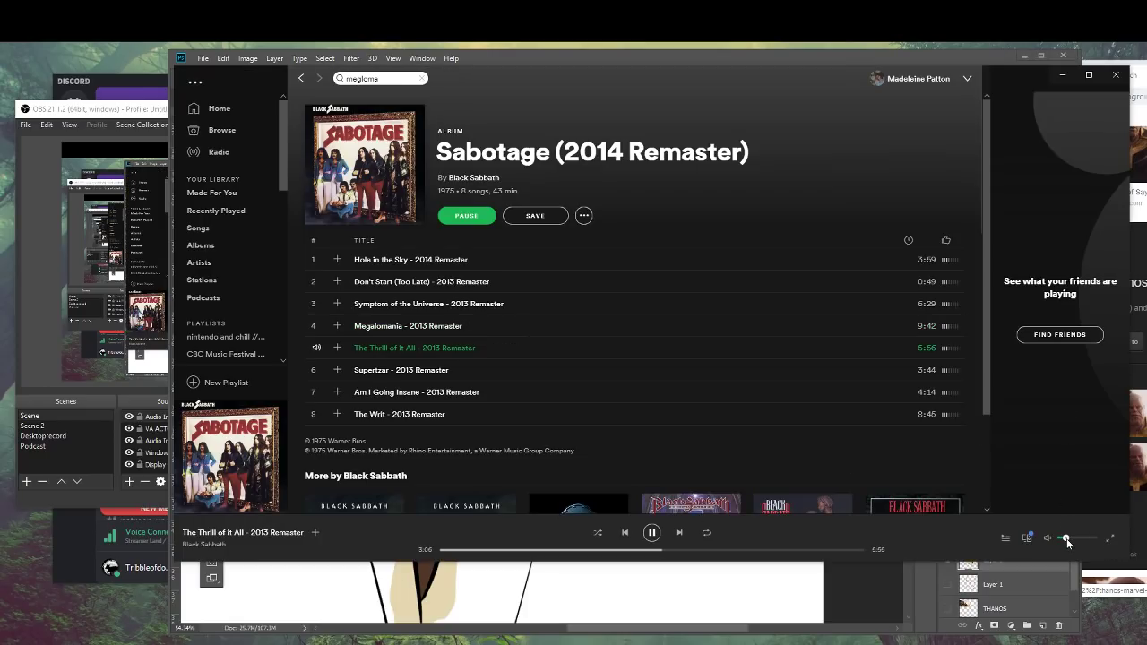
pyautogui.click(1062, 75)
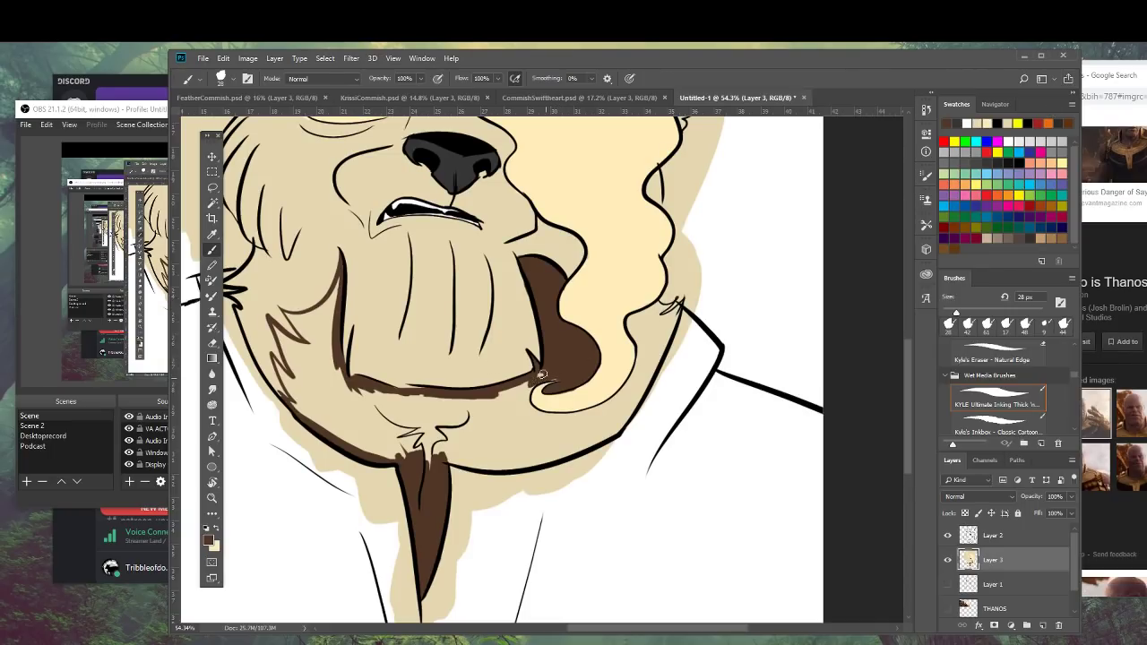
# Extend the dark brown marking's outline beneath the hair curl and along the jawline to the beard tuft.
pyautogui.moveTo(529, 387); pyautogui.dragTo(498, 403)
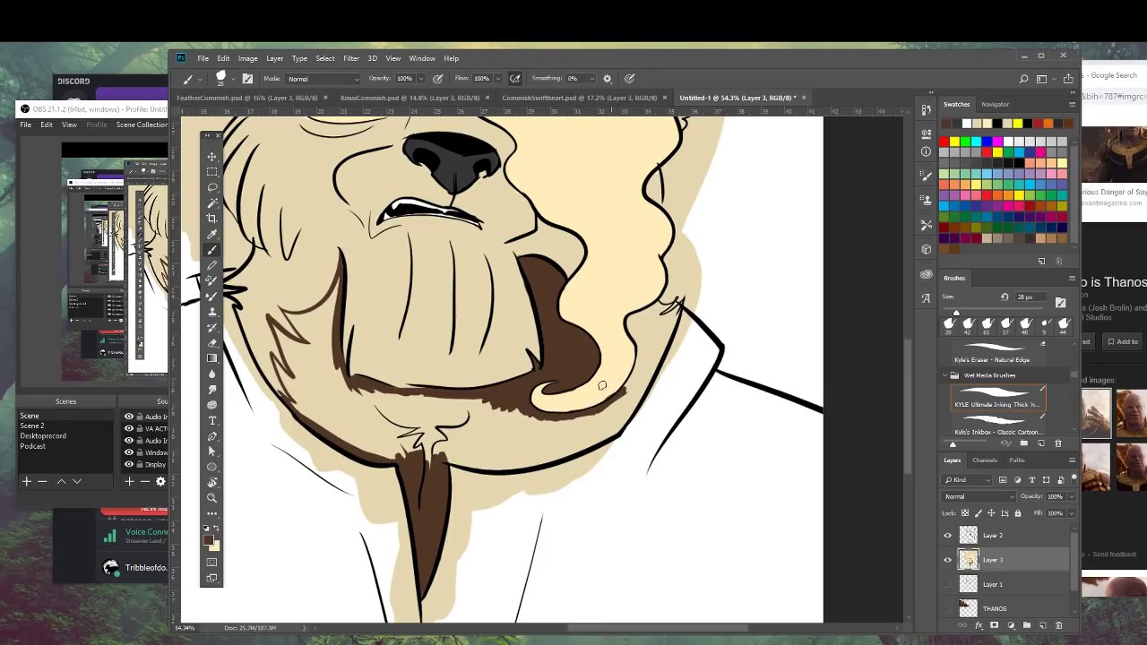
pyautogui.keyDown('alt'); pyautogui.click(610, 386); pyautogui.keyUp('alt')
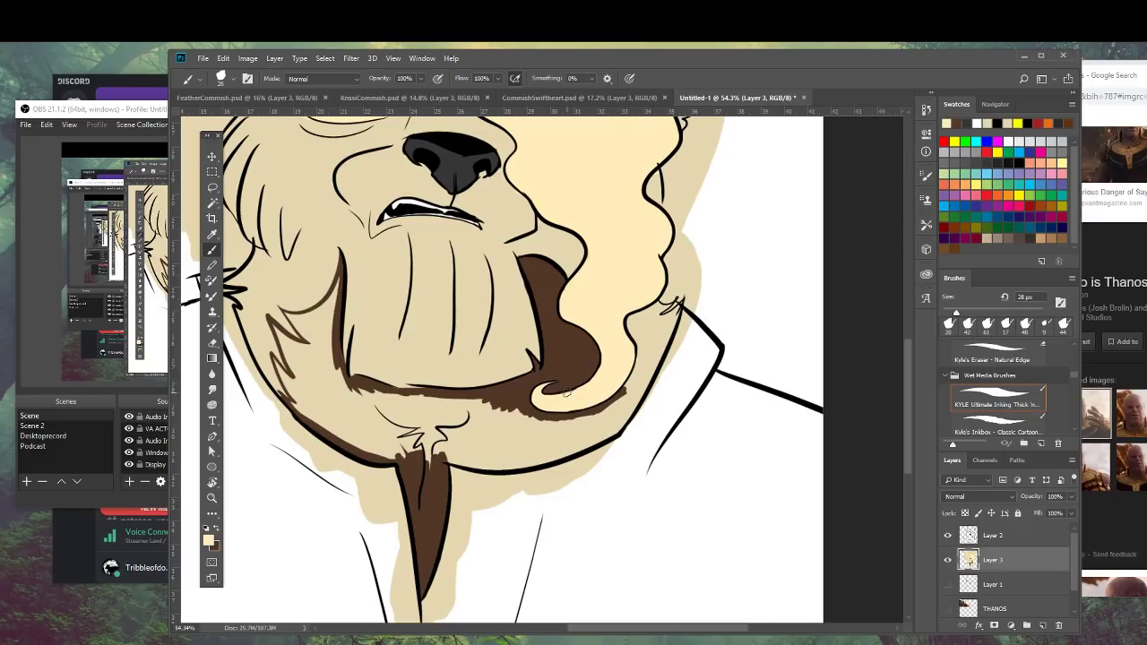
pyautogui.keyDown('alt'); pyautogui.click(564, 280); pyautogui.keyUp('alt')
pyautogui.moveTo(625, 391)
pyautogui.mouseDown()
pyautogui.moveTo(592, 422)
pyautogui.moveTo(628, 421)
pyautogui.moveTo(601, 444)
pyautogui.moveTo(617, 426)
pyautogui.moveTo(556, 441)
pyautogui.moveTo(613, 436)
pyautogui.moveTo(546, 462)
pyautogui.moveTo(558, 457)
pyautogui.moveTo(485, 468)
pyautogui.moveTo(542, 462)
pyautogui.moveTo(508, 471)
pyautogui.moveTo(451, 459)
pyautogui.mouseUp()
# Select the outlined fur area of the lower jaw with the Magic Wand and expand the selection.
pyautogui.press('w')
pyautogui.click(407, 419)
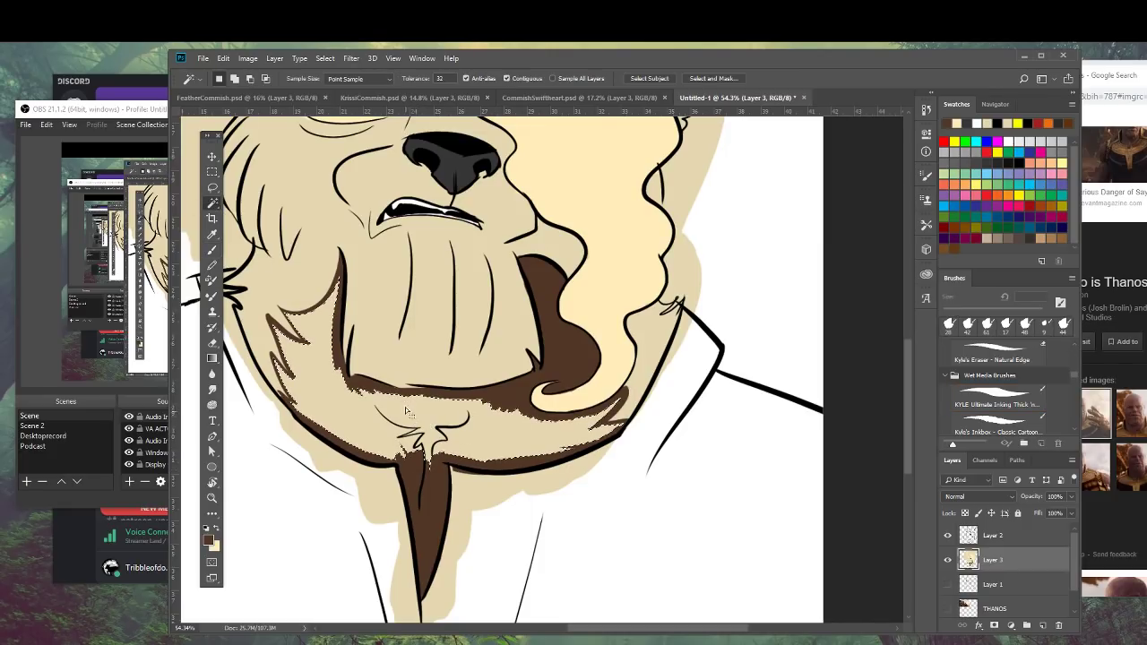
pyautogui.scroll(-1, 408, 419)
pyautogui.click(324, 58)
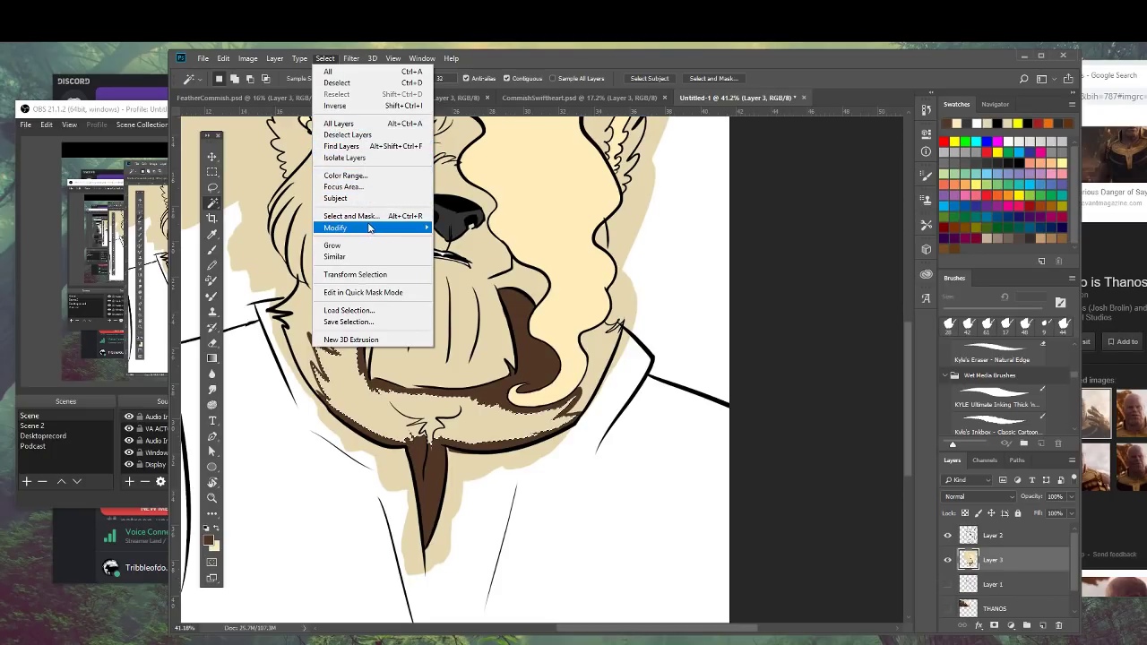
pyautogui.moveTo(368, 228)
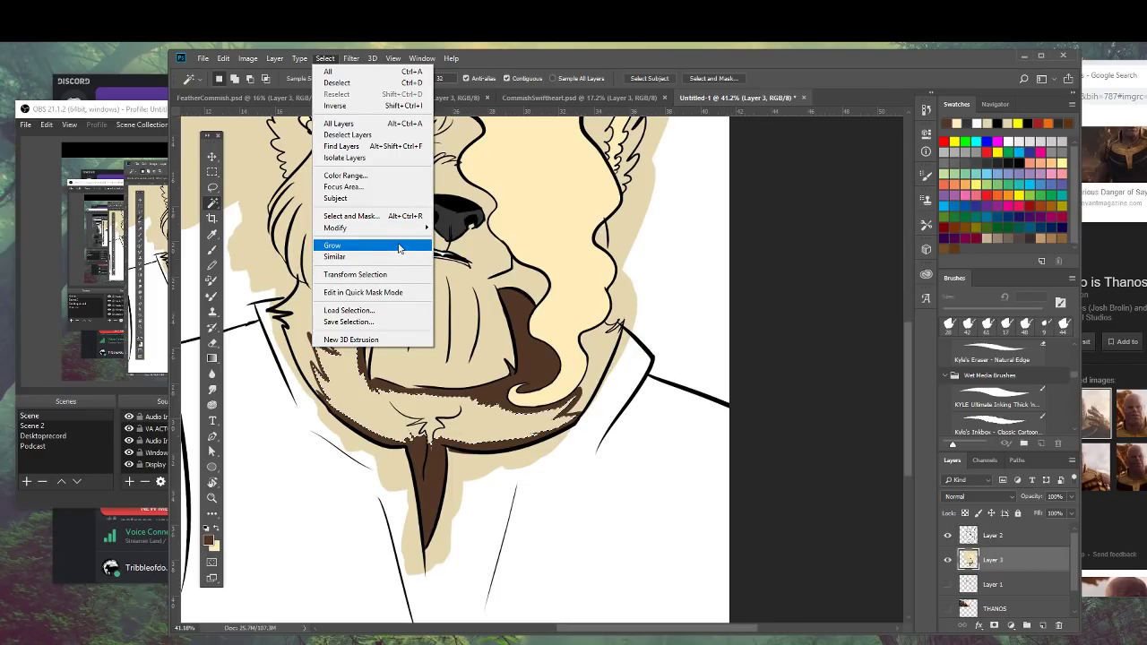
pyautogui.moveTo(405, 228)
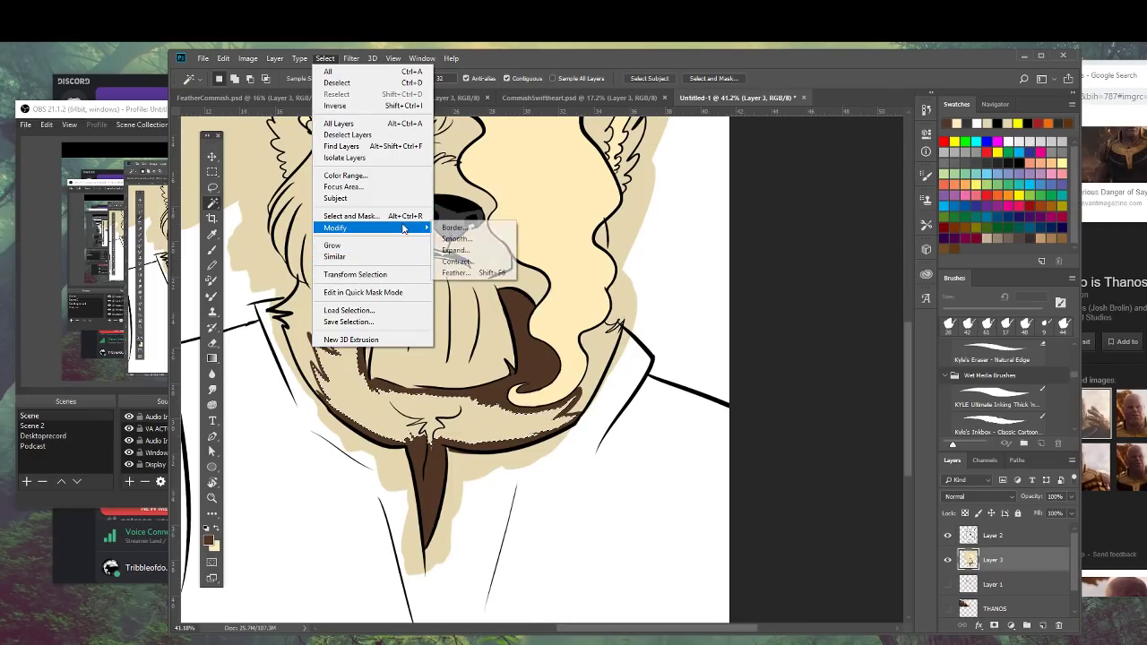
pyautogui.click(482, 250)
pyautogui.click(723, 239)
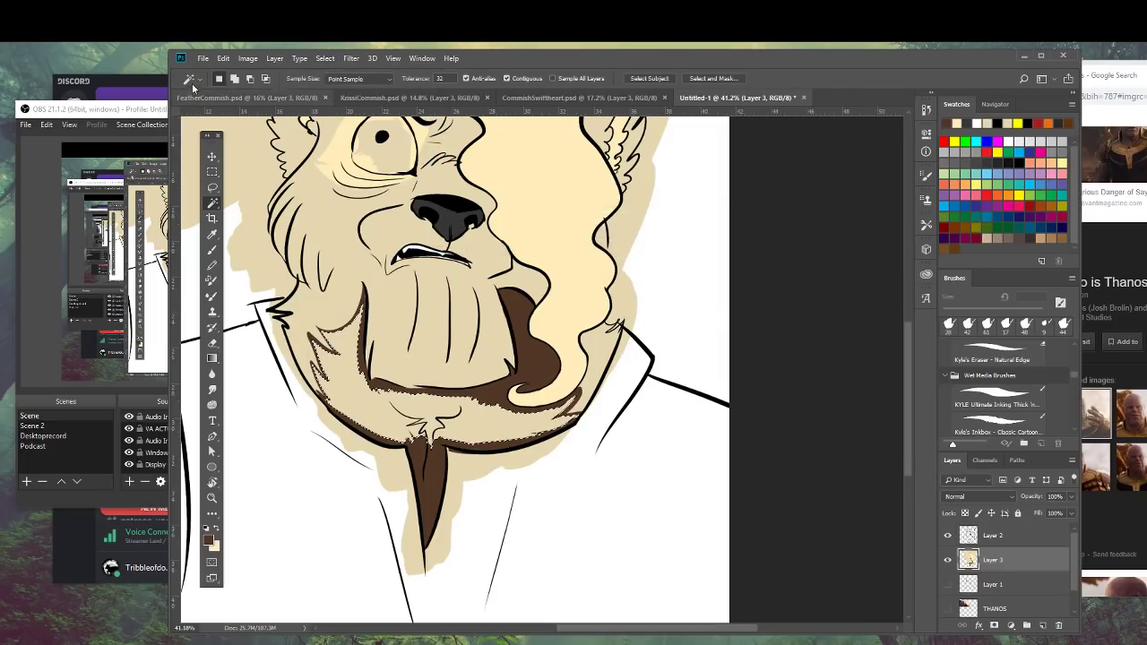
# Fill the expanded jaw selection with the dark brown foreground colour at 100% opacity, and clear the selection.
pyautogui.click(223, 58)
pyautogui.click(269, 245)
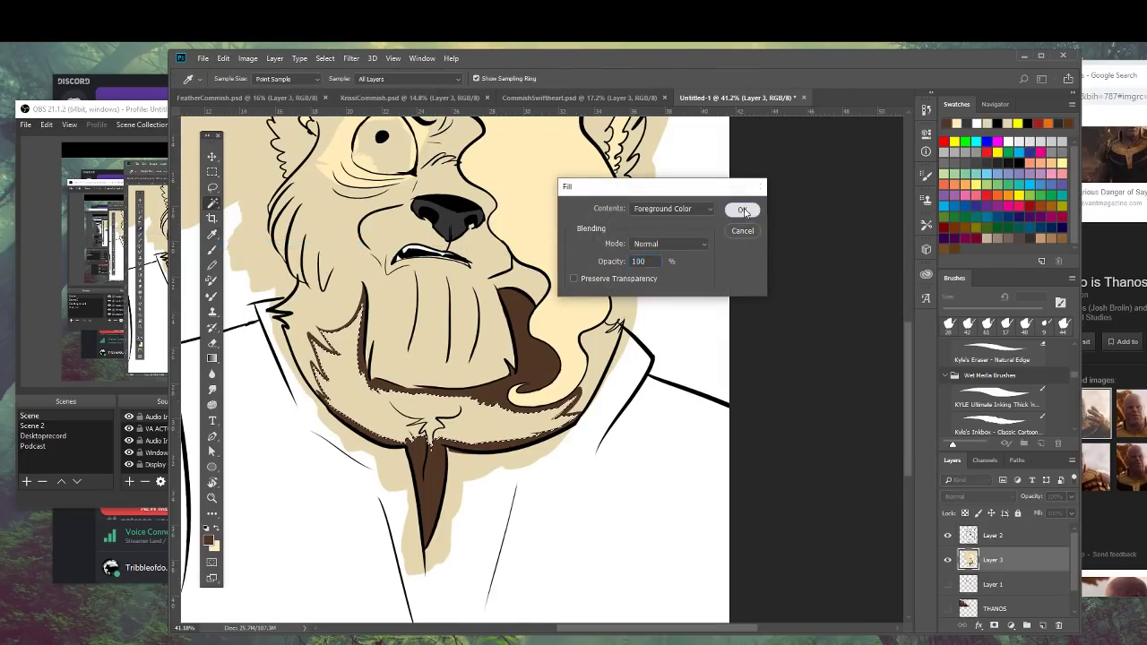
pyautogui.press('Return')
pyautogui.click(212, 157)
pyautogui.click(215, 173)
pyautogui.click(282, 196)
pyautogui.moveTo(493, 332); pyautogui.dragTo(376, 329)
# Activate Layer 2 and crop the canvas tighter on both sides and along the bottom edge at the beard's tip.
pyautogui.click(212, 202)
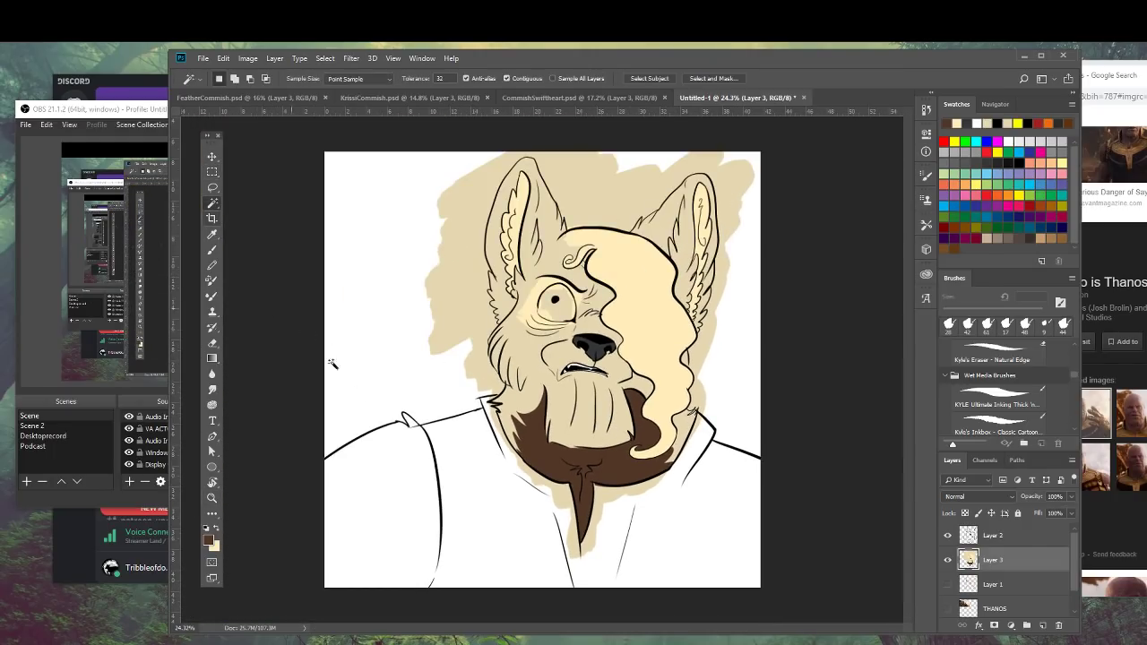
pyautogui.click(484, 534)
pyautogui.click(1014, 541)
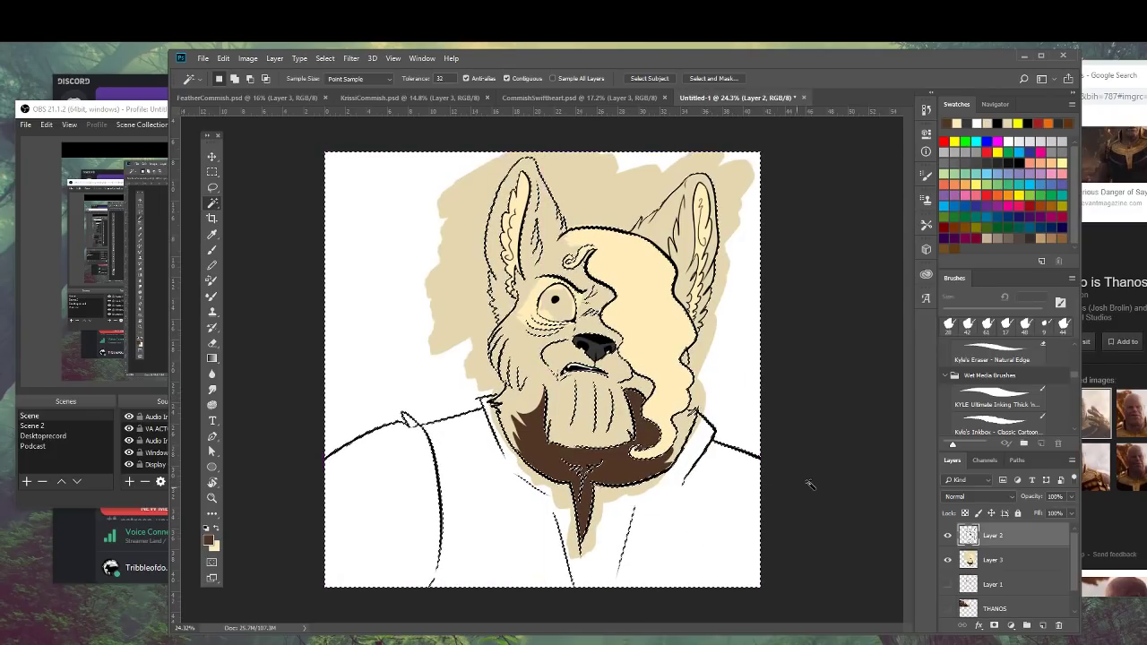
pyautogui.click(212, 217)
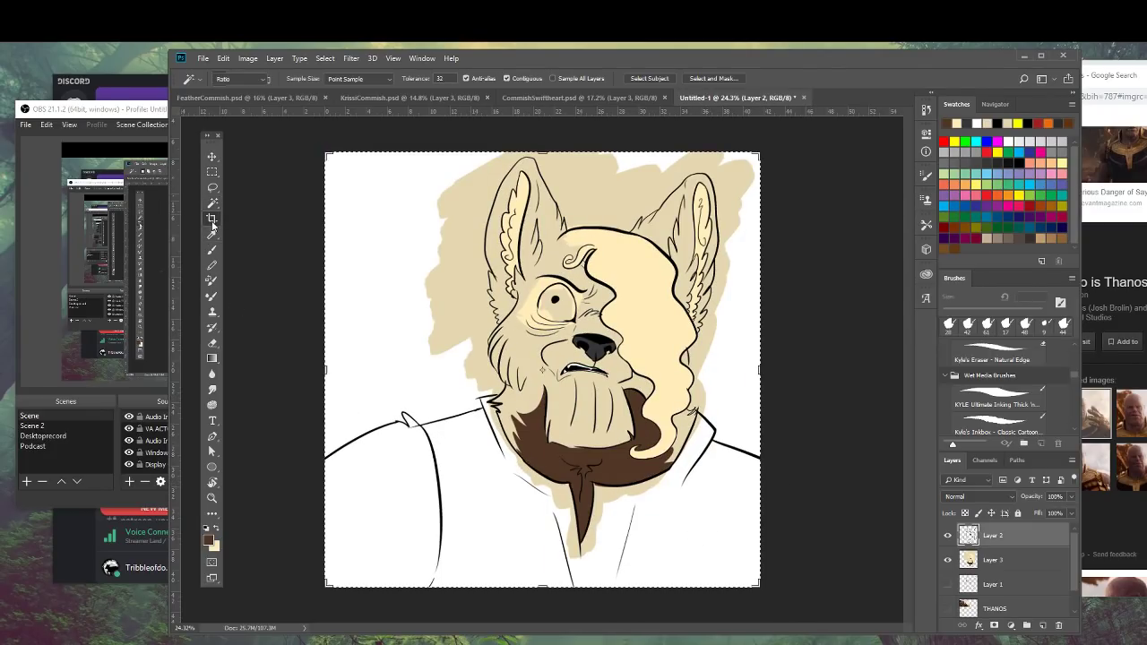
pyautogui.moveTo(758, 368); pyautogui.dragTo(742, 368)
pyautogui.moveTo(331, 369); pyautogui.dragTo(362, 369)
pyautogui.moveTo(538, 580)
pyautogui.mouseDown()
pyautogui.moveTo(548, 619)
pyautogui.moveTo(548, 566)
pyautogui.mouseUp()
pyautogui.press('Return')
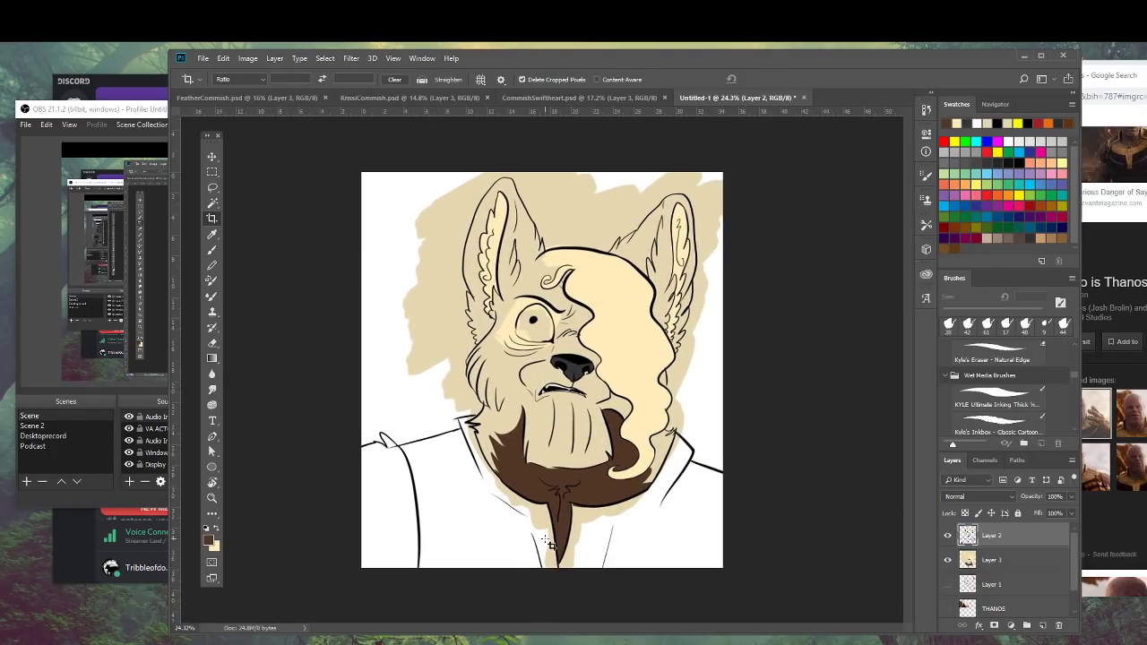
pyautogui.click(212, 203)
pyautogui.click(411, 471)
pyautogui.hotkey('ctrl', 'd')
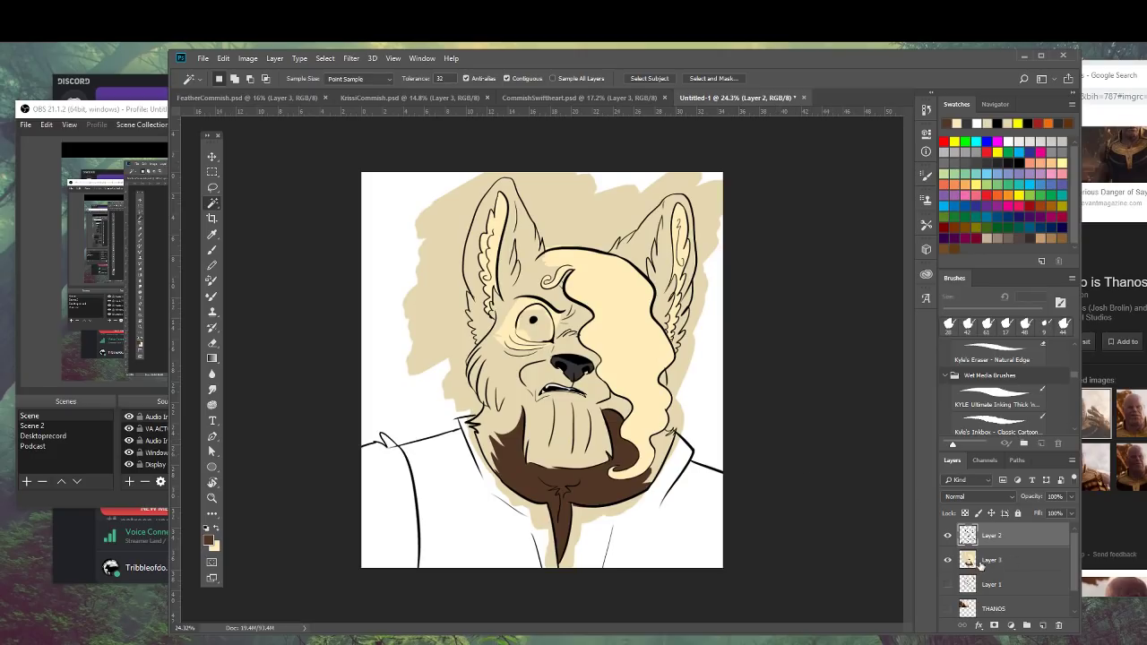
# Hide the flat colours on Layer 3 and set the Brush's foreground colour to black for the line art.
pyautogui.click(948, 562)
pyautogui.press('z')
pyautogui.moveTo(751, 504)
pyautogui.mouseDown()
pyautogui.moveTo(794, 486)
pyautogui.moveTo(772, 507)
pyautogui.mouseUp()
pyautogui.moveTo(489, 484); pyautogui.dragTo(498, 356)
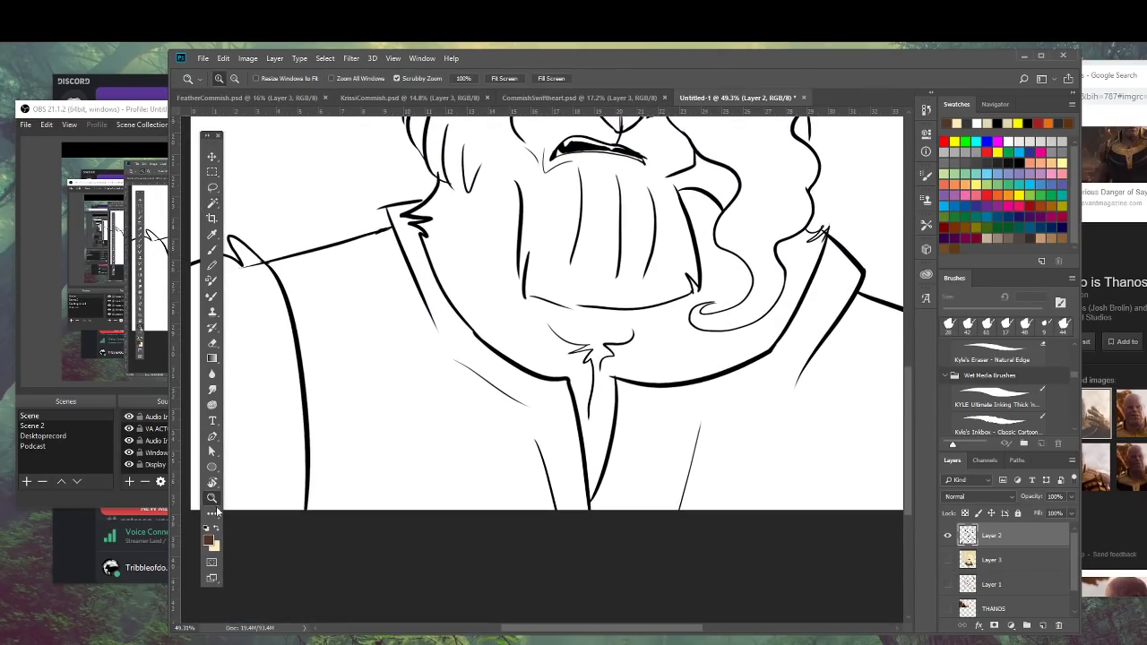
pyautogui.press('b')
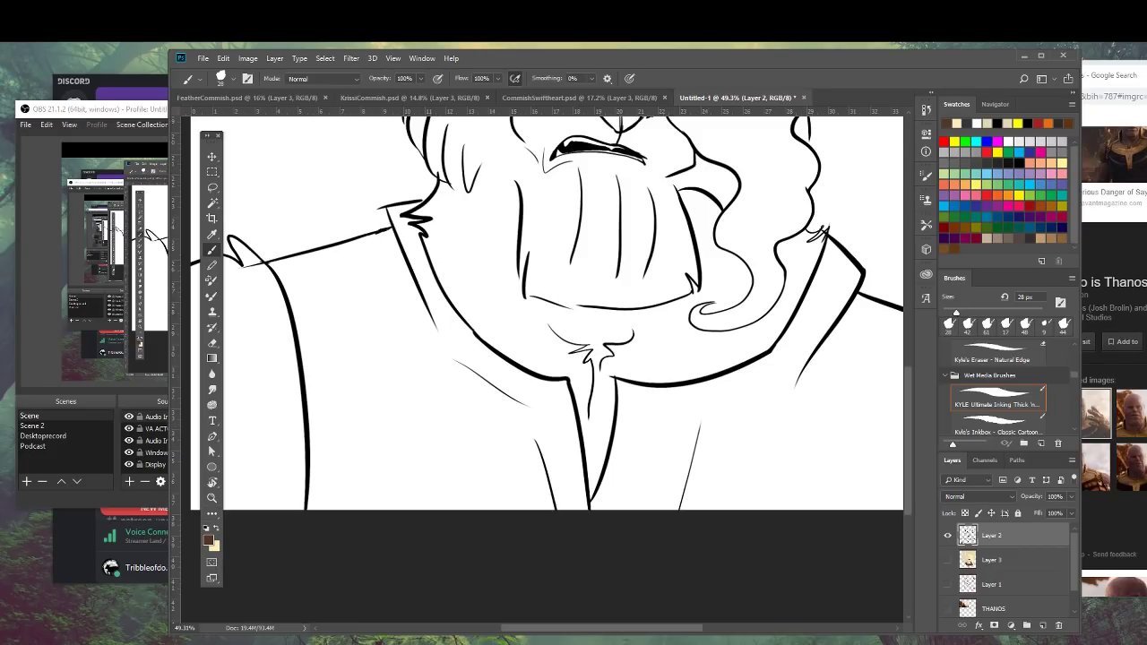
pyautogui.moveTo(520, 328); pyautogui.dragTo(374, 446)
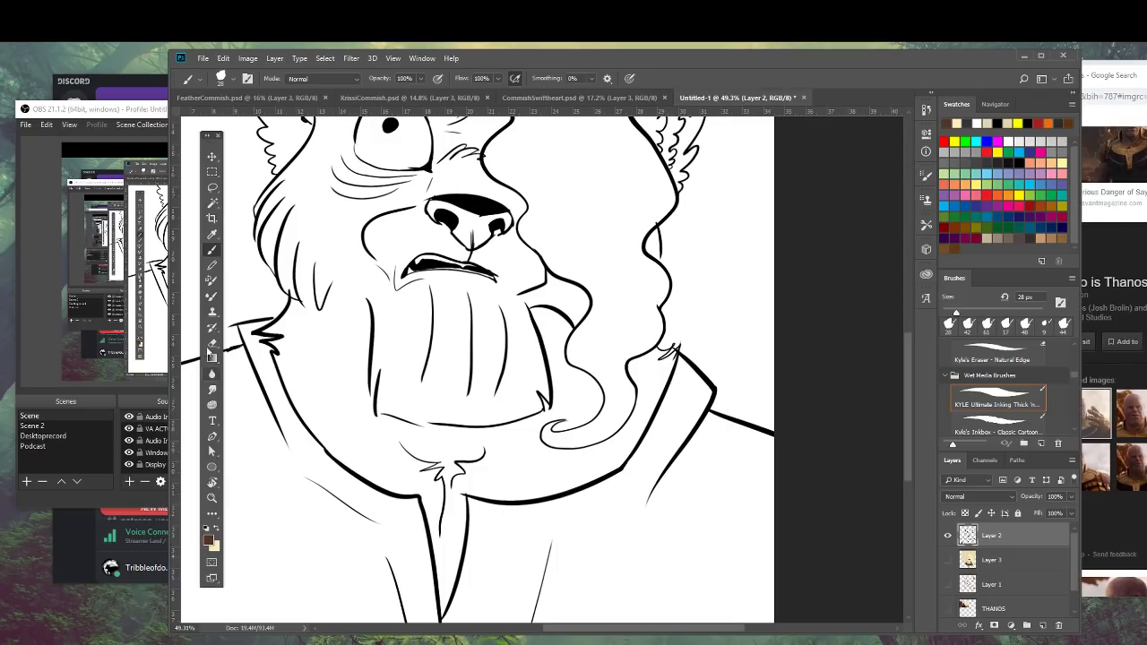
pyautogui.click(209, 538)
pyautogui.moveTo(991, 225); pyautogui.dragTo(833, 319)
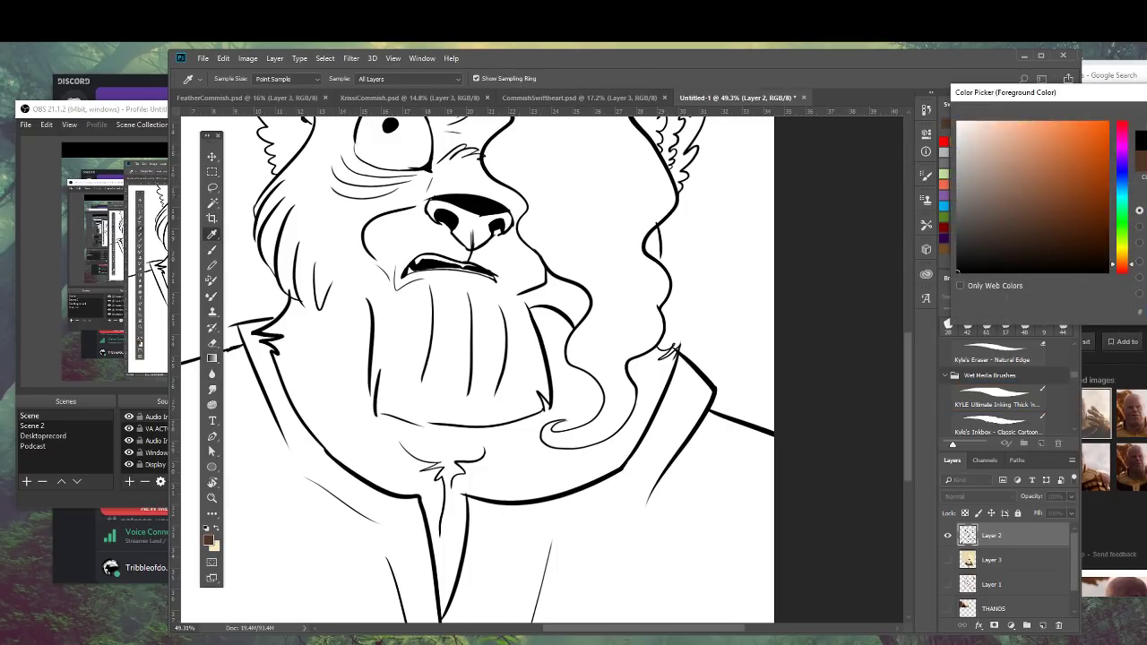
pyautogui.press('Return')
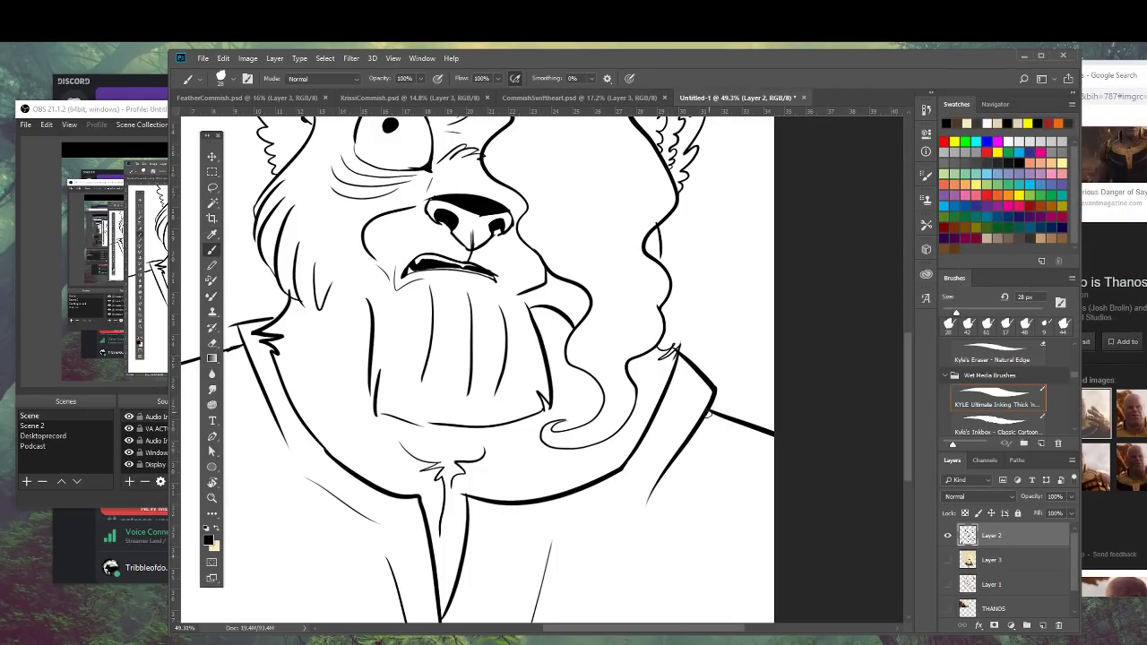
# Thicken the shoulder line beside the collar point and ink the beard's tip on Layer 2 in black.
pyautogui.moveTo(716, 413); pyautogui.dragTo(793, 448)
pyautogui.moveTo(778, 518); pyautogui.dragTo(896, 350)
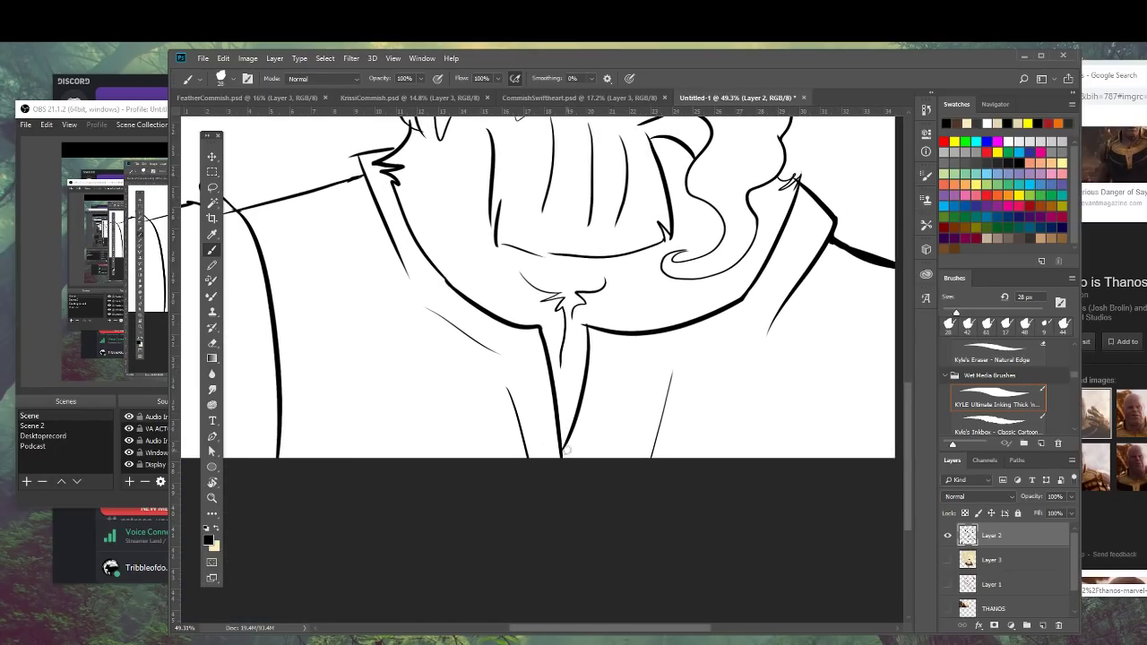
pyautogui.moveTo(567, 438); pyautogui.dragTo(563, 455)
# Switch to Discord and open the streamerland-text-zone channel in the Voice Actor Lounge.
pyautogui.hotkey('alt', 'Tab')
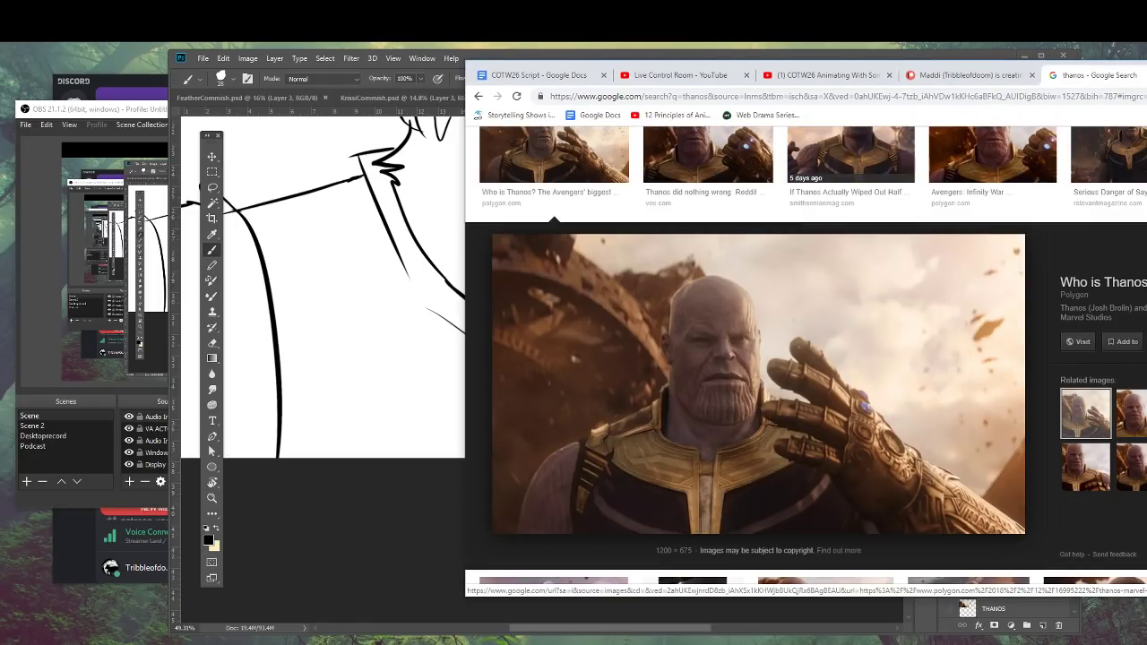
pyautogui.hotkey('alt', 'Tab')
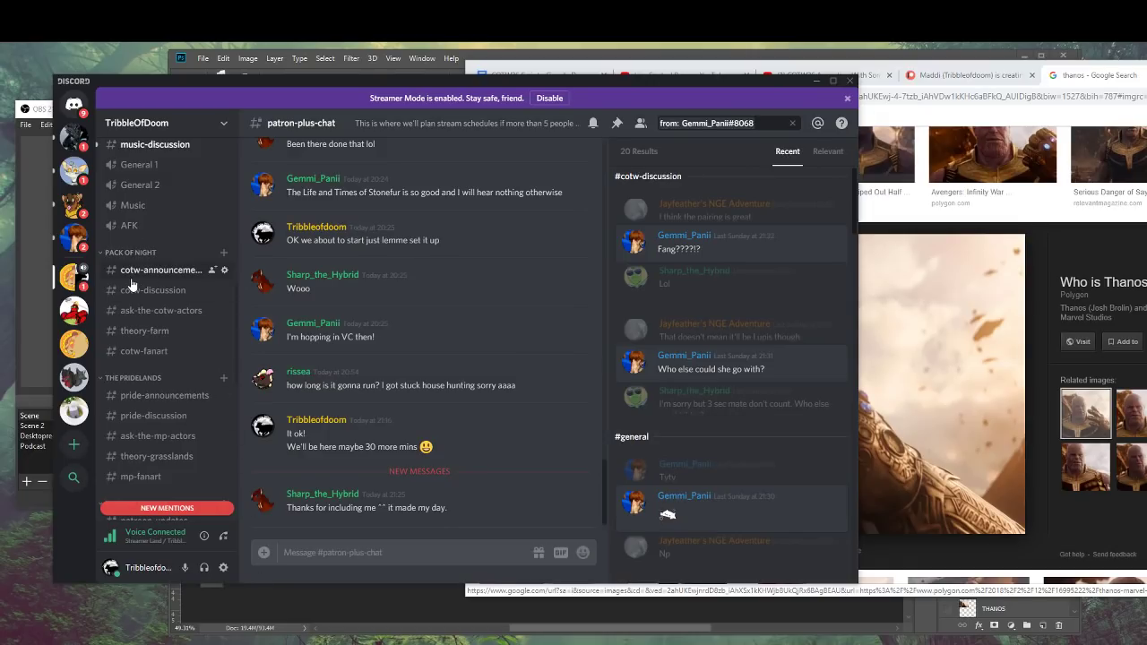
pyautogui.scroll(-4, 172, 394)
pyautogui.scroll(-4, 171, 390)
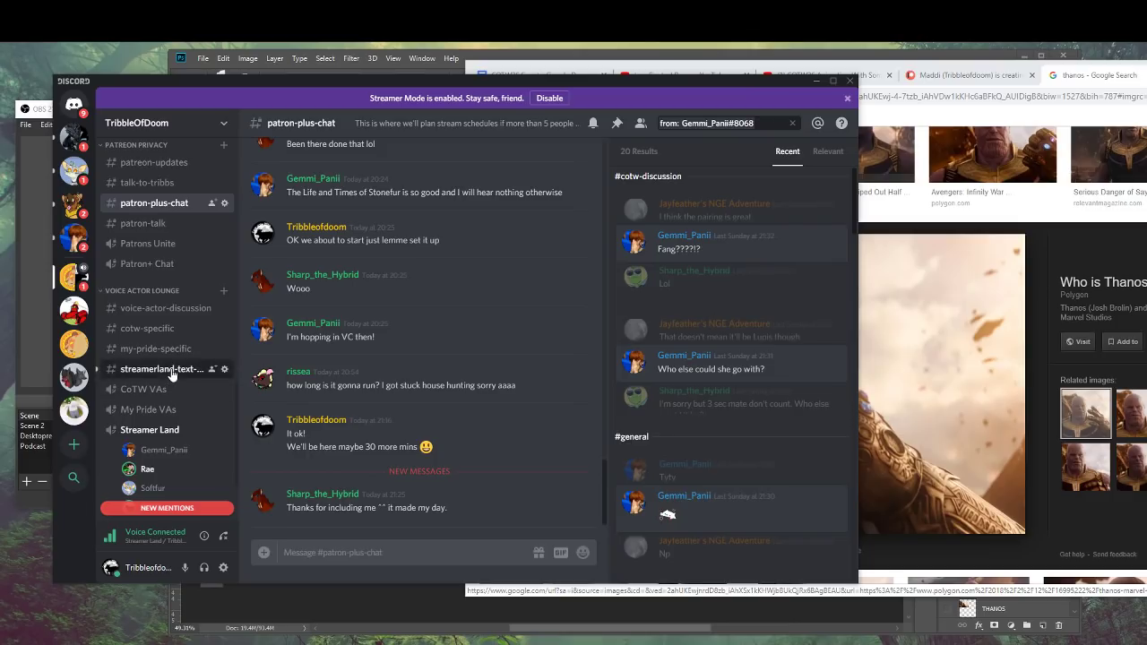
pyautogui.click(170, 370)
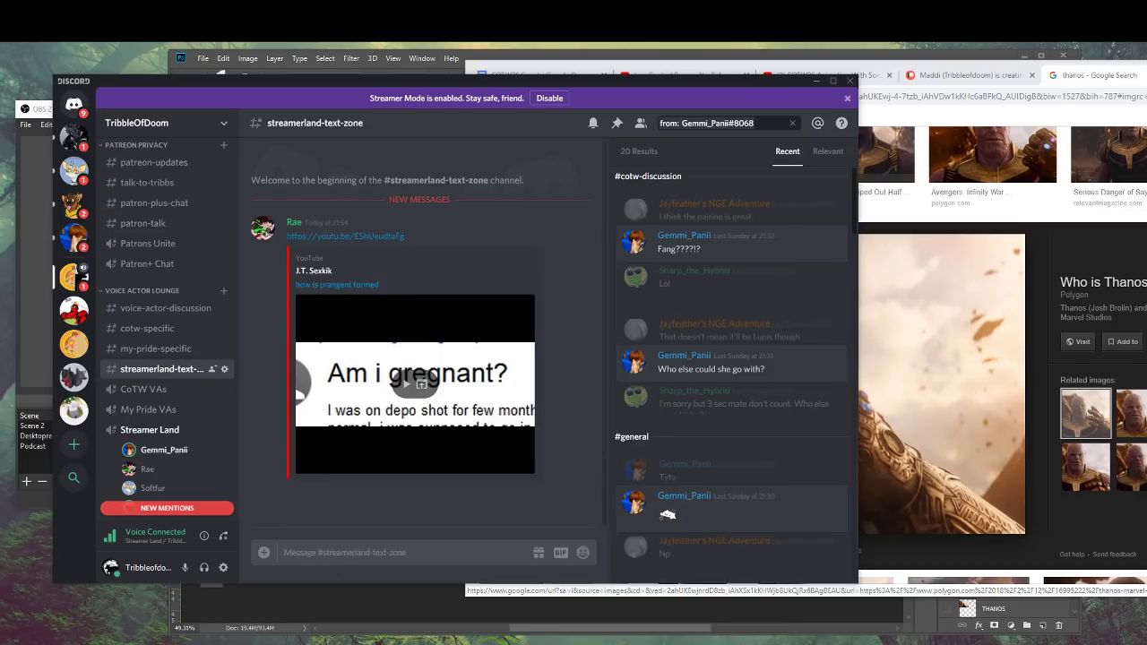
# Switch to Spotify, pause the music, and return to the Discord channel.
pyautogui.click(556, 644)
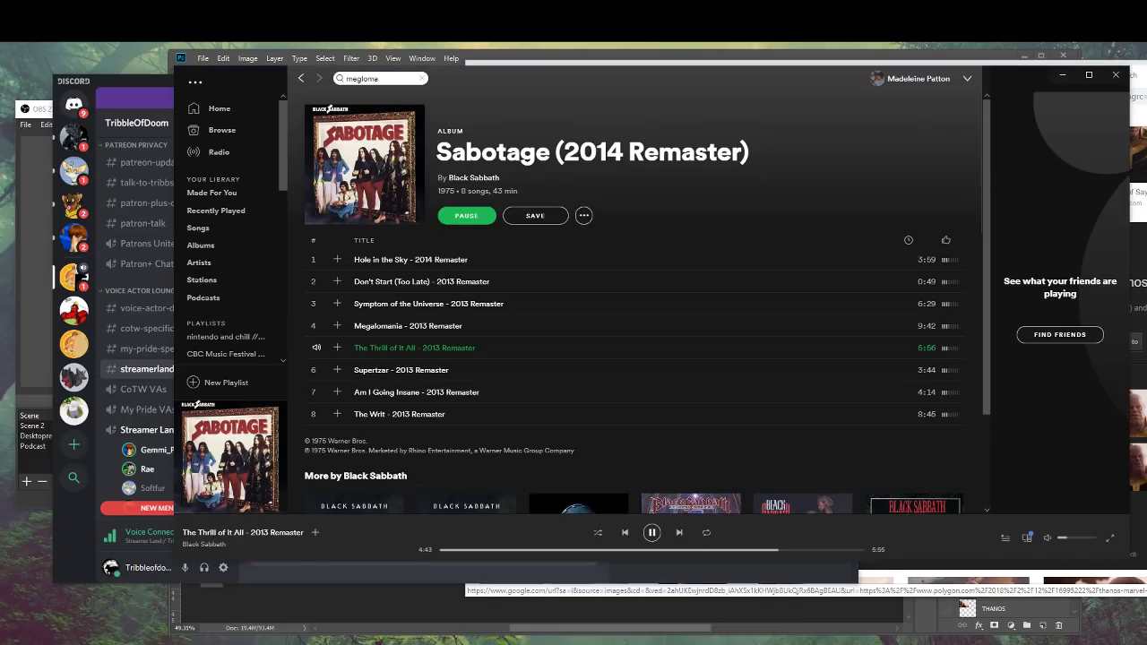
pyautogui.press('space')
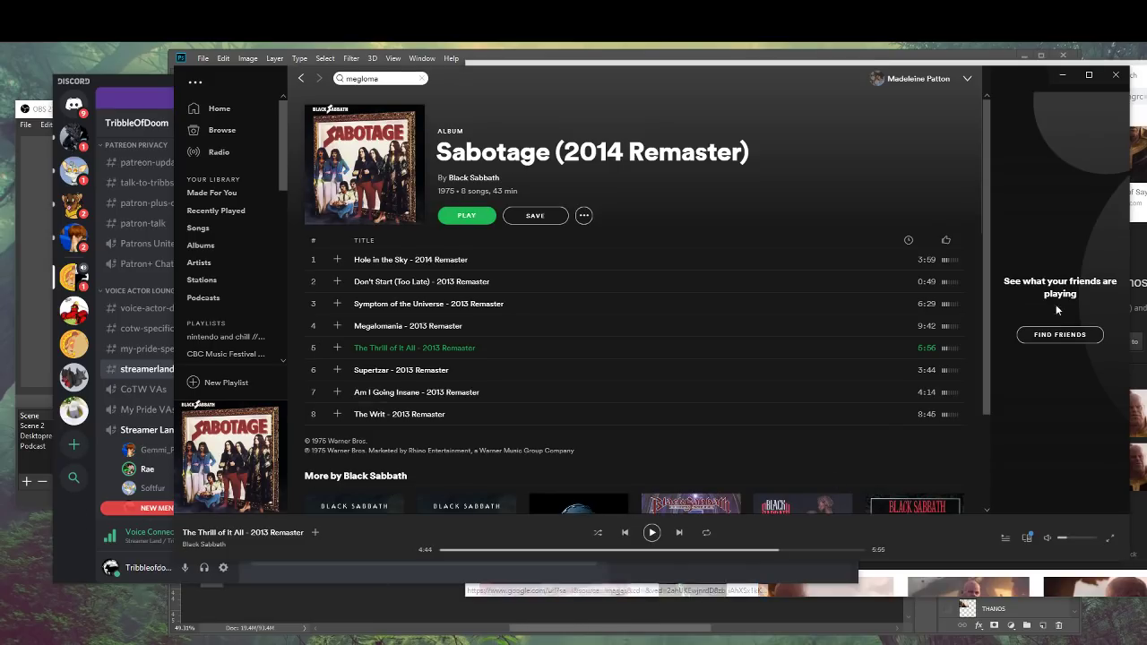
pyautogui.hotkey('alt', 'Tab')
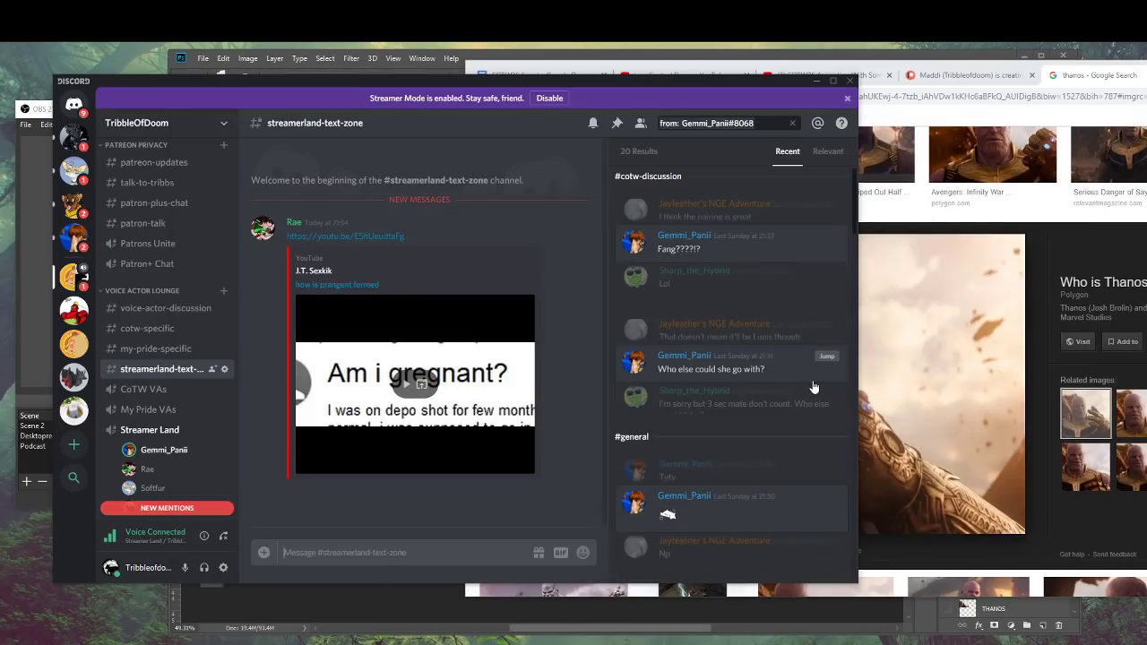
# Play the YouTube video shared in the Discord channel in full screen.
pyautogui.click(415, 385)
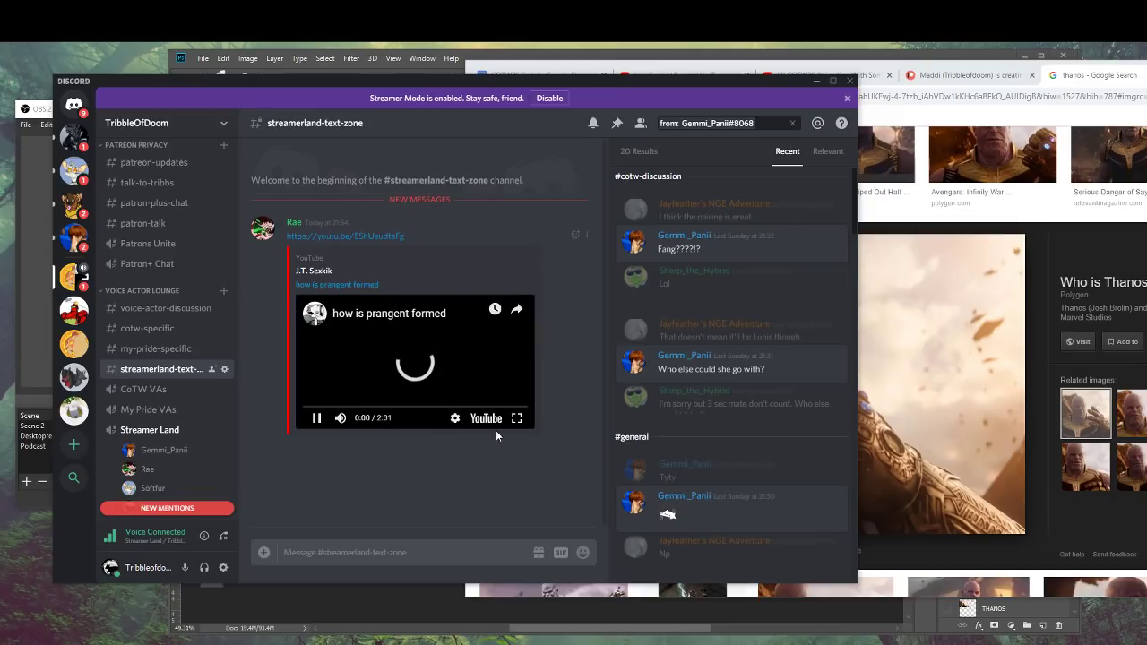
pyautogui.press('f')
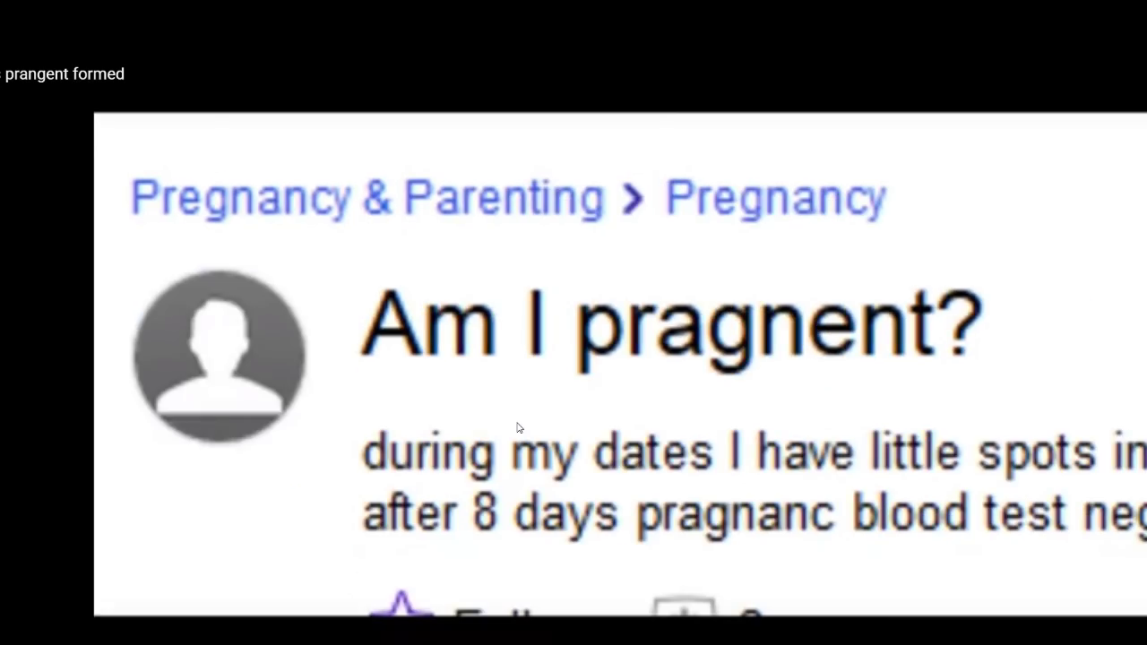
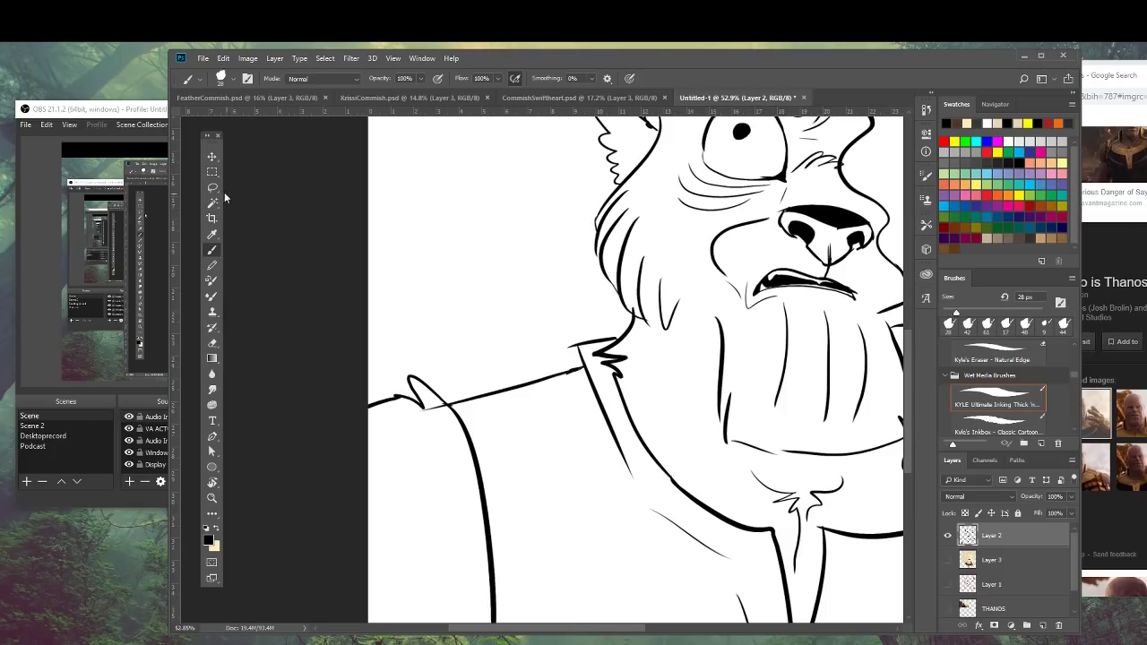
# Select the shirt areas of the Layer 2 line art with the Magic Wand and expand the selection.
pyautogui.click(212, 203)
pyautogui.click(681, 485)
pyautogui.moveTo(682, 485); pyautogui.dragTo(618, 487)
pyautogui.keyDown('shift'); pyautogui.click(689, 526); pyautogui.keyUp('shift')
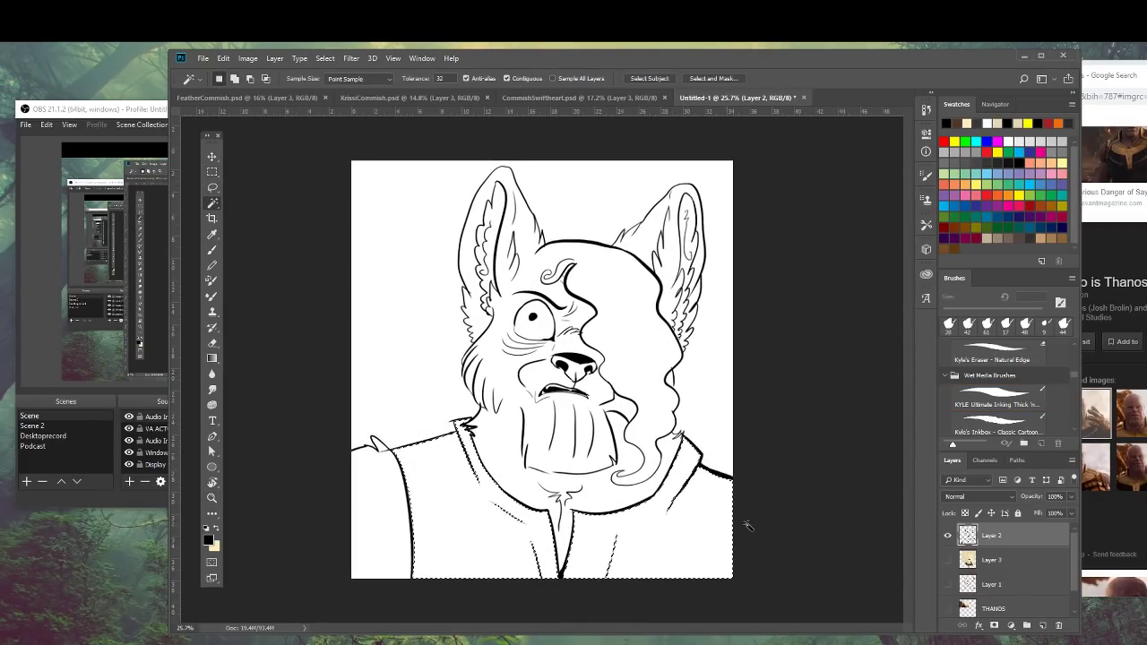
pyautogui.click(324, 59)
pyautogui.moveTo(394, 235)
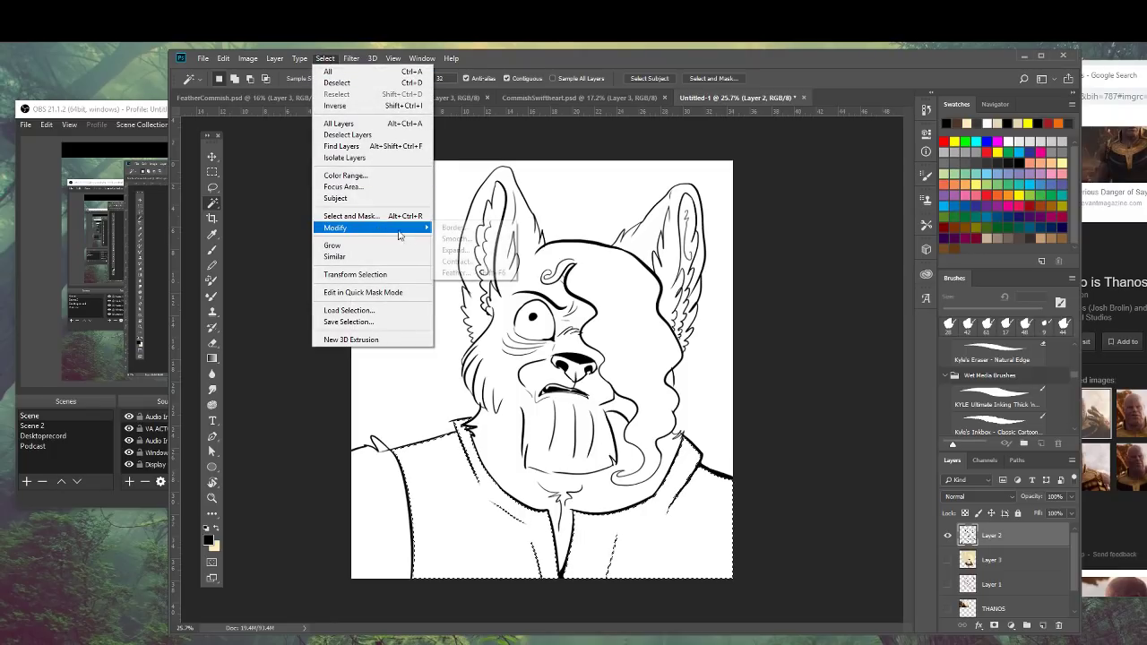
pyautogui.click(472, 251)
pyautogui.click(724, 239)
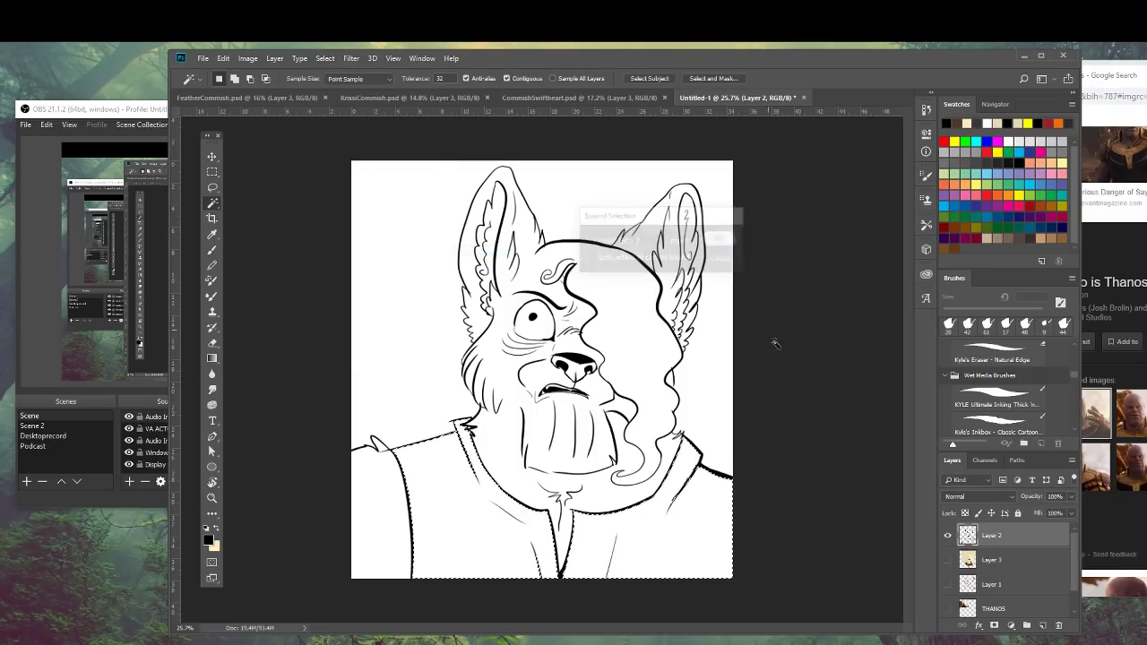
# Show Layer 3 and paint the selected shirt dark grey on it with a 158 px brush.
pyautogui.click(1009, 557)
pyautogui.click(948, 561)
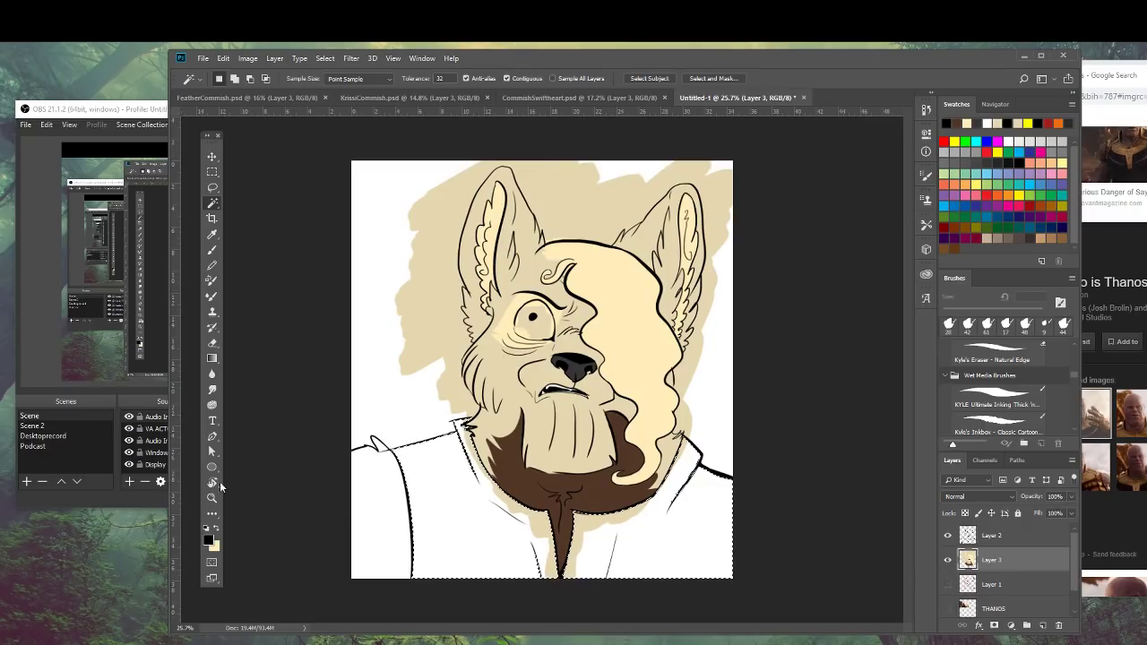
pyautogui.click(209, 541)
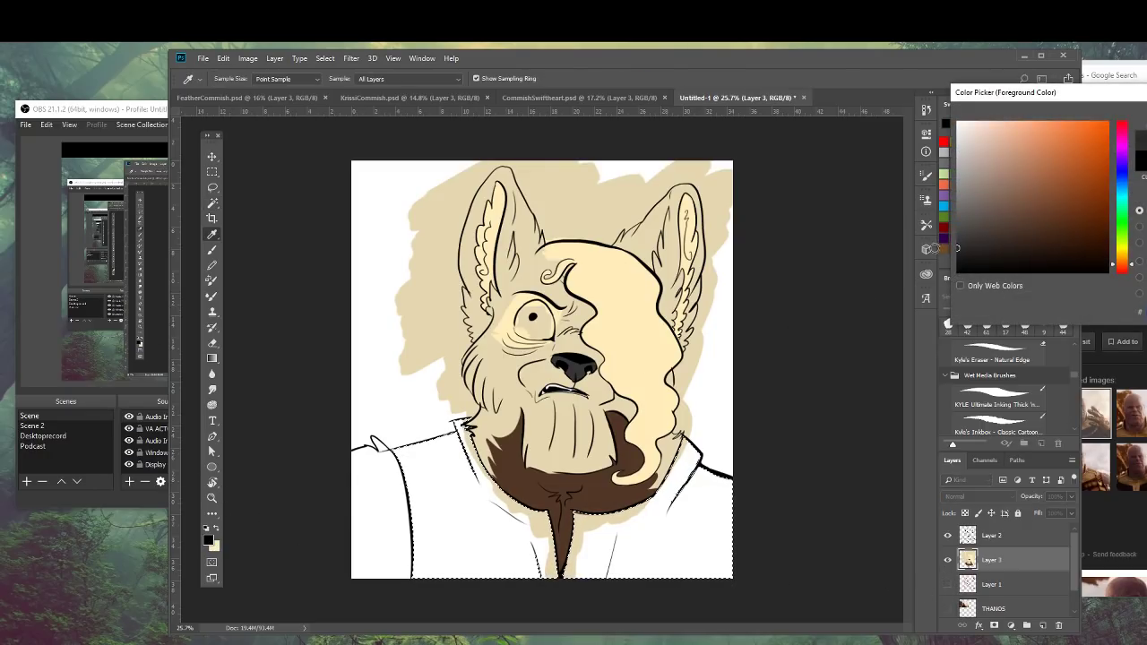
pyautogui.press('Return')
pyautogui.rightClick(564, 363)
pyautogui.click(674, 392)
pyautogui.click(759, 289)
pyautogui.moveTo(595, 510)
pyautogui.mouseDown()
pyautogui.moveTo(639, 472)
pyautogui.moveTo(645, 511)
pyautogui.moveTo(743, 449)
pyautogui.moveTo(623, 594)
pyautogui.moveTo(780, 546)
pyautogui.moveTo(625, 599)
pyautogui.mouseUp()
pyautogui.moveTo(723, 584)
pyautogui.mouseDown()
pyautogui.moveTo(524, 587)
pyautogui.moveTo(537, 504)
pyautogui.moveTo(403, 604)
pyautogui.moveTo(520, 521)
pyautogui.mouseUp()
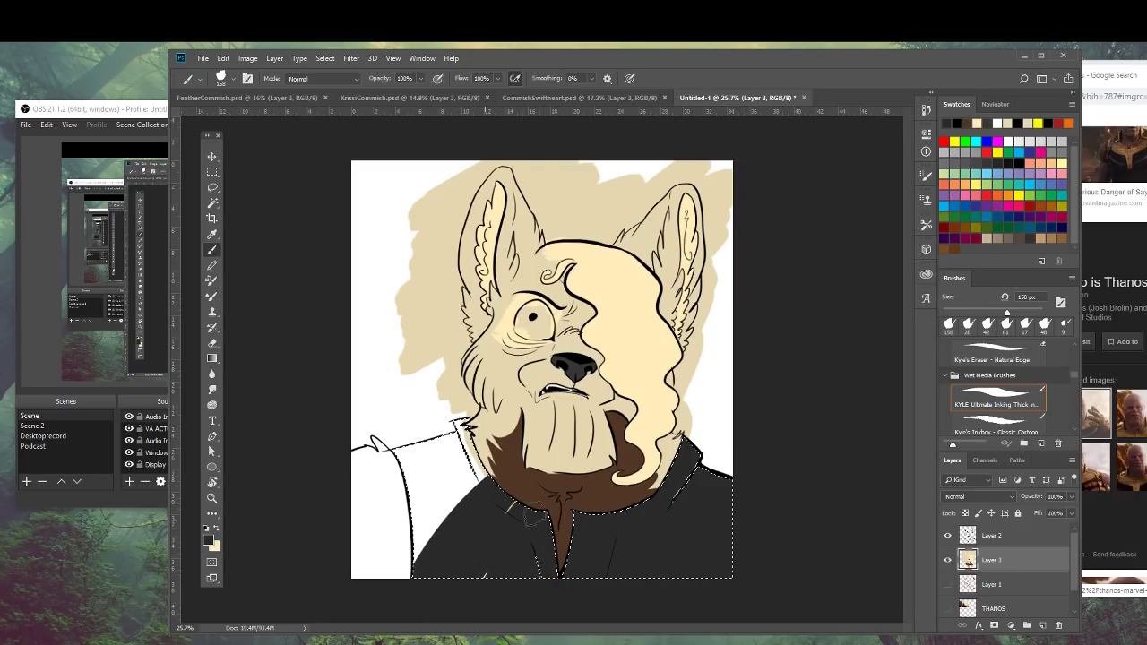
pyautogui.moveTo(419, 567)
pyautogui.mouseDown()
pyautogui.moveTo(426, 509)
pyautogui.moveTo(466, 425)
pyautogui.moveTo(456, 456)
pyautogui.moveTo(444, 447)
pyautogui.moveTo(403, 508)
pyautogui.moveTo(414, 455)
pyautogui.mouseUp()
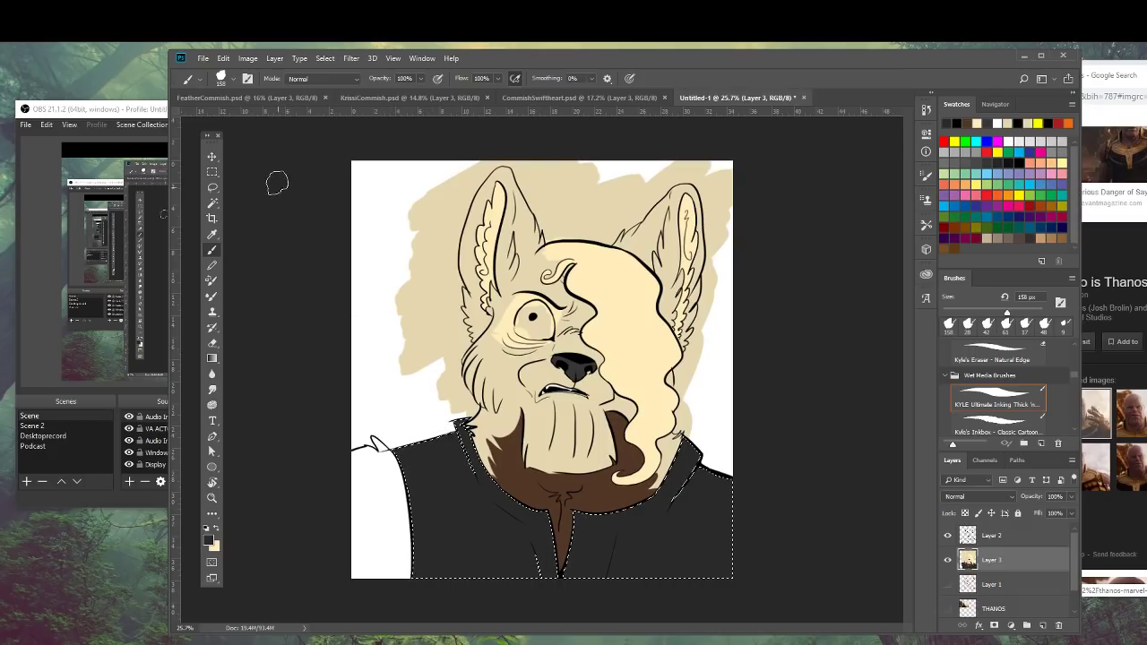
# Select the bare arm from the Layer 2 line art, fill it with the sampled tan fur colour on Layer 3, and deselect.
pyautogui.click(212, 202)
pyautogui.click(439, 285)
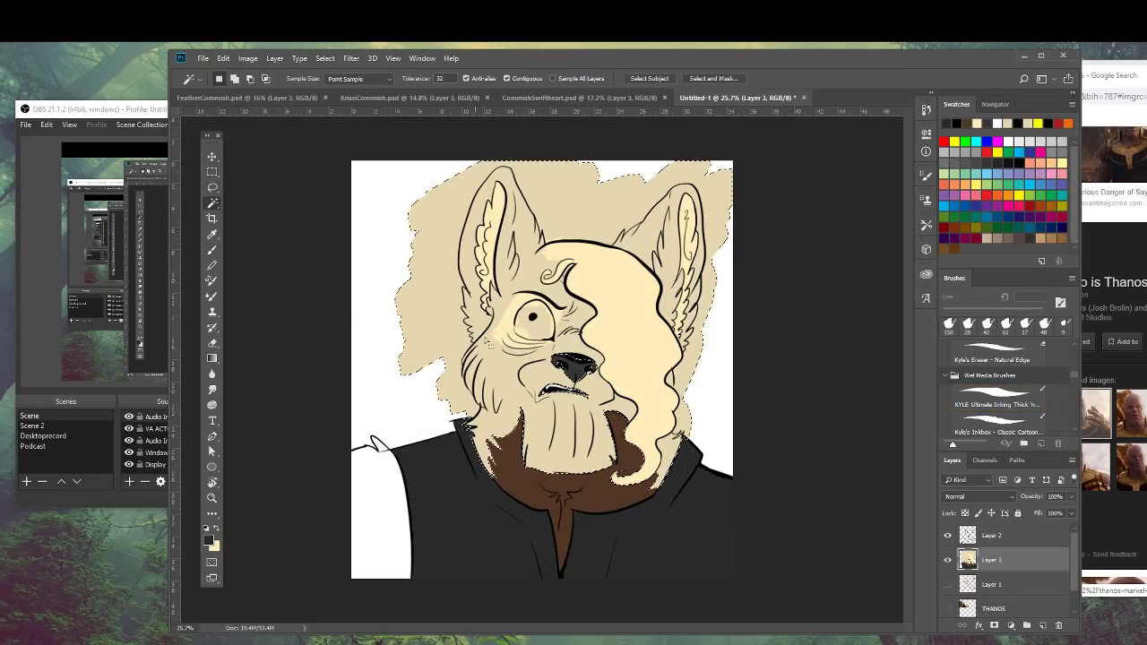
pyautogui.click(996, 537)
pyautogui.click(391, 484)
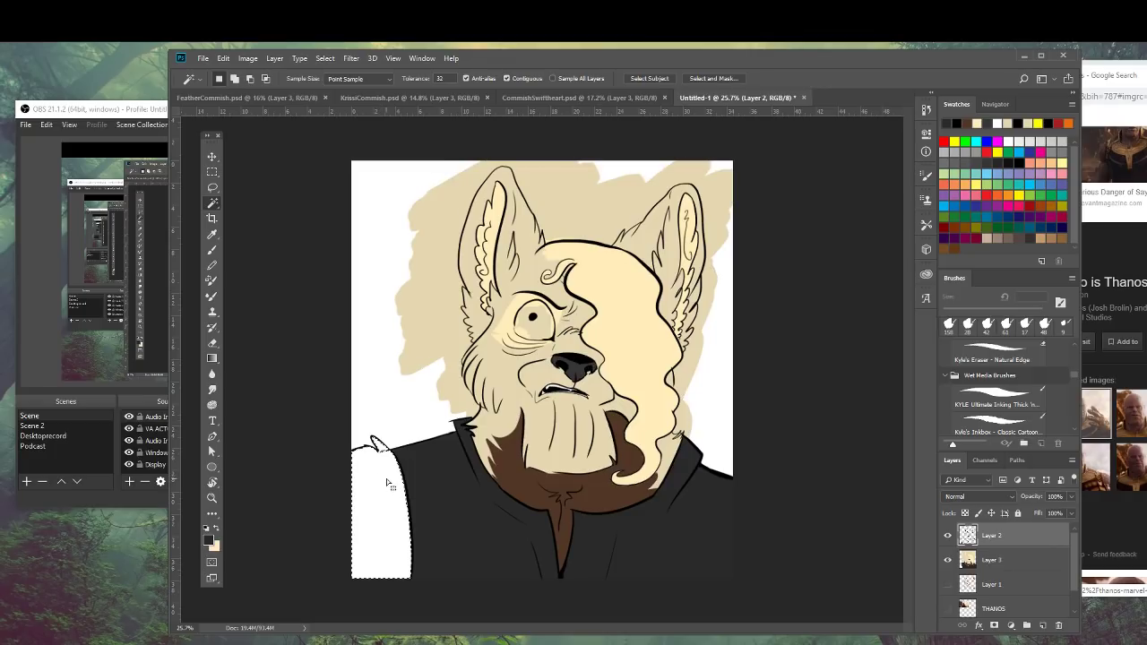
pyautogui.click(991, 559)
pyautogui.press('b')
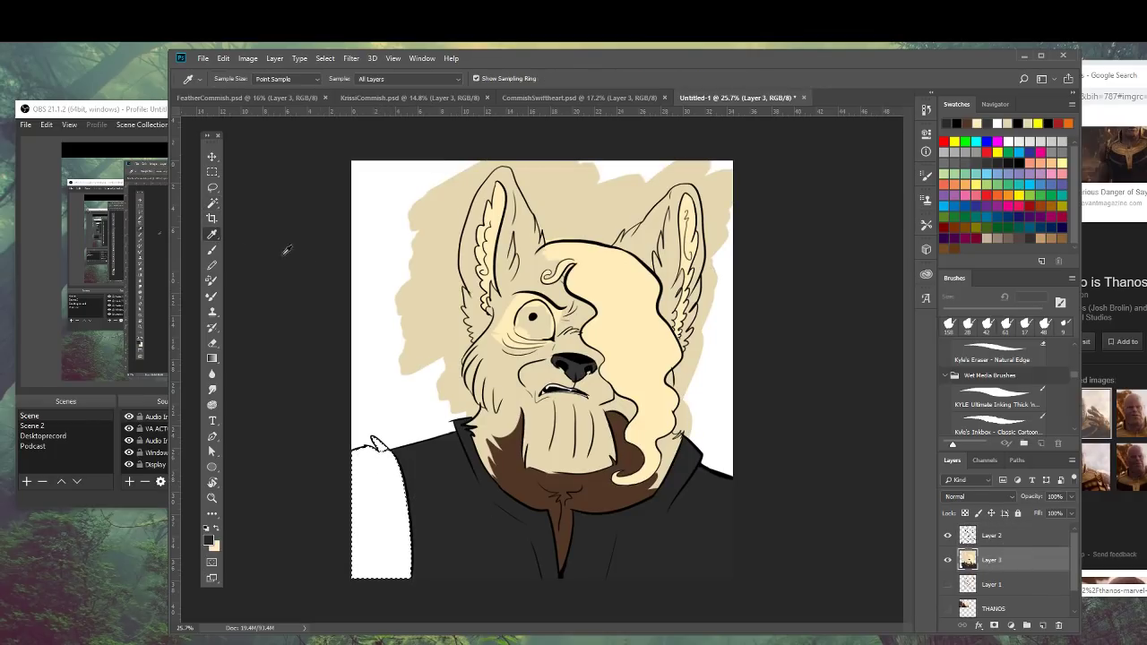
pyautogui.keyDown('alt'); pyautogui.click(525, 271); pyautogui.keyUp('alt')
pyautogui.moveTo(313, 488)
pyautogui.mouseDown()
pyautogui.moveTo(435, 427)
pyautogui.moveTo(322, 579)
pyautogui.moveTo(399, 560)
pyautogui.moveTo(403, 569)
pyautogui.mouseUp()
pyautogui.hotkey('ctrl', 'd')
pyautogui.press('m')
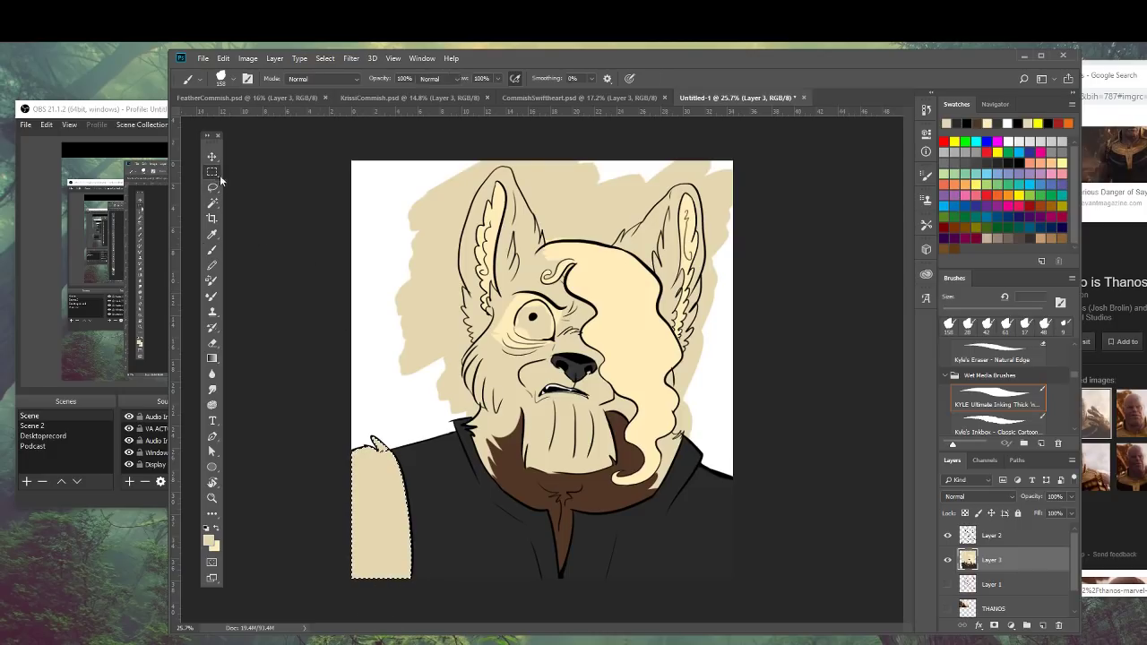
# Select the inside of the eye from the Layer 2 line art and expand the selection for use on Layer 3.
pyautogui.click(213, 206)
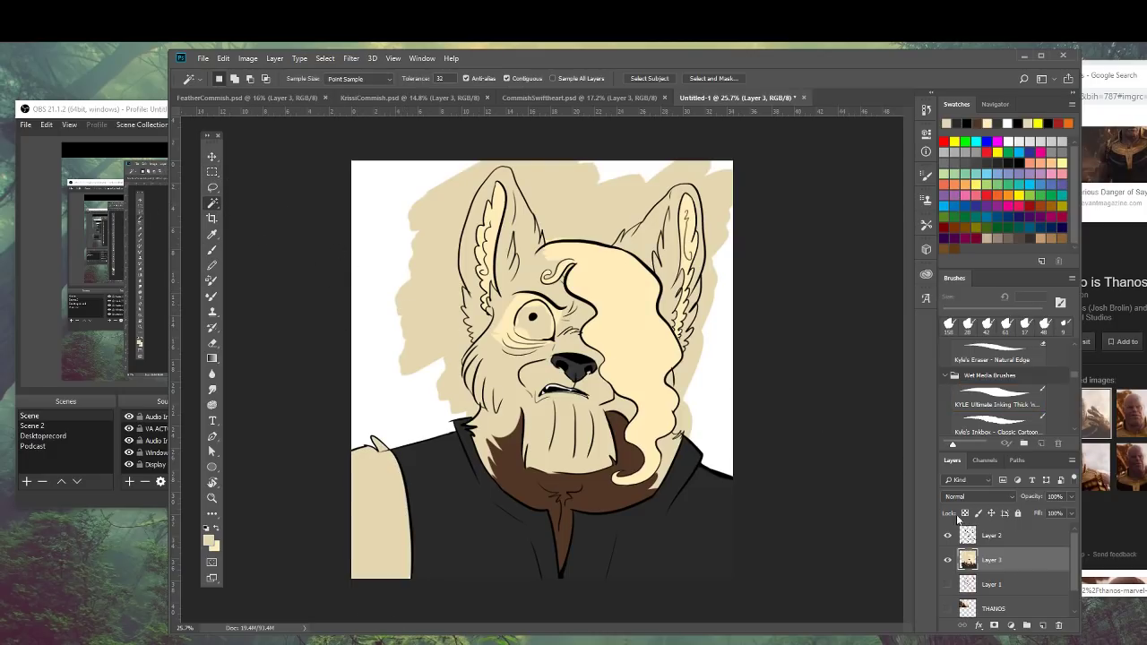
pyautogui.click(975, 539)
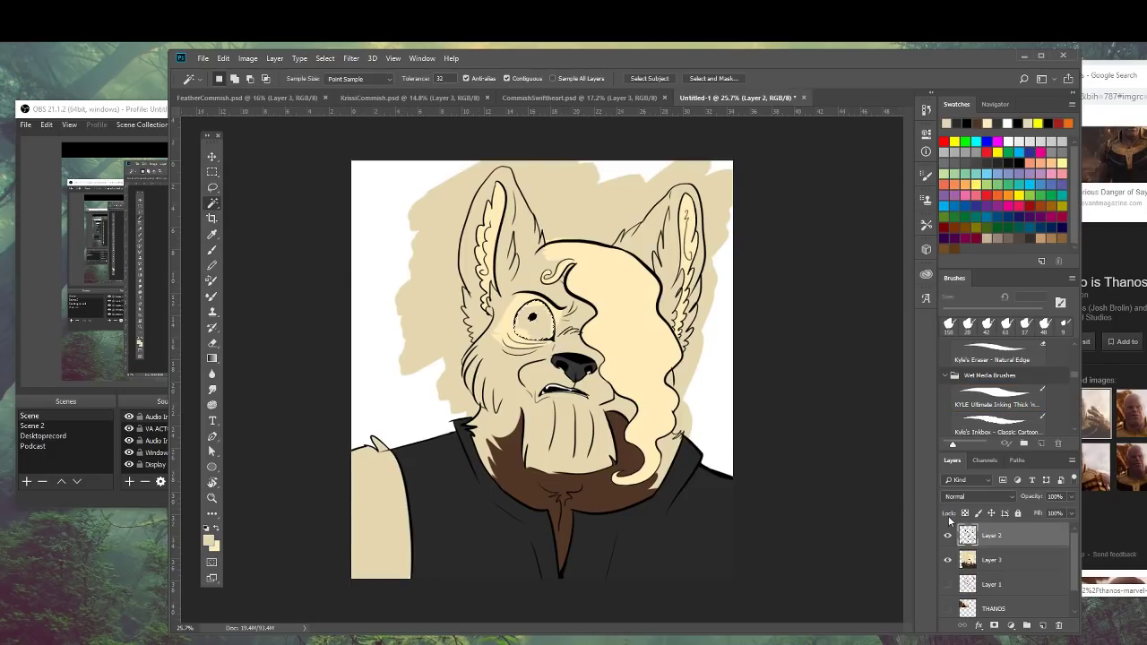
pyautogui.click(990, 560)
pyautogui.click(325, 58)
pyautogui.moveTo(372, 228)
pyautogui.click(466, 250)
pyautogui.click(722, 237)
# Pick a dark golden yellow and fill the selected eye with it on Layer 3.
pyautogui.click(210, 538)
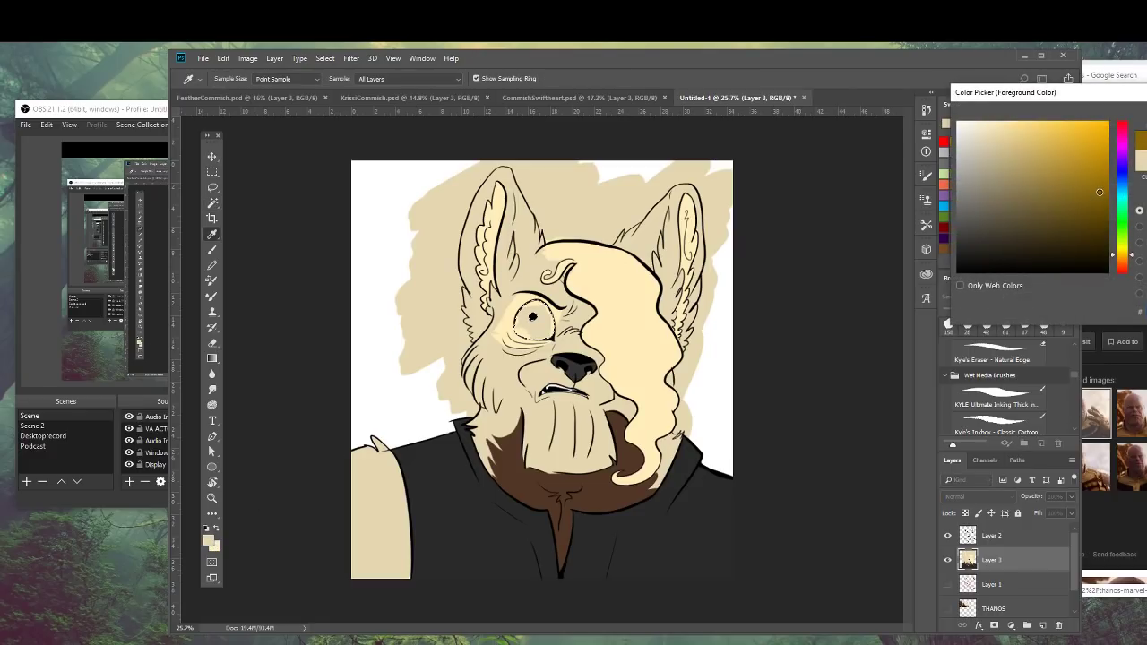
pyautogui.press('Return')
pyautogui.press('b')
pyautogui.moveTo(548, 321)
pyautogui.mouseDown()
pyautogui.moveTo(549, 338)
pyautogui.moveTo(528, 303)
pyautogui.moveTo(592, 272)
pyautogui.mouseUp()
pyautogui.press('z')
pyautogui.press('b')
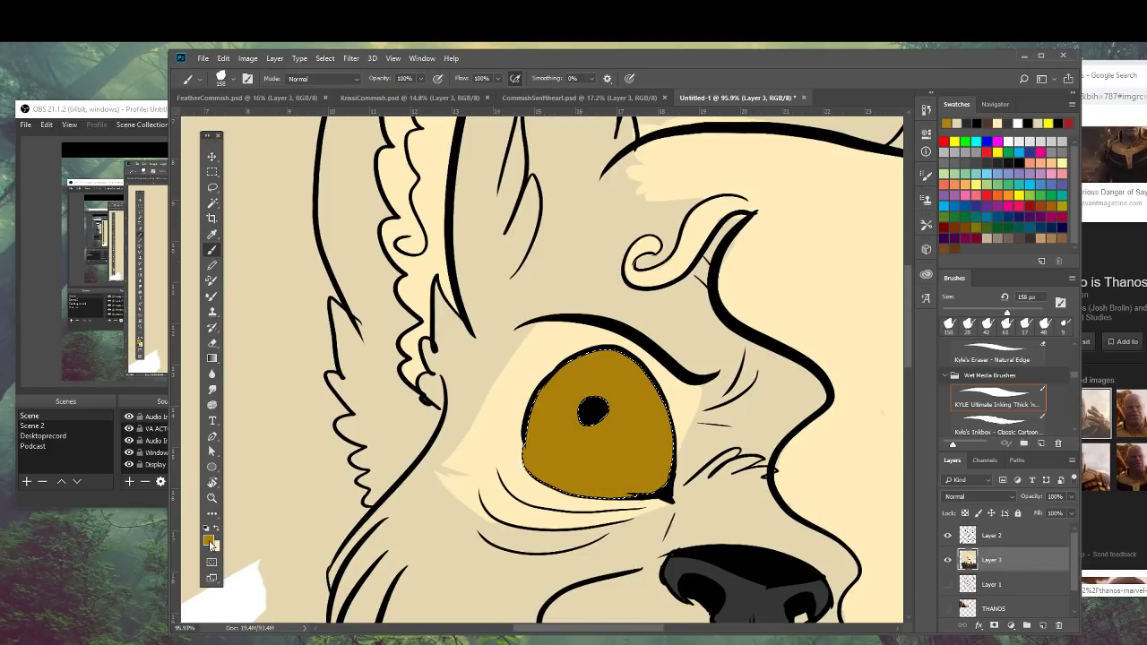
# Shade around the pupil and along the iris's upper and outer edges in a darker brown with a 40 px brush.
pyautogui.click(209, 538)
pyautogui.press('Return')
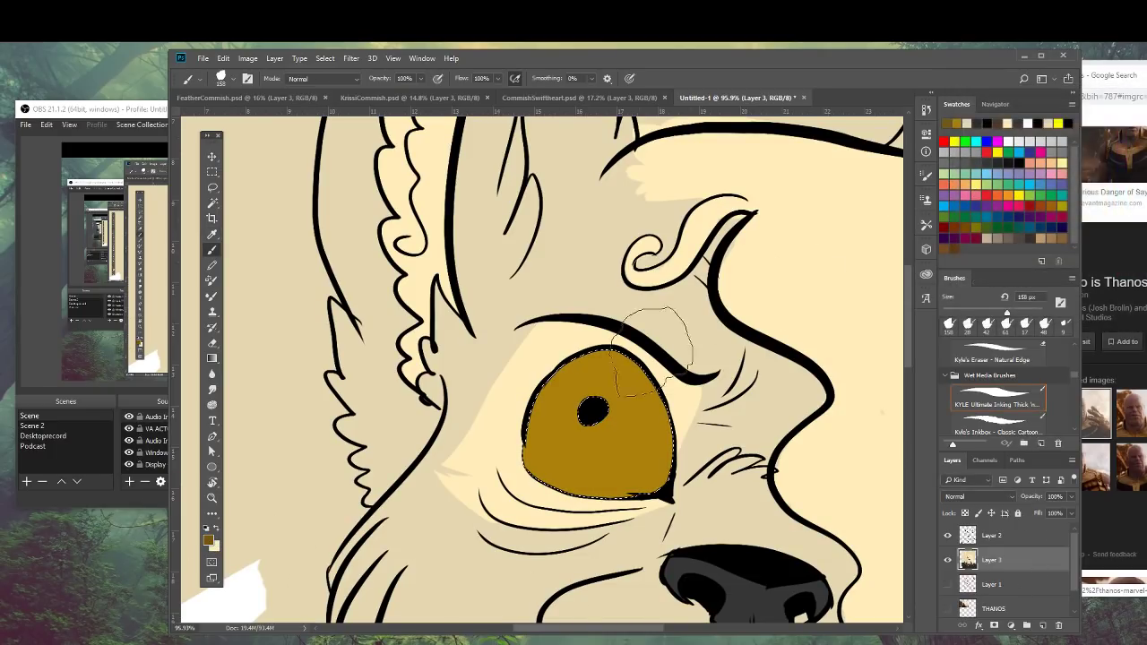
pyautogui.rightClick(681, 405)
pyautogui.moveTo(585, 415); pyautogui.dragTo(602, 414)
pyautogui.rightClick(619, 409)
pyautogui.moveTo(705, 421); pyautogui.dragTo(683, 421)
pyautogui.press('Return')
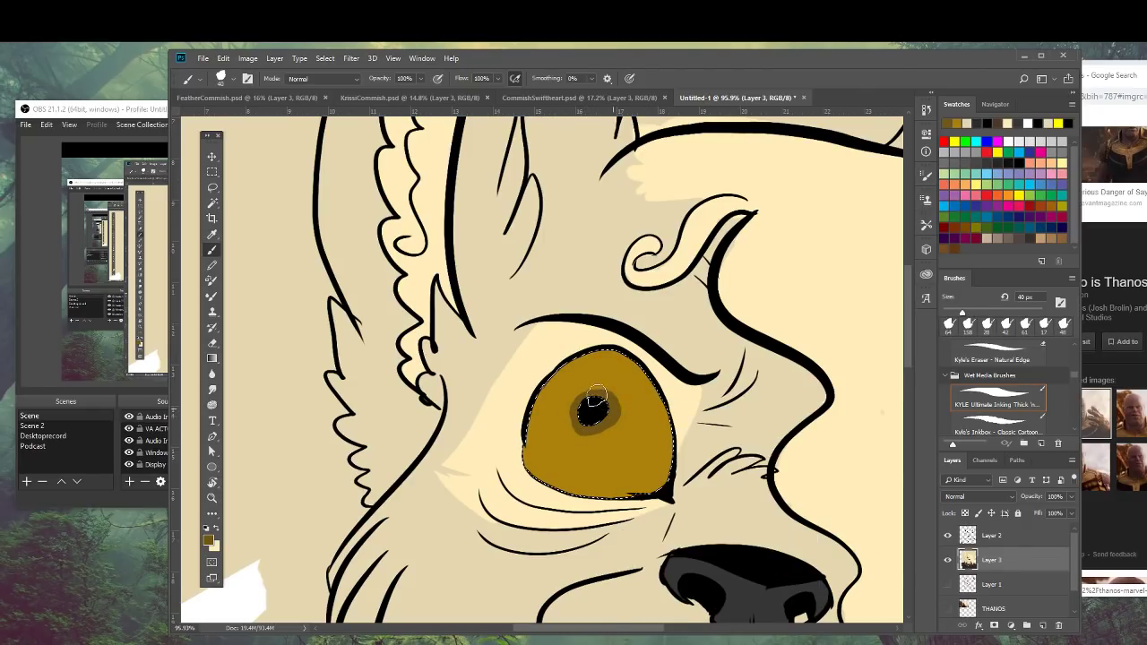
pyautogui.moveTo(564, 411)
pyautogui.mouseDown()
pyautogui.moveTo(535, 443)
pyautogui.moveTo(549, 489)
pyautogui.mouseUp()
pyautogui.hotkey('ctrl', 'z')
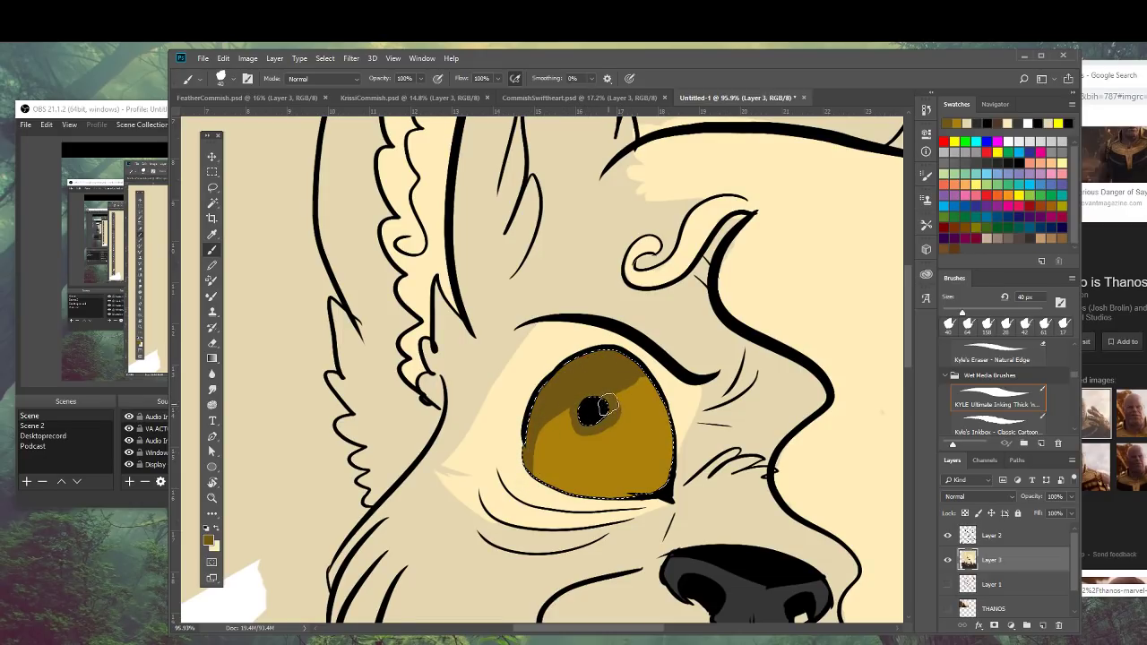
pyautogui.moveTo(613, 411)
pyautogui.mouseDown()
pyautogui.moveTo(654, 466)
pyautogui.moveTo(605, 500)
pyautogui.moveTo(666, 471)
pyautogui.moveTo(657, 483)
pyautogui.moveTo(667, 439)
pyautogui.moveTo(652, 401)
pyautogui.moveTo(663, 410)
pyautogui.moveTo(634, 397)
pyautogui.moveTo(666, 454)
pyautogui.moveTo(654, 421)
pyautogui.mouseUp()
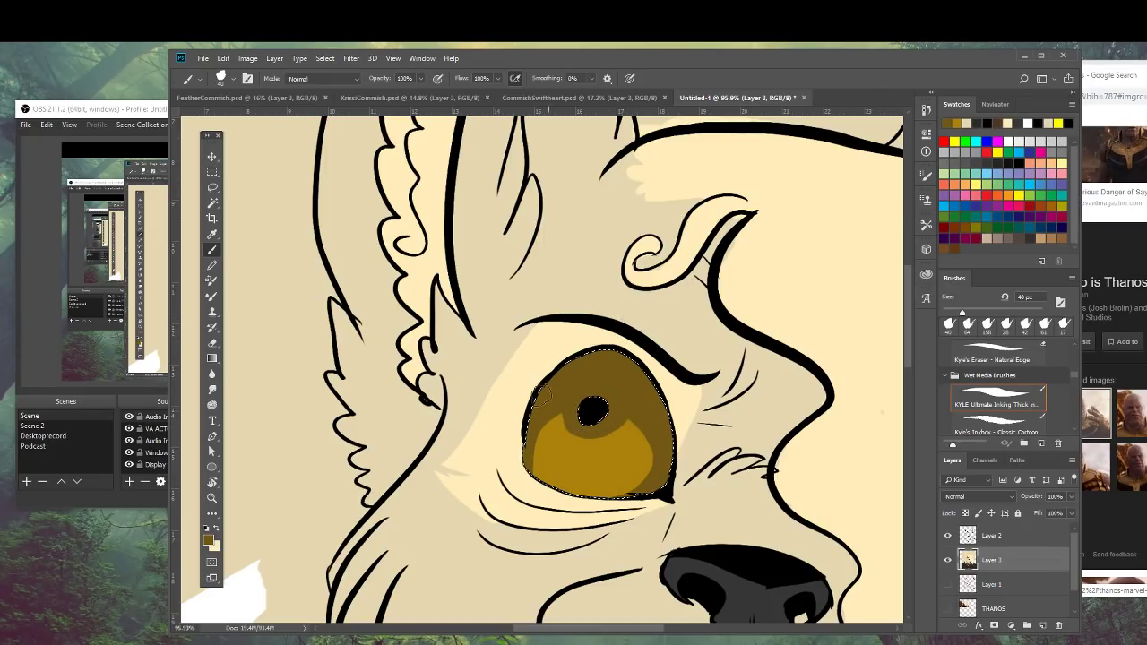
# Pick a bright yellow and paint highlights around the pupil and in the upper and lower iris.
pyautogui.click(209, 537)
pyautogui.moveTo(1071, 172); pyautogui.dragTo(1073, 117)
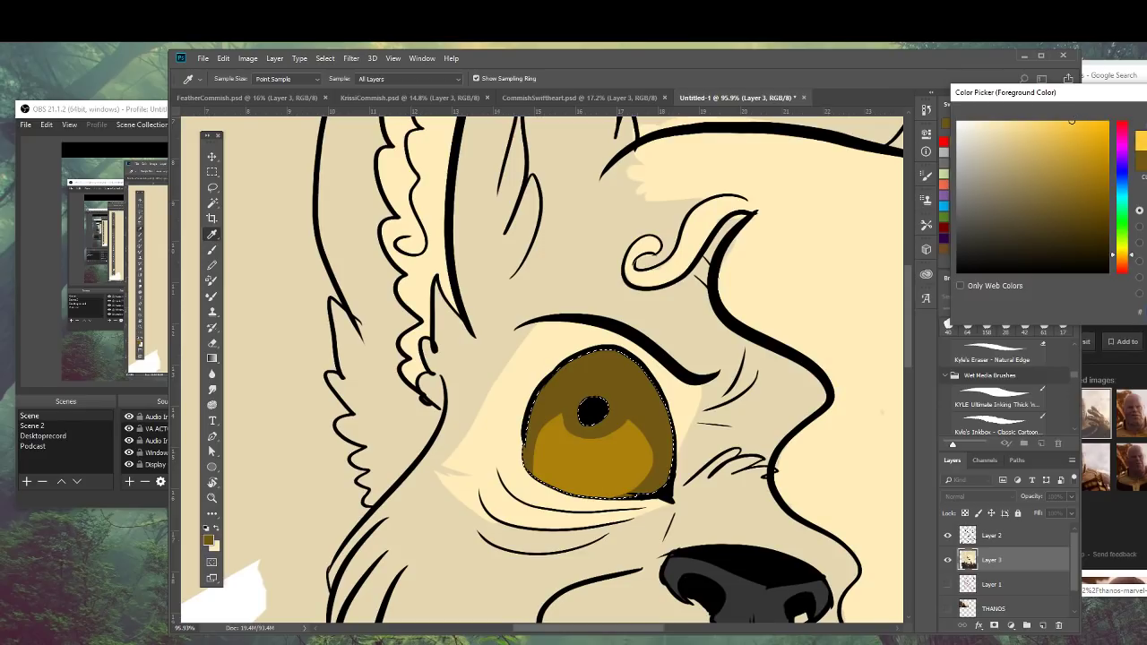
pyautogui.press('Return')
pyautogui.moveTo(587, 411)
pyautogui.mouseDown()
pyautogui.moveTo(580, 455)
pyautogui.moveTo(623, 453)
pyautogui.moveTo(614, 474)
pyautogui.moveTo(579, 481)
pyautogui.moveTo(552, 460)
pyautogui.moveTo(557, 425)
pyautogui.moveTo(590, 457)
pyautogui.moveTo(628, 452)
pyautogui.moveTo(613, 476)
pyautogui.moveTo(572, 474)
pyautogui.moveTo(559, 423)
pyautogui.moveTo(592, 454)
pyautogui.moveTo(623, 446)
pyautogui.moveTo(593, 473)
pyautogui.moveTo(565, 459)
pyautogui.moveTo(586, 462)
pyautogui.moveTo(559, 433)
pyautogui.moveTo(574, 472)
pyautogui.moveTo(558, 425)
pyautogui.moveTo(567, 473)
pyautogui.moveTo(629, 459)
pyautogui.mouseUp()
pyautogui.hotkey('ctrl', 'z')
pyautogui.hotkey('ctrl', 'z')
pyautogui.hotkey('ctrl', 'z')
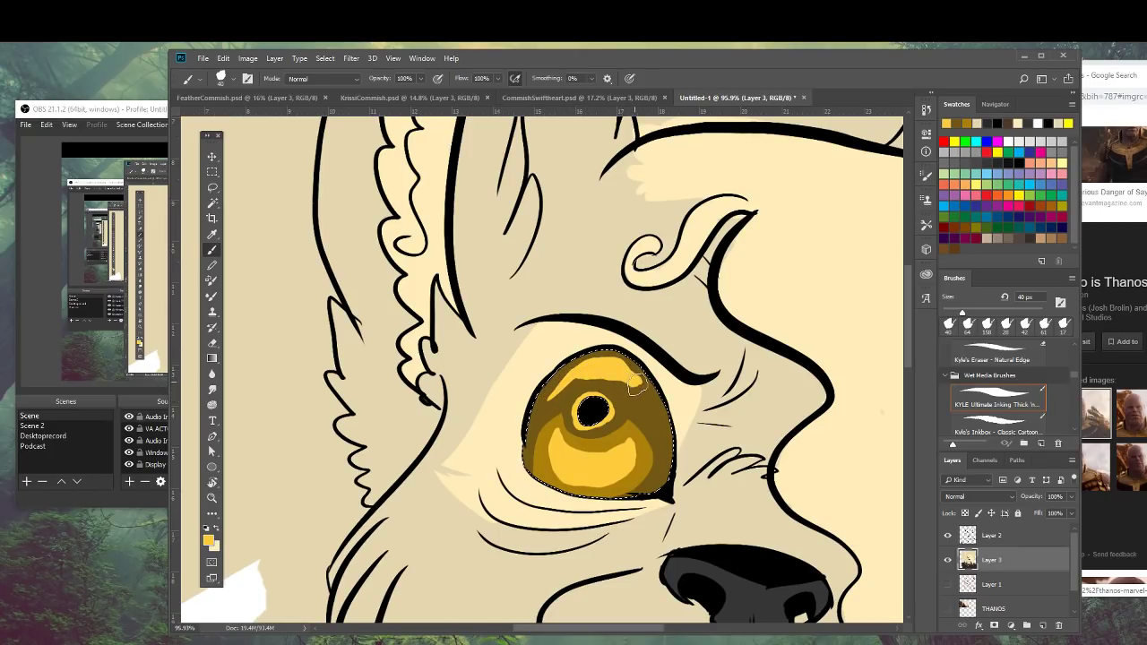
# Add small bright yellow flecks along the sides of the iris and clear the eye selection.
pyautogui.moveTo(664, 439); pyautogui.dragTo(661, 477)
pyautogui.moveTo(538, 414); pyautogui.dragTo(530, 434)
pyautogui.click(540, 461)
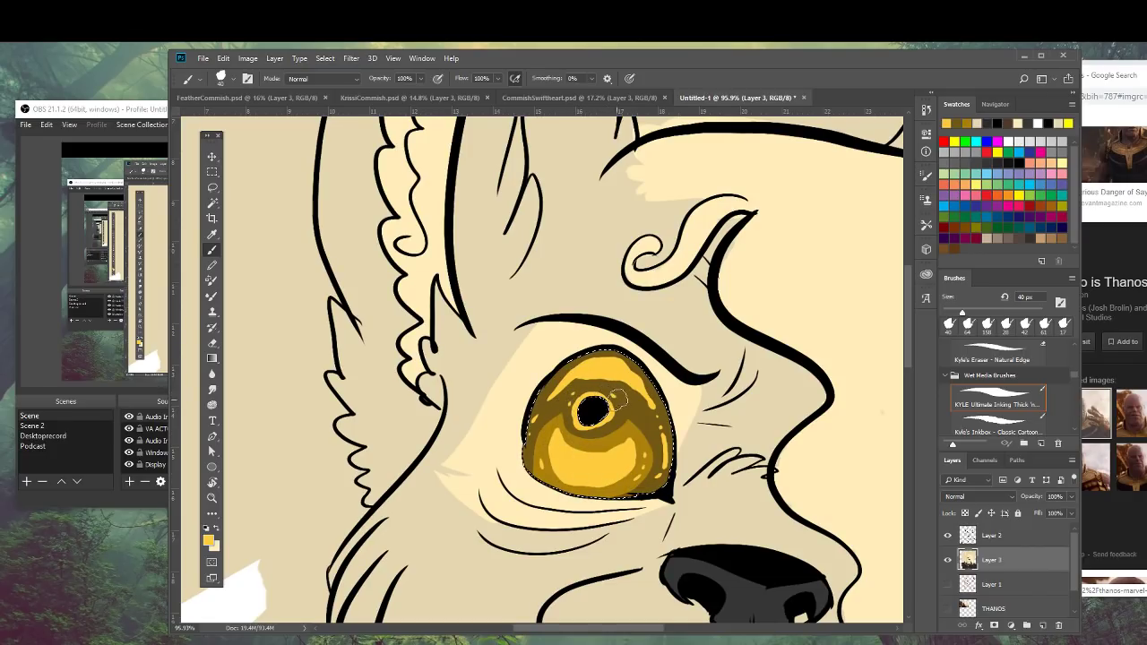
pyautogui.hotkey('ctrl', '0')
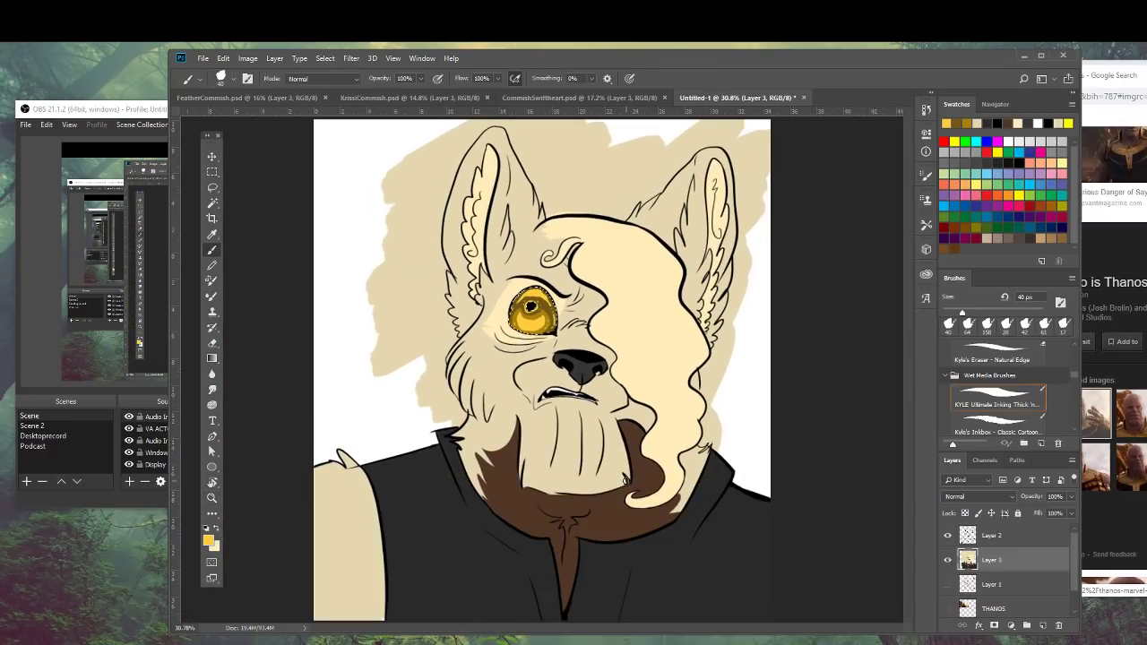
pyautogui.click(212, 171)
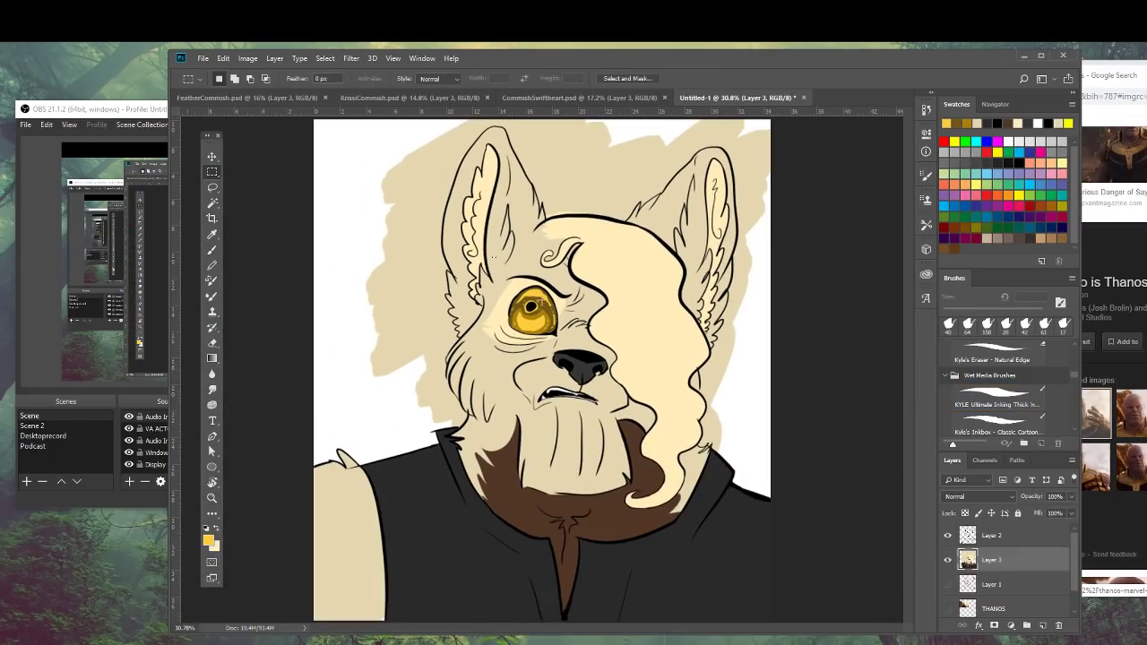
pyautogui.press('z')
pyautogui.moveTo(744, 317); pyautogui.dragTo(737, 318)
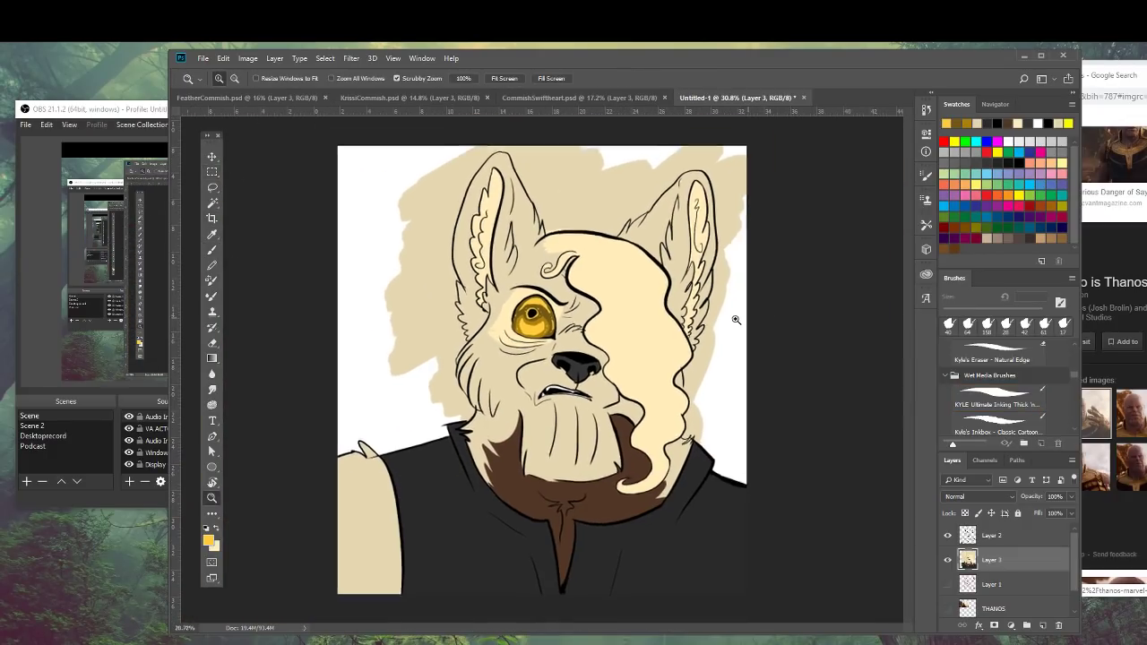
# Paint white light reflections on the eye beside and below the pupil on Layer 2.
pyautogui.press('z')
pyautogui.moveTo(587, 296); pyautogui.dragTo(637, 296)
pyautogui.moveTo(524, 391); pyautogui.dragTo(639, 348)
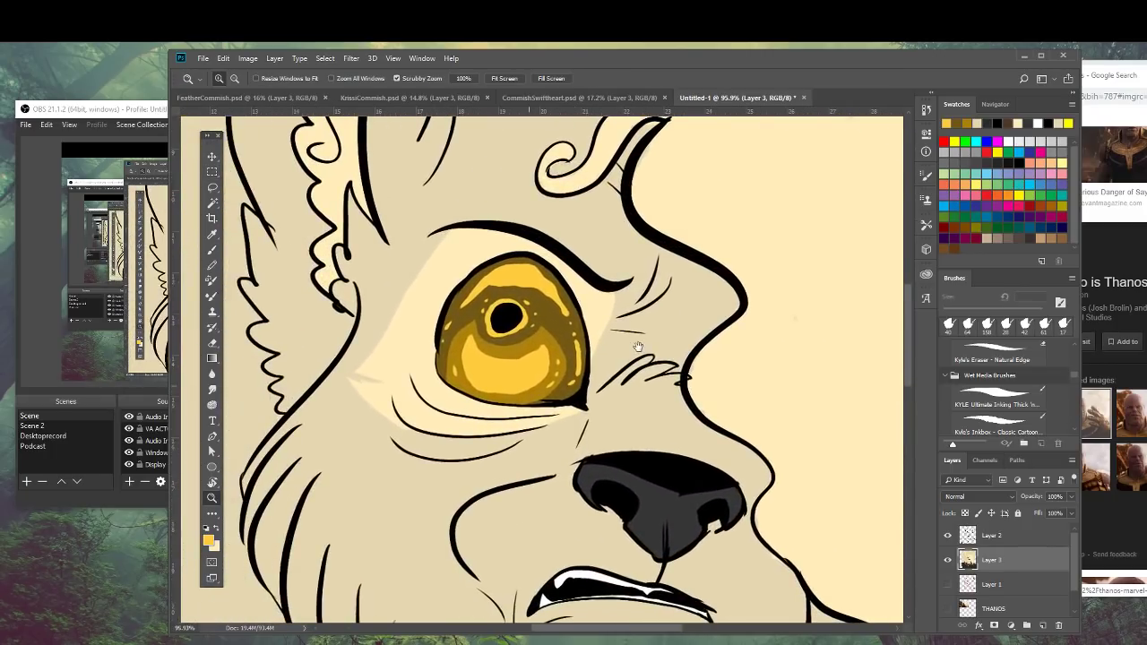
pyautogui.click(210, 251)
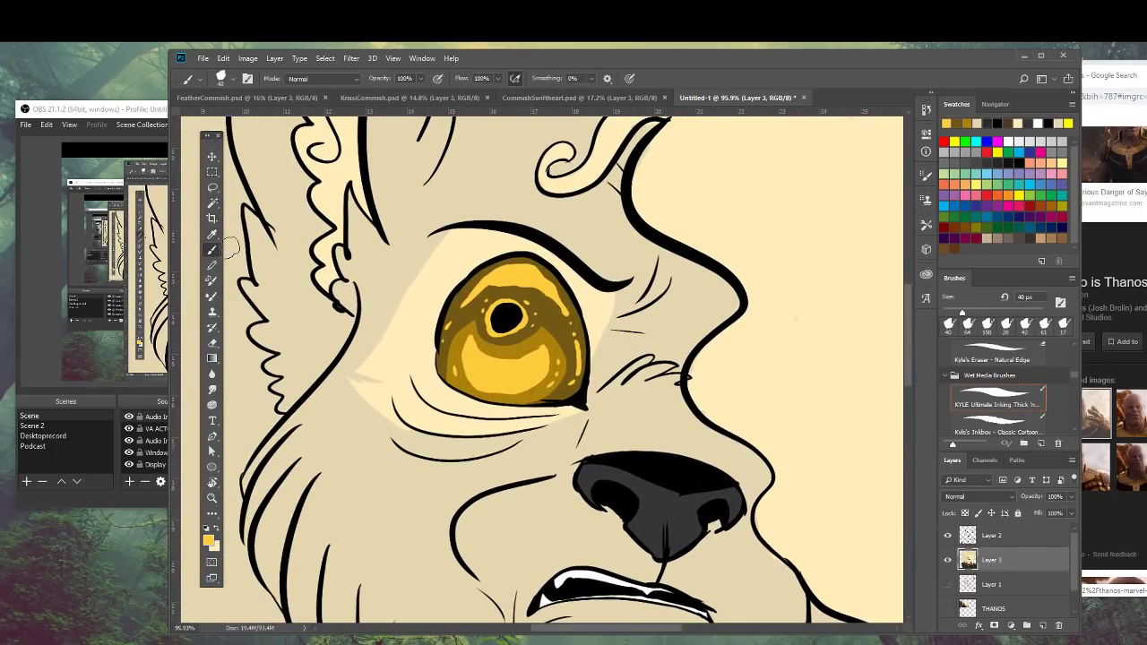
pyautogui.click(1013, 535)
pyautogui.click(208, 538)
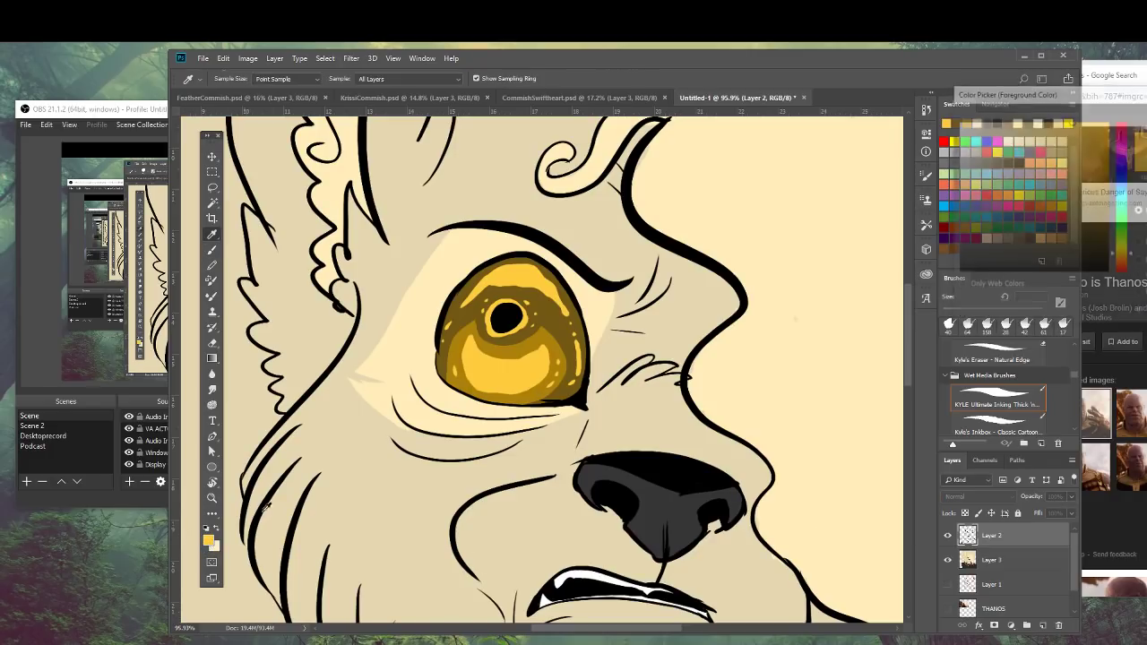
pyautogui.press('Return')
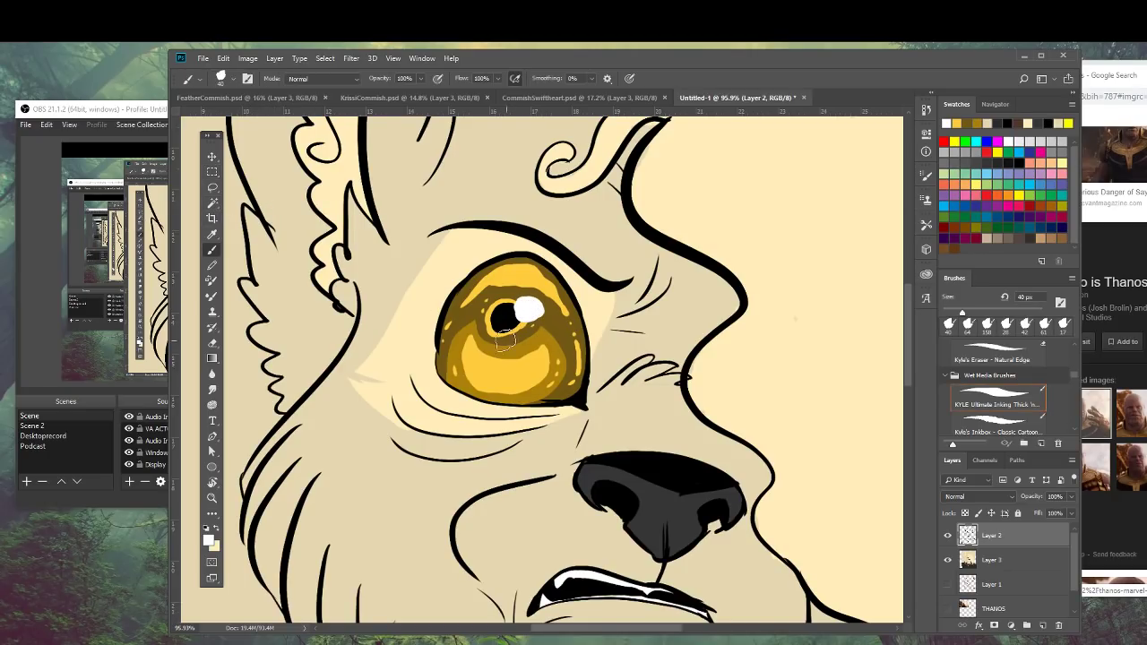
pyautogui.moveTo(546, 365); pyautogui.dragTo(506, 396)
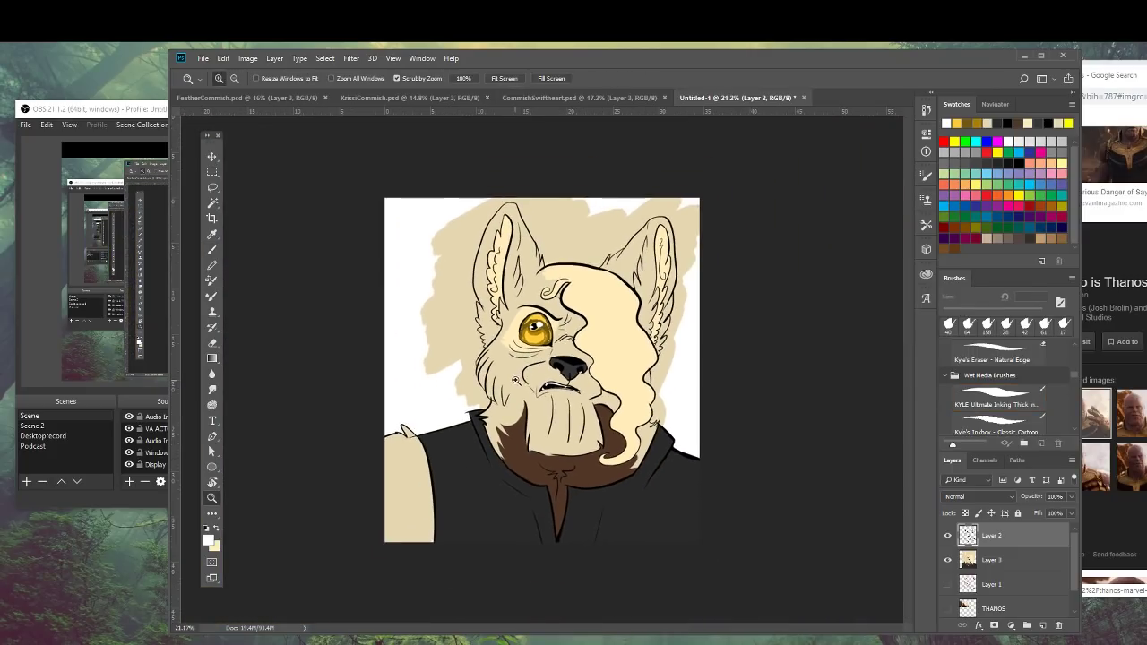
# Check the outline for leaks by selecting the area outside the line art on Layer 2, hiding Layer 3, and clearing the selection.
pyautogui.click(211, 204)
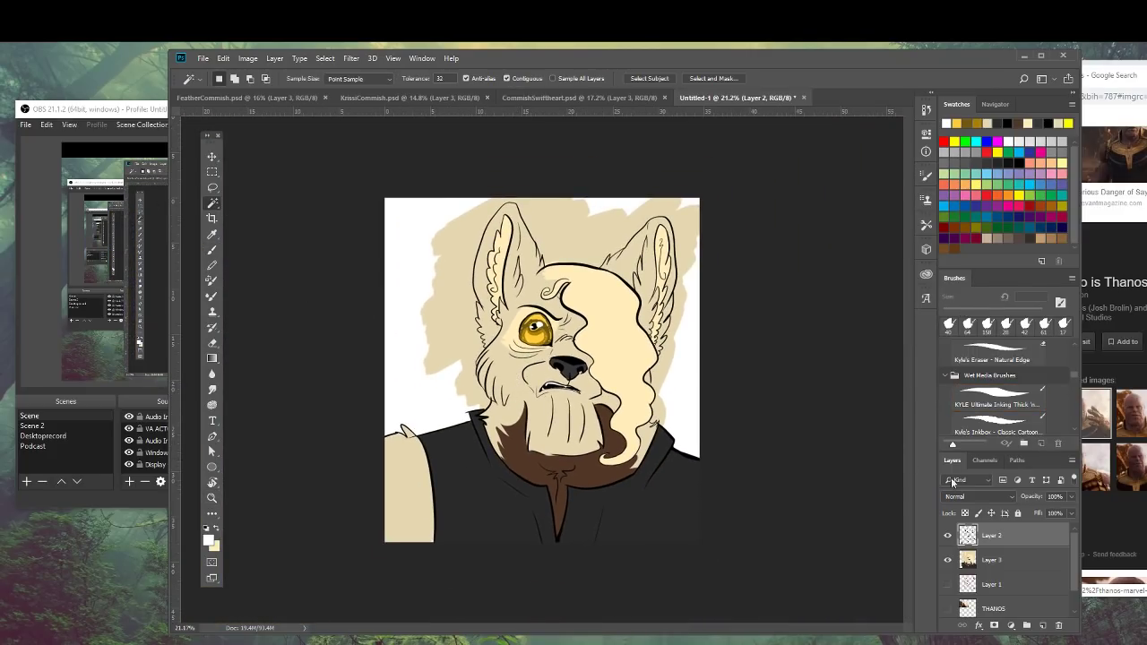
pyautogui.click(728, 442)
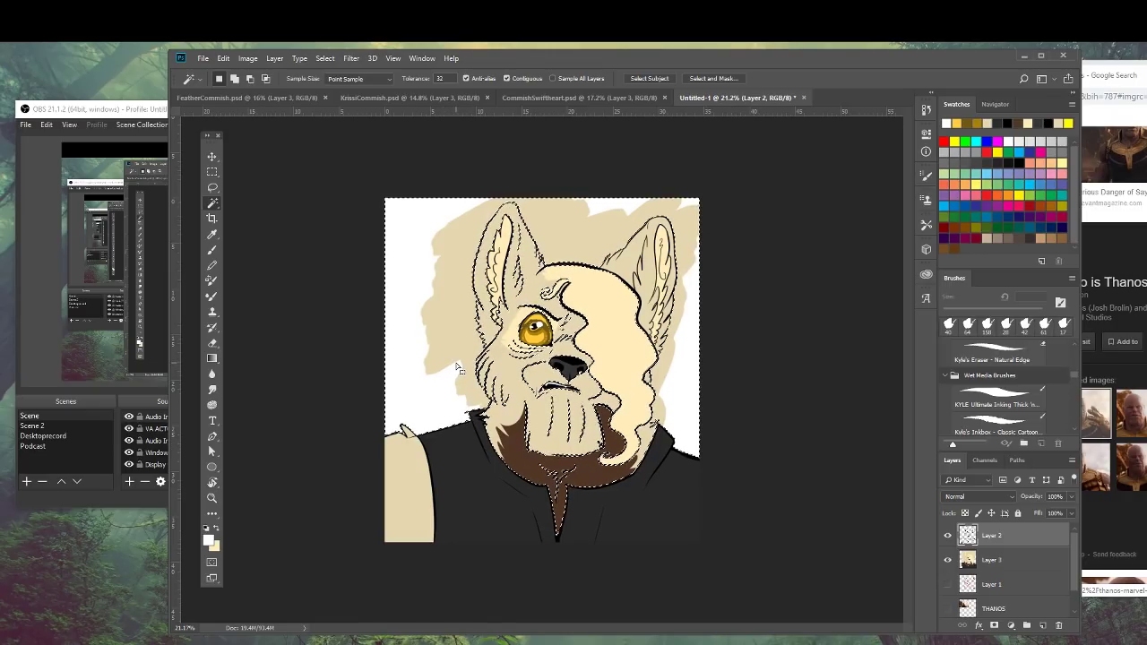
pyautogui.click(947, 559)
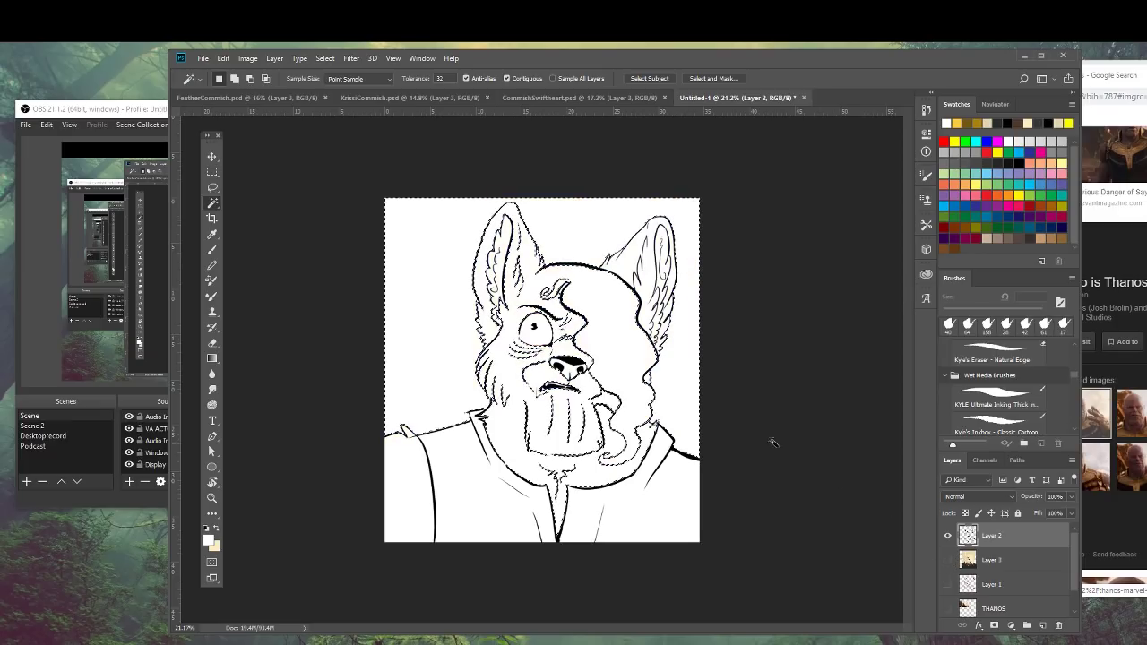
pyautogui.click(213, 172)
pyautogui.click(566, 374)
# Draw black 21 px brush strokes on Layer 2 joining the cheek fur lines where the jaw meets the neck above the collar.
pyautogui.press('z')
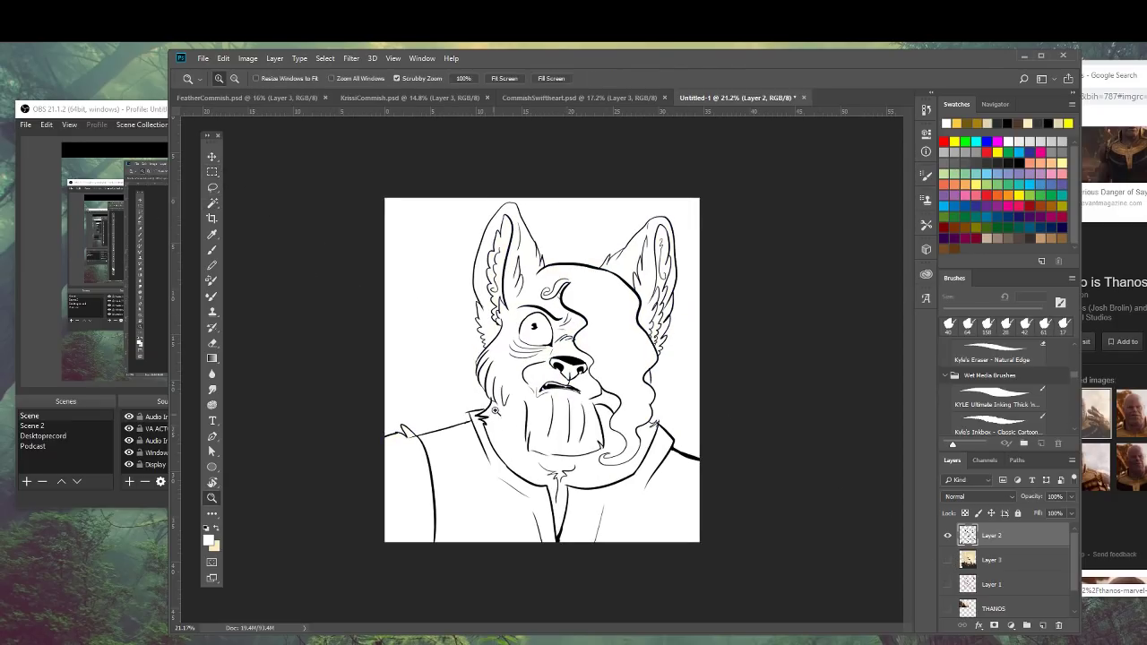
pyautogui.moveTo(499, 405); pyautogui.dragTo(587, 387)
pyautogui.click(209, 540)
pyautogui.moveTo(975, 215); pyautogui.dragTo(961, 269)
pyautogui.press('Return')
pyautogui.press('b')
pyautogui.rightClick(451, 353)
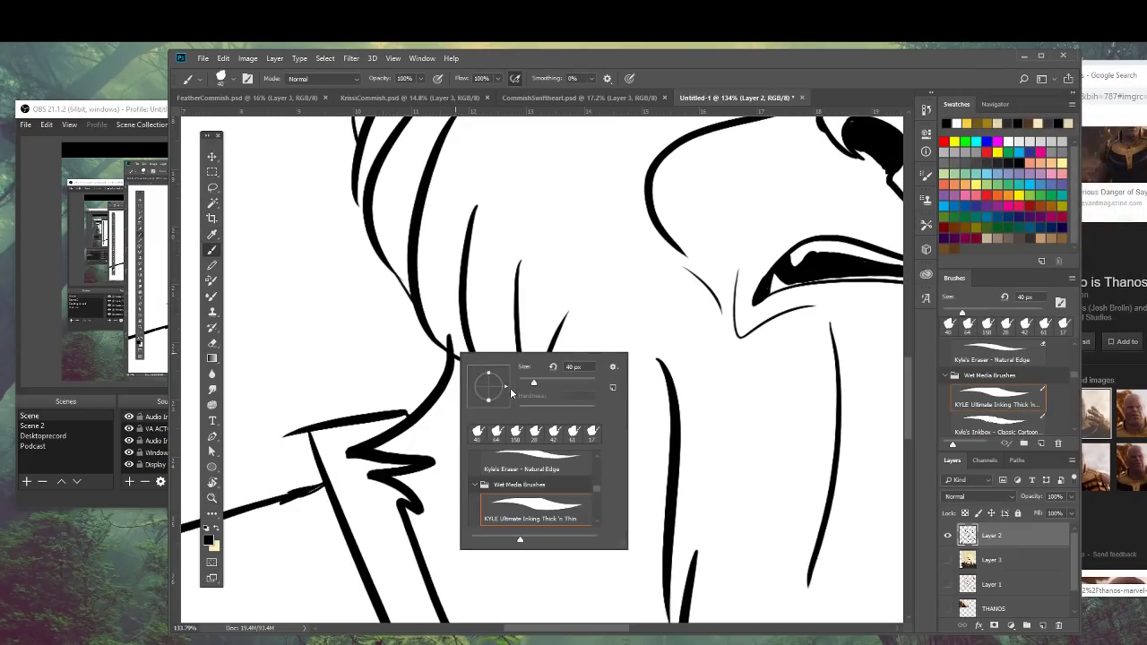
pyautogui.press('Escape')
# Erase the excess line at the junction of cheek fur and neck with a 36 px eraser.
pyautogui.press('e')
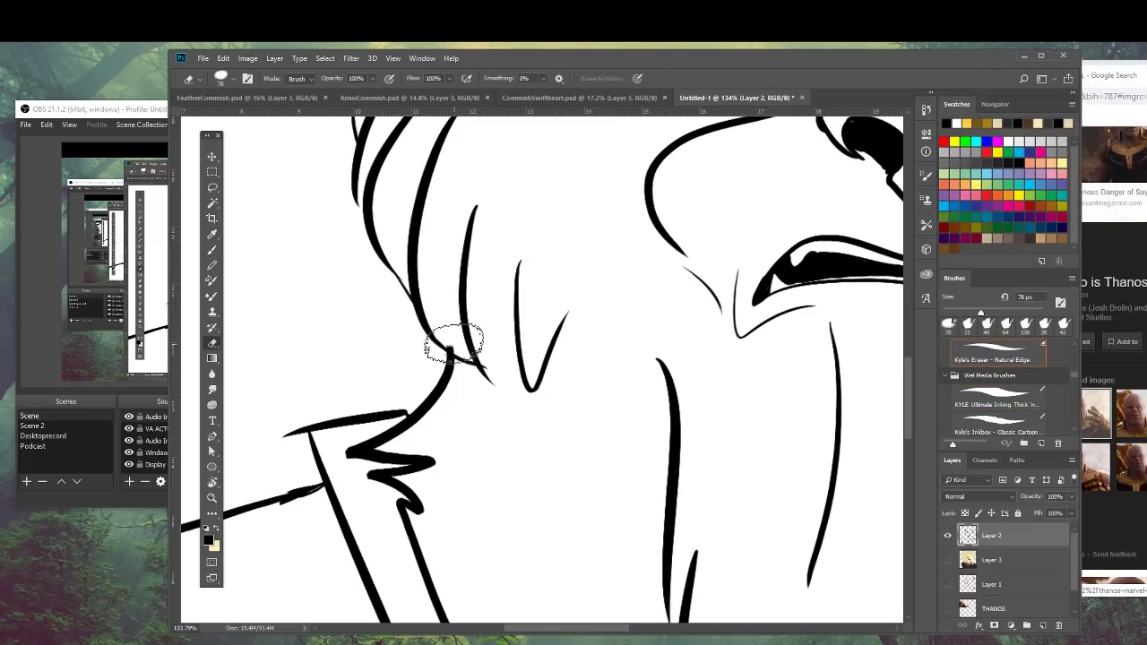
pyautogui.rightClick(465, 342)
pyautogui.press('Return')
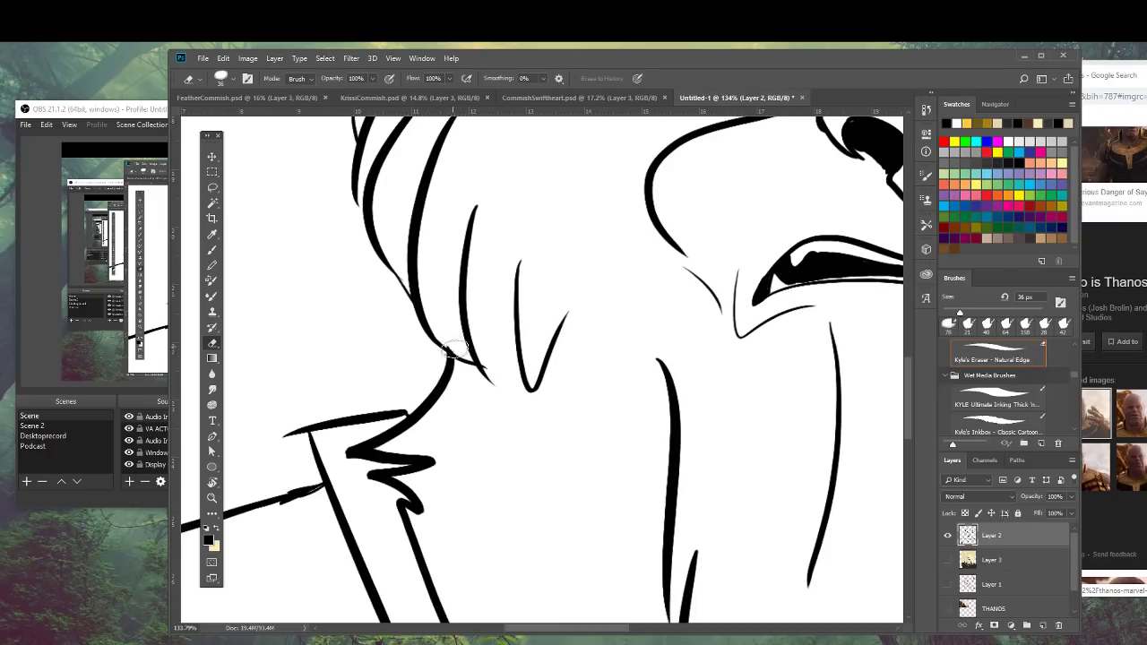
pyautogui.moveTo(459, 352); pyautogui.dragTo(471, 357)
# Examine the outline along the cheek, ears and hair for remaining gaps in the line art.
pyautogui.moveTo(418, 255); pyautogui.dragTo(522, 395)
pyautogui.press('b')
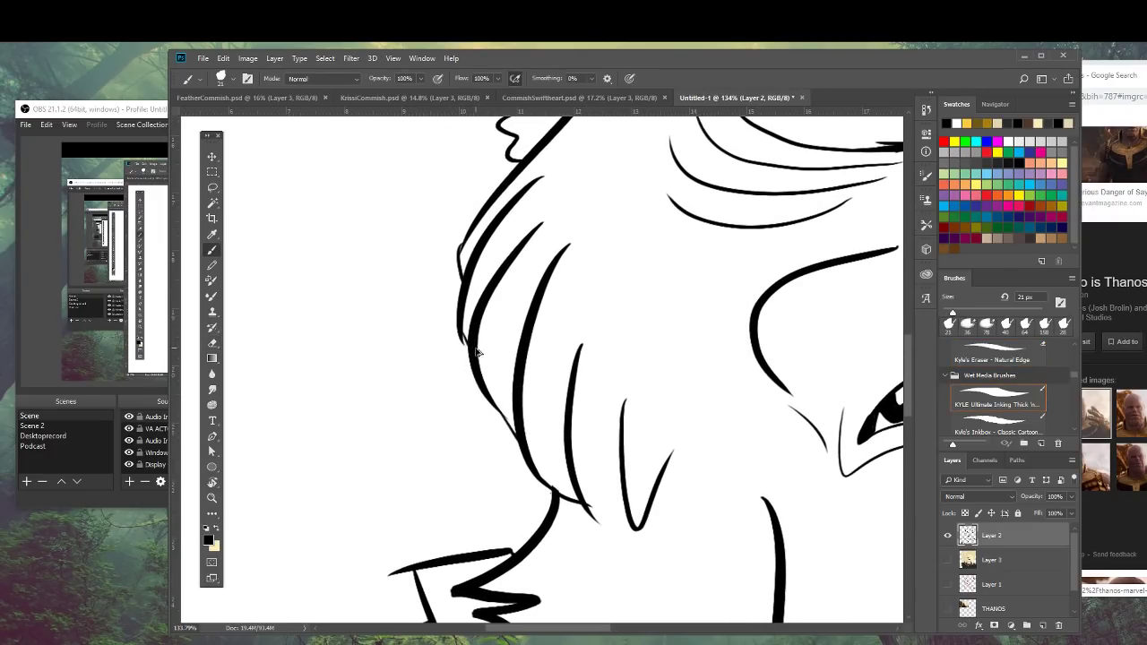
pyautogui.moveTo(475, 273); pyautogui.dragTo(500, 427)
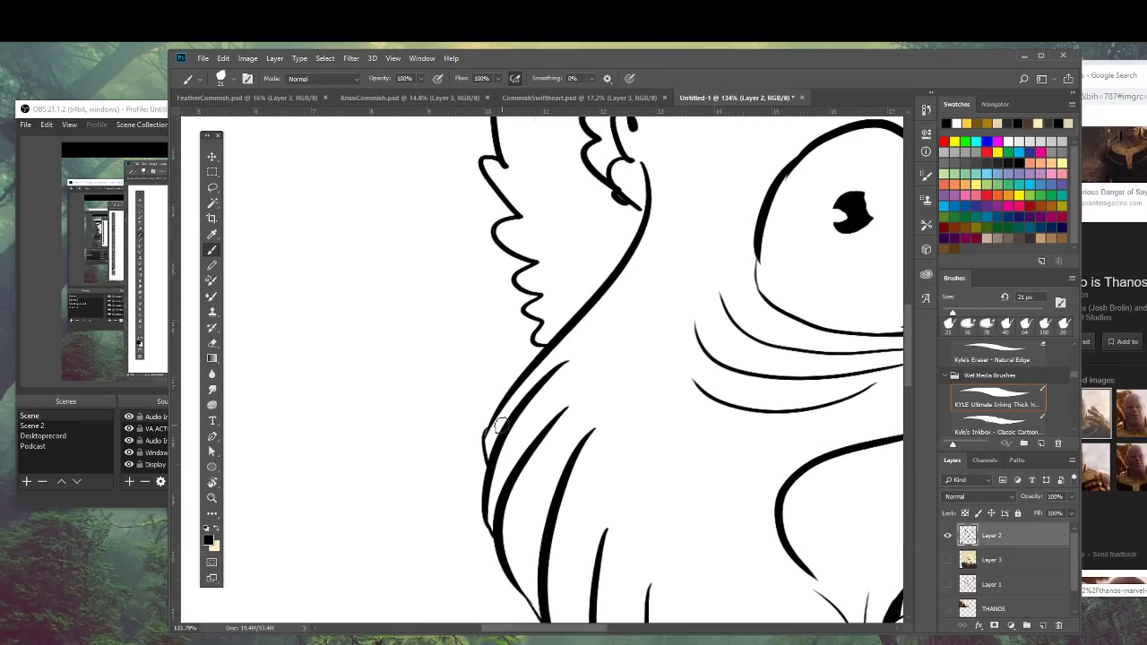
pyautogui.moveTo(584, 278); pyautogui.dragTo(492, 457)
pyautogui.moveTo(550, 266); pyautogui.dragTo(574, 604)
pyautogui.moveTo(557, 225); pyautogui.dragTo(285, 124)
pyautogui.moveTo(755, 397); pyautogui.dragTo(400, 353)
pyautogui.moveTo(860, 255); pyautogui.dragTo(592, 345)
pyautogui.moveTo(684, 154)
pyautogui.mouseDown()
pyautogui.moveTo(558, 463)
pyautogui.moveTo(604, 341)
pyautogui.moveTo(624, 334)
pyautogui.mouseUp()
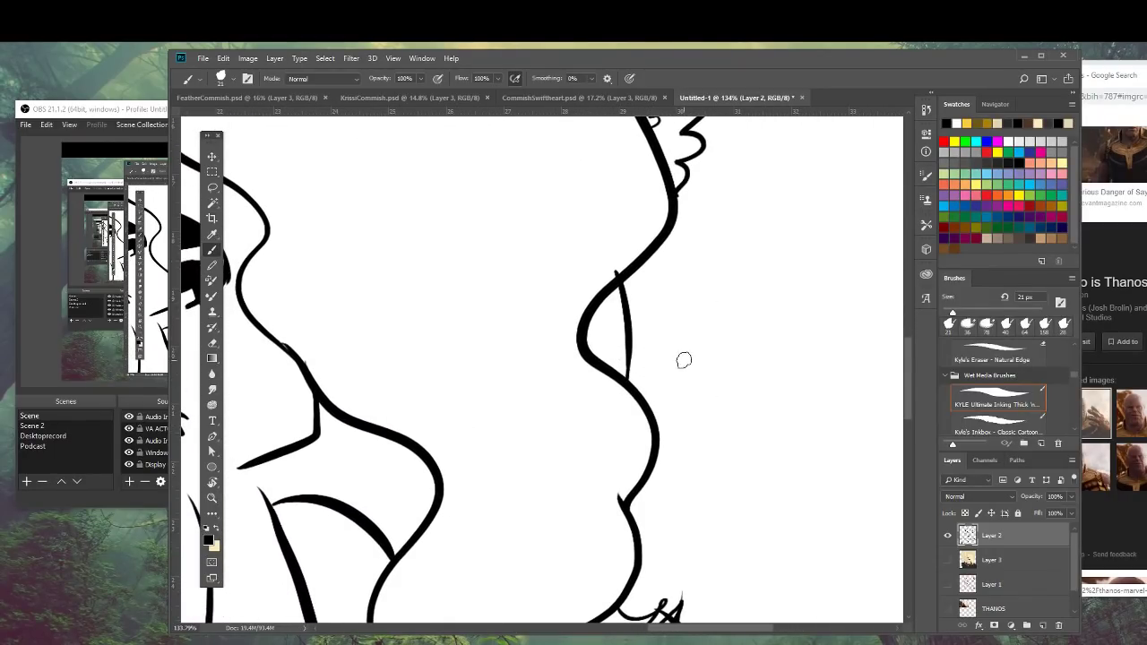
pyautogui.hotkey('ctrl', '0')
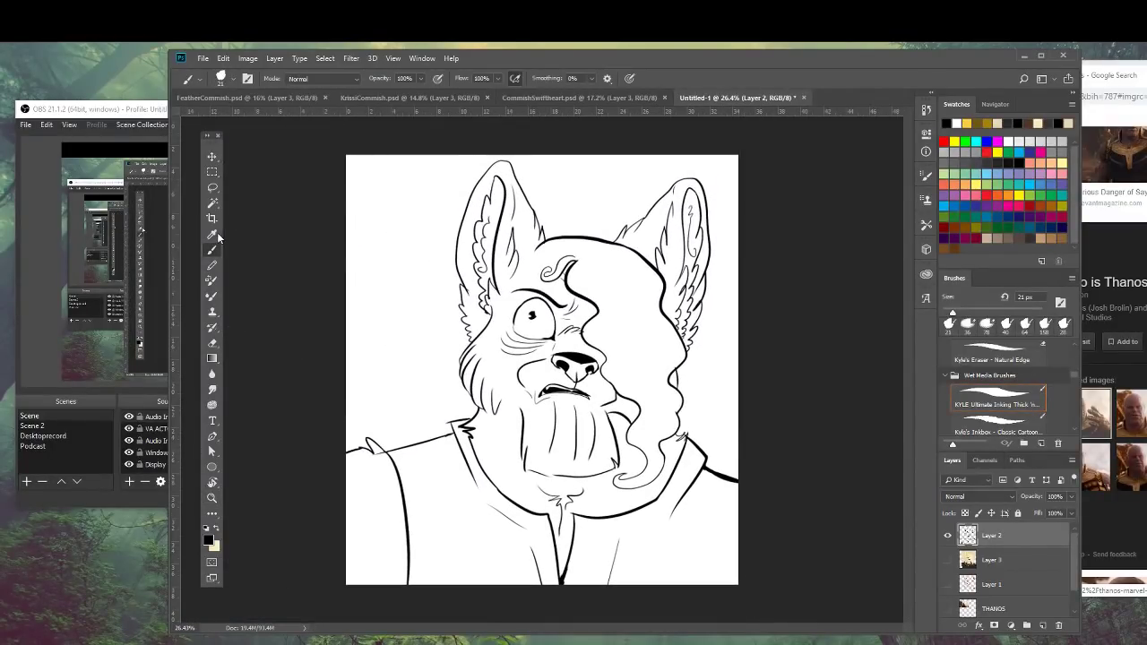
# Select the area outside the character on Layer 2, show Layer 3, delete its colour there and clear the selection.
pyautogui.click(212, 204)
pyautogui.click(388, 224)
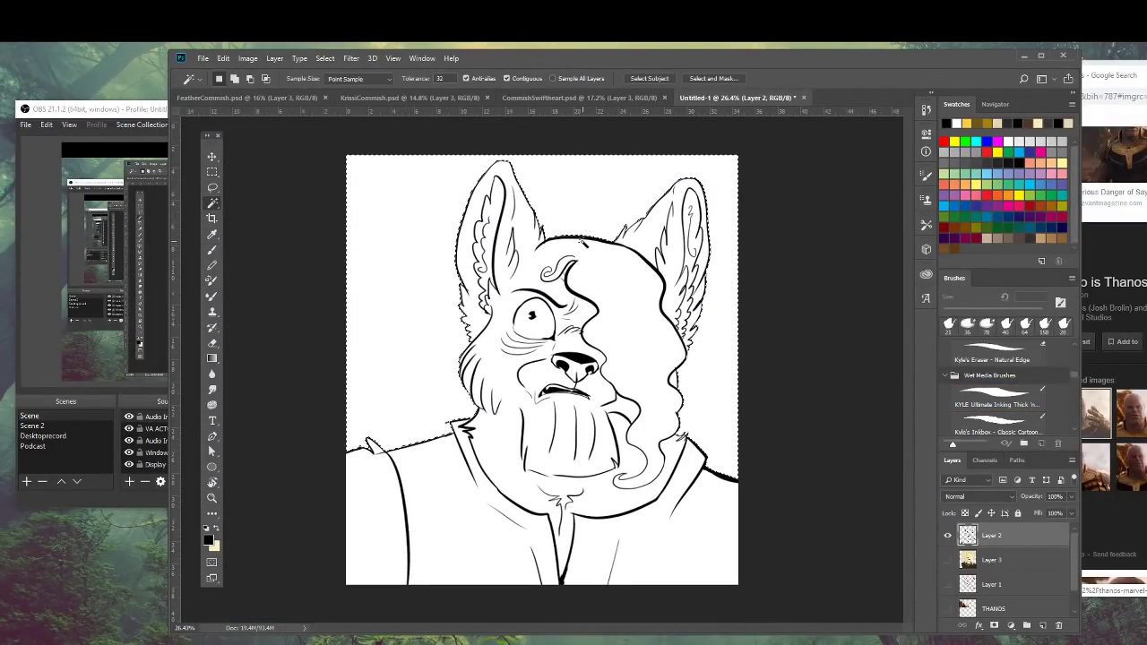
pyautogui.click(947, 561)
pyautogui.click(1002, 562)
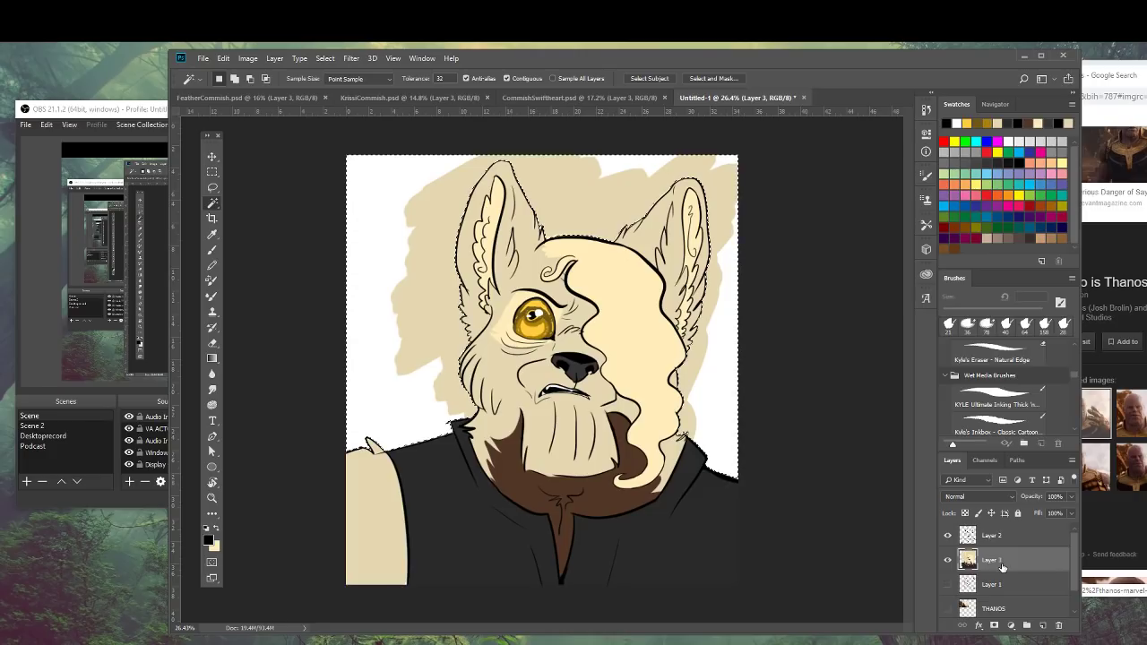
pyautogui.press('Delete')
pyautogui.click(213, 171)
pyautogui.click(588, 320)
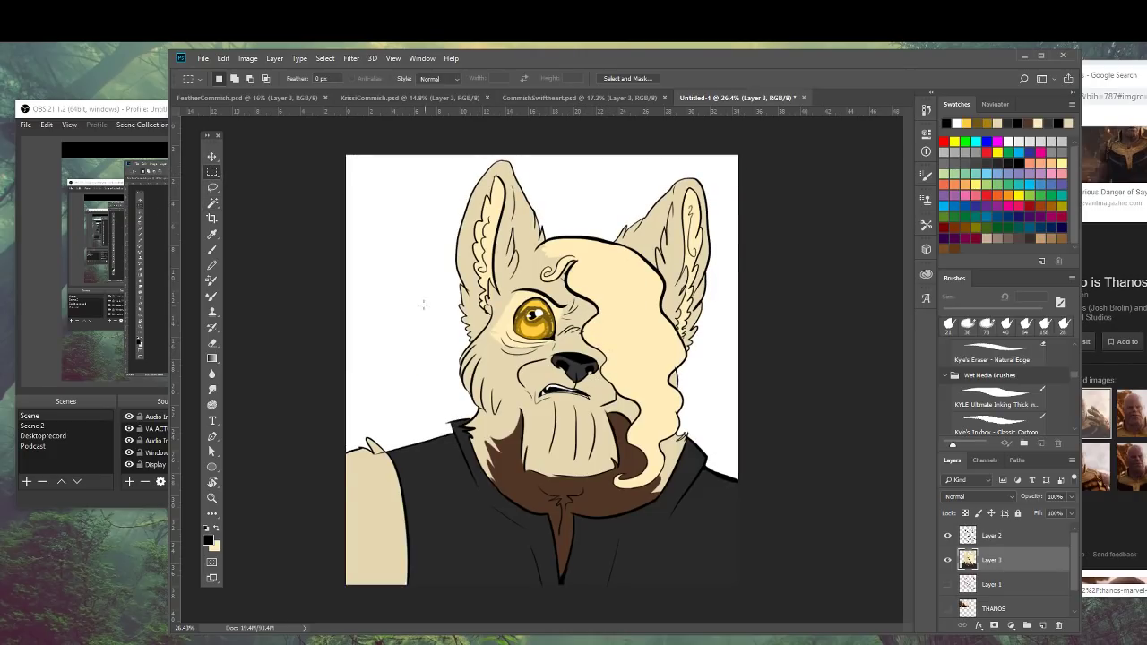
# Hand-letter "I NEED" in black beside the character's ear with a 45 px brush on Layer 3.
pyautogui.press('z')
pyautogui.moveTo(417, 297); pyautogui.dragTo(475, 297)
pyautogui.moveTo(324, 281)
pyautogui.mouseDown()
pyautogui.moveTo(549, 299)
pyautogui.moveTo(549, 312)
pyautogui.mouseUp()
pyautogui.press('b')
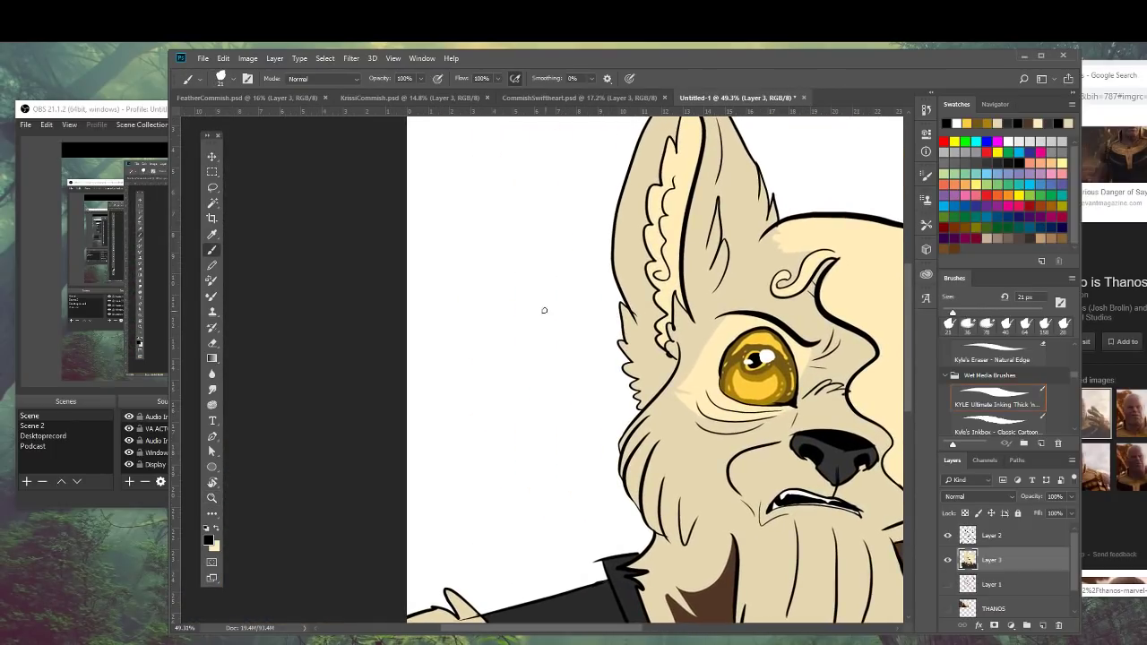
pyautogui.rightClick(503, 317)
pyautogui.click(360, 281)
pyautogui.moveTo(424, 228)
pyautogui.mouseDown()
pyautogui.moveTo(459, 270)
pyautogui.moveTo(468, 253)
pyautogui.mouseUp()
pyautogui.moveTo(460, 212)
pyautogui.mouseDown()
pyautogui.moveTo(487, 230)
pyautogui.moveTo(475, 202)
pyautogui.moveTo(497, 221)
pyautogui.moveTo(505, 203)
pyautogui.moveTo(531, 211)
pyautogui.mouseUp()
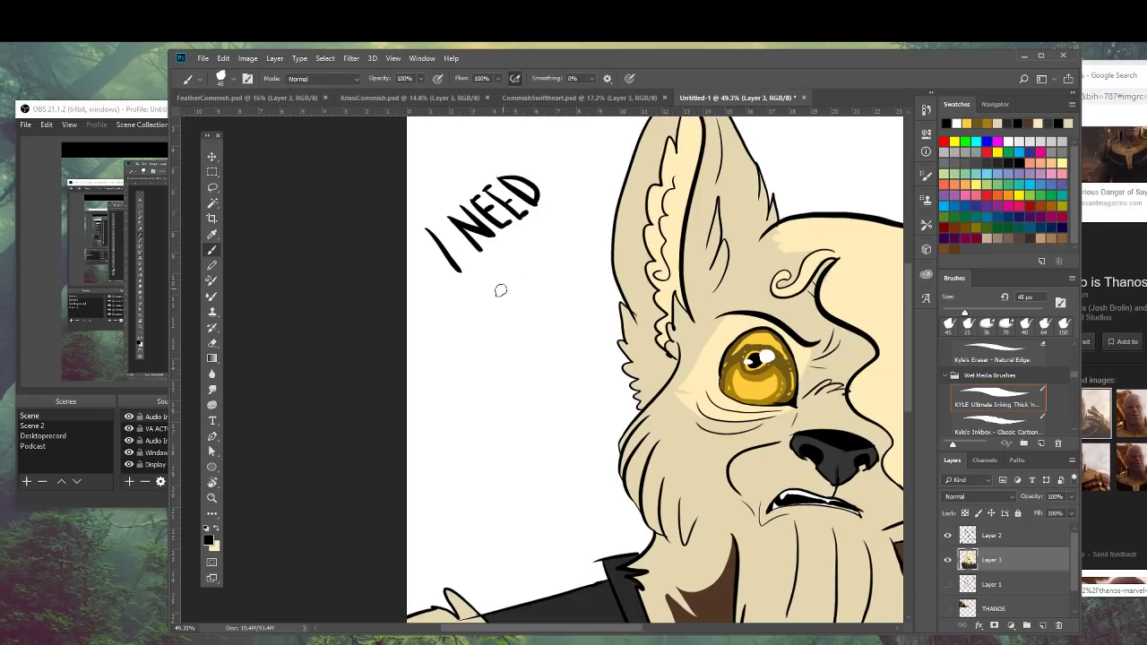
# Hand-letter "DOUBLE WIVES" in black beneath "I NEED", on two slanted lines.
pyautogui.moveTo(440, 315)
pyautogui.mouseDown()
pyautogui.moveTo(457, 336)
pyautogui.moveTo(485, 295)
pyautogui.moveTo(512, 288)
pyautogui.moveTo(505, 280)
pyautogui.moveTo(543, 269)
pyautogui.mouseUp()
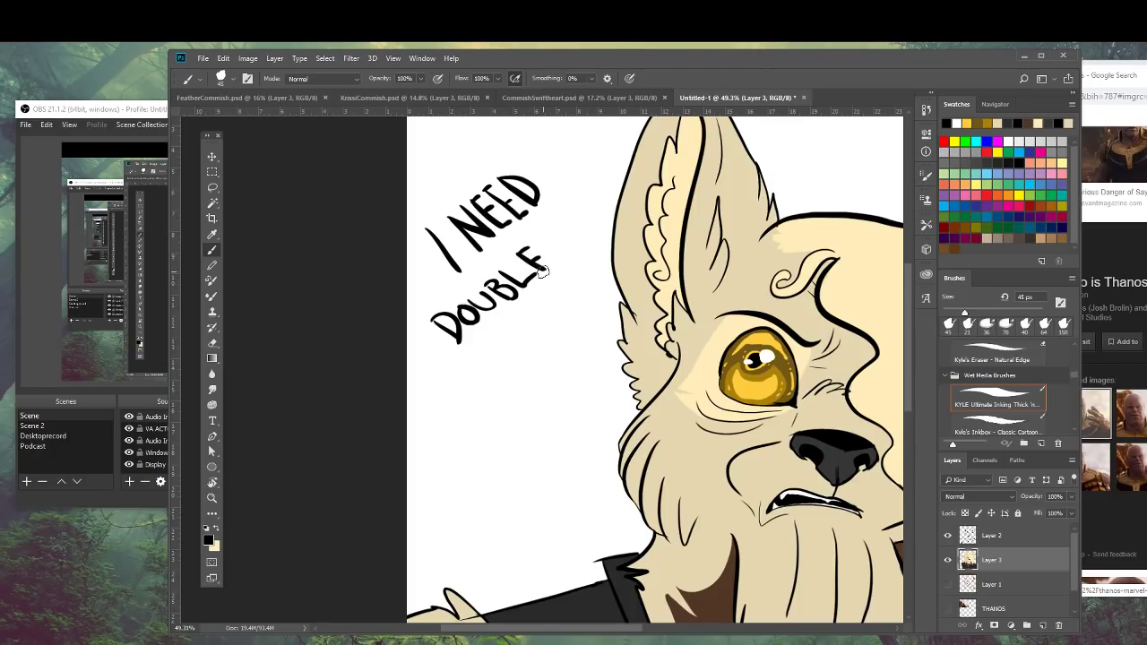
pyautogui.press('z')
pyautogui.moveTo(553, 371); pyautogui.dragTo(526, 369)
pyautogui.press('b')
pyautogui.press('z')
pyautogui.moveTo(392, 289)
pyautogui.mouseDown()
pyautogui.moveTo(417, 281)
pyautogui.moveTo(480, 302)
pyautogui.mouseUp()
pyautogui.press('b')
pyautogui.moveTo(412, 356)
pyautogui.mouseDown()
pyautogui.moveTo(441, 343)
pyautogui.moveTo(452, 359)
pyautogui.moveTo(471, 319)
pyautogui.moveTo(473, 332)
pyautogui.mouseUp()
pyautogui.moveTo(465, 350); pyautogui.dragTo(478, 344)
pyautogui.moveTo(494, 306); pyautogui.dragTo(484, 333)
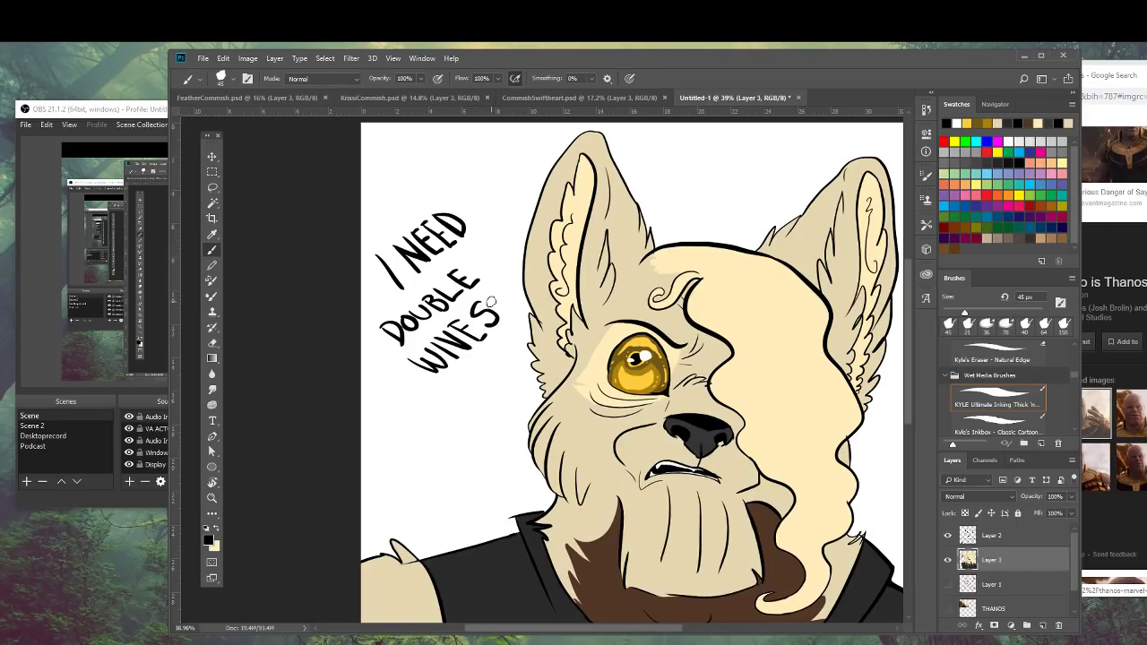
# Draw a speech tail beneath "WIVES" pointing towards the character, undoing a stray stroke.
pyautogui.moveTo(452, 369); pyautogui.dragTo(491, 395)
pyautogui.moveTo(468, 367)
pyautogui.mouseDown()
pyautogui.moveTo(498, 395)
pyautogui.moveTo(407, 369)
pyautogui.moveTo(415, 378)
pyautogui.moveTo(491, 348)
pyautogui.mouseUp()
pyautogui.hotkey('ctrl', 'z')
pyautogui.scroll(-5, 473, 325)
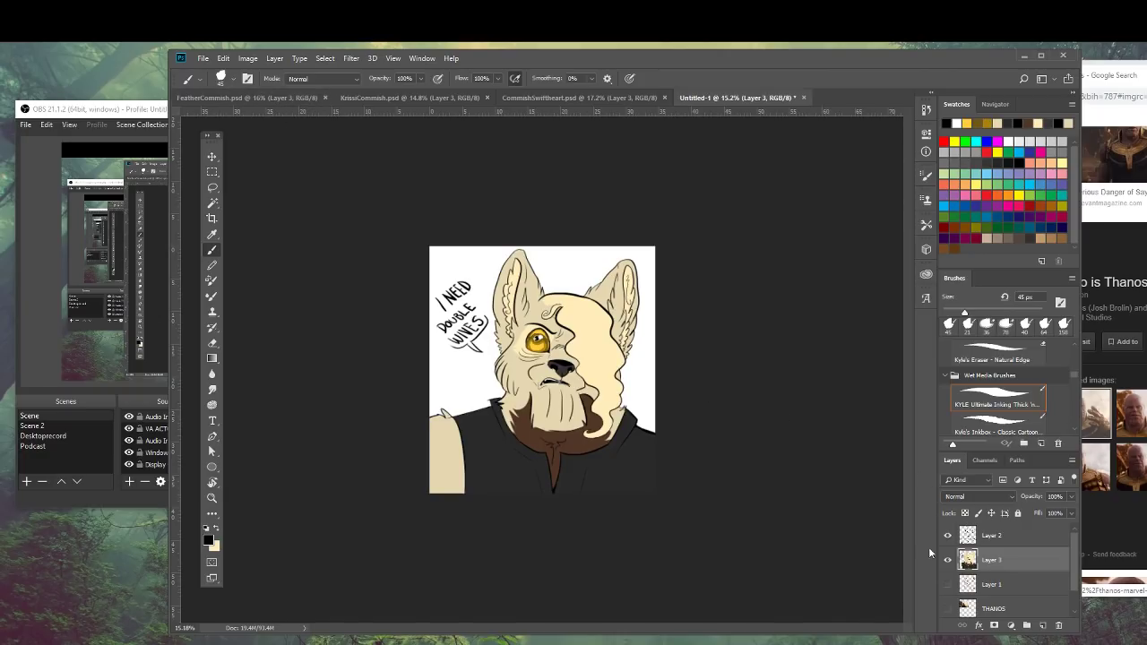
# Hide the Background layer and save the drawing as the Photoshop file RockThanos in the Commishh folder with Maximize Compatibility.
pyautogui.scroll(-1, 966, 567)
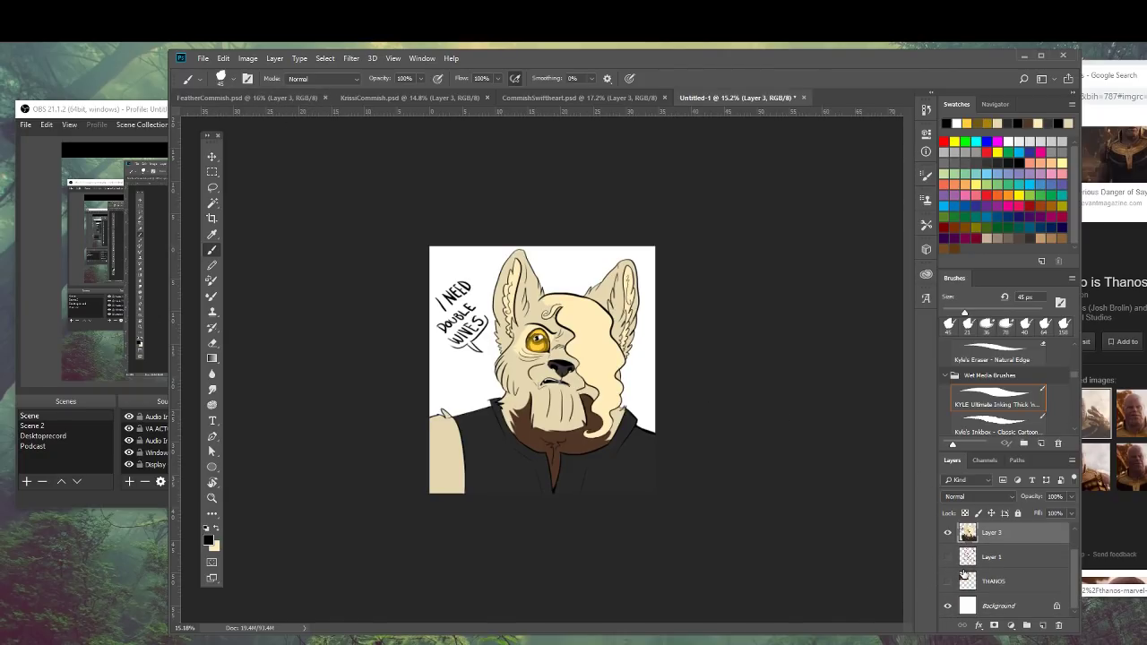
pyautogui.click(947, 606)
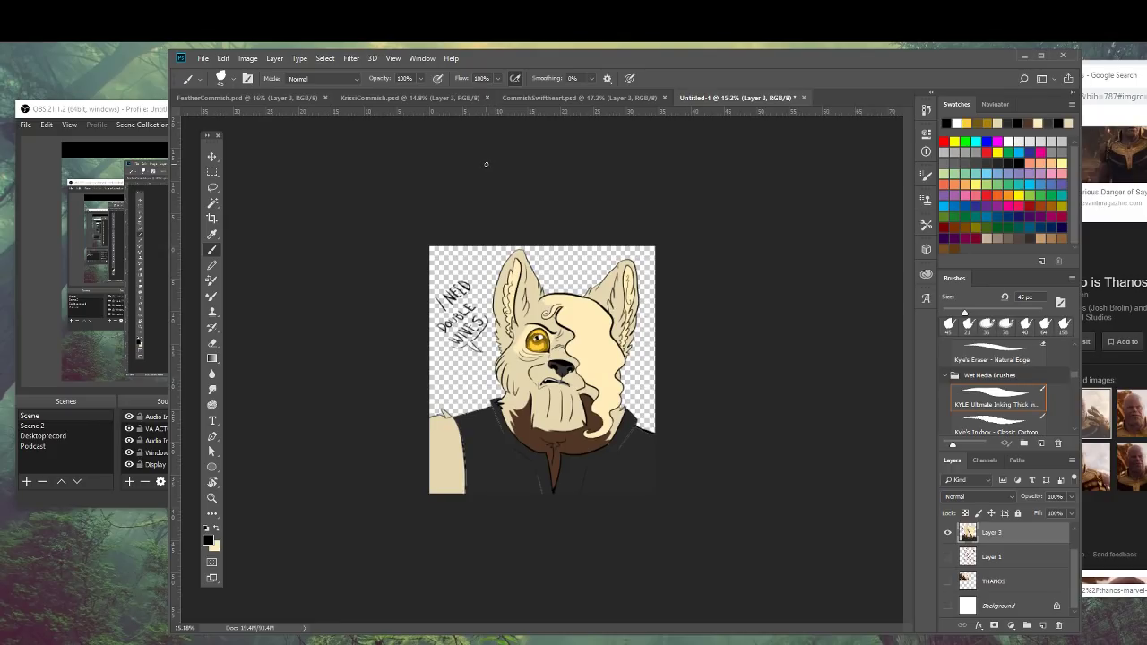
pyautogui.click(202, 58)
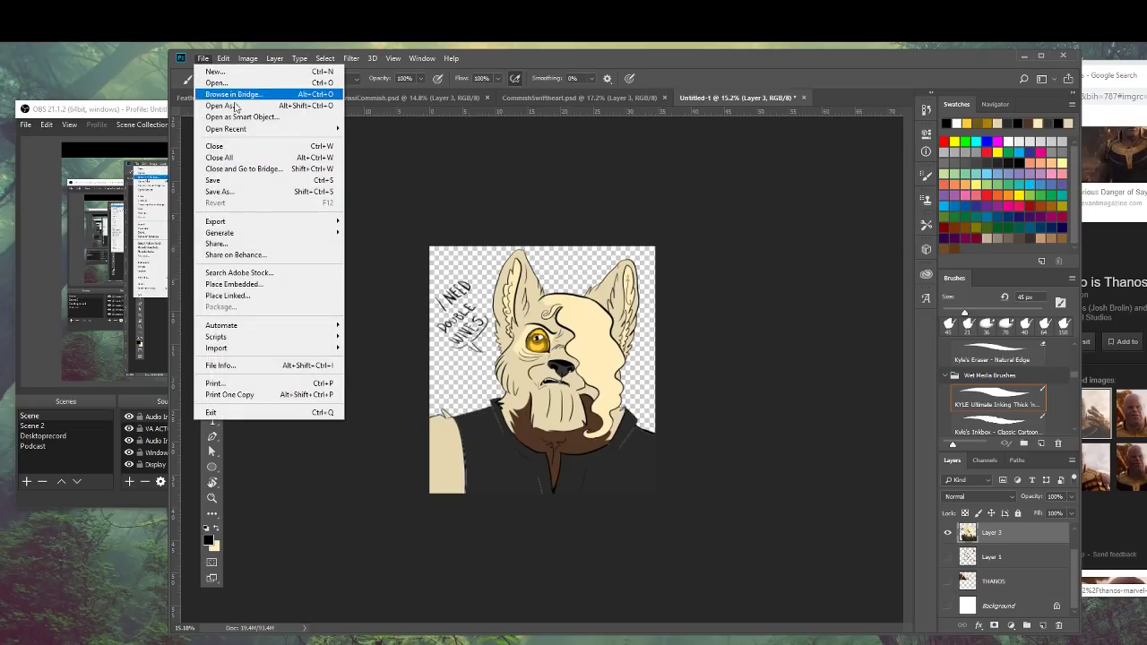
pyautogui.click(240, 186)
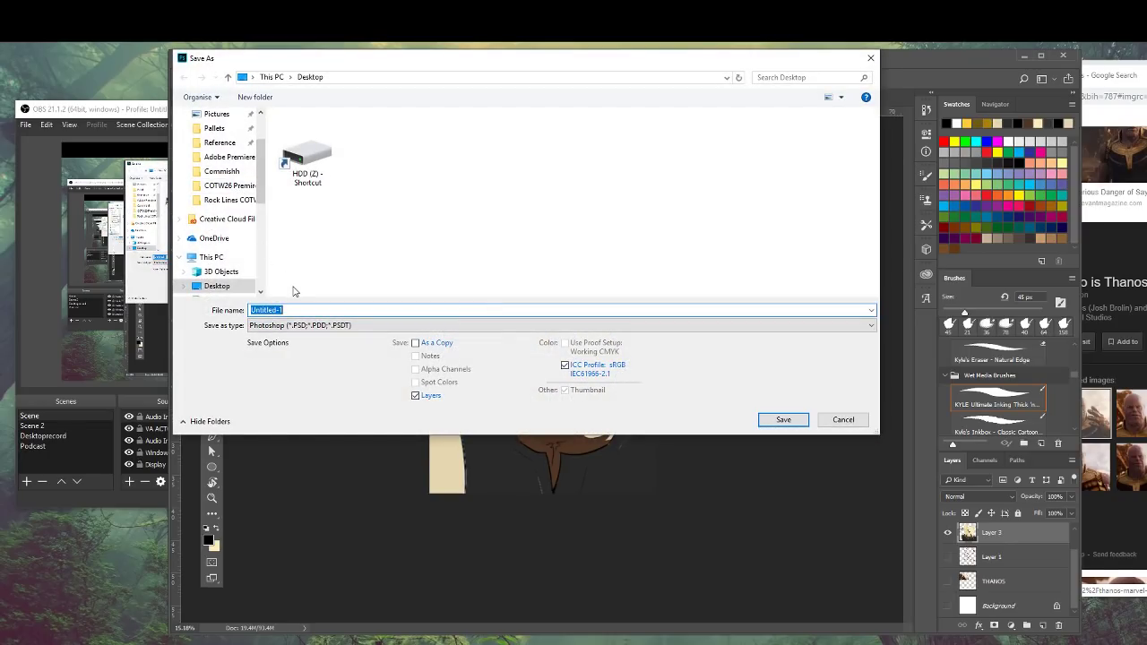
pyautogui.click(222, 171)
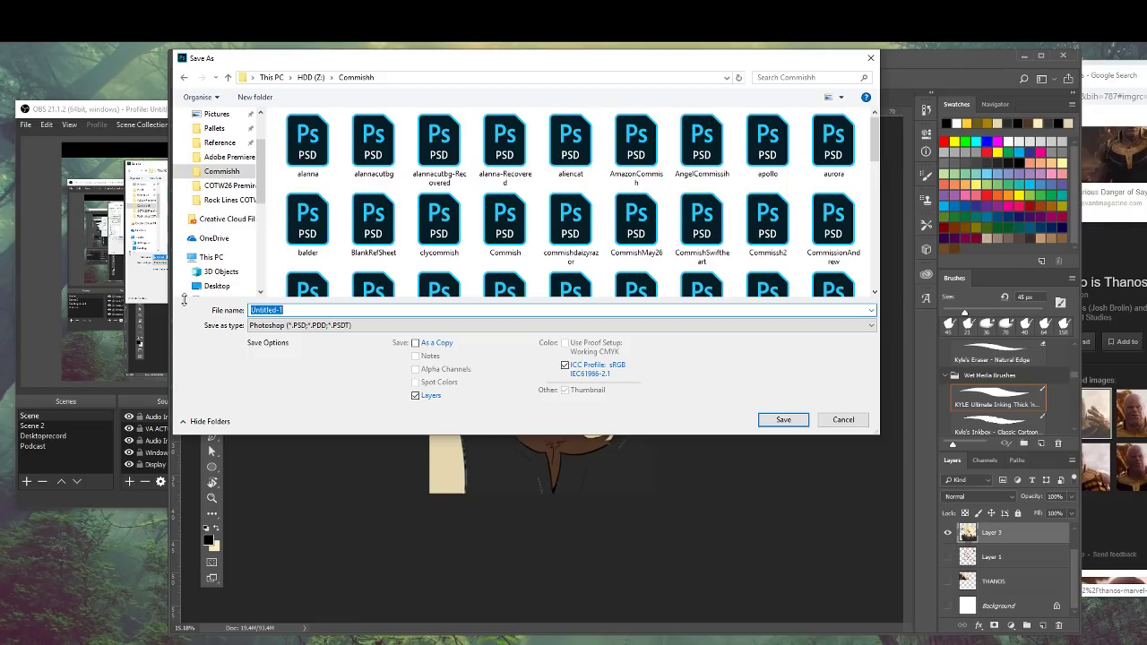
pyautogui.write('RockThanos')
pyautogui.press('Return')
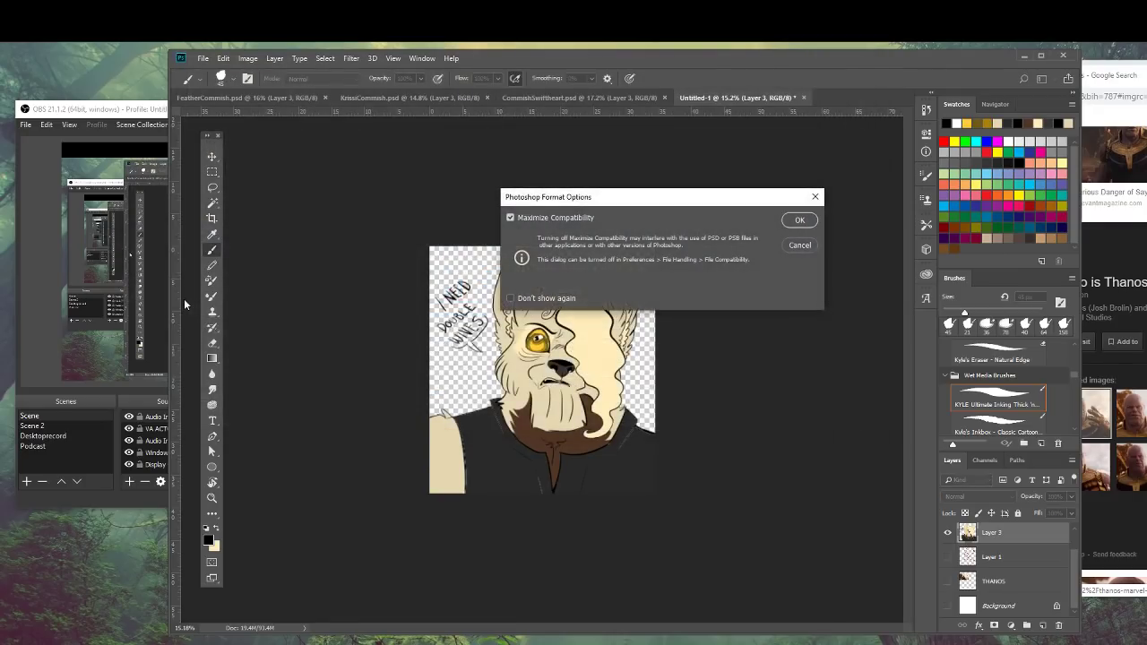
pyautogui.click(799, 221)
# Save a PNG copy named RockThanos in the Commishh folder using medium file size.
pyautogui.click(203, 59)
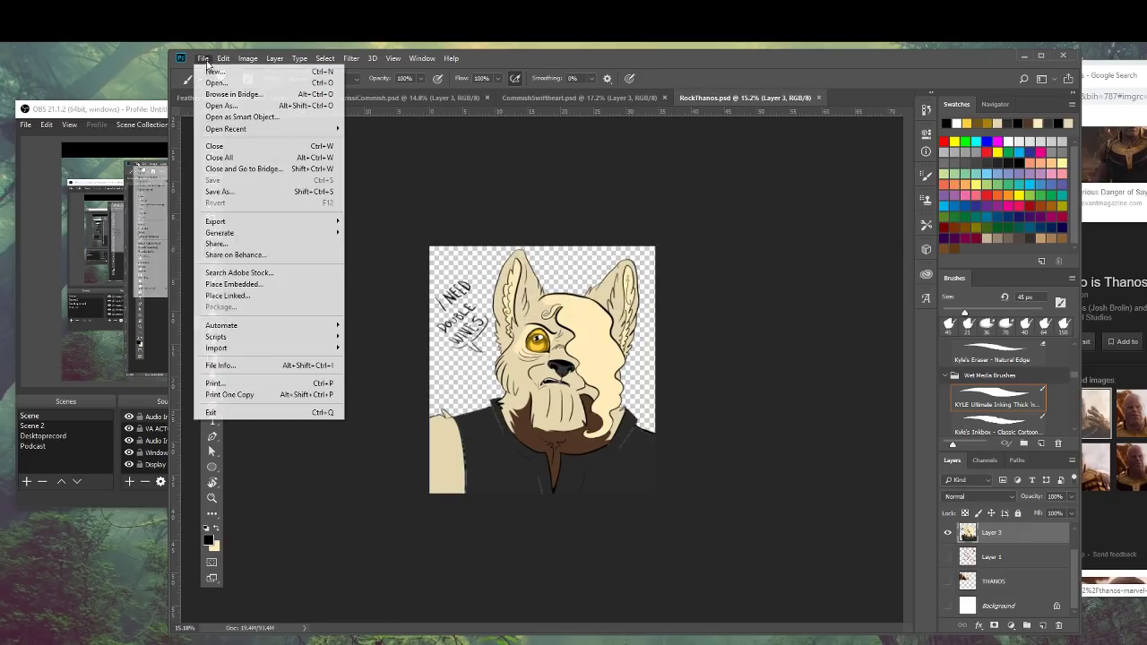
pyautogui.click(230, 194)
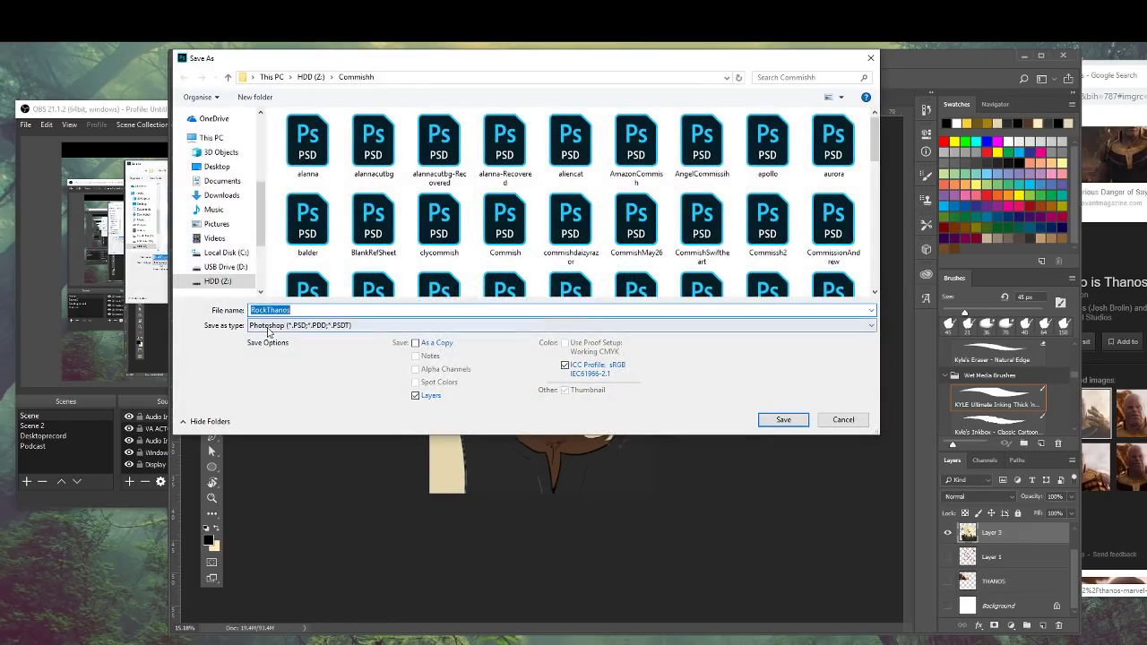
pyautogui.click(296, 325)
pyautogui.click(292, 489)
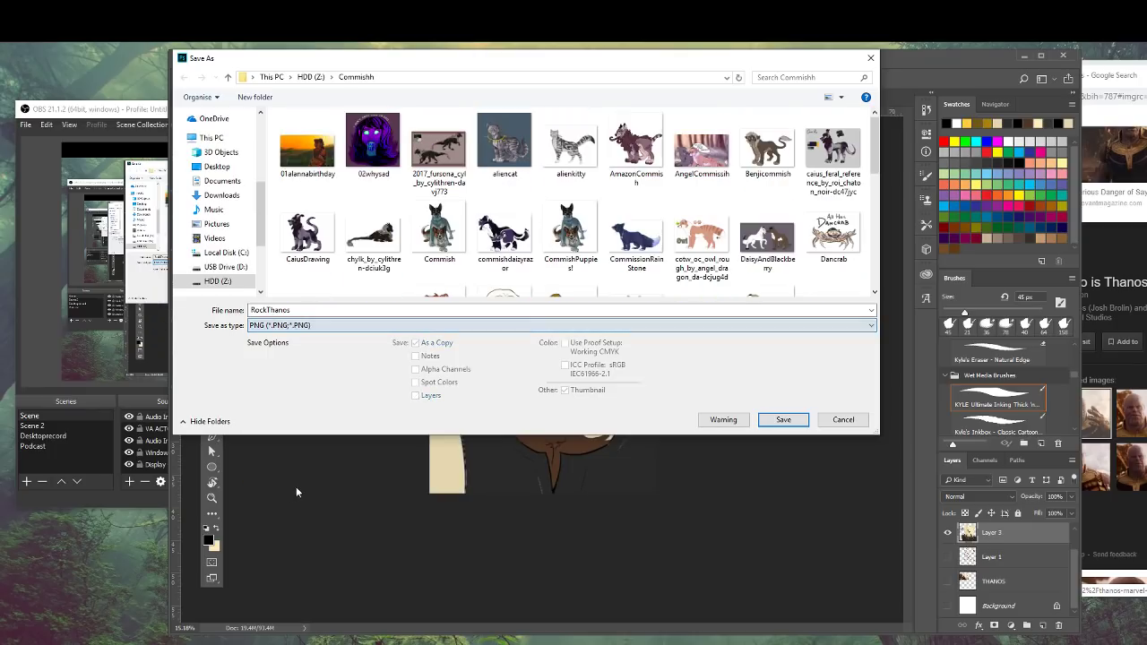
pyautogui.click(782, 418)
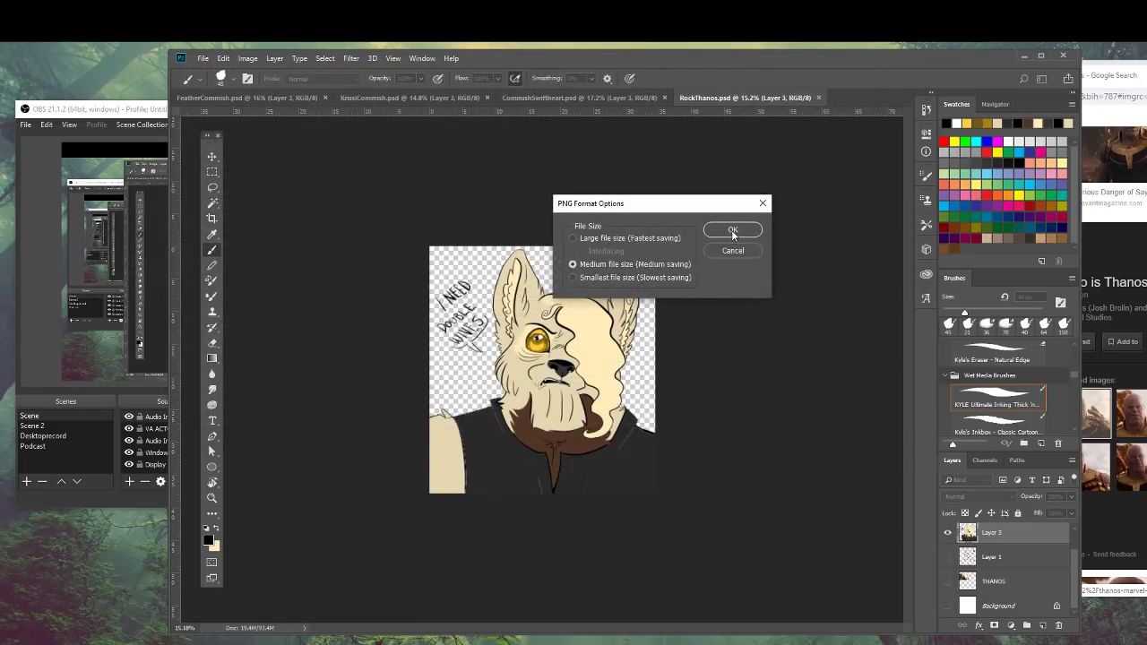
pyautogui.click(731, 230)
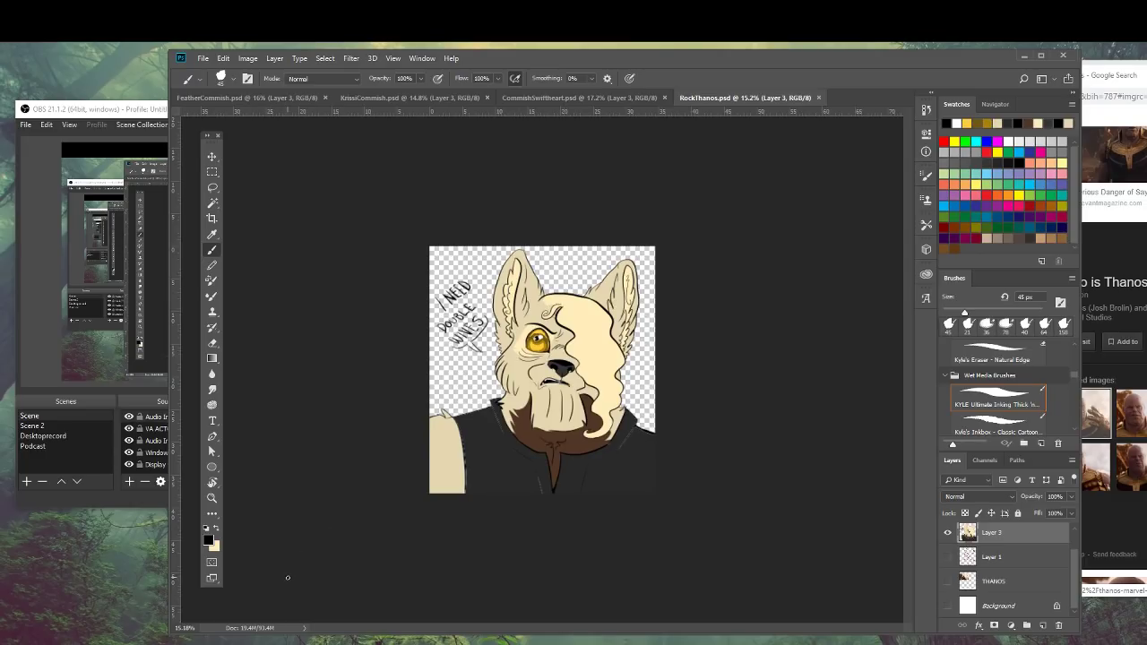
# Switch to the browser and view the COTW26 live stream page and its Live Control Room.
pyautogui.hotkey('alt', 'Tab')
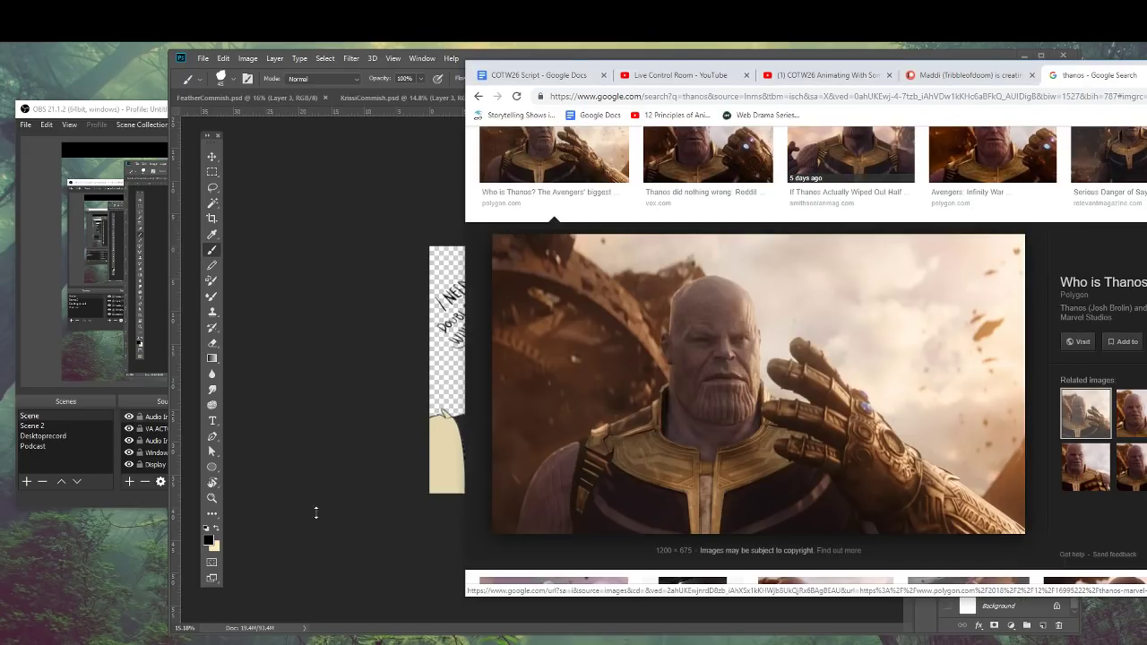
pyautogui.click(843, 77)
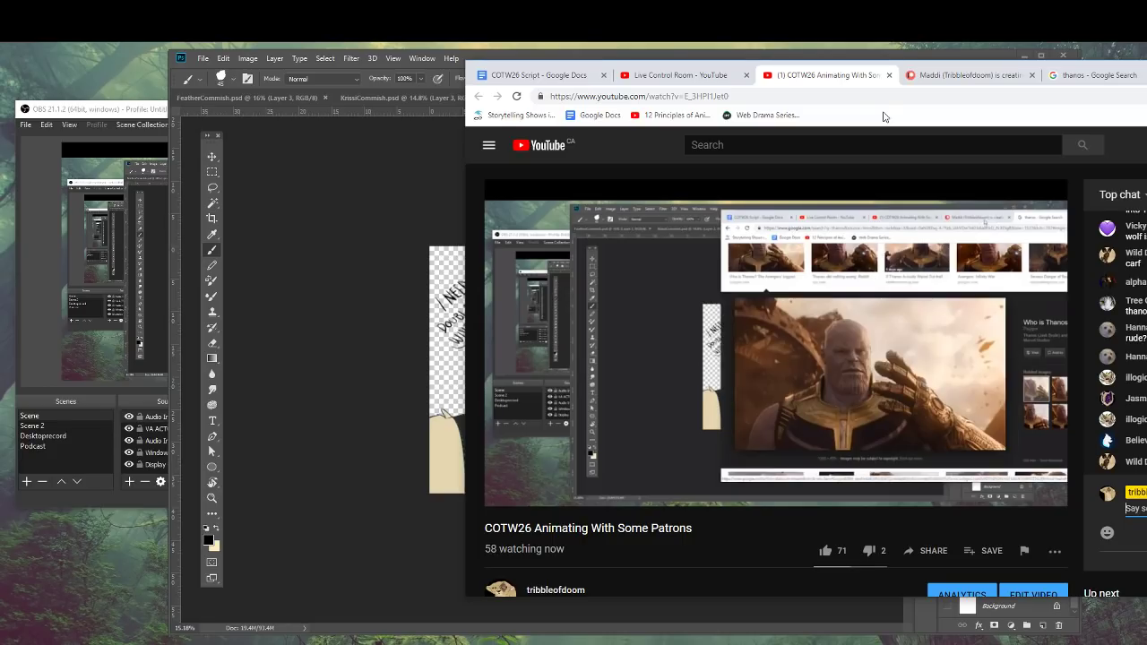
pyautogui.click(681, 75)
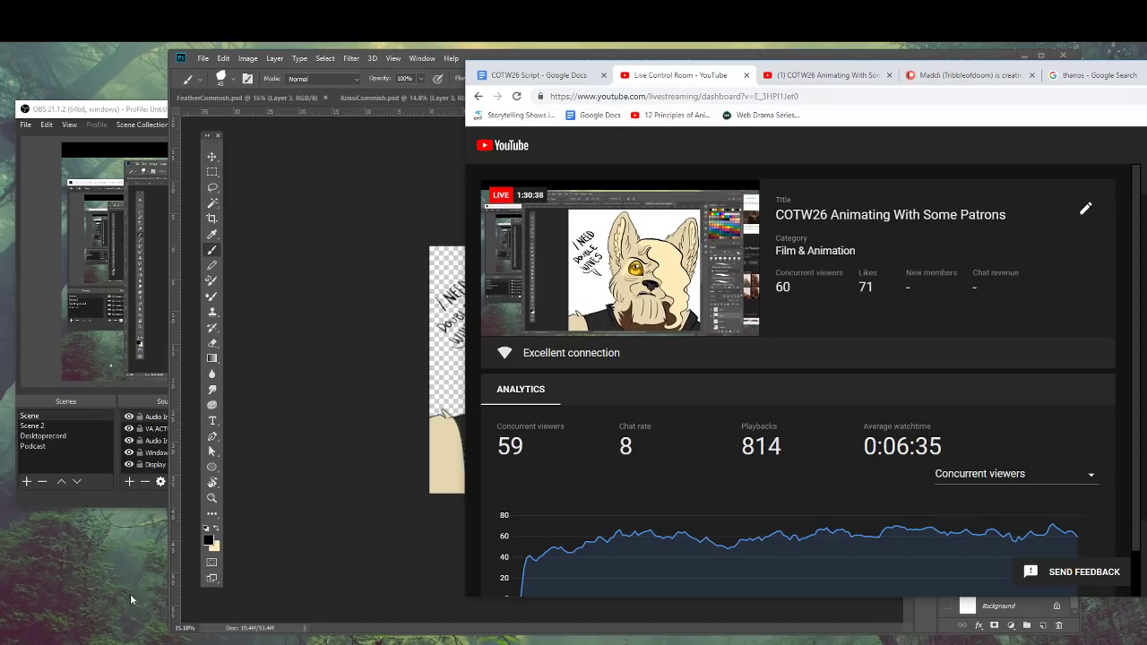
# Switch to OBS and raise the Audio Input Capture volume to about -8.6 dB.
pyautogui.click(123, 500)
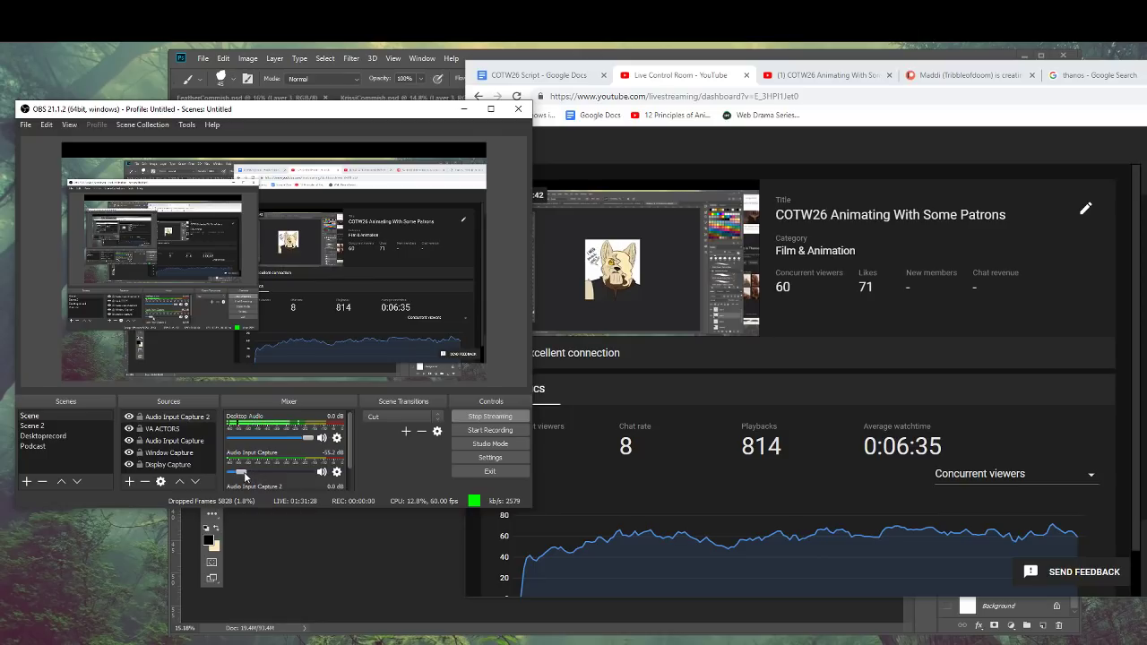
pyautogui.moveTo(240, 472); pyautogui.dragTo(288, 473)
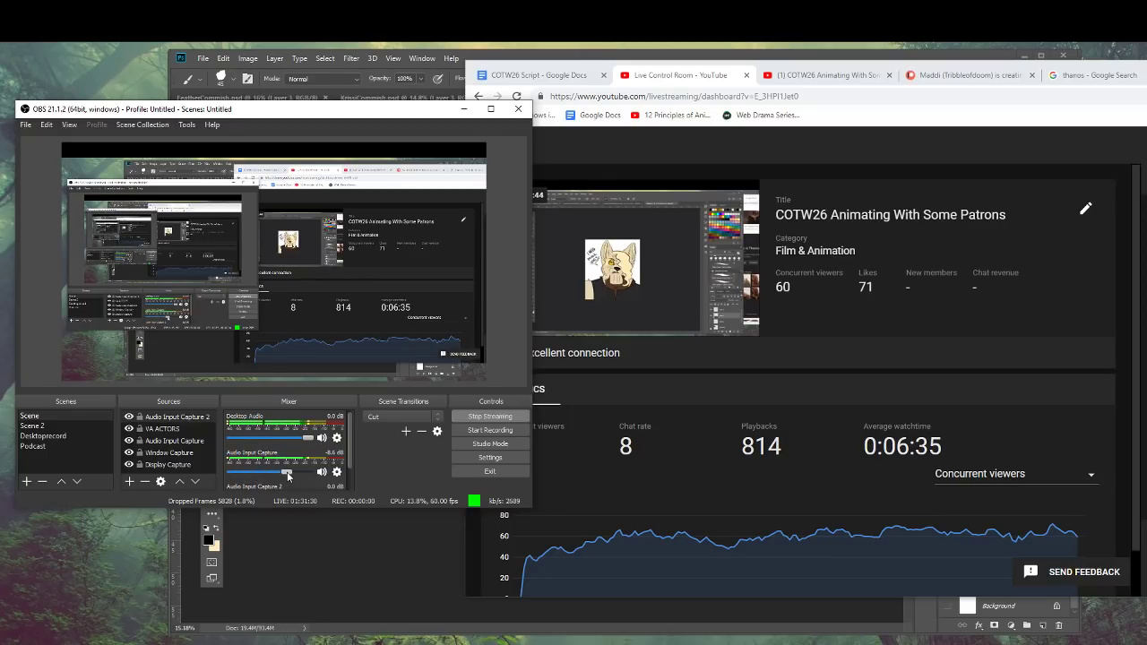